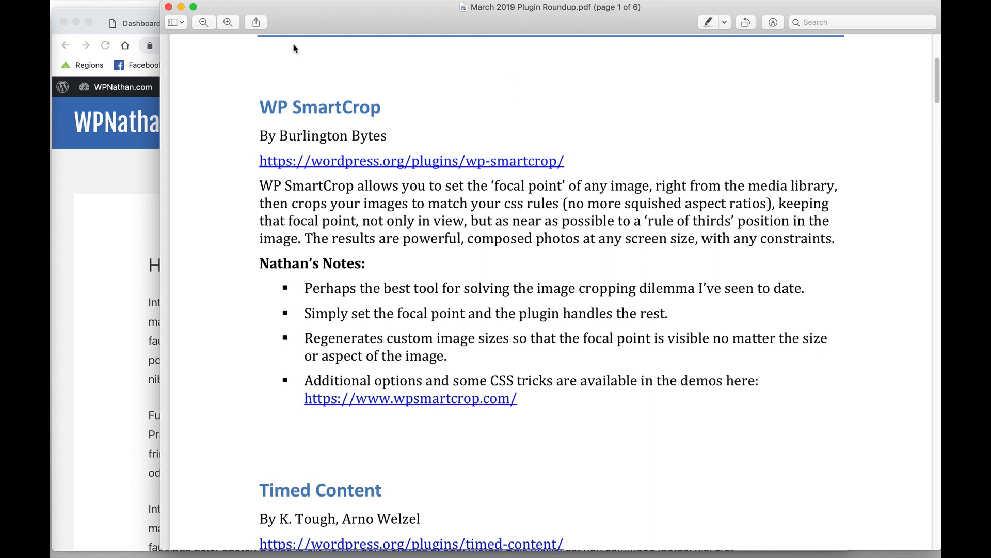
Switch to the WordPress admin dashboard in Chrome and activate the WP SmartCrop plugin.
key("super+Tab")
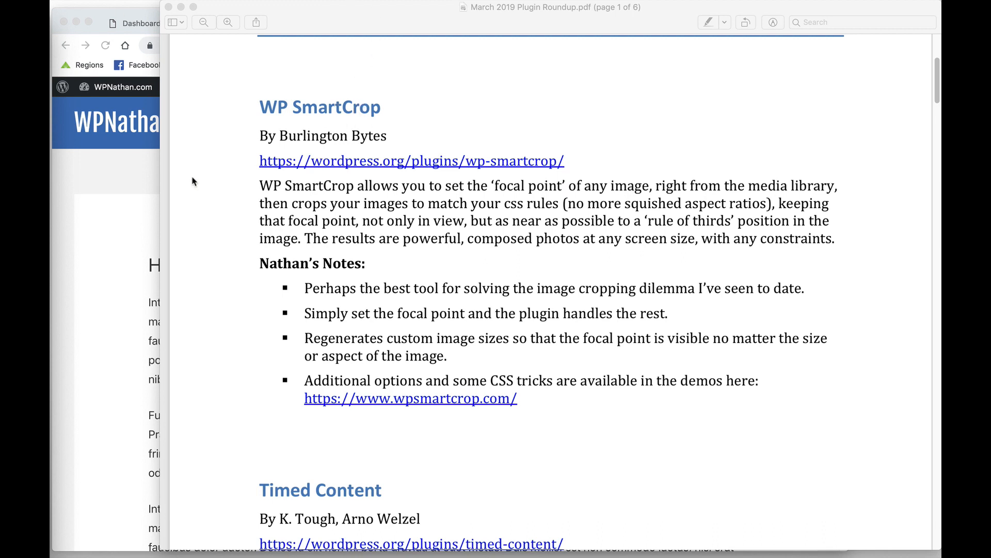
left_click(134, 200)
left_click(149, 25)
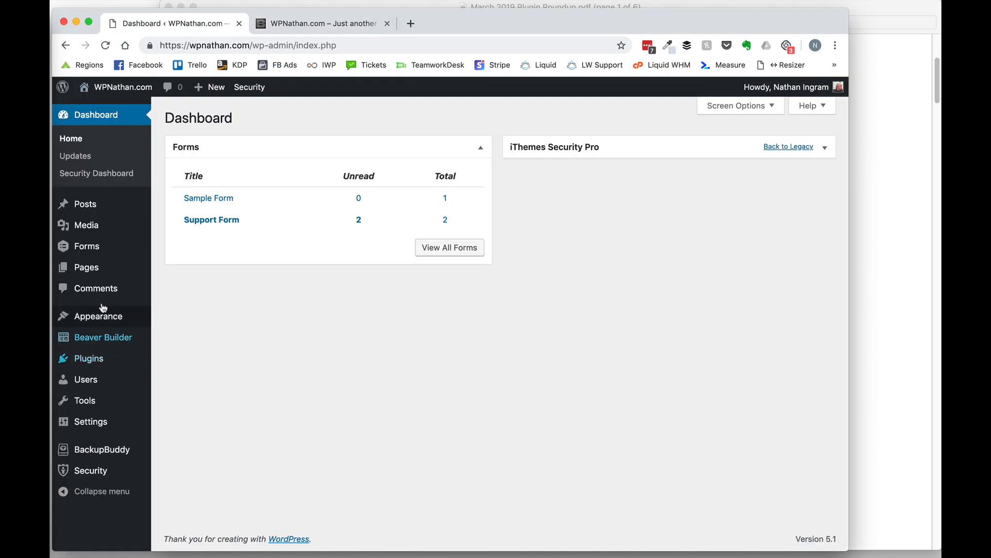
mouse_move(103, 359)
left_click(221, 359)
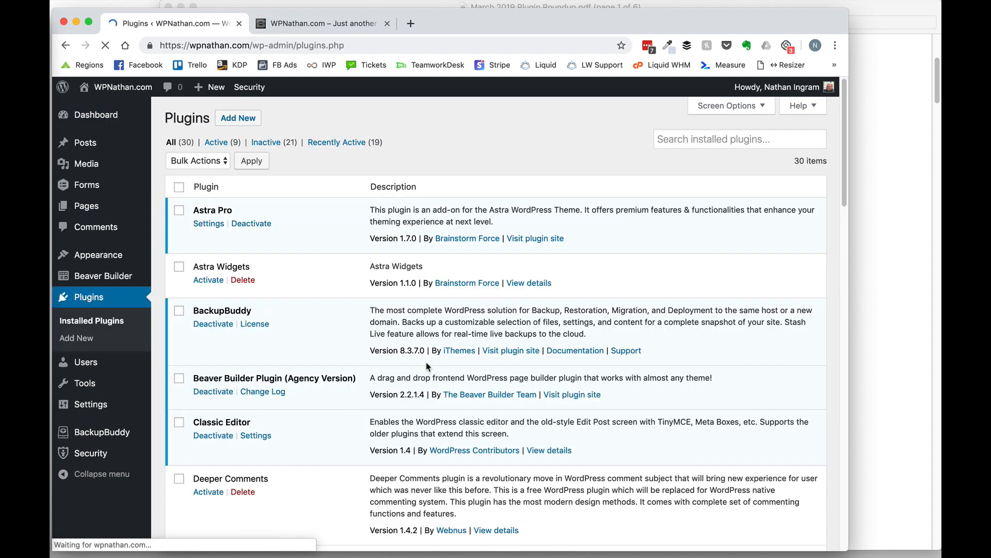
scroll(426, 362, "down", 20)
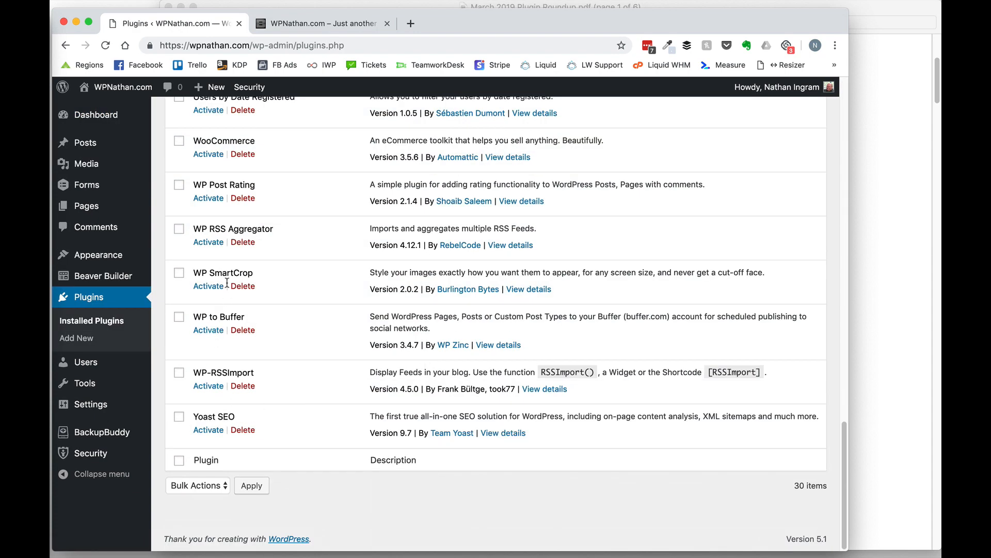
left_click(208, 287)
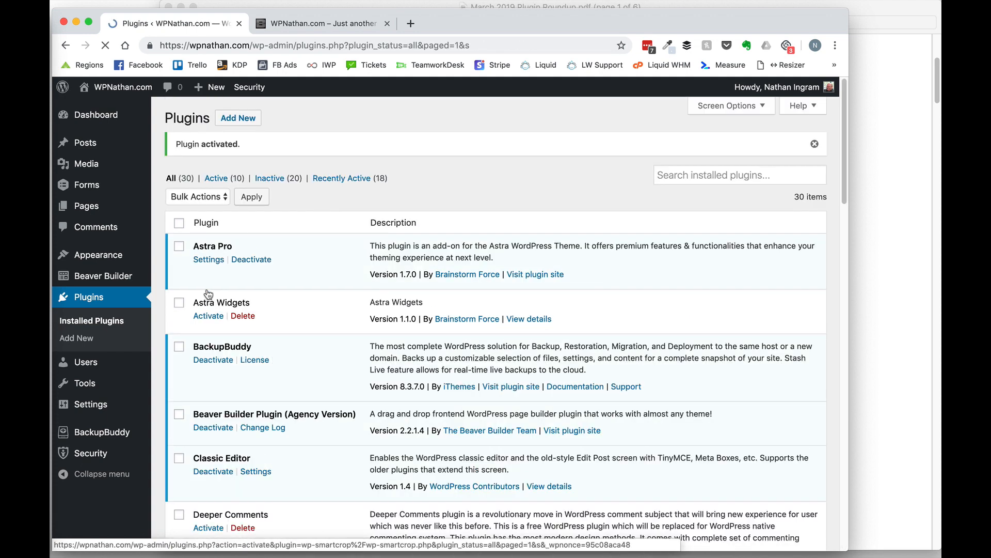
Edit the post "Thank You for Being a Friend" and bring up the Smart Crop settings of its featured image.
mouse_move(129, 143)
left_click(188, 145)
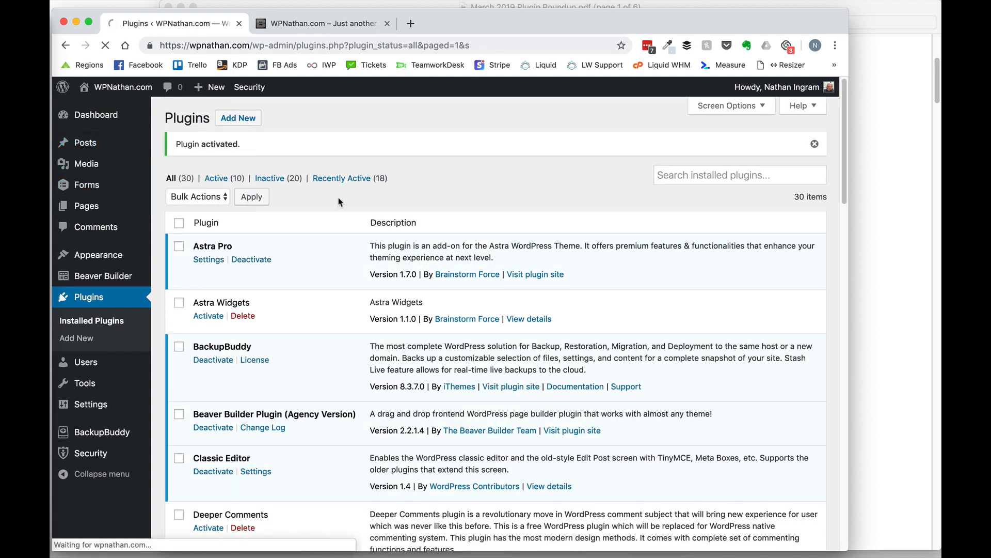
left_click(200, 229)
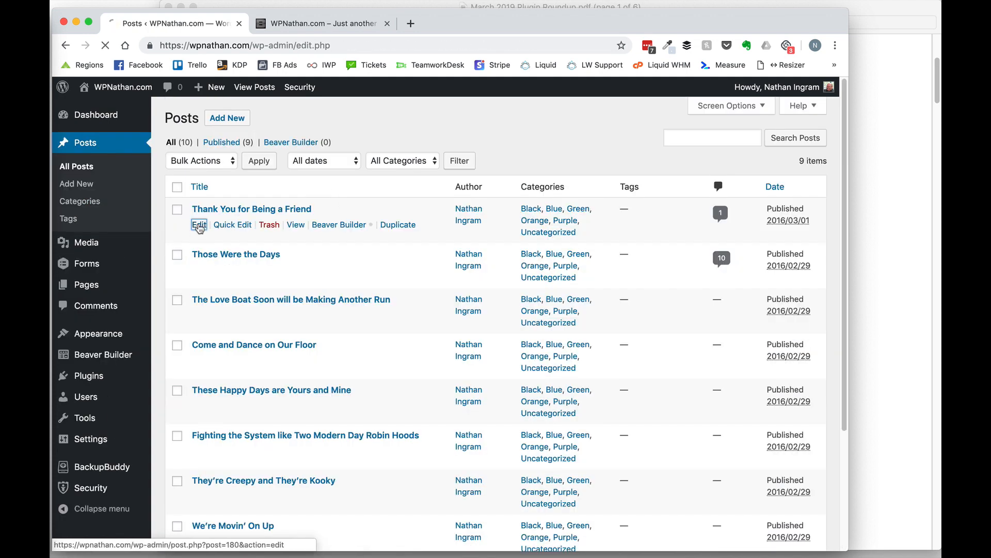
scroll(662, 343, "down", 3)
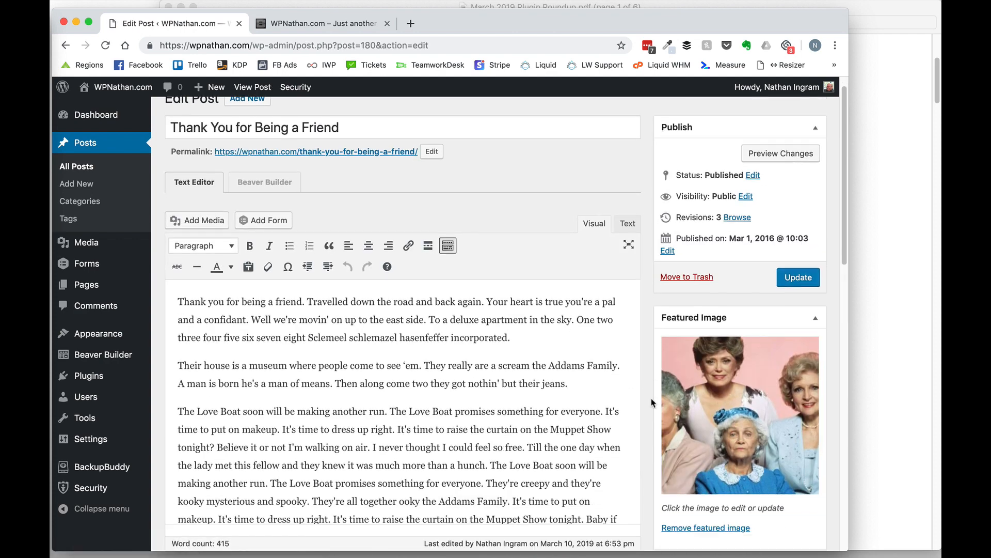
left_click(710, 381)
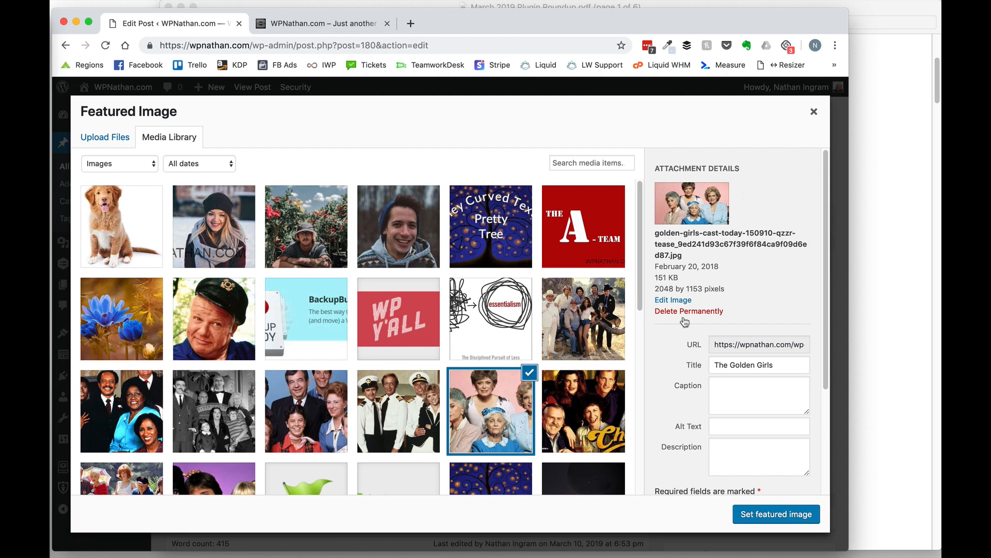
scroll(680, 323, "down", 3)
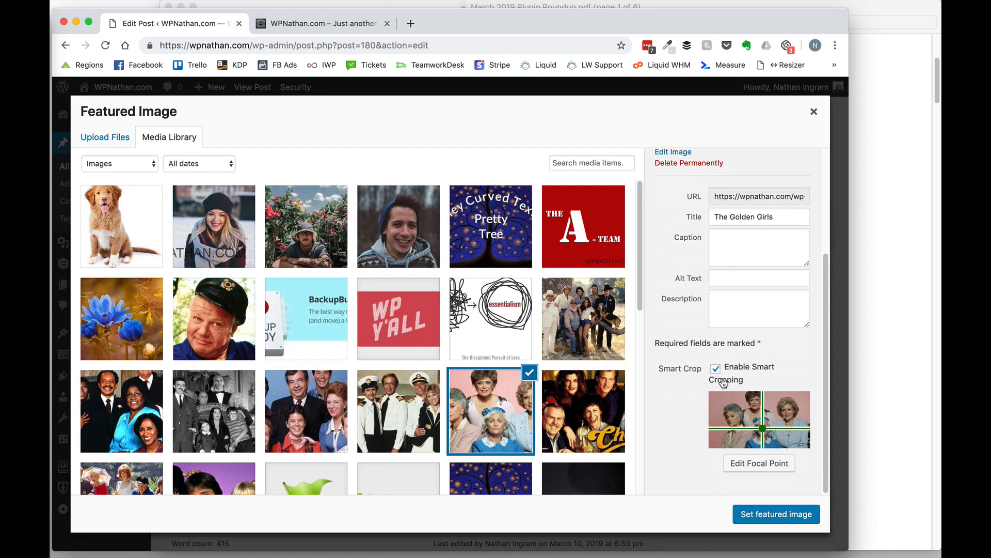
Set the Golden Girls image's focal point on the face of the woman in light blue, at 76.97% left and 36.51% top.
left_click(751, 465)
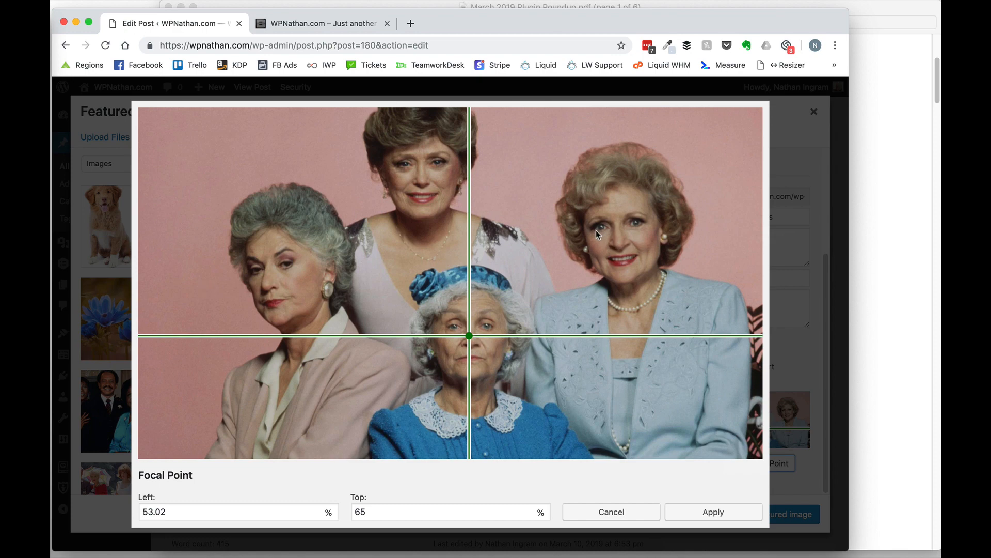
left_click(620, 236)
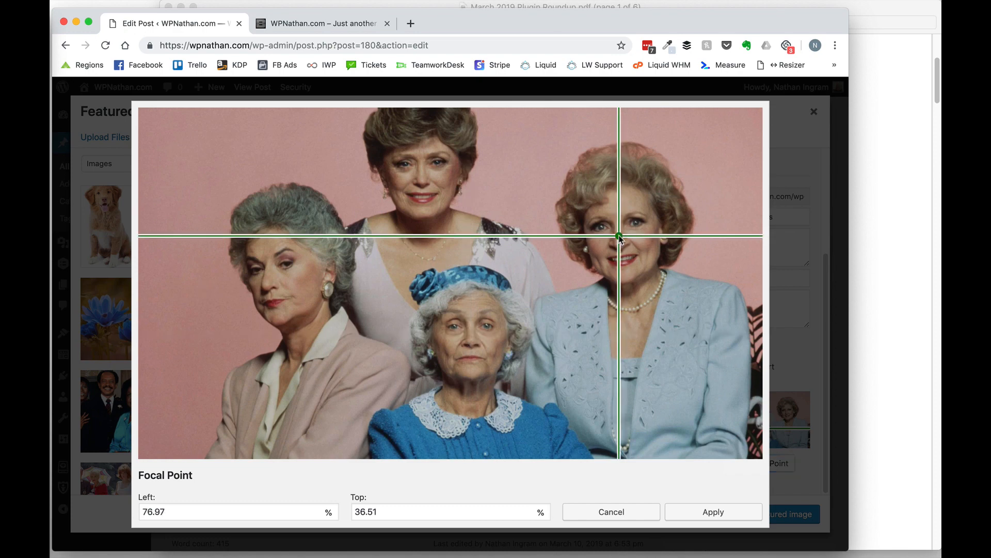
left_click(713, 512)
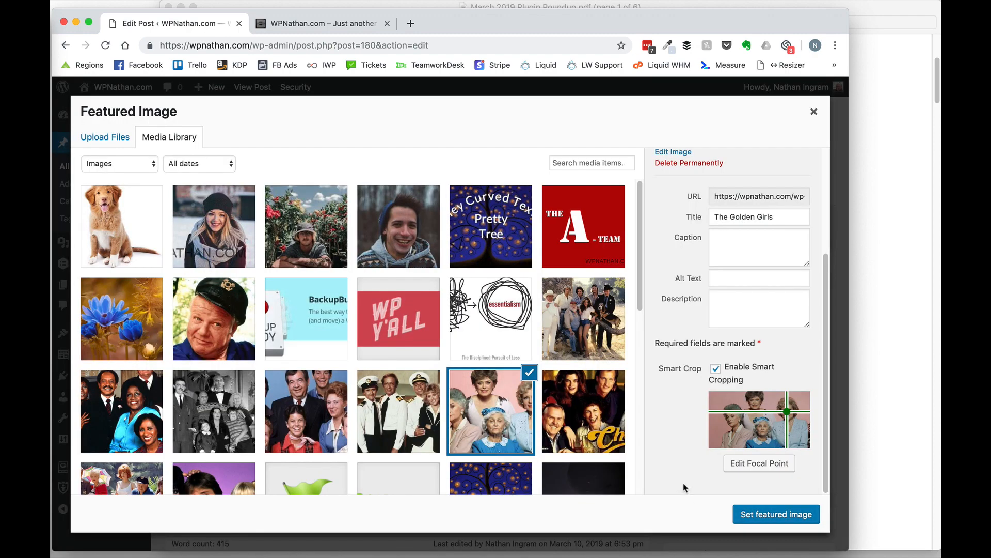
Examine how the post's featured image is cropped on the live site's Blog page and on Page Two after a reload.
left_click(289, 23)
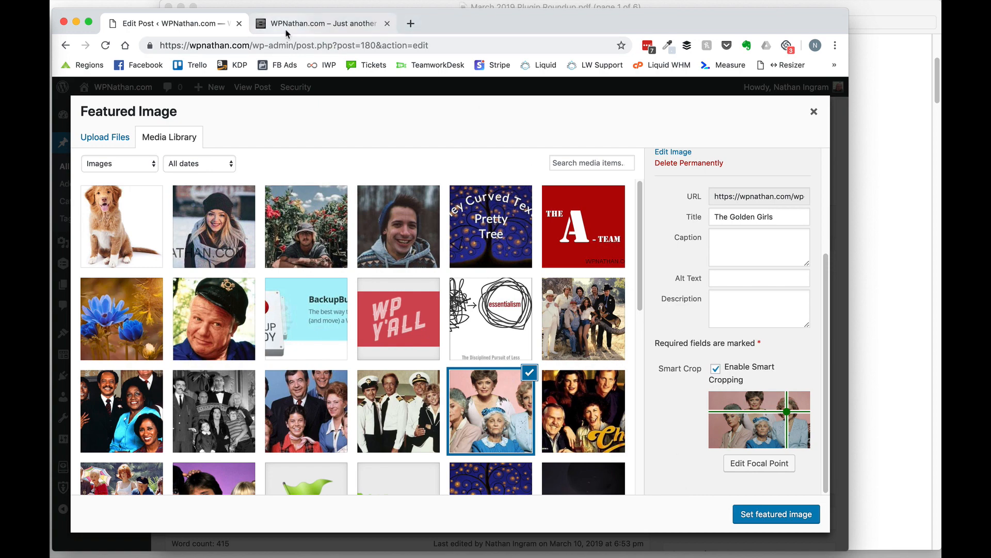
left_click(484, 133)
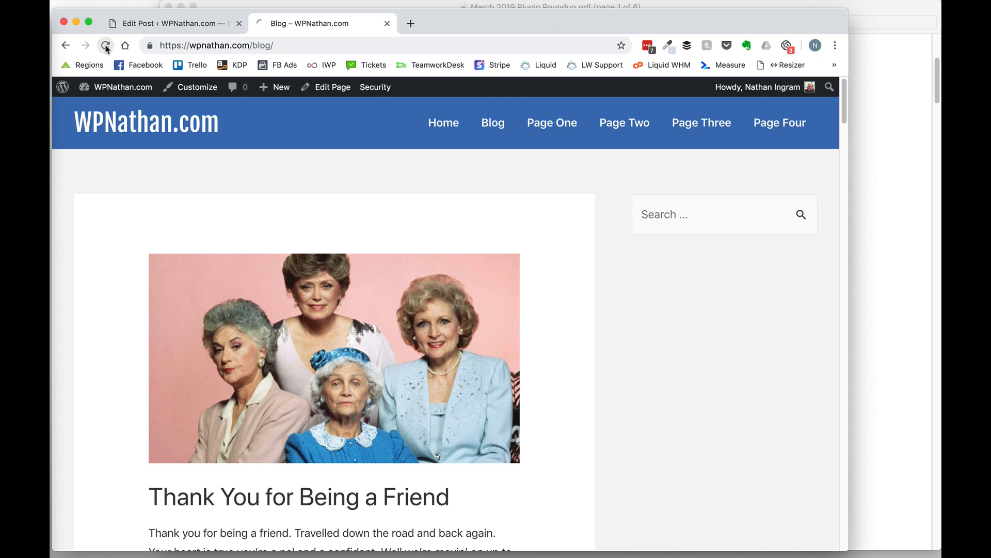
mouse_move(273, 341)
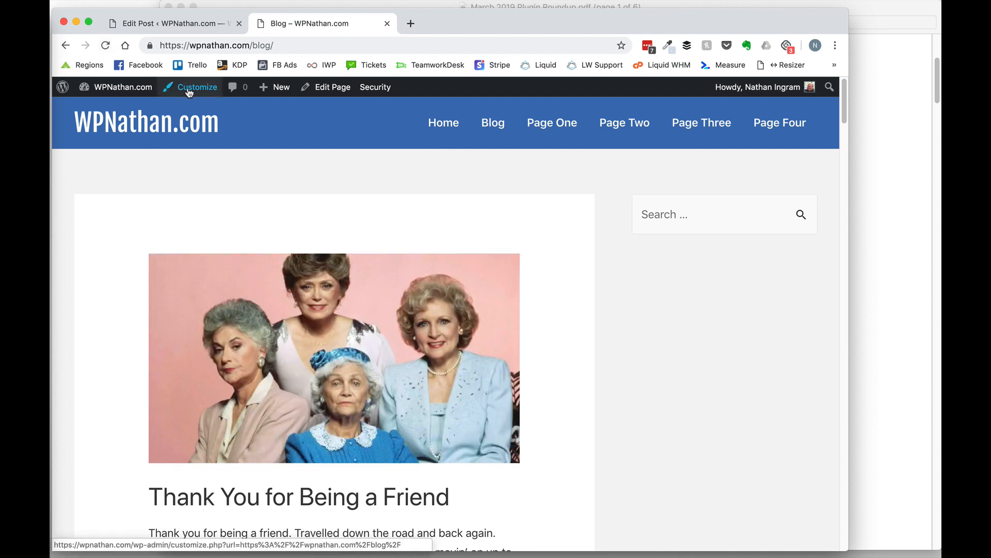
left_click(622, 122)
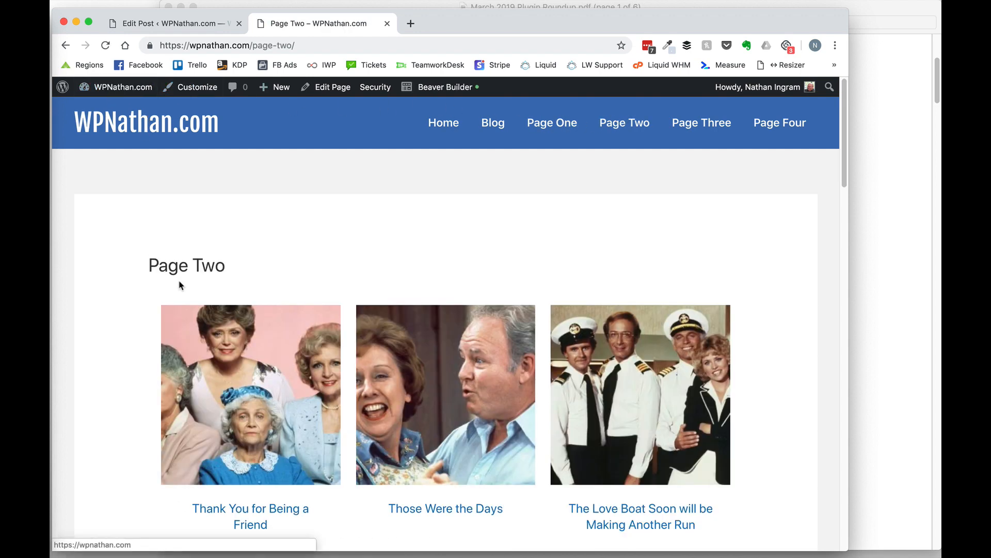
left_click(105, 46)
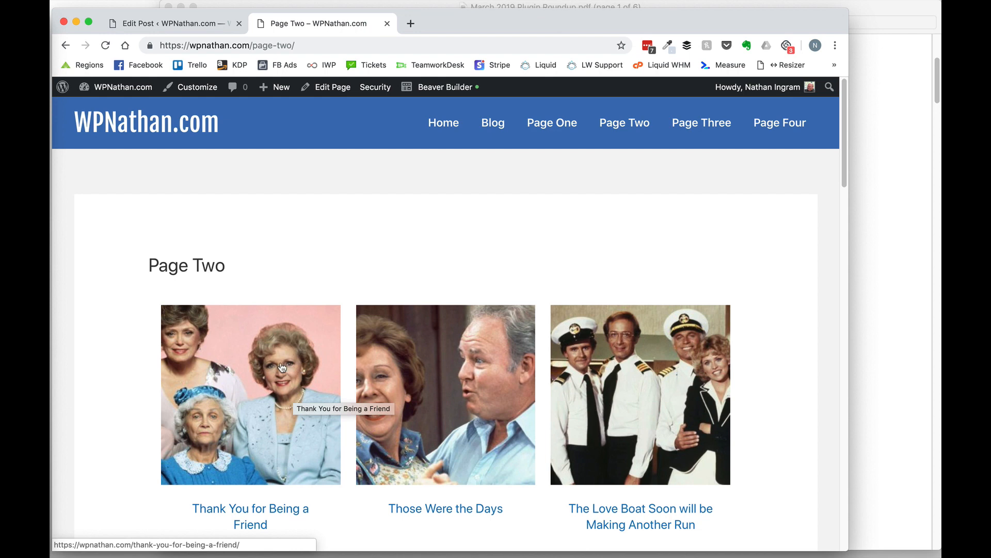
Move the Golden Girls image's focal point to the leftmost woman's face, 21.11% left and 47.98% top, and check the crop on Page Two.
left_click(169, 23)
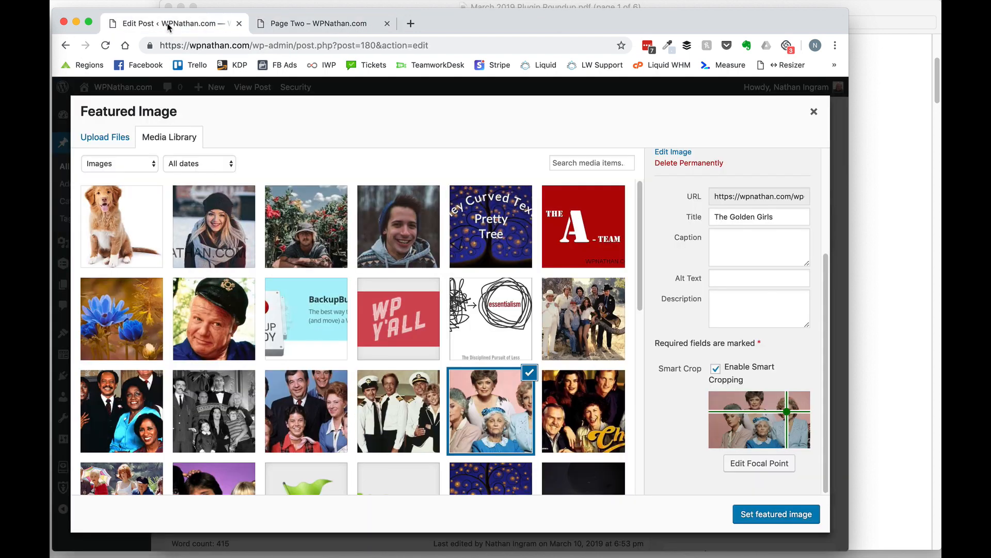
left_click(759, 462)
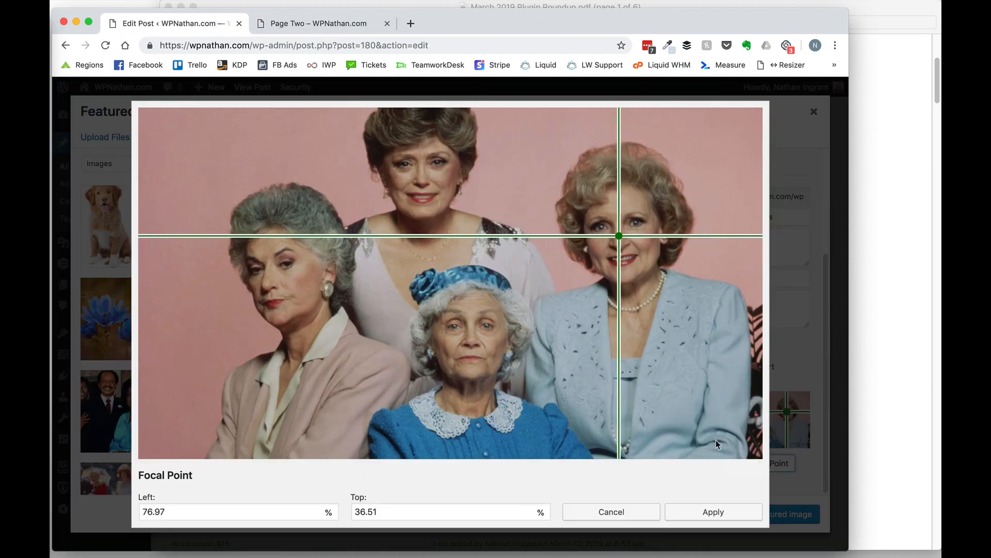
left_click(270, 275)
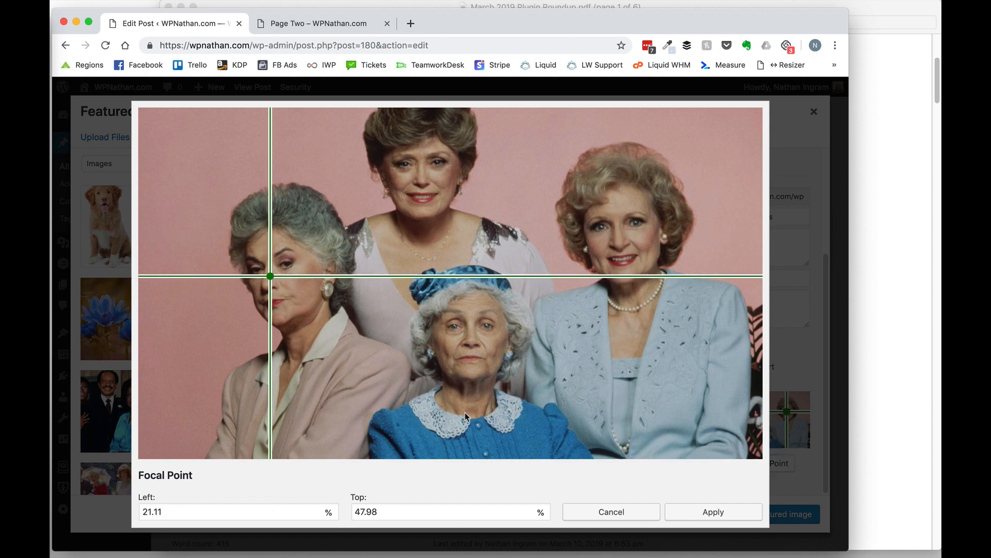
left_click(725, 513)
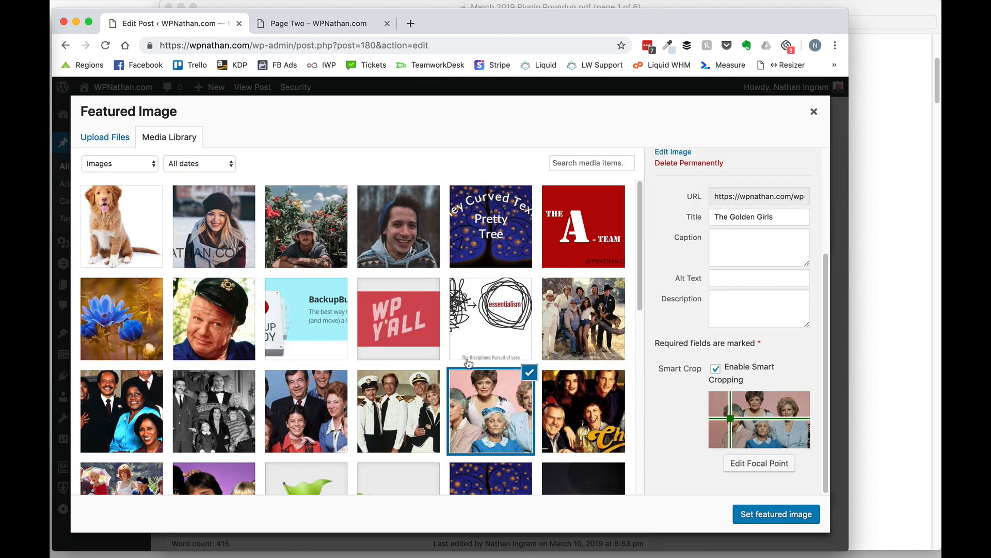
left_click(275, 25)
left_click(105, 45)
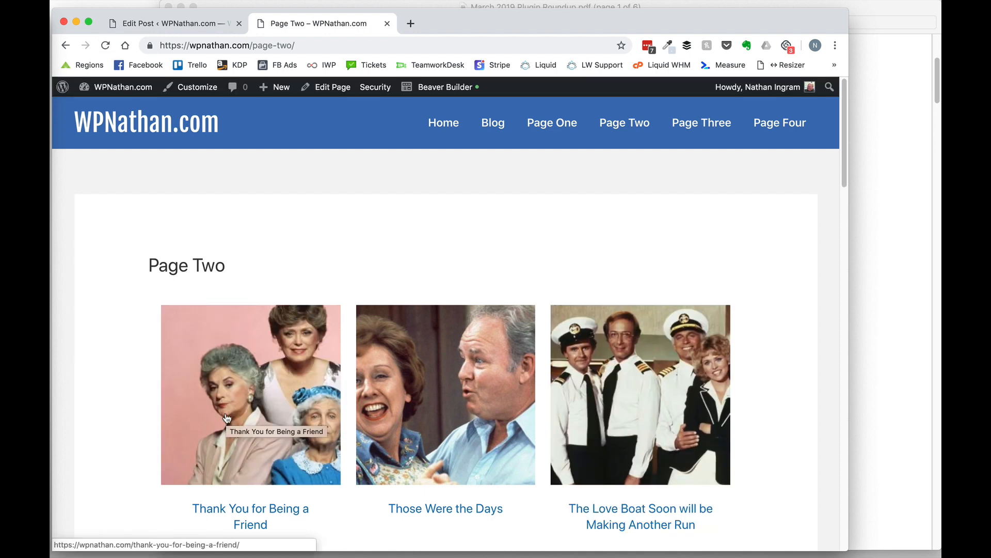
left_click(220, 23)
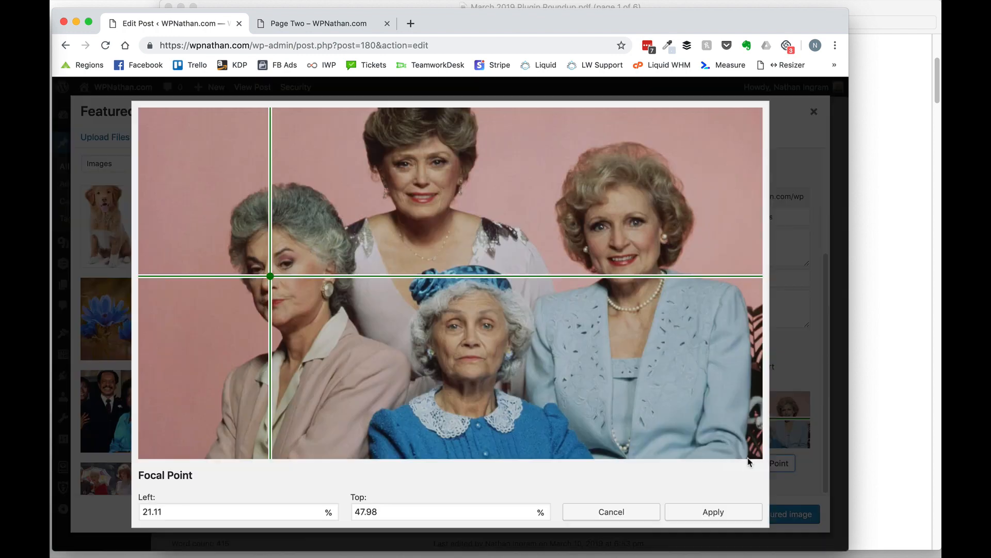
left_click(775, 463)
left_click(626, 514)
Set the all-in-the-family-2 image's focal point on the woman's face, at 25.52% left and 43.21% top, and check the crop on Page Two.
scroll(336, 436, "down", 3)
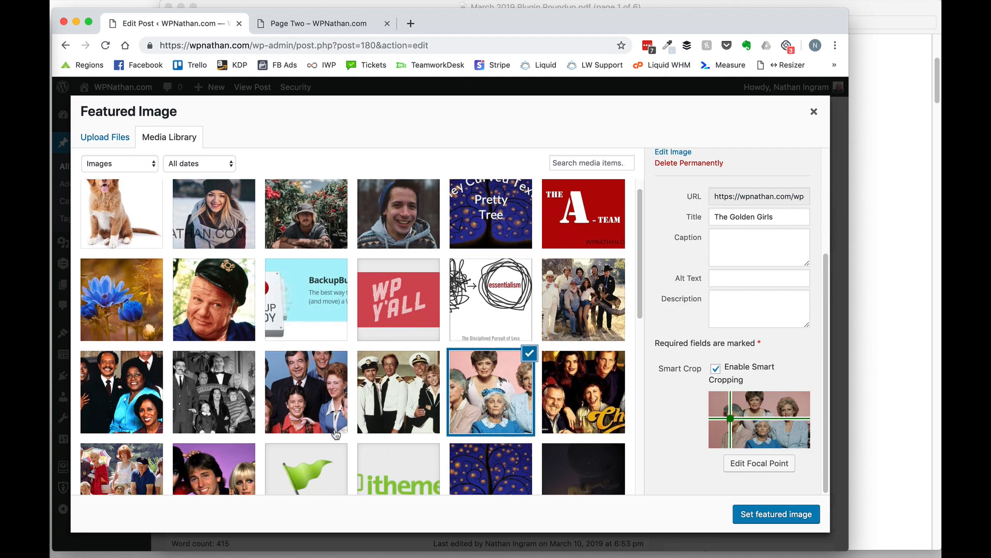
left_click(294, 22)
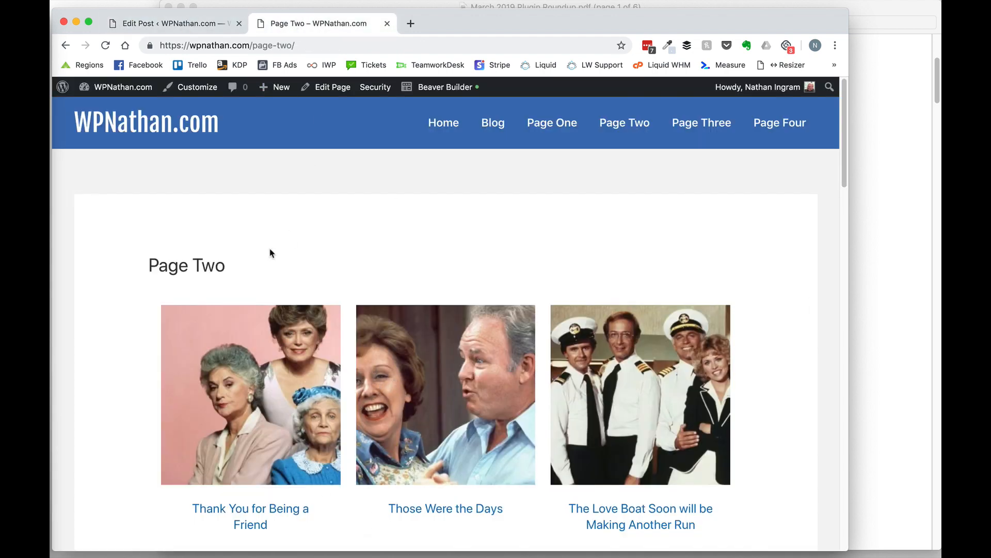
left_click(171, 23)
scroll(337, 221, "down", 10)
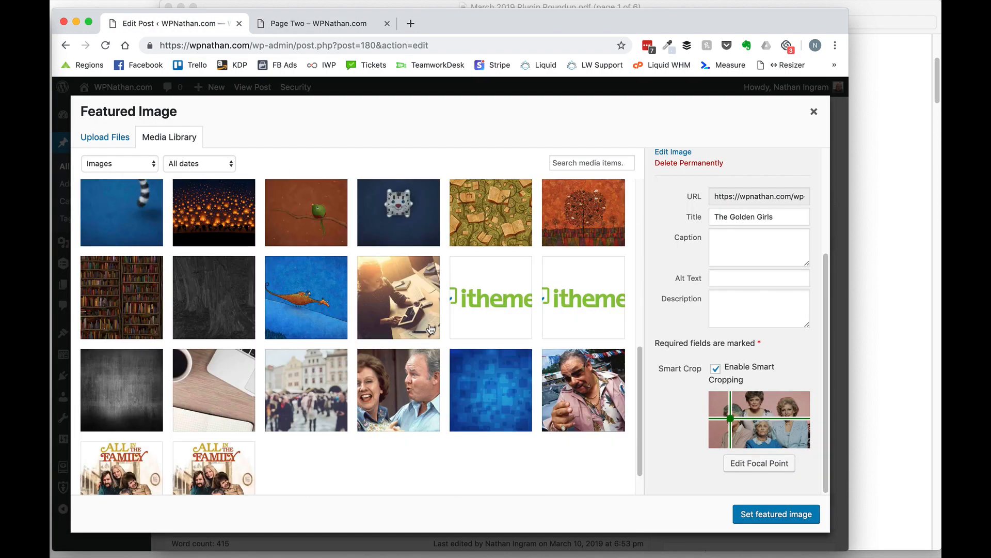
left_click(394, 345)
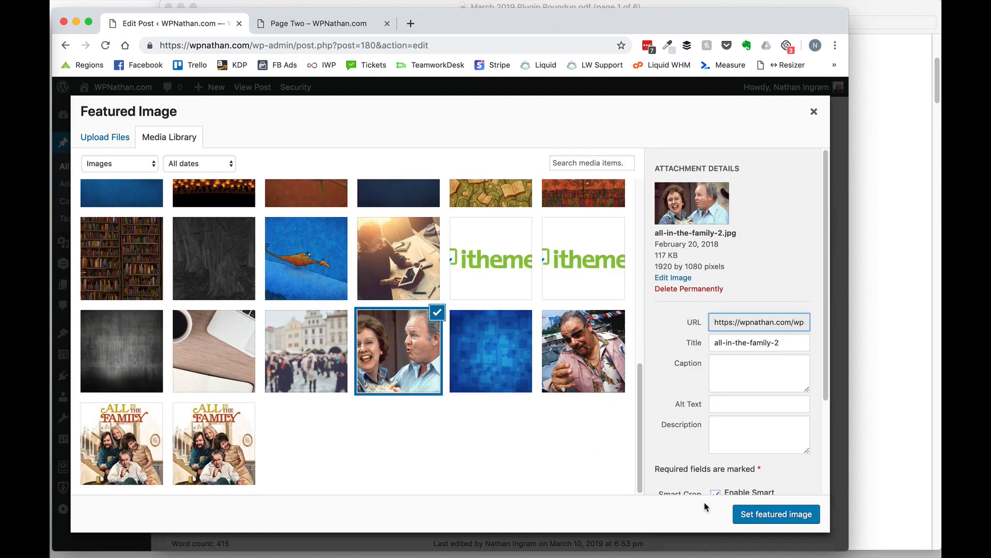
left_click(745, 466)
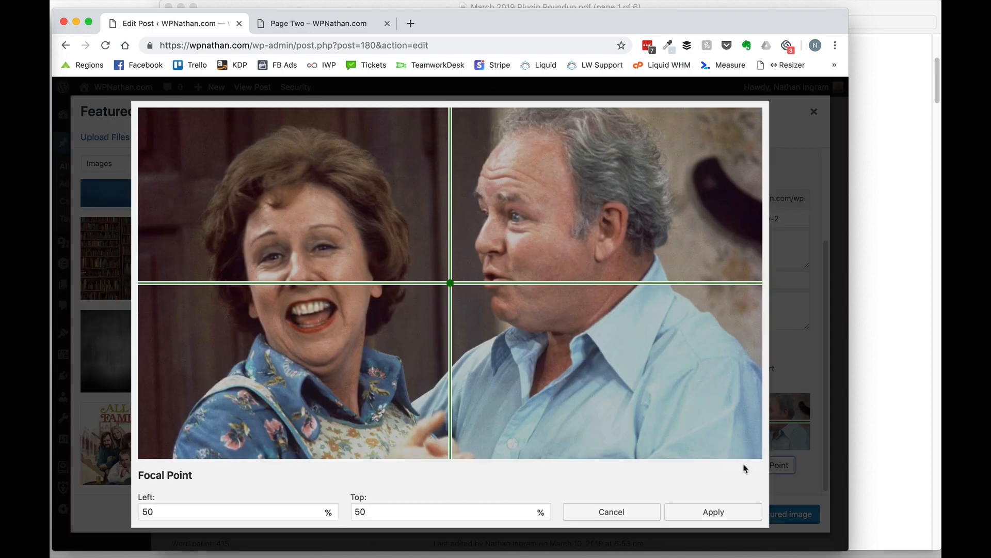
left_click(297, 263)
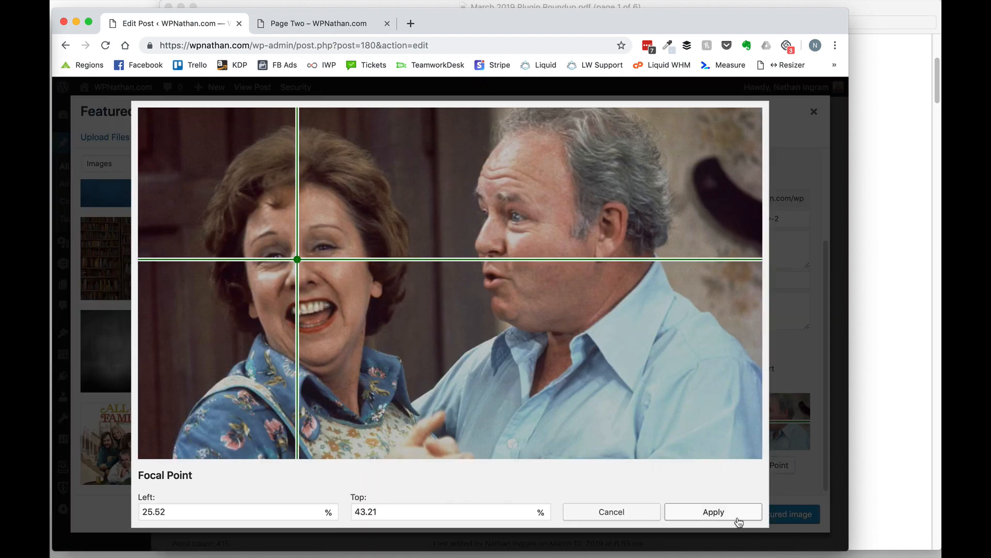
left_click(722, 512)
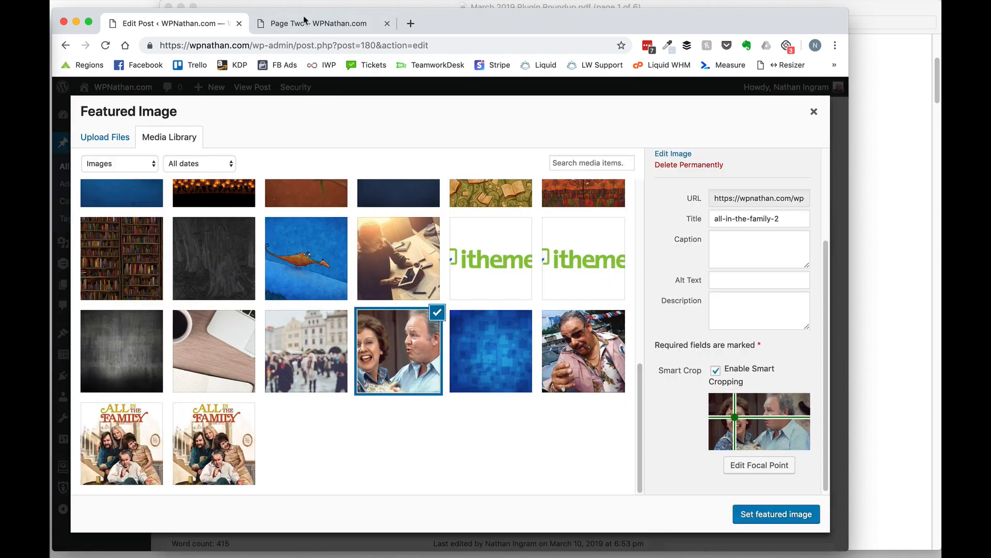
left_click(306, 23)
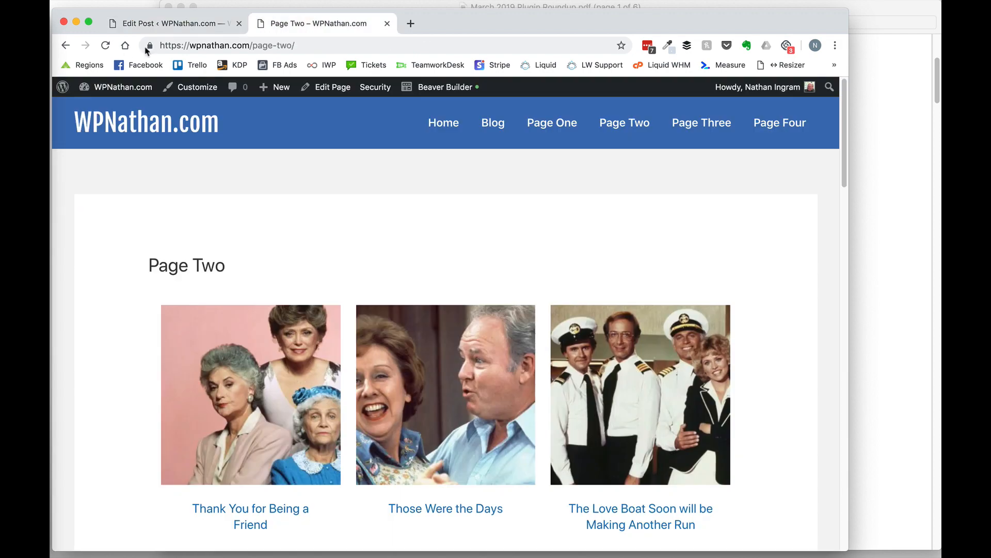
left_click(105, 46)
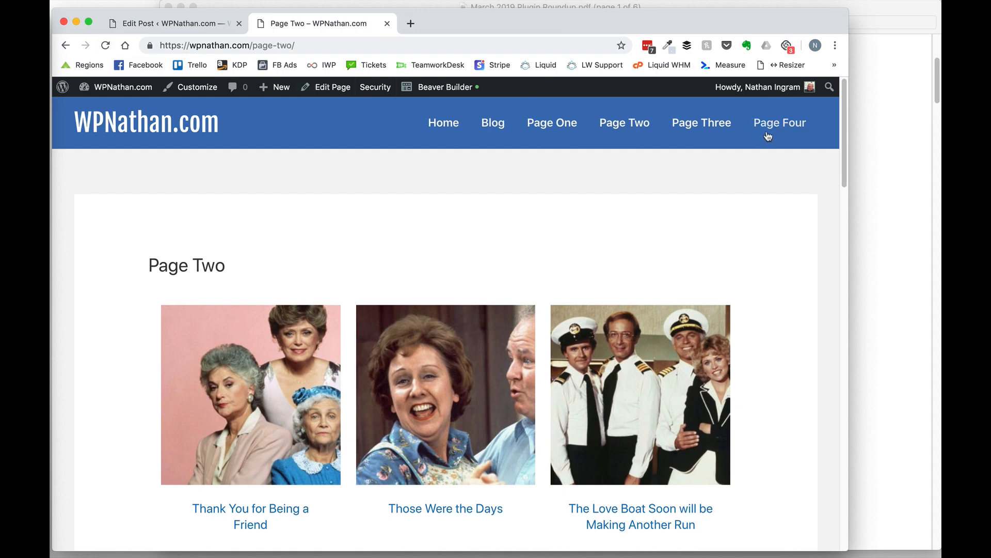
Switch to the March 2019 Plugin Roundup PDF and open its link to the WP SmartCrop demo site.
left_click(868, 141)
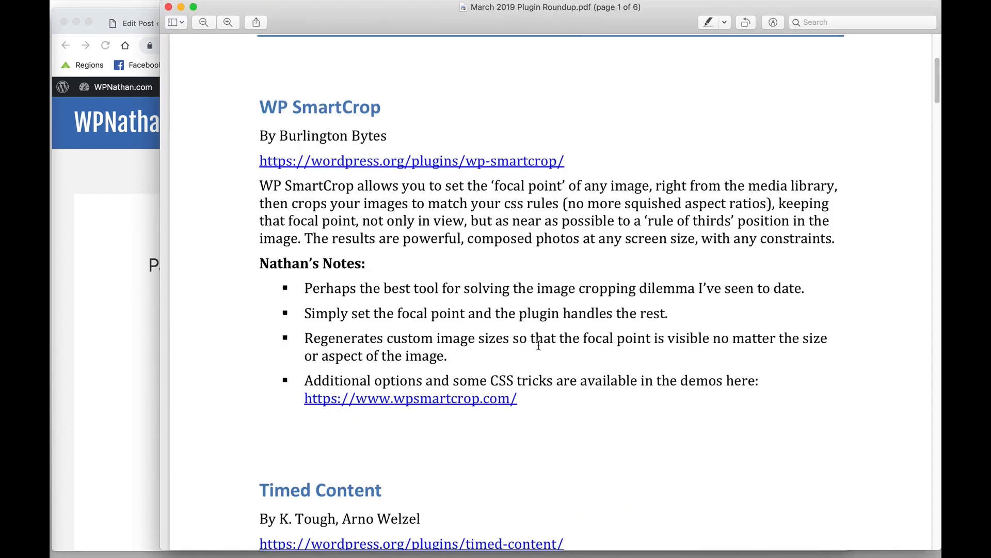
left_click(430, 398)
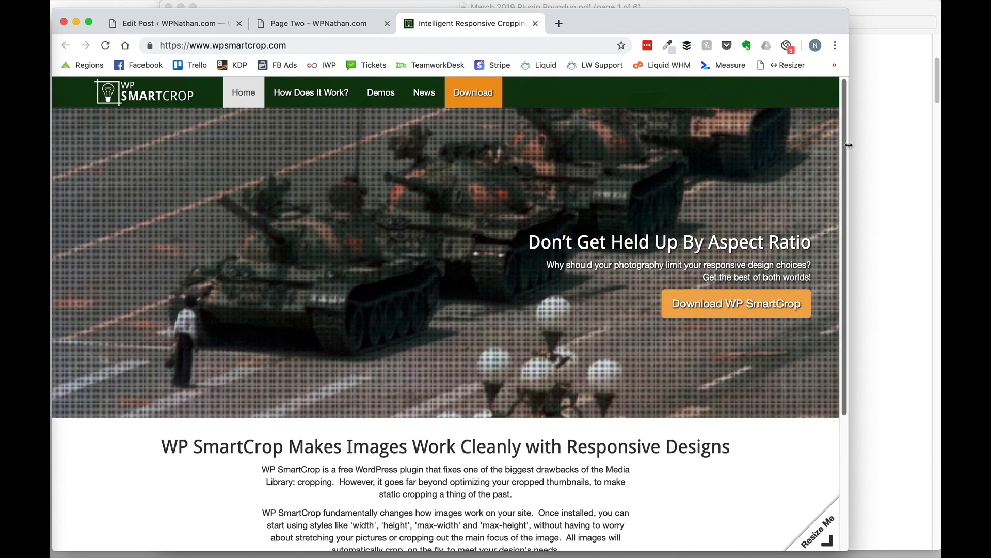
Resize the browser window on the WP SmartCrop home page to check the banner image's crop, and look over the page content.
left_click_drag(849, 147, 877, 151)
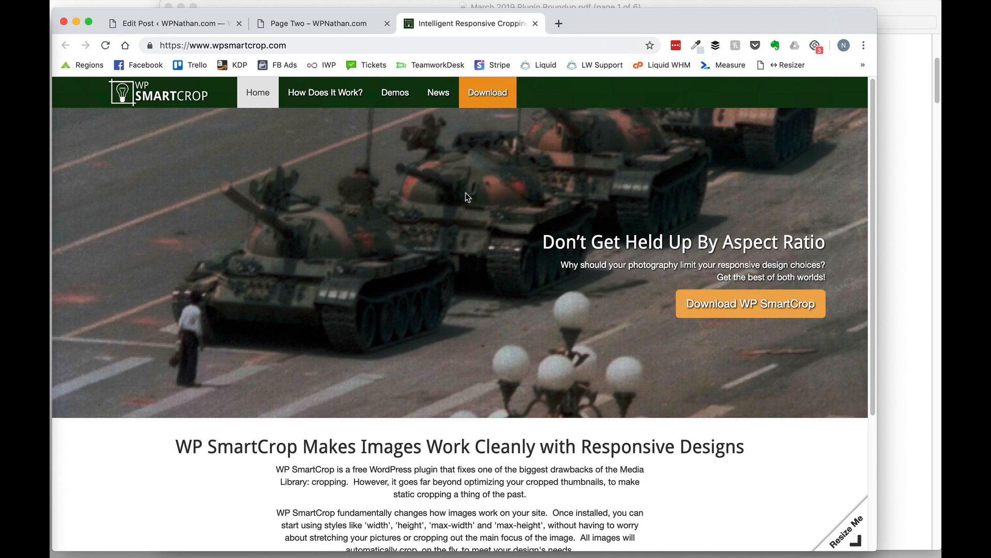
left_click_drag(877, 157, 876, 251)
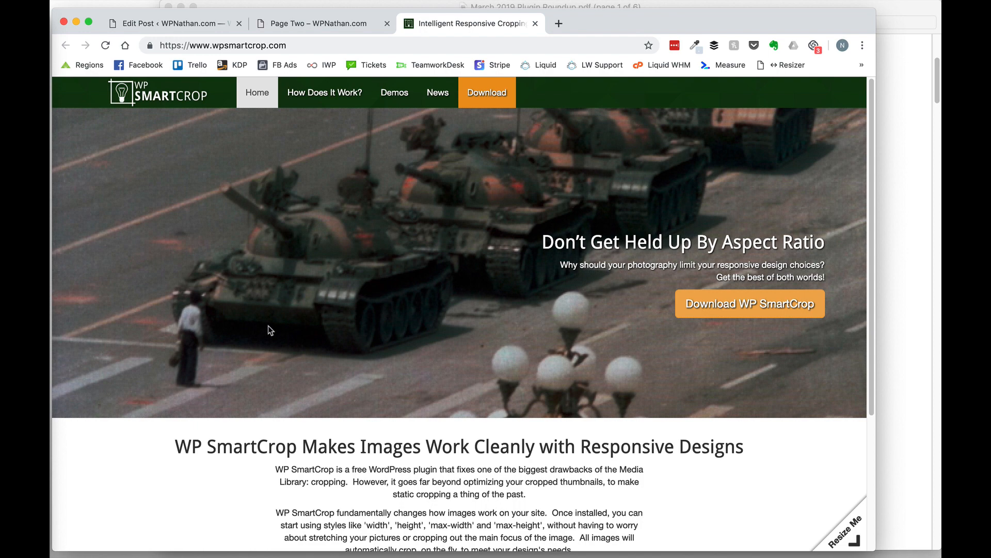
scroll(647, 362, "down", 5)
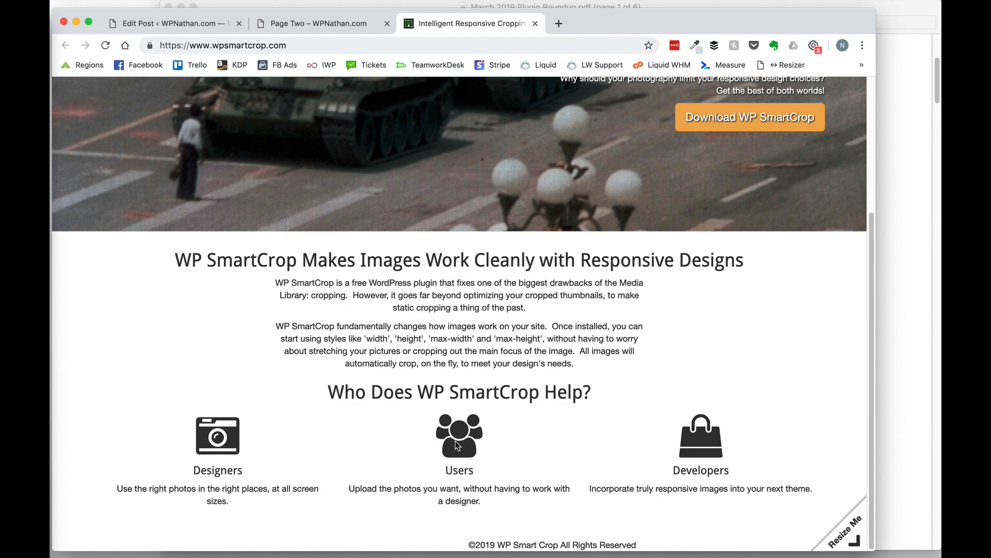
scroll(455, 439, "up", 5)
Open the WP SmartCrop Demos page and narrow and widen the window repeatedly to examine how the Demo 2 and Demo 3 images crop.
left_click(395, 98)
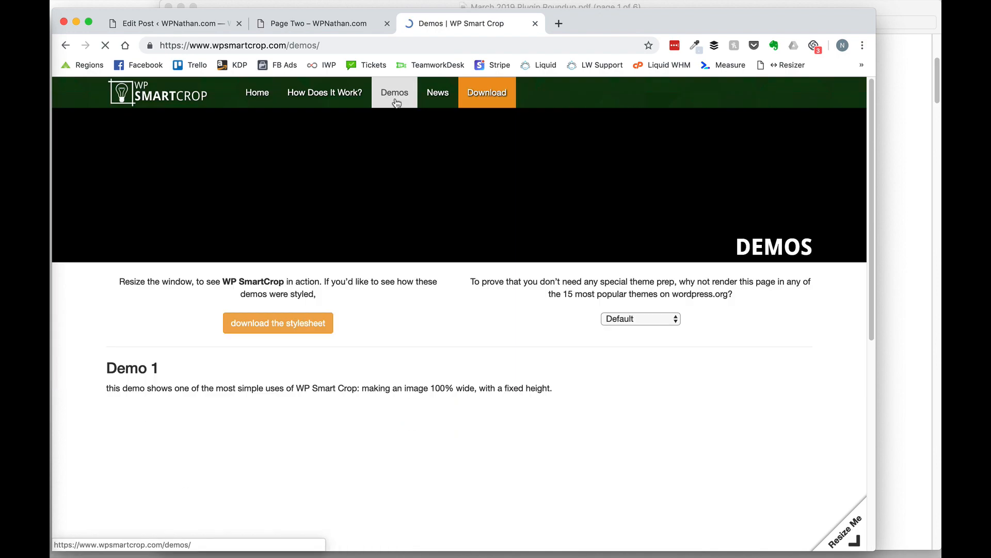
scroll(384, 328, "down", 6)
scroll(384, 329, "down", 4)
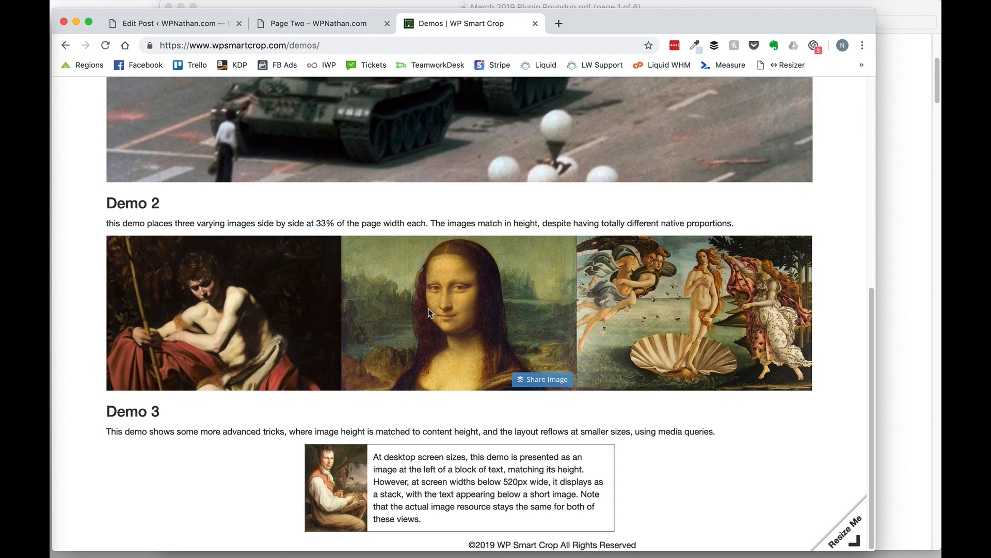
left_click_drag(877, 264, 708, 301)
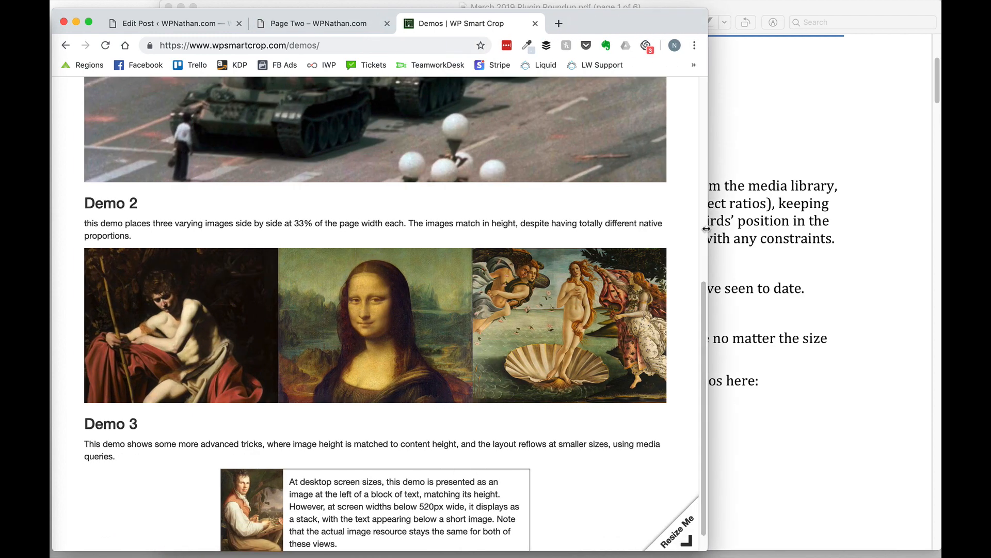
left_click_drag(707, 231, 329, 287)
scroll(287, 336, "down", 5)
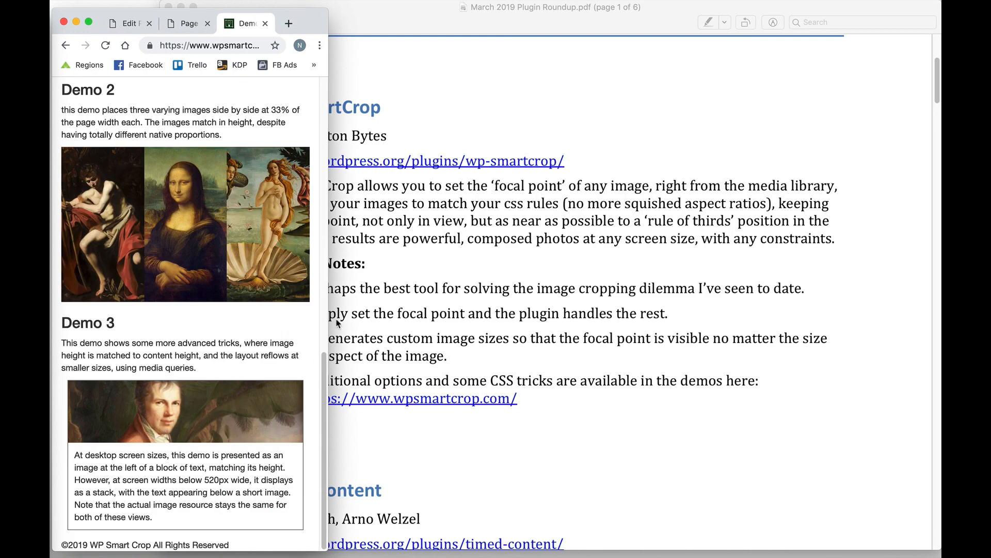
left_click_drag(329, 323, 644, 320)
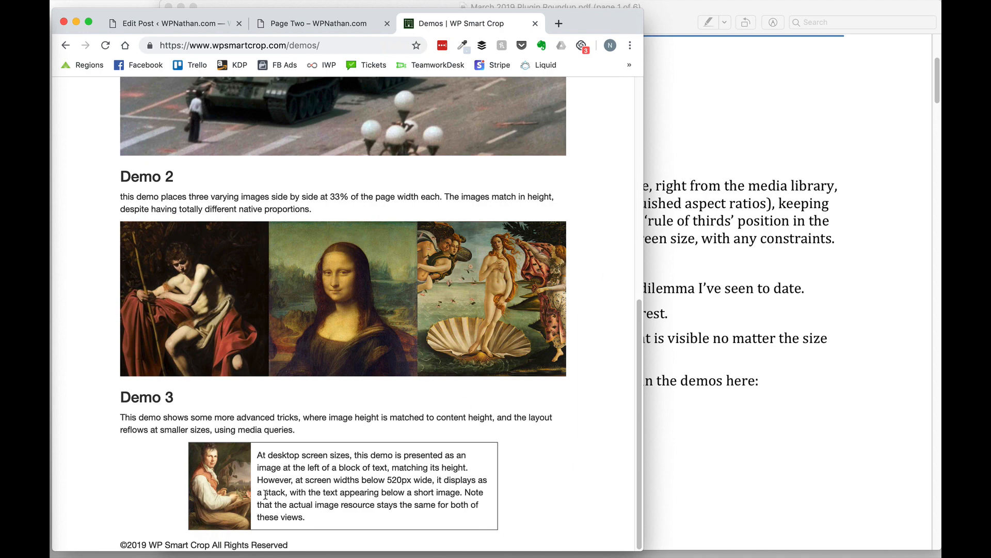
left_click_drag(644, 281, 366, 287)
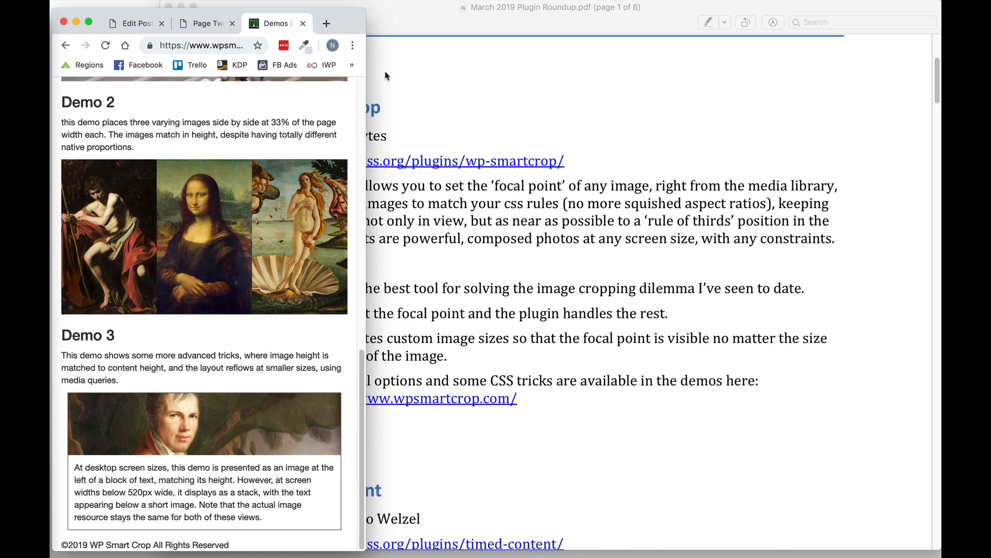
left_click_drag(363, 93, 896, 91)
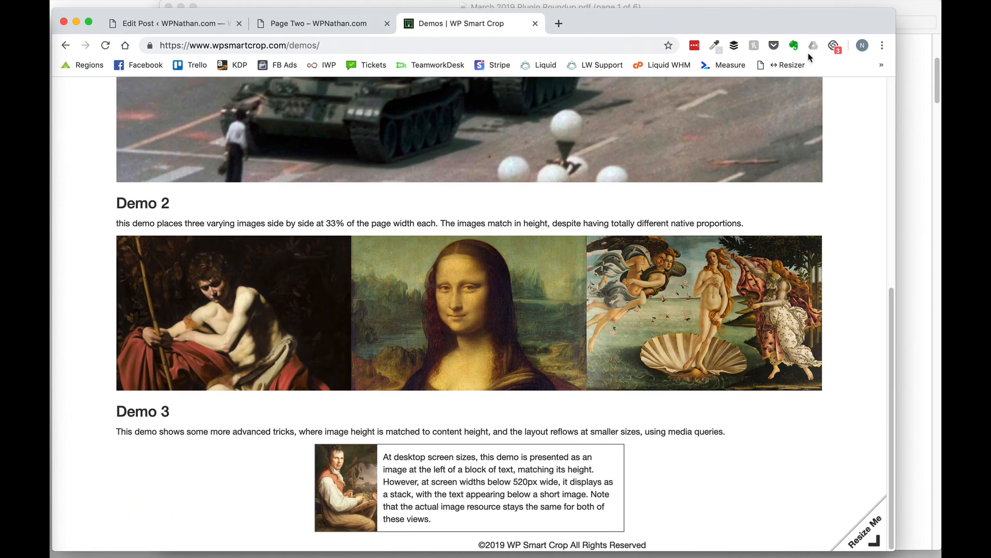
left_click_drag(895, 22, 868, 23)
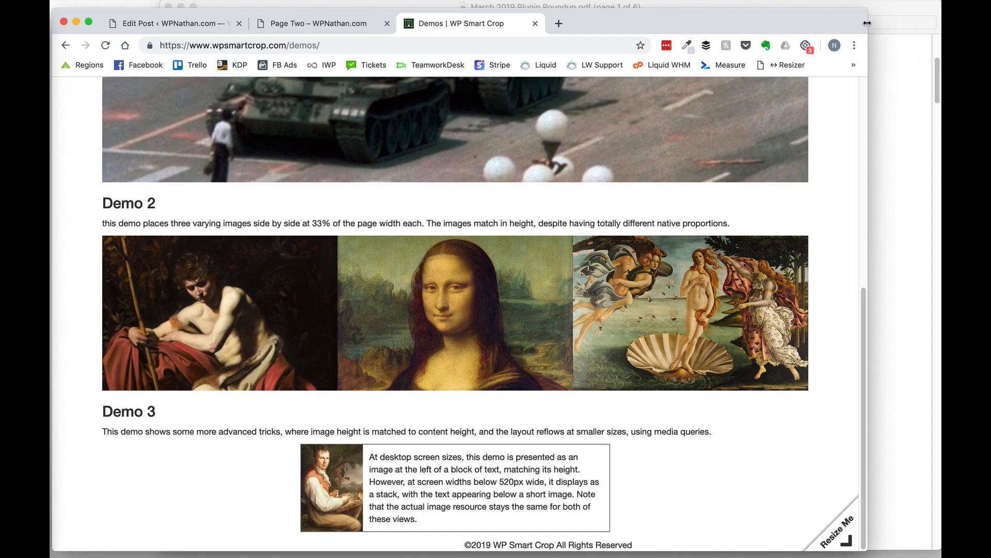
Close the WP SmartCrop demo site and switch to the March 2019 Plugin Roundup PDF to read its Timed Content section.
left_click(535, 24)
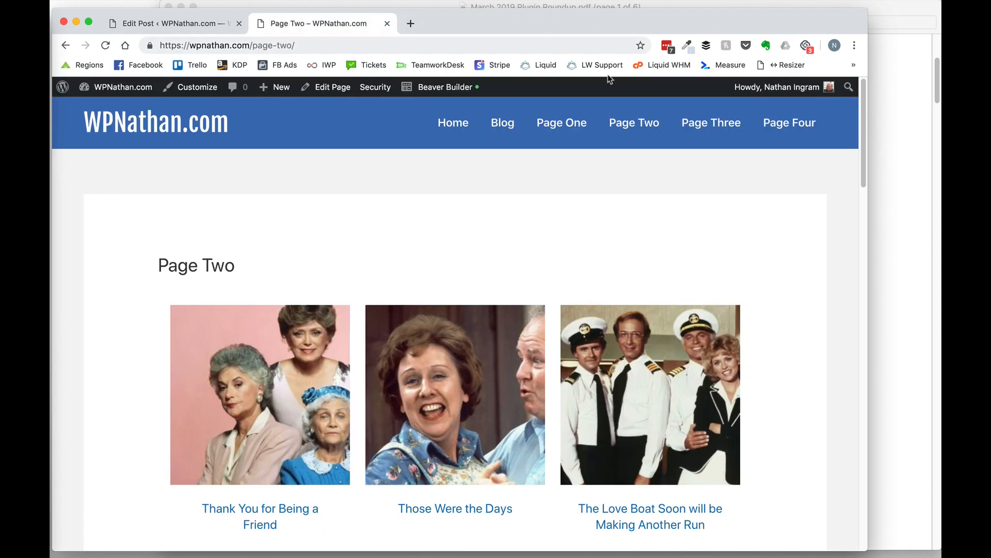
left_click(900, 120)
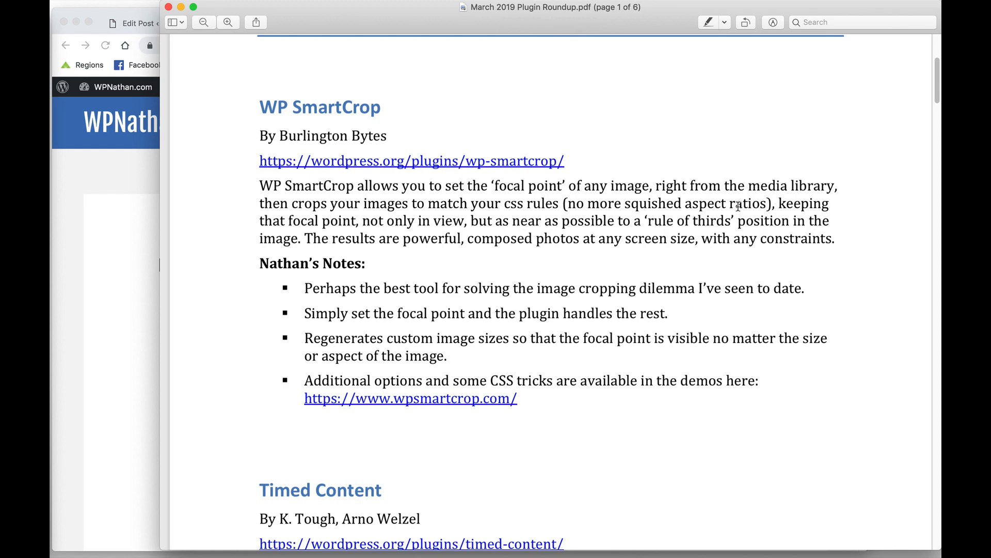
scroll(738, 207, "down", 10)
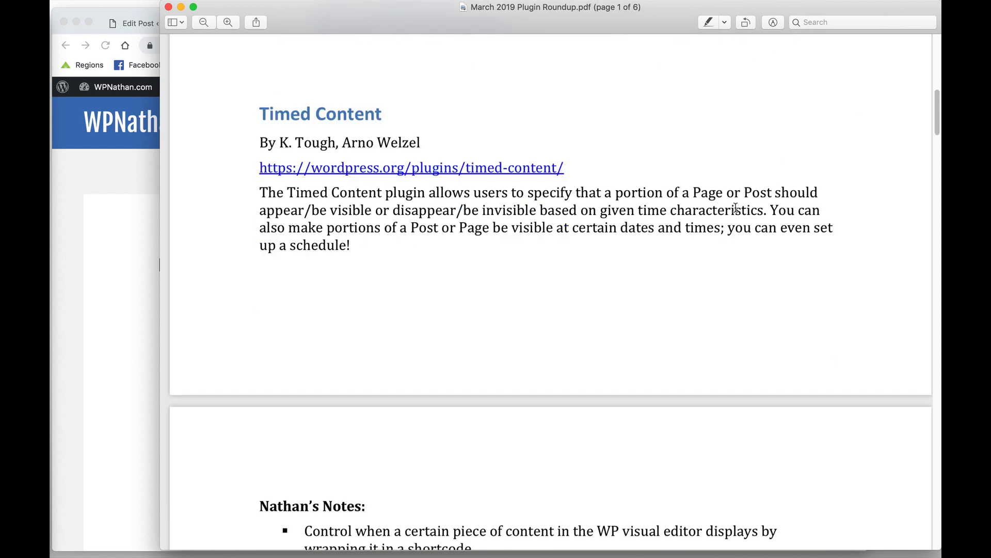
scroll(736, 208, "down", 3)
scroll(736, 208, "up", 1)
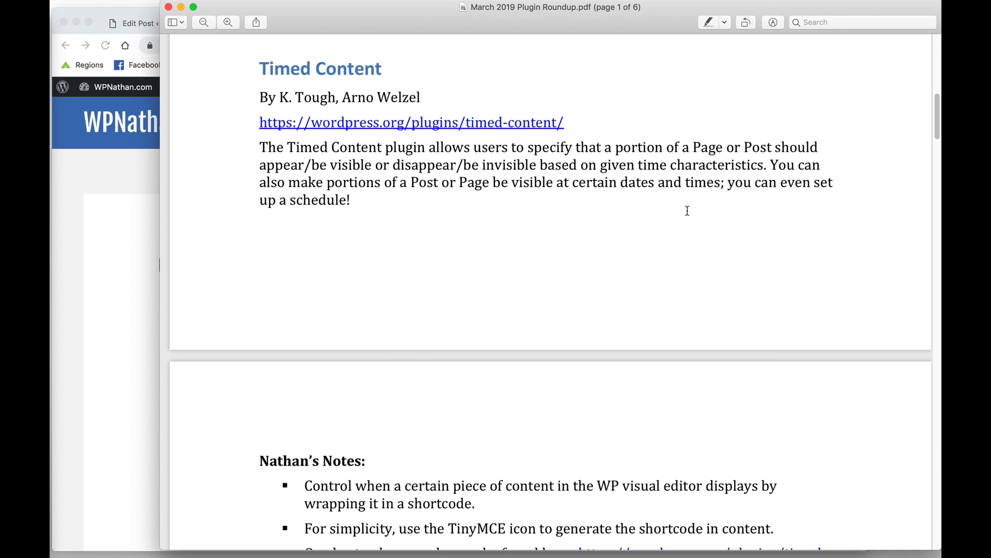
scroll(603, 248, "down", 2)
scroll(603, 248, "down", 1)
scroll(602, 248, "up", 1)
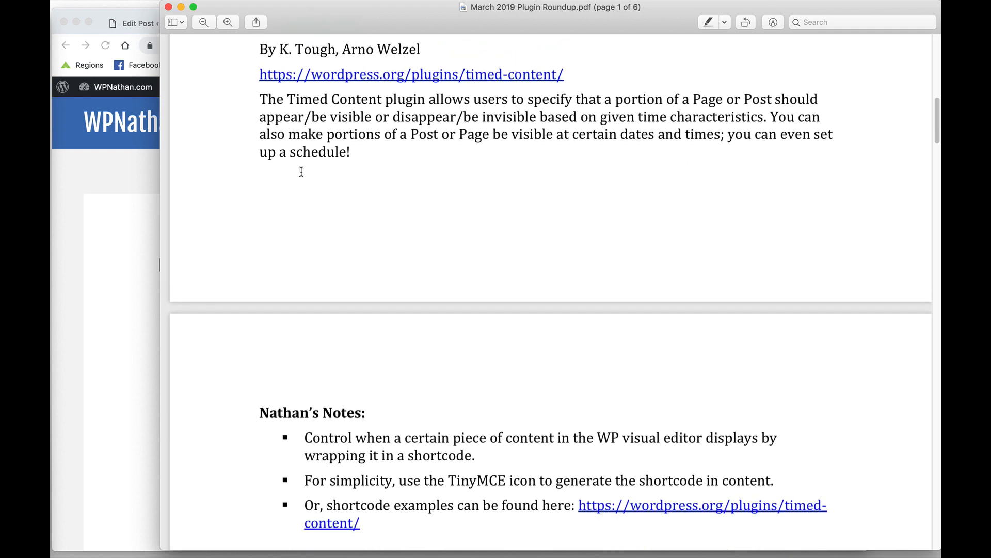
Switch back to the browser, return to the Edit Post page in a narrower window and close the Featured Image dialog.
left_click(73, 216)
double_click(172, 13)
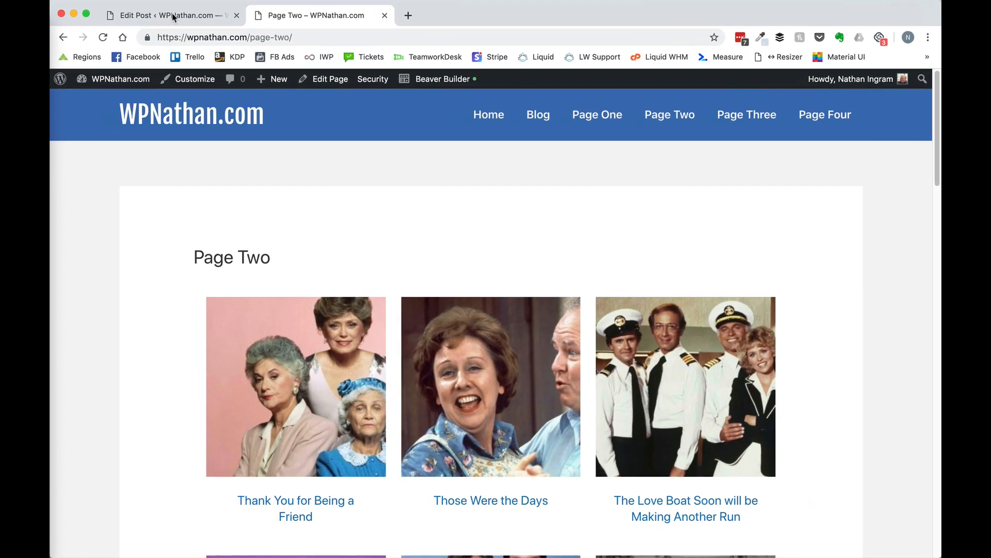
left_click(172, 14)
left_click_drag(941, 15, 818, 20)
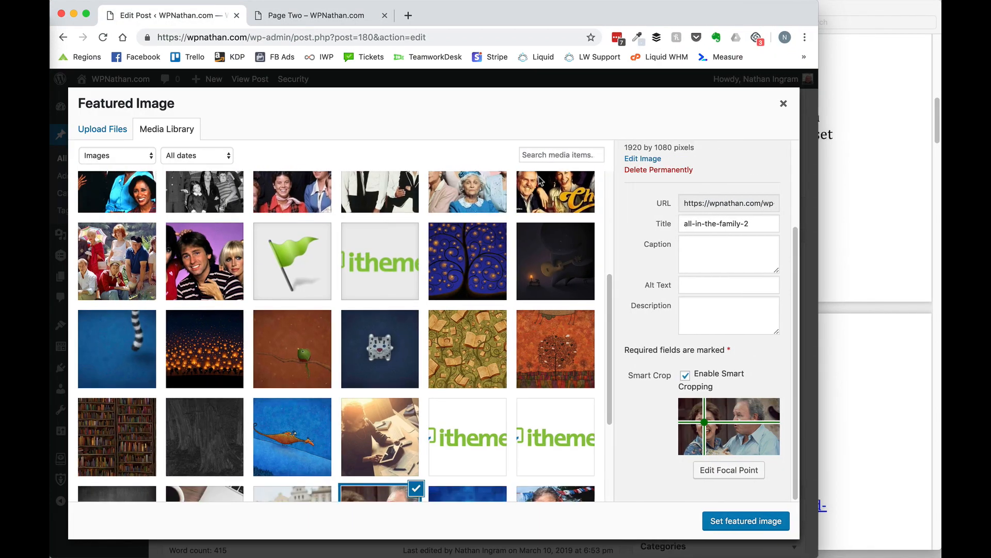
left_click(783, 104)
Open the list of installed plugins and deactivate WP SmartCrop.
mouse_move(87, 367)
left_click(178, 384)
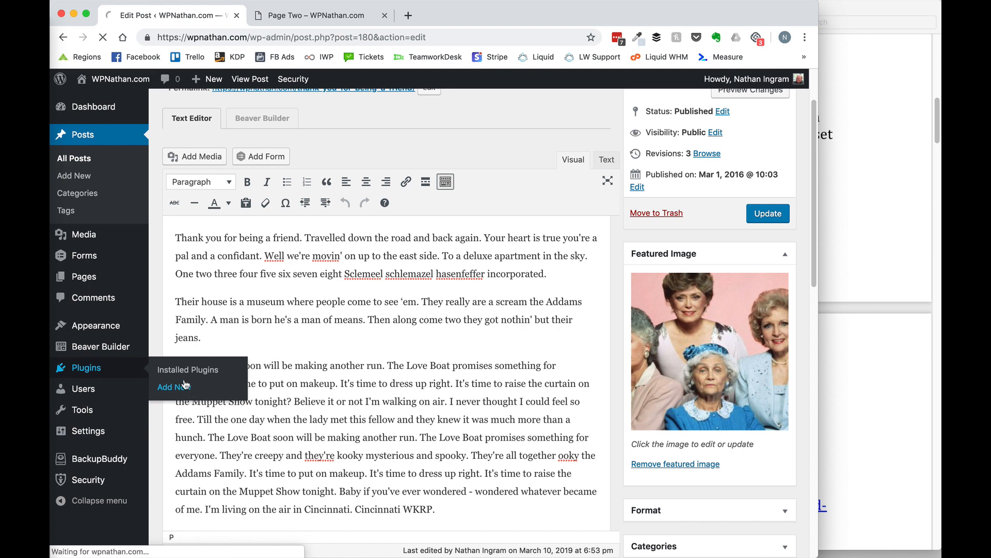
left_click(87, 312)
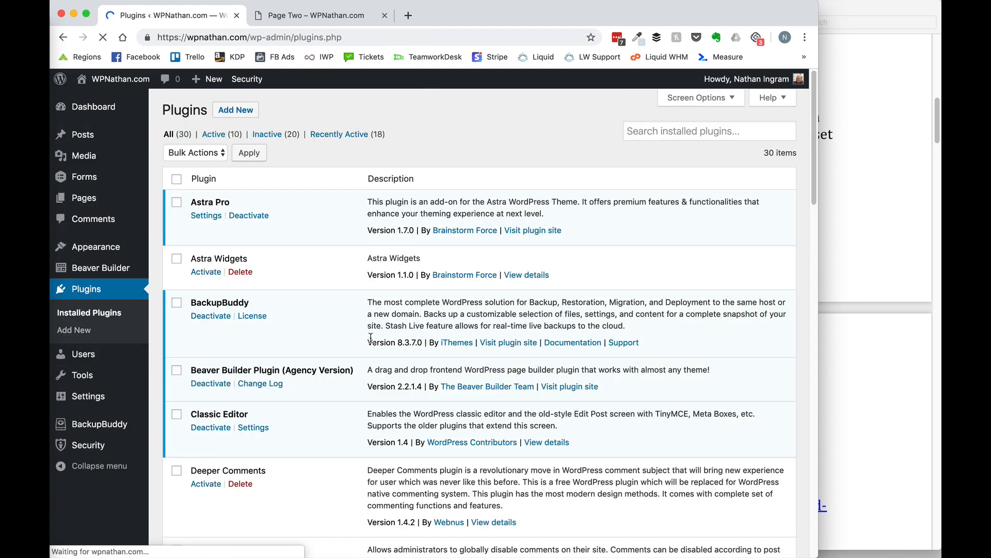
scroll(224, 287, "down", 15)
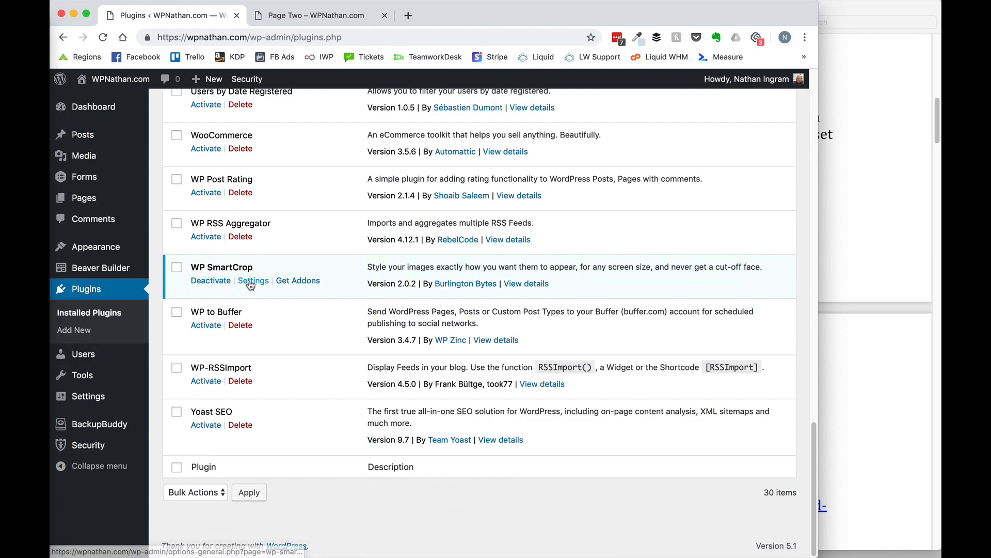
left_click(212, 282)
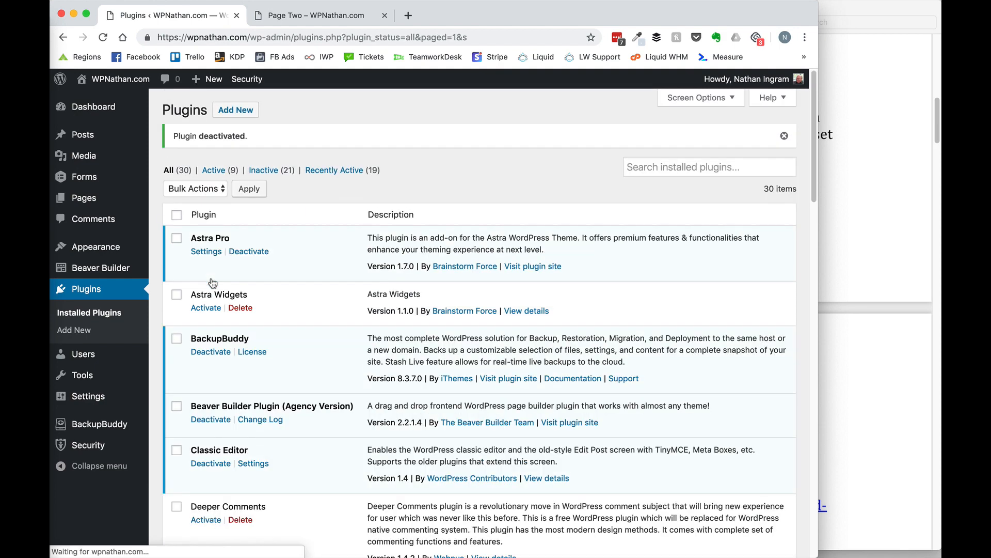
Activate the Timed Content plugin.
scroll(212, 309, "down", 10)
scroll(212, 343, "down", 1)
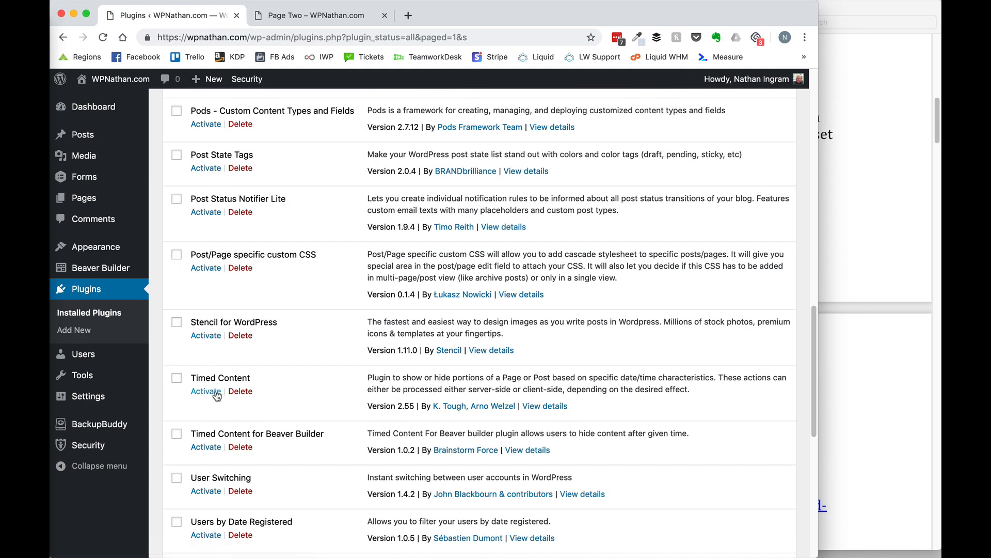
left_click(199, 394)
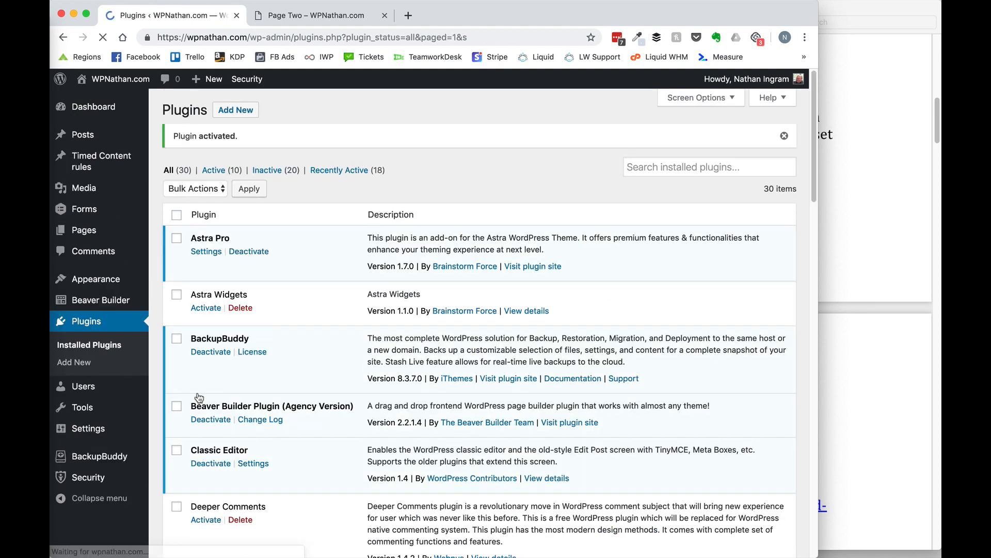
Go to Page Three on the live site and open it for editing.
left_click(270, 19)
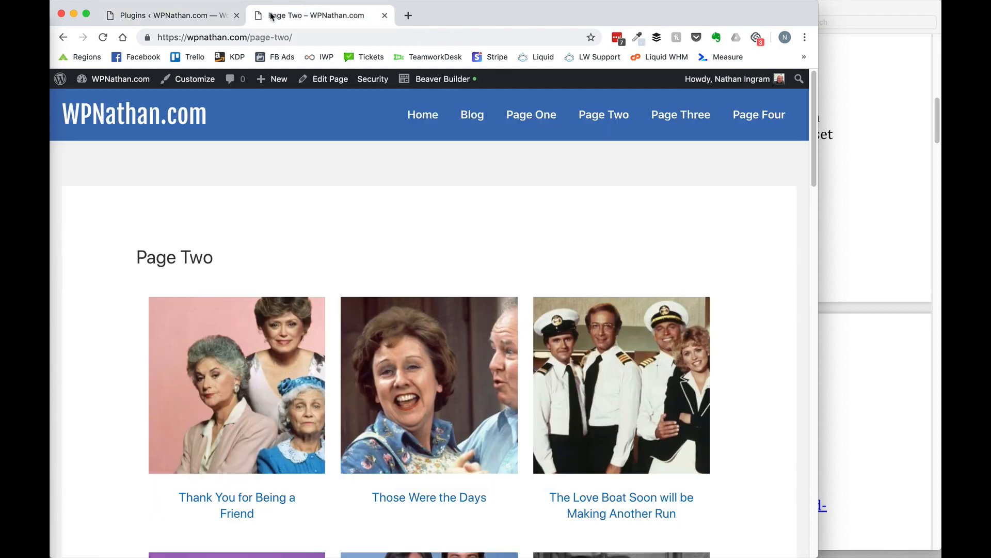
left_click(653, 116)
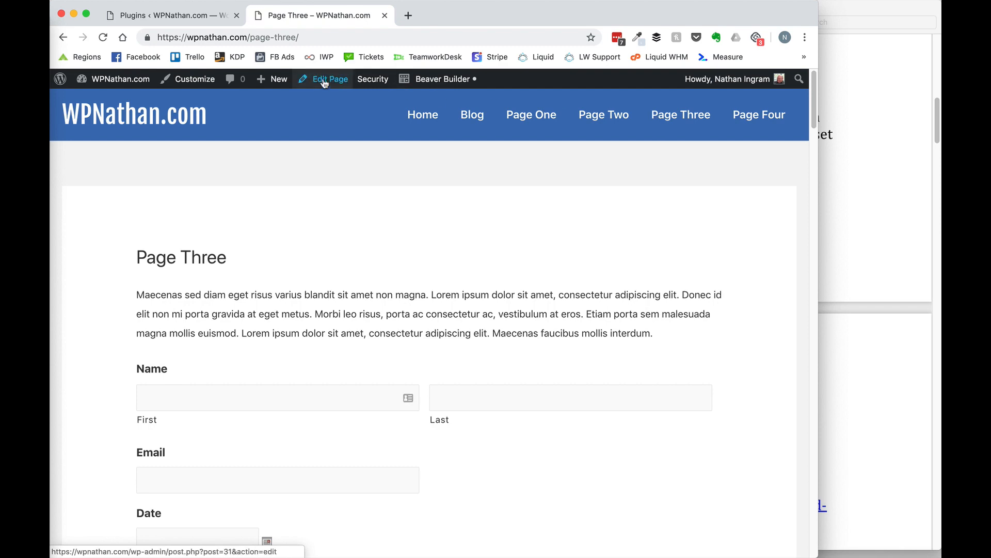
left_click(324, 79)
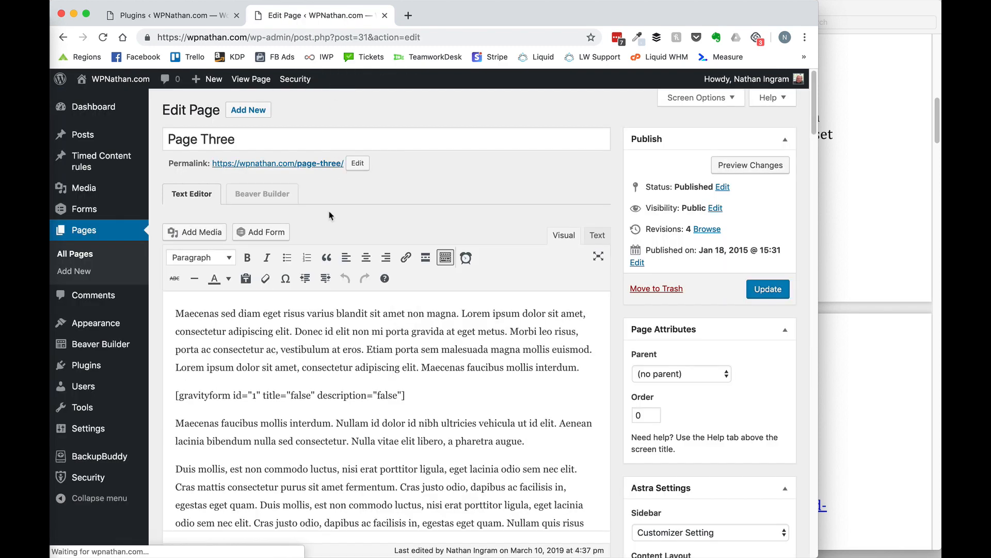
Add an empty line below the gravityform shortcode and open the Add Timed Content shortcodes dialog there.
left_click(449, 403)
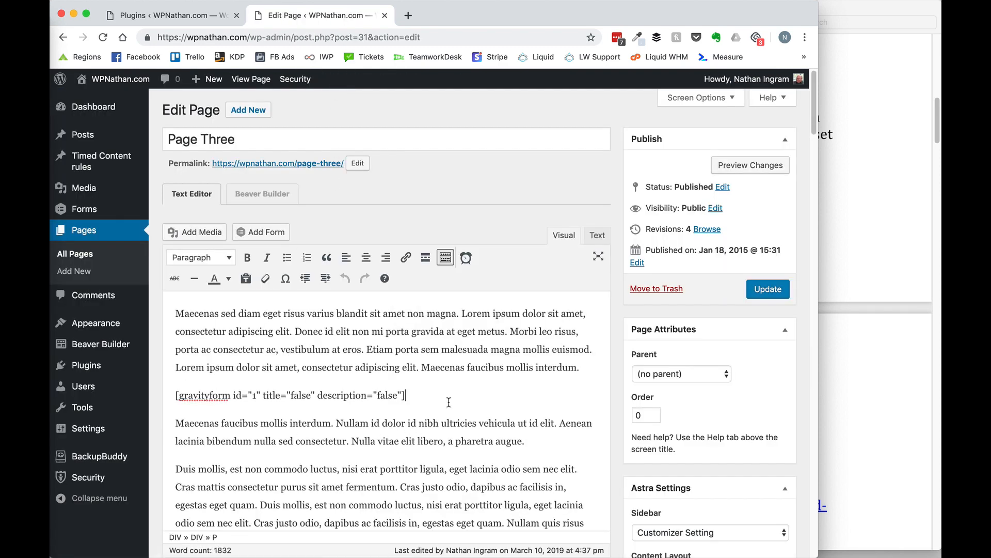
key("Return")
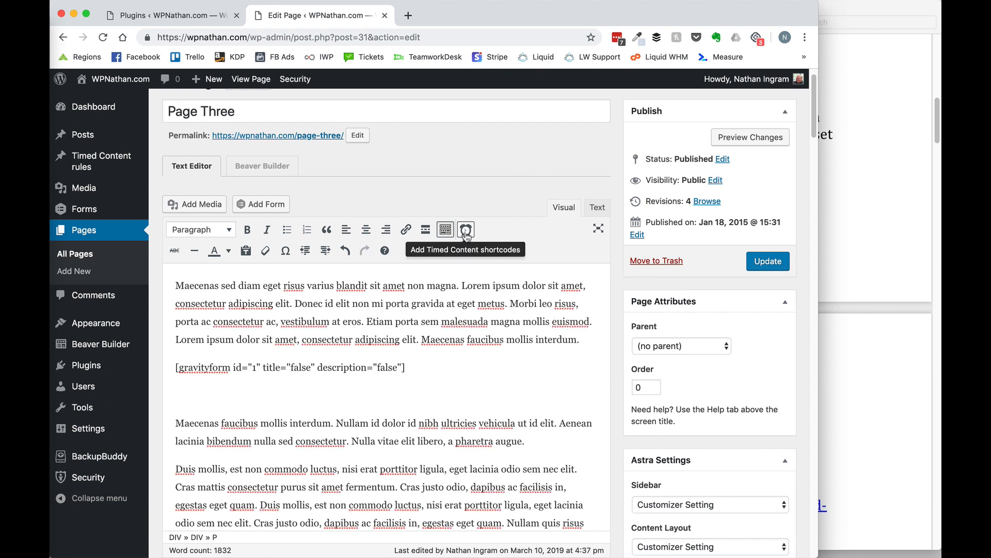
left_click(467, 231)
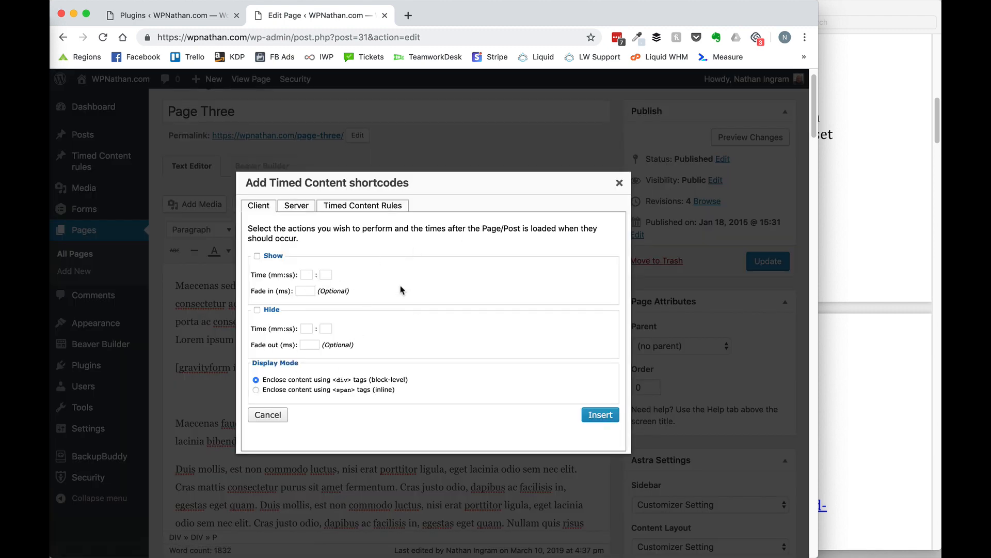
Compare the Client and Server timing options for the Timed Content shortcode.
left_click(297, 209)
left_click(259, 208)
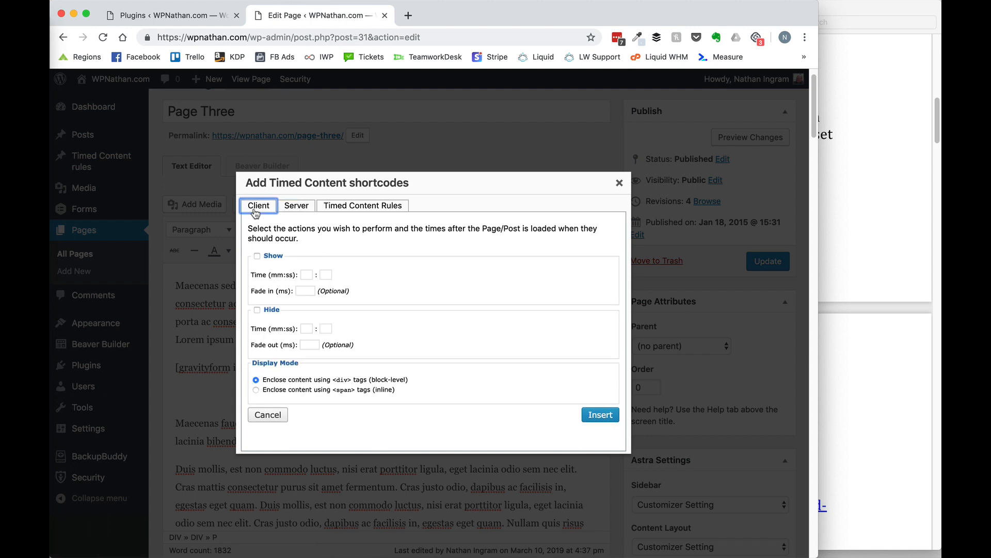
left_click(295, 207)
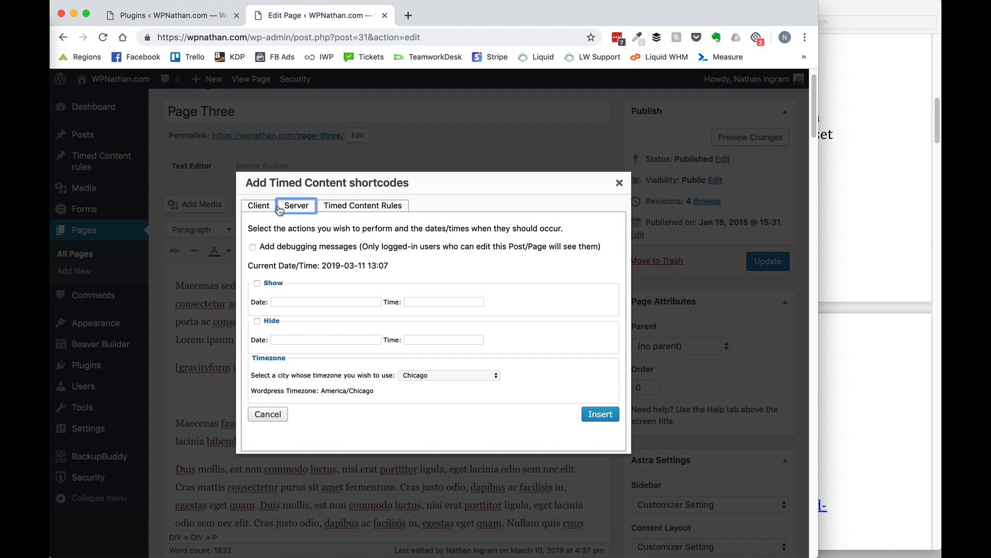
left_click(252, 208)
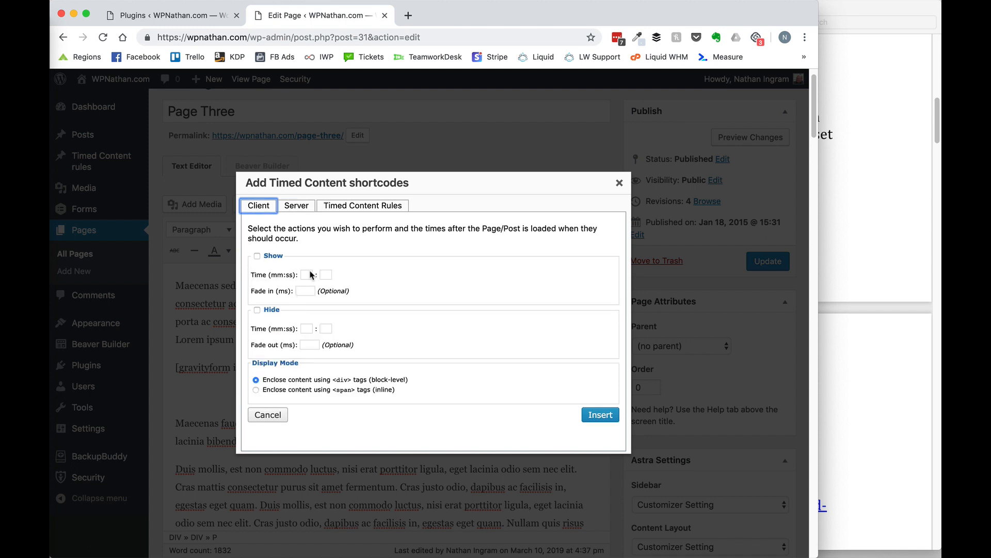
Enable the client-side Show action in the Timed Content dialog with a time of 12:00.
left_click(257, 256)
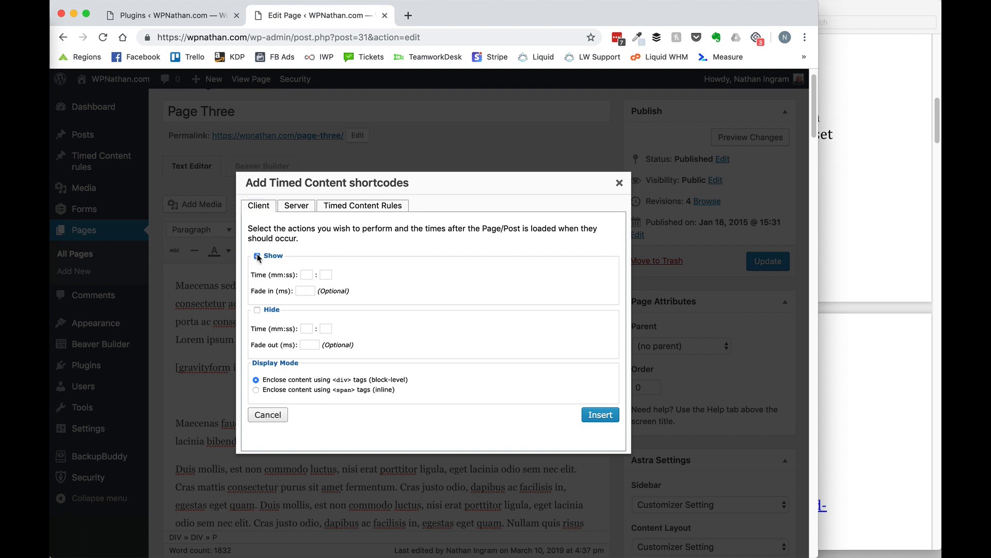
left_click(304, 275)
type("12")
key("Tab")
type("00")
Enable the client-side Hide action with a time of 16:00 and insert the shortcode into the page.
left_click(256, 310)
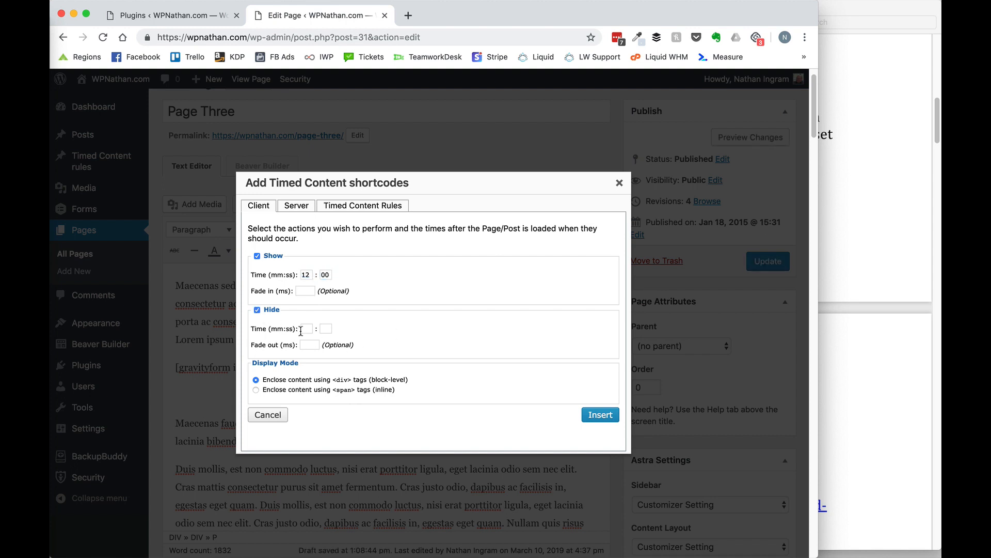
left_click(304, 329)
type("4")
key("Tab")
type("00")
double_click(305, 329)
type("16")
left_click(592, 416)
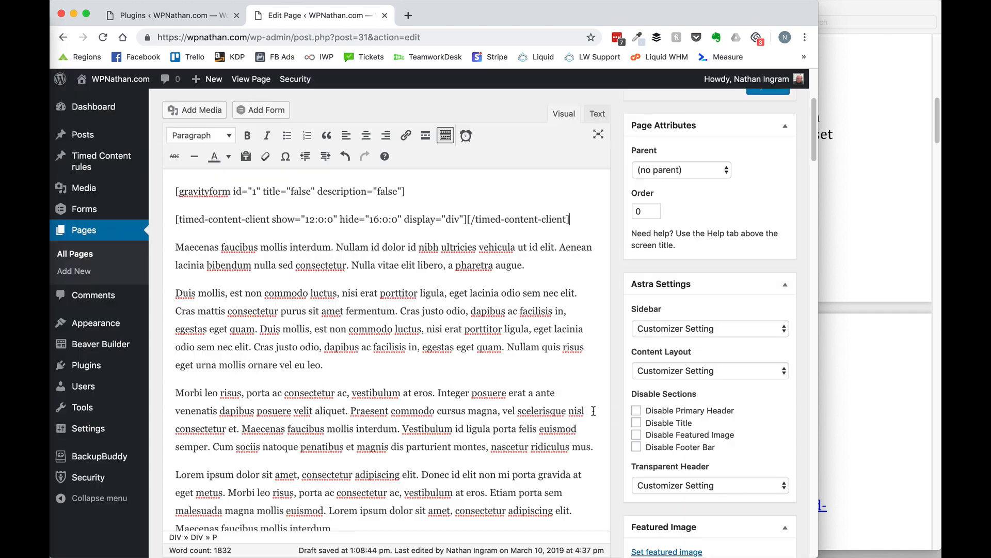
Place the text cursor between the opening and closing timed-content-client tags.
left_click_drag(242, 218, 572, 215)
left_click(468, 219)
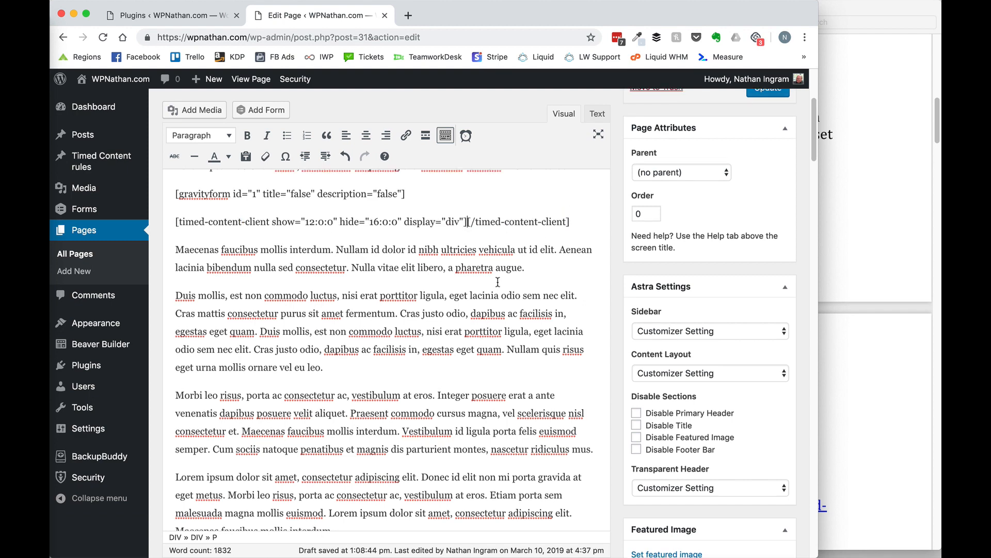
scroll(498, 281, "up", 3)
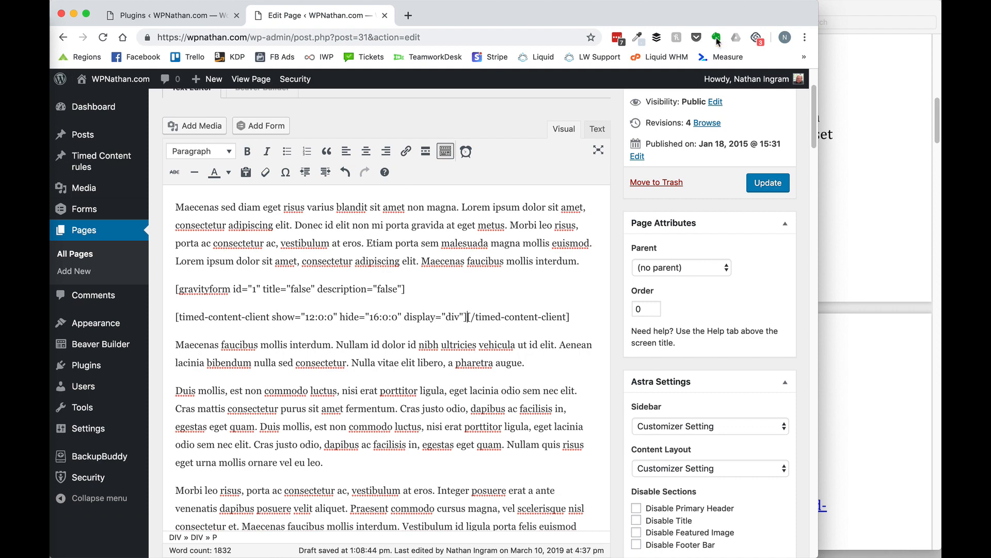
Switch to the March 2019 Plugin Roundup PDF and follow its shortcode examples link to the Timed Content page on WordPress.org.
left_click(831, 65)
scroll(344, 326, "down", 1)
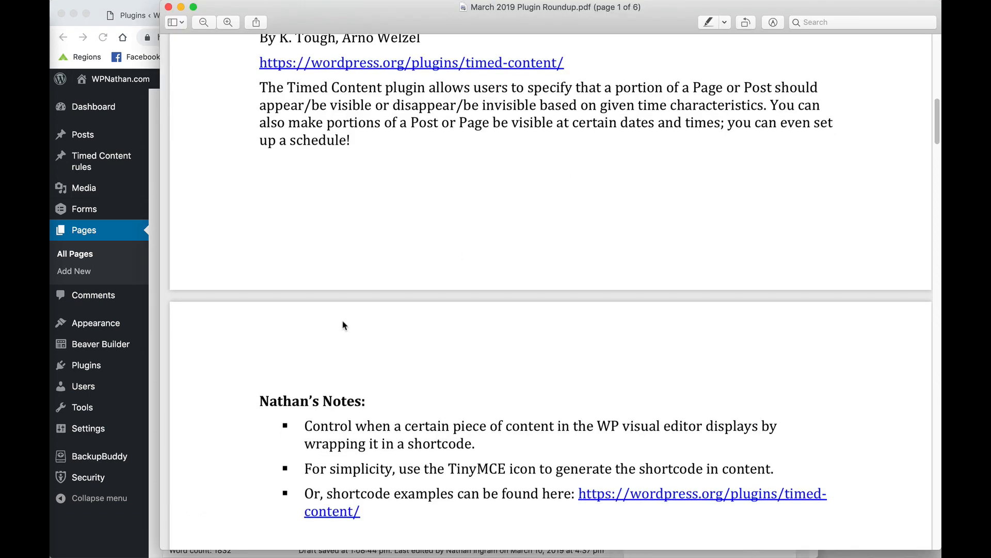
left_click(615, 496)
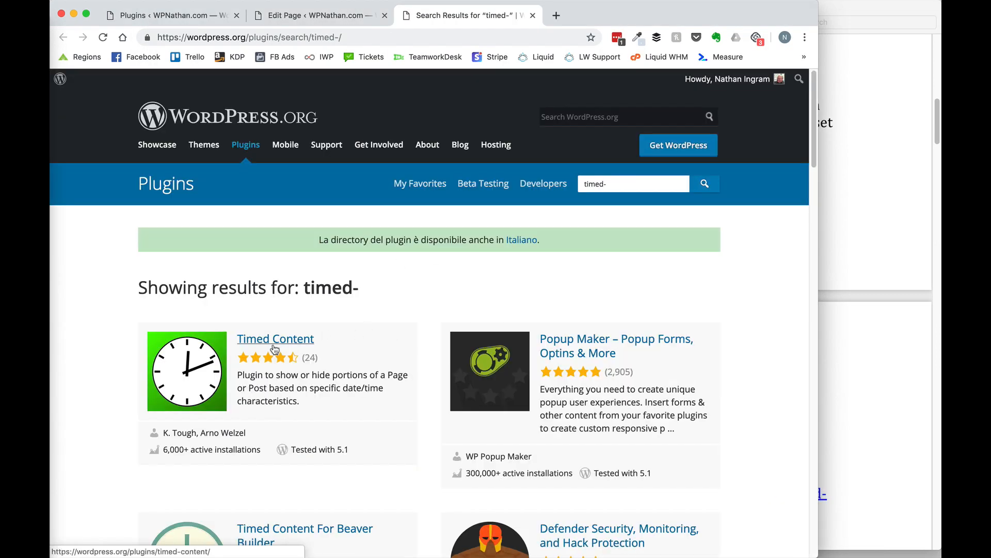
left_click(274, 345)
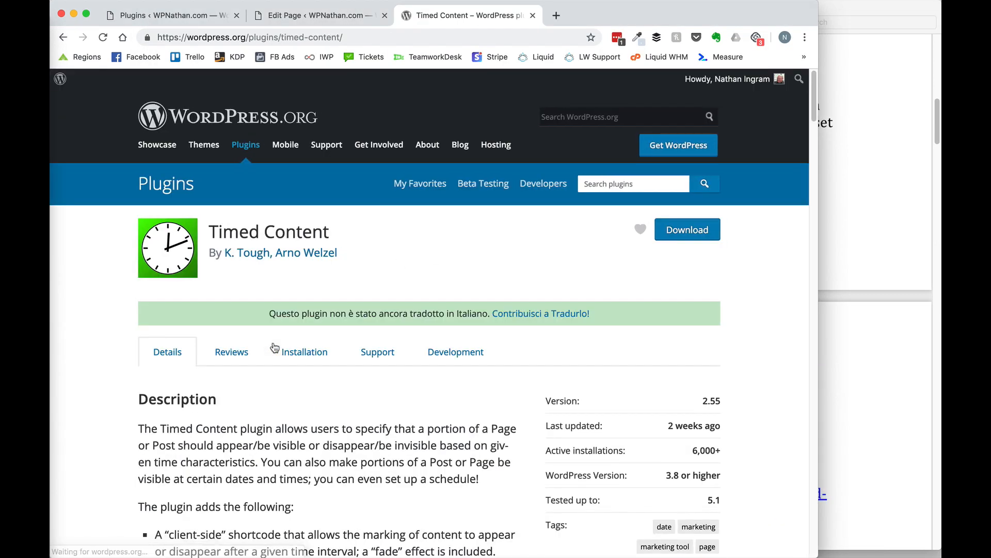
Examine the client, server and rule shortcode examples on the Timed Content plugin page, including the date and time zone formats.
scroll(275, 346, "down", 6)
scroll(274, 346, "down", 5)
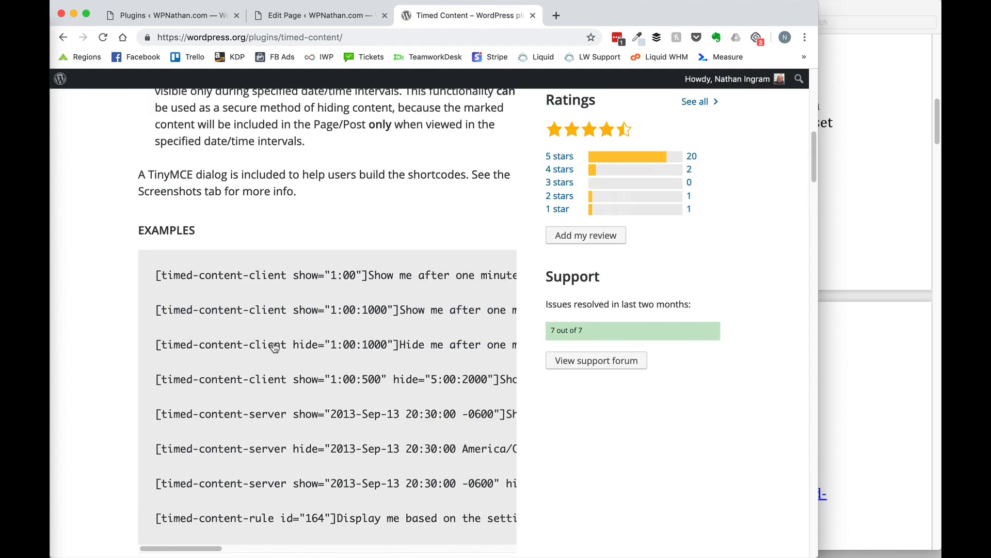
scroll(274, 347, "down", 1)
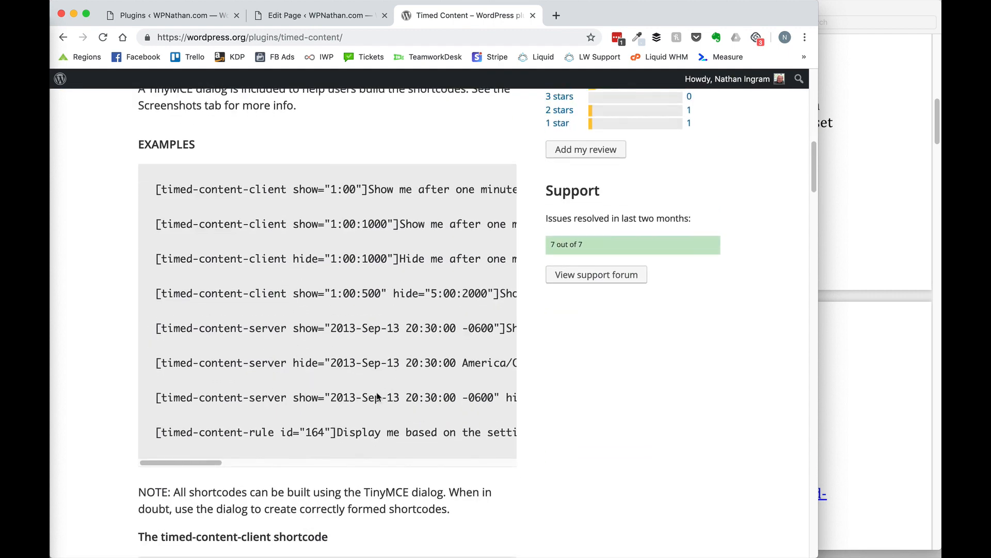
mouse_move(212, 462)
left_mouse_down()
mouse_move(246, 463)
mouse_move(226, 464)
left_mouse_up()
left_click_drag(318, 328, 255, 331)
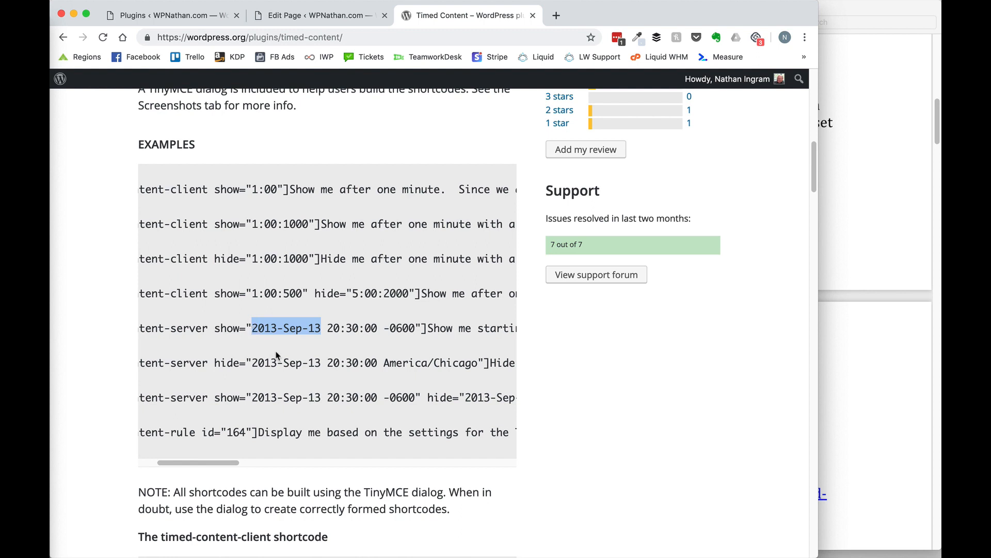
scroll(275, 351, "down", 2)
left_click_drag(382, 324, 475, 321)
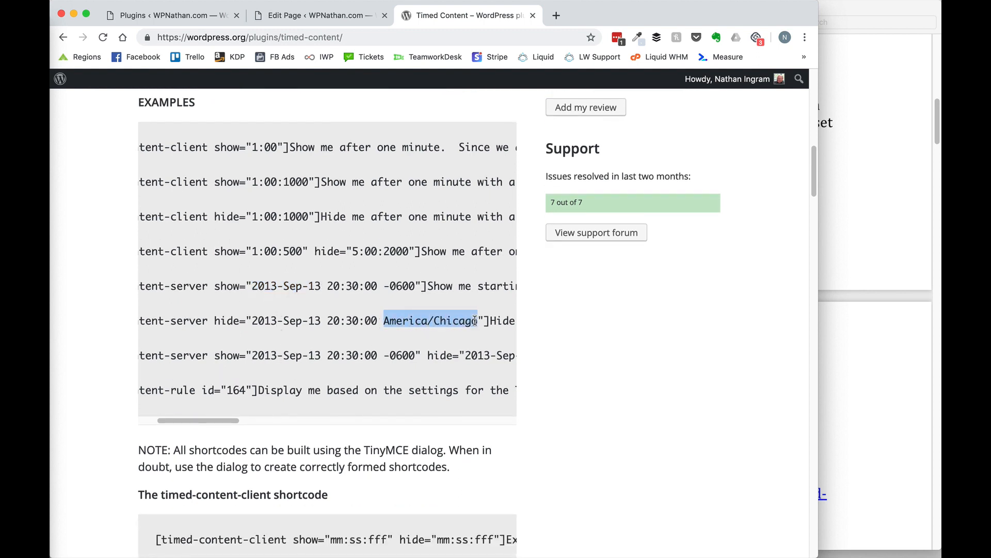
scroll(310, 331, "down", 3)
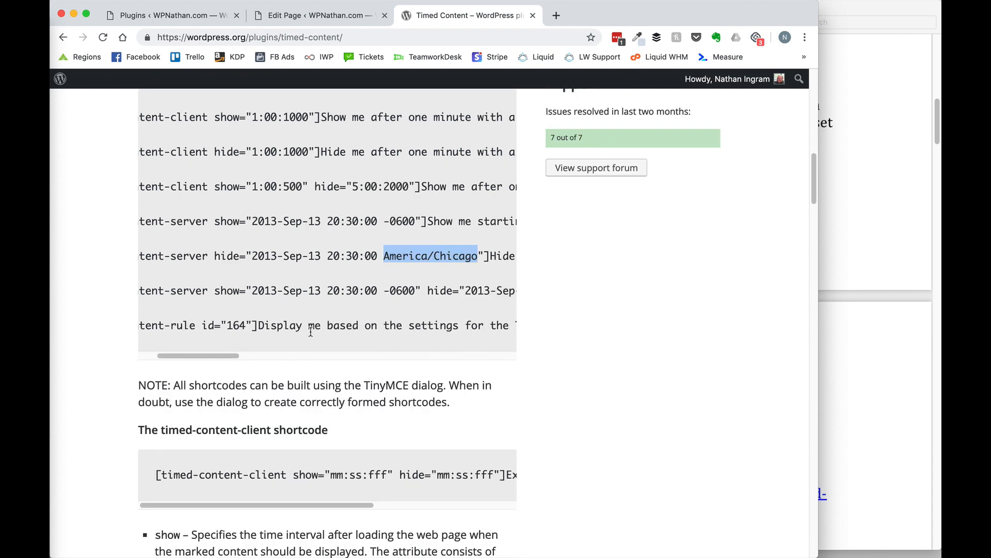
scroll(317, 331, "up", 3)
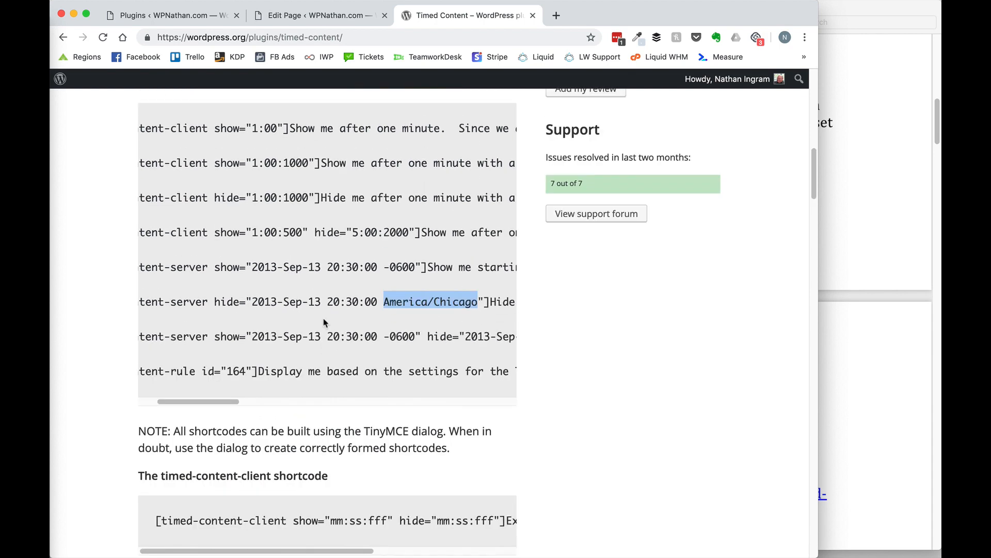
scroll(324, 323, "up", 1)
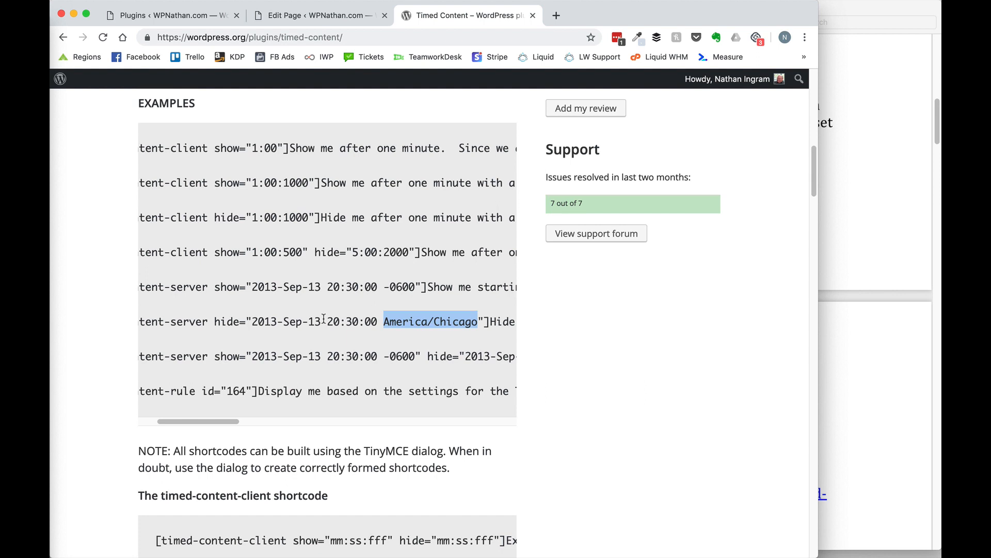
scroll(540, 403, "down", 5)
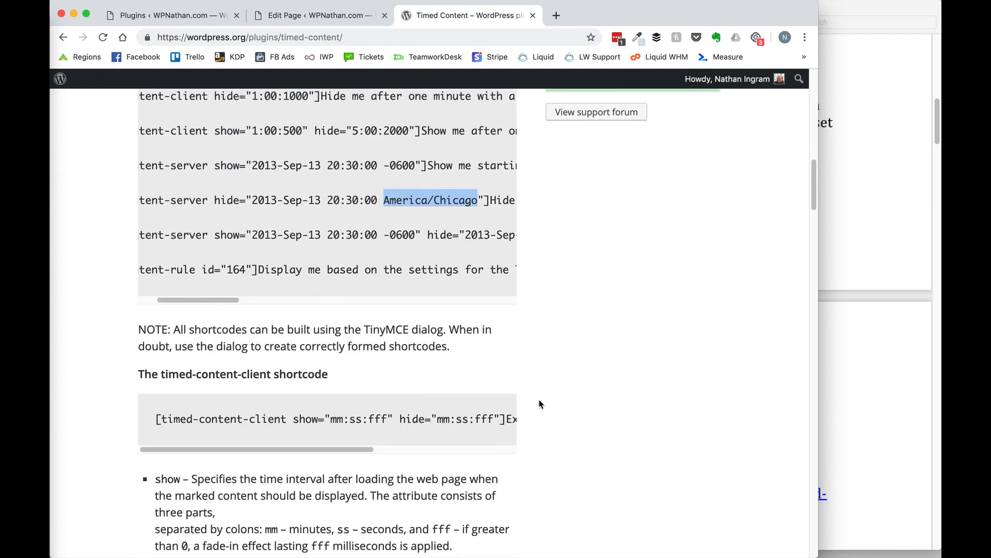
Review the Timed Content notes in the roundup PDF, then return to the browser and close the plugin's WordPress.org page.
left_click(854, 152)
scroll(390, 289, "up", 2)
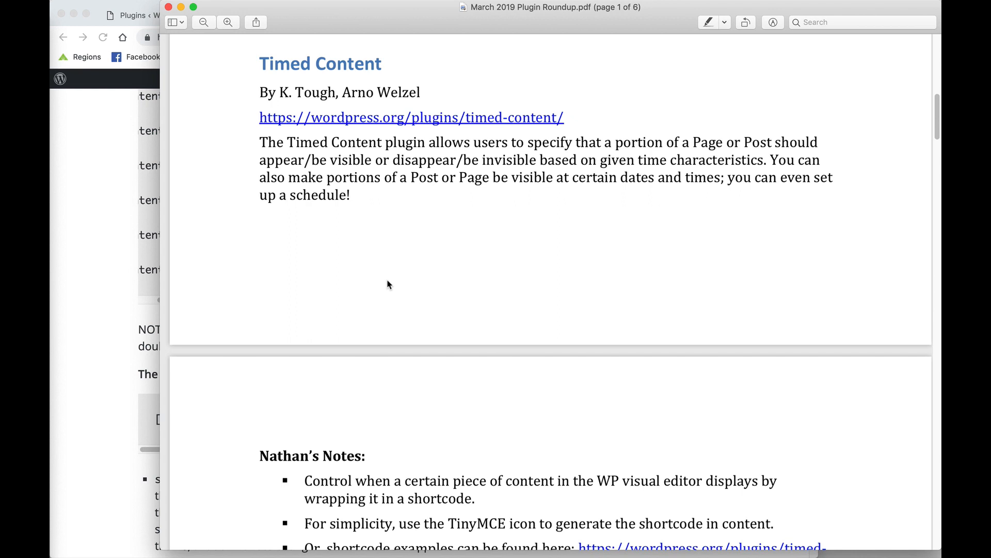
scroll(373, 116, "down", 2)
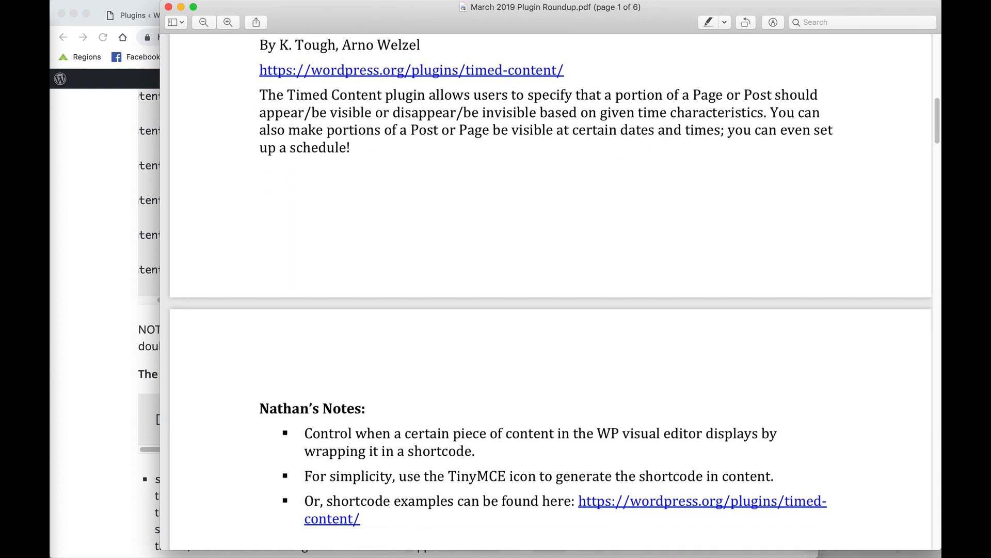
left_click(71, 177)
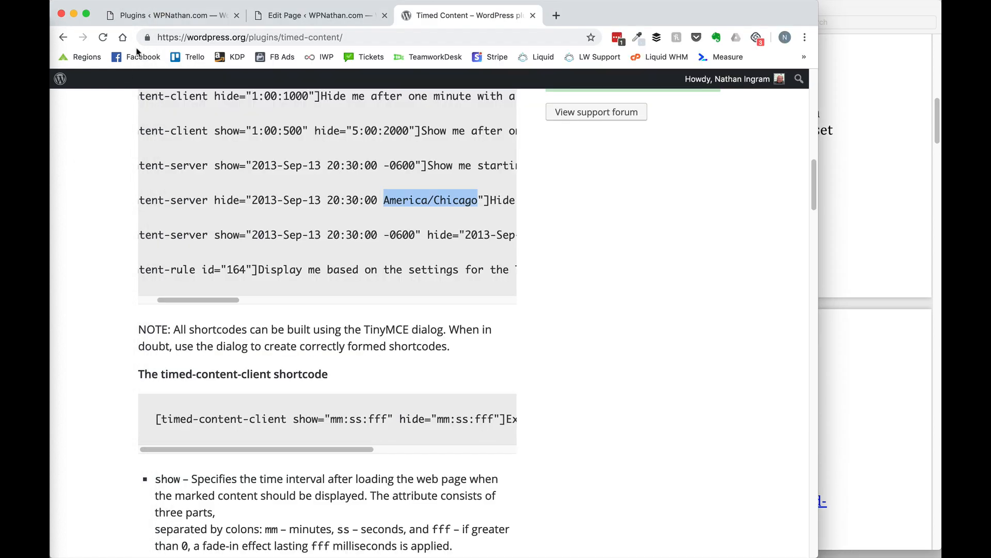
left_click(533, 15)
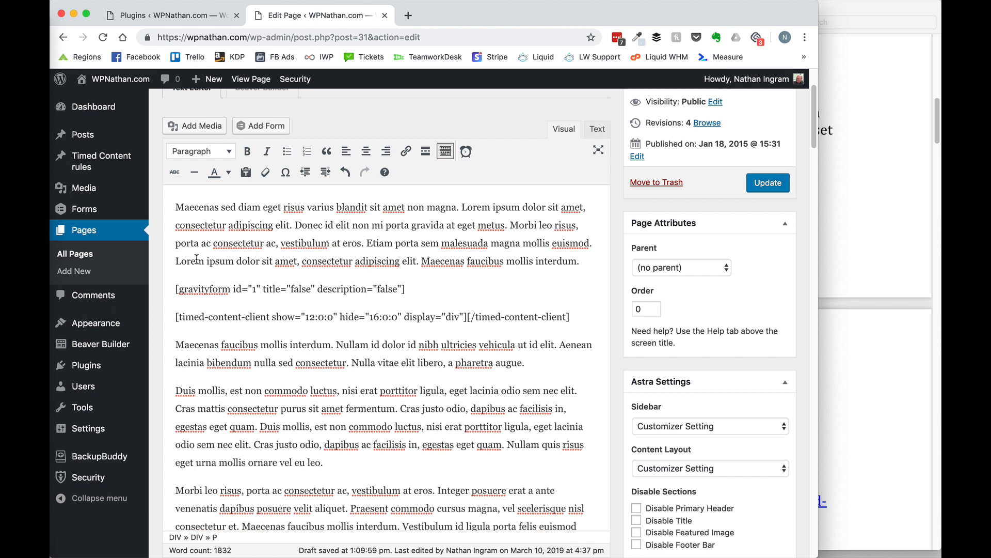
Delete the timed-content-client shortcode line below the gravityform shortcode.
triple_click(219, 312)
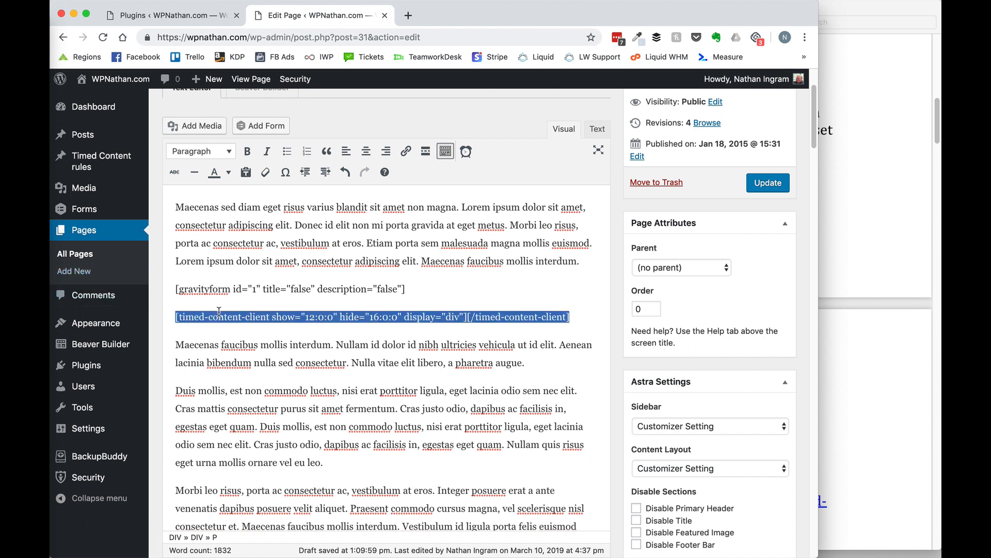
key("BackSpace")
key("BackSpace")
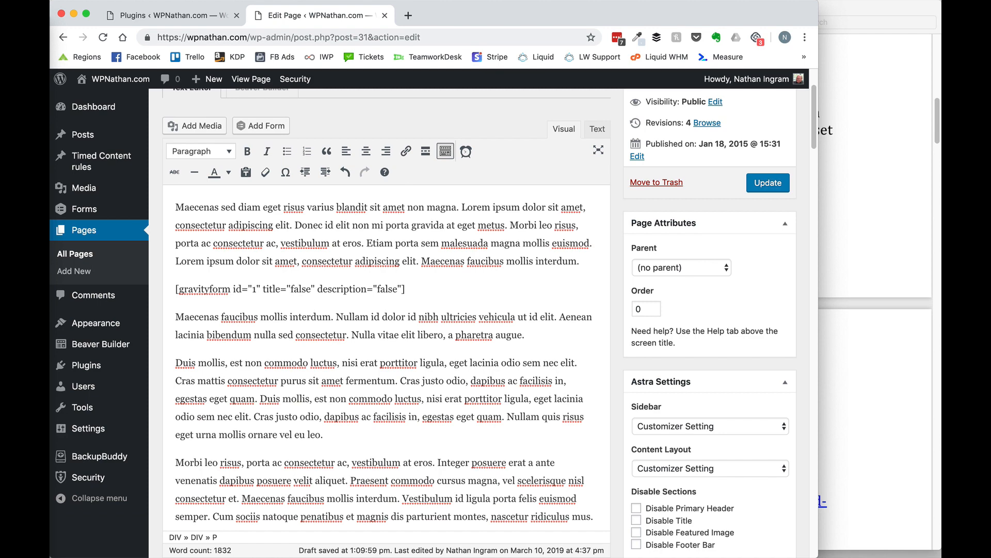
Open the site's plugin administration in a new browser tab and go to the Add Plugins page.
mouse_move(134, 366)
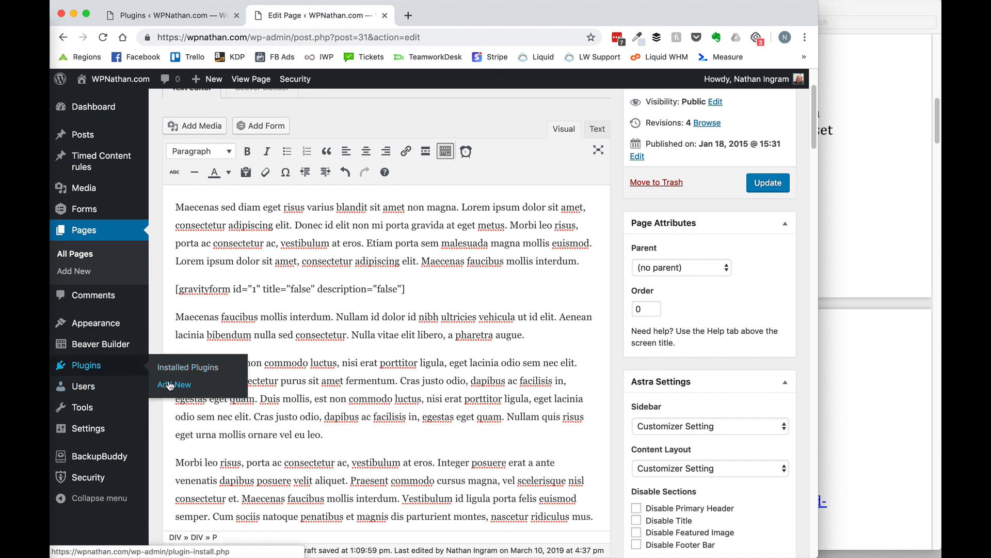
right_click(171, 385)
left_click(198, 370)
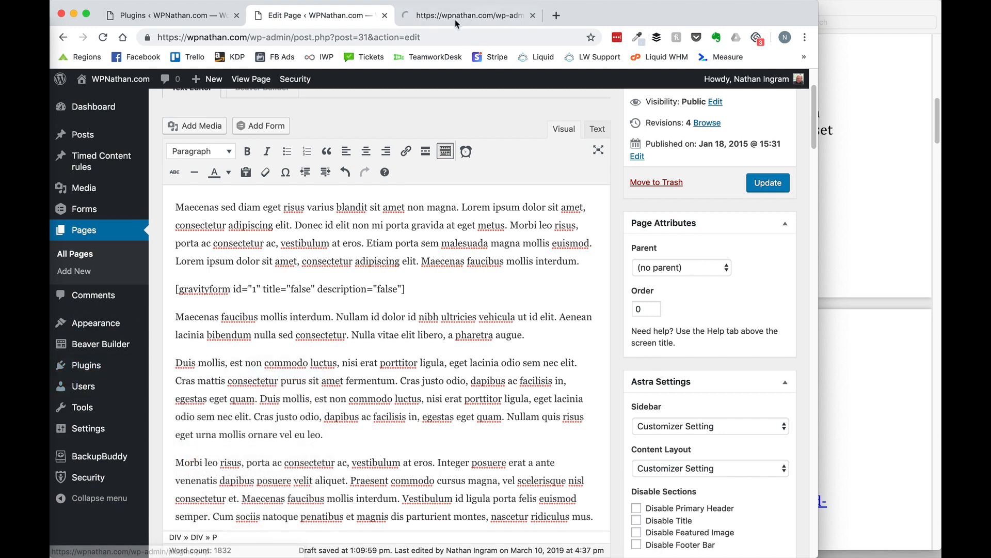
left_click(455, 22)
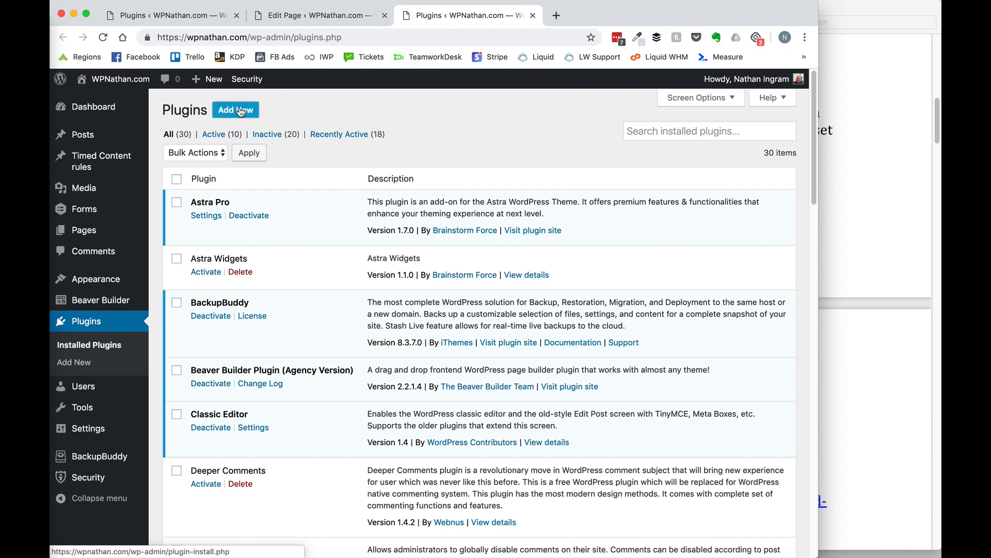
left_click(240, 111)
Search the plugin directory for "post expirator", then install and activate Post Expirator.
left_click(678, 143)
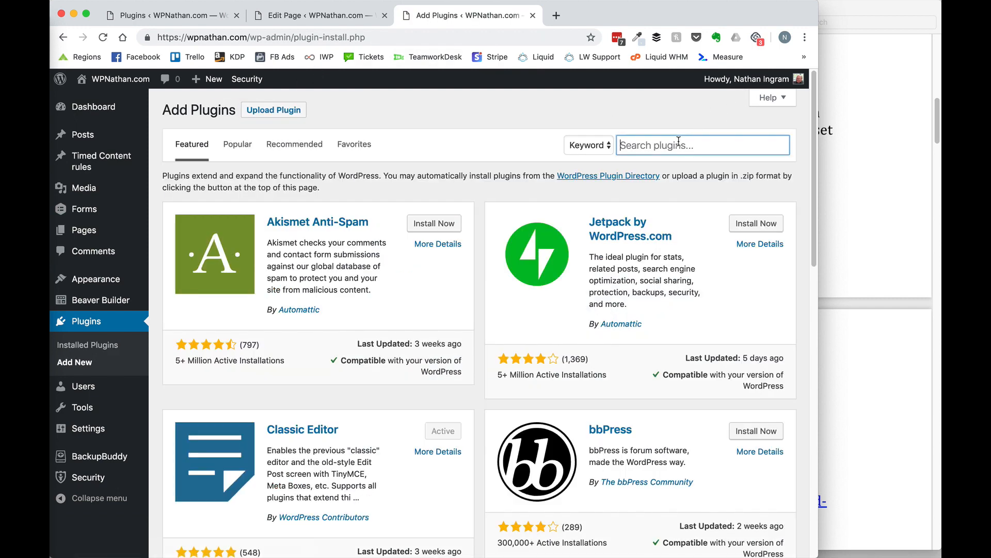
type("post expirator")
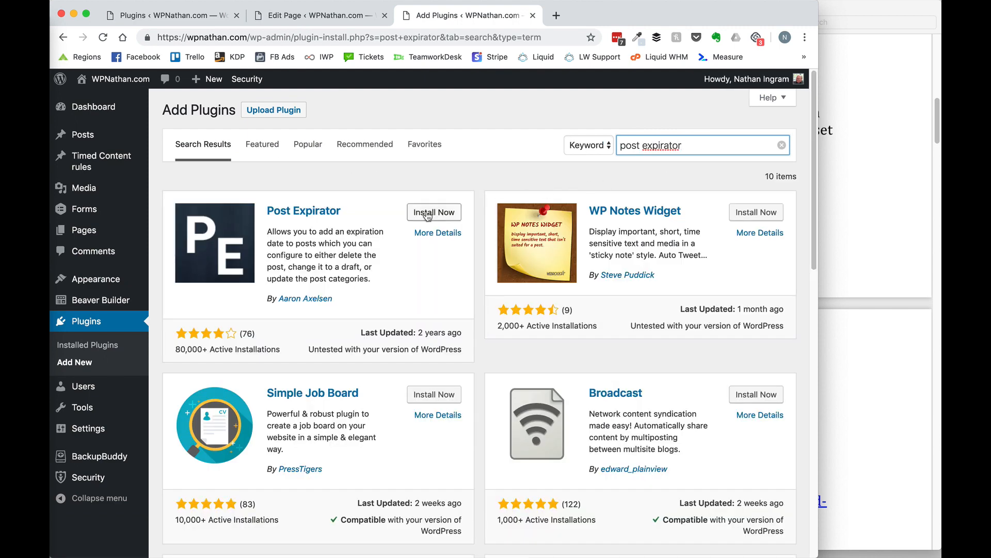
left_click(427, 216)
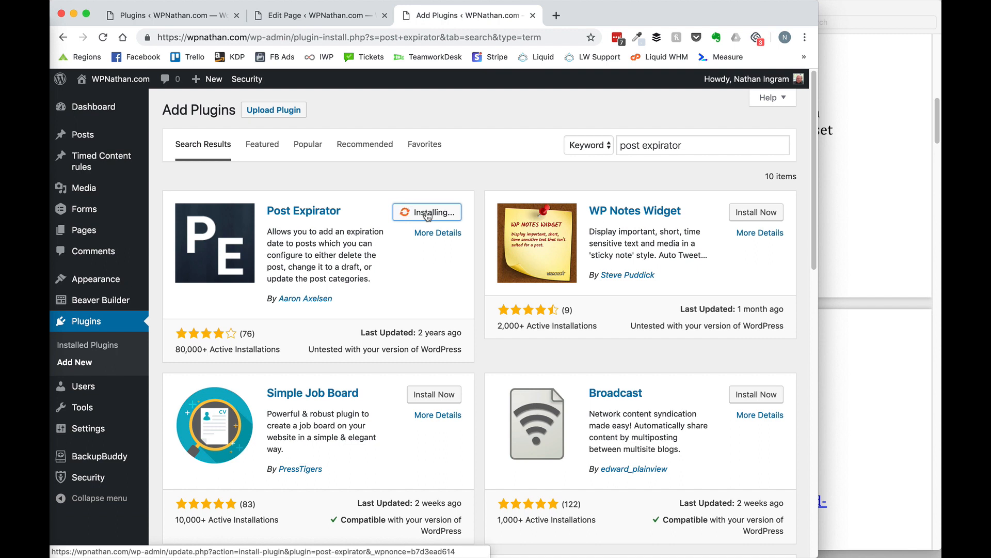
left_click(428, 216)
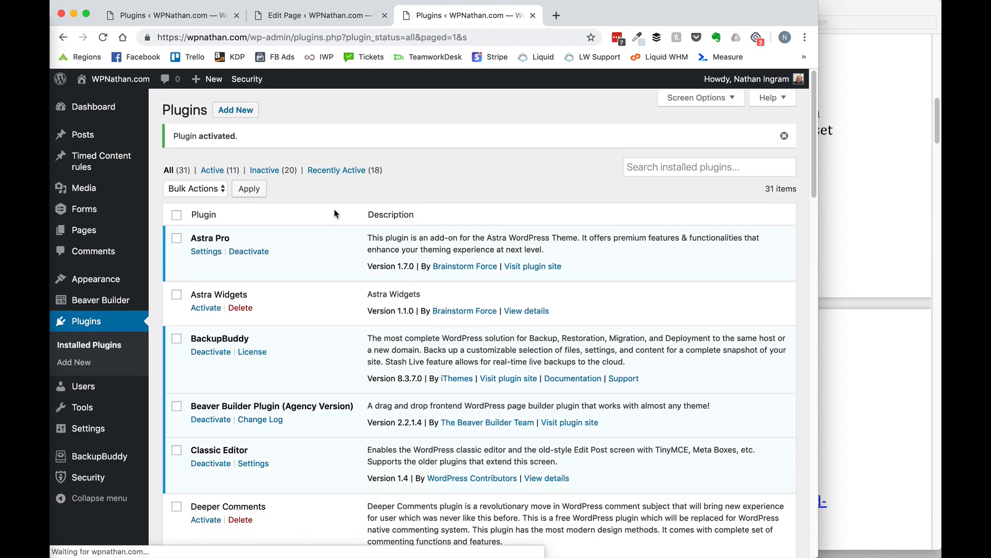
Go to the list of all posts and open "Thank You for Being a Friend" for editing.
mouse_move(128, 144)
left_click(174, 137)
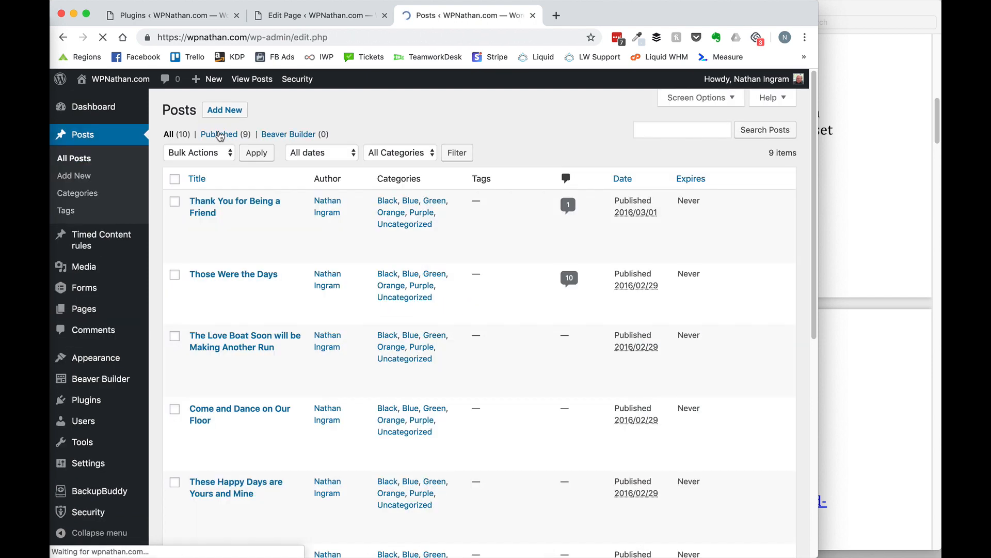
left_click(197, 227)
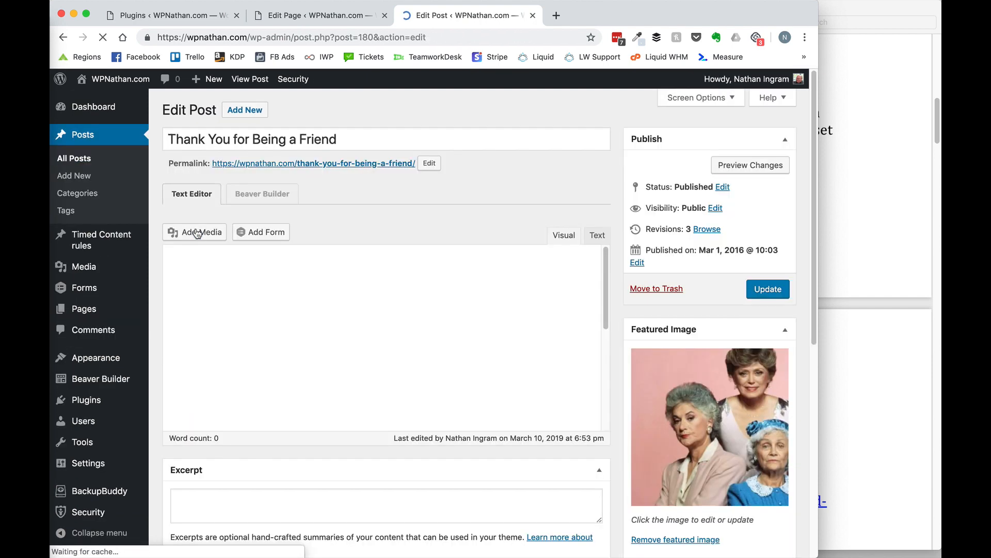
Enable post expiration for the post in the Post Expirator settings and review the available ways for it to expire.
scroll(670, 288, "down", 7)
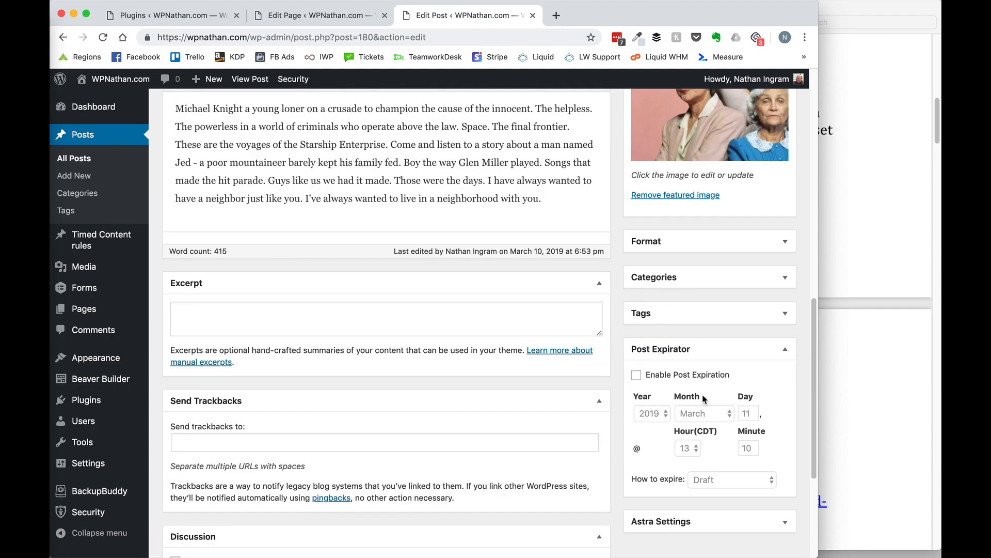
scroll(706, 401, "down", 2)
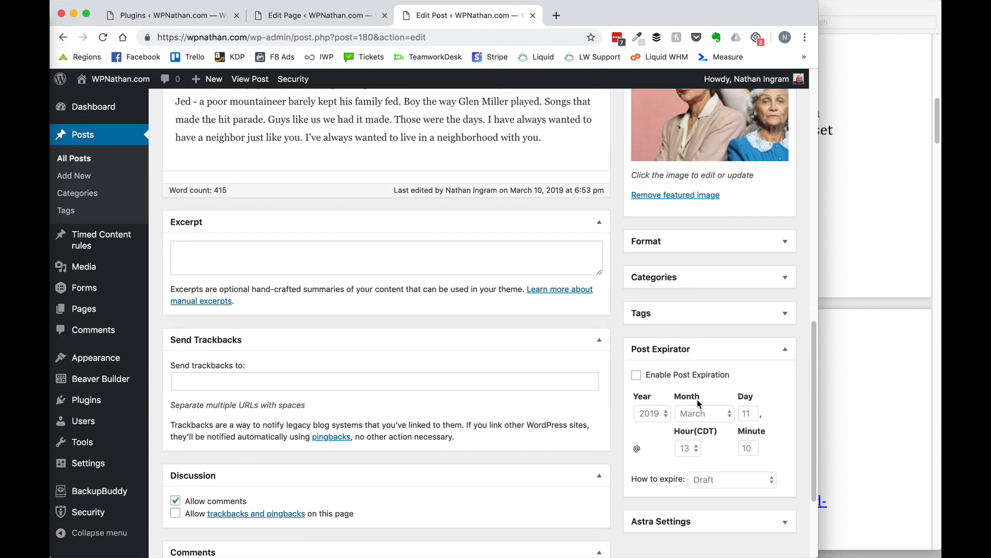
left_click(636, 375)
scroll(666, 415, "down", 3)
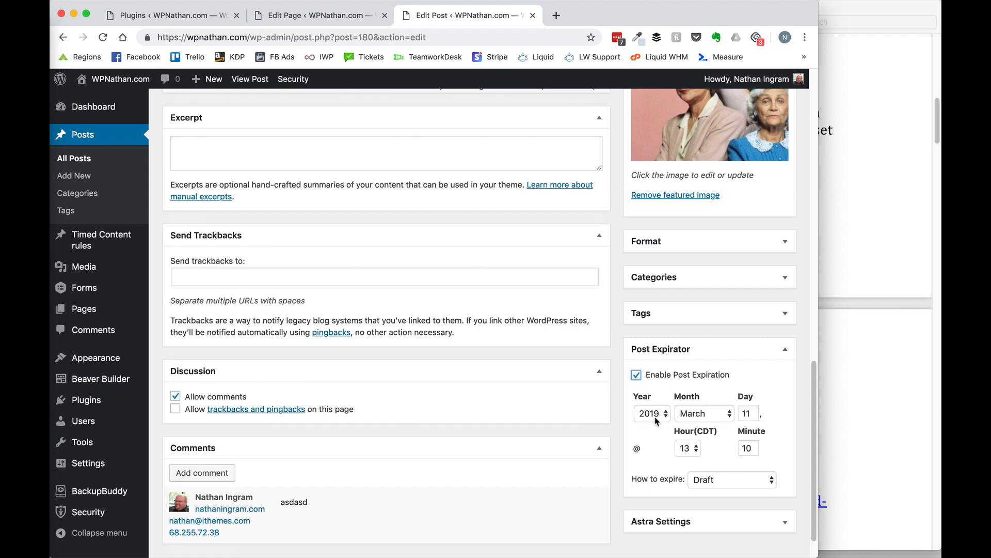
left_click(712, 482)
scroll(712, 488, "down", 3)
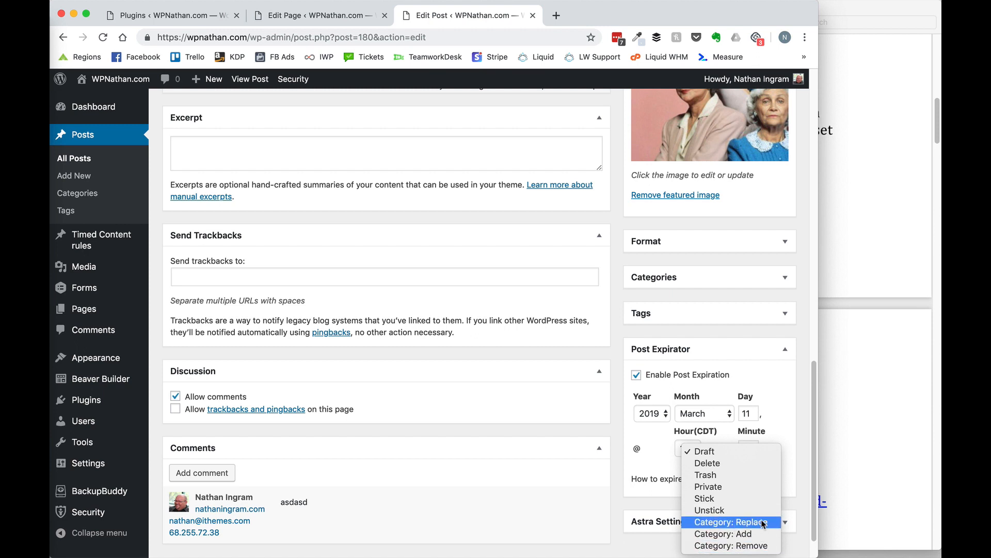
left_click(562, 17)
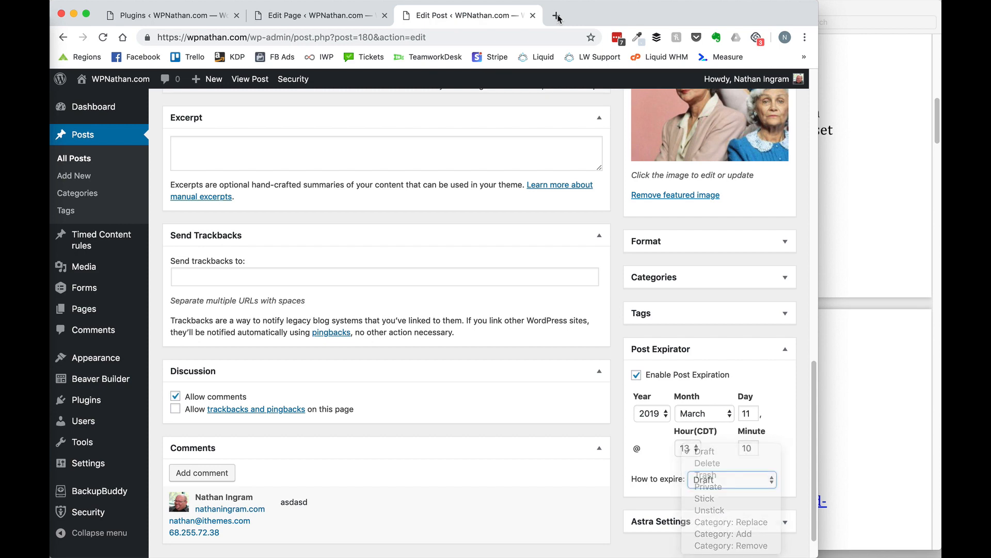
Open the presenter's own website in a new browser tab and go to its Speaking page.
left_click(558, 17)
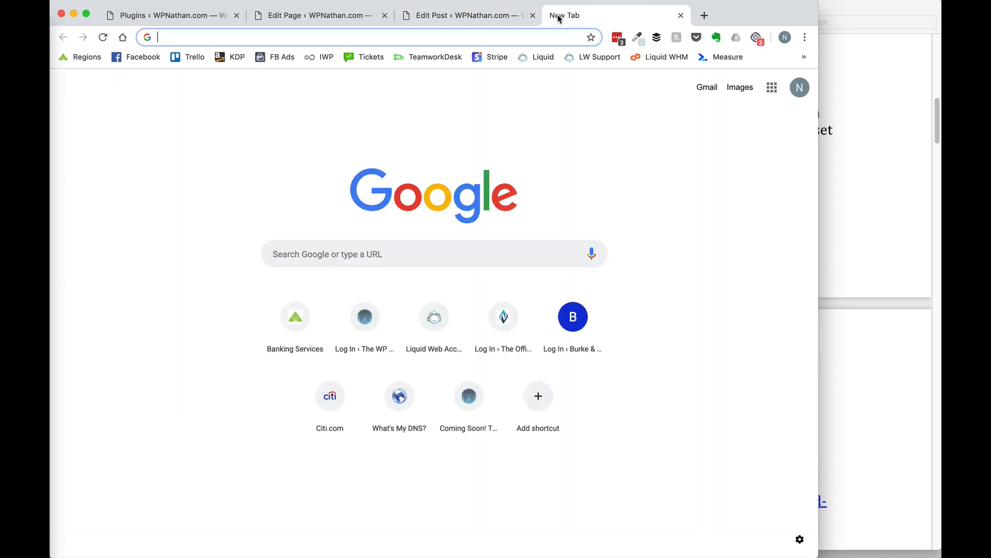
type("nathaningram.com")
key("Return")
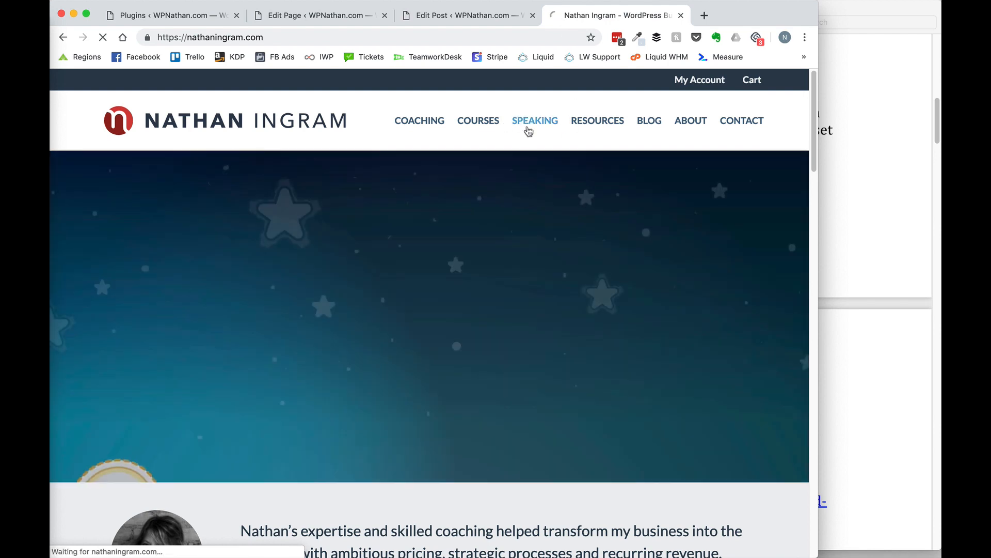
left_click(528, 125)
Examine the upcoming WordCamp schedule and the list of past WordCamps as an example of content that moves by date.
scroll(643, 308, "down", 20)
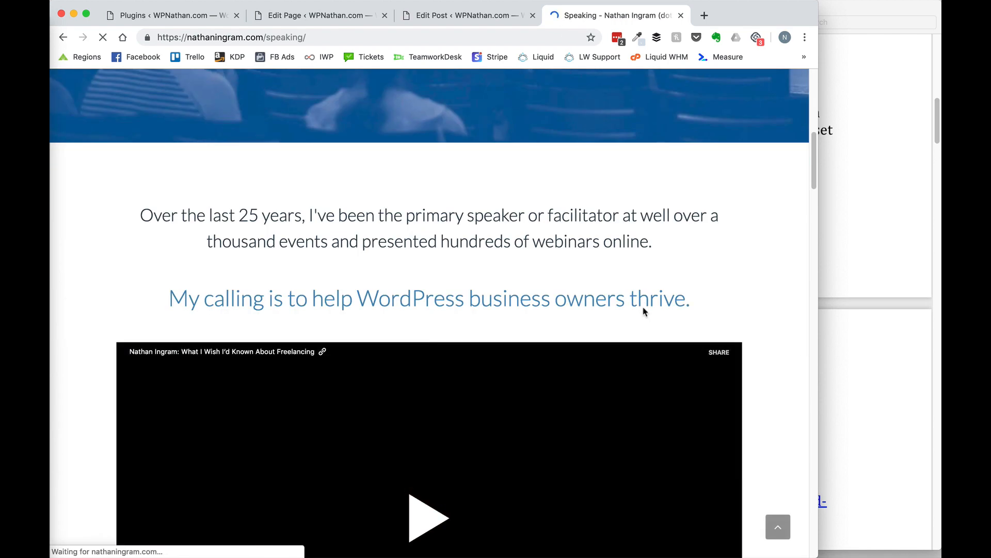
scroll(643, 310, "down", 6)
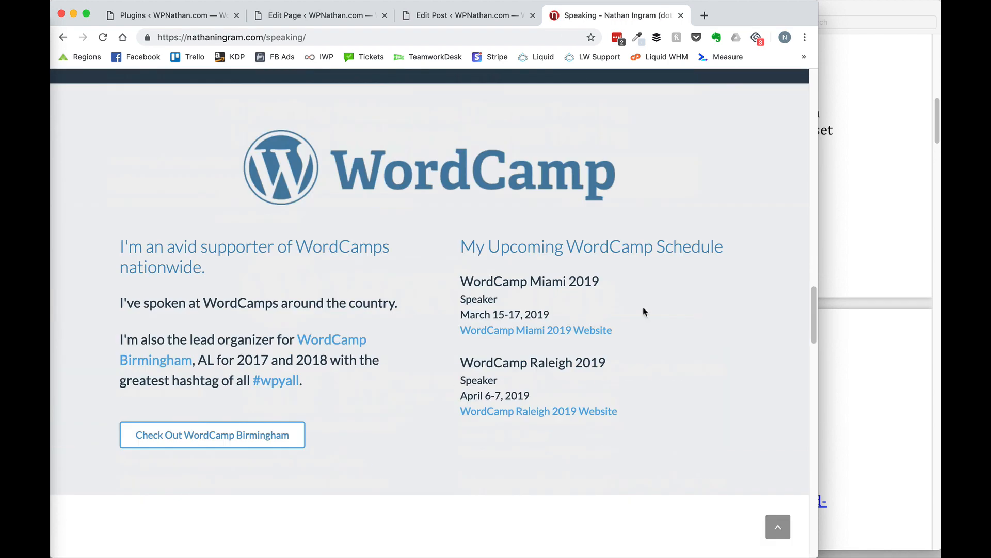
scroll(709, 333, "up", 1)
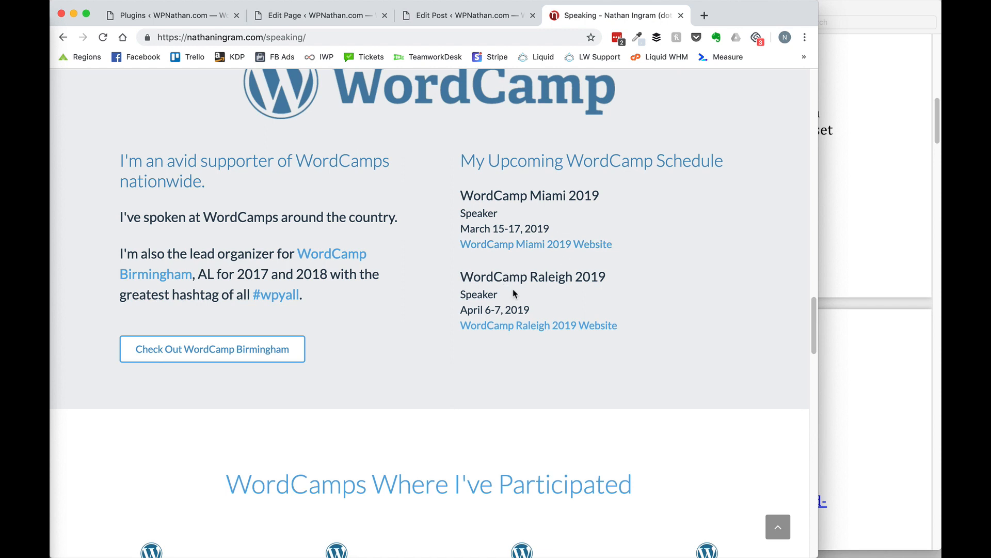
left_click_drag(515, 228, 518, 228)
scroll(531, 256, "down", 2)
scroll(530, 256, "down", 4)
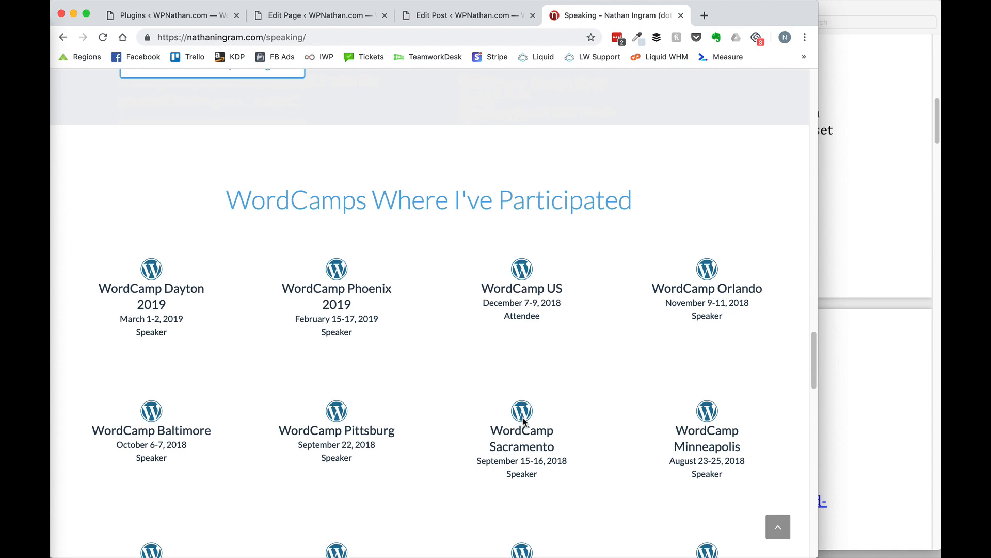
scroll(523, 421, "up", 8)
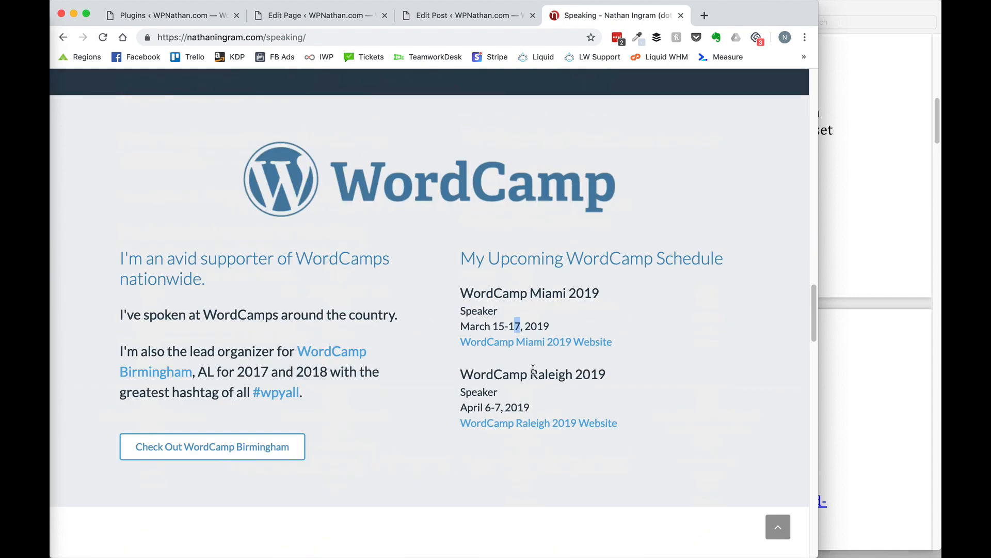
left_click(644, 307)
scroll(440, 361, "down", 5)
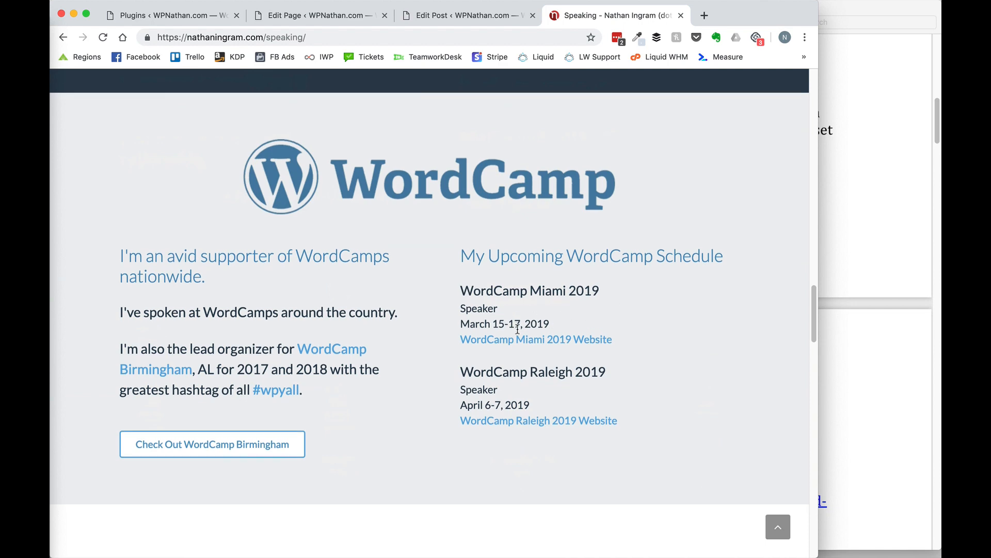
scroll(589, 400, "up", 2)
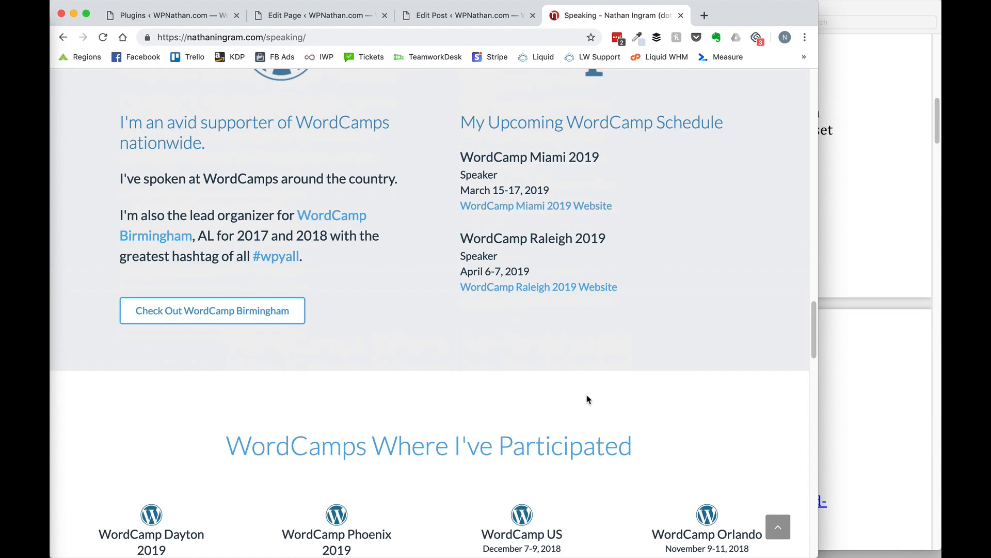
scroll(622, 218, "down", 3)
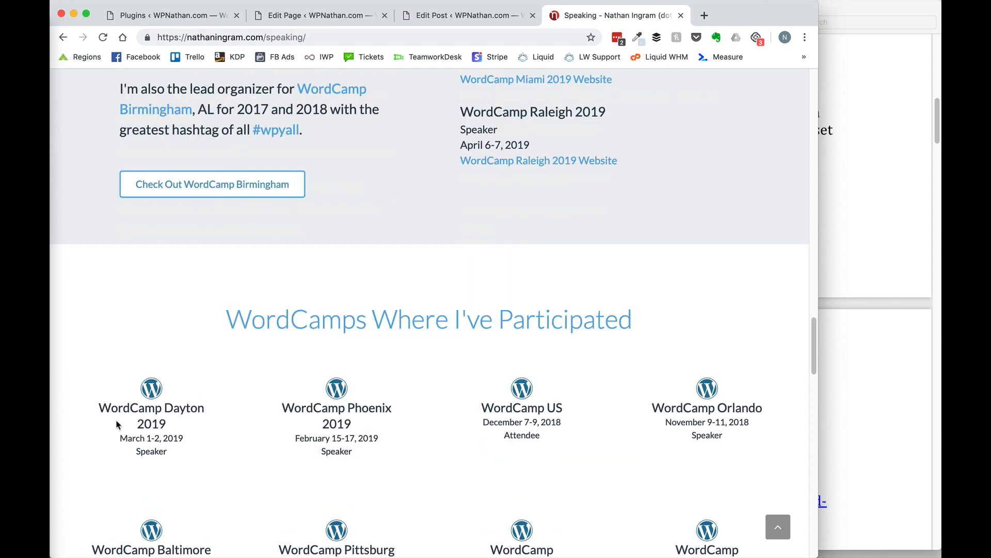
Return to the site's plugin administration, reload the installed plugins list and locate Post Expirator.
left_click(184, 19)
scroll(237, 382, "down", 7)
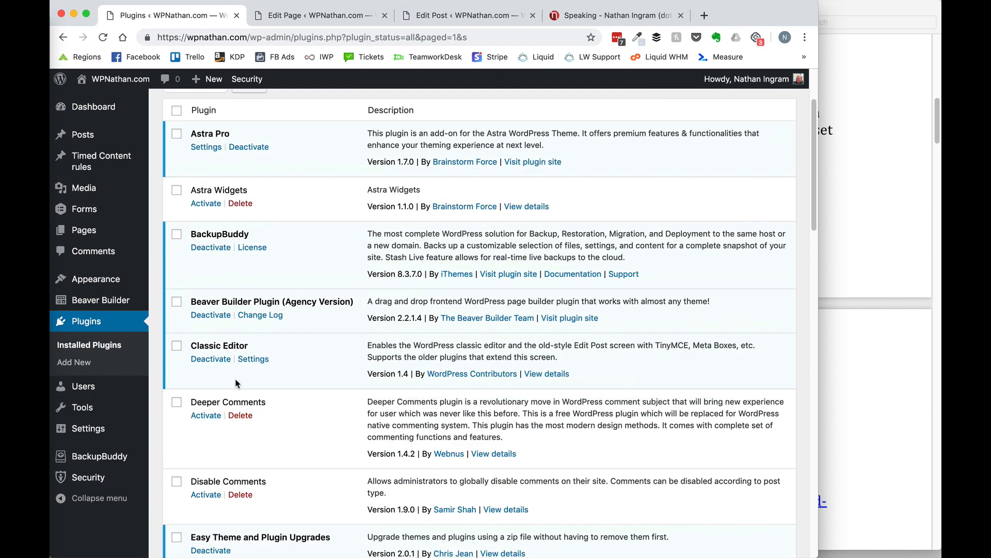
scroll(237, 381, "down", 1)
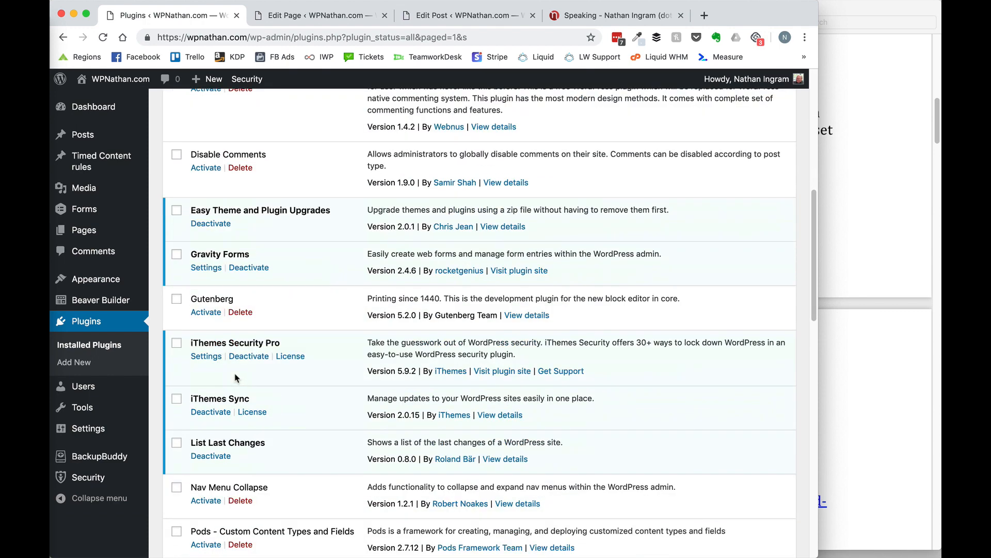
scroll(235, 378, "down", 4)
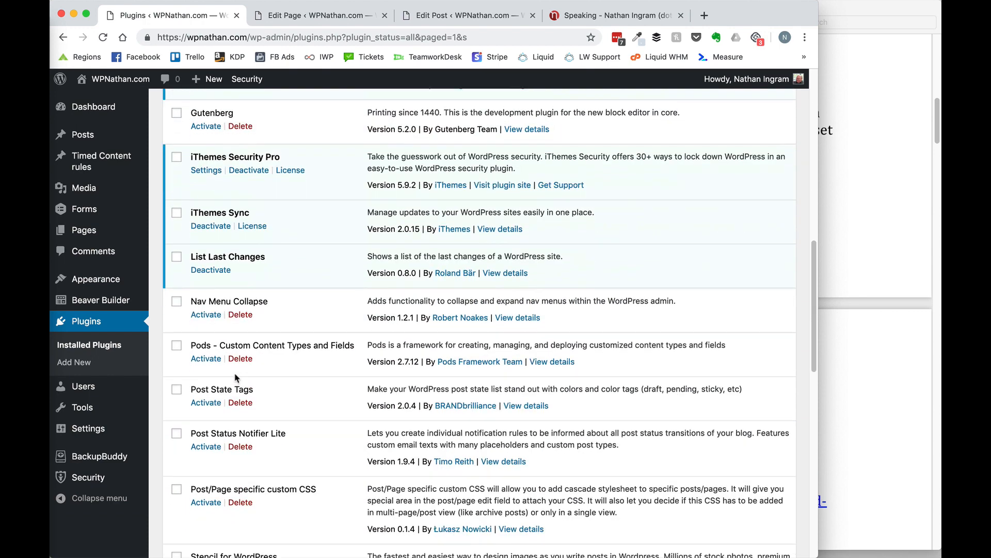
scroll(235, 378, "down", 4)
scroll(235, 378, "up", 2)
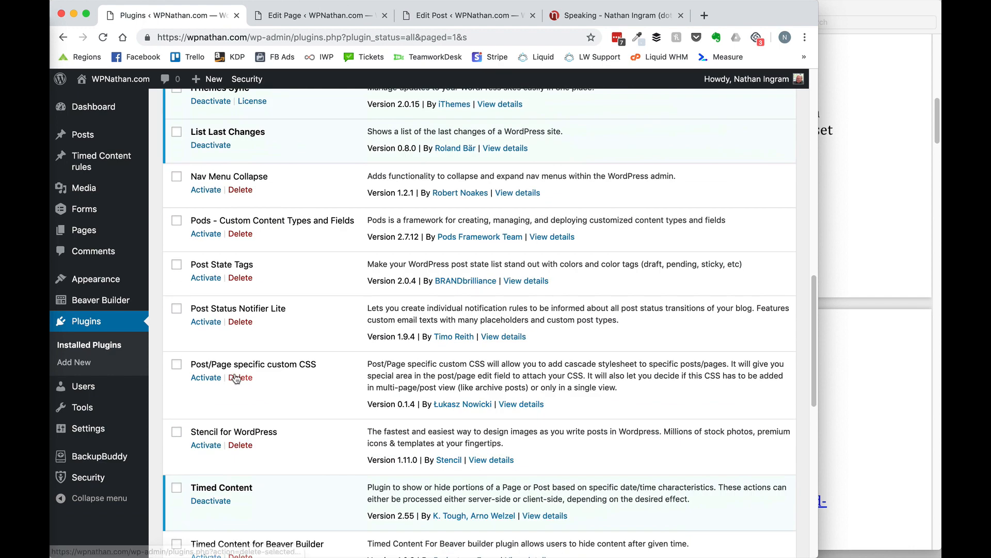
left_click(117, 349)
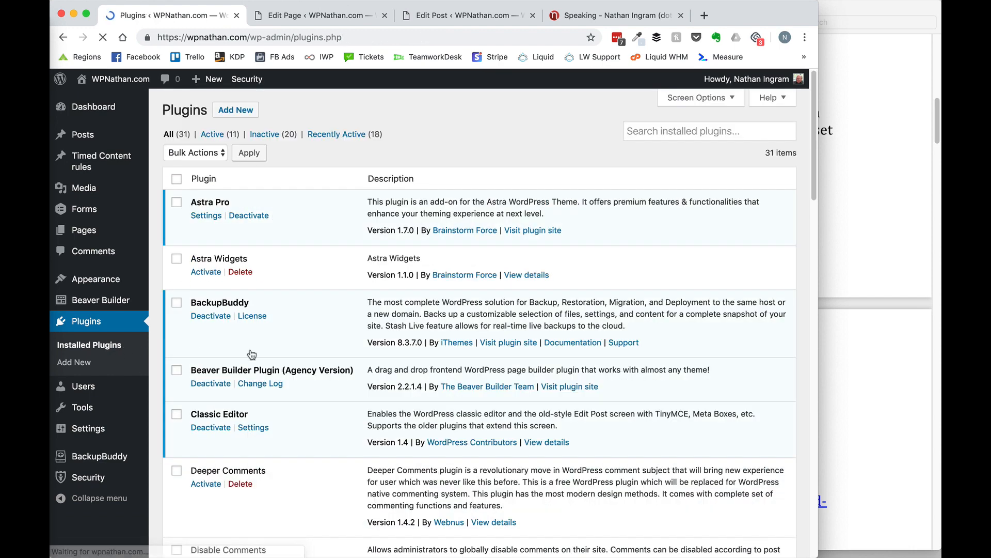
scroll(270, 358, "down", 6)
scroll(270, 358, "down", 3)
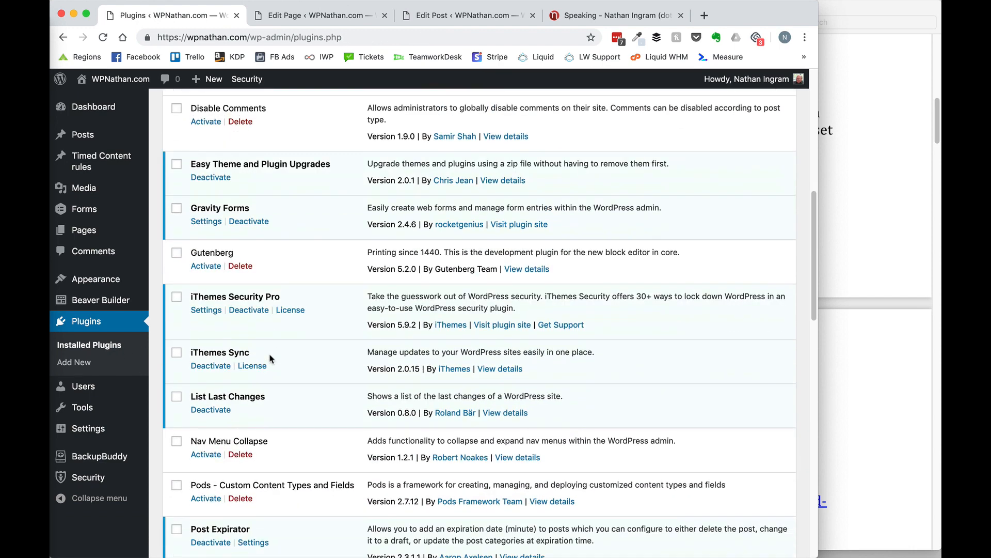
Check the compatibility warning and last update date in Post Expirator's plugin details, and close the details.
left_click(508, 441)
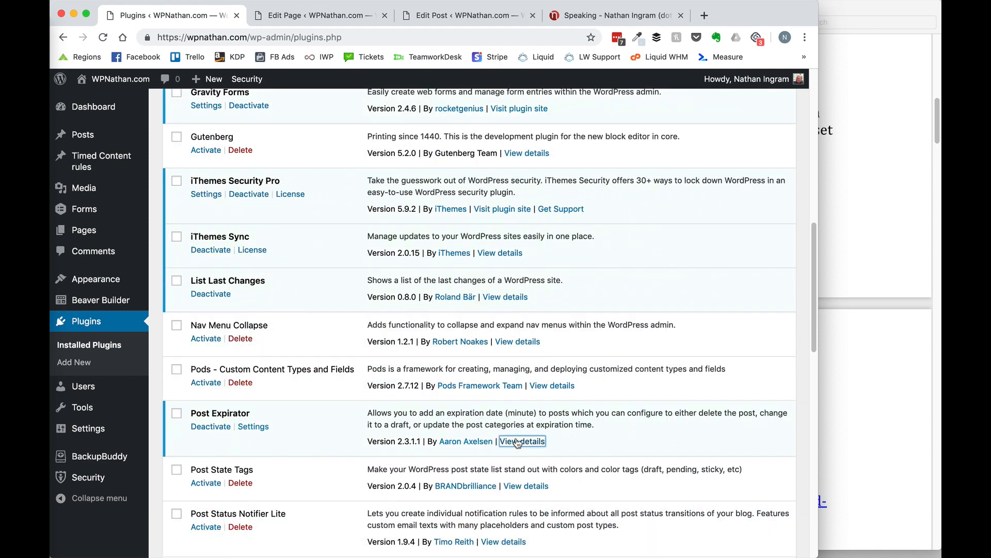
left_click_drag(305, 294, 347, 292)
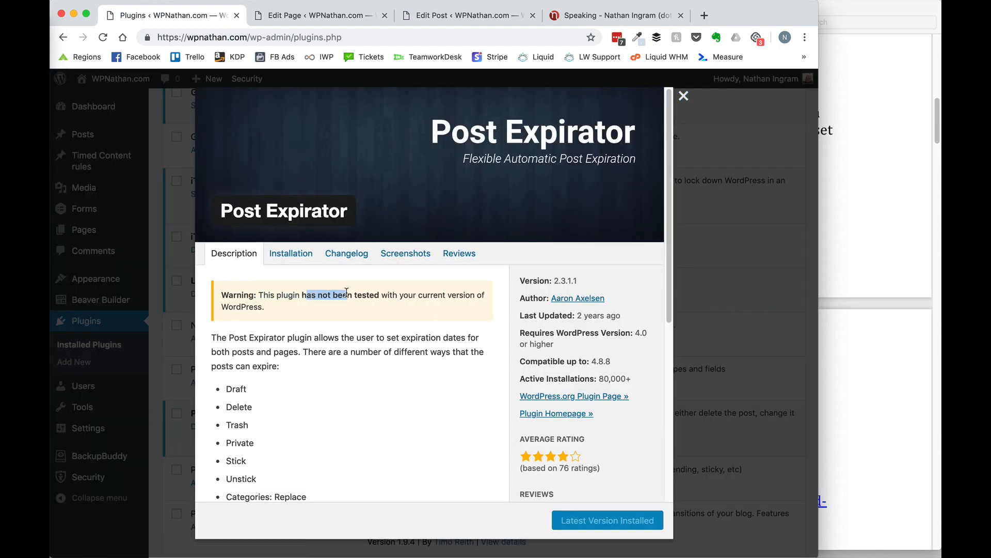
left_click_drag(582, 315, 624, 317)
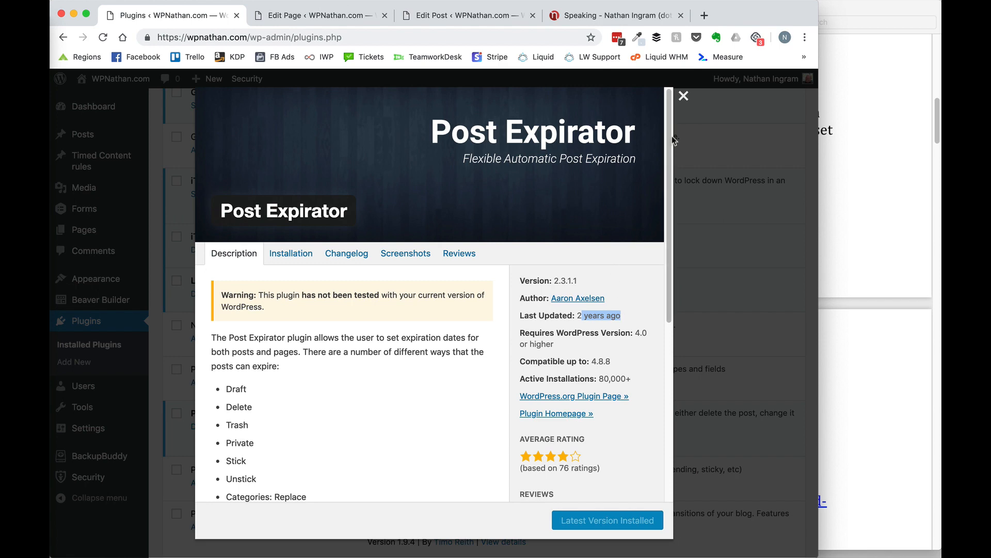
left_click(713, 147)
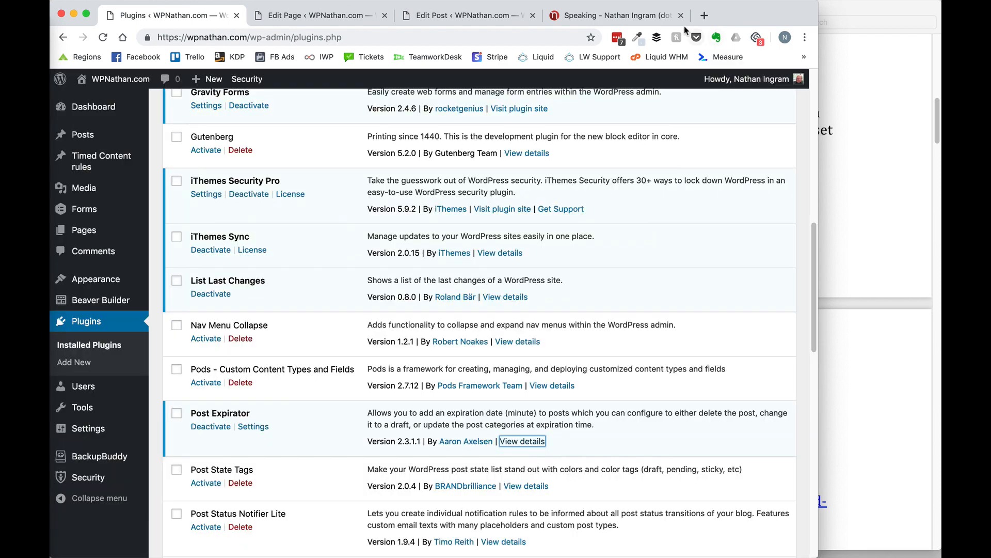
Close the Speaking page's browser tab and deactivate the Post Expirator plugin.
left_click(681, 15)
left_click(212, 427)
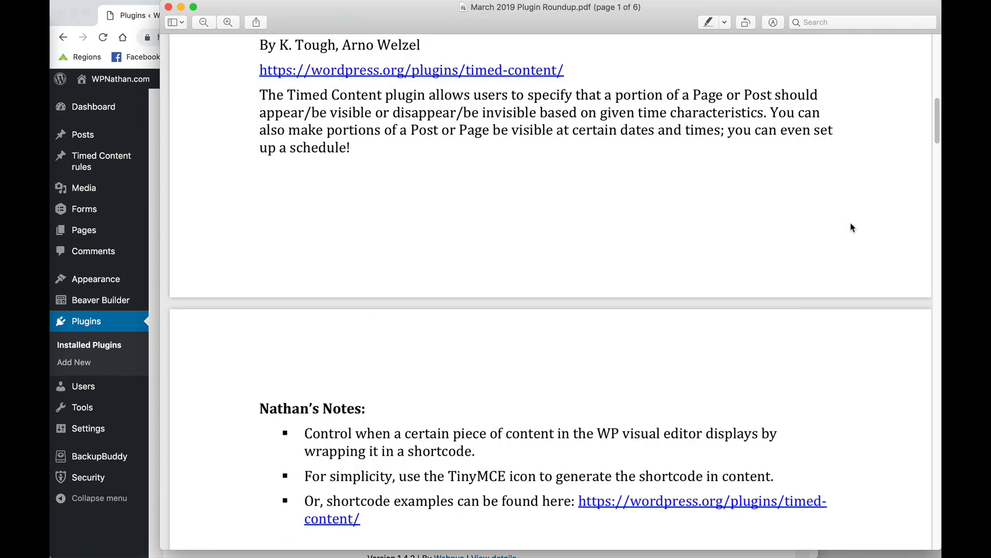
Switch to the March 2019 Plugin Roundup PDF and read the Timed Content For Beaver Builder section.
left_click(850, 223)
scroll(609, 370, "up", 2)
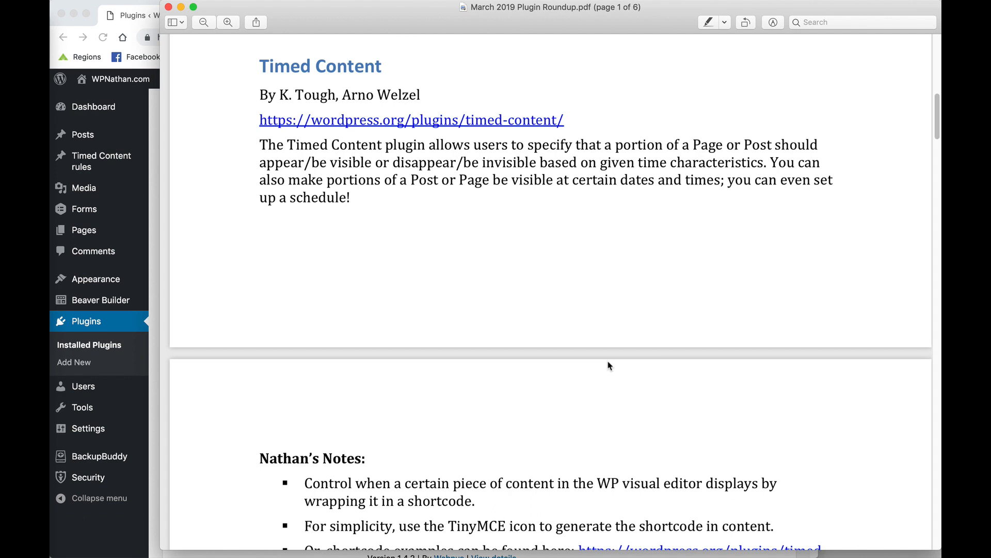
scroll(609, 365, "down", 10)
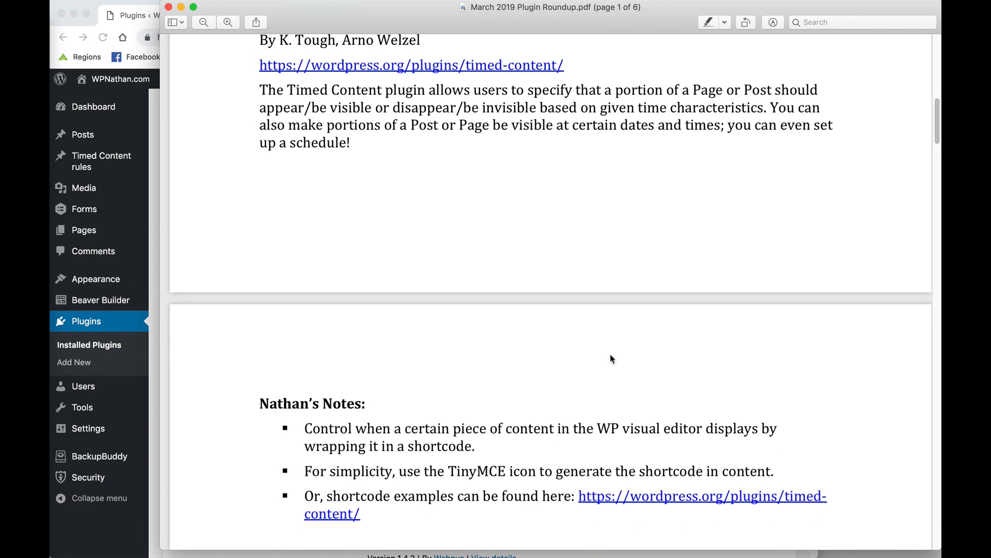
scroll(611, 352, "down", 9)
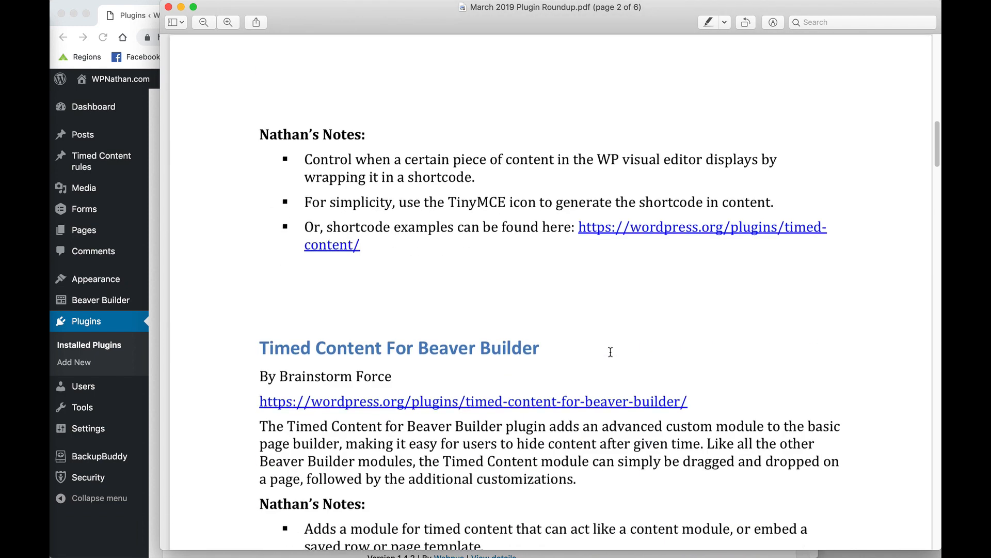
left_click_drag(293, 197, 467, 190)
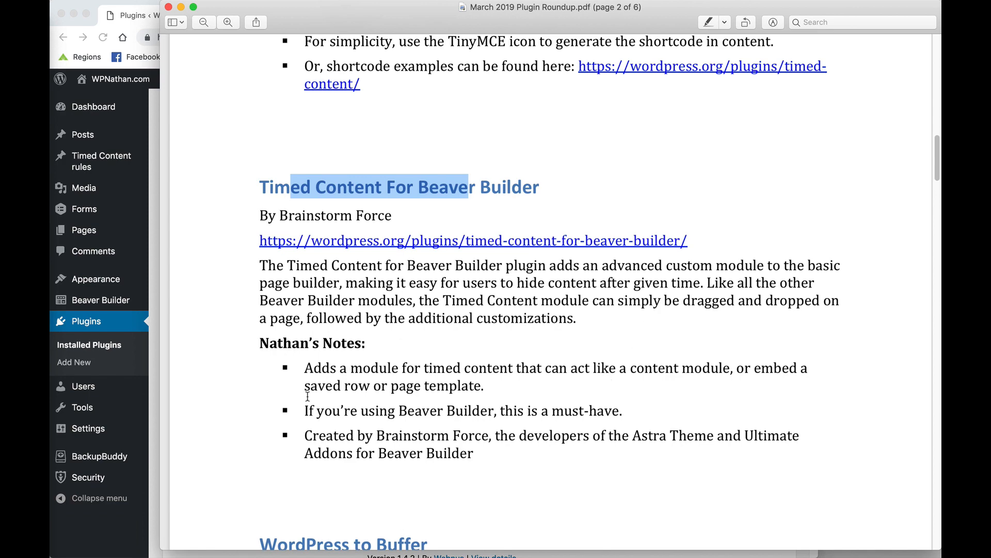
Switch back to the browser's installed plugins list and activate Timed Content for Beaver Builder.
left_click(82, 521)
scroll(248, 401, "down", 15)
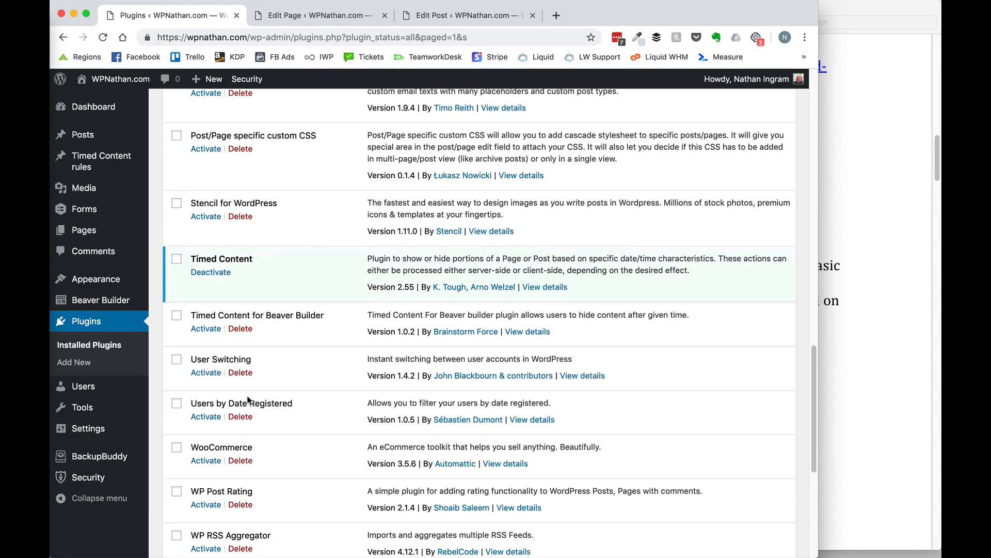
scroll(249, 401, "down", 3)
scroll(249, 401, "up", 5)
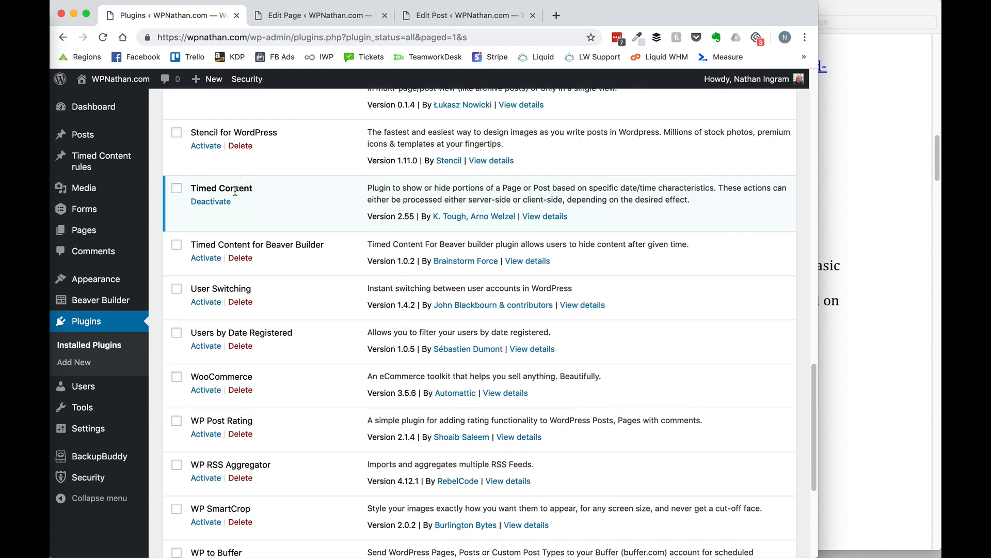
left_click(206, 258)
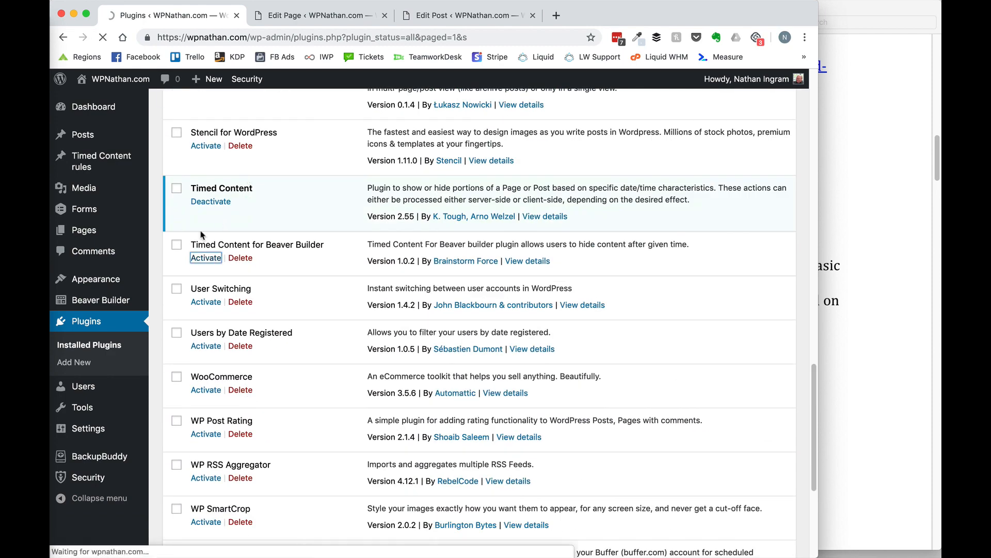
Go to the Page Three editing tab and open the published page on the site.
left_click(301, 16)
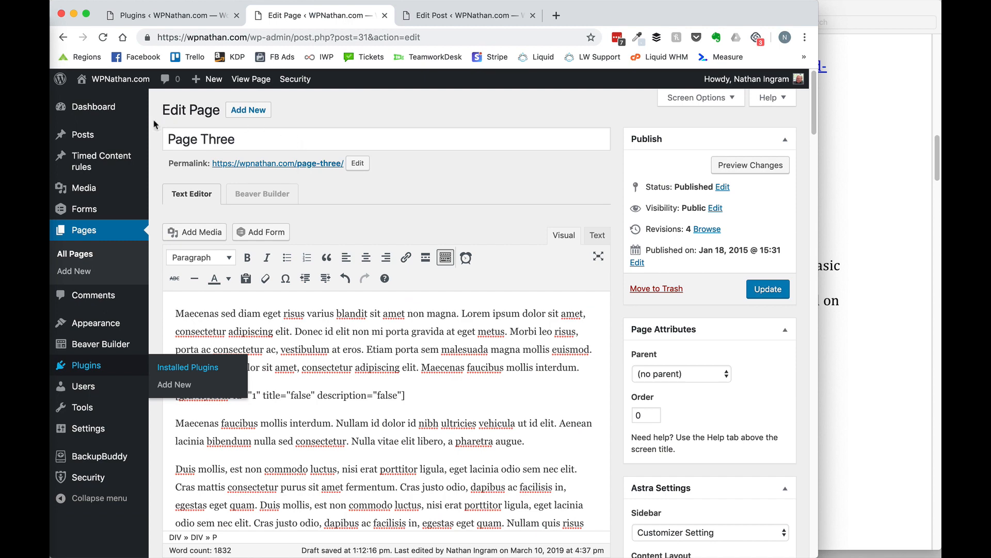
left_click(257, 82)
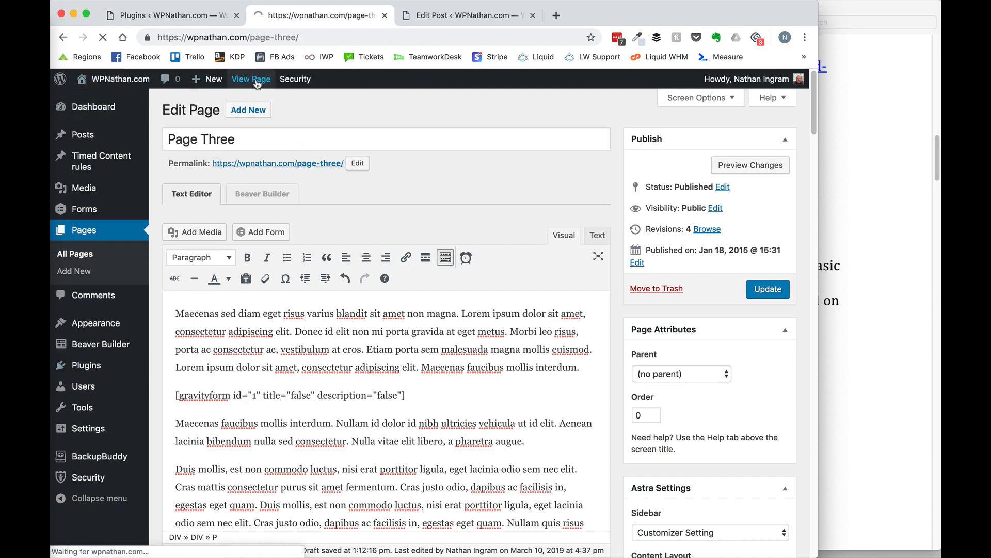
Edit Page Three in Beaver Builder, search the modules for "tim" and place a Timed Content module above the first paragraph.
left_click(451, 82)
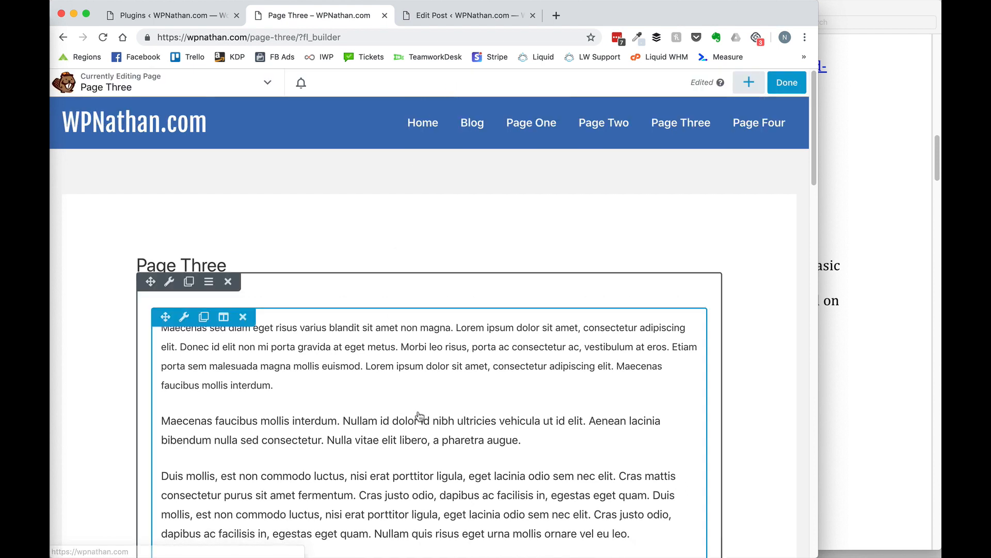
left_click(748, 83)
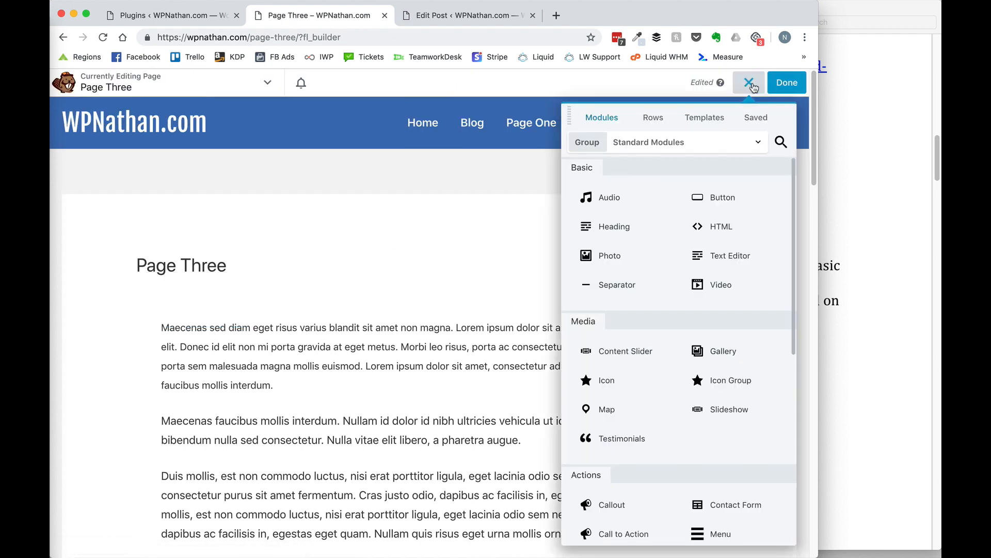
left_click(668, 144)
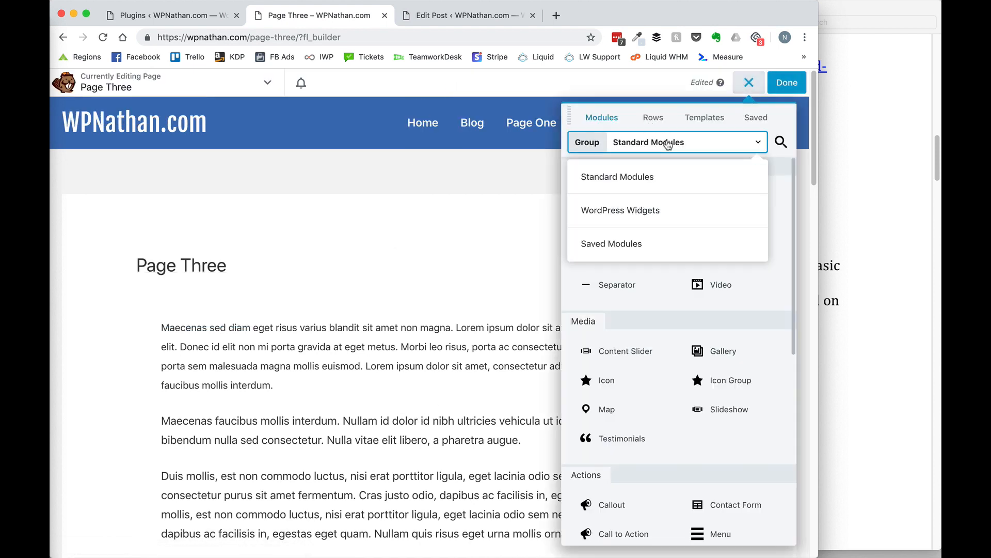
left_click(781, 142)
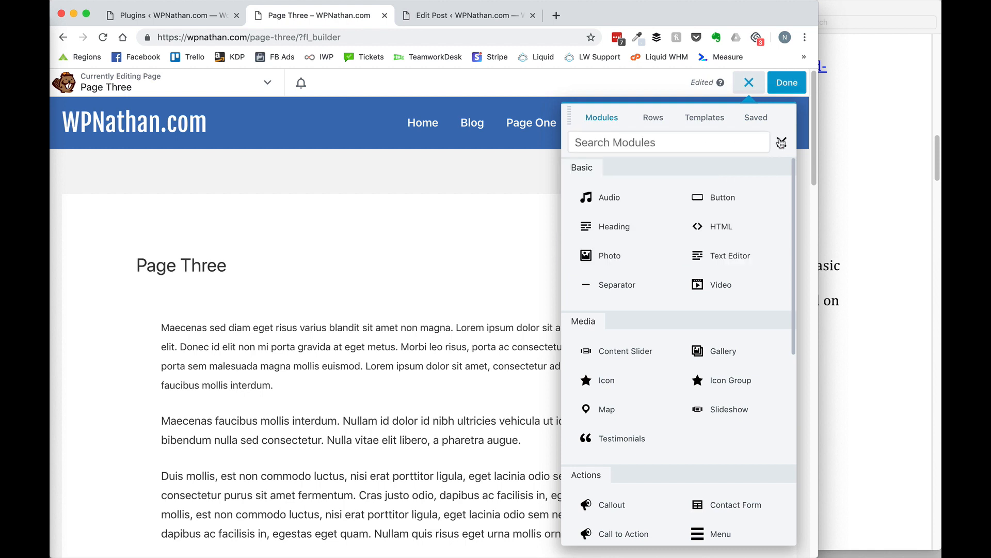
left_click(717, 141)
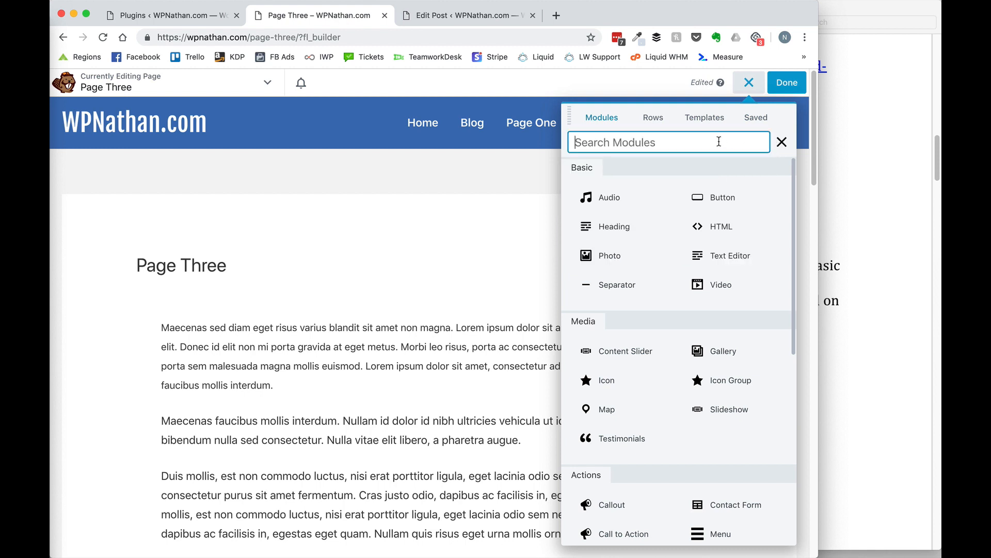
type("tim")
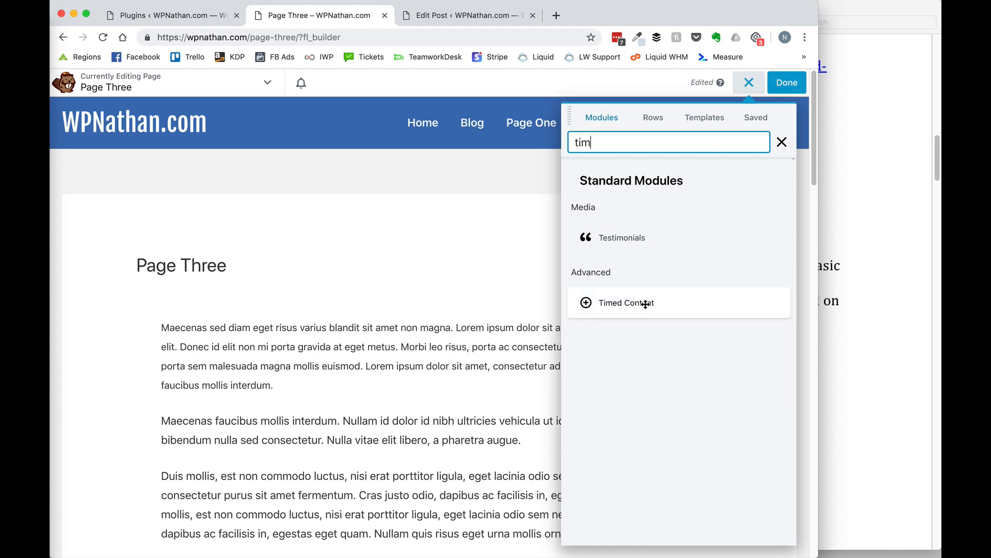
left_click_drag(646, 304, 427, 297)
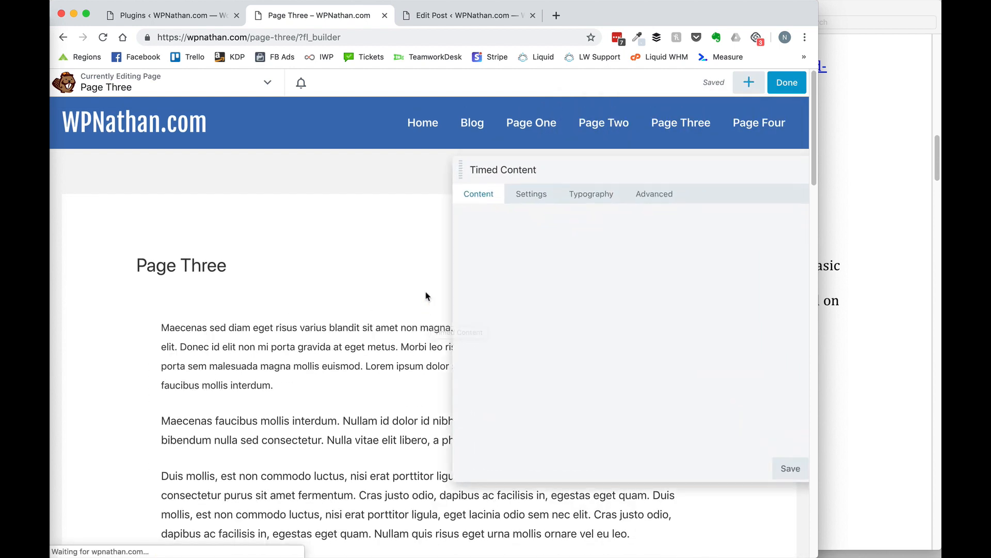
left_click_drag(606, 160, 372, 195)
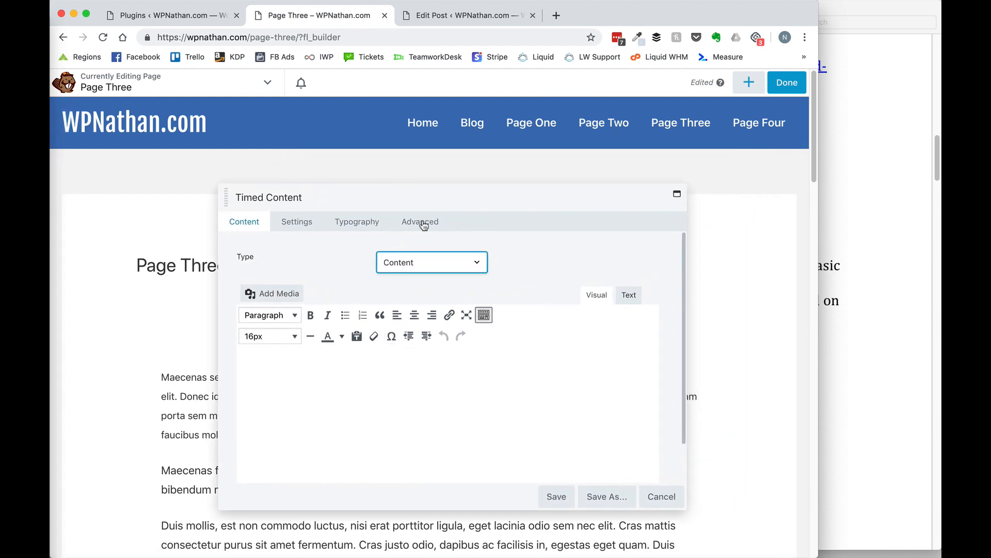
Enter "dsfadsfasdf" as the text content of the Timed Content module.
left_click(422, 222)
left_click(248, 221)
left_click(359, 394)
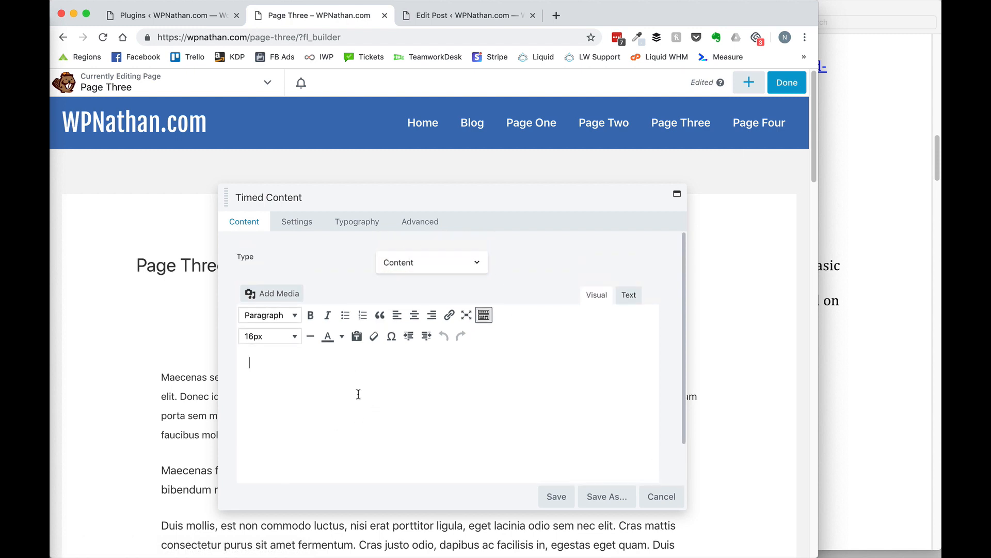
type("dsfadsfasdf")
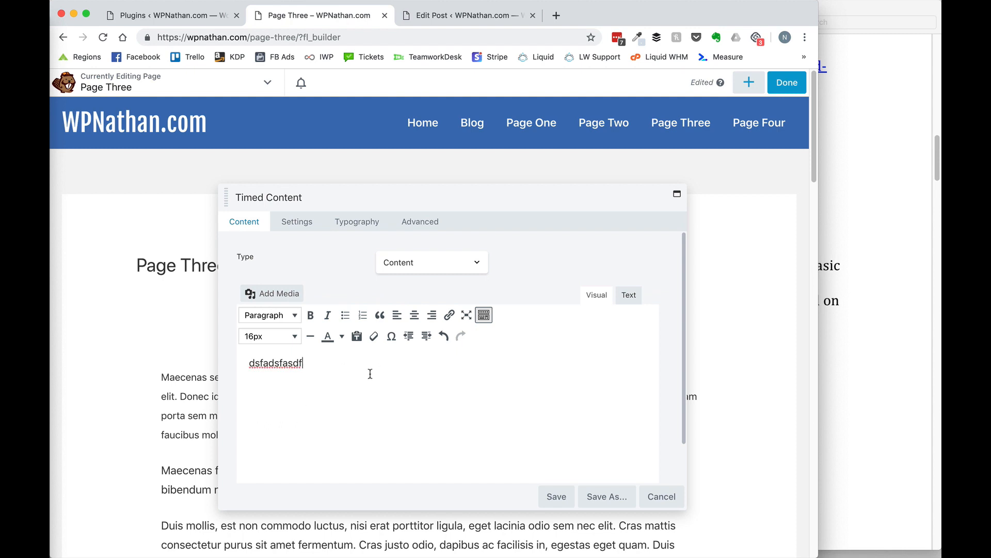
Set the Timed Content module's type to Saved Rows and check the row choices and other available types.
left_click(427, 261)
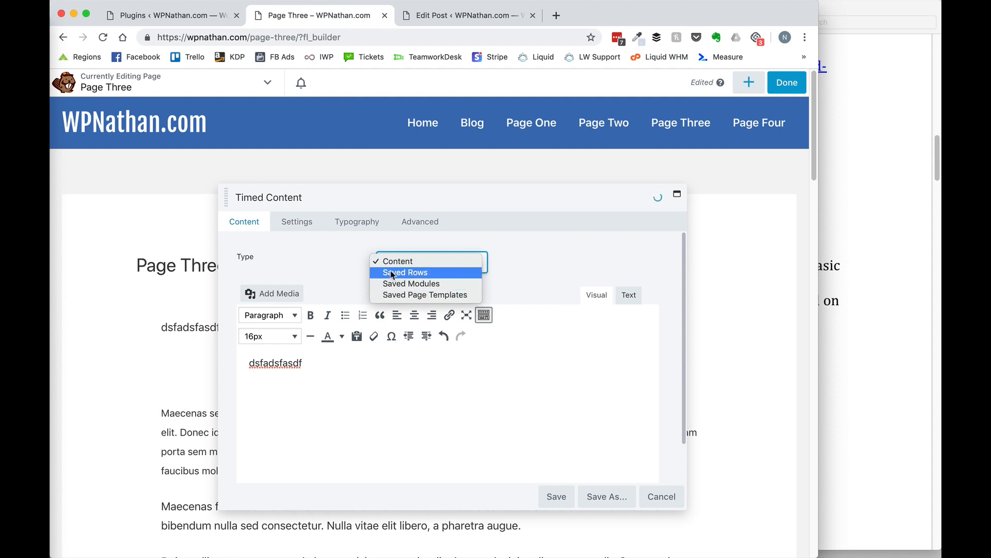
left_click(413, 276)
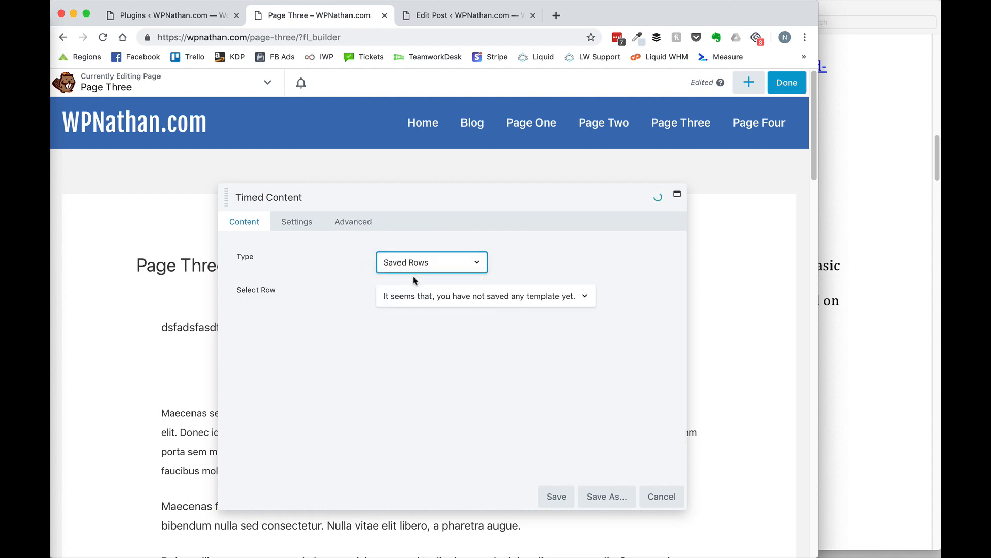
left_click(426, 294)
left_click(437, 257)
left_click(436, 260)
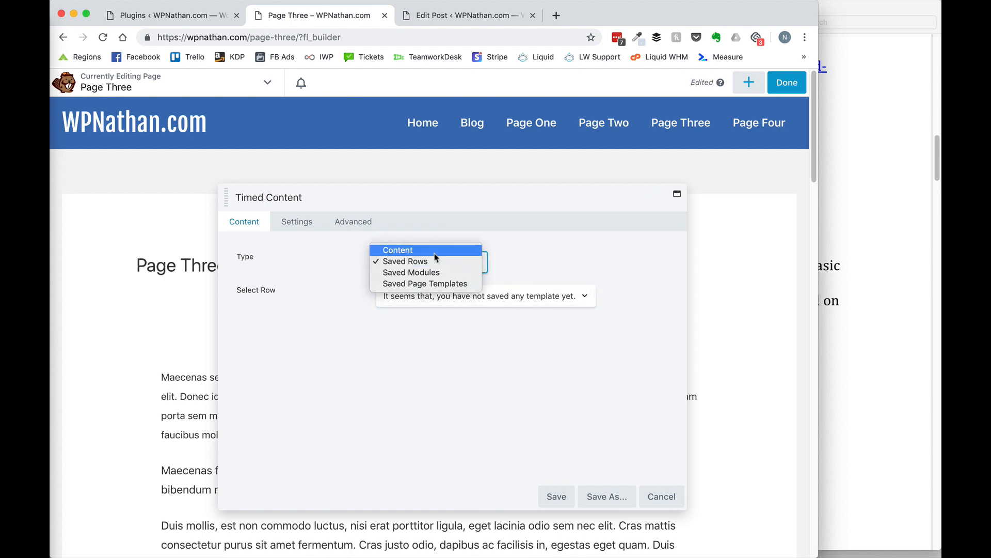
left_click(330, 256)
left_click(328, 256)
Examine the Timed Content module's start and end date and time settings.
left_click(298, 222)
scroll(348, 320, "down", 2)
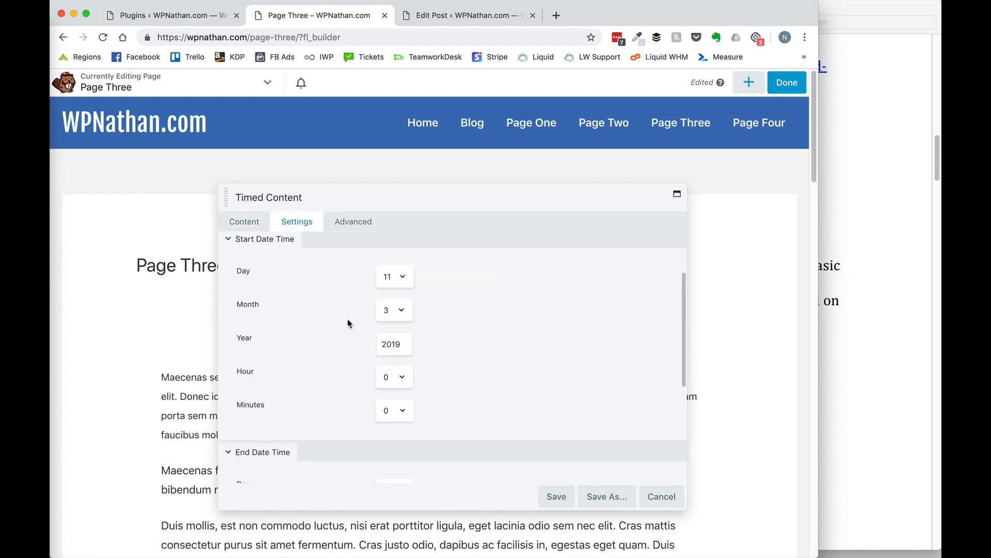
scroll(348, 321, "up", 2)
left_click(419, 284)
left_click(419, 284)
scroll(404, 291, "down", 5)
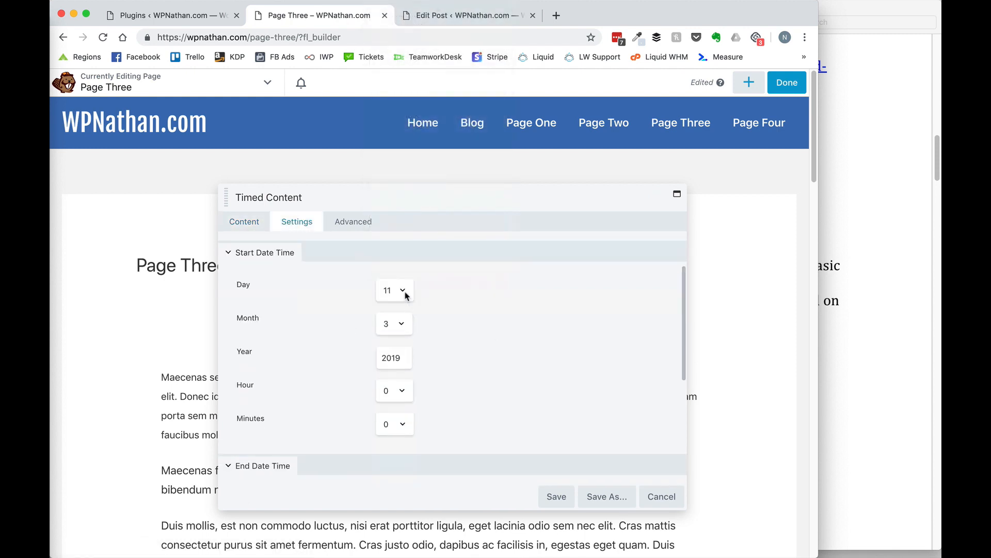
scroll(456, 396, "down", 3)
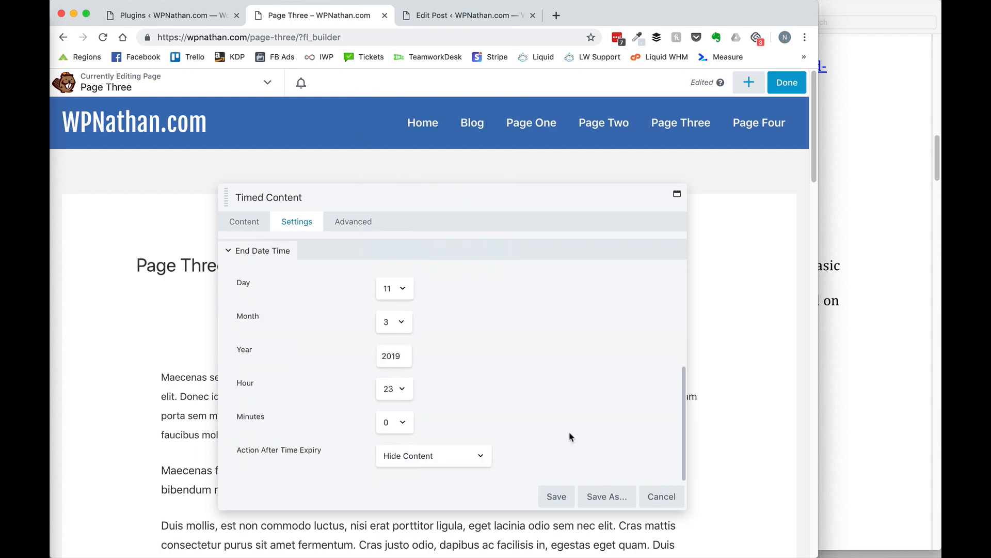
Set the action after time expiry to Display Expiry Message, place the cursor in the message text, and cancel the module's settings.
left_click(412, 461)
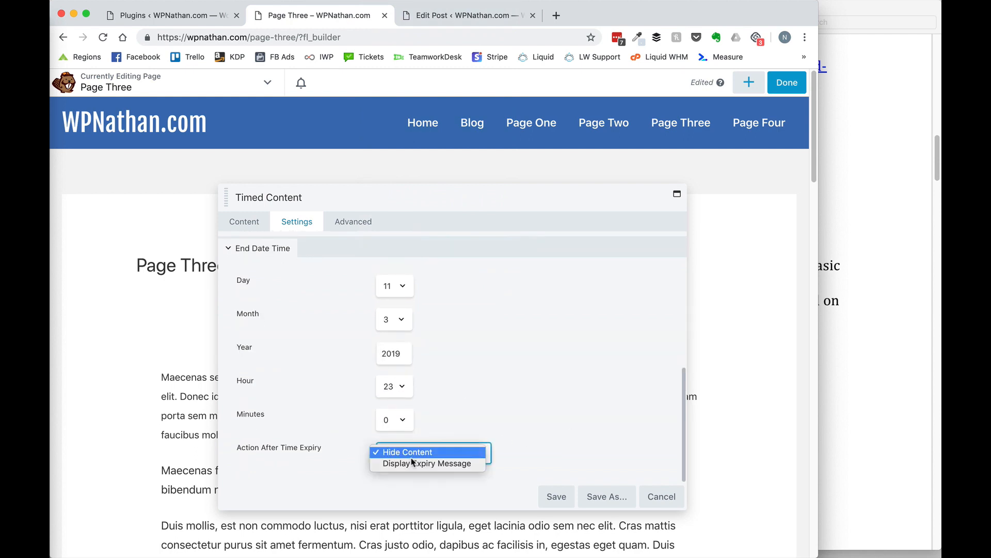
left_click(408, 464)
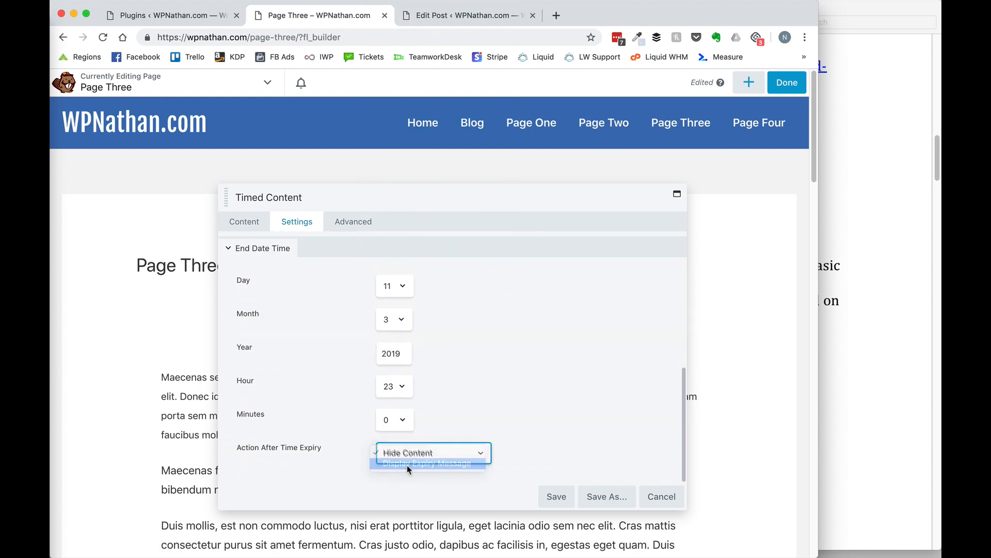
scroll(398, 462, "down", 1)
left_click(363, 435)
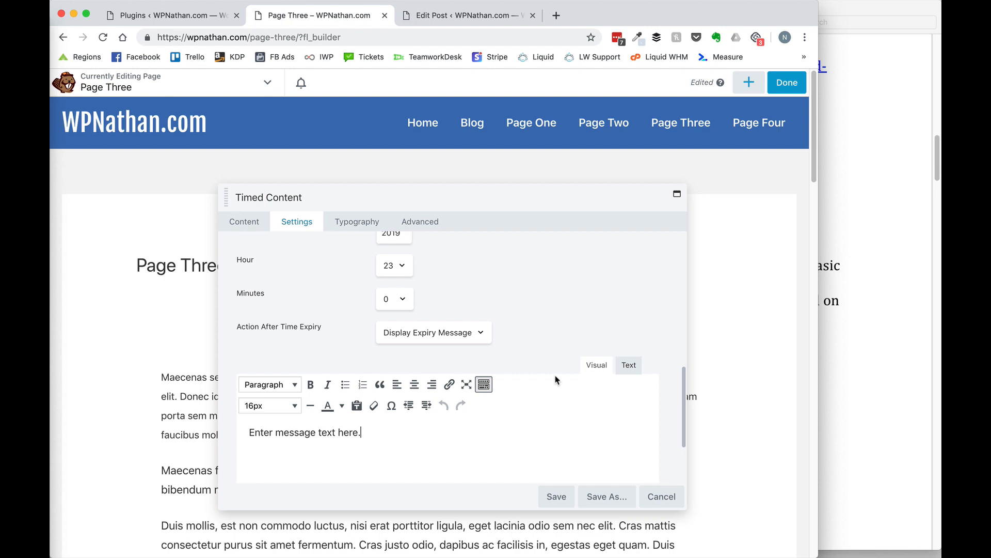
left_click(662, 496)
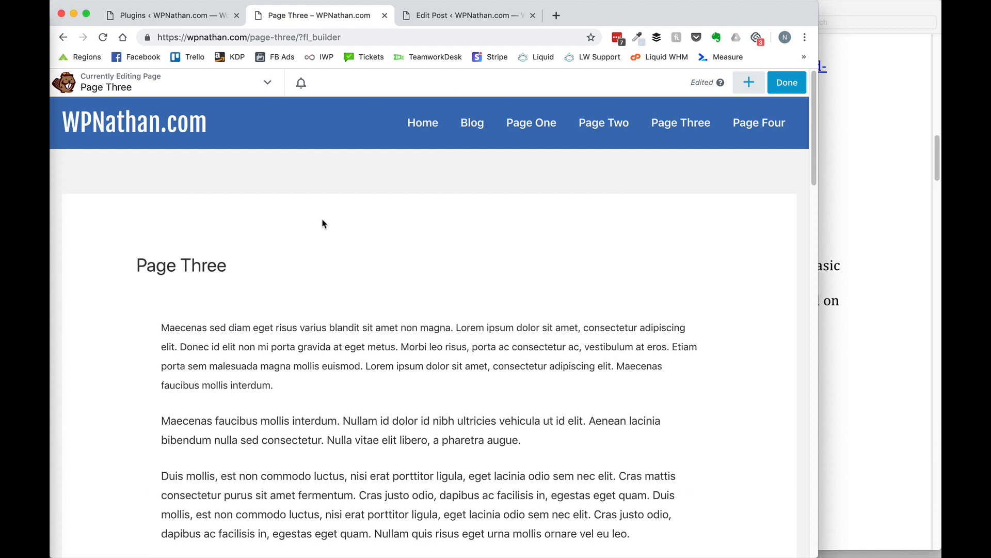
Close the Page Three browser tab, switch to the March 2019 Plugin Roundup PDF and read on through the WordPress to Buffer section.
left_click(384, 16)
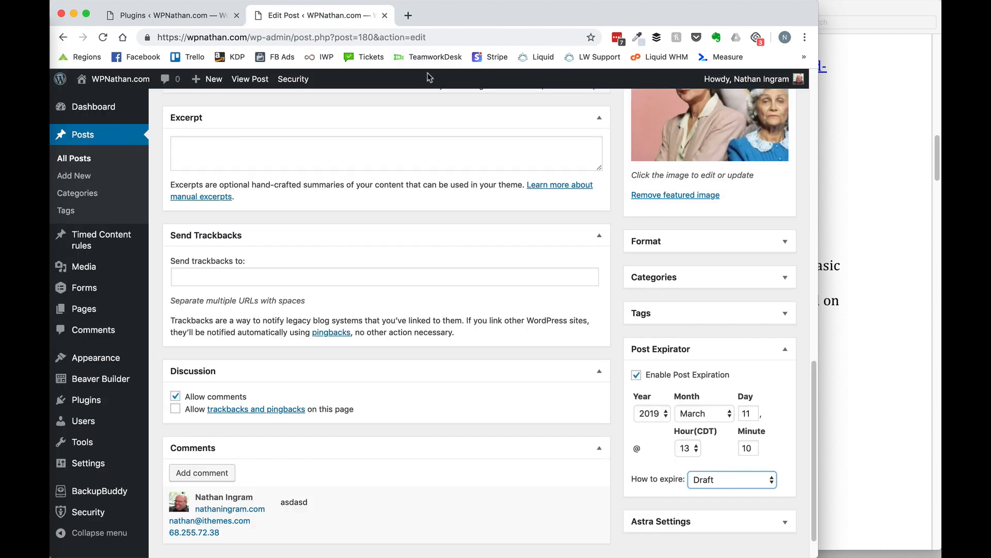
left_click(889, 178)
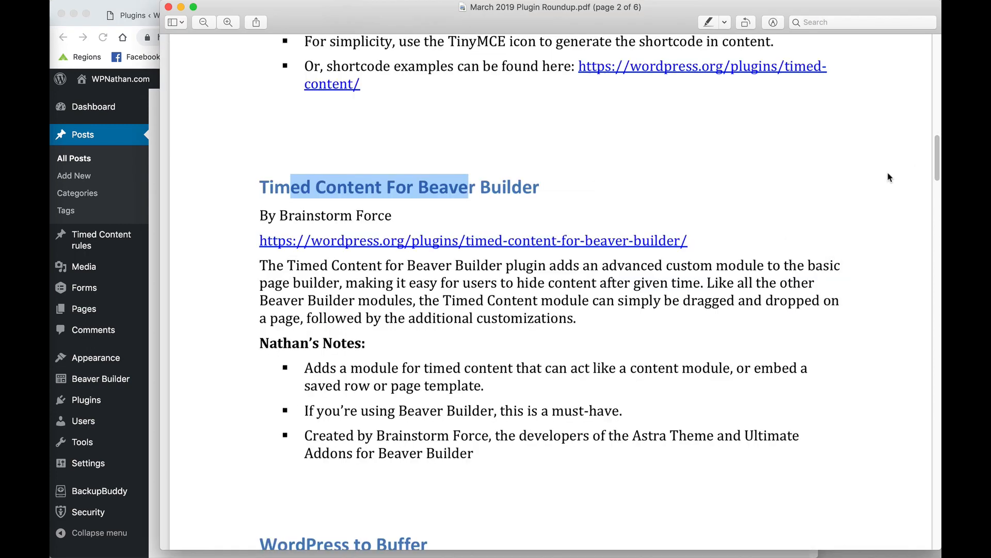
scroll(738, 287, "down", 1)
left_click(588, 307)
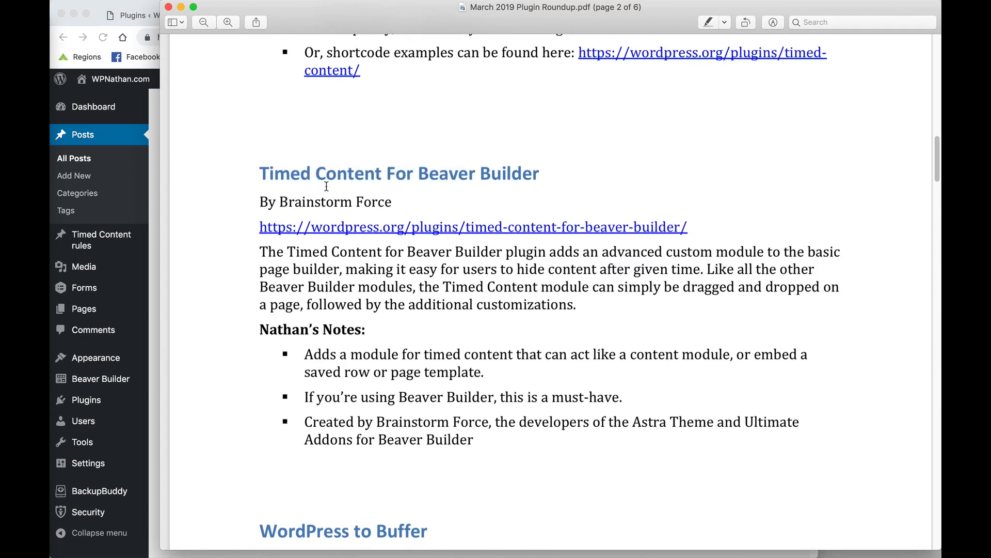
left_click_drag(326, 179, 447, 176)
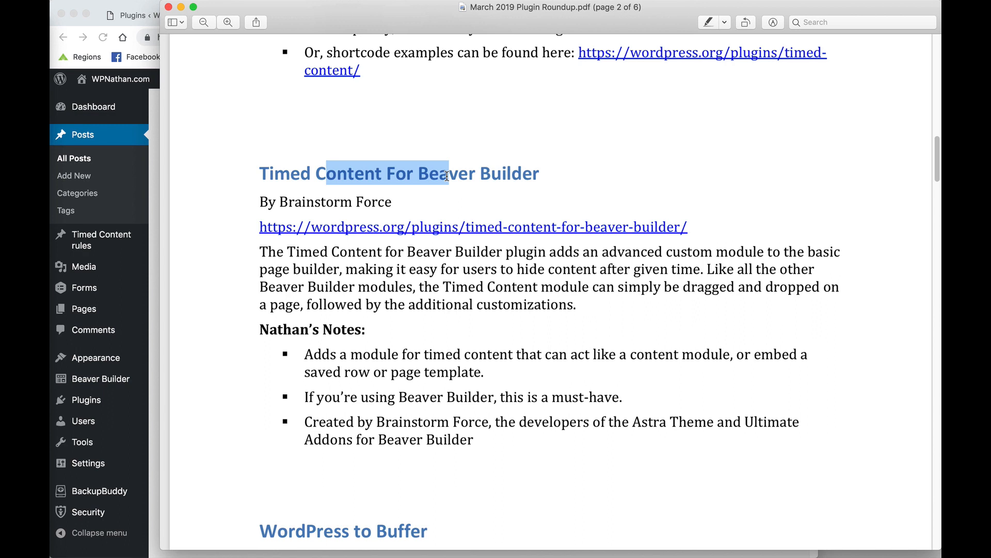
left_click(700, 284)
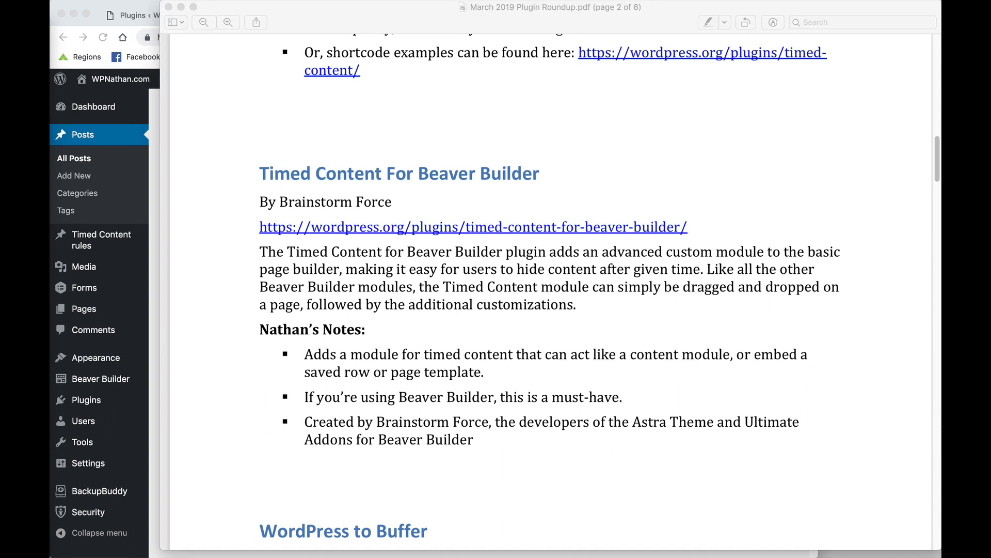
scroll(502, 300, "down", 10)
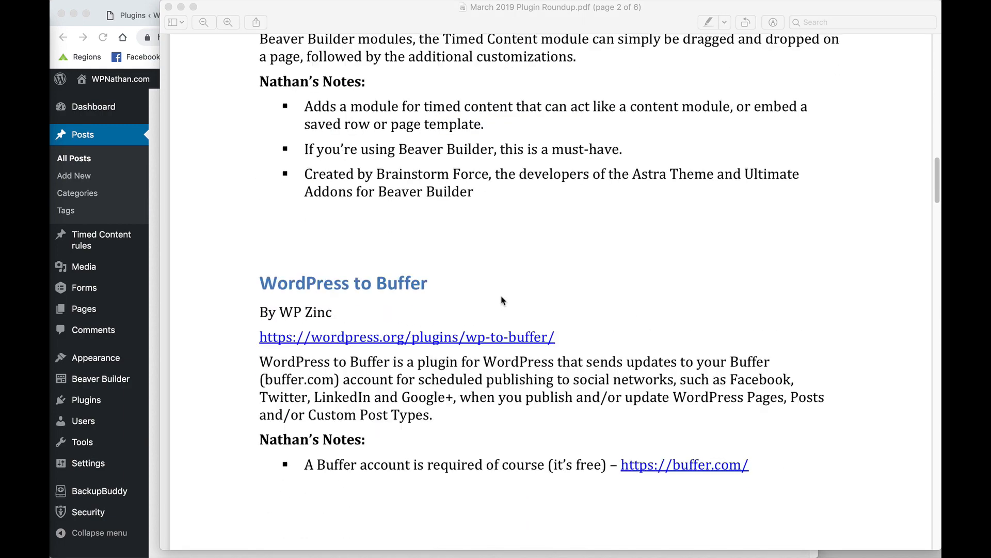
scroll(501, 300, "down", 9)
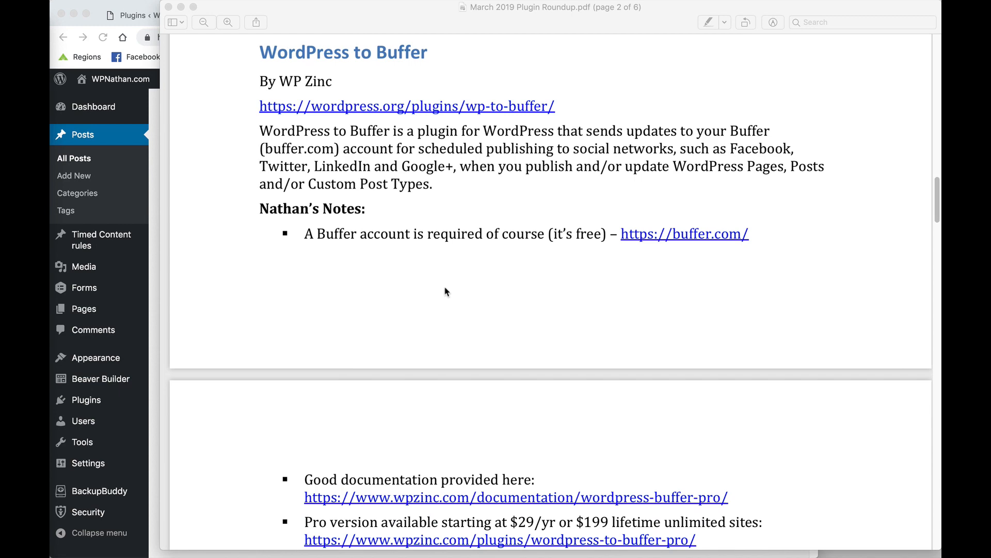
Switch back to the browser and open buffer.com in a new tab.
left_click(129, 28)
left_click(408, 16)
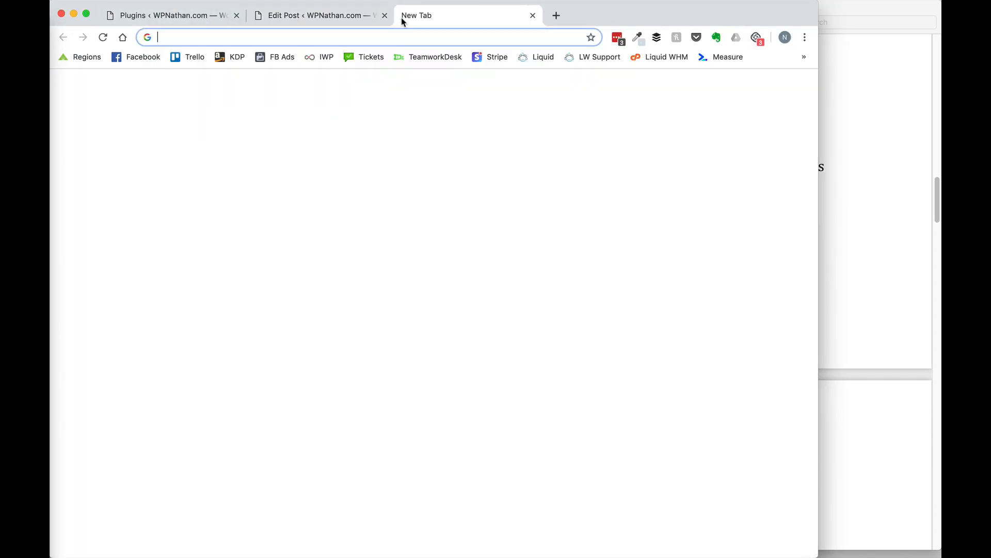
type("buffer.com")
key("Return")
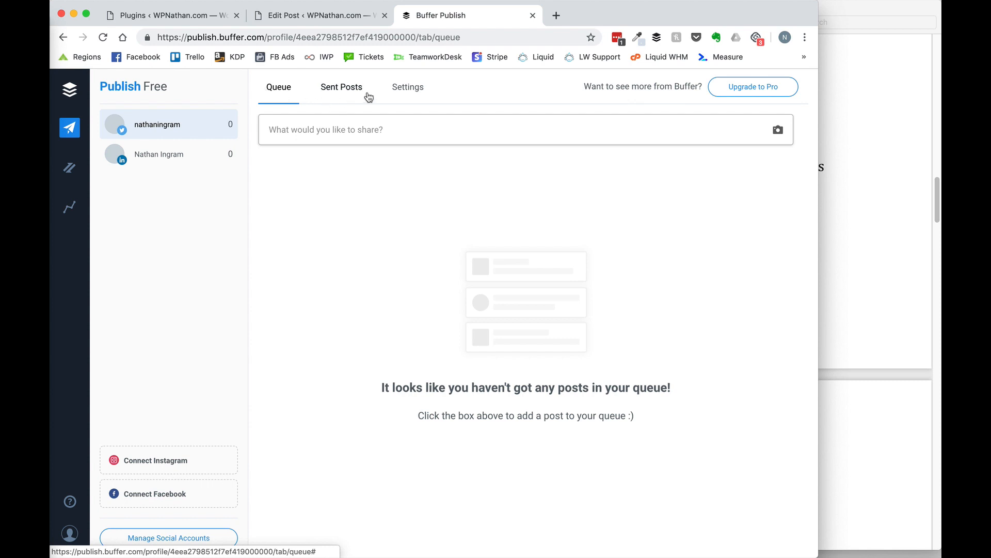
Review the general settings and posting schedules of the connected Twitter and LinkedIn accounts in Buffer.
left_click(407, 87)
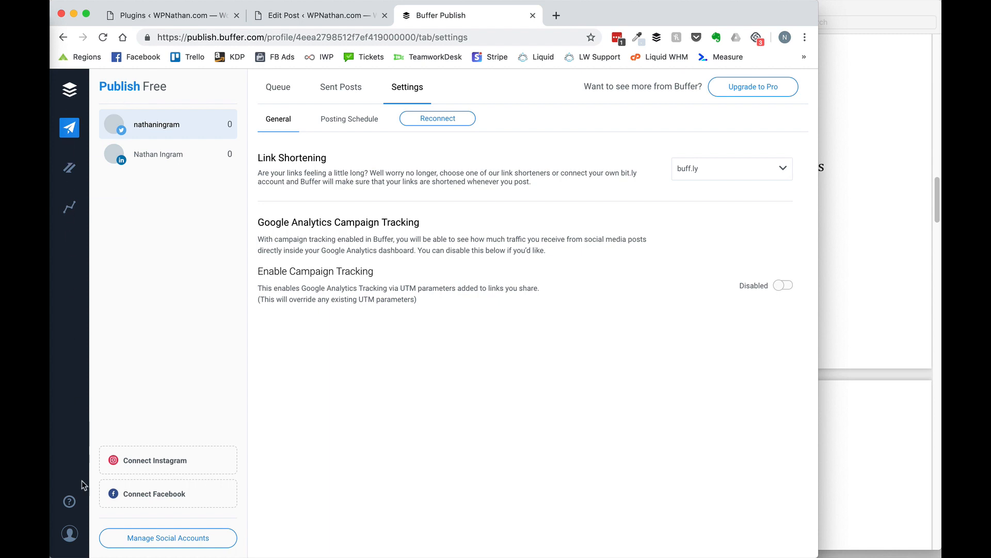
left_click(344, 124)
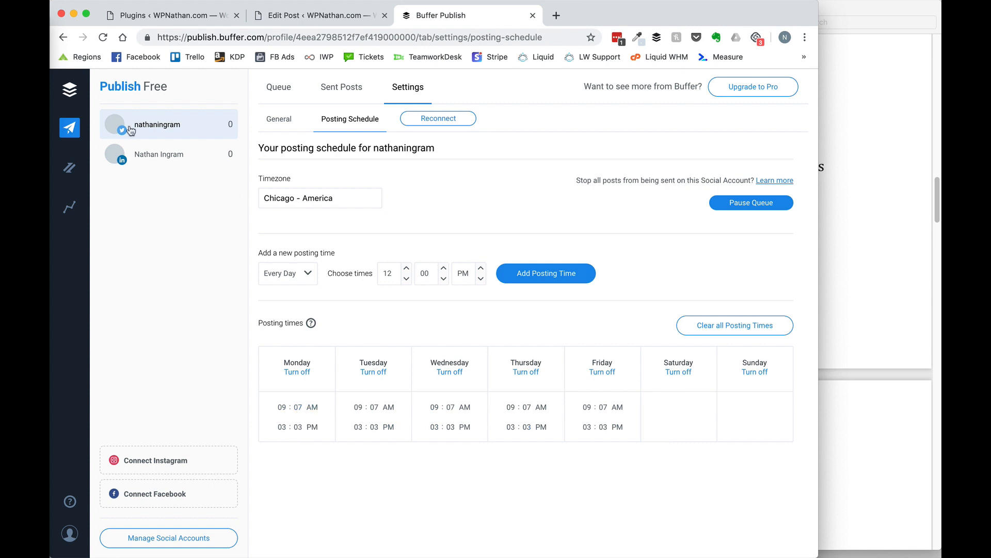
left_click(132, 166)
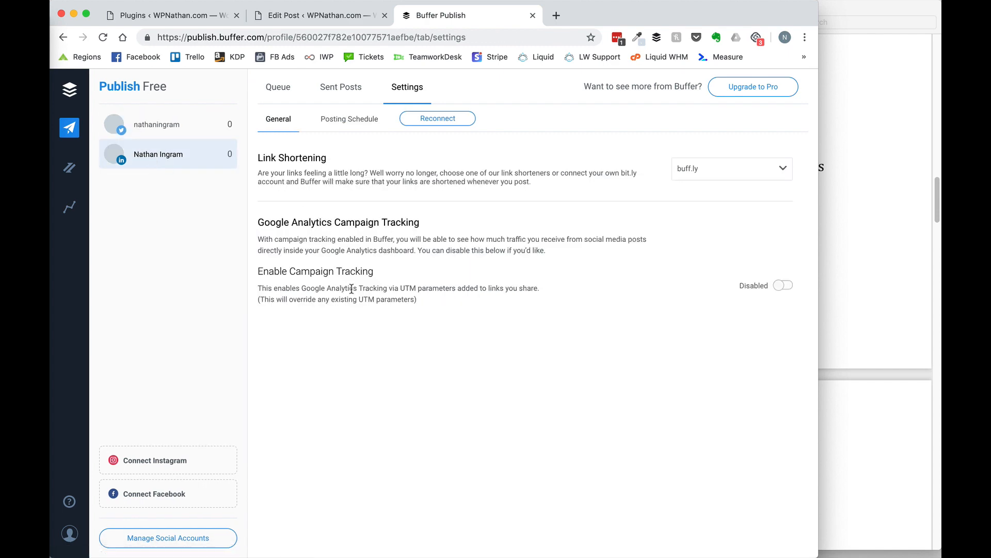
left_click(378, 115)
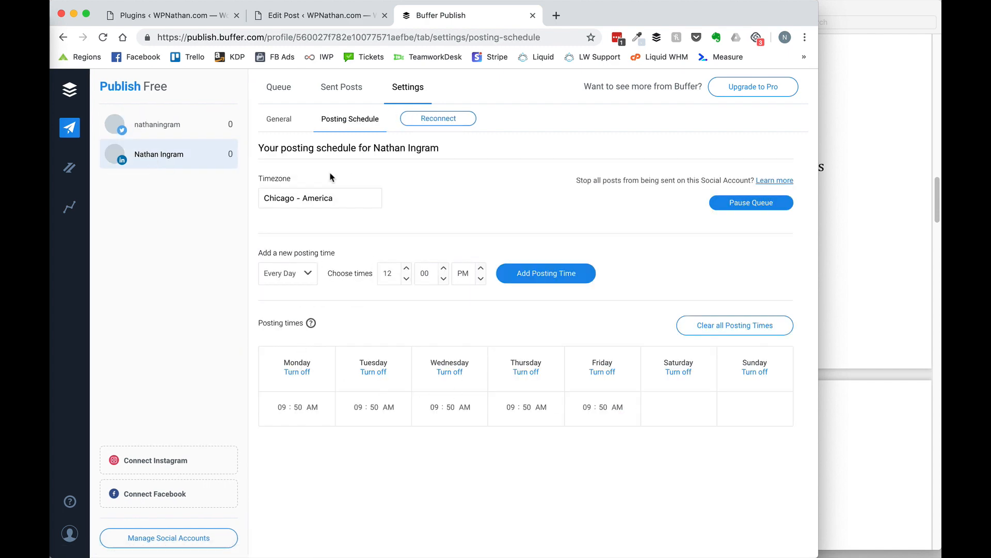
left_click(283, 127)
left_click(166, 132)
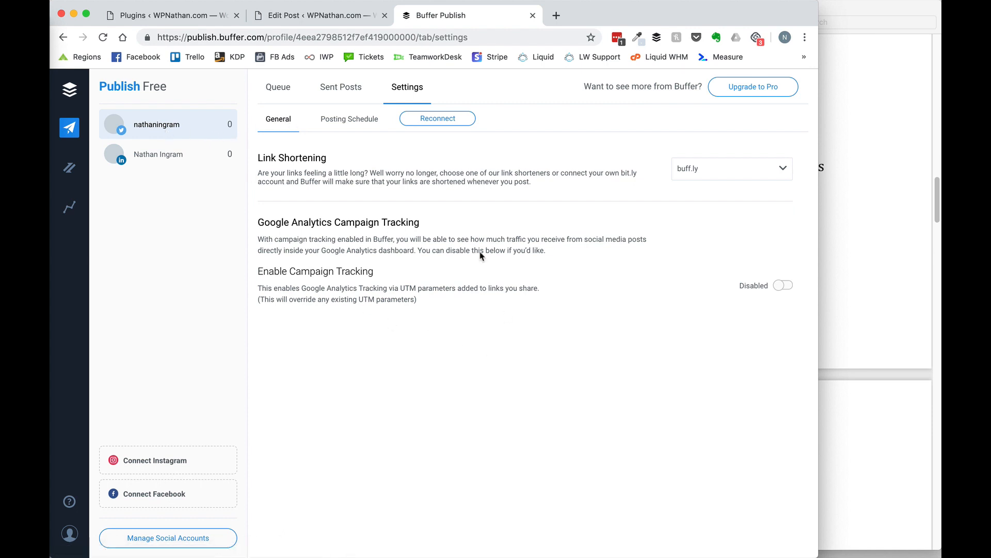
left_click(841, 97)
left_click(423, 109)
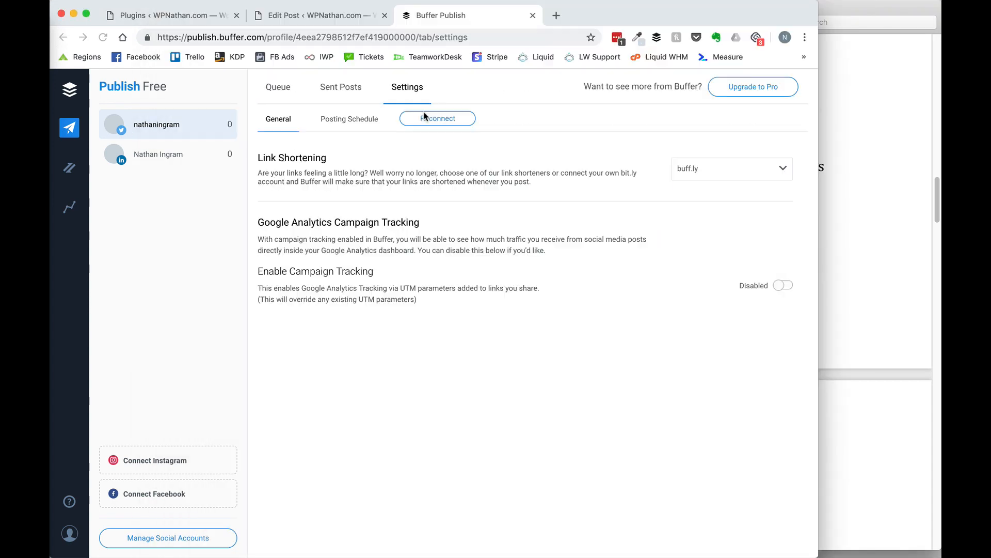
Open the WordPress to Buffer plugin page on wordpress.org in a new tab and check its author.
scroll(341, 346, "down", 3)
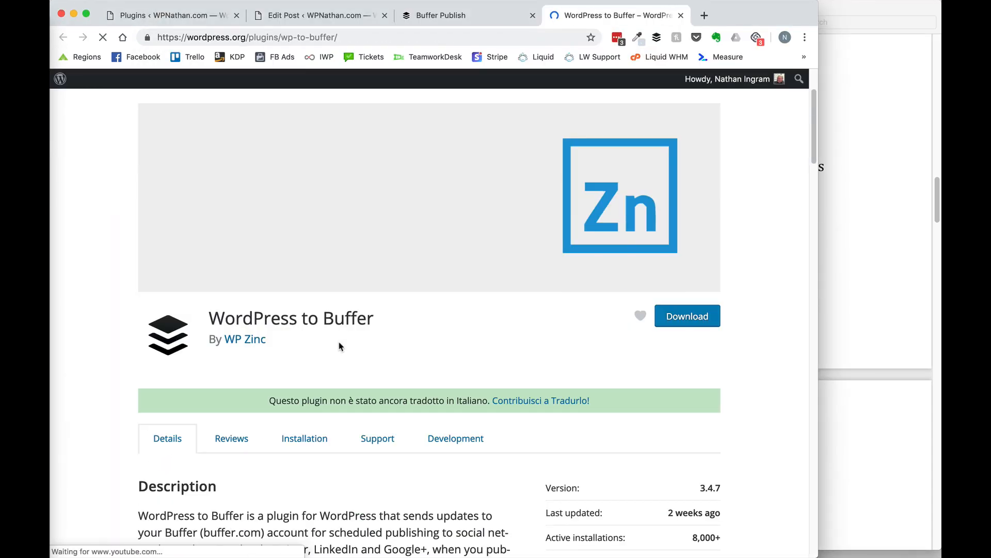
left_click_drag(284, 346, 225, 344)
left_click(345, 349)
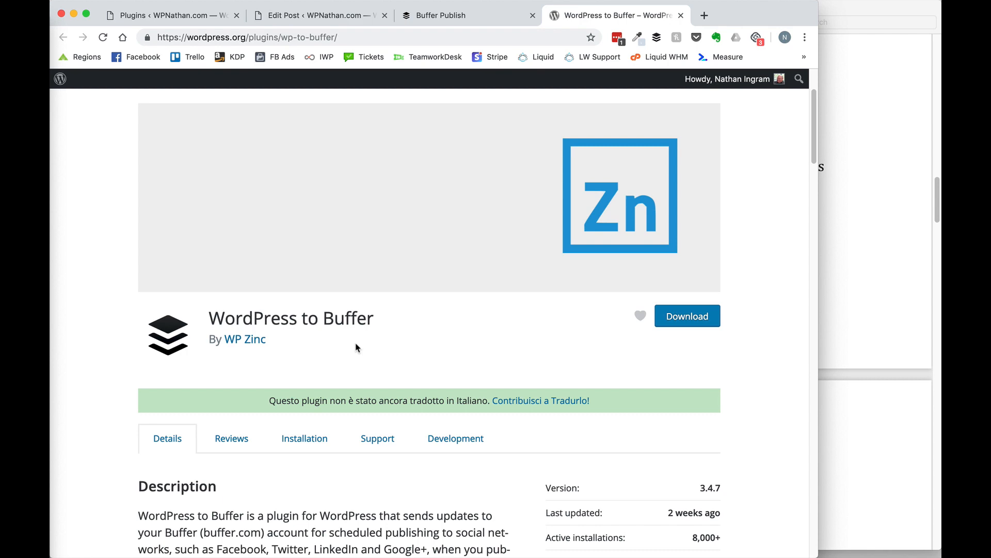
Return to Buffer and examine the Pro Plan's social account and scheduled post limits and Pinterest support, closing the upgrade dialog when done.
left_click(438, 15)
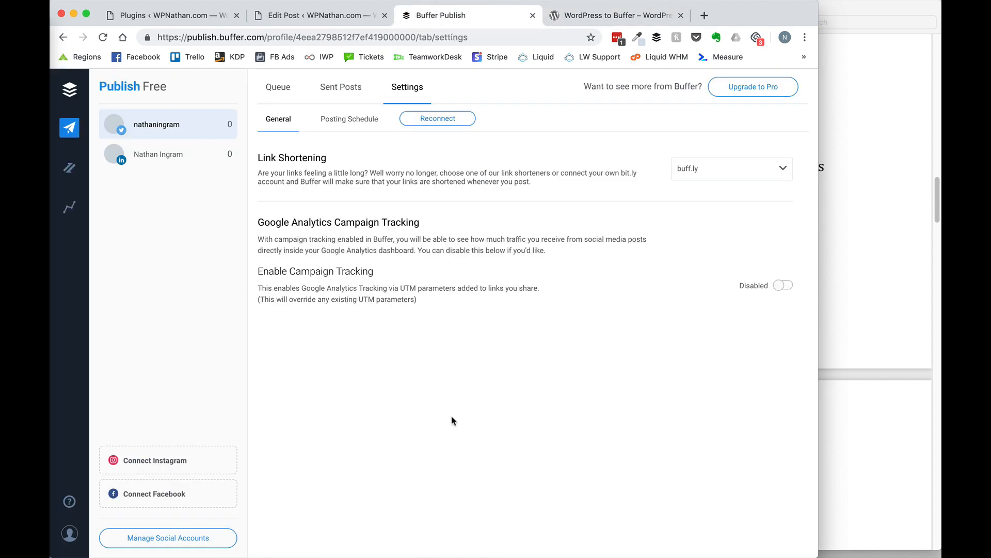
left_click(757, 91)
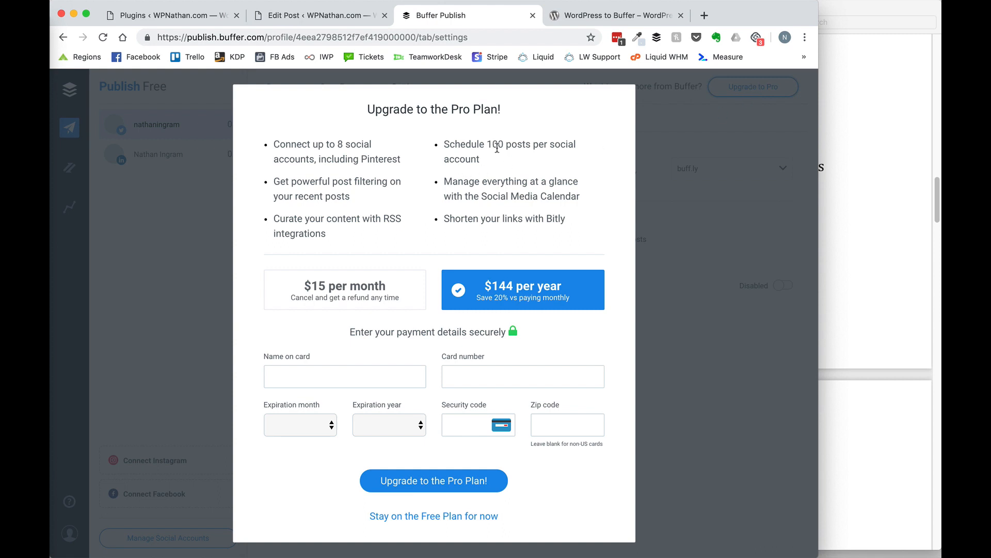
left_click_drag(486, 164, 451, 147)
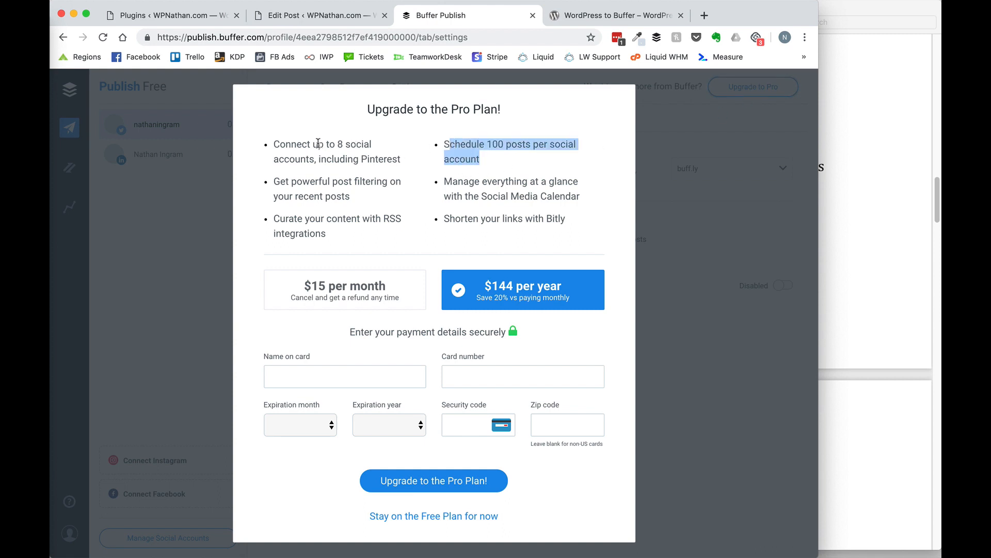
left_click_drag(318, 144, 356, 145)
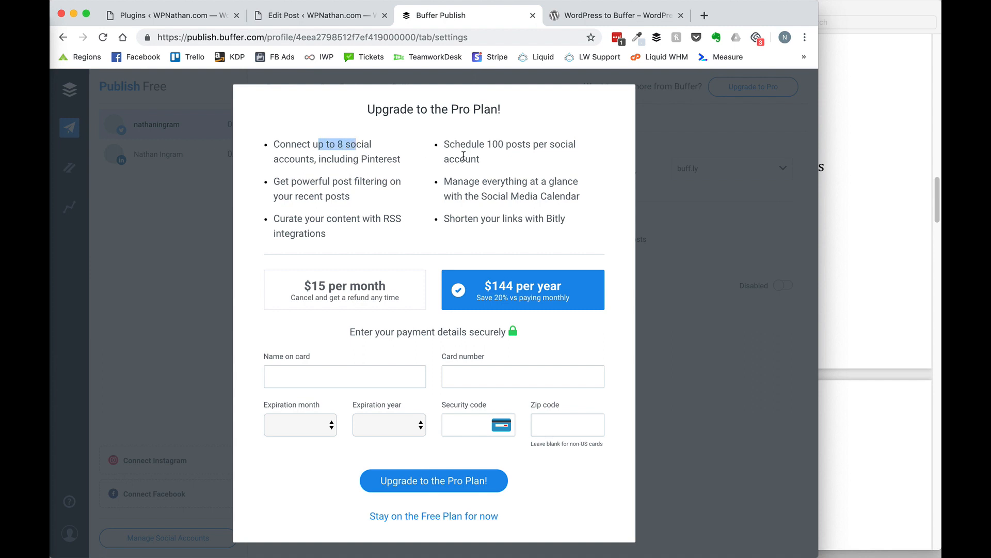
left_click_drag(470, 145, 548, 140)
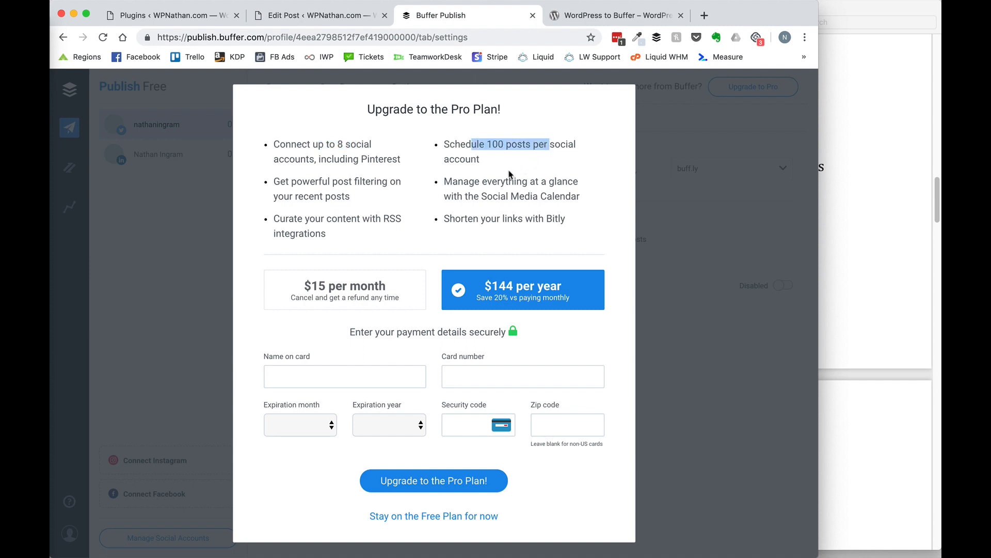
left_click(710, 136)
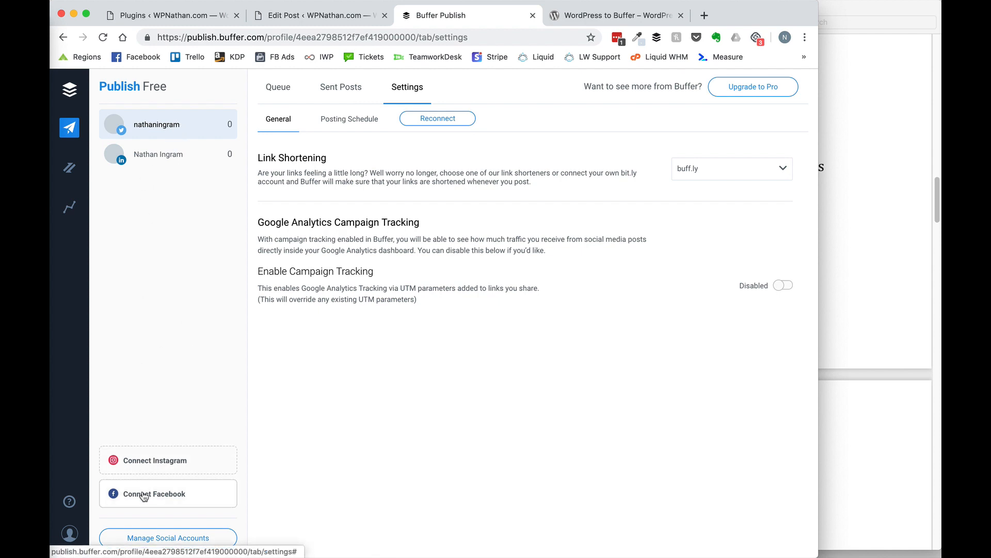
left_click(746, 86)
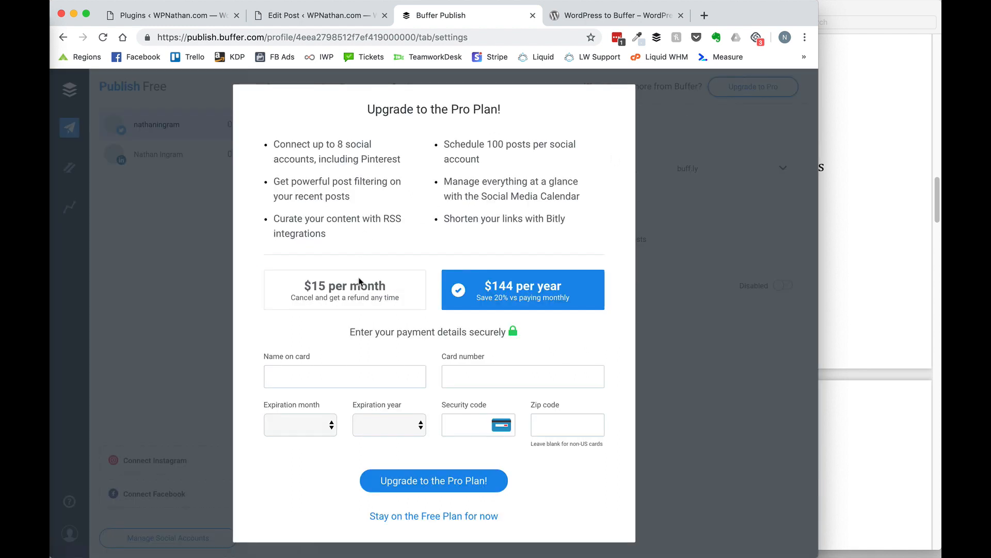
left_click_drag(330, 146, 366, 154)
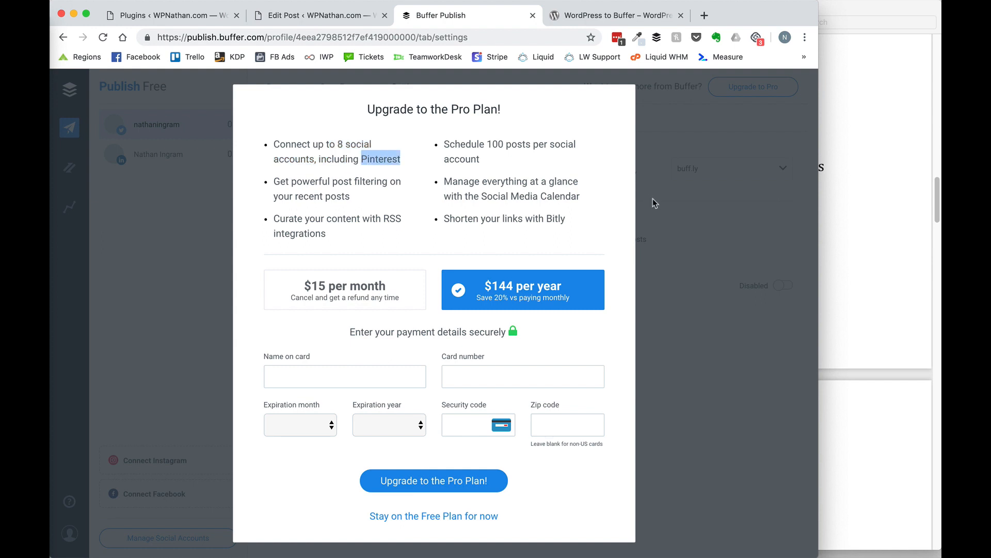
left_click(666, 212)
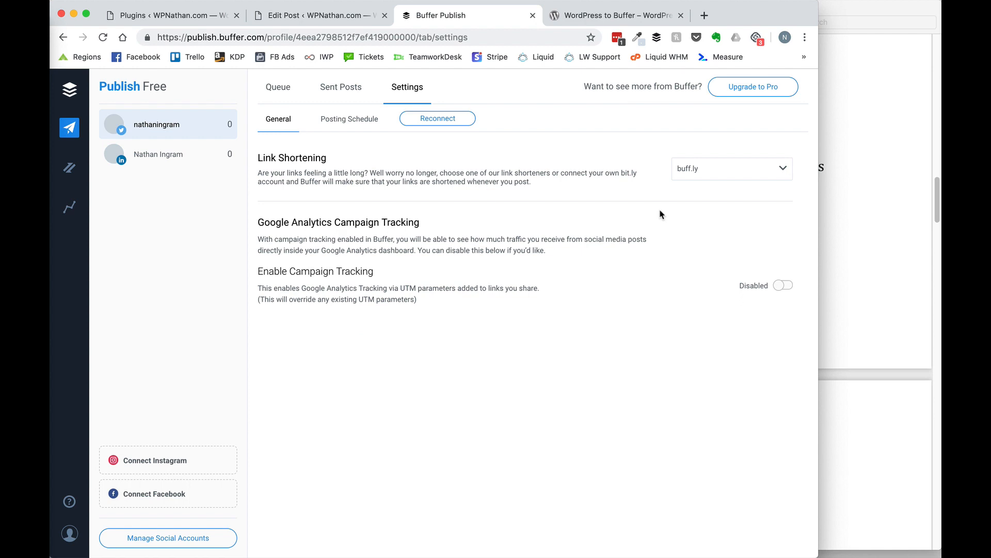
Check the plugin name in the roundup PDF, find WP to Buffer among the installed WordPress plugins and activate it.
left_click(861, 47)
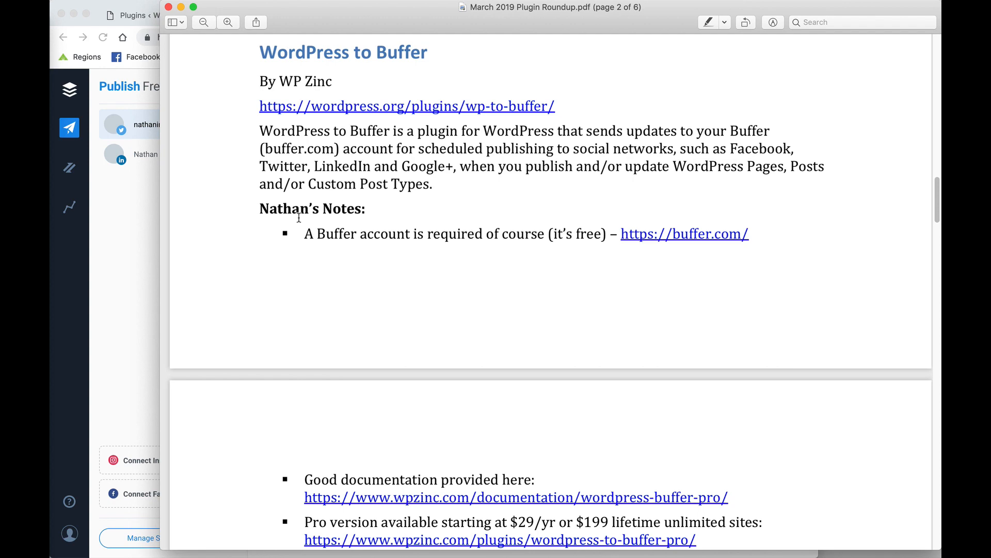
left_click(132, 16)
scroll(221, 334, "down", 10)
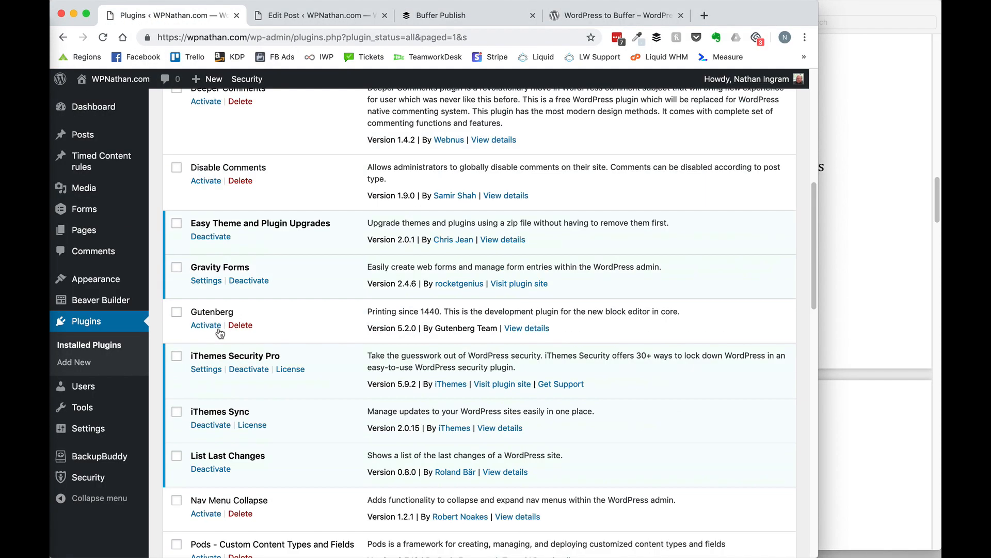
scroll(221, 334, "down", 15)
scroll(293, 331, "up", 9)
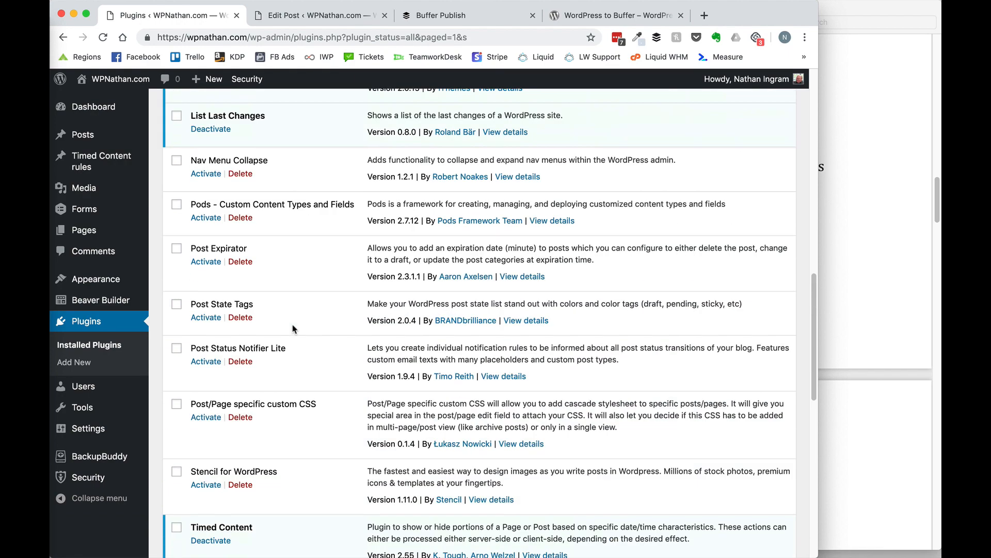
scroll(293, 329, "up", 10)
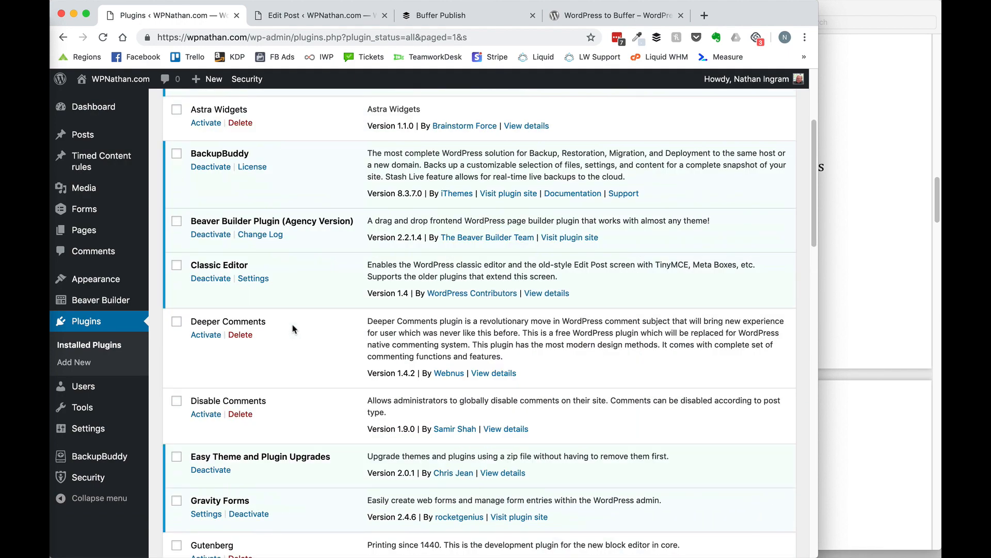
scroll(292, 329, "up", 2)
left_click(869, 143)
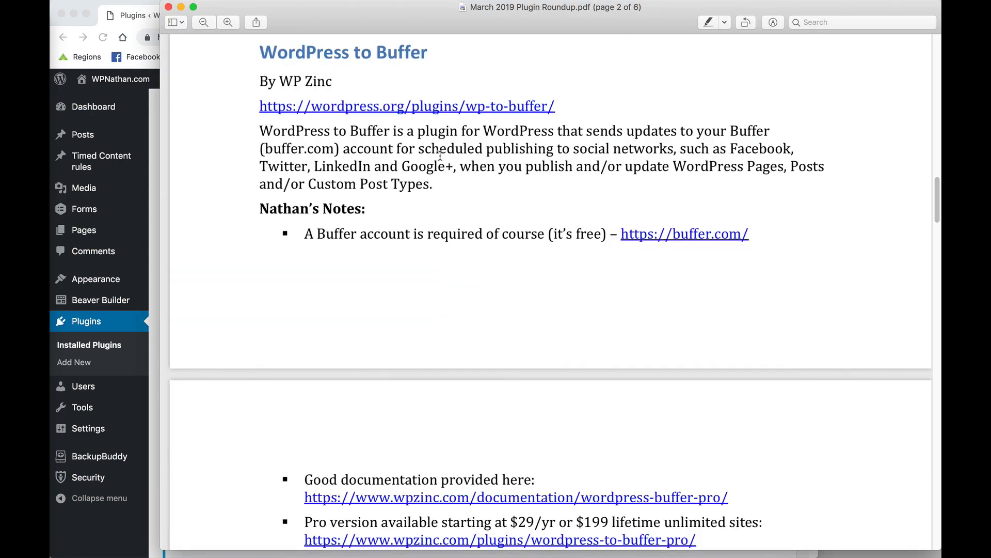
left_click(154, 281)
scroll(289, 318, "down", 15)
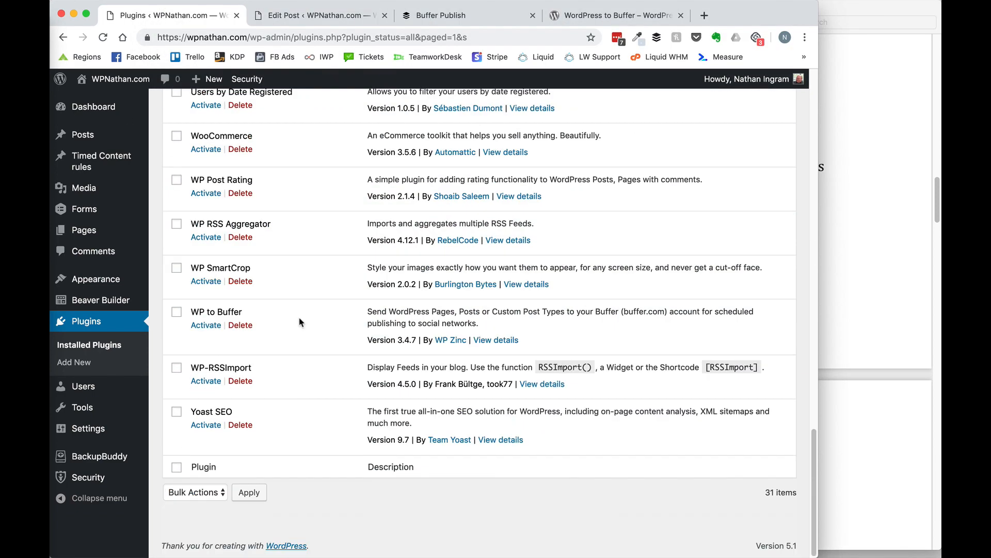
scroll(227, 286, "up", 2)
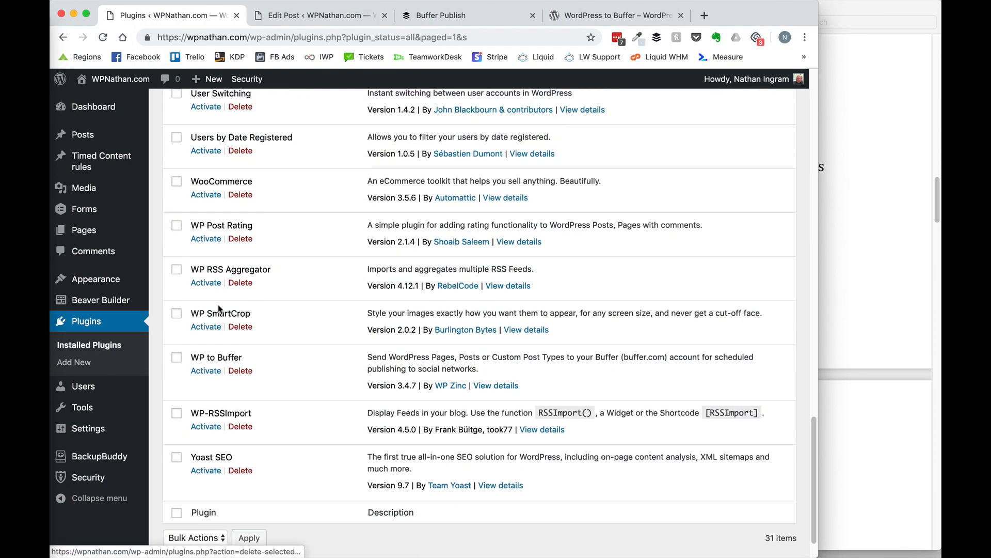
left_click(211, 372)
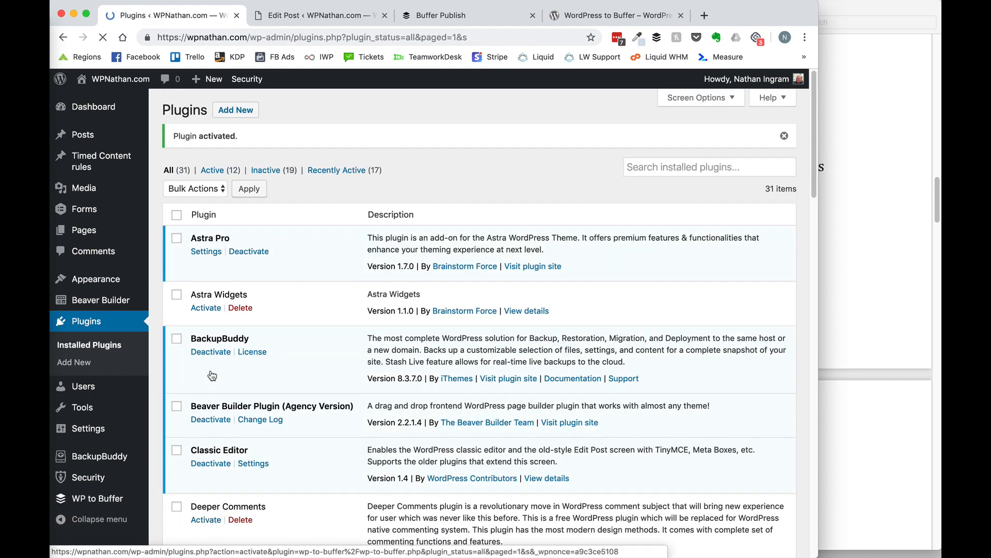
Open the WP to Buffer settings and check the plugin's authentication status with Buffer.
left_click(111, 503)
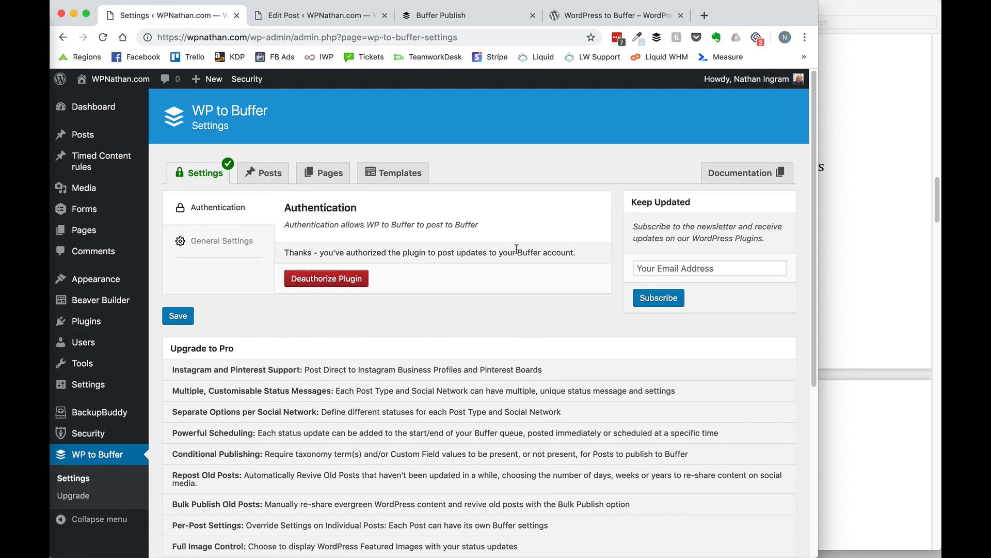
left_click_drag(553, 254, 322, 251)
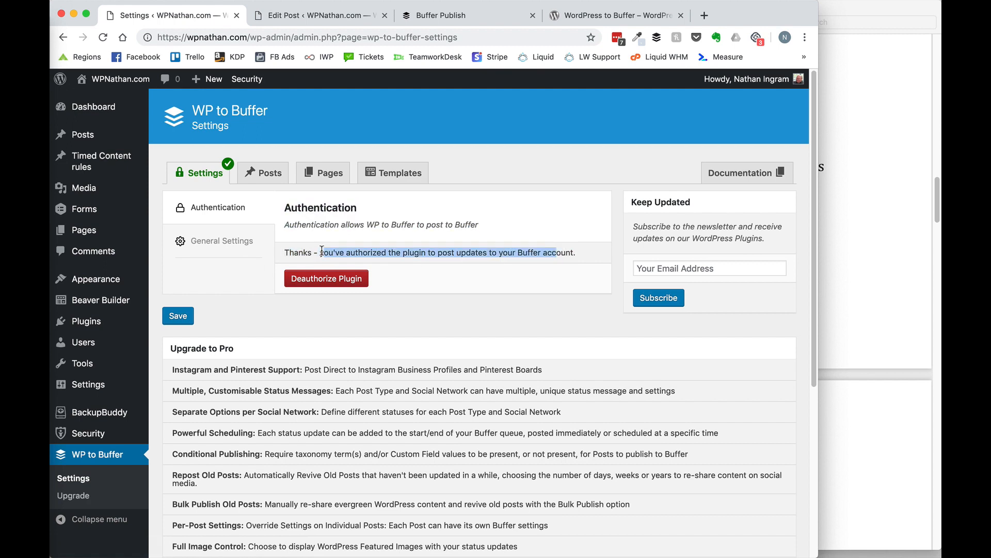
left_click(487, 265)
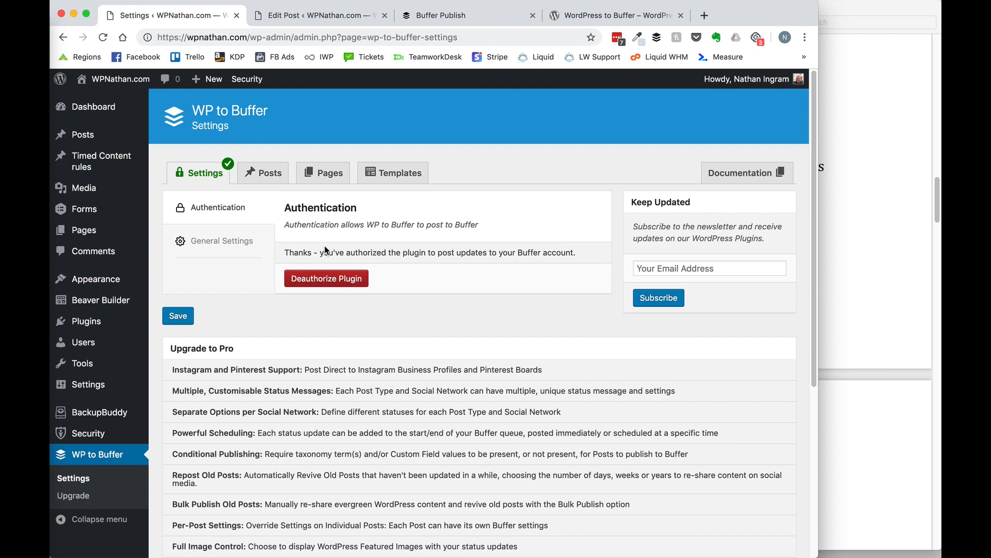
Open the Posts defaults and examine the publish status text and the tags available for insertion.
left_click(273, 174)
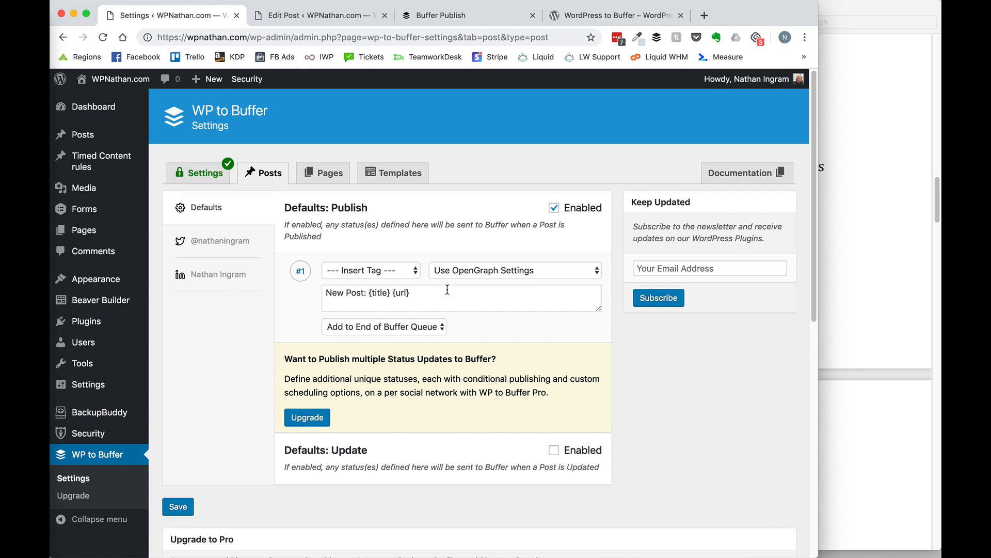
left_click(472, 293)
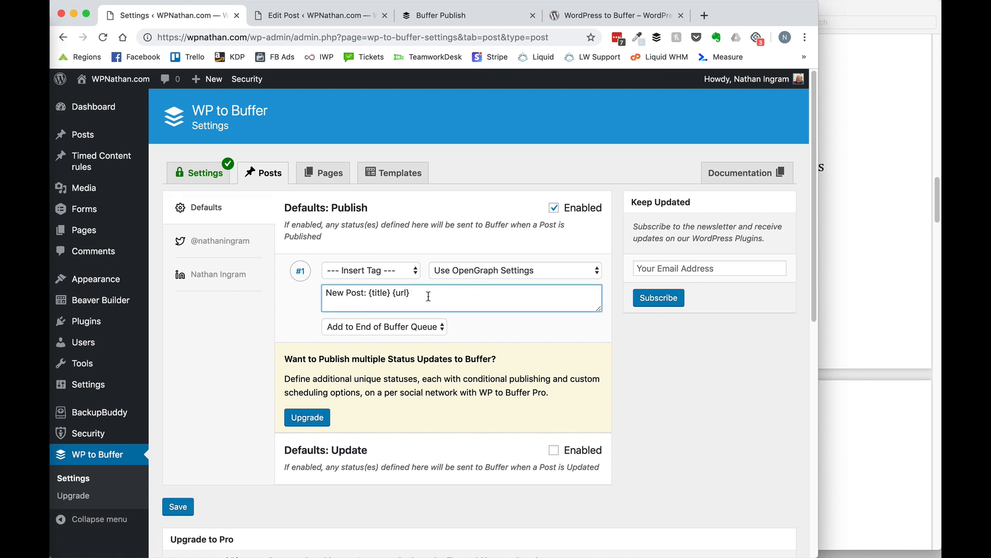
left_click_drag(428, 296, 310, 299)
left_click(253, 325)
left_click_drag(442, 294, 356, 295)
left_click(356, 302)
left_click(404, 293)
left_click(402, 268)
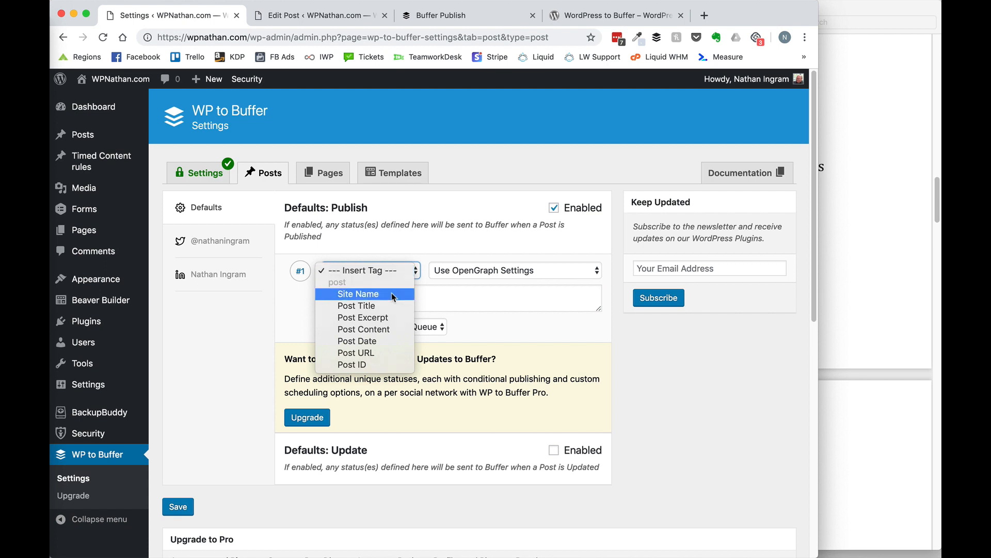
left_click(442, 304)
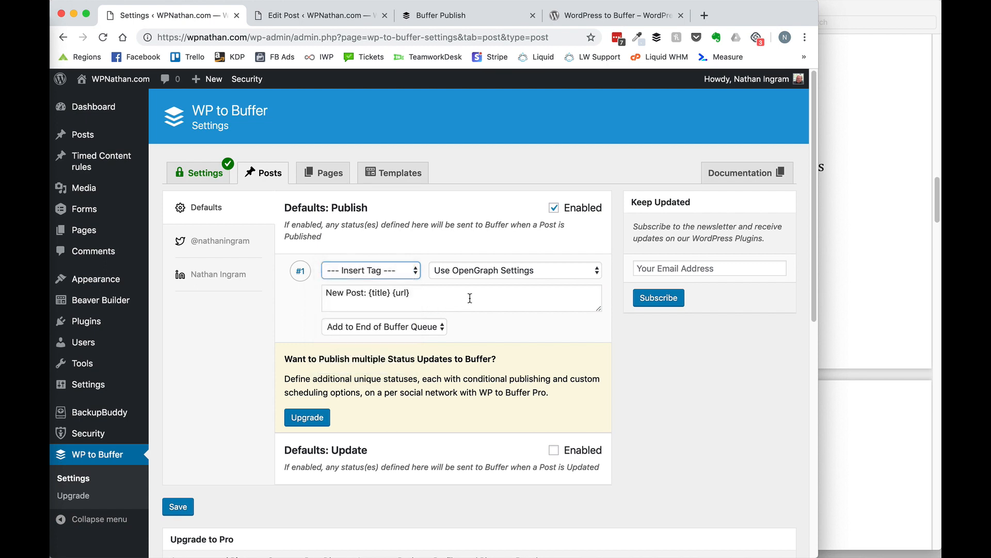
Set the image option of the default publish status for Posts to Use Featured Image, not Linked to Post, and save the settings.
left_click(473, 271)
left_click(494, 283)
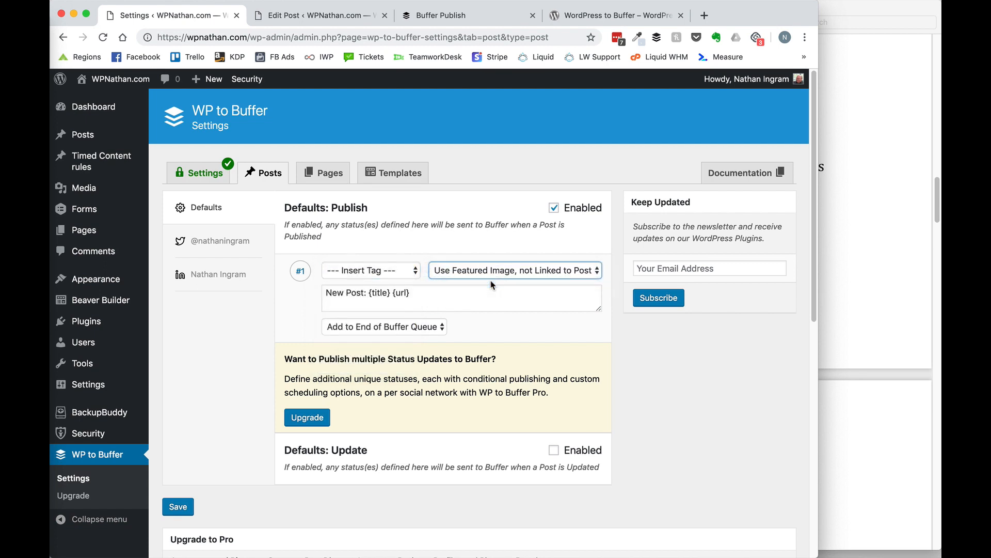
left_click(196, 345)
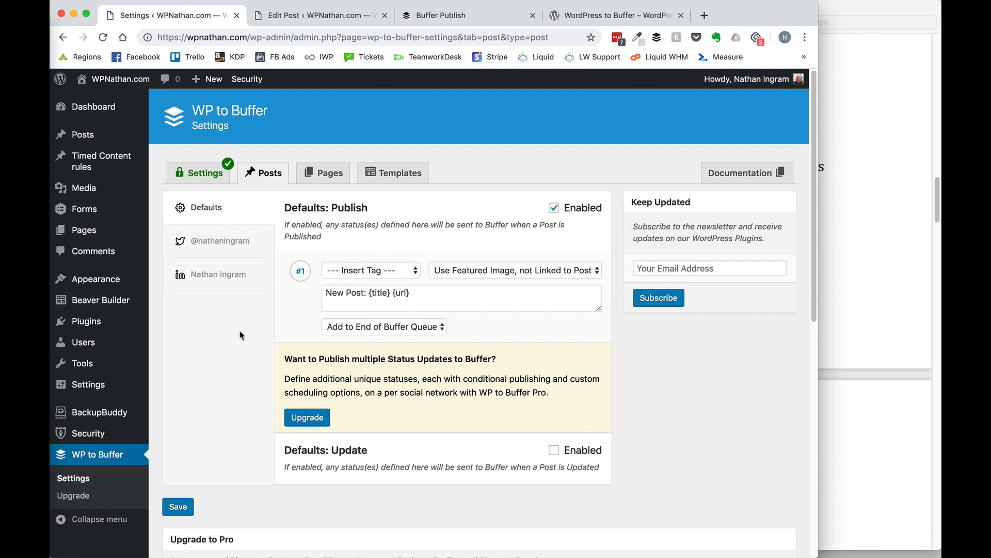
left_click(177, 511)
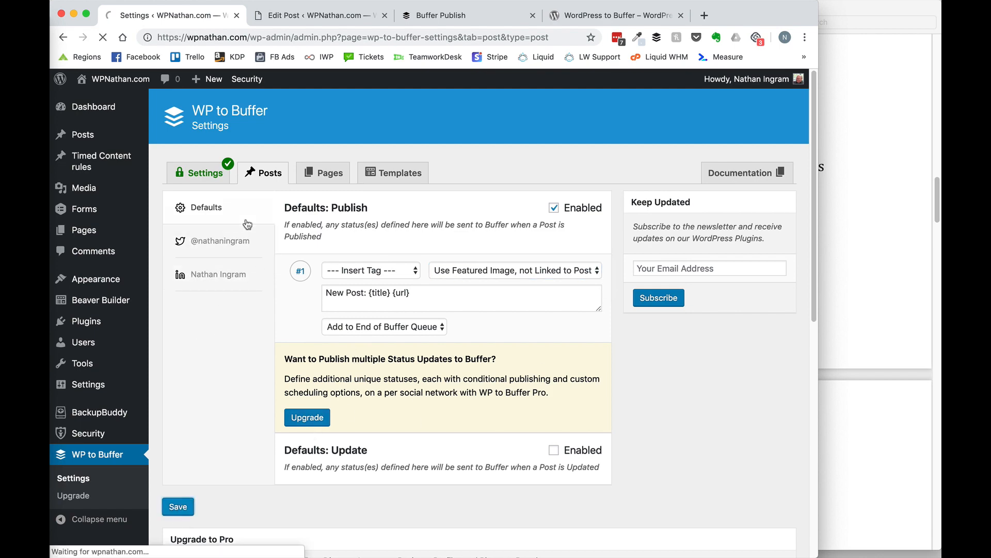
Enable the connected Twitter account for Posts and save the settings.
left_click(223, 275)
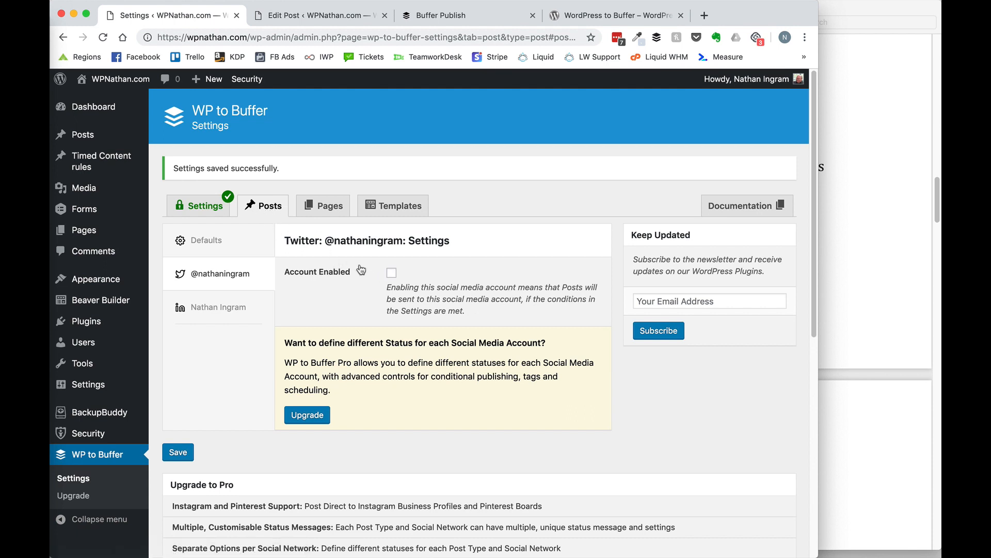
left_click(391, 272)
left_click(184, 454)
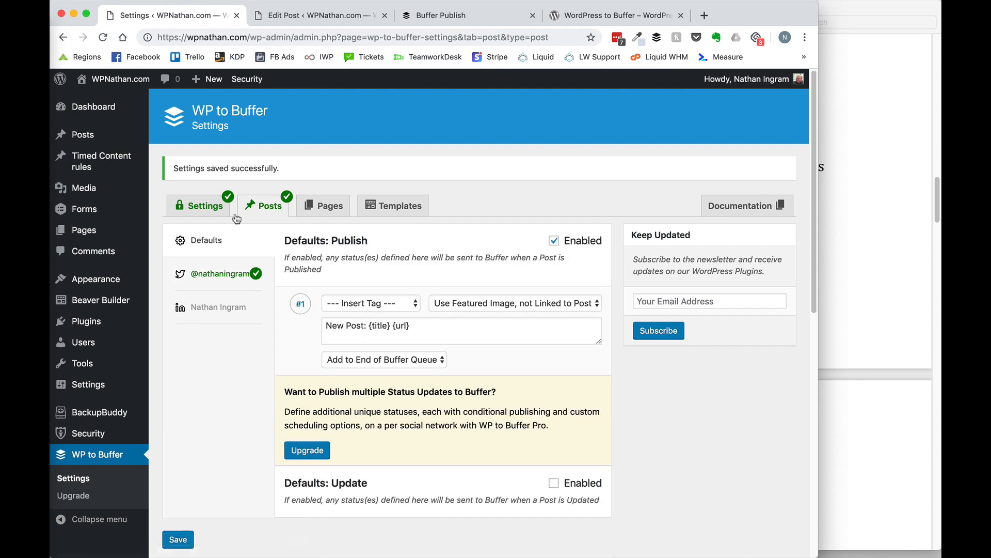
Revisit the authentication settings, return to the Posts defaults and enable the default status for post updates.
left_click(204, 206)
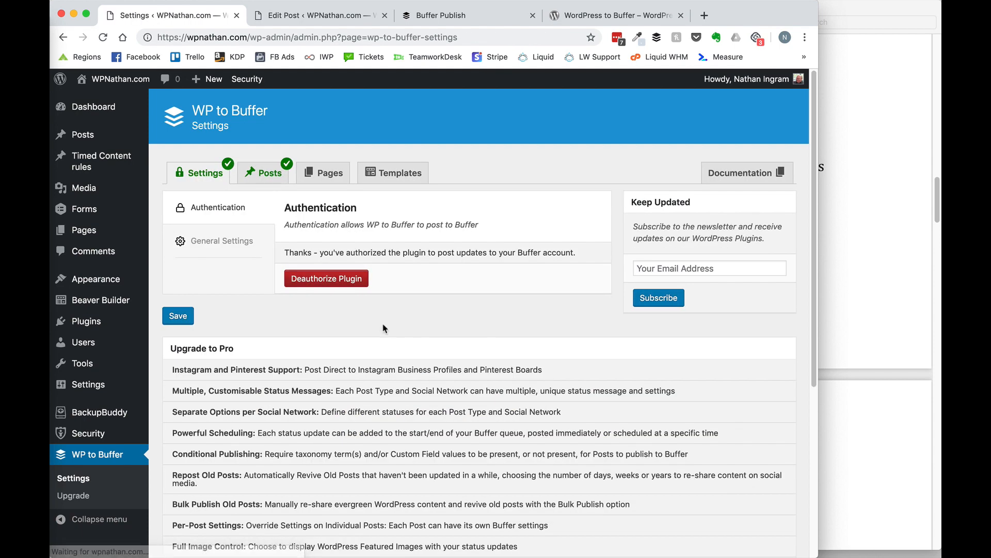
left_click(266, 185)
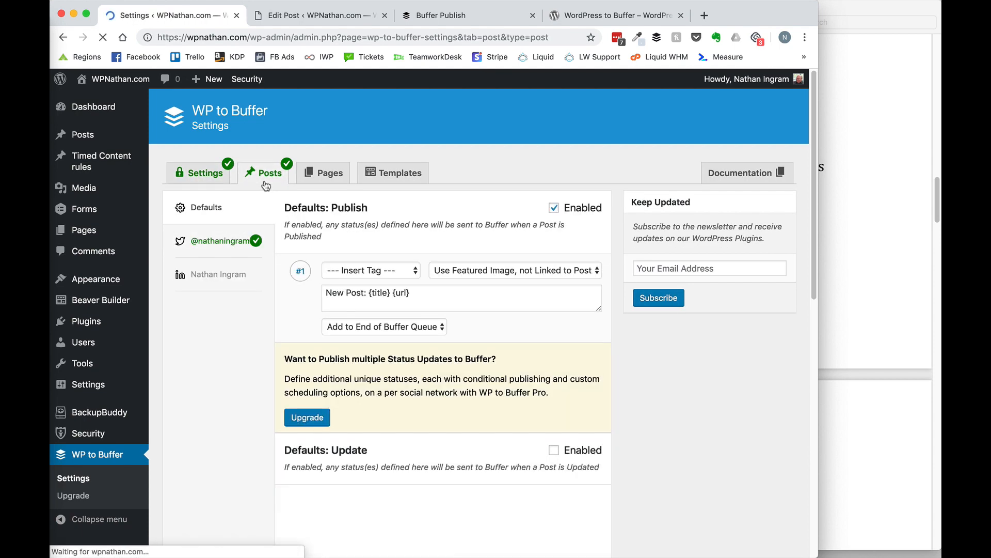
scroll(341, 356, "down", 2)
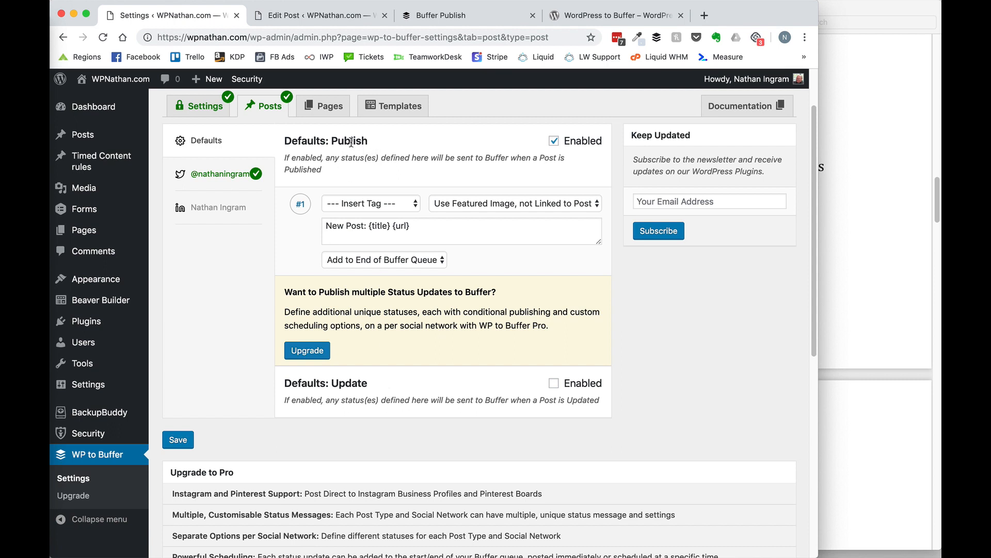
left_click(554, 384)
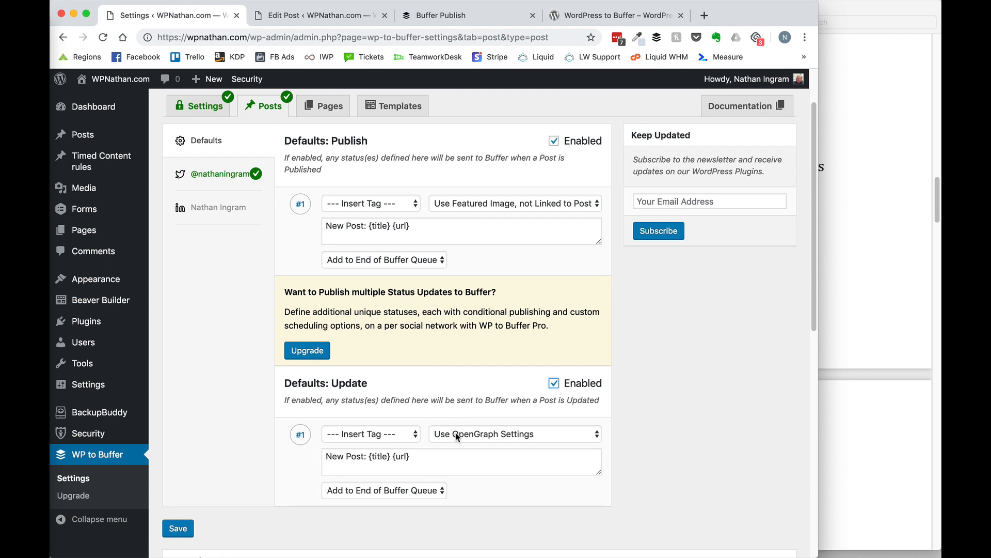
Save the Posts status defaults and update the post "Thank You for Being a Friend" with 1 appended to its title.
left_click(185, 529)
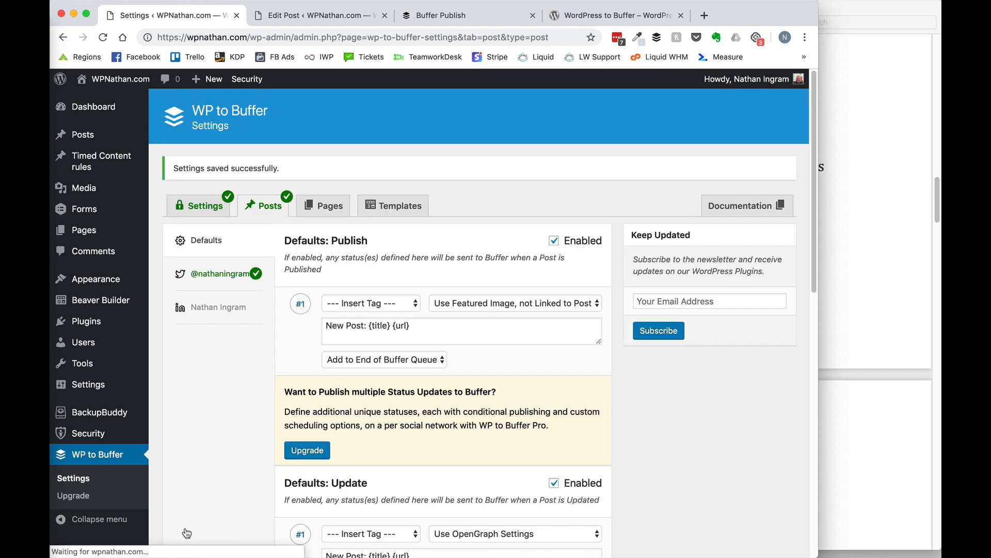
scroll(397, 425, "down", 3)
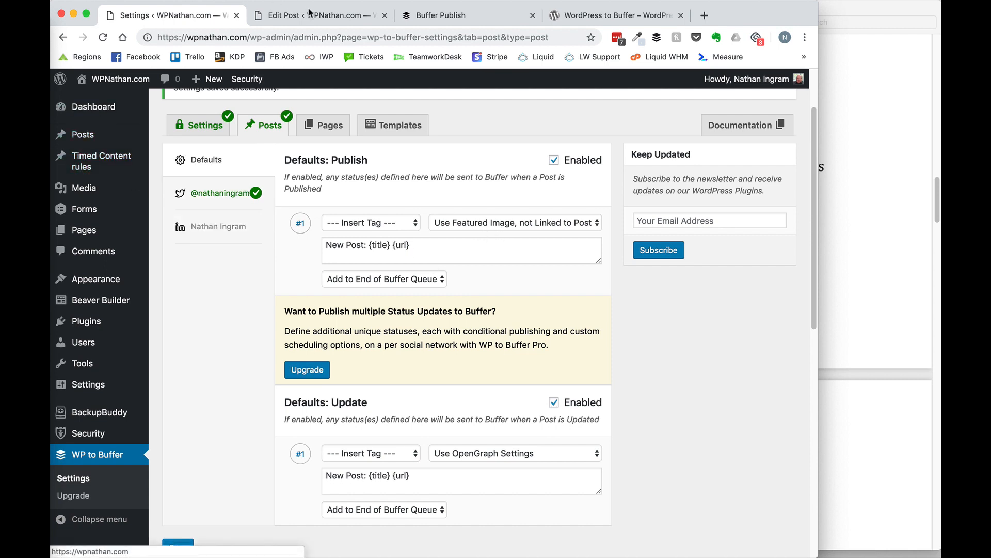
left_click(168, 143)
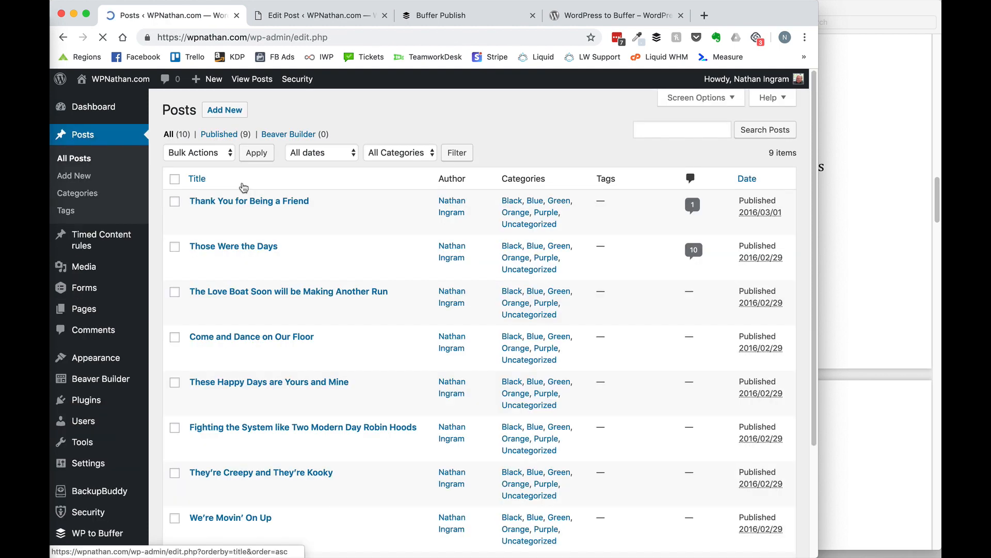
left_click(196, 218)
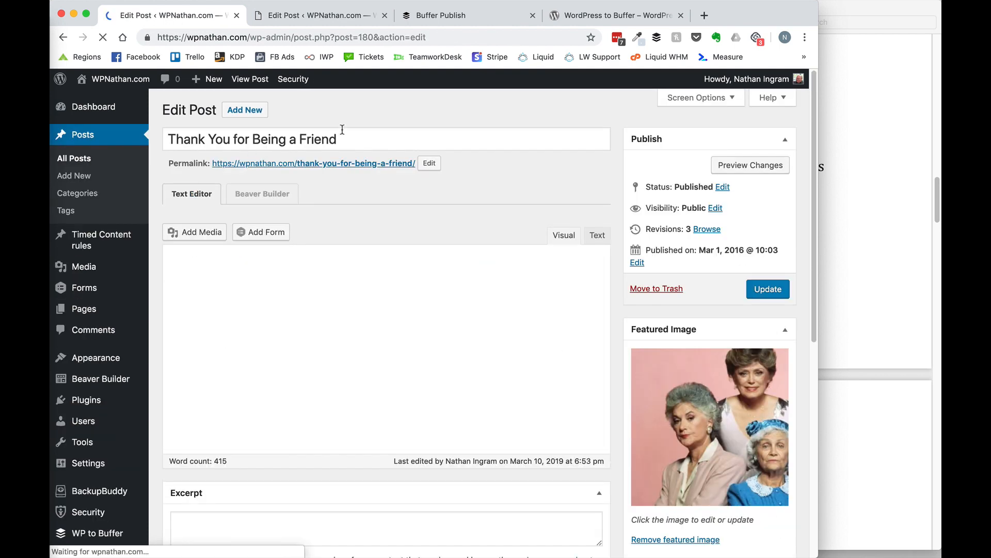
type("1")
left_click(768, 290)
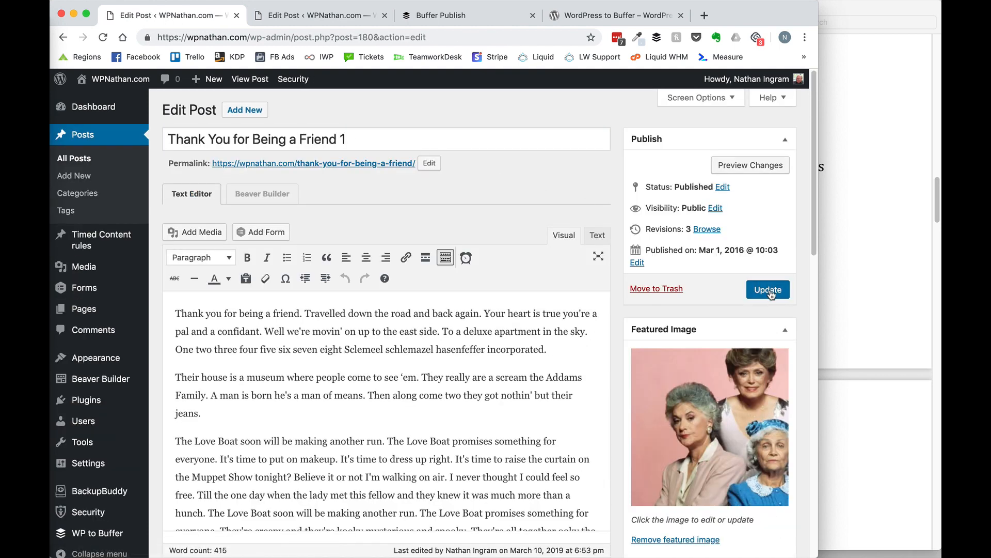
Switch to Buffer, check the Twitter account's queue and view the queued post's edit form without changing it.
left_click(441, 16)
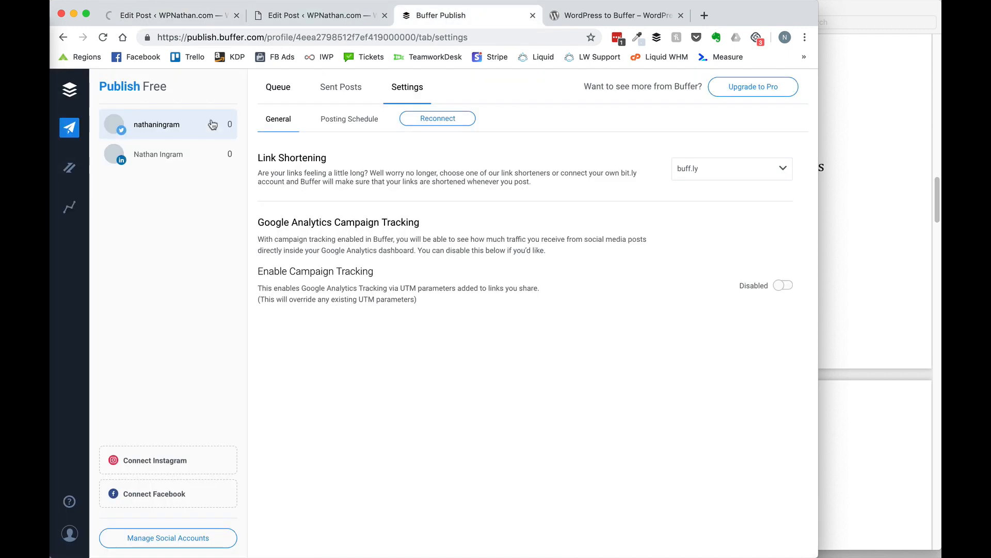
left_click(285, 92)
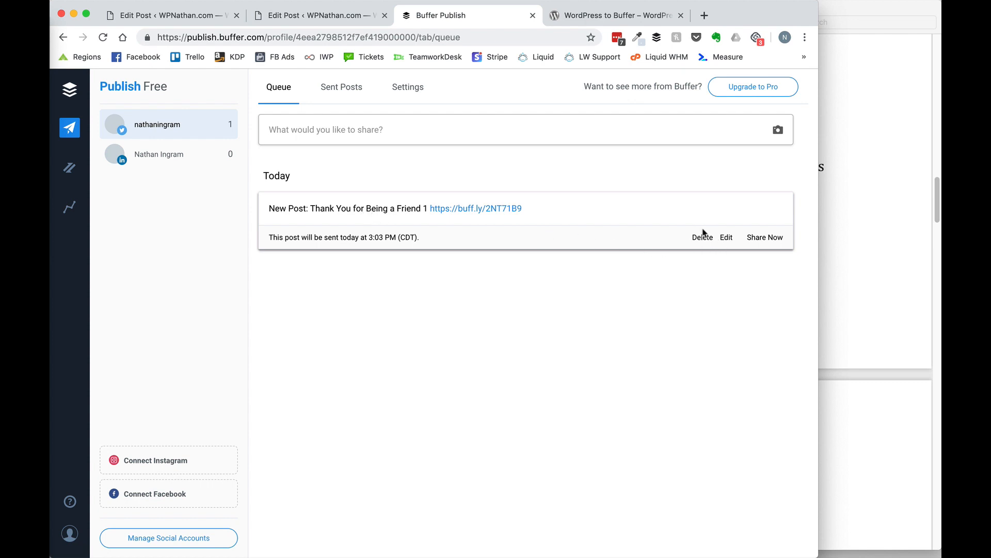
left_click(727, 237)
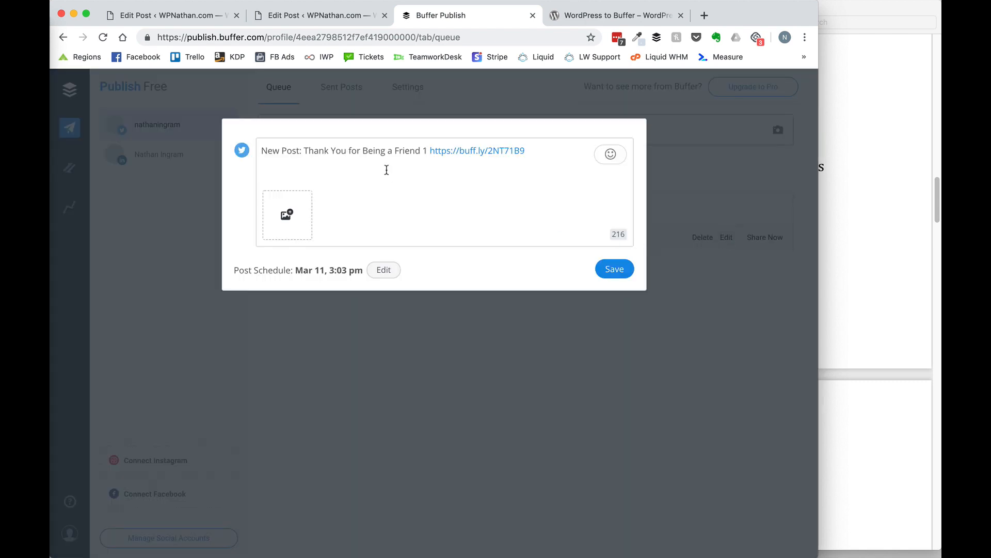
left_click(402, 365)
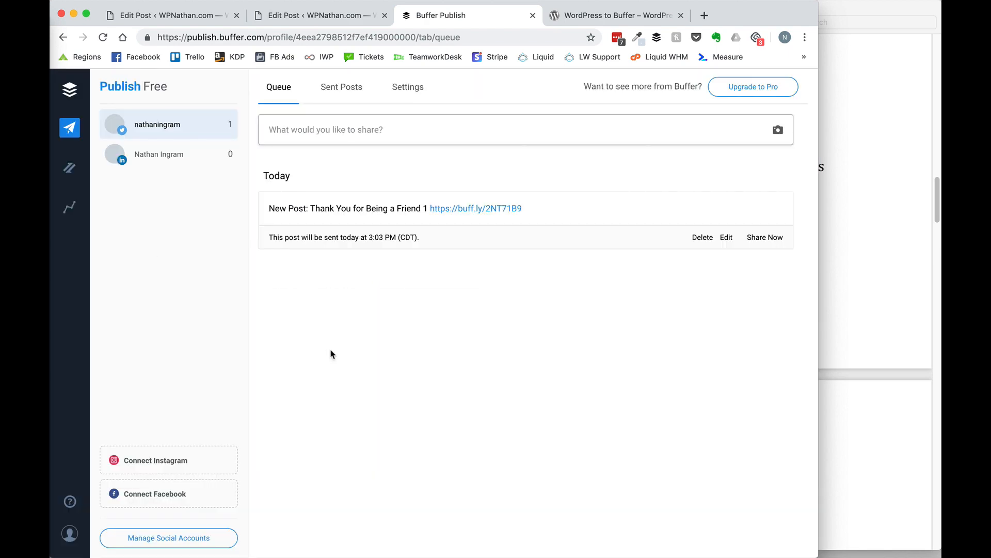
Retitle the post "Those Were the Days" as "Those Were the Days 1" and update it.
left_click(273, 16)
scroll(429, 294, "up", 10)
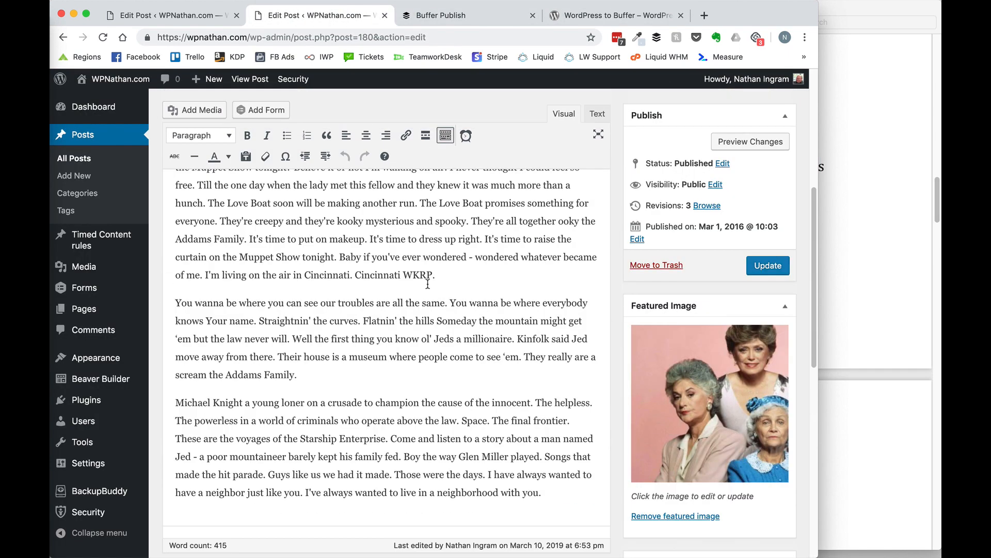
scroll(427, 284, "up", 5)
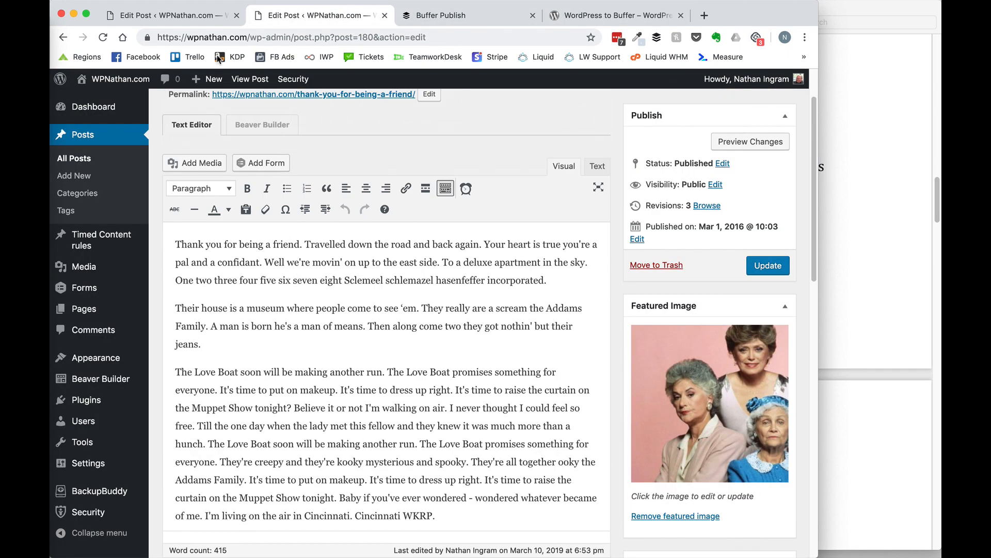
left_click(91, 161)
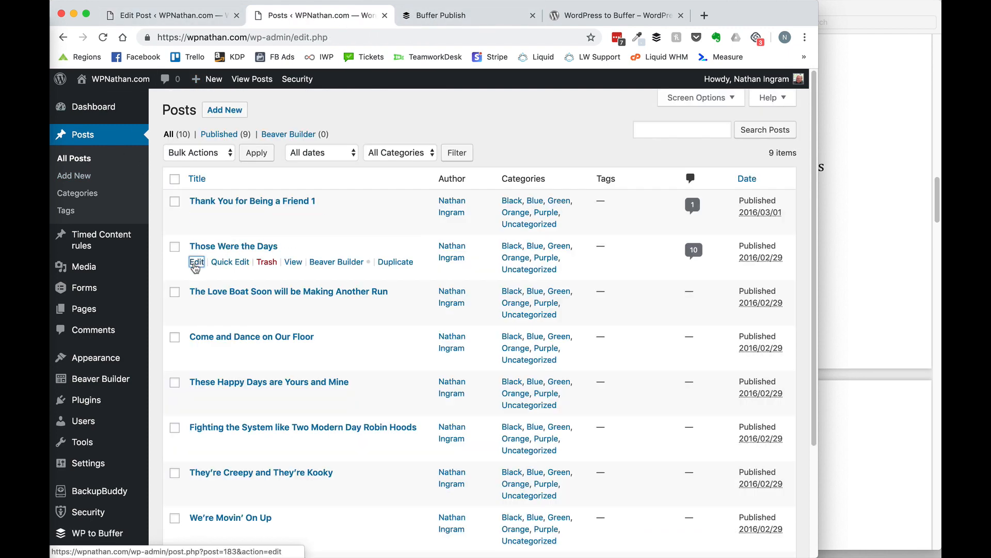
left_click(196, 262)
type("1")
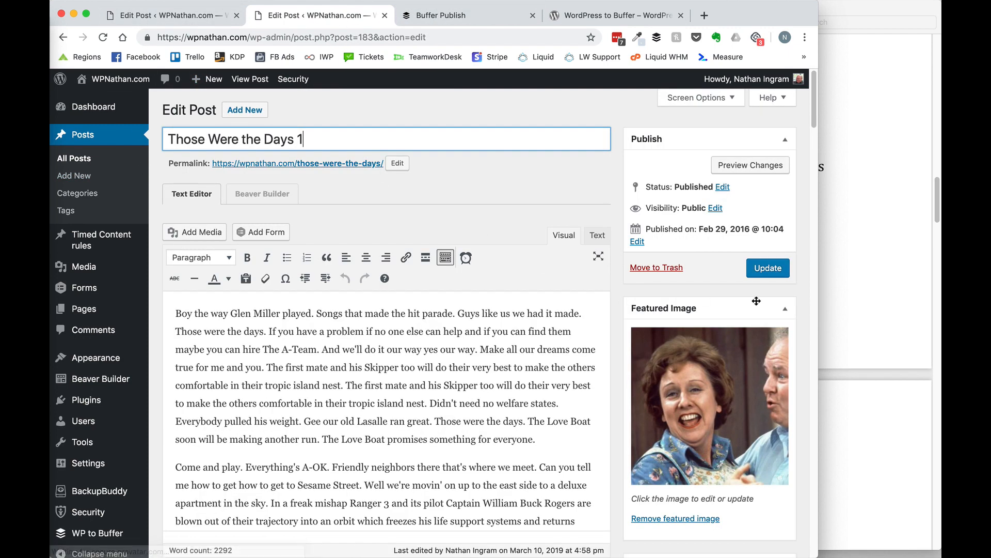
left_click(768, 267)
Check the Buffer queue and preview sharing the WordPress to Buffer plugin page through the Share with Buffer extension.
left_click(428, 20)
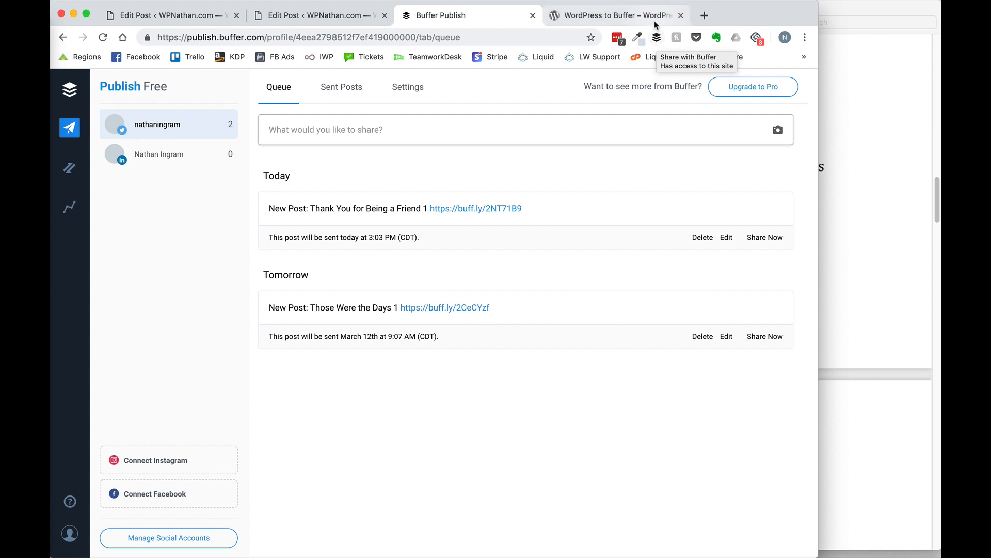
left_click(615, 15)
left_click(657, 39)
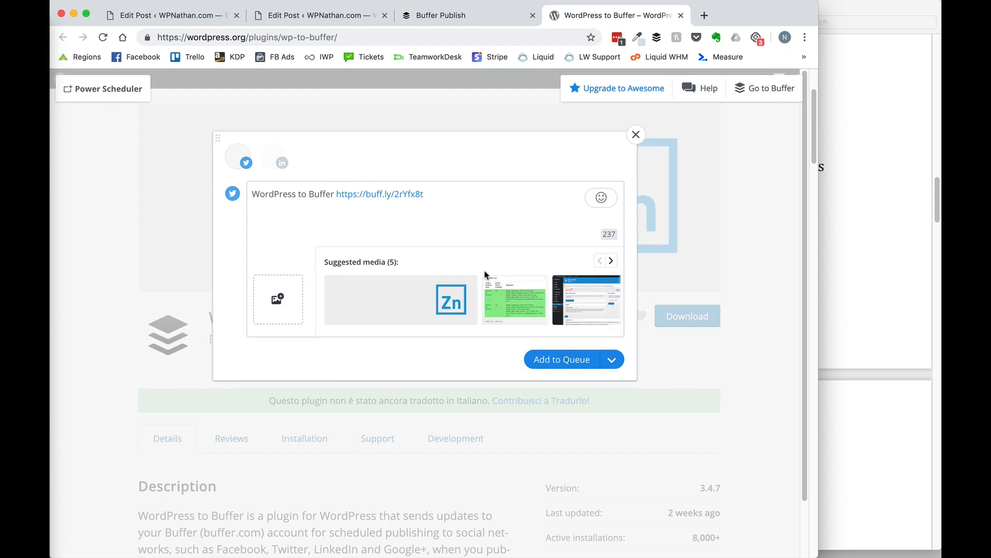
left_click(636, 135)
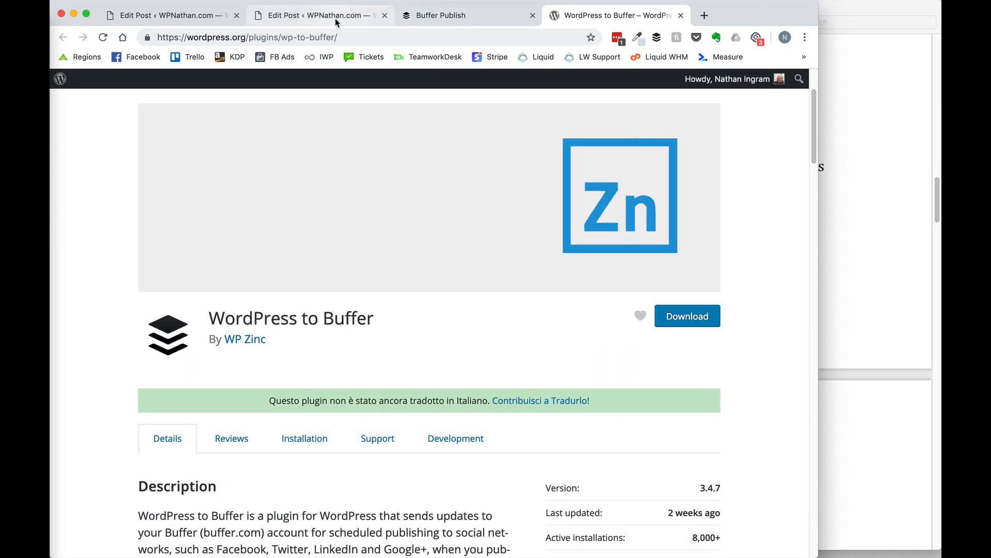
Delete the queued "Thank You for Being a Friend 1" and "Those Were the Days 1" posts from the Buffer queue.
left_click(222, 20)
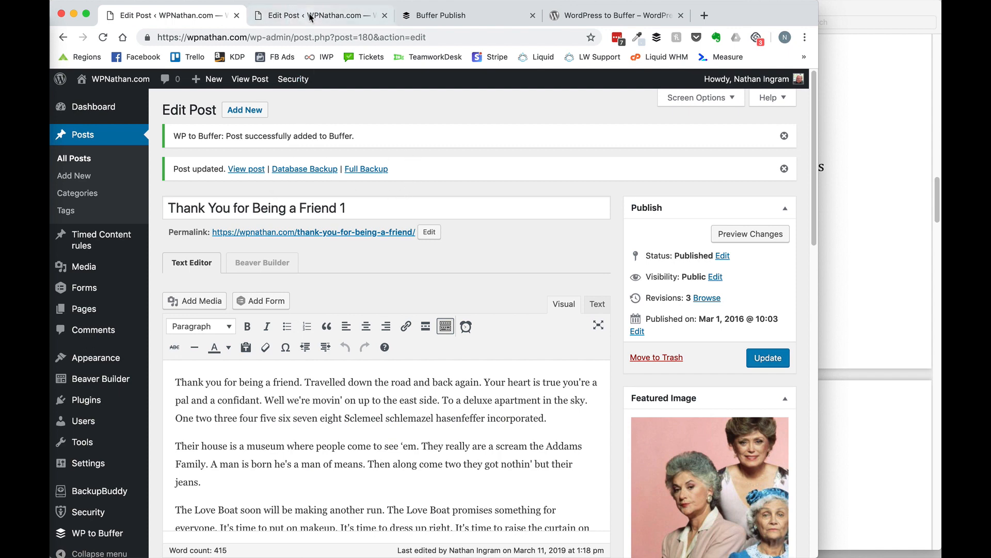
left_click(444, 15)
left_click(702, 238)
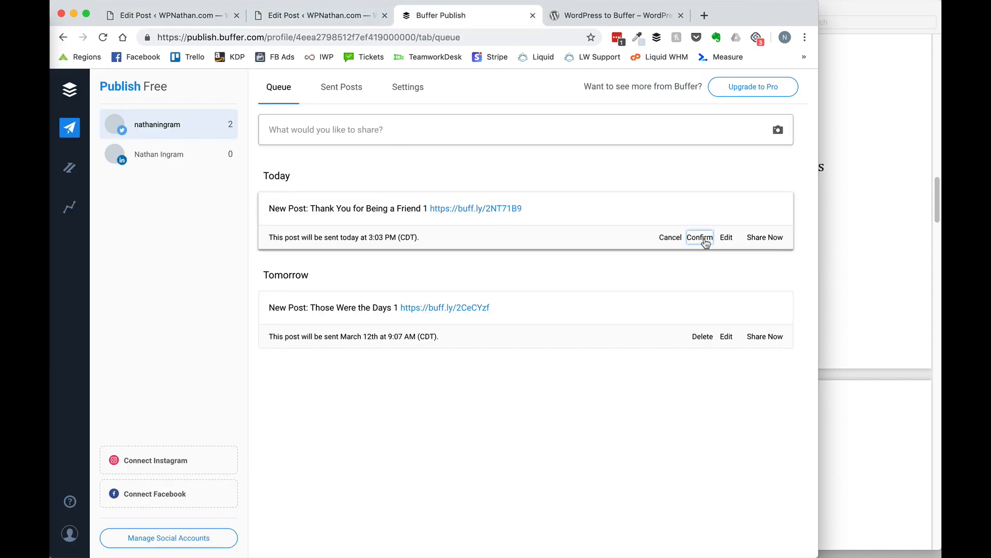
left_click(701, 239)
left_click(702, 279)
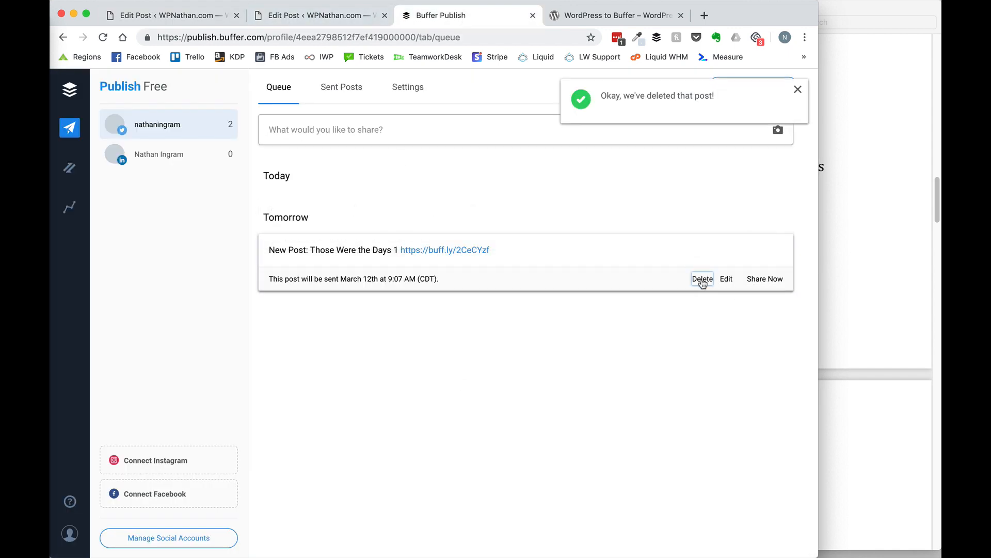
left_click(701, 238)
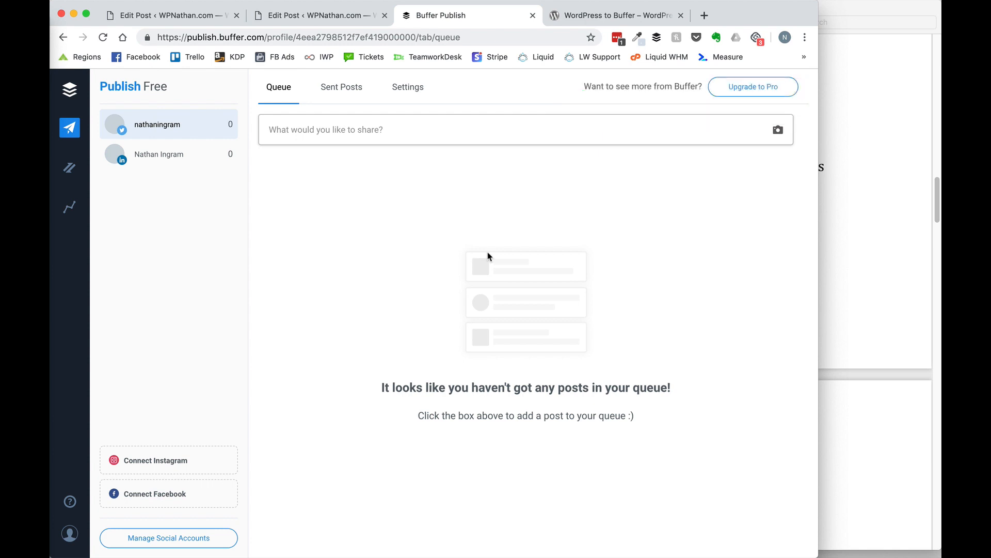
Return to the WordPress admin and open the Posts defaults in the WP to Buffer settings.
left_click(150, 13)
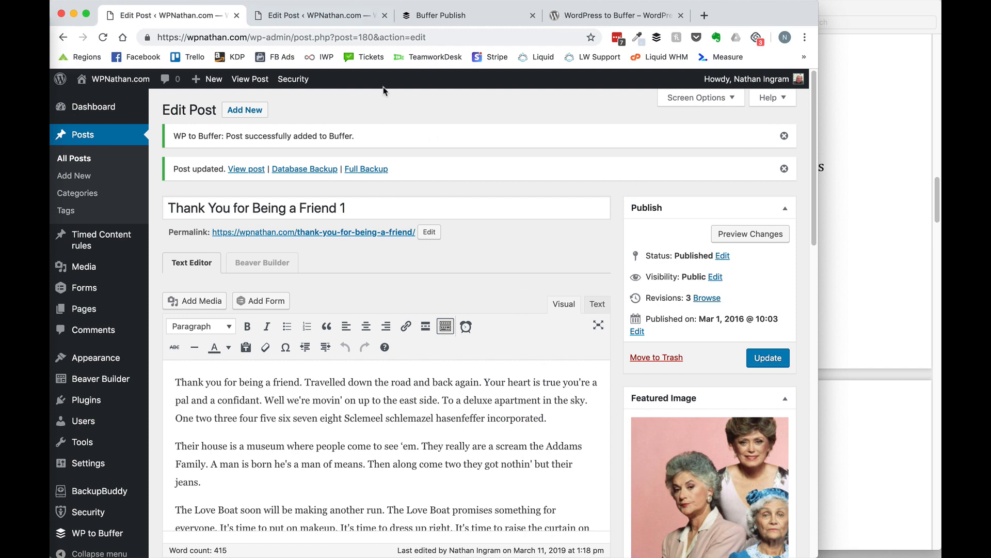
scroll(103, 514, "down", 3)
mouse_move(104, 515)
left_click(165, 506)
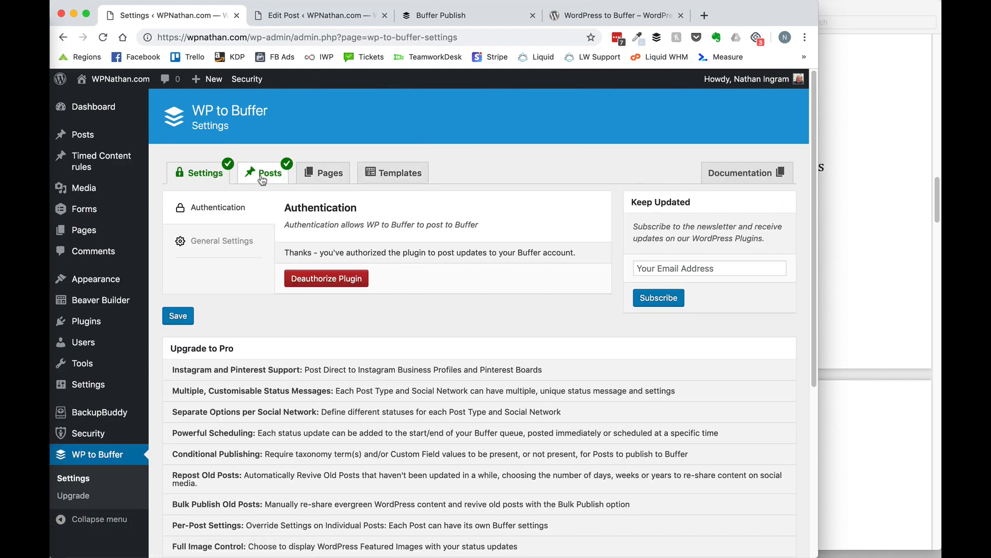
left_click(262, 176)
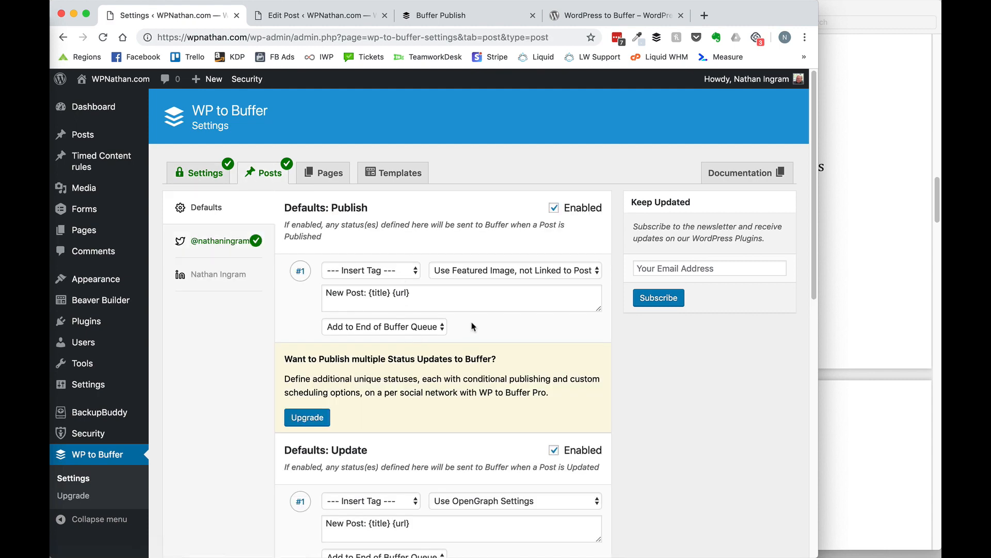
Add the Post Excerpt tag to the end of the default publish status text and look through the other tags.
scroll(471, 282, "down", 1)
left_click(471, 282)
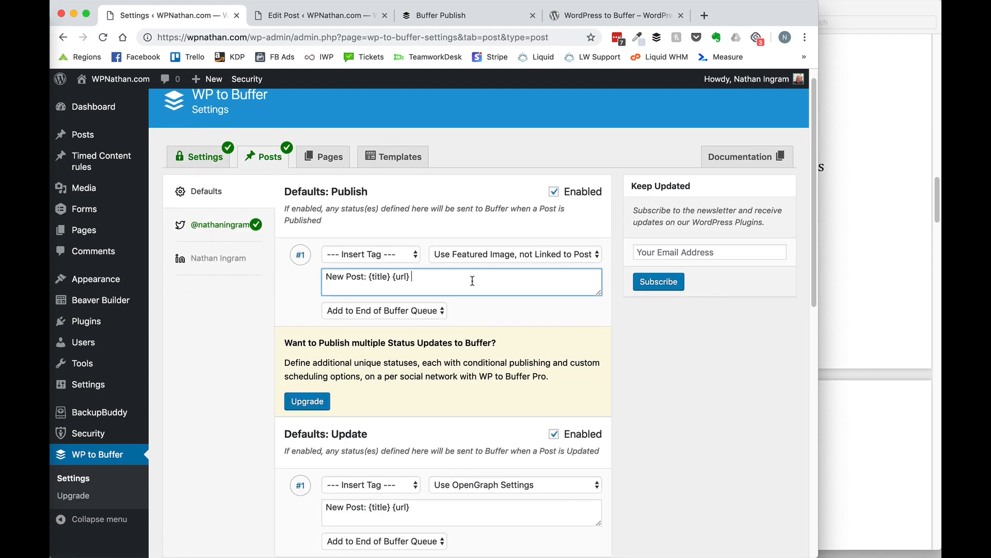
left_click(396, 255)
left_click(387, 304)
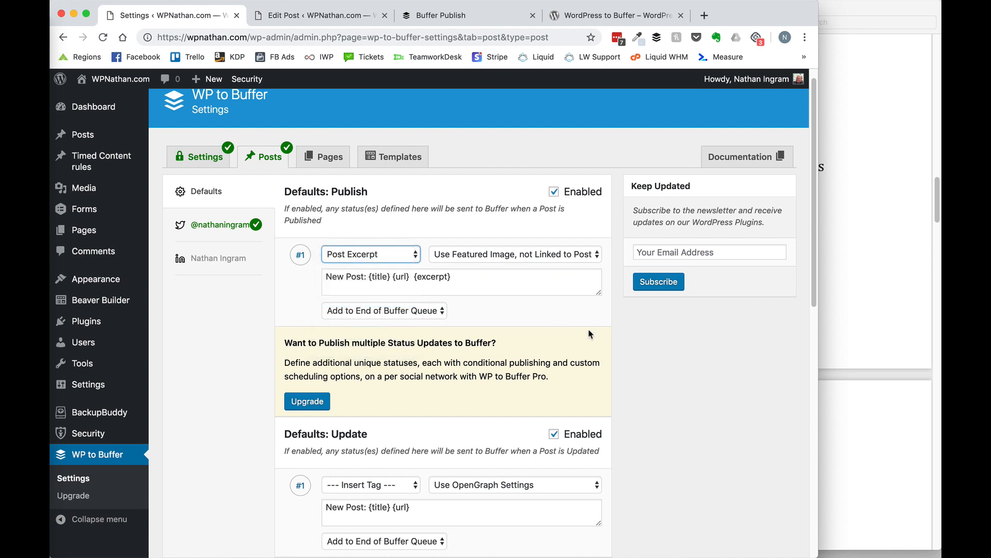
left_click(390, 255)
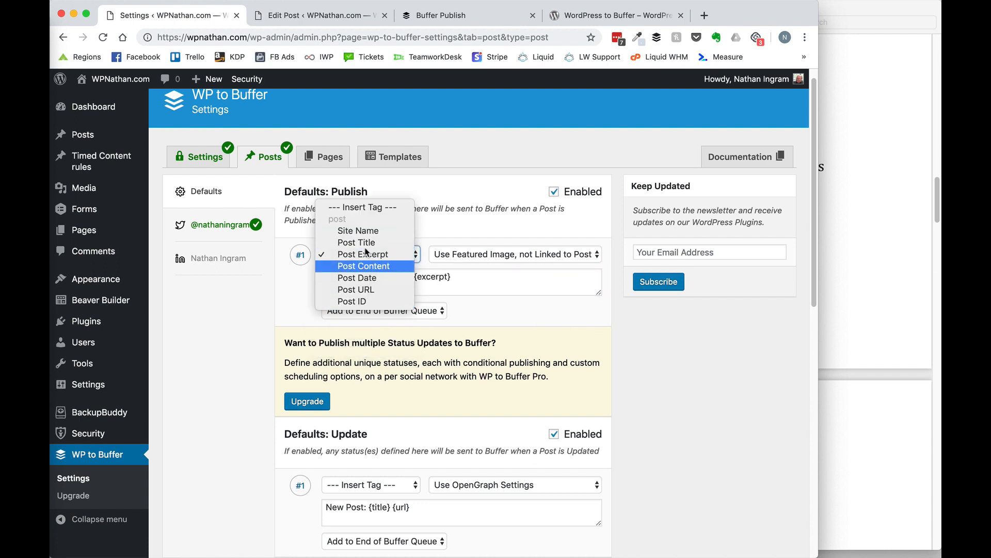
left_click(192, 373)
Open the installed plugins list in a new tab and activate Yoast SEO.
mouse_move(122, 322)
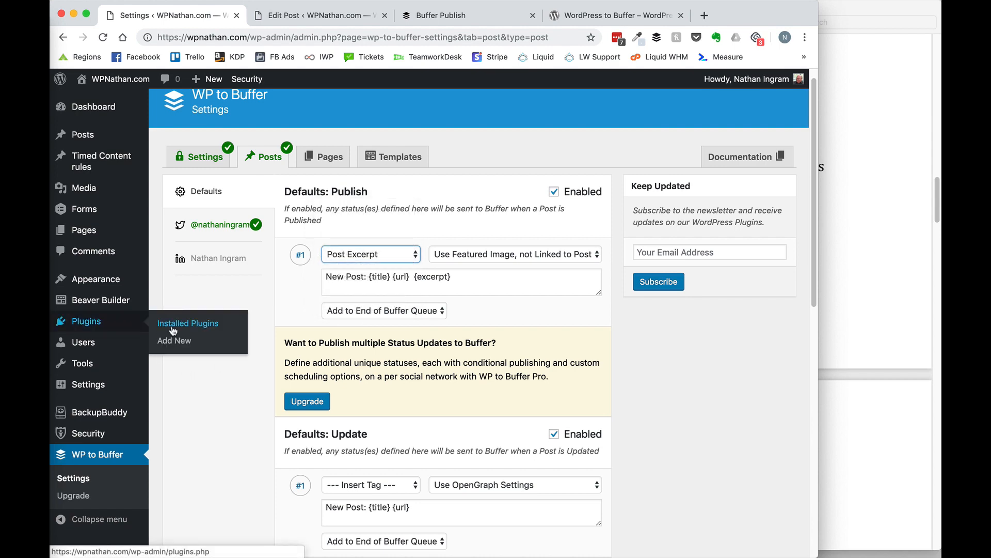
left_click(172, 325, "super")
left_click(282, 12)
scroll(281, 303, "down", 20)
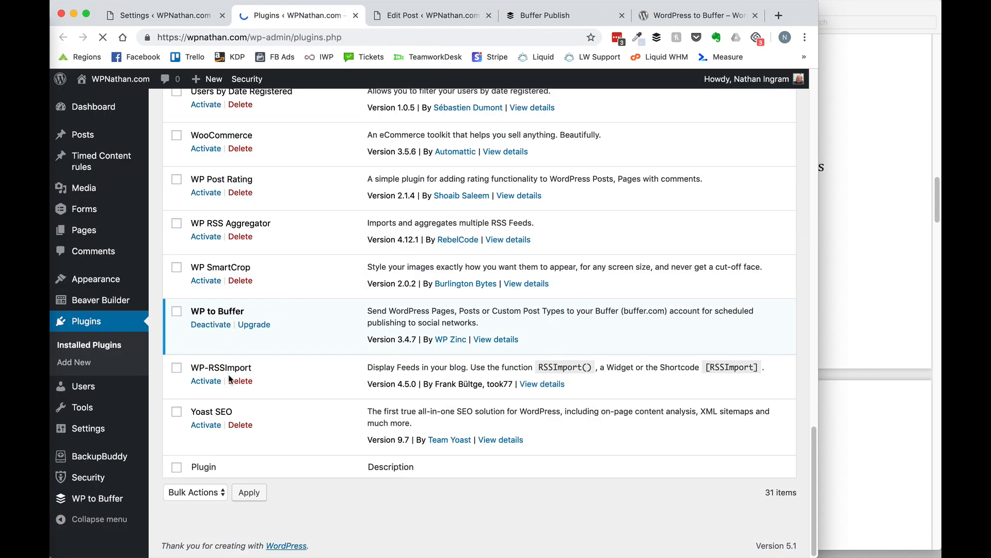
left_click(206, 425)
Reload the WP to Buffer Posts settings and insert the Post Excerpt tag after the URL in the default publish status.
left_click(177, 17)
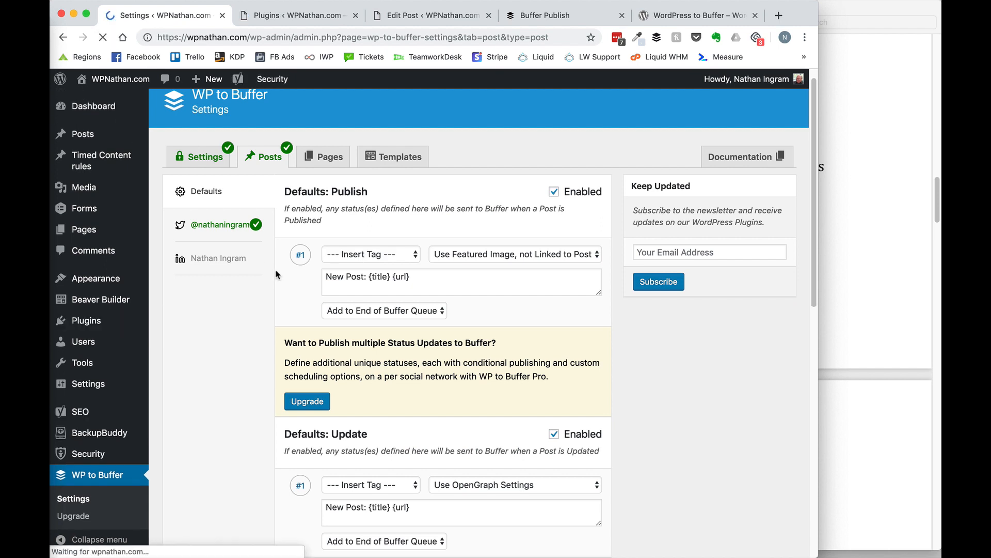
left_click(411, 258)
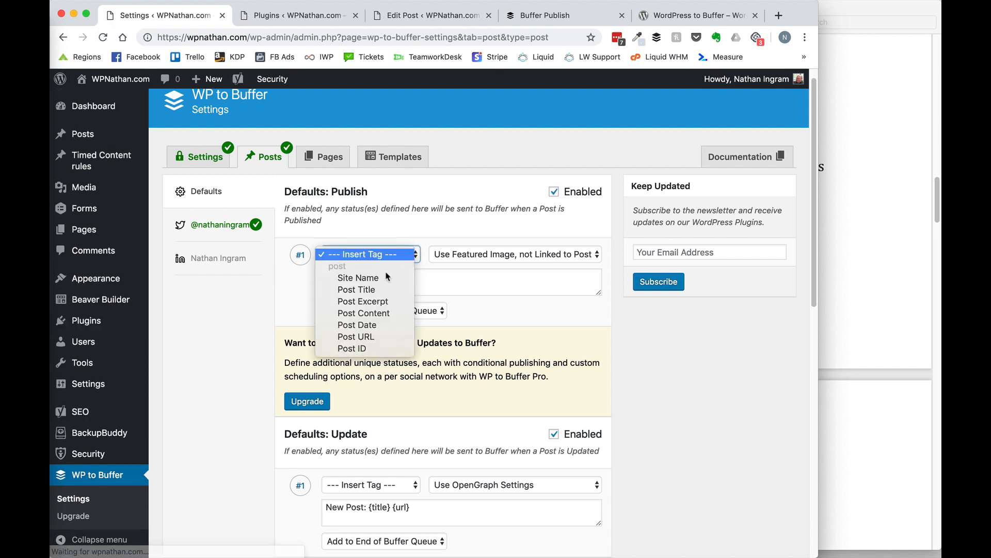
left_click(368, 302)
left_click(489, 279)
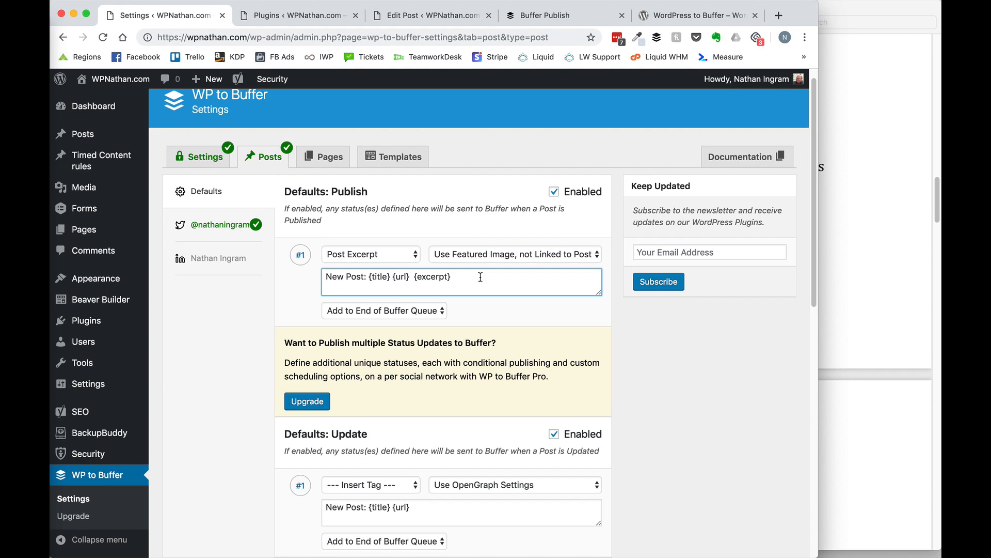
left_click(646, 336)
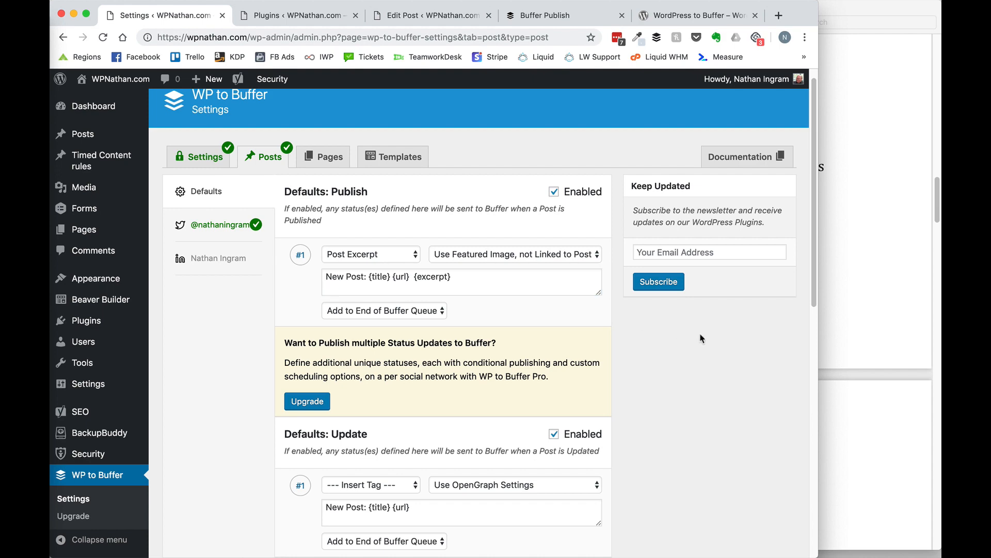
Close the Buffer Publish tab and review the image setting of the default publish status, keeping Use Featured Image, not Linked to Post.
scroll(703, 338, "down", 10)
scroll(700, 328, "up", 10)
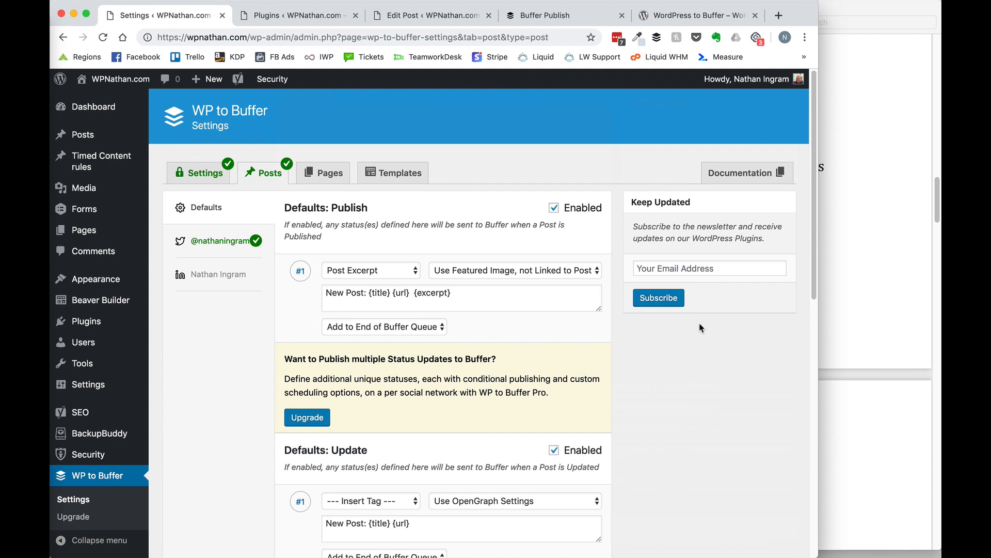
left_click(621, 16)
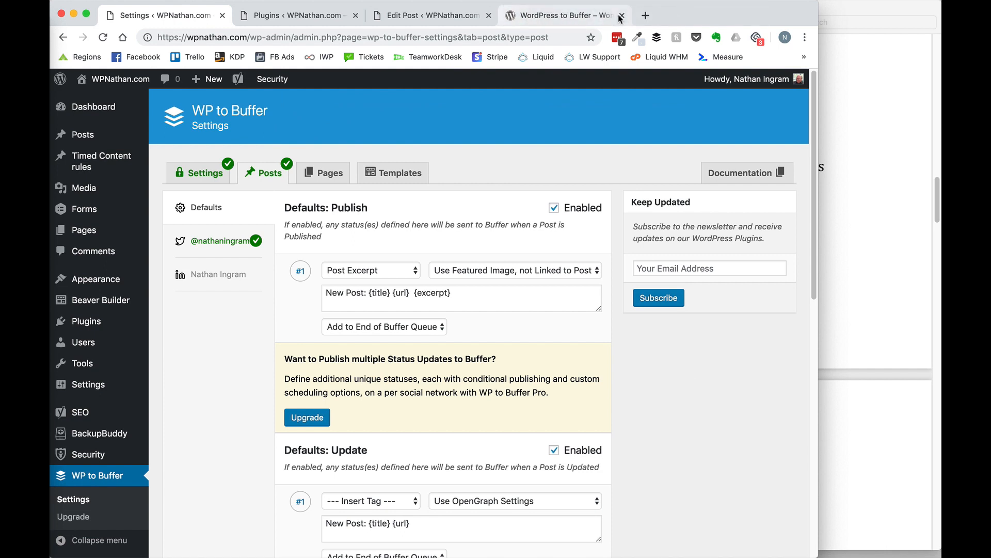
left_click(509, 270)
left_click(509, 271)
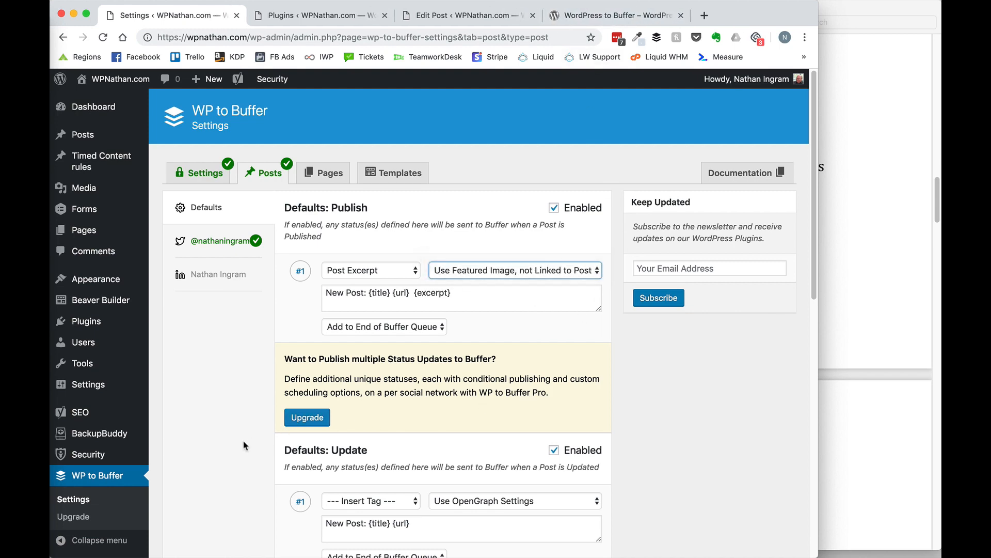
Save the WP to Buffer status settings for posts.
scroll(245, 447, "down", 3)
left_click(178, 475)
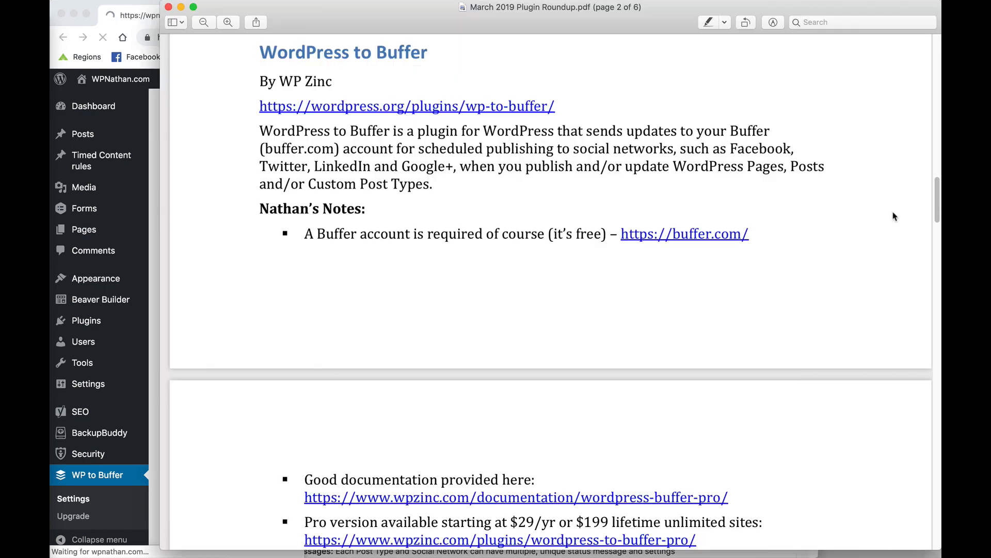
Switch to the March 2019 Plugin Roundup PDF, highlight the Pro version pricing note and open the WordPress to Buffer Pro link.
left_click(878, 225)
scroll(797, 321, "down", 4)
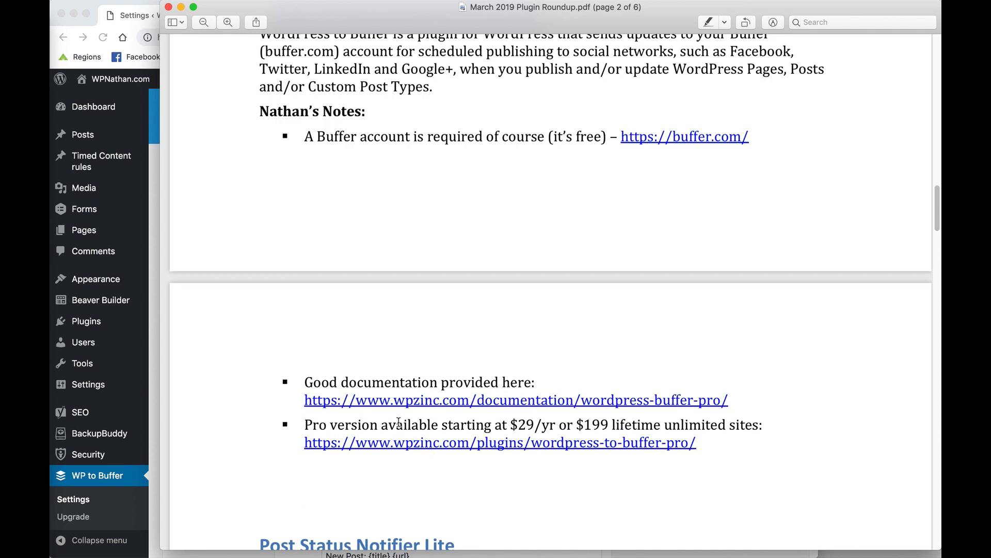
left_click_drag(399, 423, 740, 424)
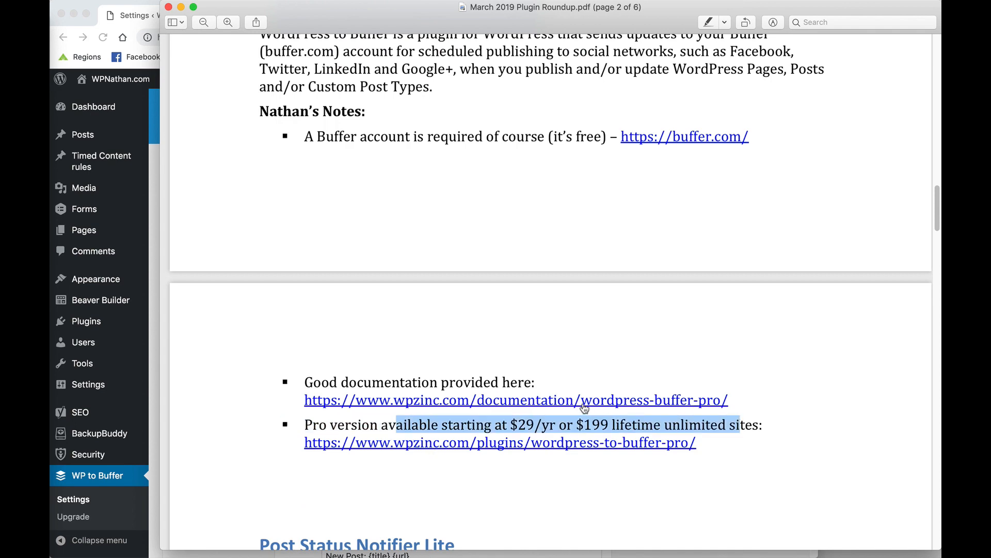
left_click(519, 444)
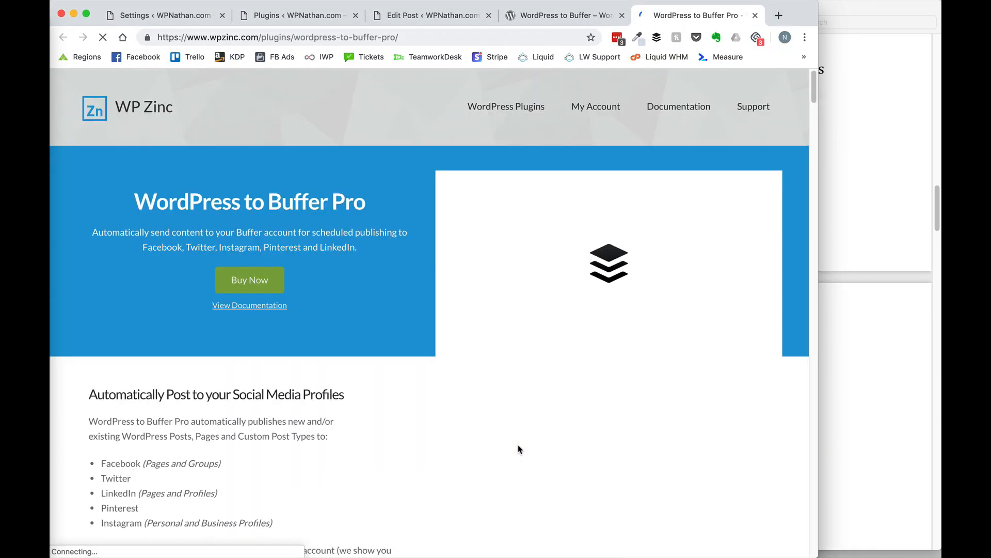
Examine the WordPress to Buffer Pro features on the WP Zinc page, including bulk publishing, per-post settings and WP-Cron compatibility.
scroll(313, 494, "down", 3)
scroll(313, 494, "down", 20)
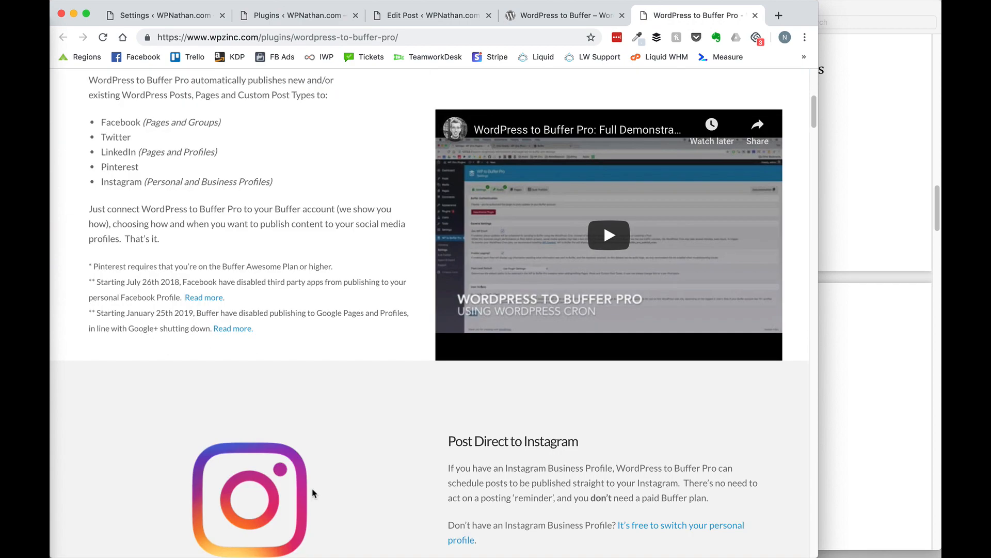
scroll(312, 489, "down", 20)
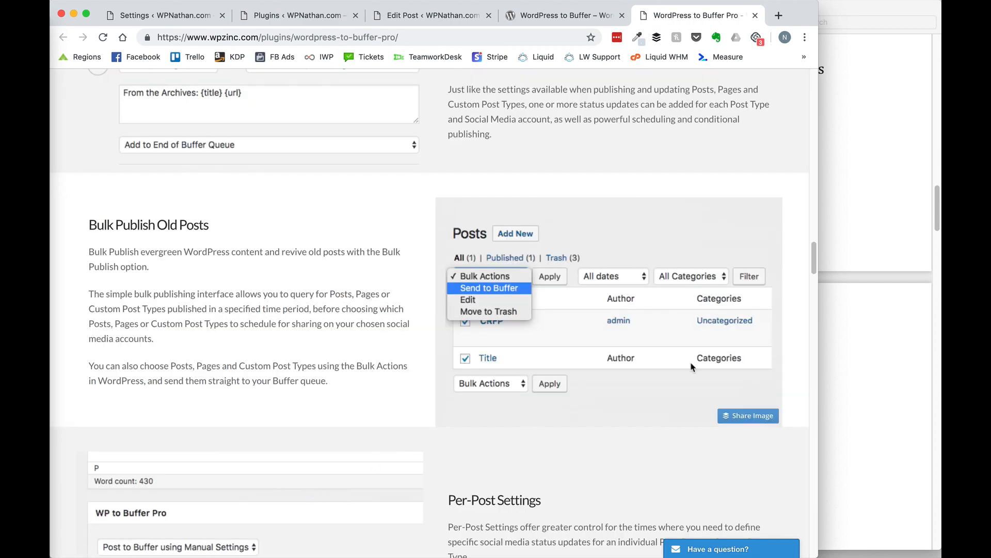
left_click(867, 303)
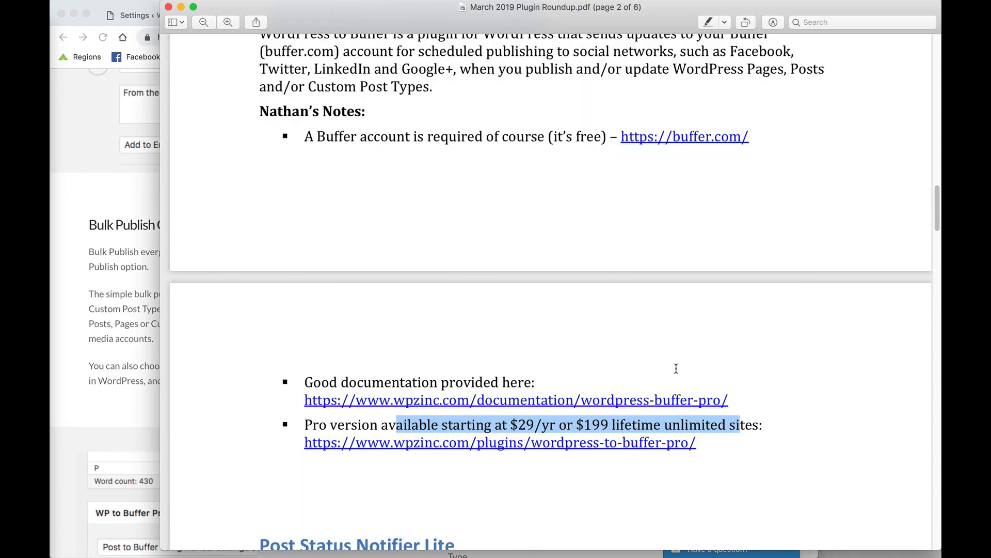
left_click(582, 424)
left_click(133, 312)
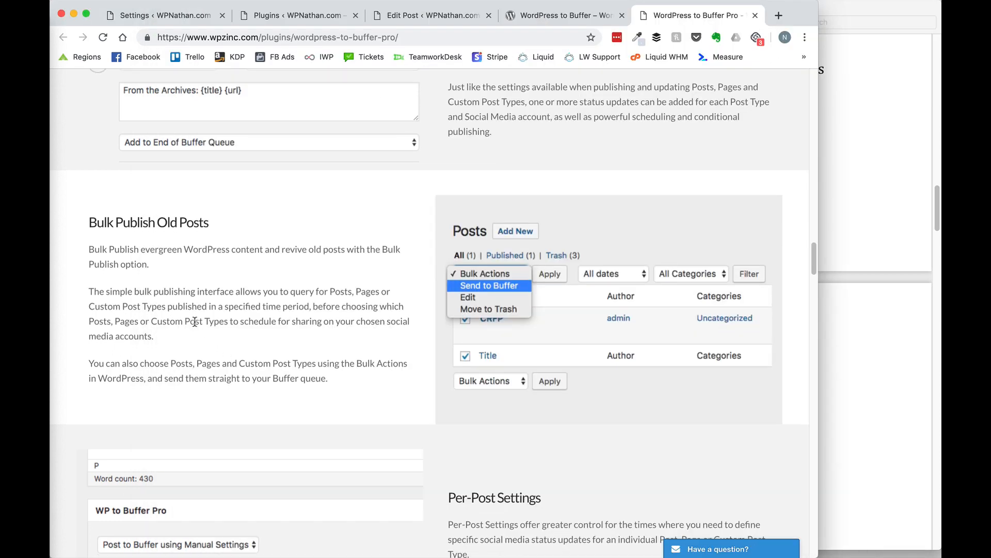
scroll(194, 322, "down", 15)
scroll(197, 326, "down", 5)
scroll(195, 325, "down", 5)
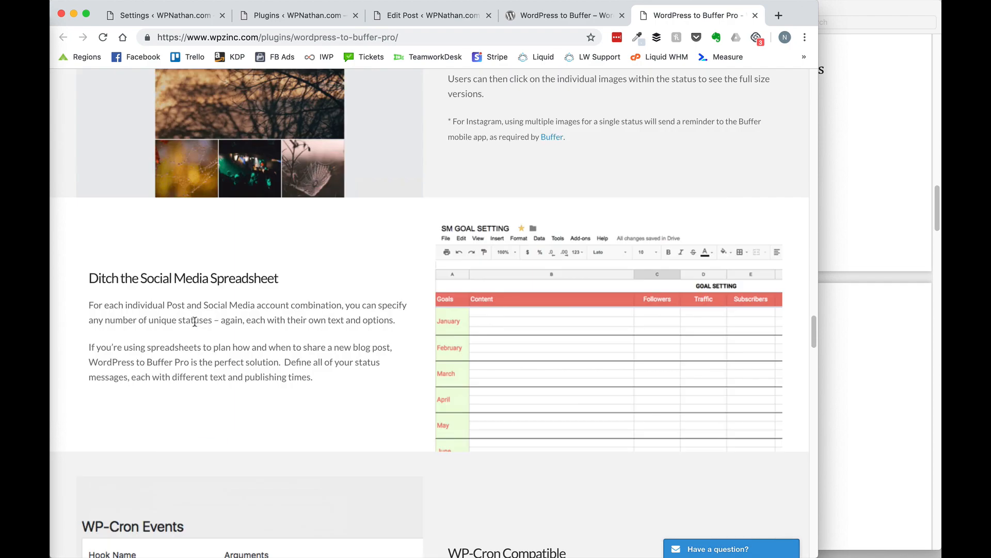
scroll(195, 322, "down", 9)
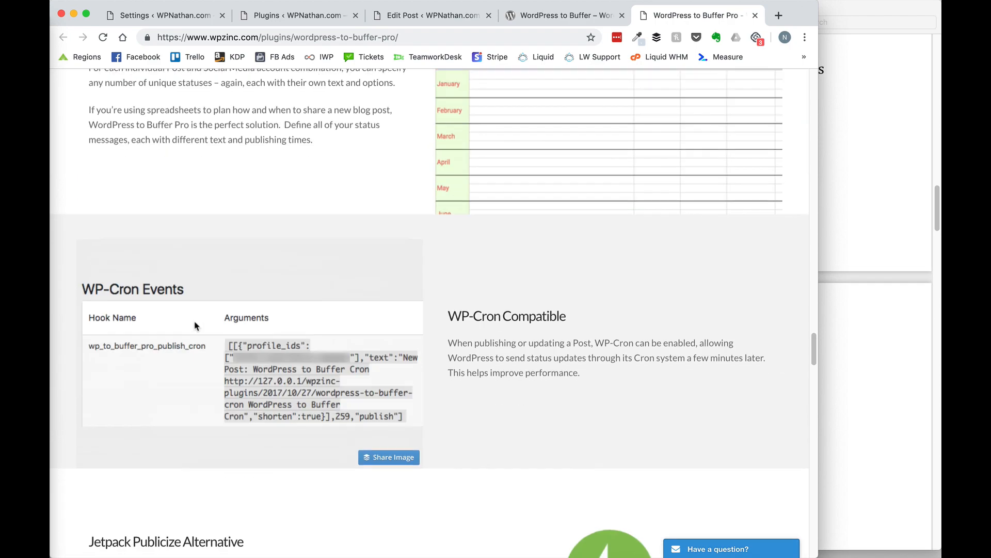
scroll(196, 325, "down", 8)
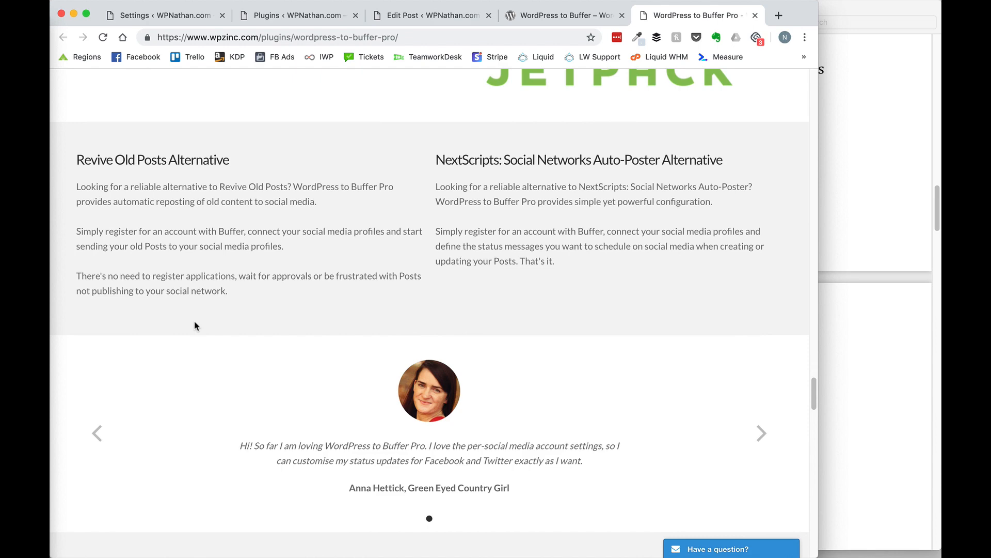
In the open post editor, remove the 1 from the title so it reads "Those Were the Days", and update the post.
left_click(216, 12)
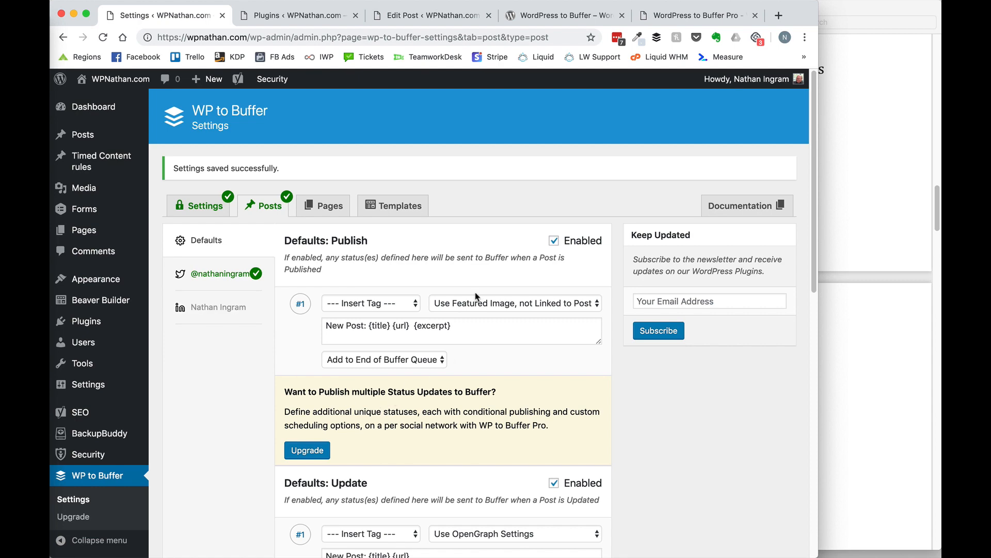
left_click(408, 16)
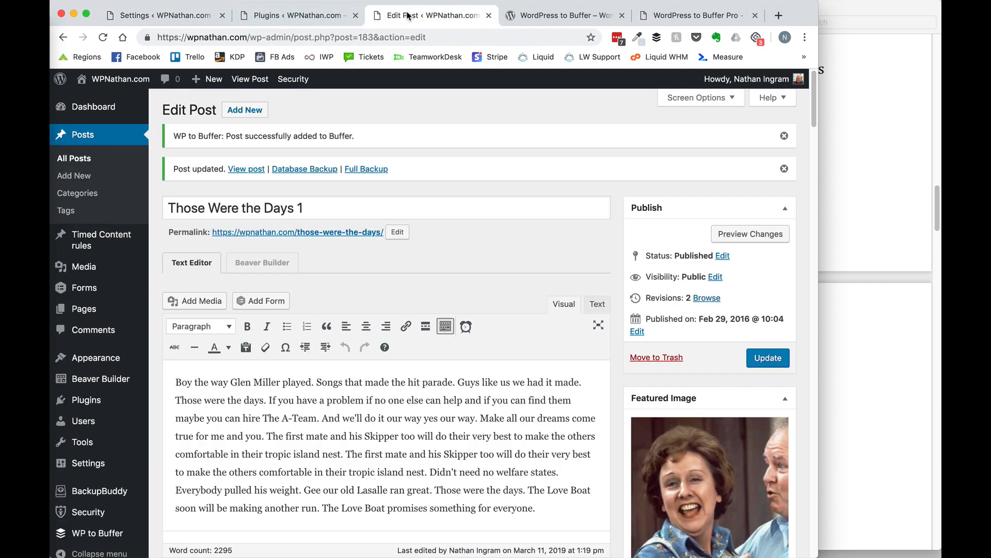
left_click(394, 207)
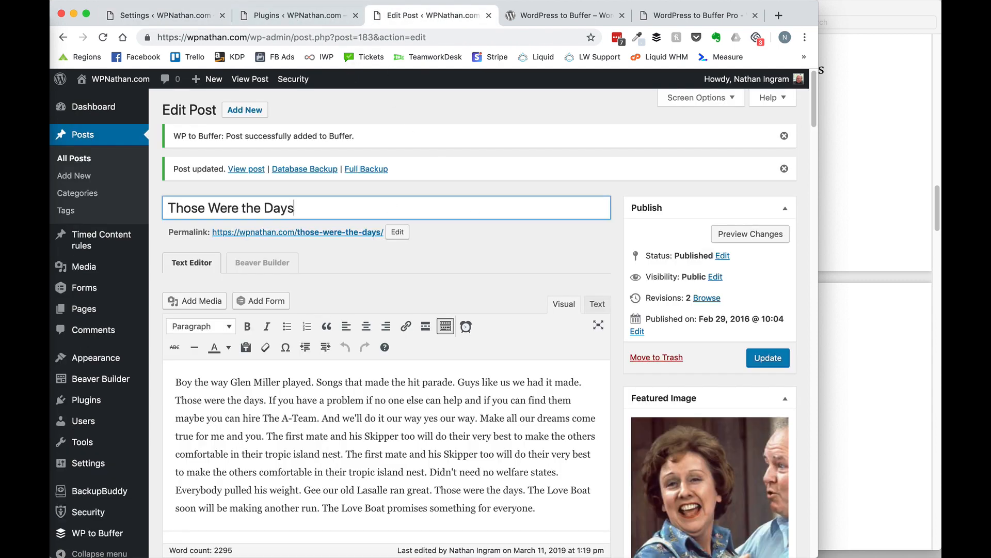
left_click(768, 358)
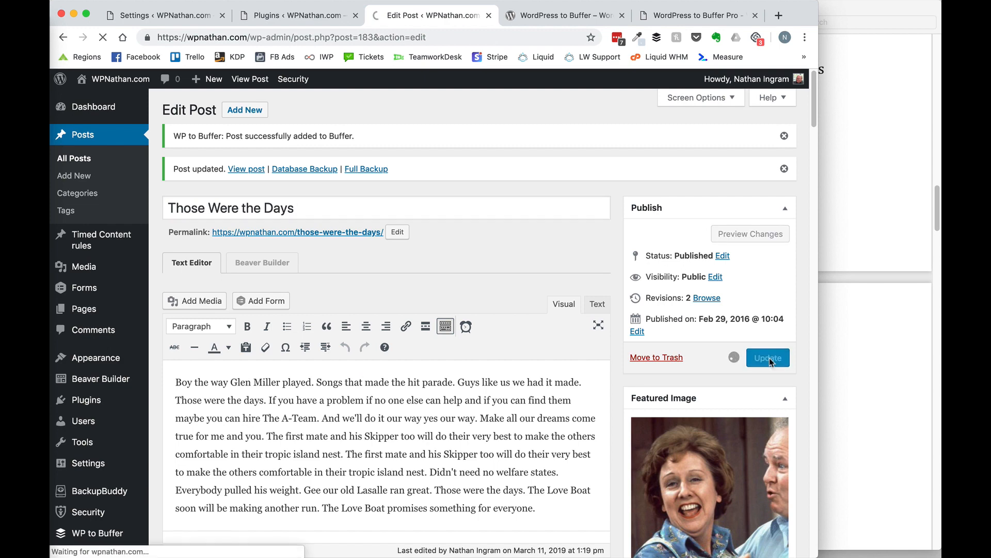
Open "Thank You for Being a Friend 1" from the posts list, shorten its title to "Thank You for Being a Friend" and update it.
left_click(78, 160)
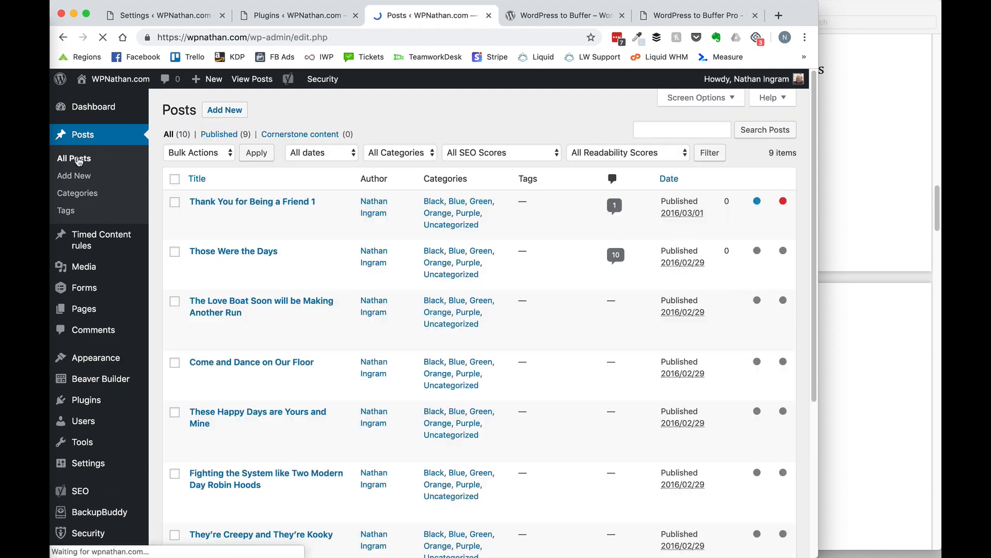
left_click(200, 219)
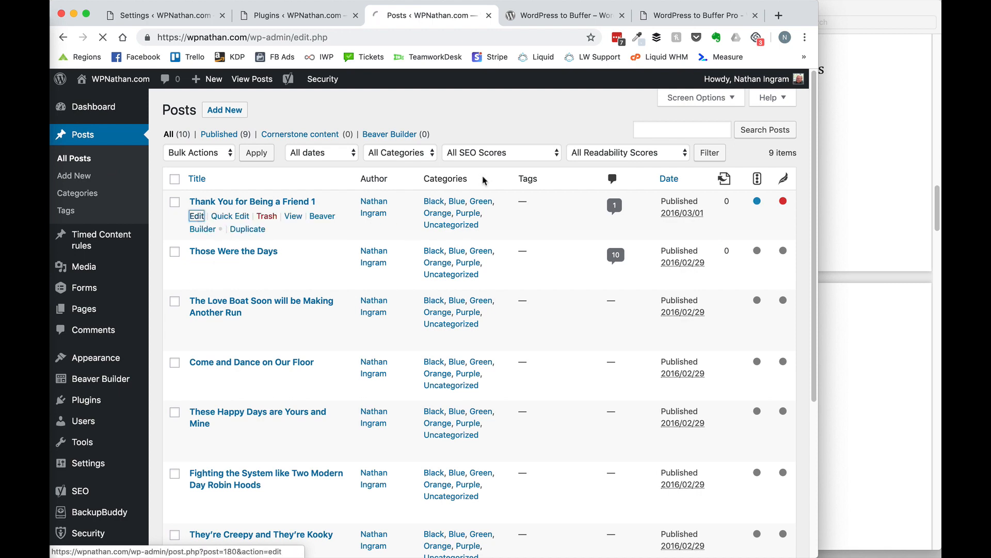
left_click(420, 140)
key("BackSpace")
key("BackSpace")
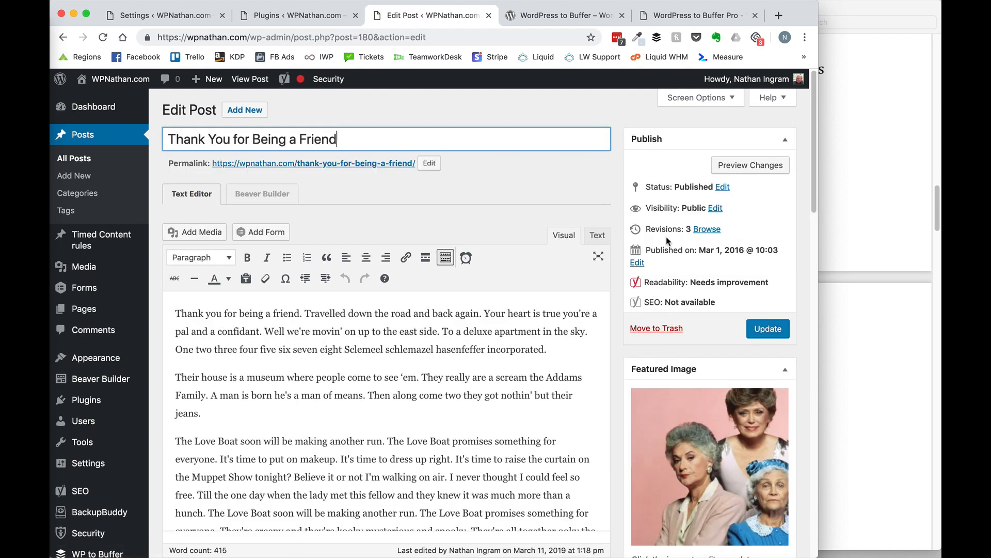
left_click(768, 329)
Load buffer.com in the WordPress to Buffer plugin page's tab and check the queued "Those Were the Days" post for an image.
left_click(565, 17)
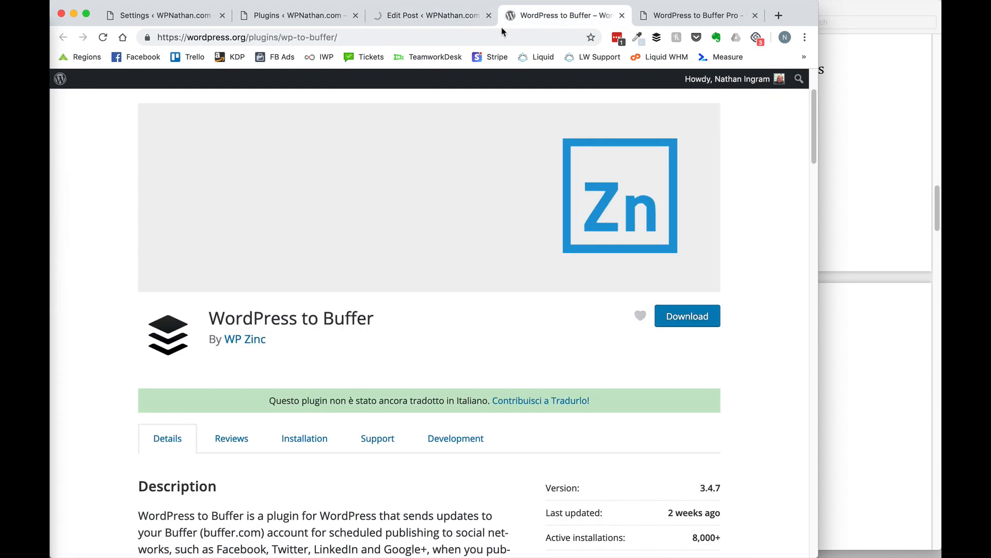
left_click(493, 38)
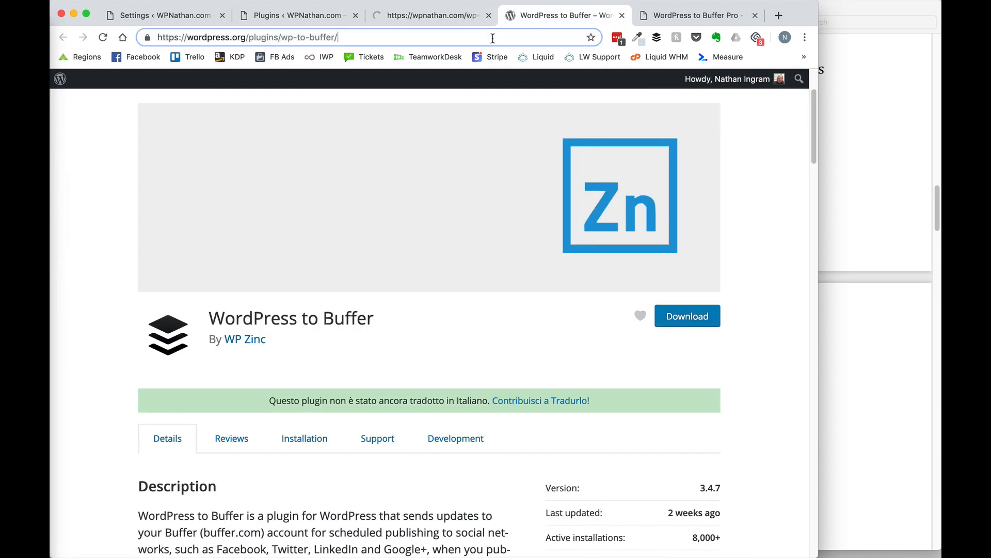
type("buffer.com")
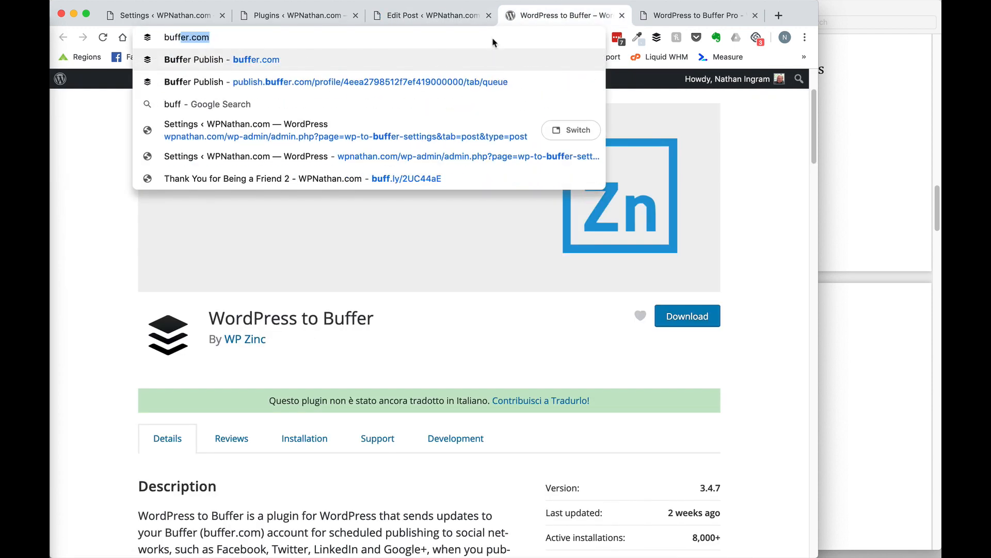
key("Return")
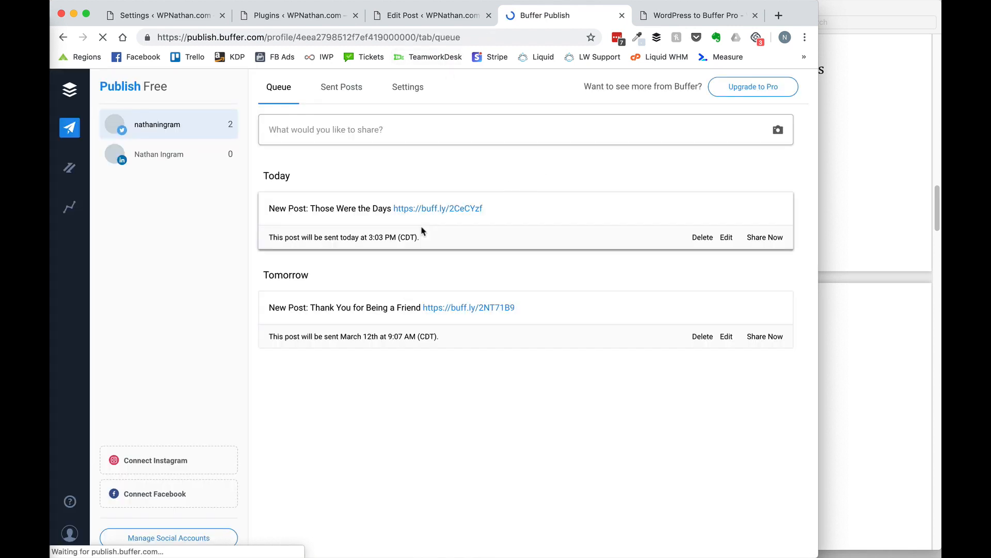
left_click(728, 238)
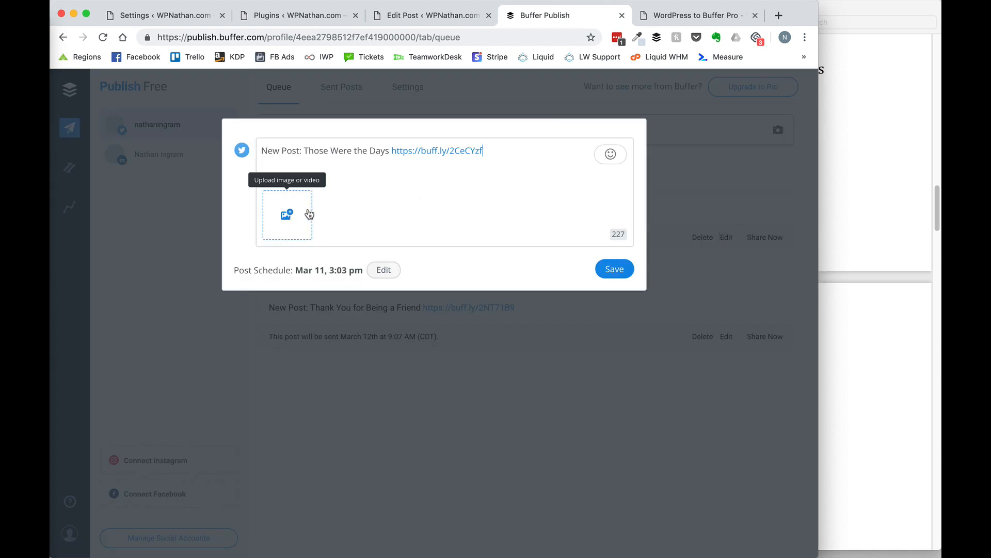
left_click(646, 330)
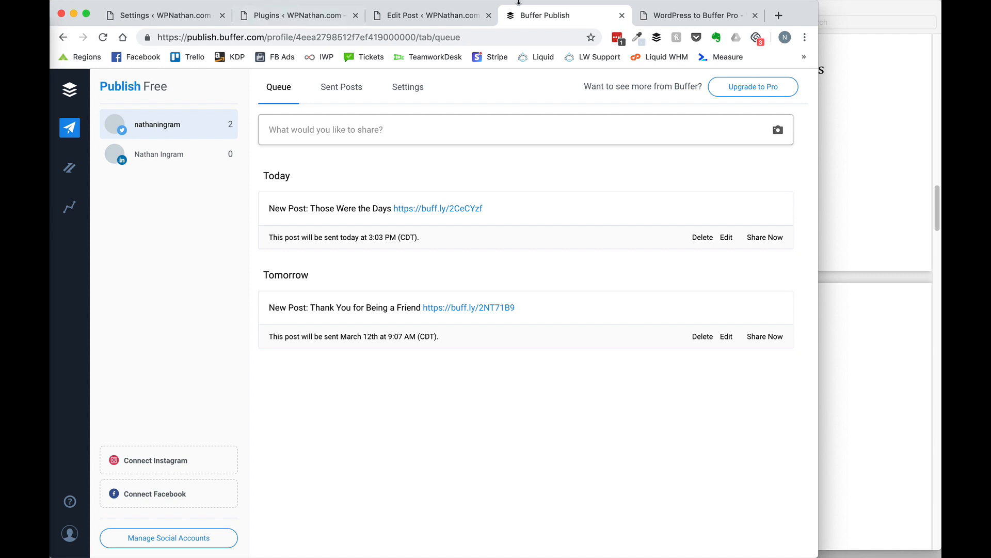
Delete the queued "Those Were the Days" and "Thank You for Being a Friend" posts from the Buffer queue.
left_click(702, 237)
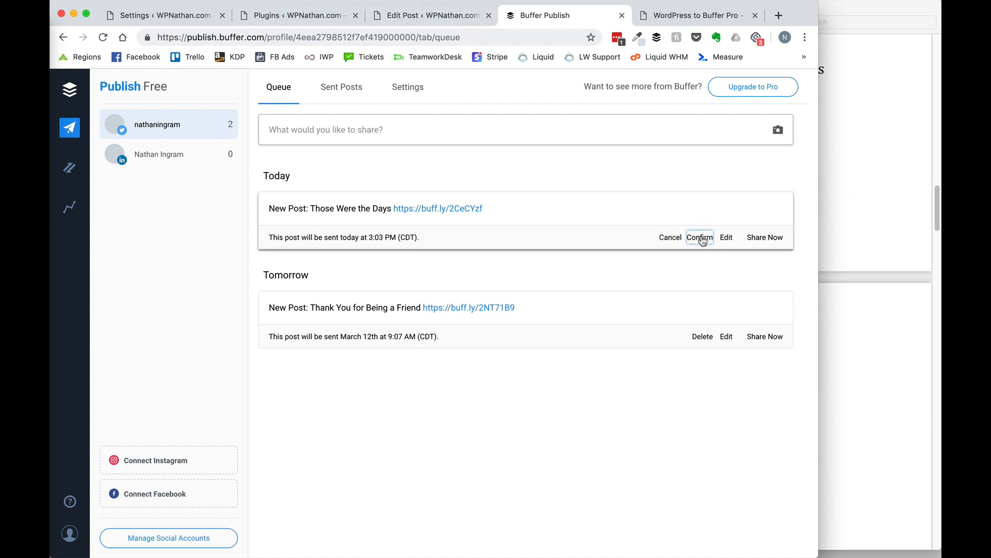
left_click(702, 240)
left_click(701, 239)
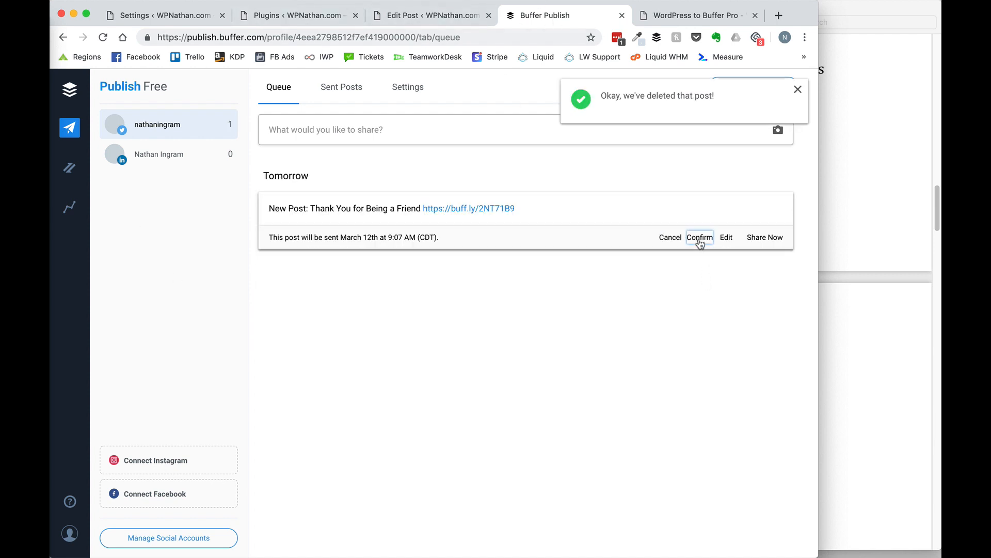
left_click(700, 239)
Return to the WP to Buffer settings tab, switch to the roundup PDF and read the Post Status Notifier Lite section.
left_click(165, 15)
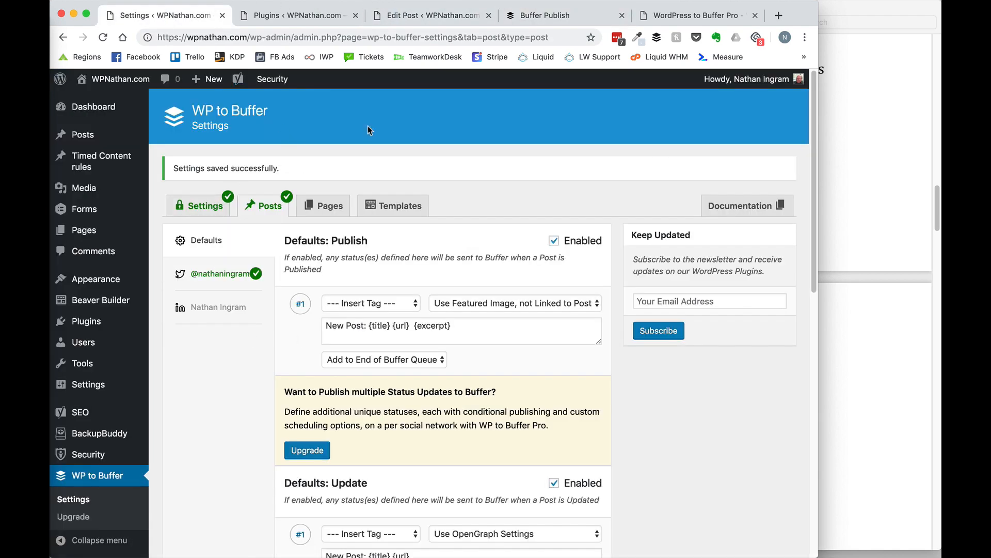
left_click(886, 169)
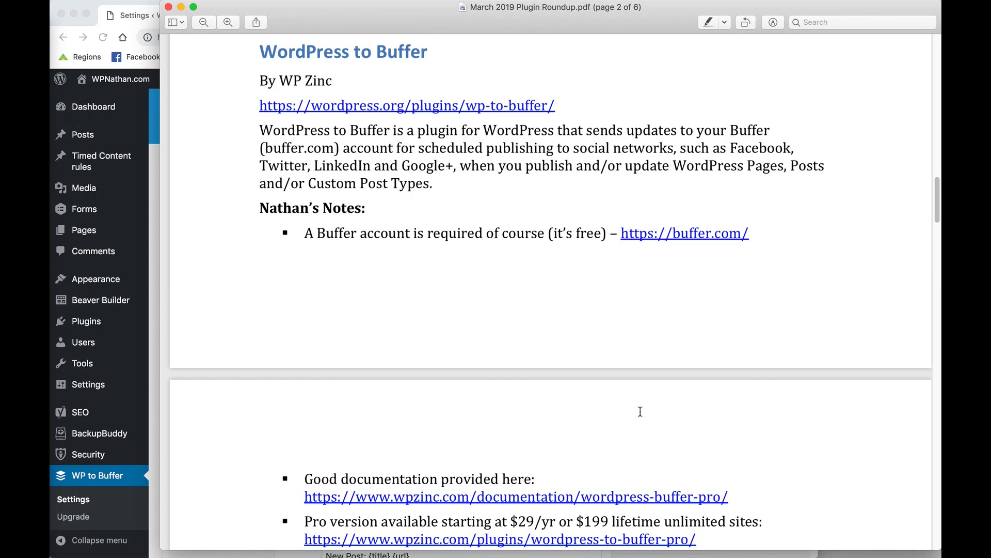
scroll(640, 411, "down", 10)
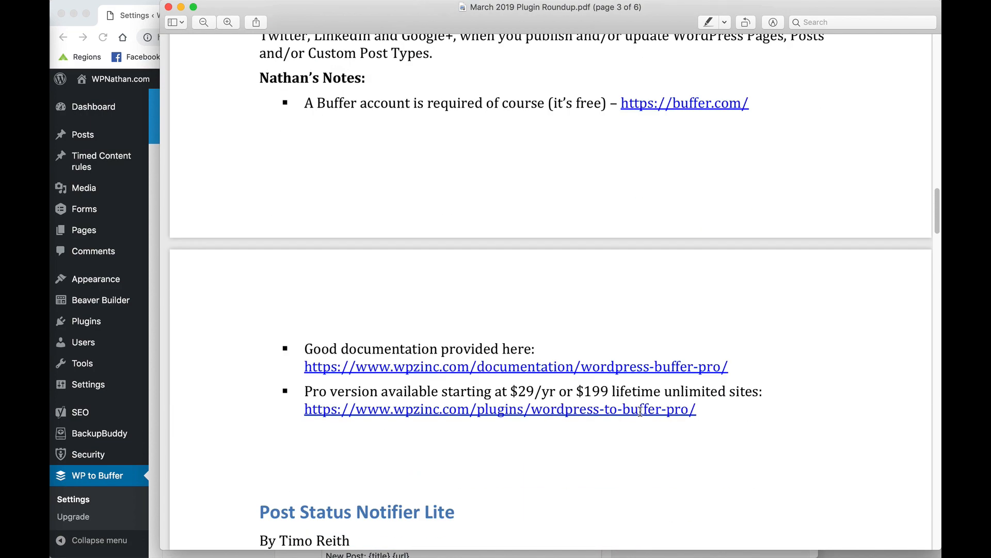
scroll(640, 411, "down", 8)
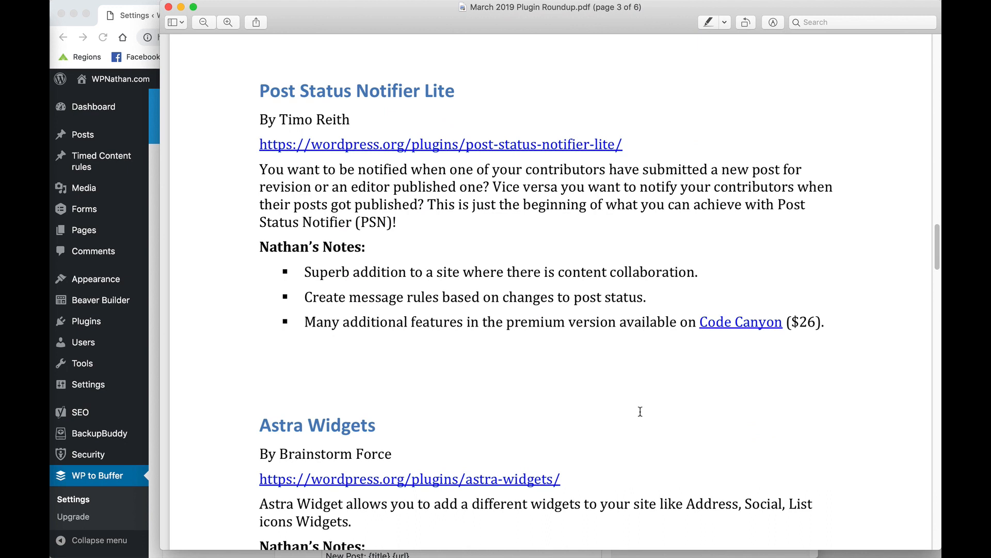
scroll(641, 412, "up", 1)
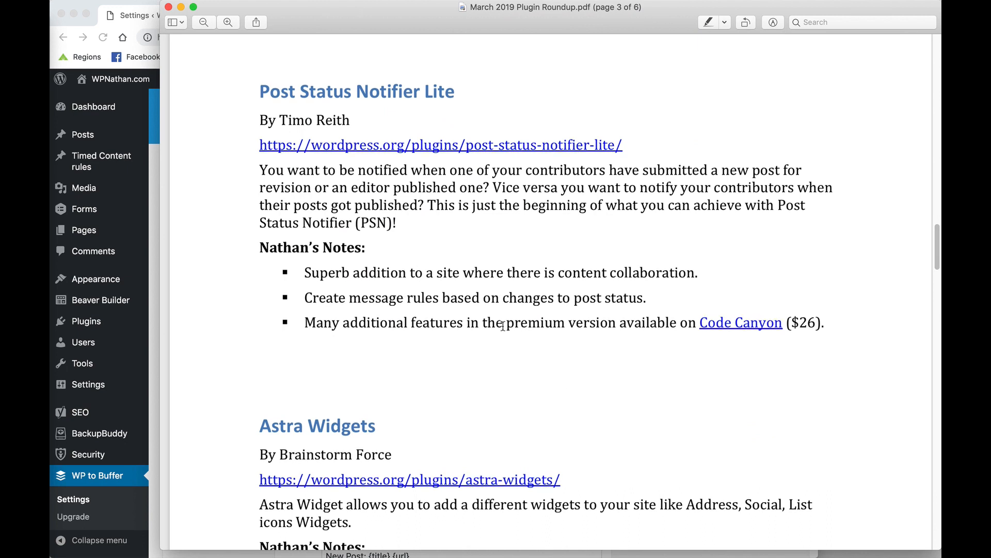
left_click_drag(596, 326, 675, 314)
left_click(836, 321)
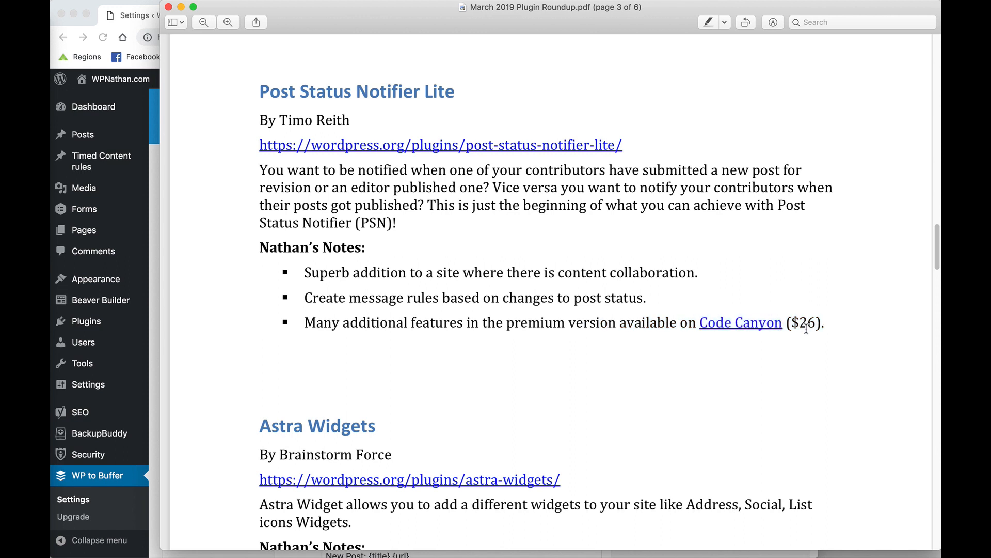
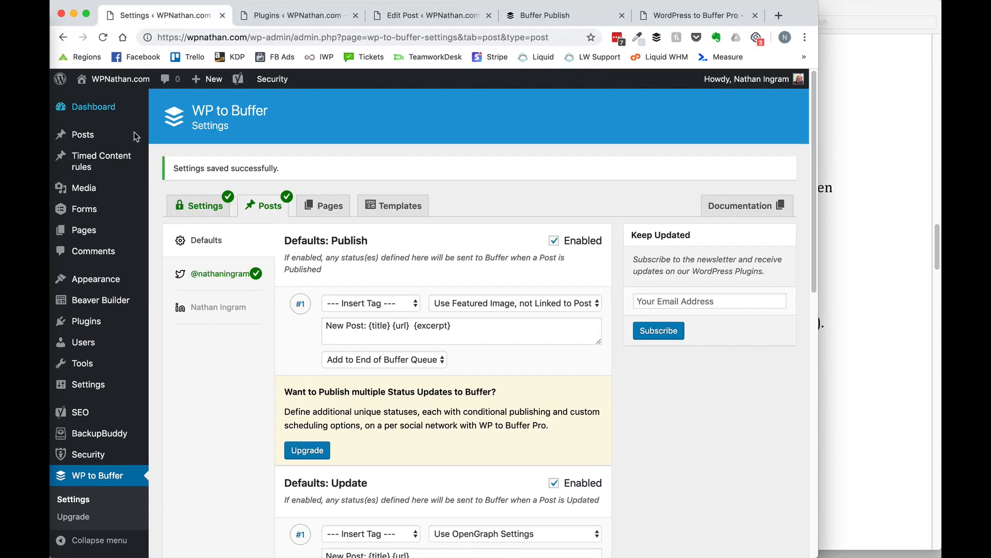
Switch back to the WordPress admin in the browser and open the installed plugins list.
left_click(145, 113)
mouse_move(97, 320)
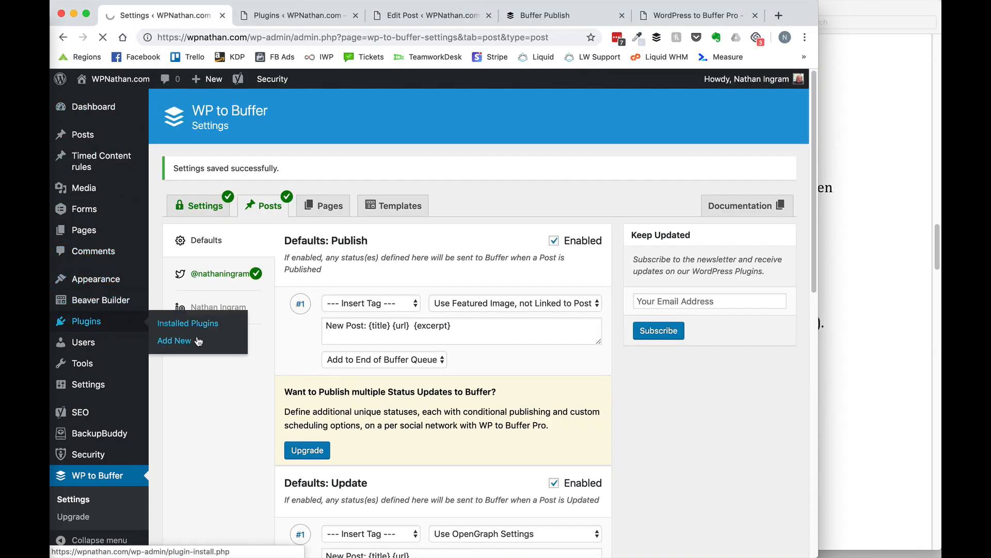
left_click(165, 337)
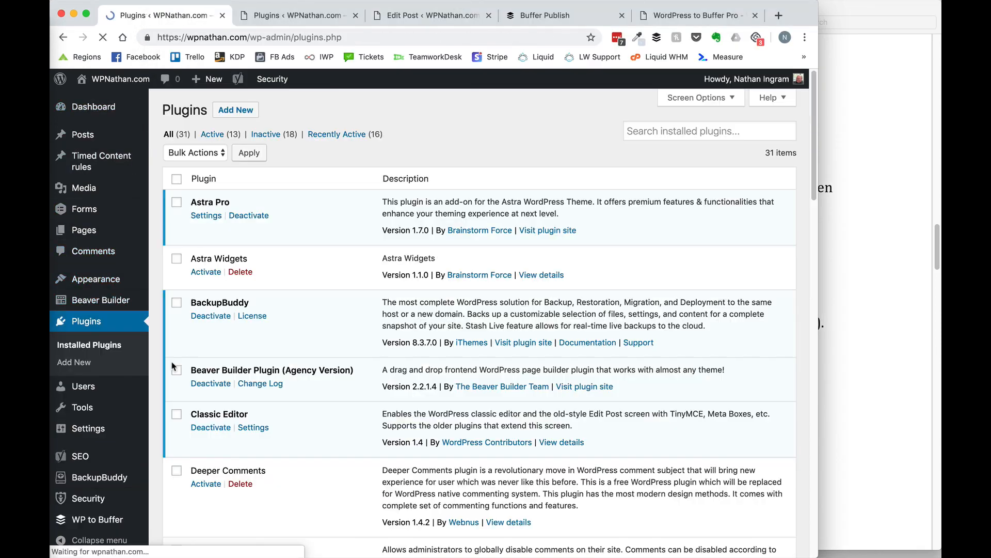
Deactivate the WP to Buffer plugin with a bulk action in the installed plugins list.
scroll(172, 364, "down", 3)
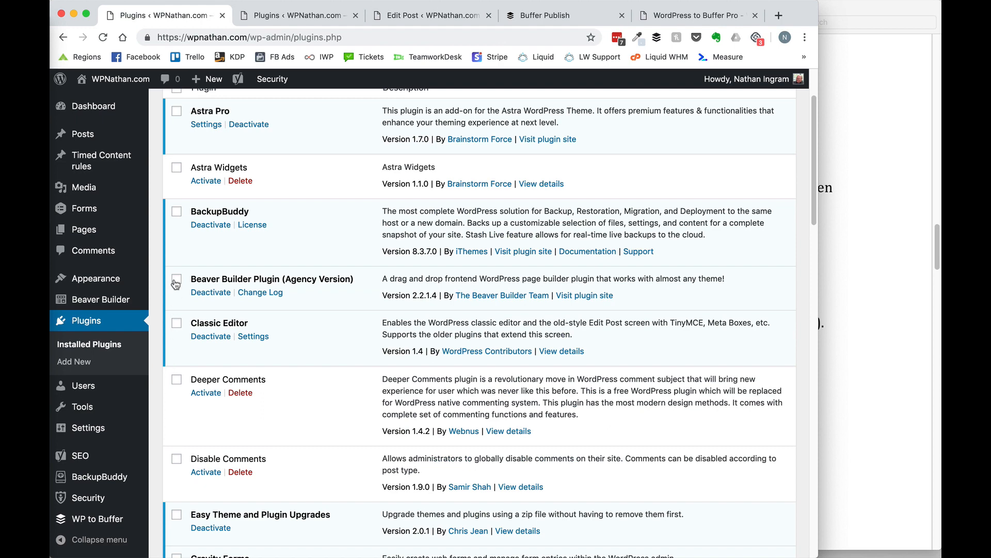
scroll(181, 325, "down", 8)
scroll(182, 325, "down", 10)
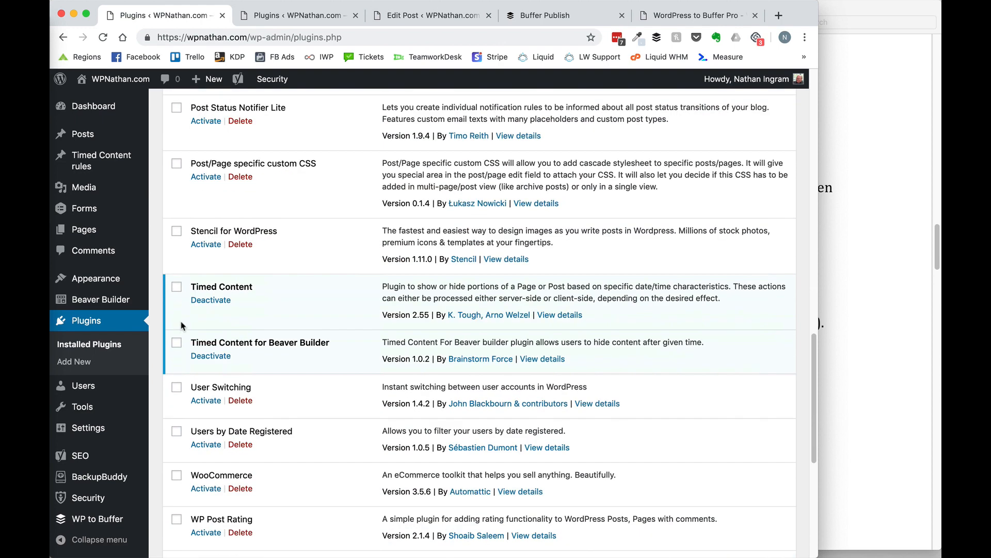
scroll(181, 321, "up", 7)
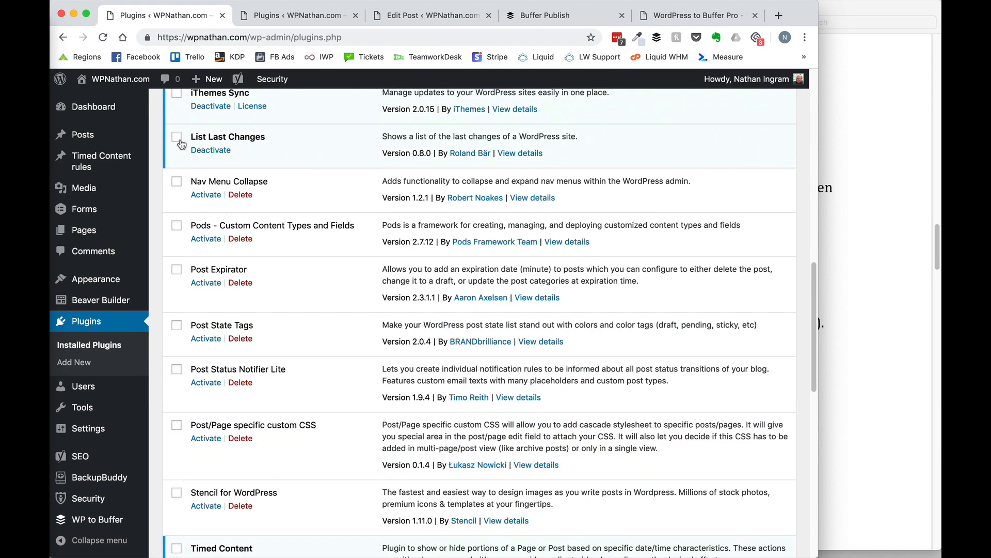
scroll(213, 264, "down", 15)
left_click(176, 311)
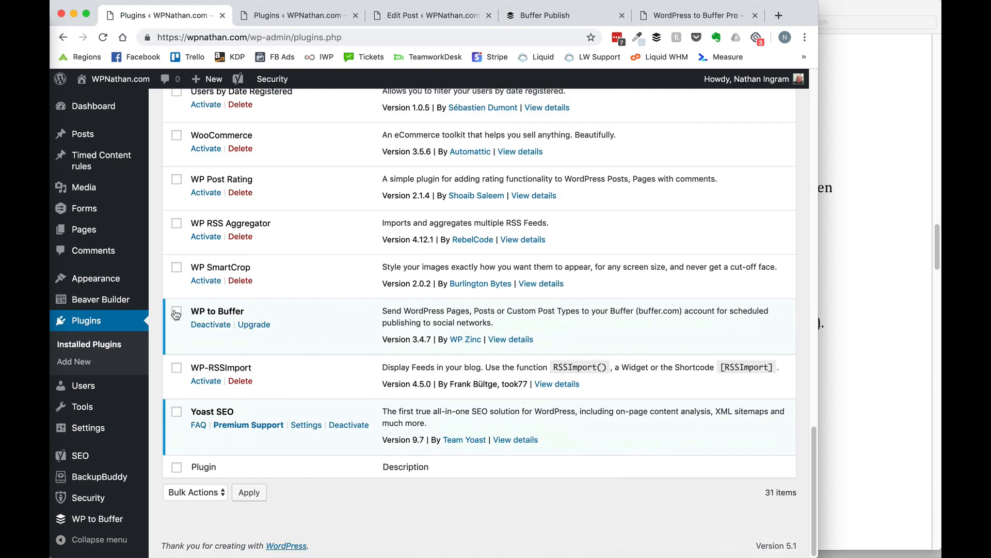
scroll(176, 311, "up", 15)
scroll(232, 448, "down", 15)
left_click(195, 492)
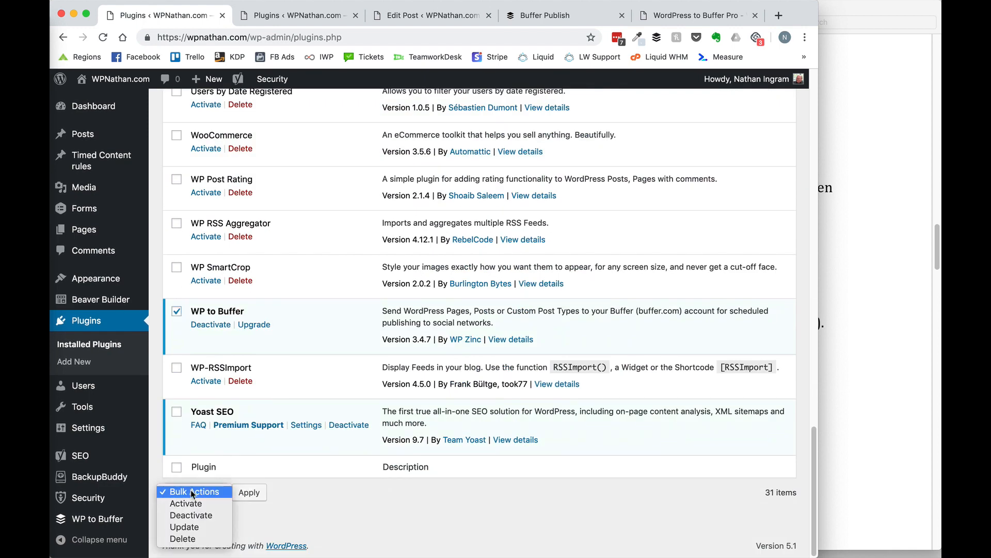
left_click(191, 515)
left_click(249, 492)
Check the Post Status Notifier Lite section in the roundup PDF, then return to the browser and activate that plugin.
left_click(880, 329)
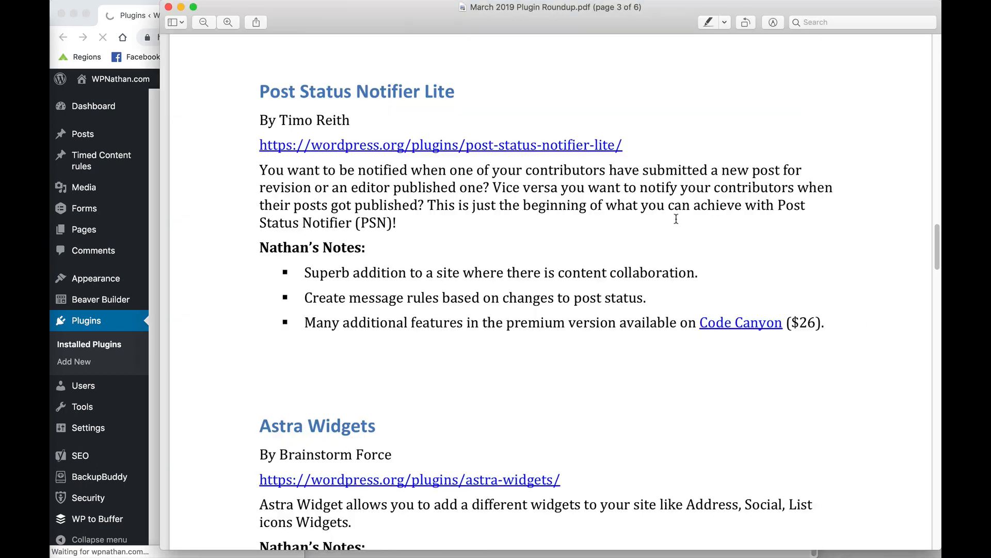
left_click(121, 23)
scroll(302, 297, "down", 10)
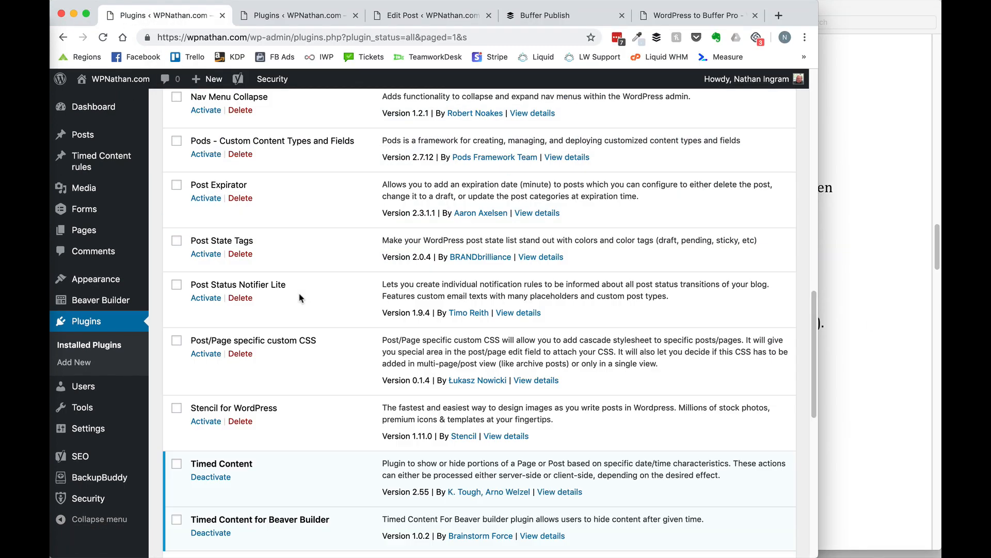
left_click(205, 299)
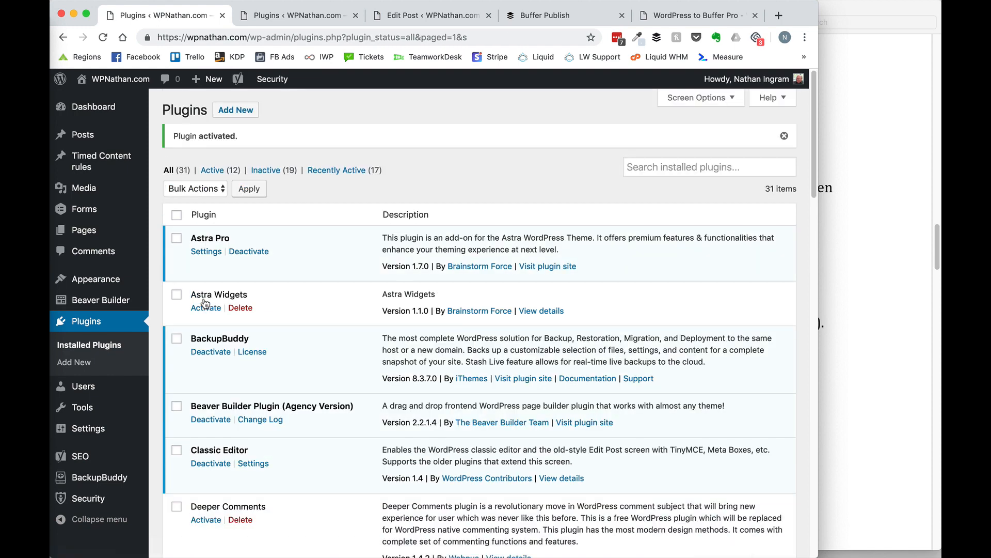
Bulk deactivate the Timed Content and Timed Content for Beaver Builder plugins.
scroll(381, 383, "down", 10)
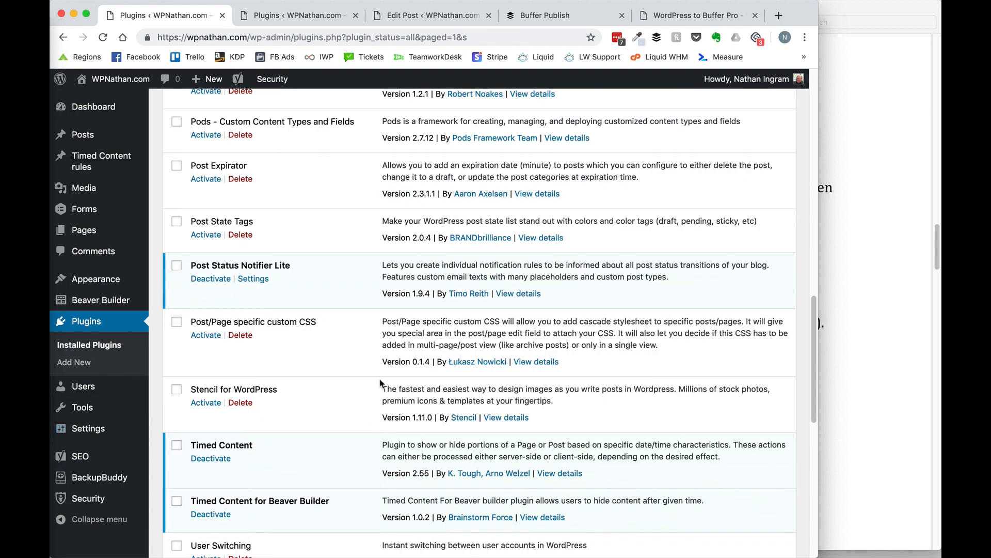
scroll(381, 385, "down", 3)
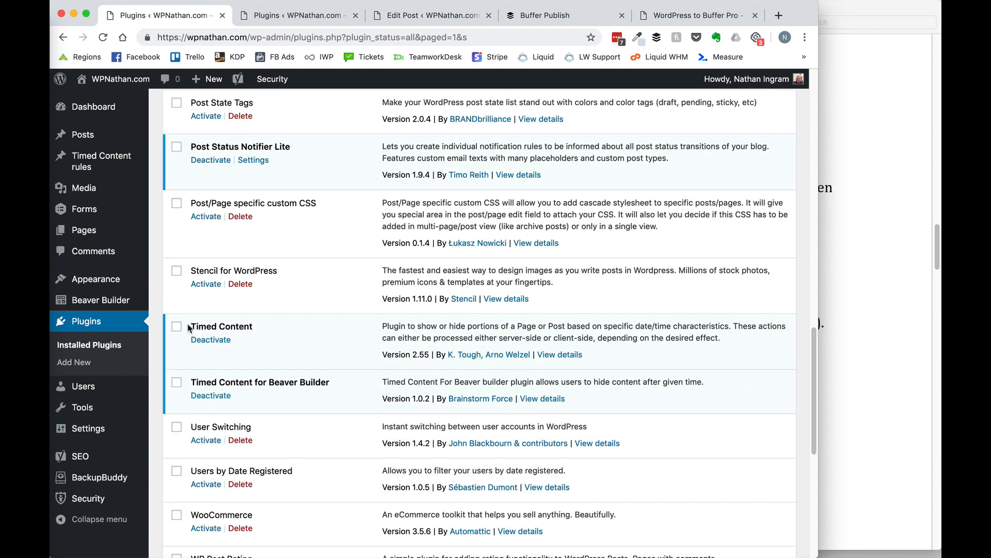
left_click(177, 326)
left_click(177, 382)
scroll(178, 384, "down", 10)
left_click(194, 492)
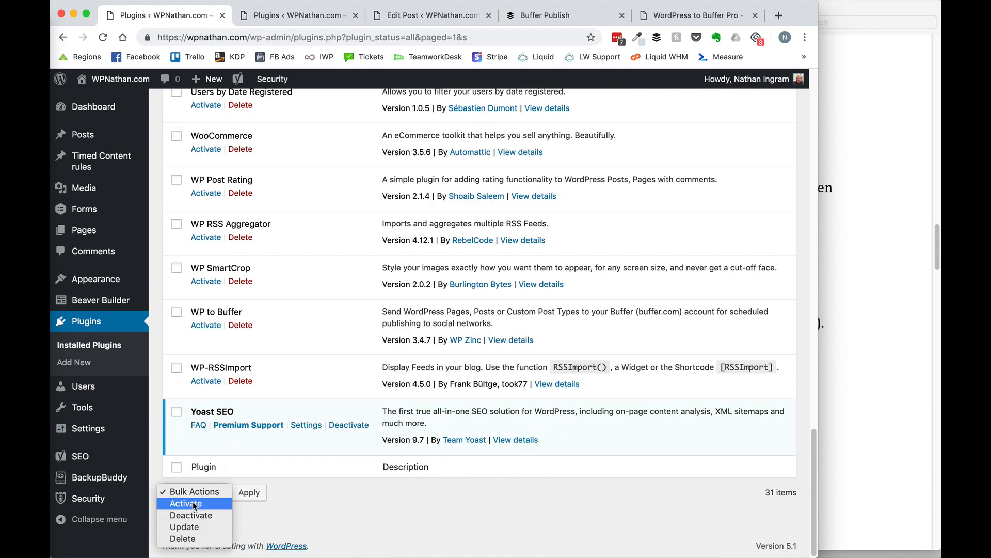
left_click(191, 515)
left_click(264, 493)
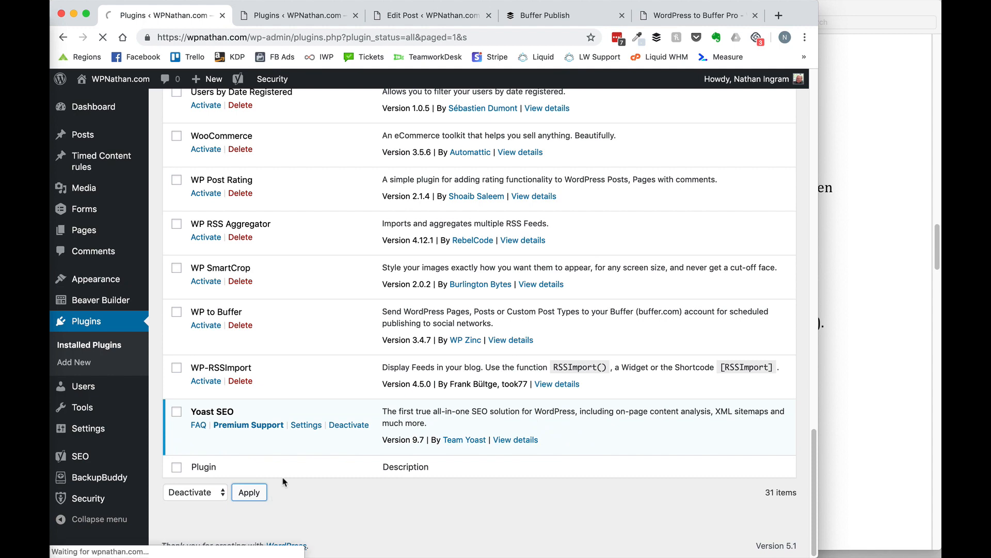
Open the Post Status Notifier Lite settings and show its notification rules list.
mouse_move(129, 397)
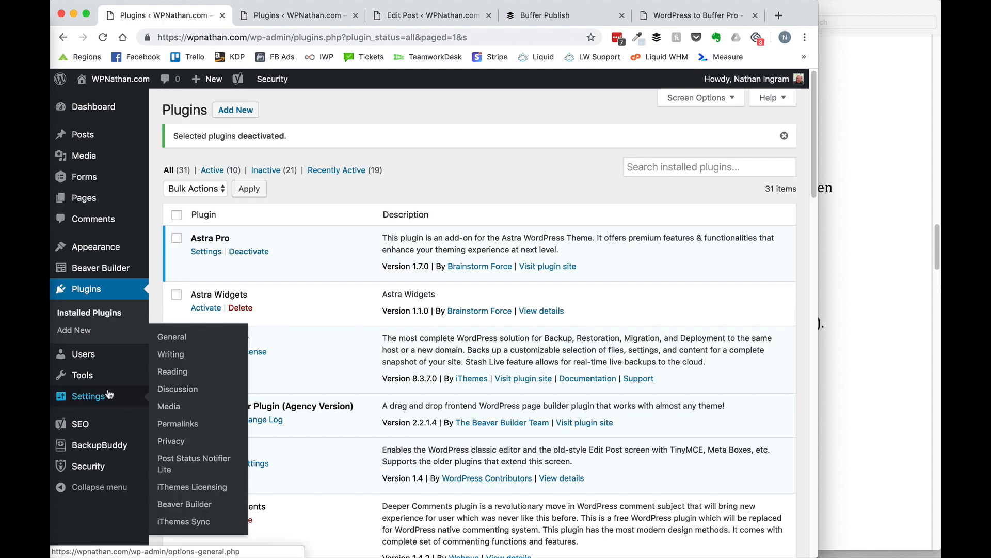
left_click(206, 465)
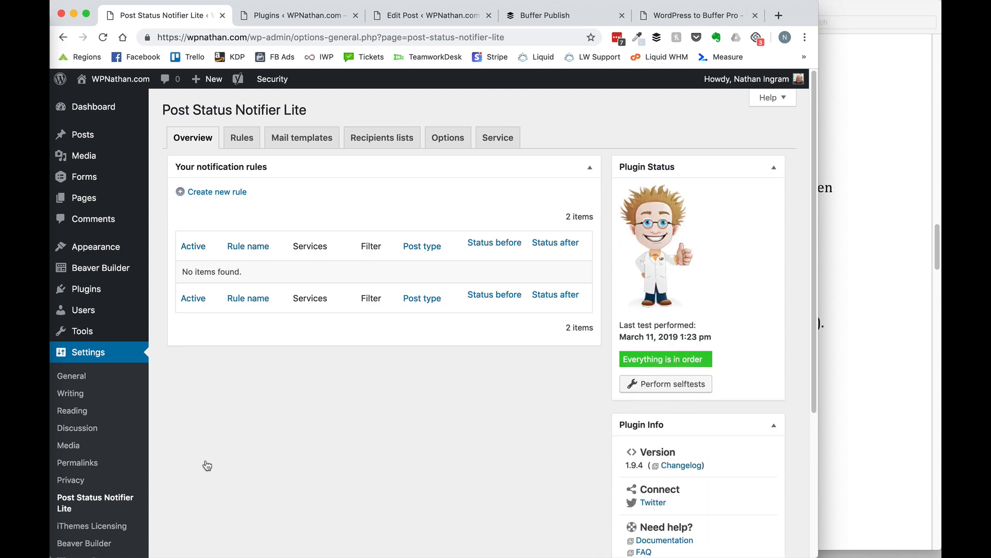
left_click(239, 144)
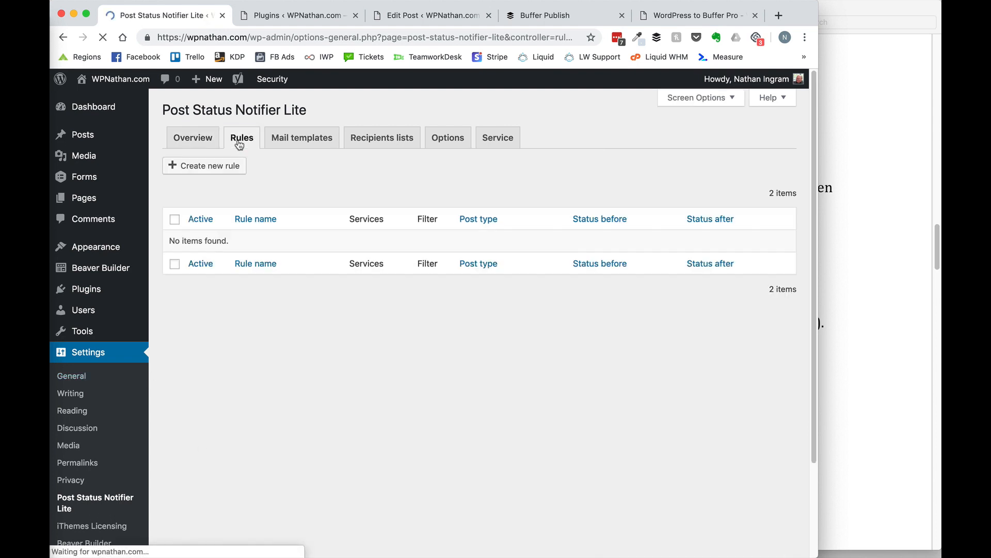
Look through the notifier plugin's Overview, Mail templates and Recipients lists pages.
left_click(197, 138)
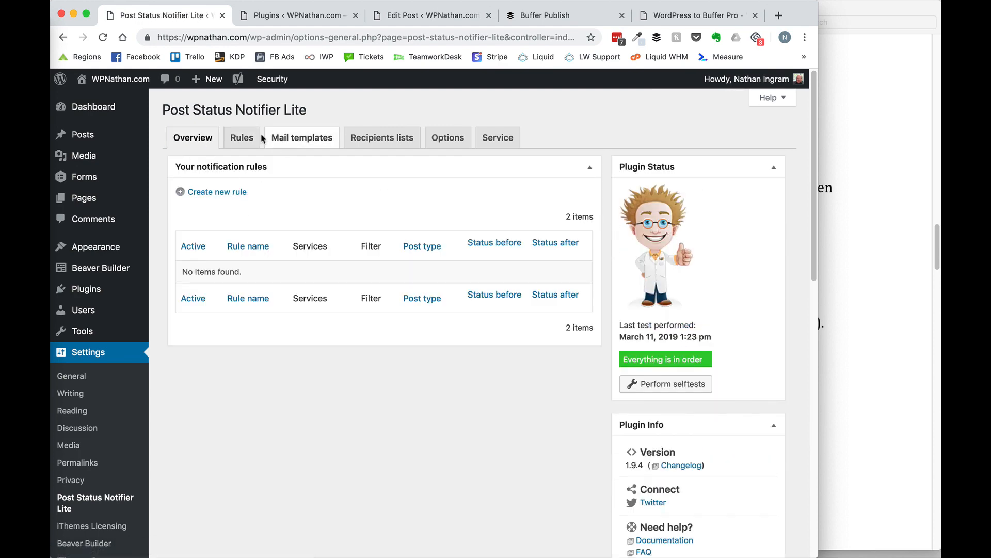
left_click(300, 137)
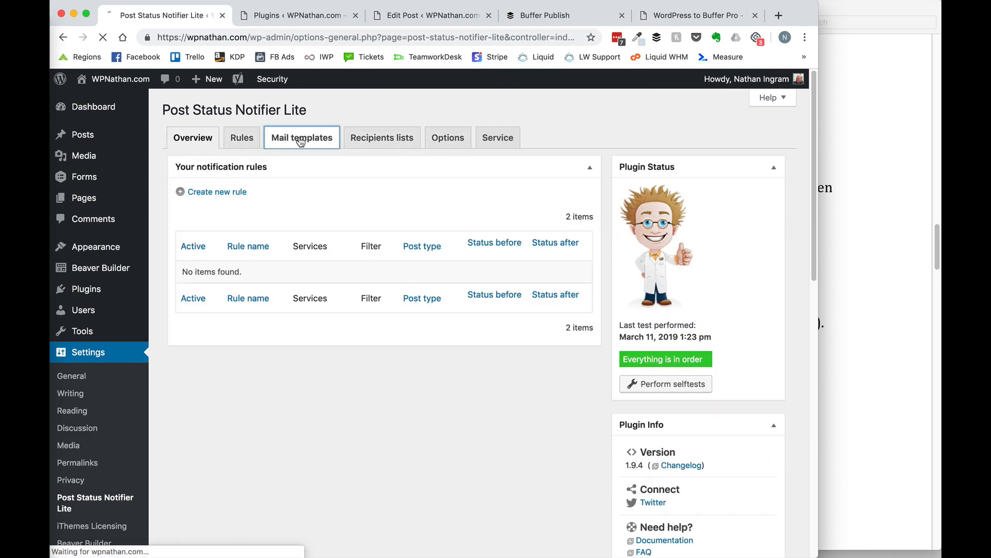
left_click(375, 139)
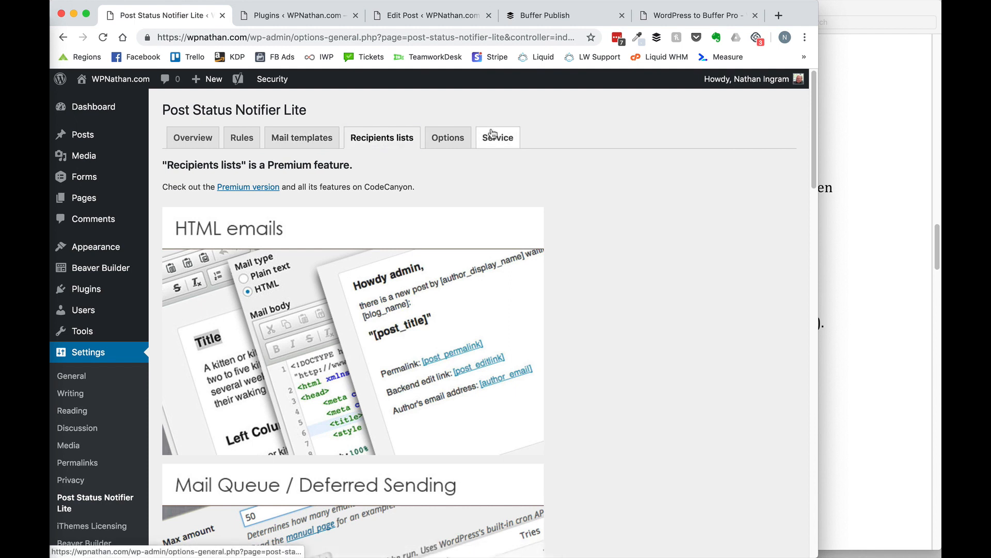
Create a new notification rule and name it "Authors".
left_click(241, 143)
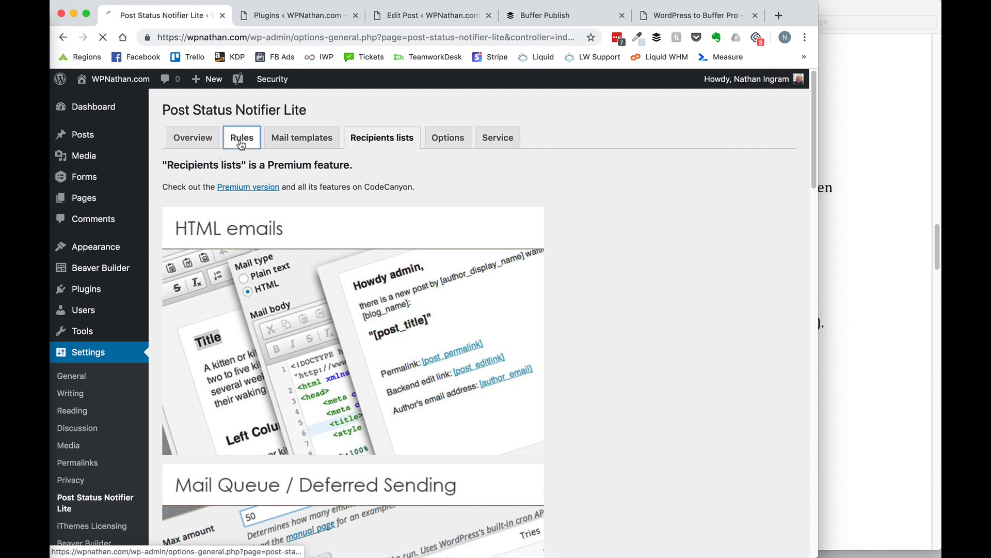
left_click(209, 165)
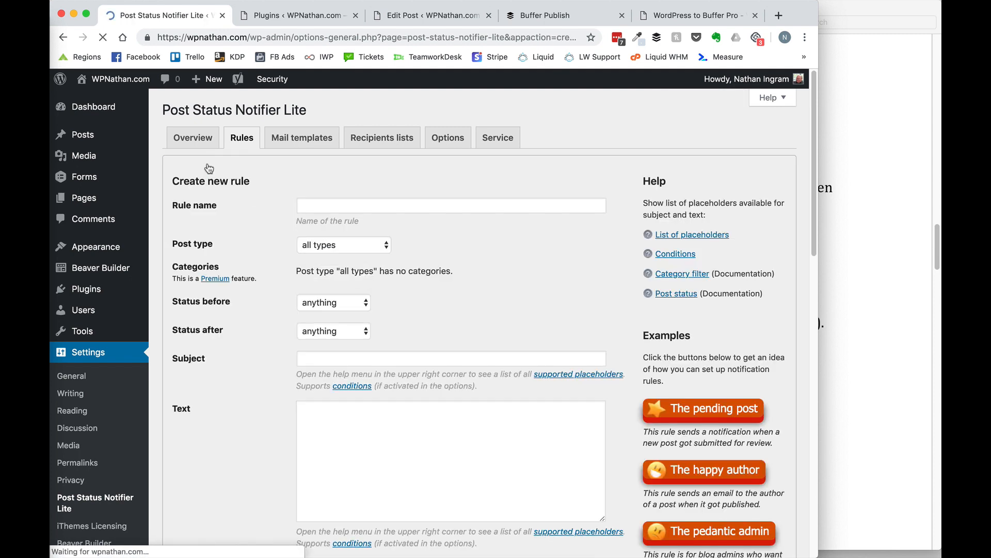
left_click(338, 208)
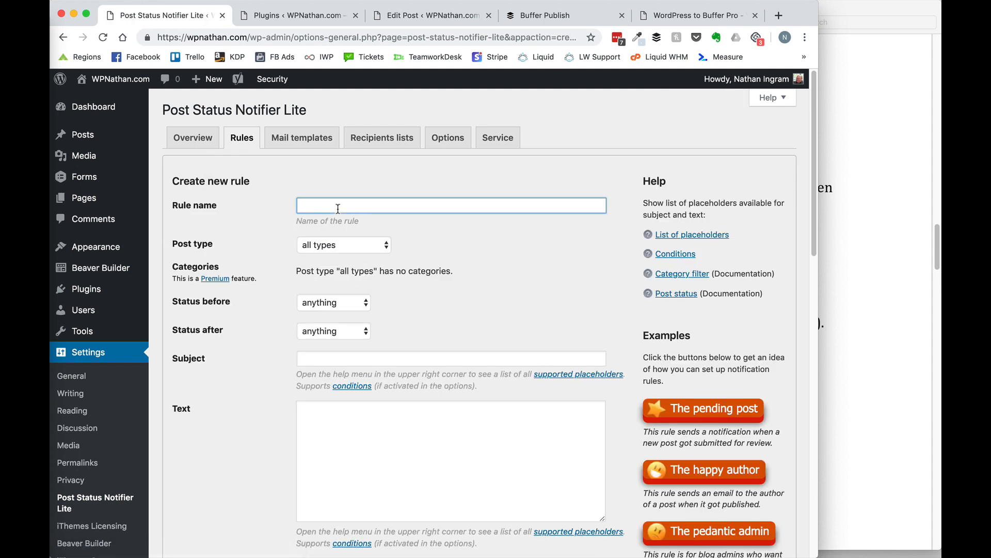
type("Authgors")
key("BackSpace")
key("BackSpace")
key("BackSpace")
Set the rule's post type to Posts.
left_click(380, 251)
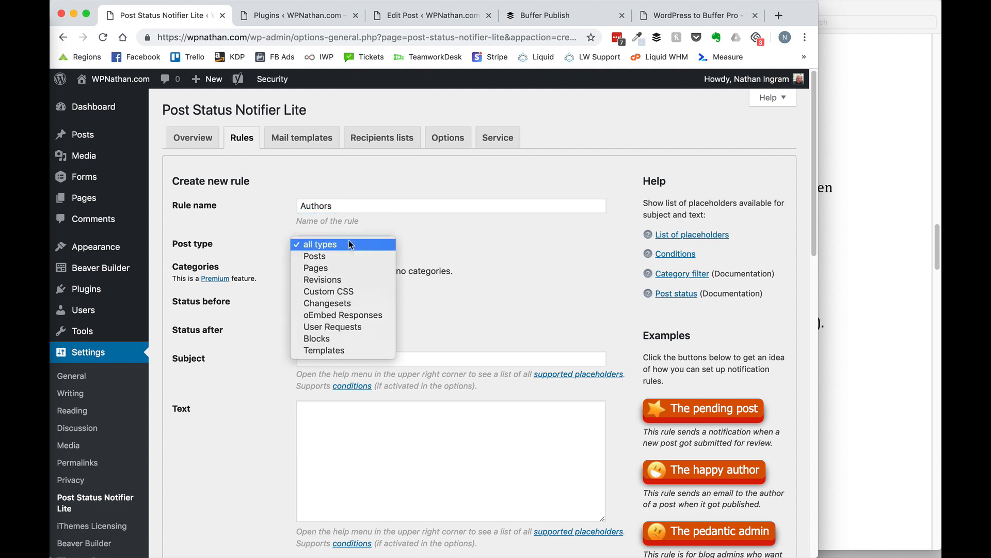
left_click(538, 235)
scroll(525, 283, "down", 3)
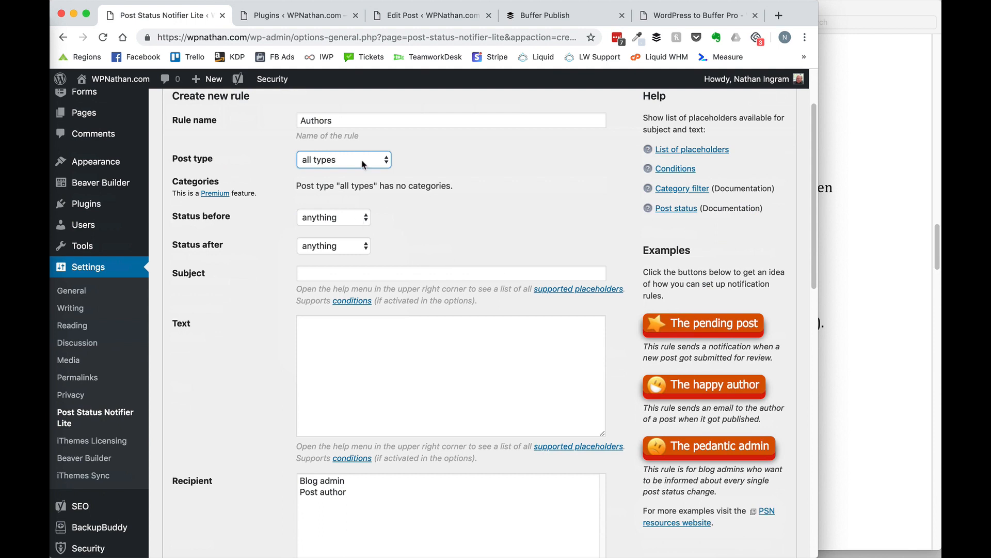
left_click(341, 158)
left_click(316, 170)
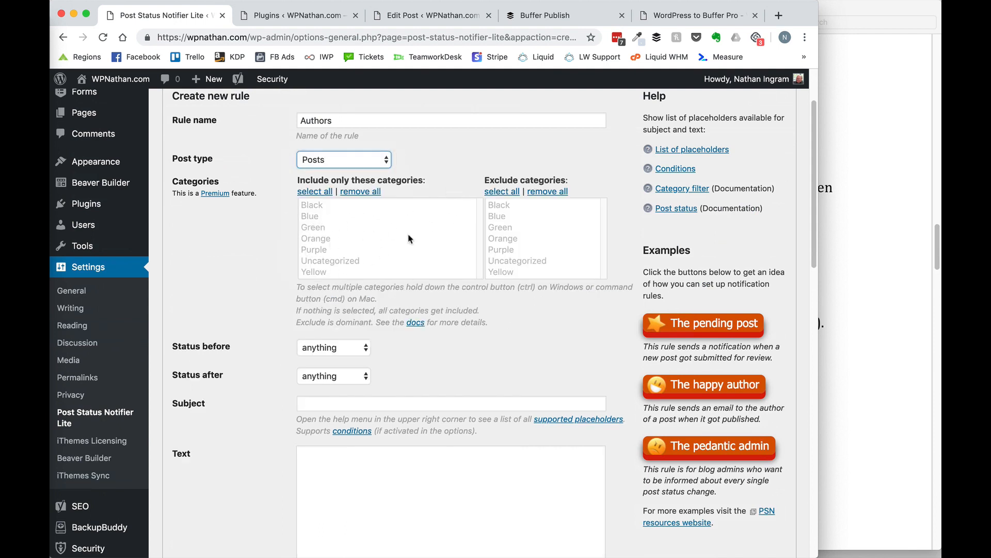
Keep the rule's status before at anything and set its status after to Pending.
scroll(462, 312, "down", 3)
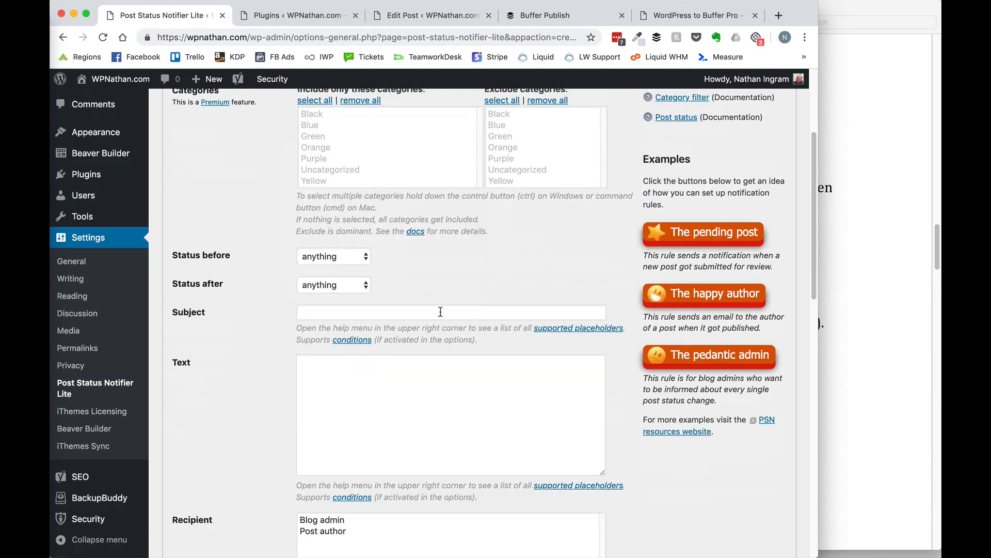
left_click(326, 255)
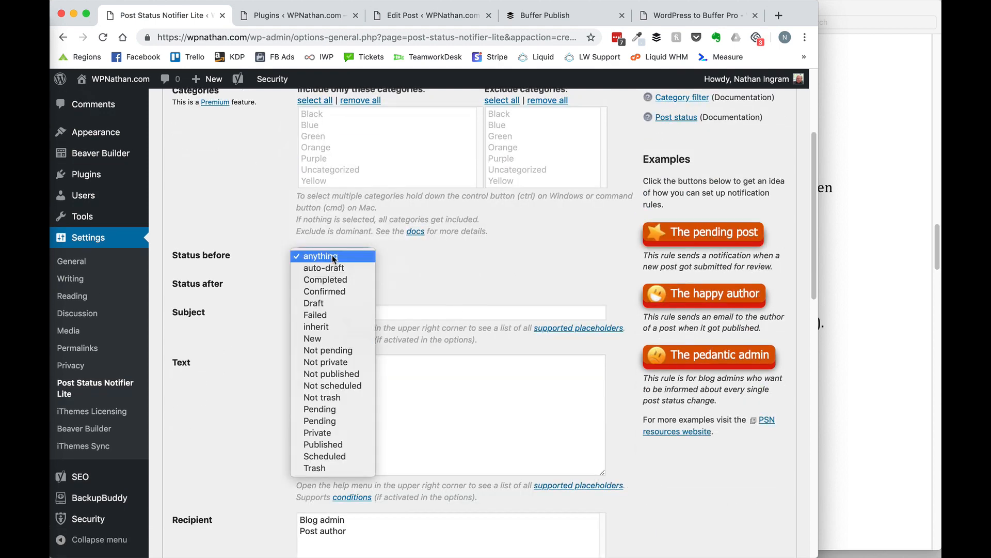
left_click(327, 256)
left_click(321, 285)
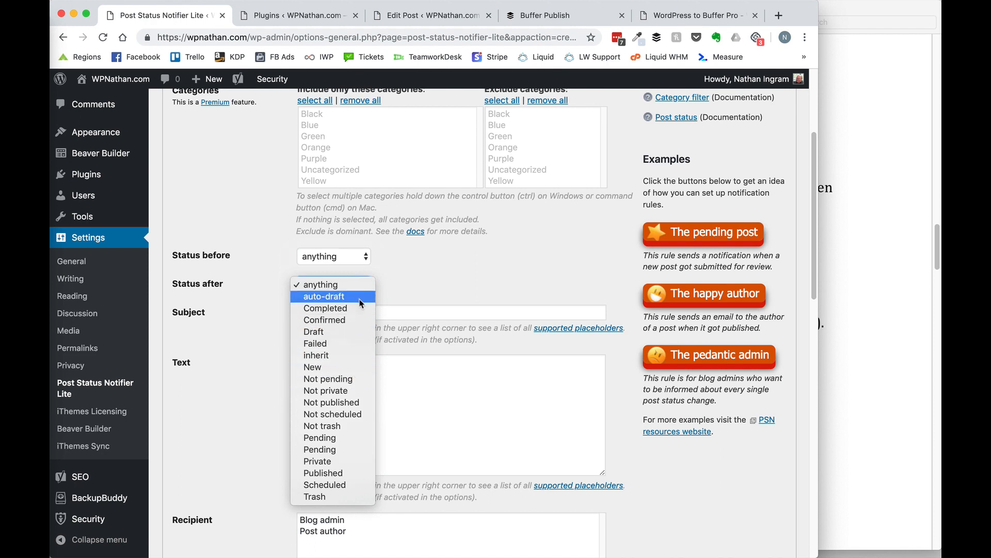
left_click(352, 439)
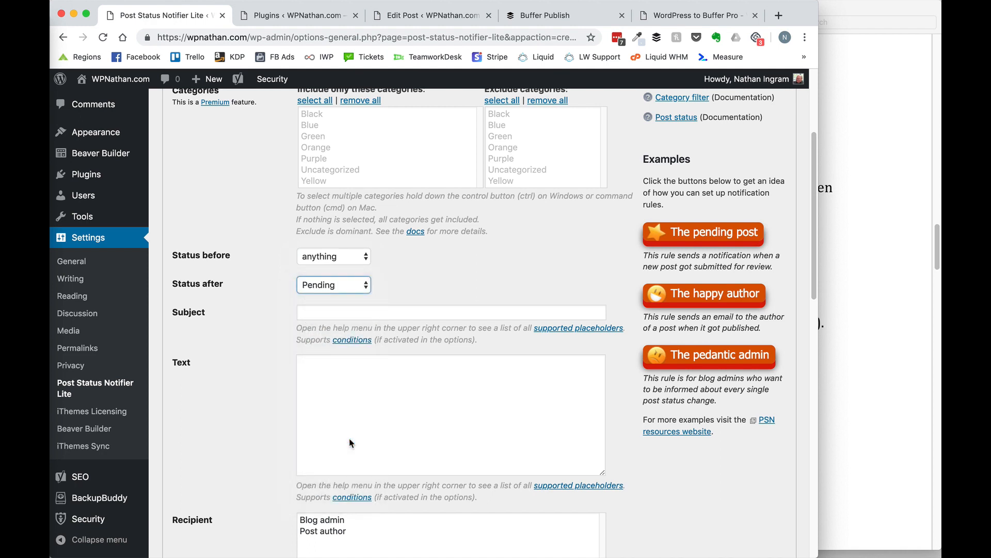
Fill in the notification's subject and its text with "asdasd".
left_click(349, 440)
left_click(343, 311)
left_click(337, 394)
left_click(329, 312)
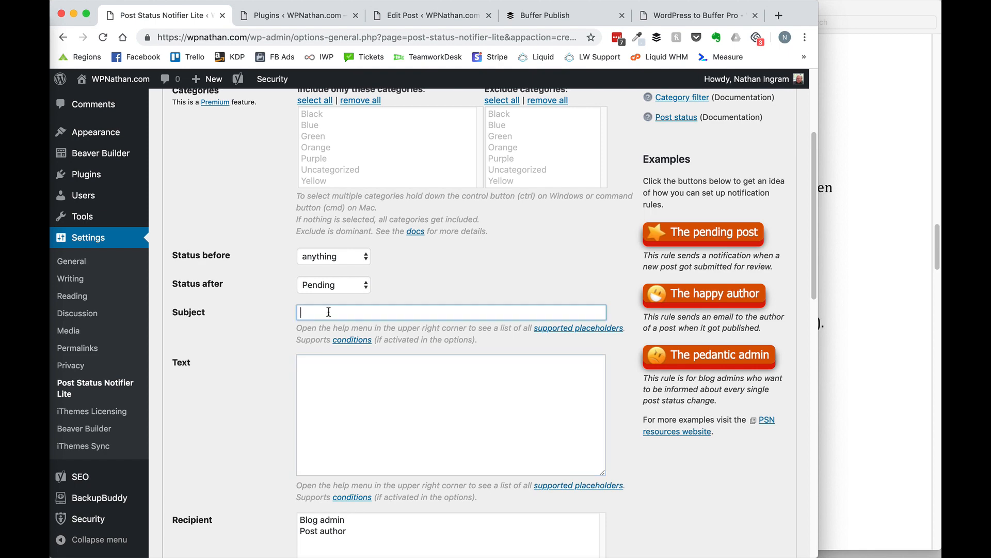
type("asdasd")
left_click(365, 398)
type("asdasd")
Set the notification's recipient to Post author.
scroll(200, 478, "down", 1)
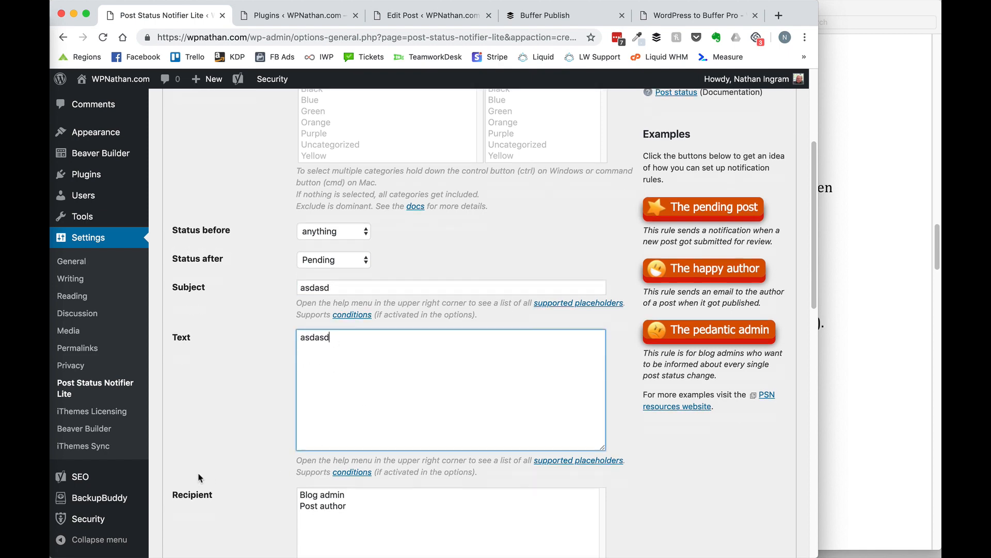
scroll(200, 478, "down", 4)
left_click(328, 299)
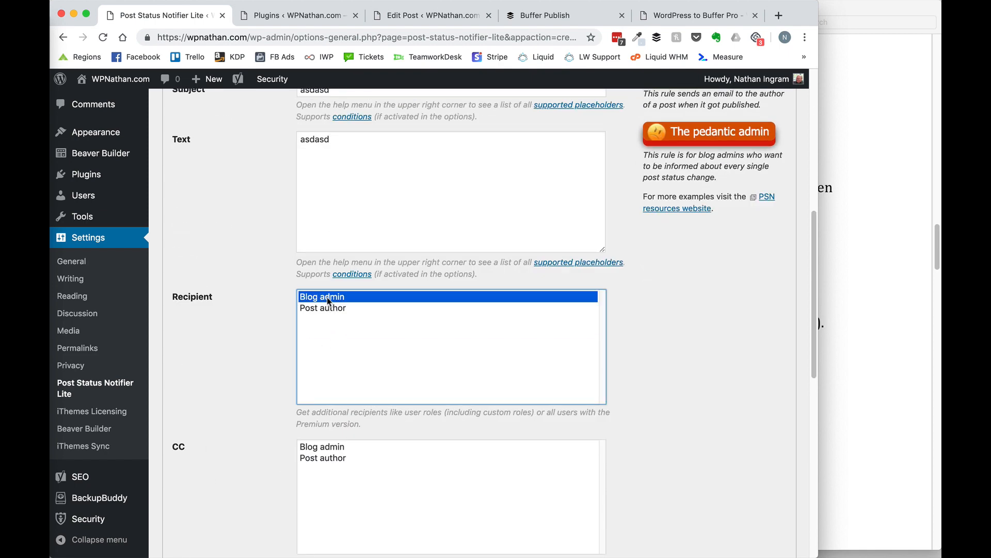
left_click(325, 309)
Look over the rule's CC, Custom CC, BCC and Custom BCC recipient options.
scroll(362, 361, "down", 5)
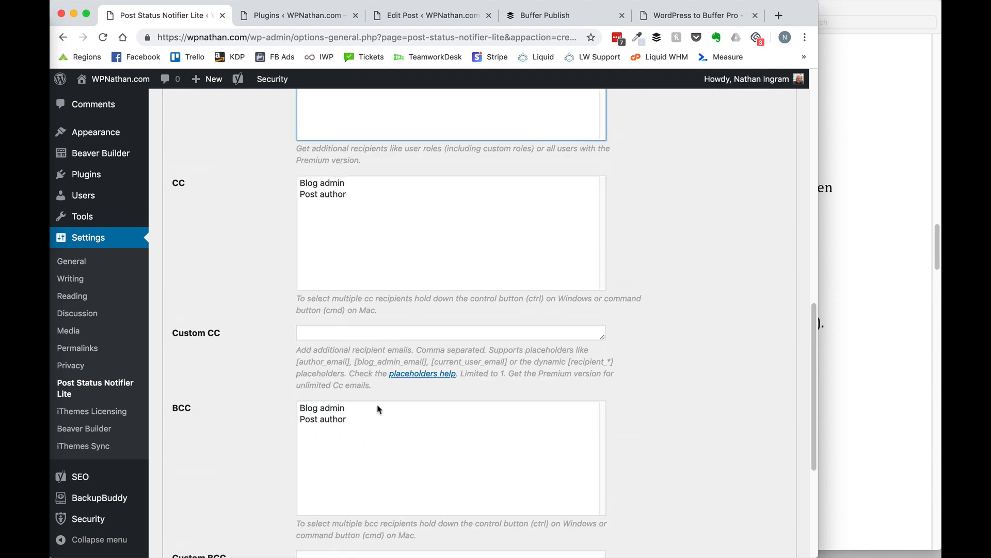
left_click(331, 333)
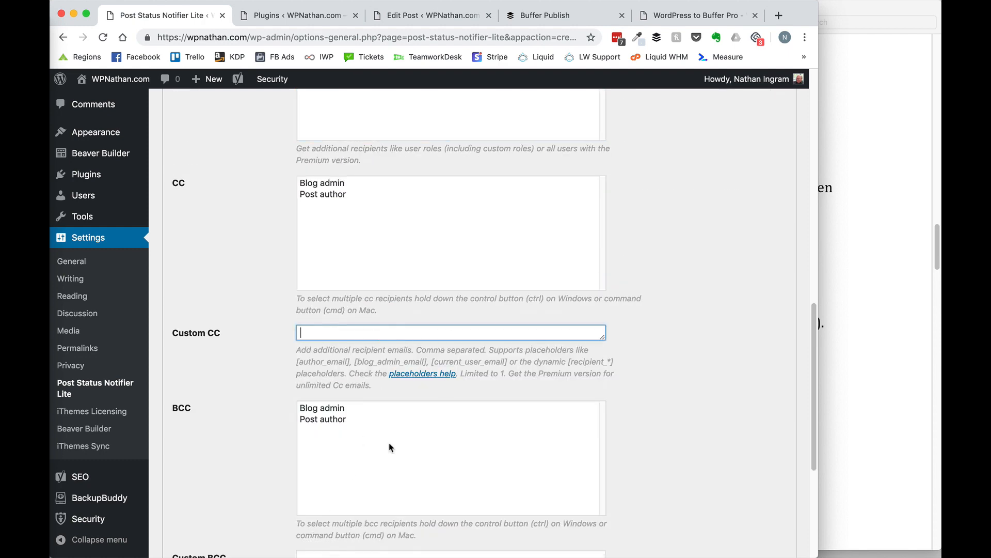
scroll(392, 447, "down", 1)
left_click(375, 408)
scroll(381, 420, "down", 5)
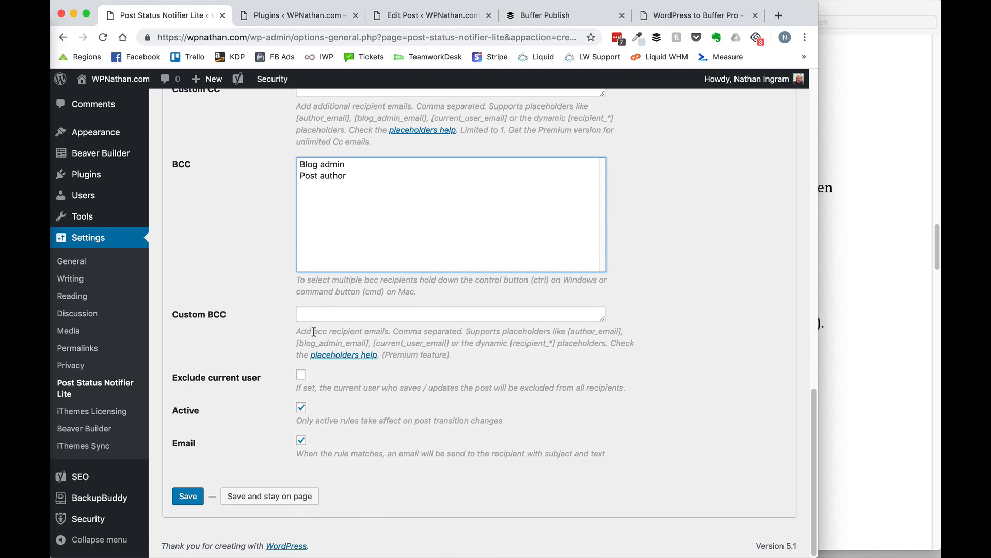
left_click(319, 316)
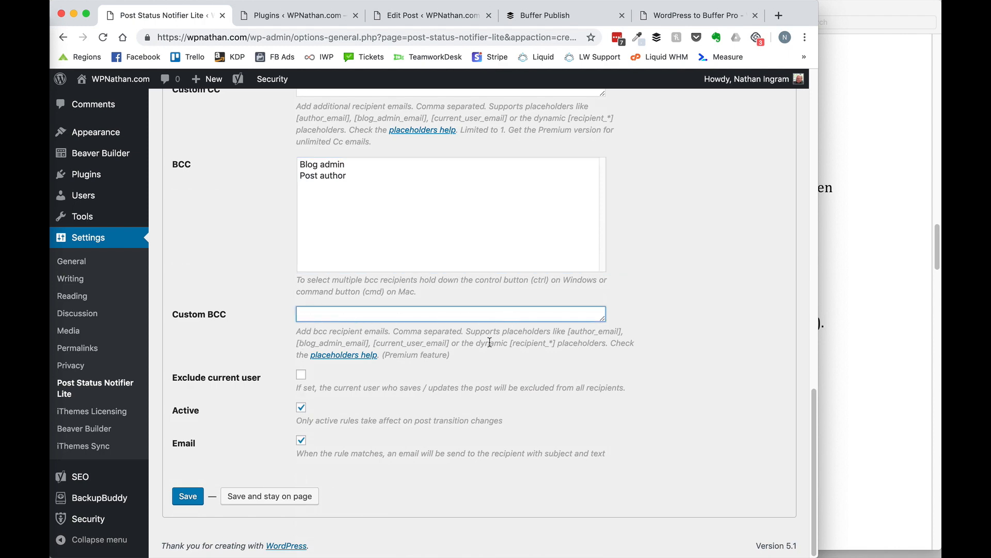
Review the rule's settings and the statuses available for Status after.
scroll(335, 485, "up", 15)
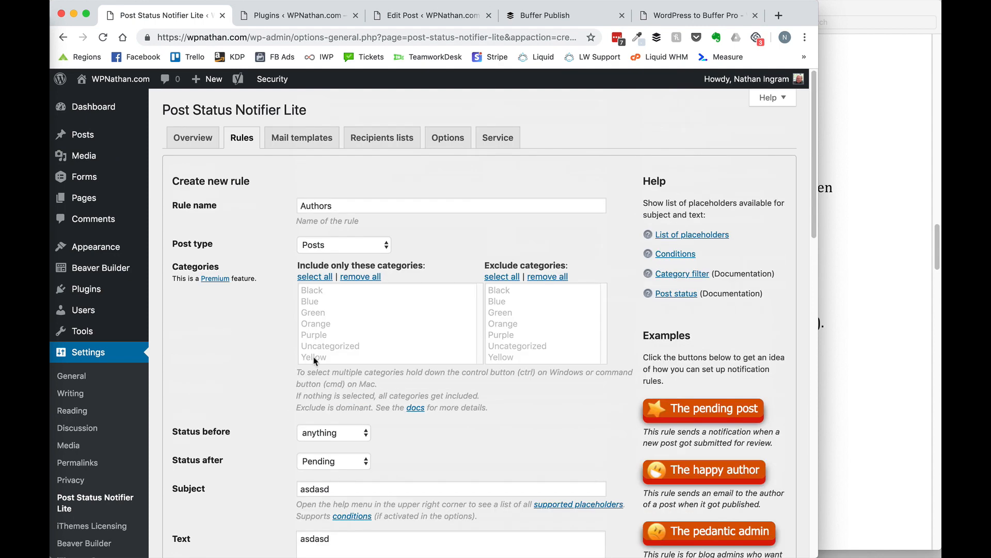
scroll(321, 378, "down", 5)
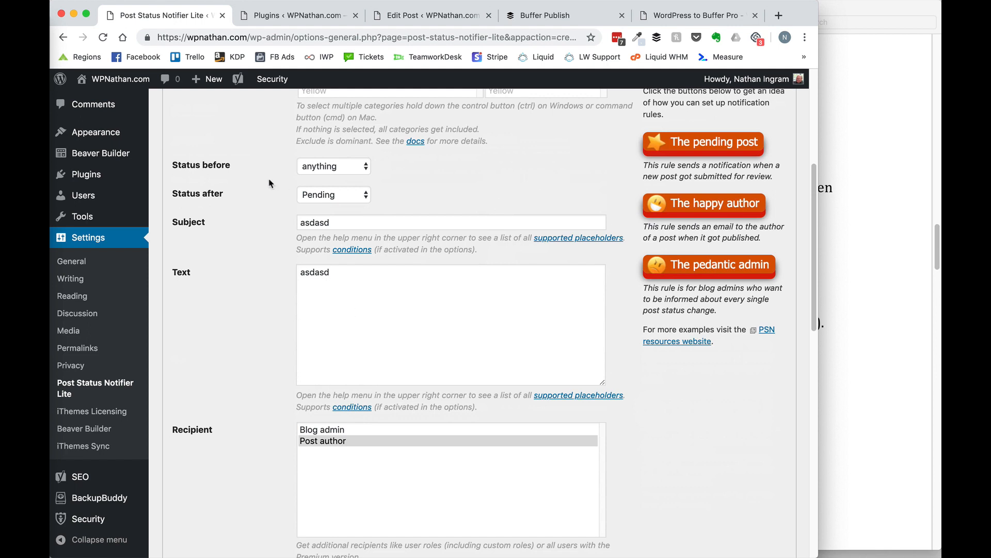
left_click(342, 195)
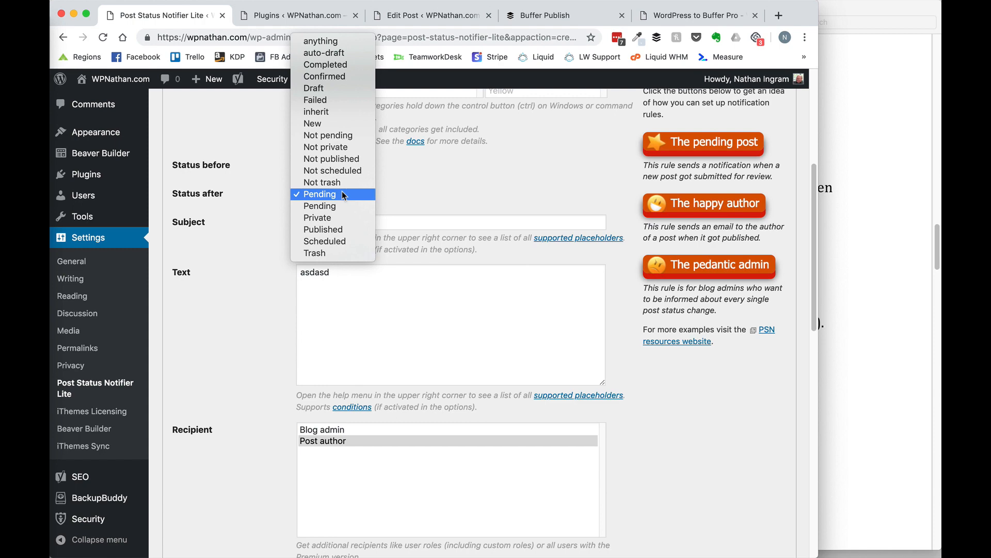
Switch to the March 2019 Plugin Roundup PDF and try to open the Code Canyon link under Post Status Notifier Lite.
left_click(885, 145)
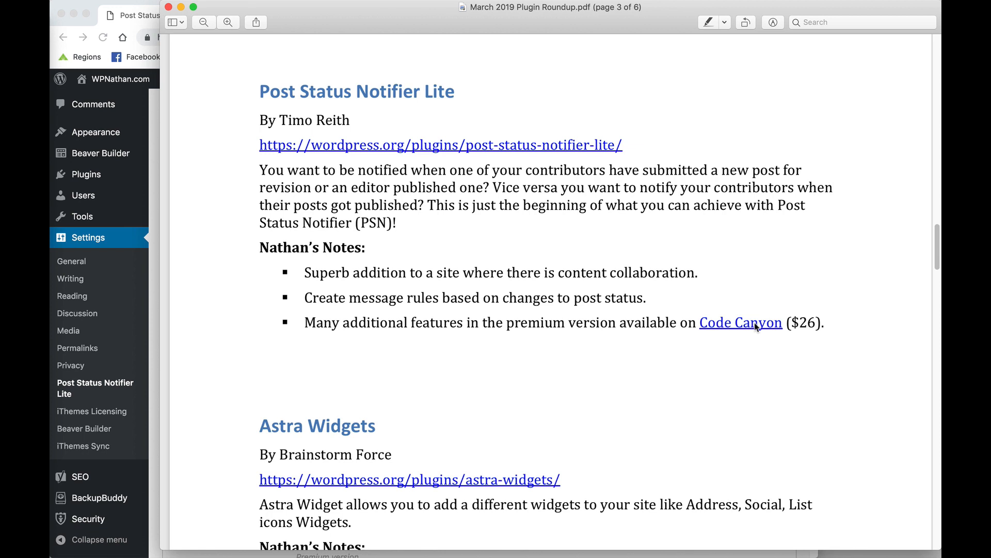
triple_click(715, 323)
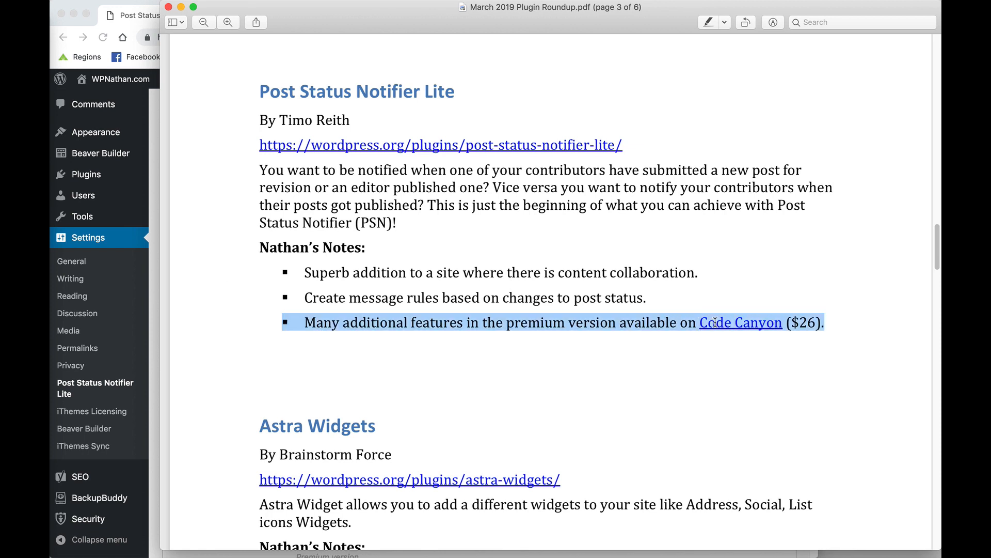
left_click(617, 357)
scroll(465, 284, "up", 1)
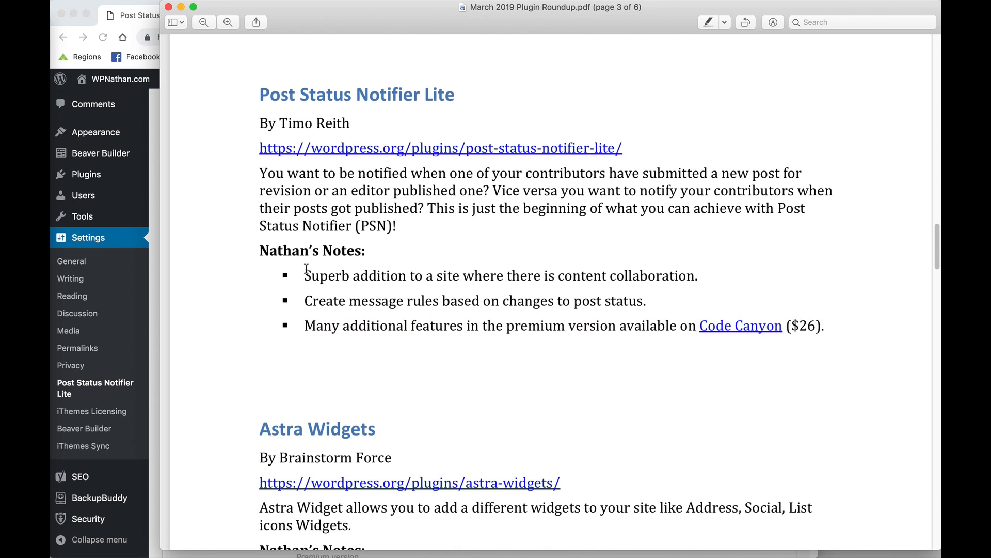
Switch back to Chrome and open the Premium version's CodeCanyon page from the plugin's Recipients lists page.
left_click(147, 163)
scroll(305, 279, "up", 5)
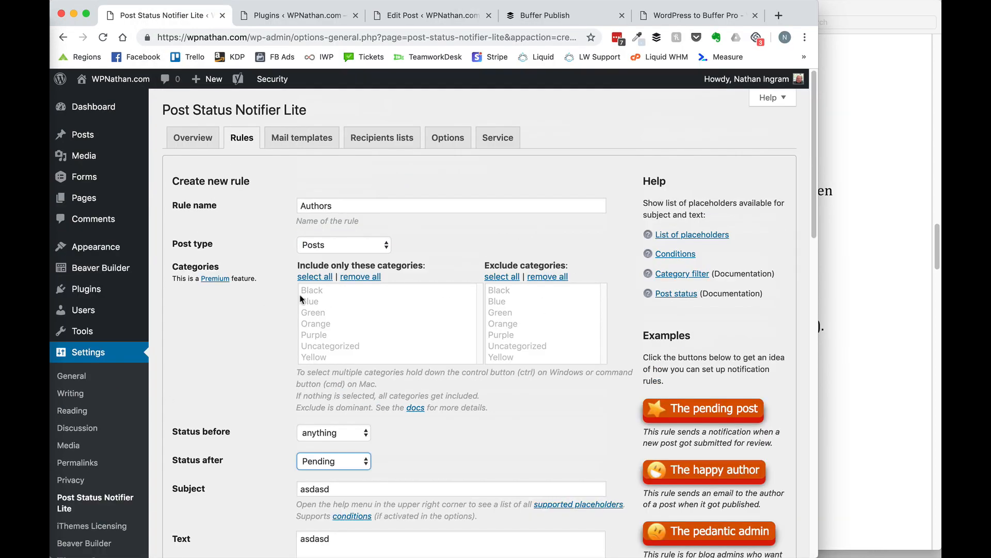
left_click(371, 138)
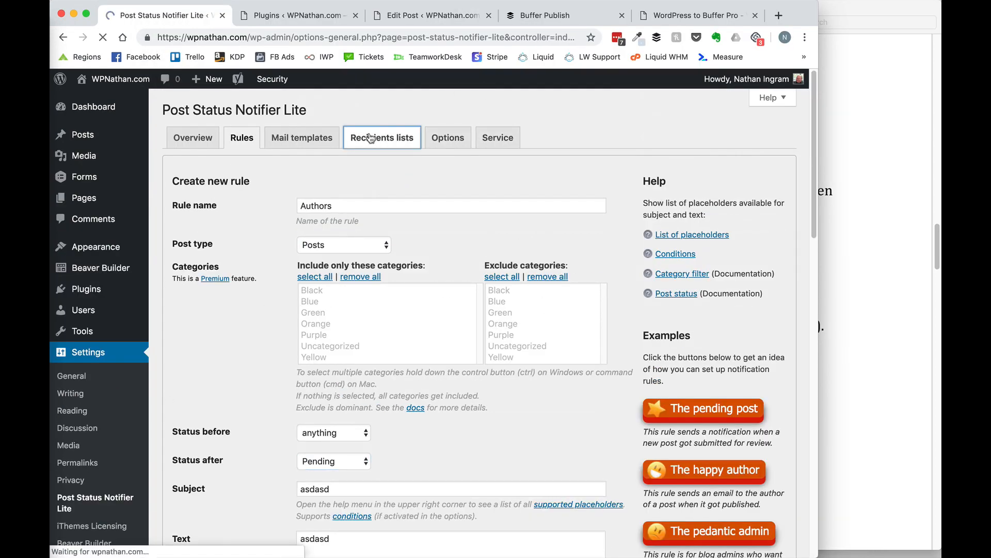
left_click(235, 183)
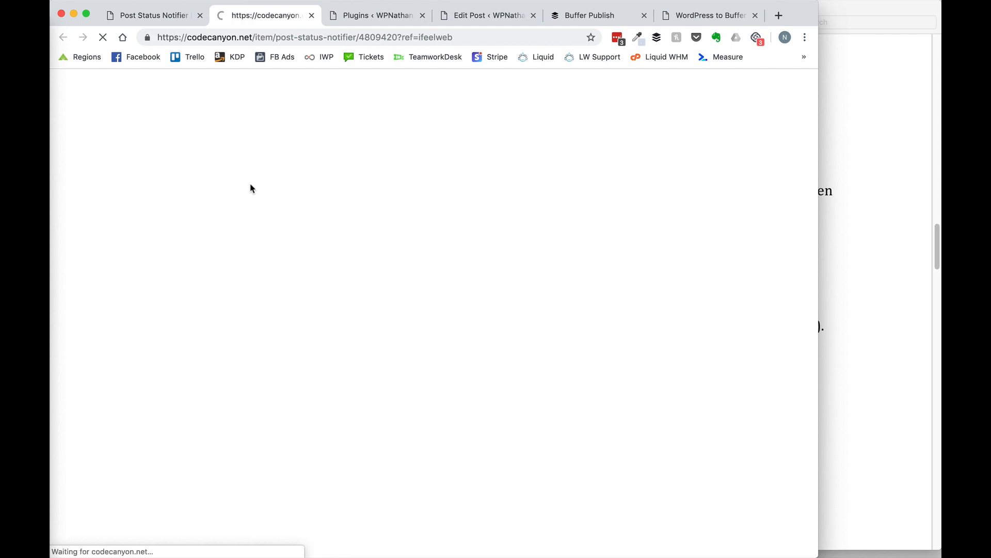
Examine the pricing, description and feature list of the premium Post Status Notifier.
scroll(372, 284, "down", 5)
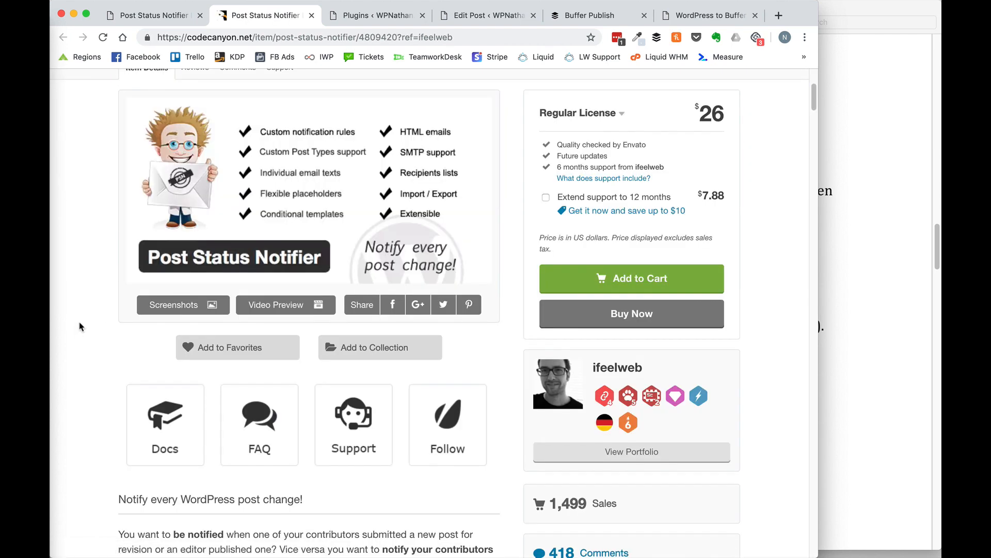
scroll(79, 326, "down", 15)
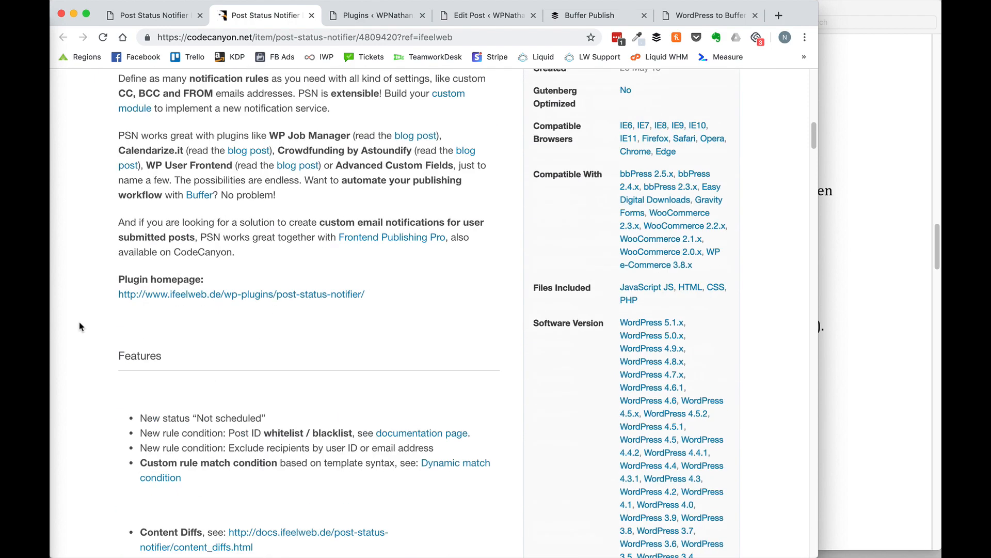
scroll(79, 326, "down", 10)
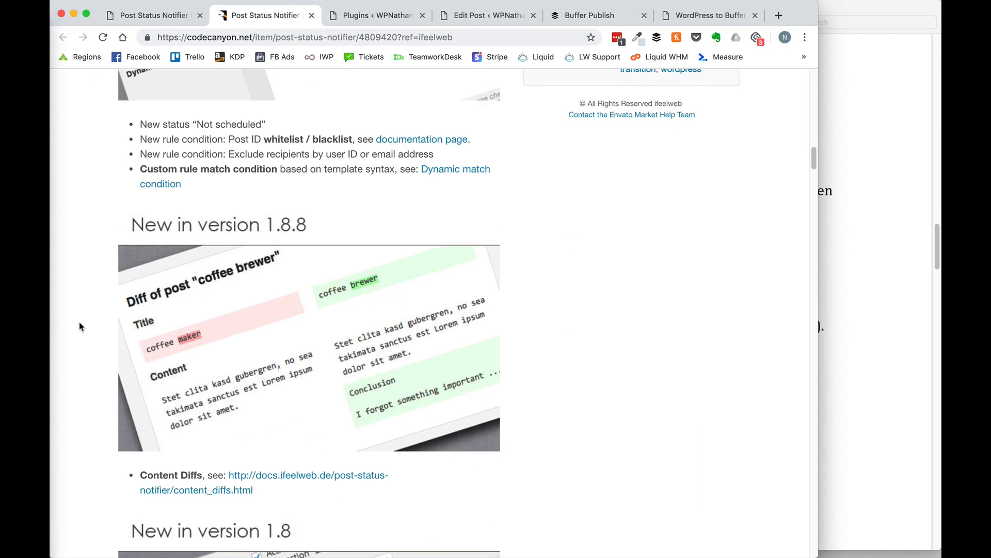
scroll(79, 326, "up", 5)
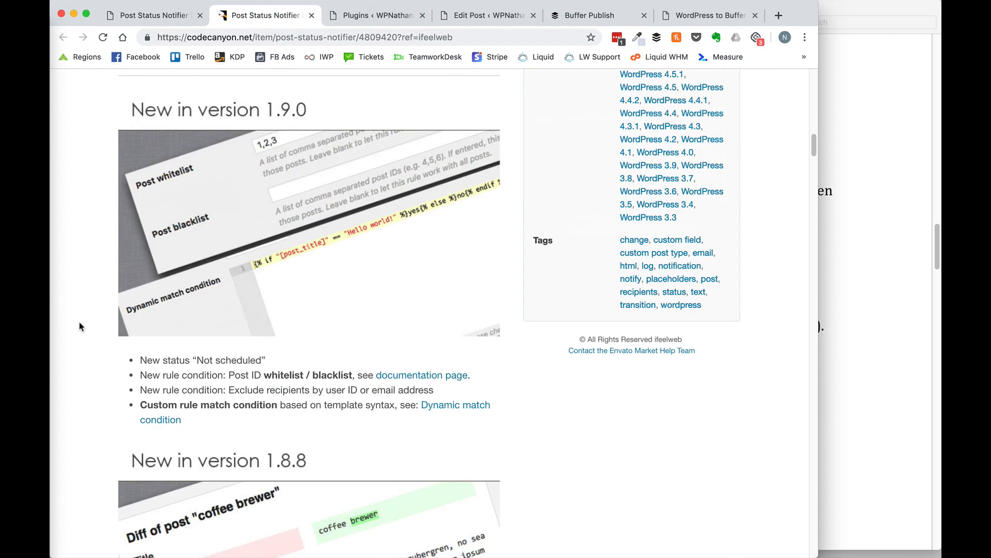
scroll(79, 326, "down", 11)
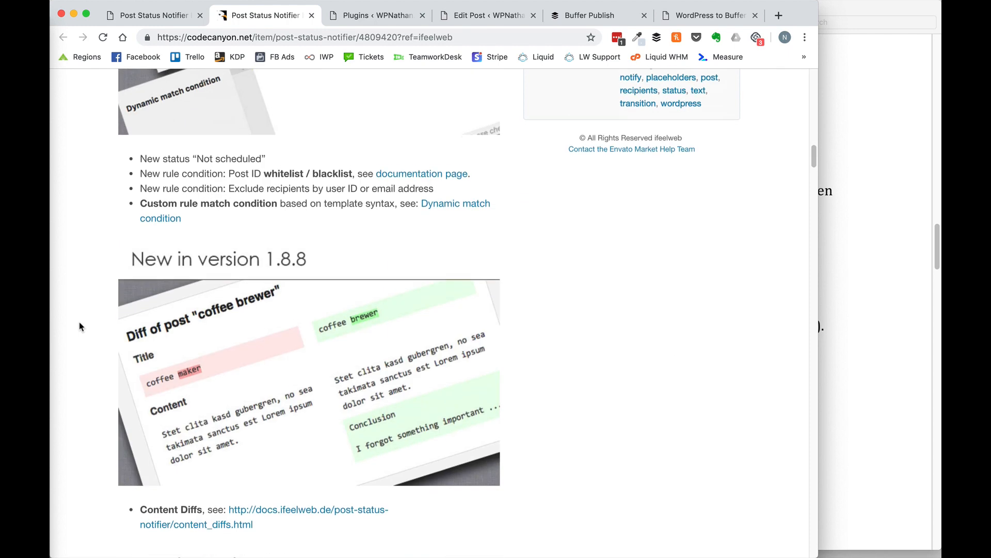
scroll(79, 326, "down", 8)
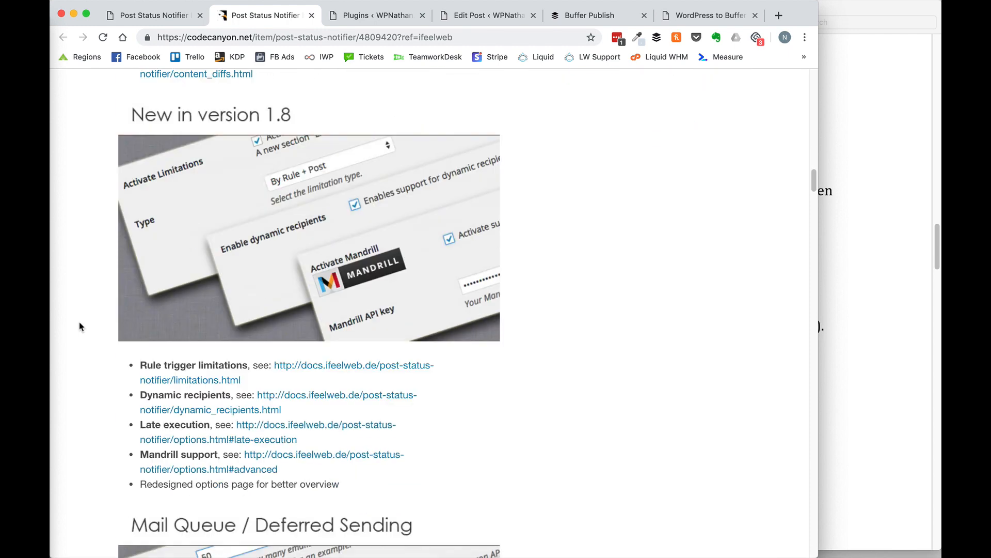
Close the CodeCanyon page and open the Overview page of Post Status Notifier Lite.
left_click(312, 16)
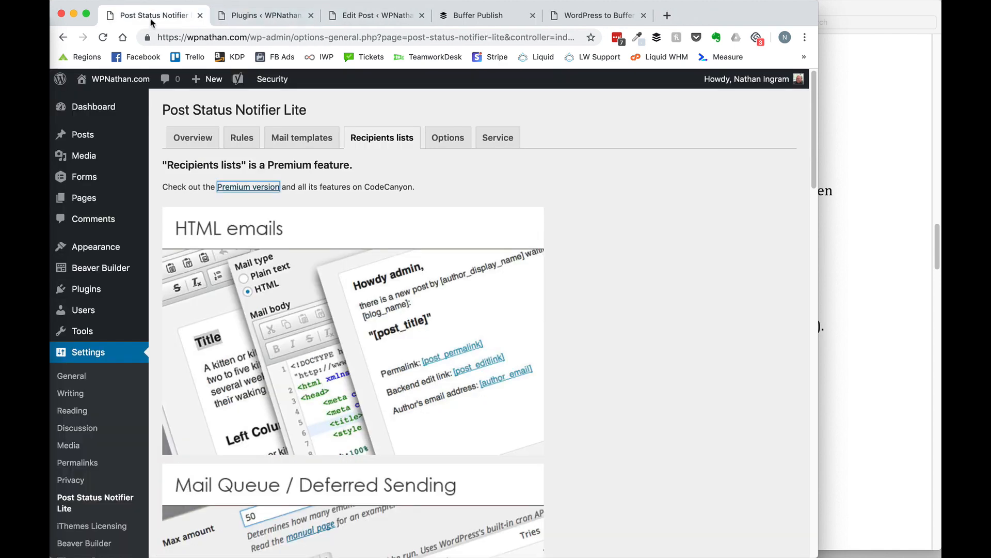
left_click(179, 146)
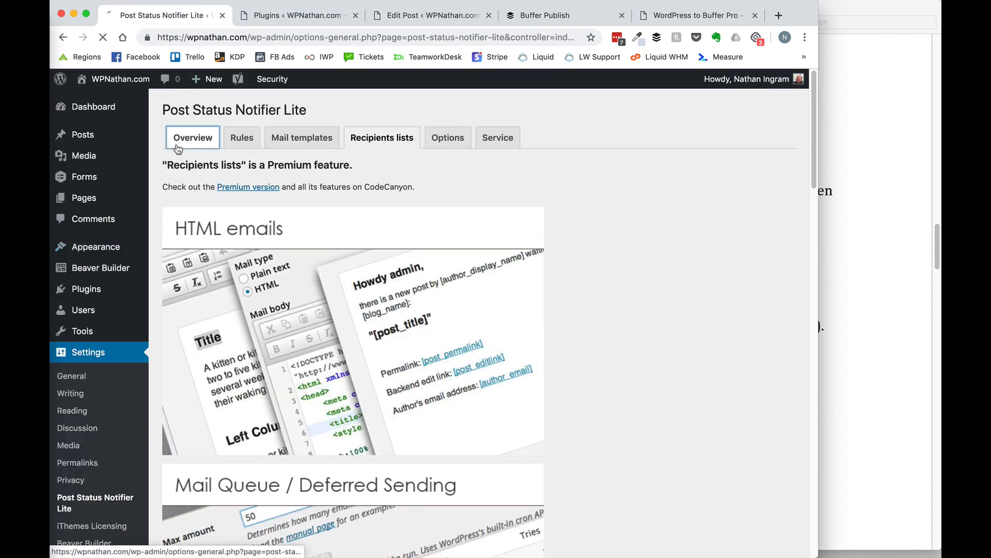
Switch to the March 2019 Plugin Roundup PDF and read the Astra Widgets entry.
left_click(895, 99)
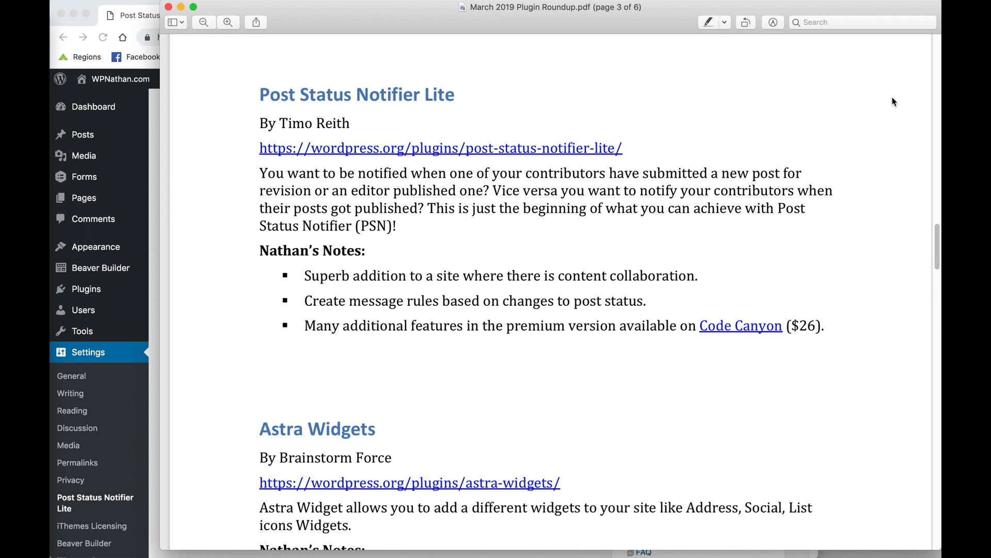
scroll(625, 253, "down", 5)
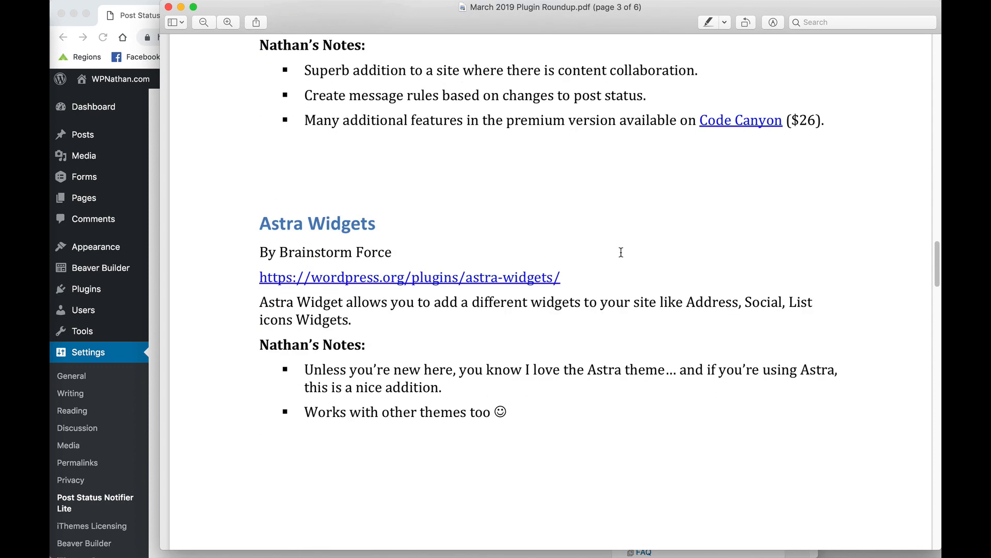
scroll(621, 253, "down", 2)
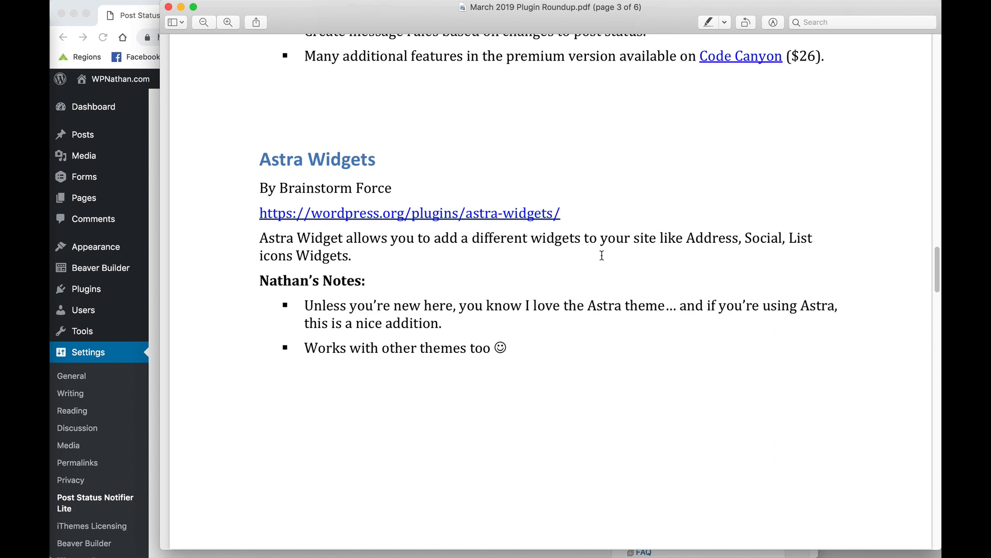
left_click_drag(262, 163, 405, 162)
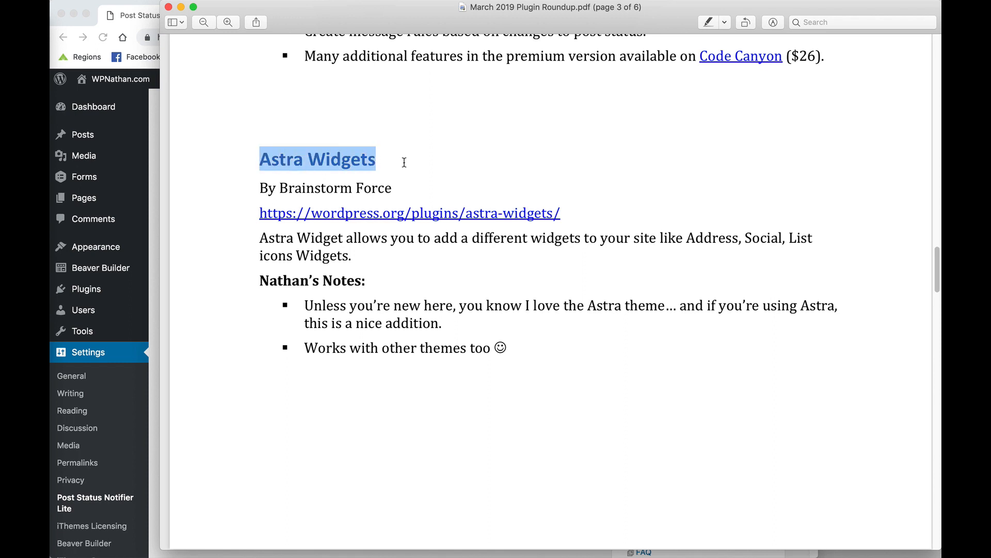
left_click_drag(290, 186, 364, 189)
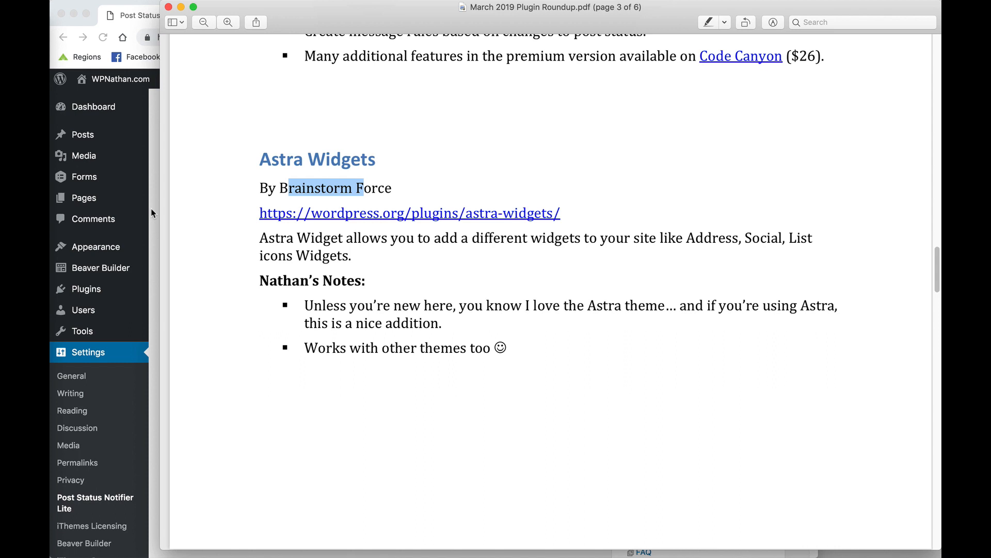
Switch back to Chrome, deactivate the Post Status Notifier Lite plugin and activate Astra Widgets.
left_click(145, 156)
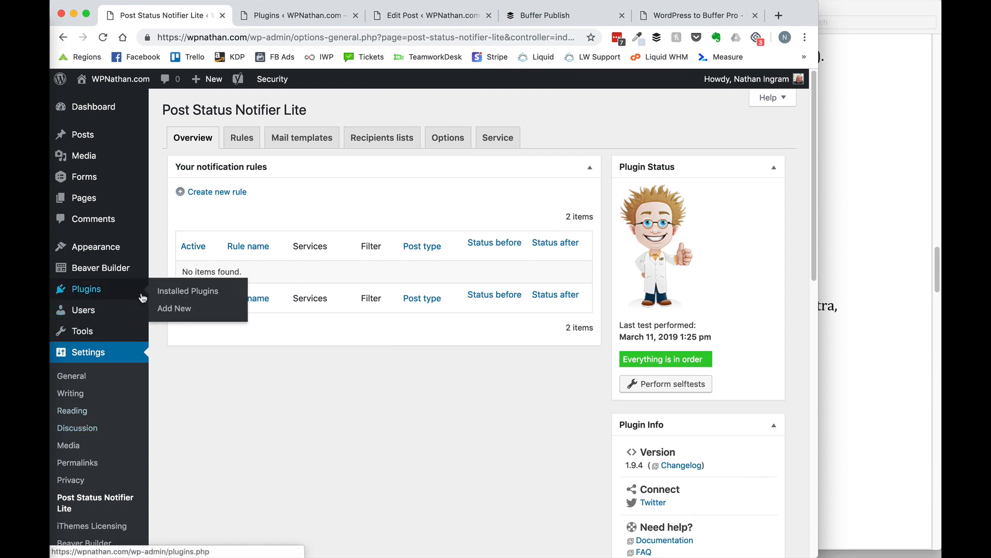
left_click(168, 295)
scroll(168, 298, "down", 15)
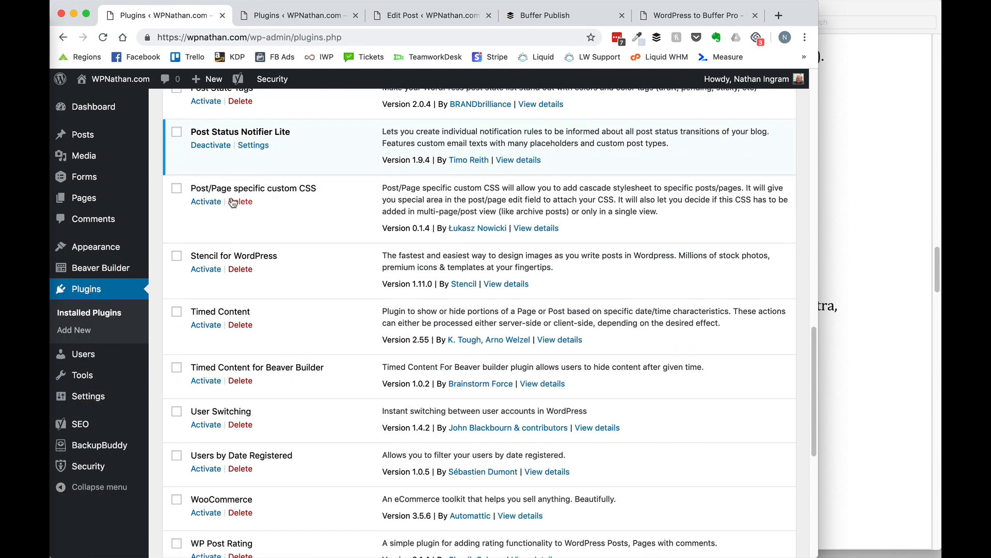
left_click(222, 148)
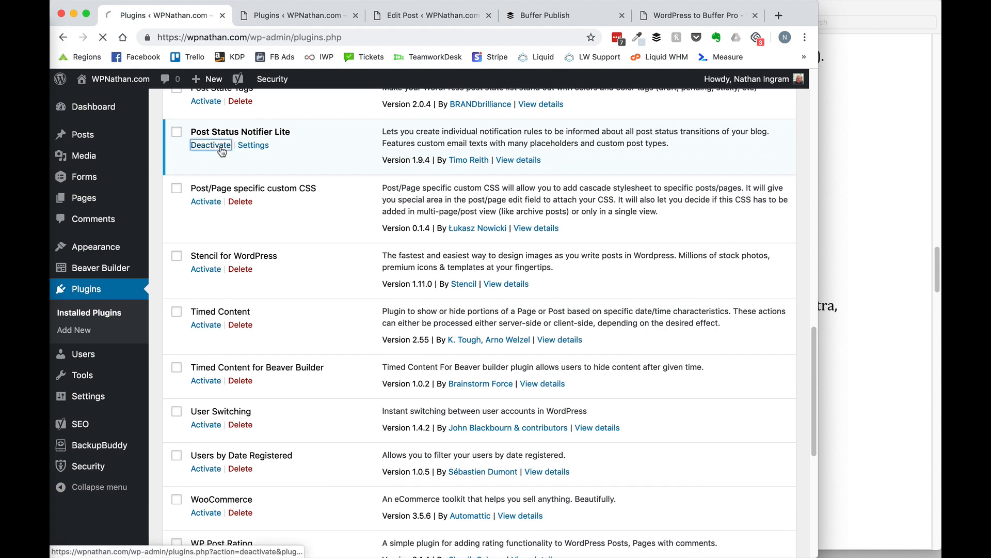
scroll(288, 307, "down", 3)
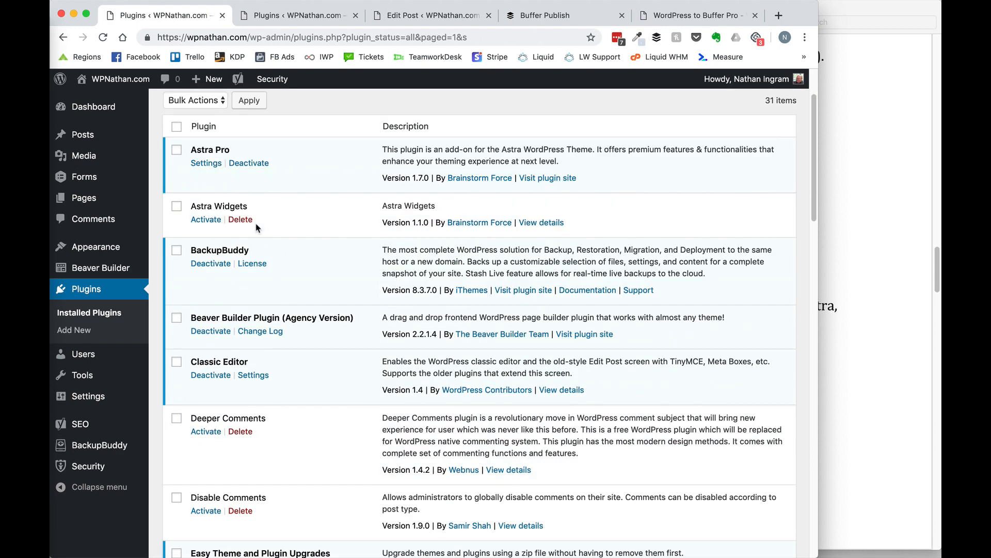
left_click(206, 220)
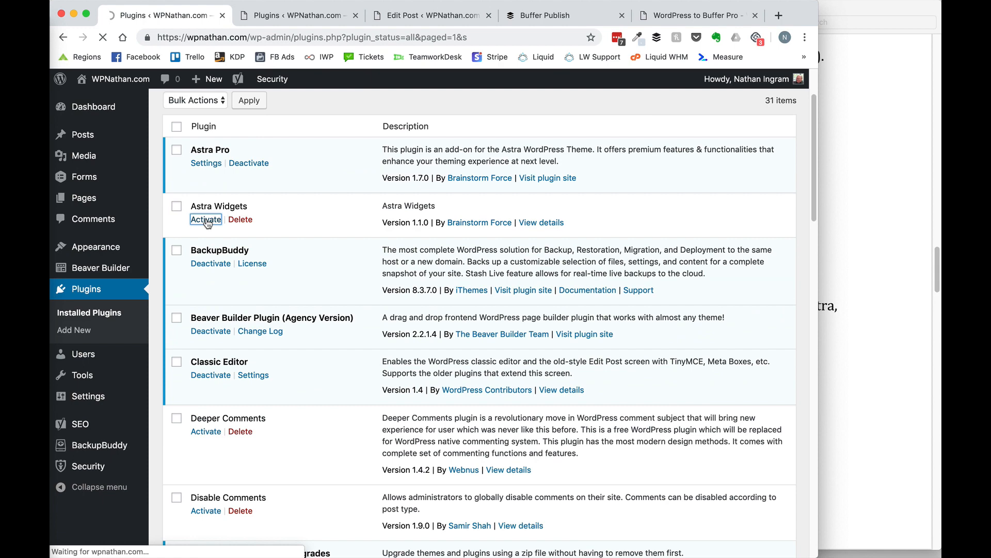
Open the site's Widgets page and widen the browser window.
mouse_move(103, 247)
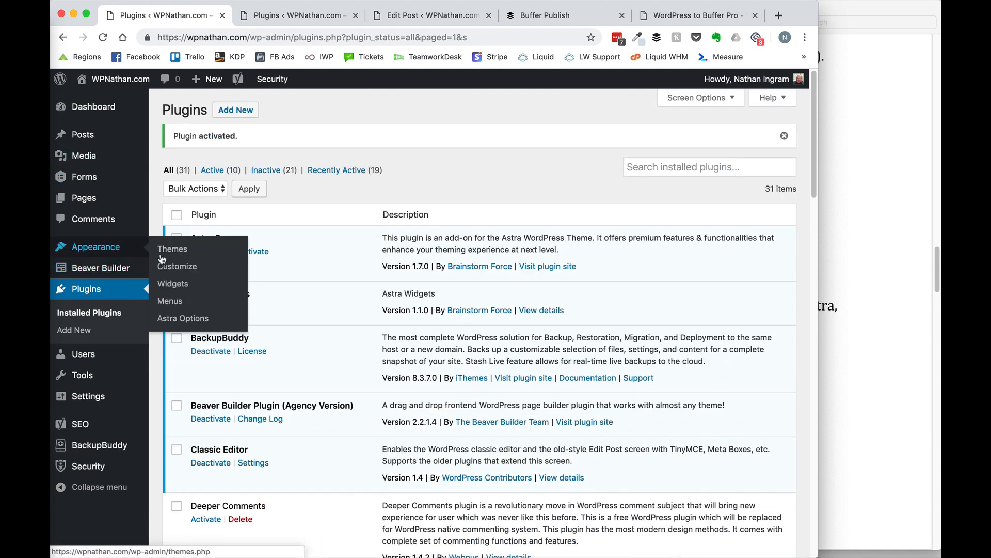
left_click(167, 285)
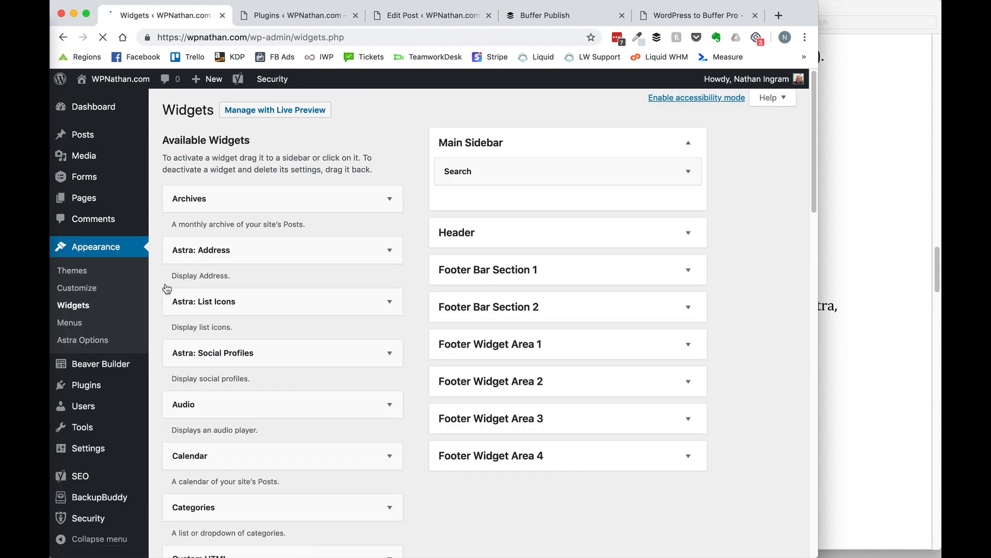
left_click_drag(818, 235, 939, 233)
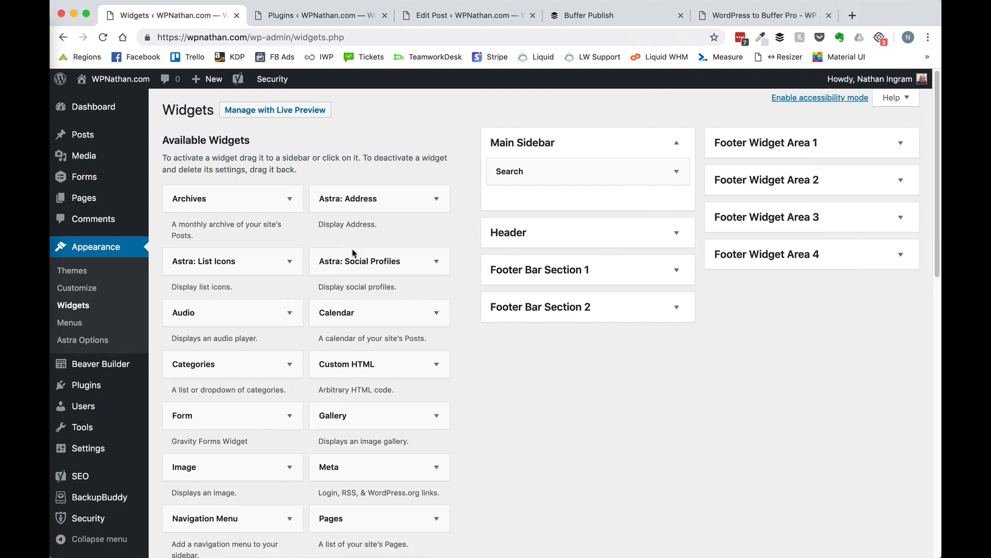
Move the inactive Astra Address, List Icons and Social Profiles widgets into the Main Sidebar below Search.
scroll(469, 310, "down", 10)
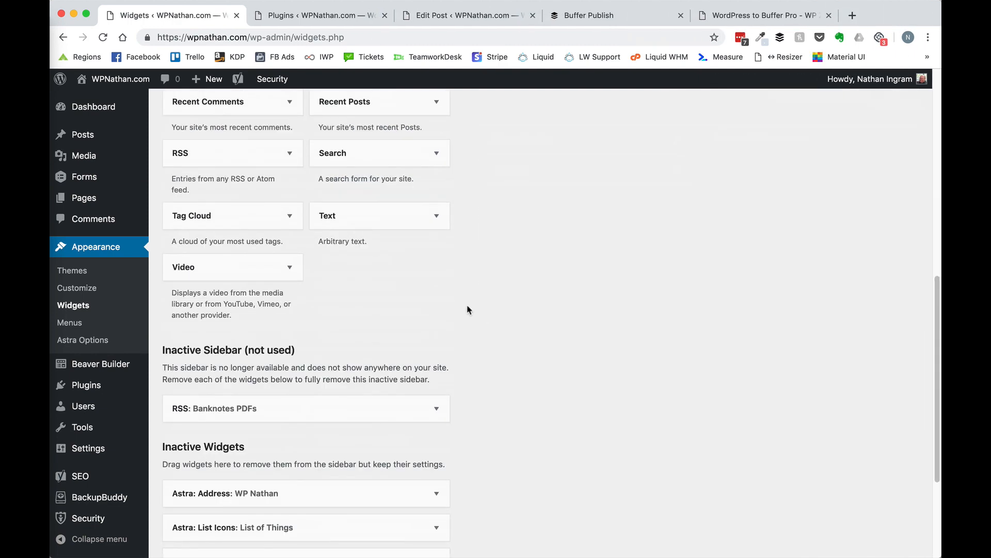
scroll(469, 310, "down", 3)
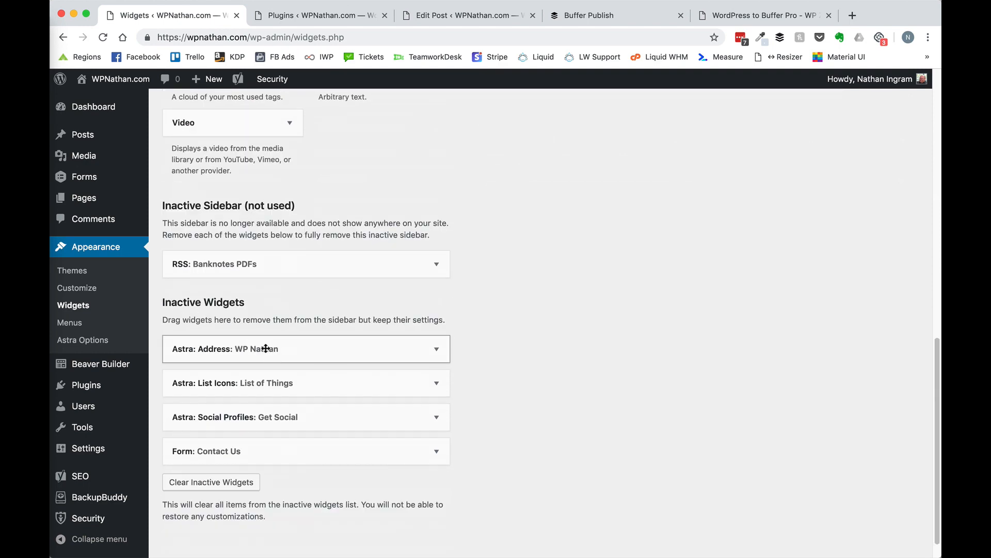
left_click_drag(265, 347, 597, 204)
scroll(425, 439, "down", 15)
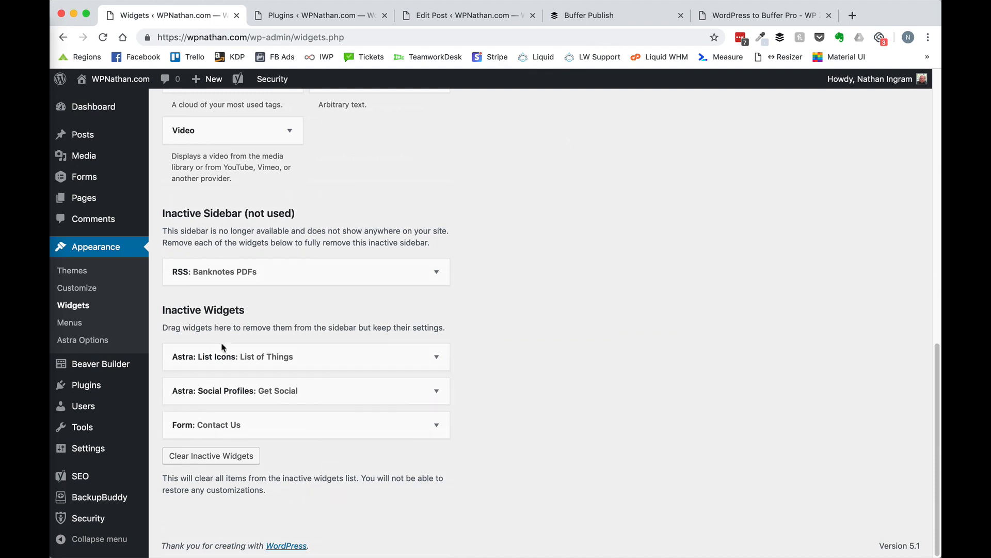
left_click_drag(237, 355, 532, 235)
scroll(589, 434, "down", 10)
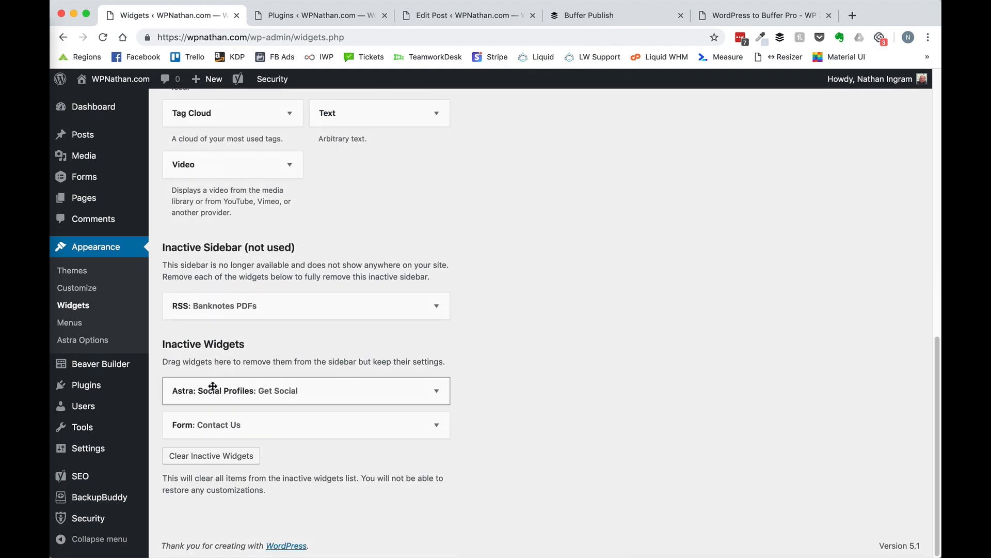
left_click_drag(275, 385, 568, 242)
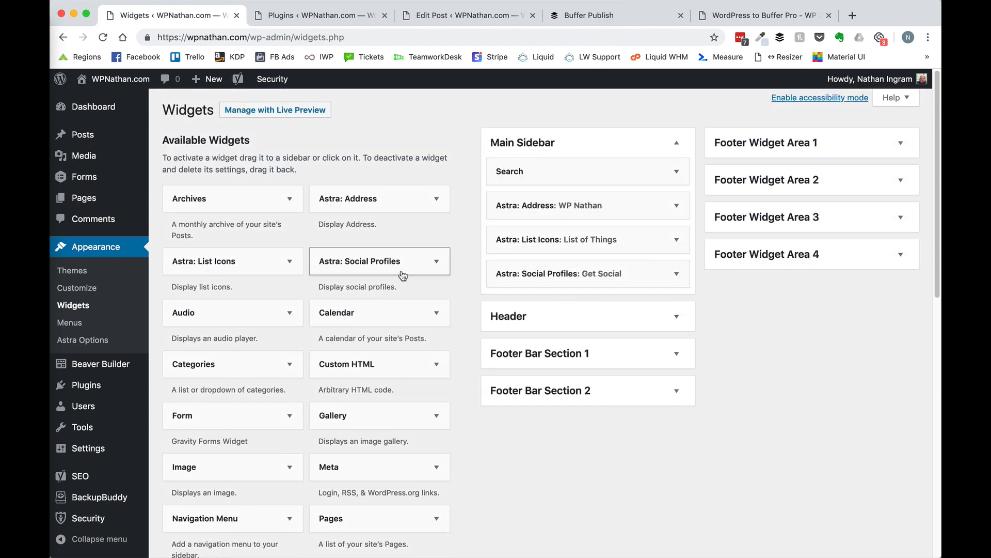
Examine the Astra: Address widget's settings, including the style options, address and contact fields, icon color and spacing.
left_click(677, 206)
scroll(744, 356, "down", 3)
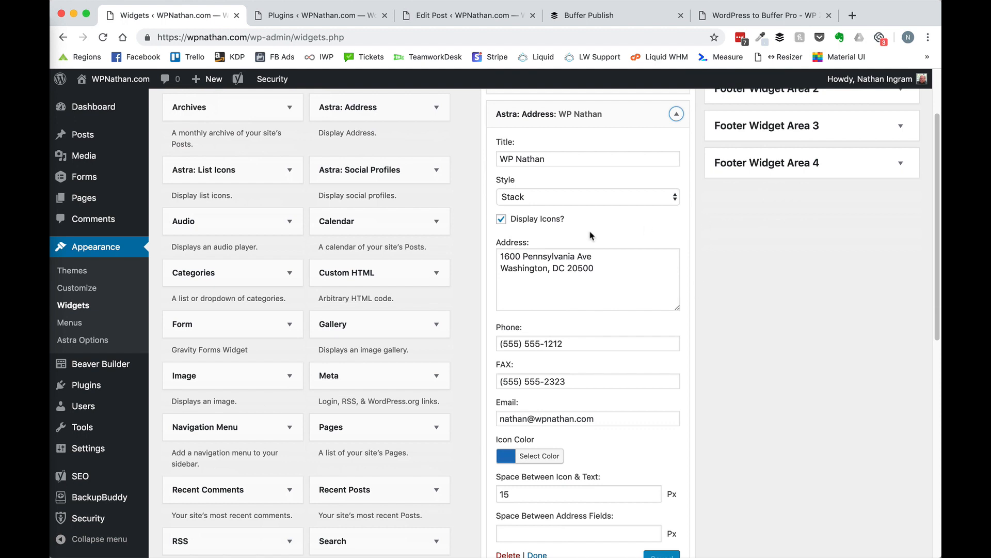
left_click(537, 197)
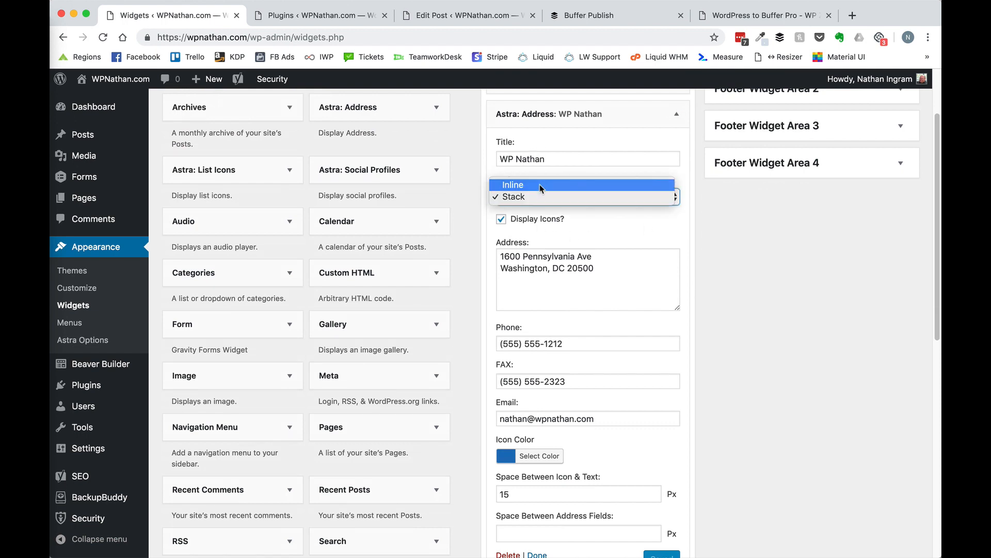
left_click(540, 197)
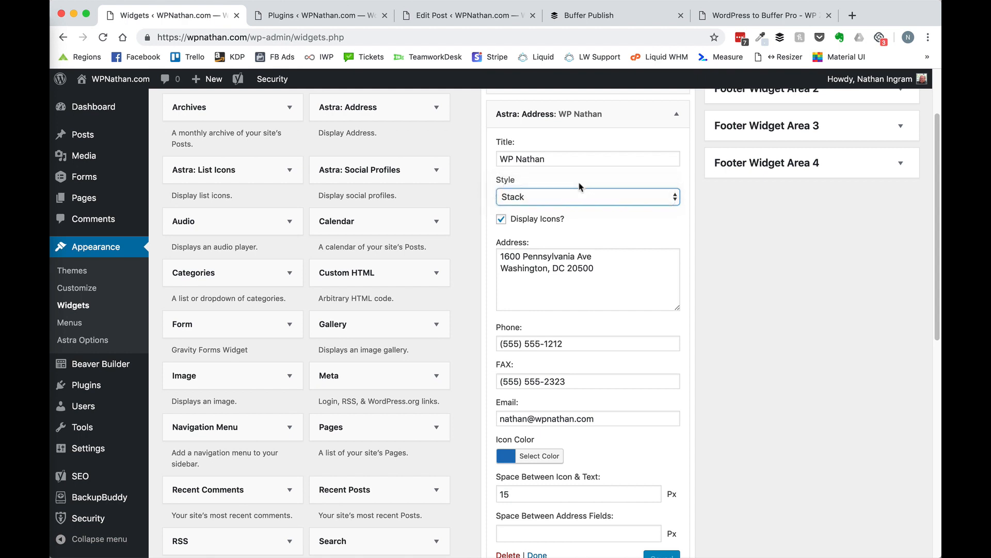
left_click_drag(500, 256, 582, 267)
scroll(609, 278, "down", 1)
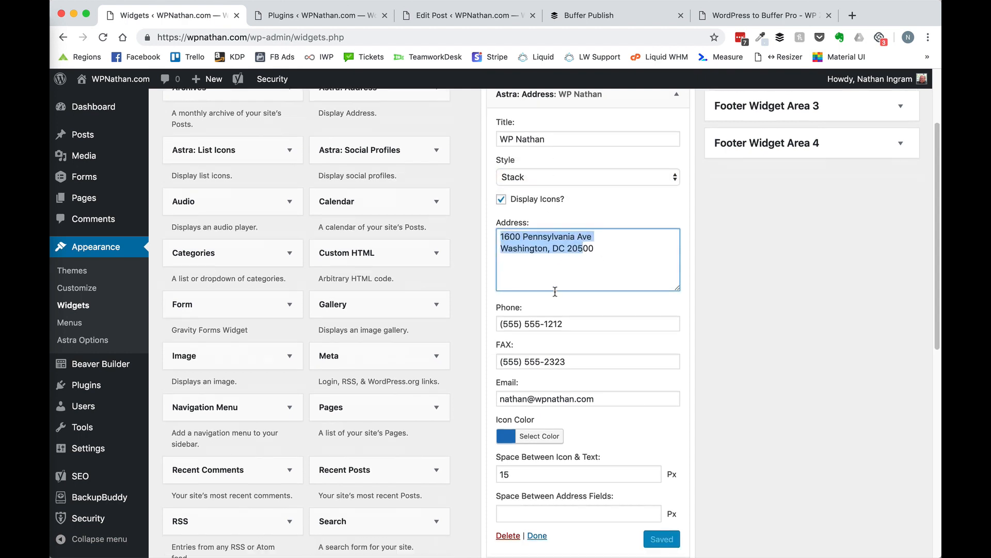
left_click(543, 321)
left_click(546, 361)
scroll(617, 343, "down", 4)
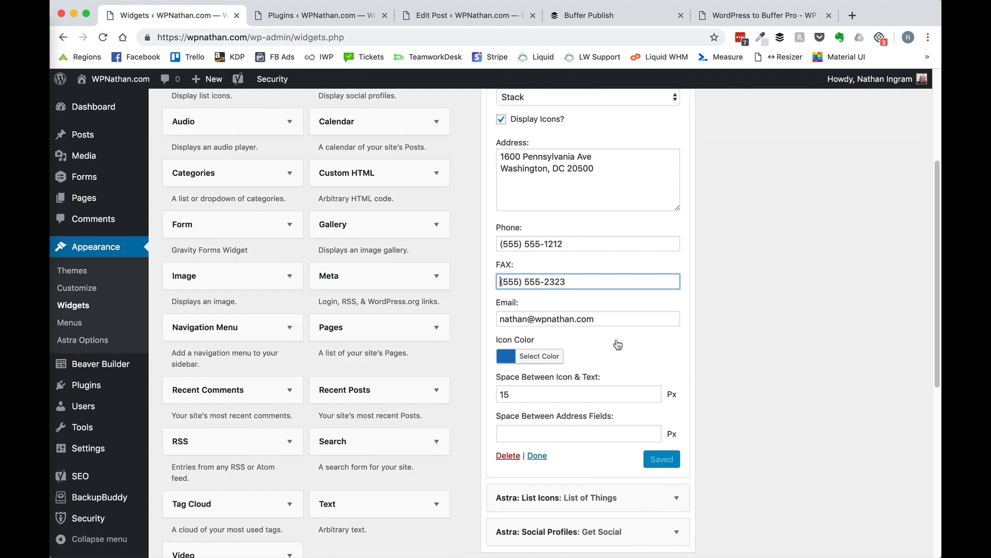
double_click(589, 316)
scroll(568, 316, "down", 3)
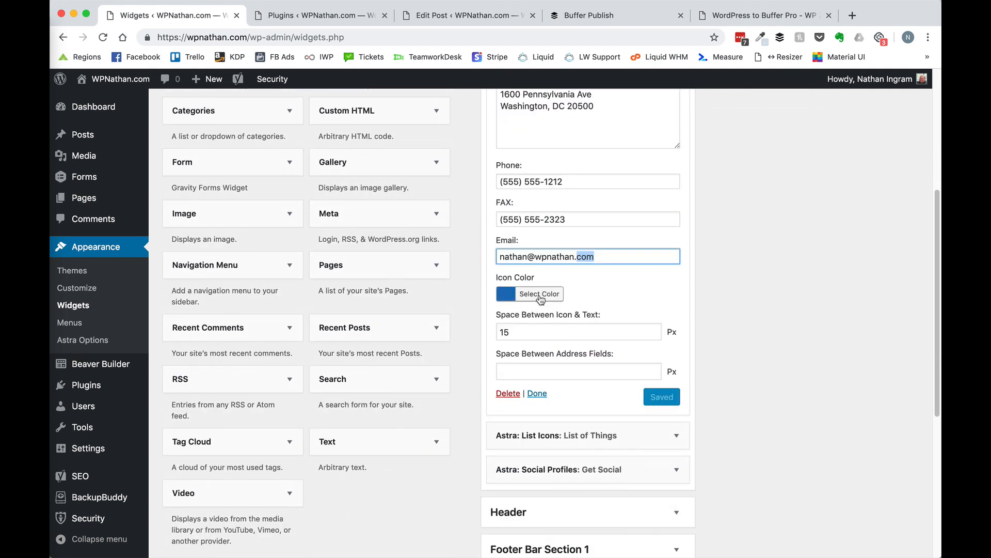
left_click(521, 333)
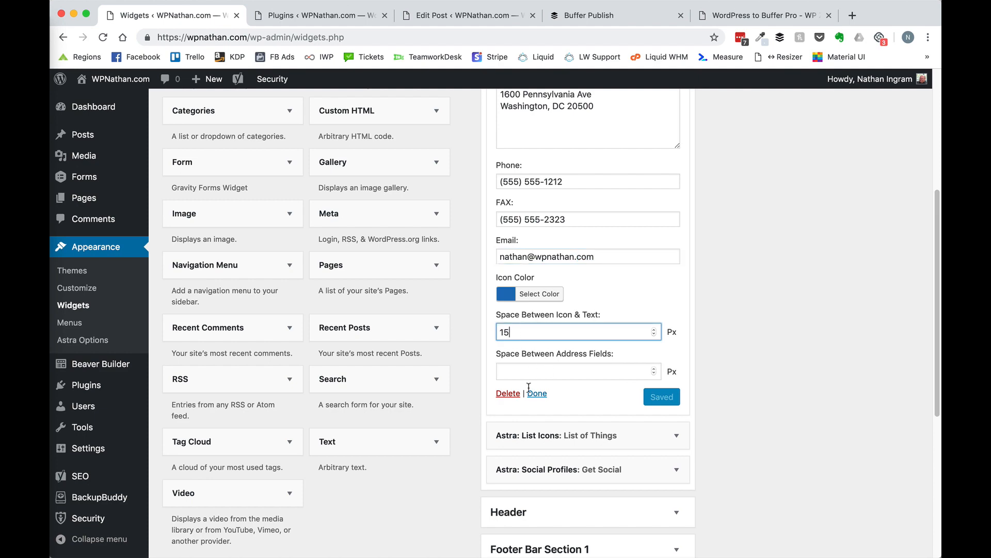
View the live "Thank You for Being a Friend" post and examine the Astra widgets in its sidebar.
left_click(427, 22)
left_click(262, 79)
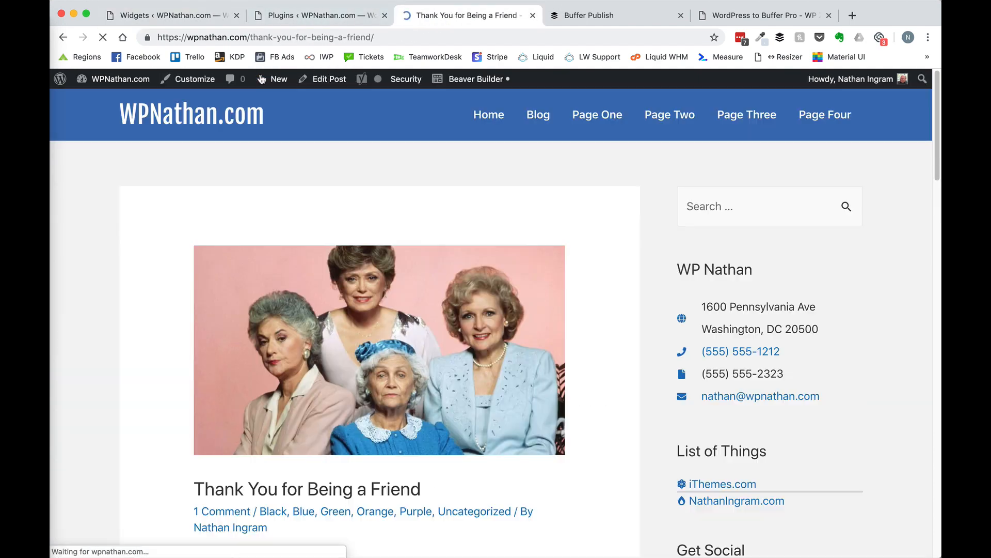
scroll(788, 225, "down", 3)
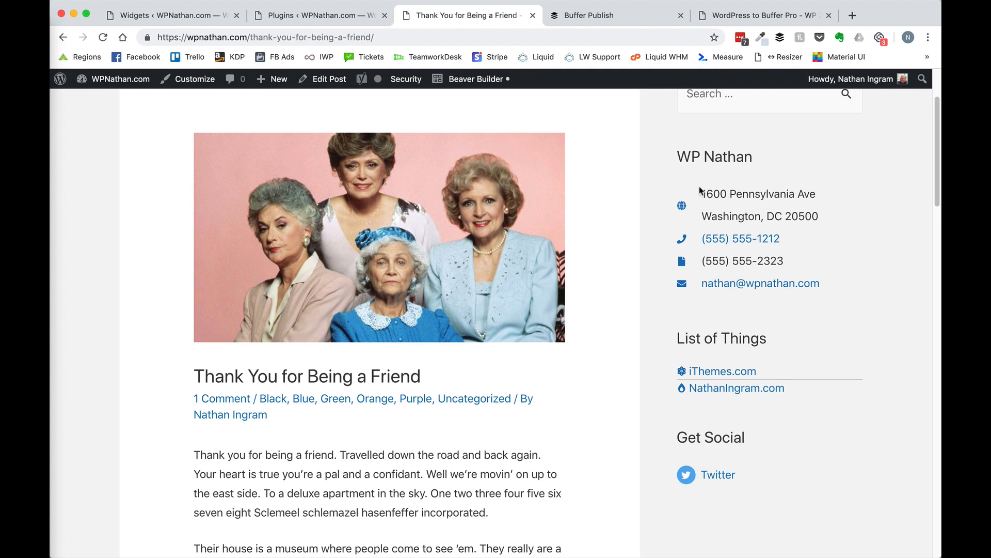
Clear the fax number in the Astra: Address widget, save it, and reload the live post.
left_click(165, 16)
triple_click(614, 220)
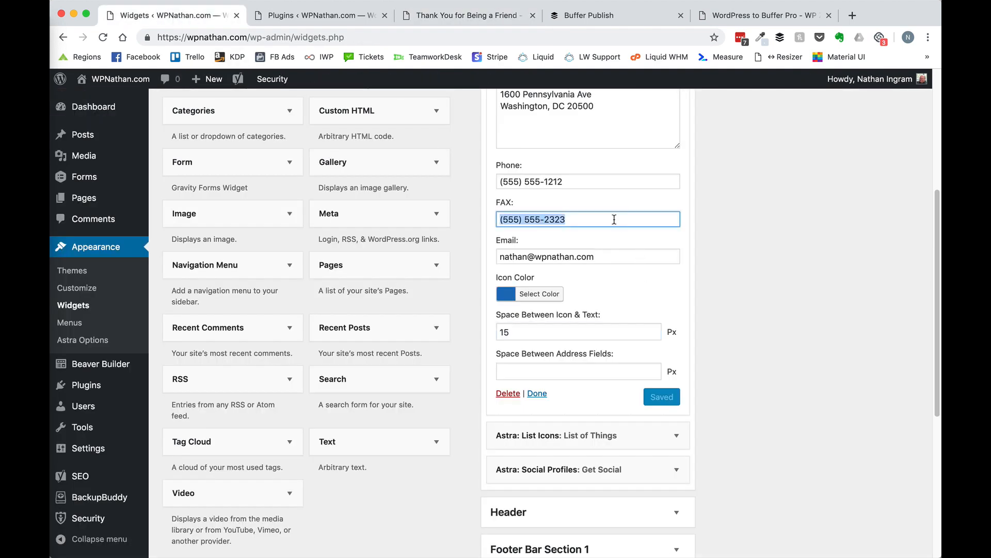
key("BackSpace")
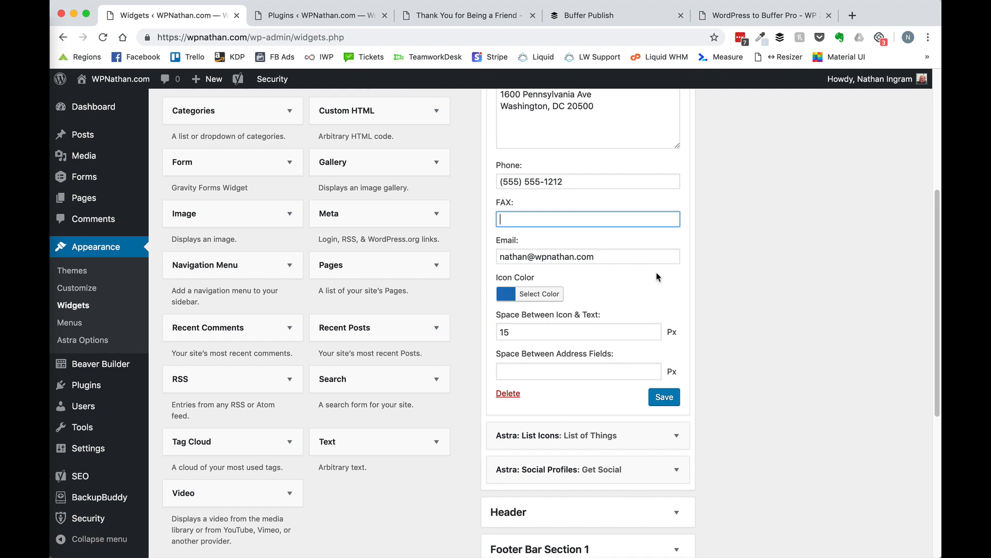
left_click(665, 397)
left_click(436, 21)
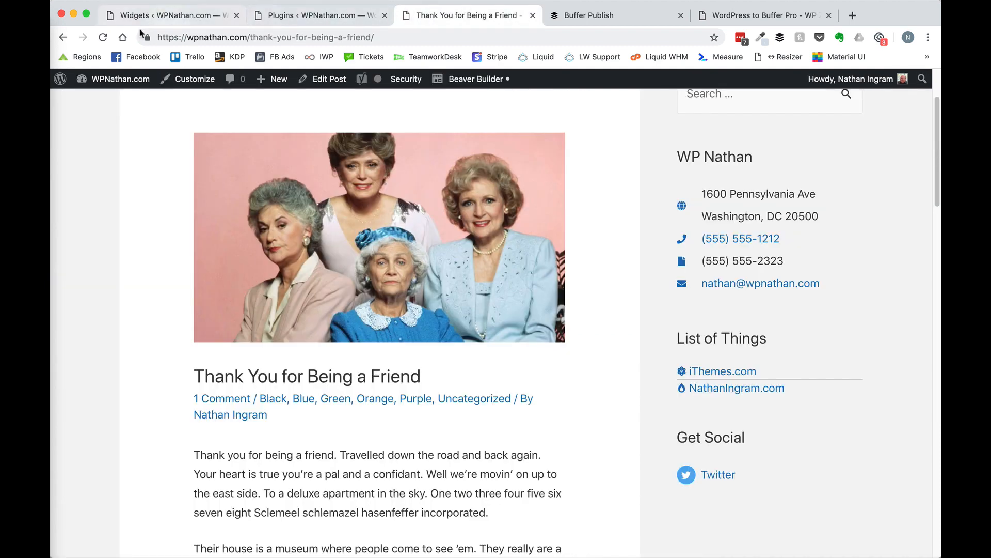
left_click(104, 38)
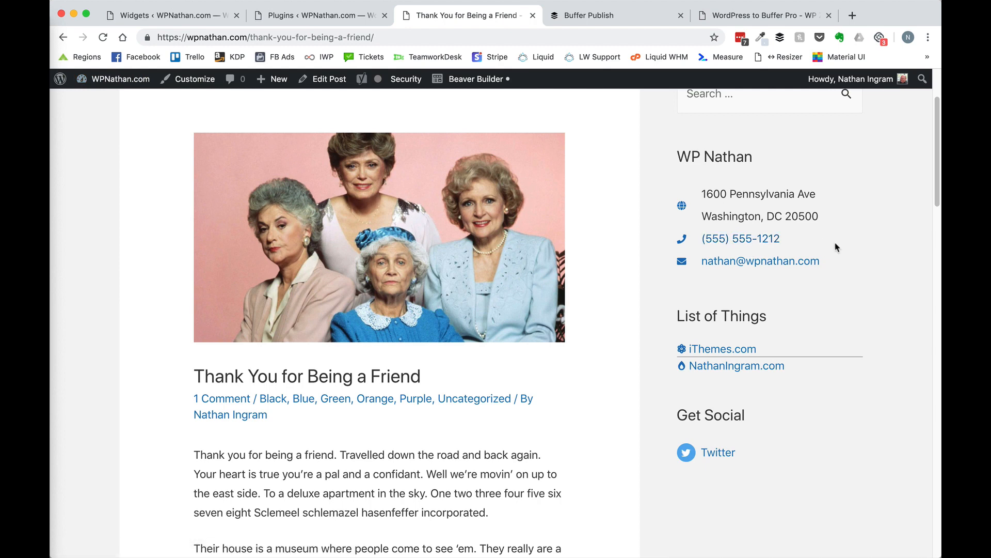
Inspect the sidebar address text's HTML markup with the browser's developer tools.
right_click(763, 194)
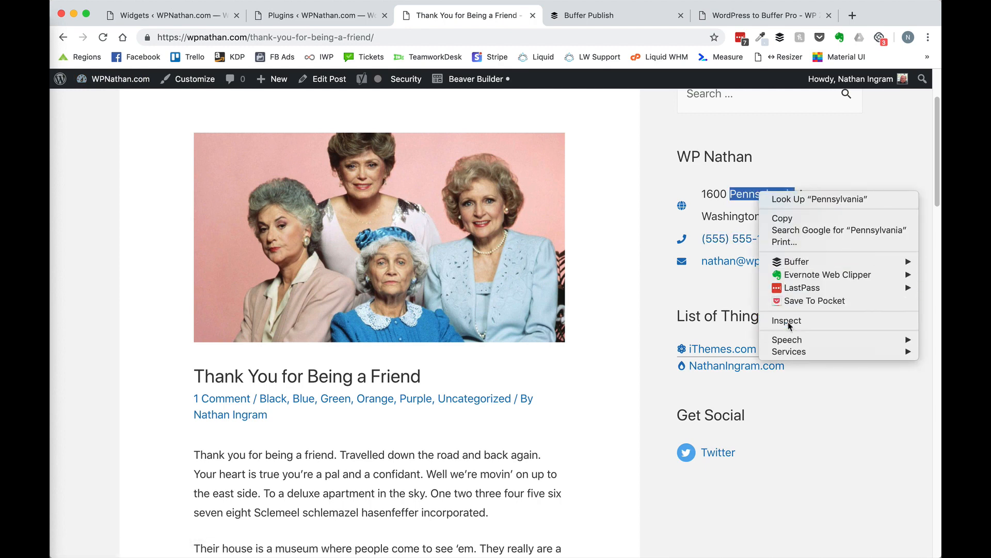
left_click(698, 283)
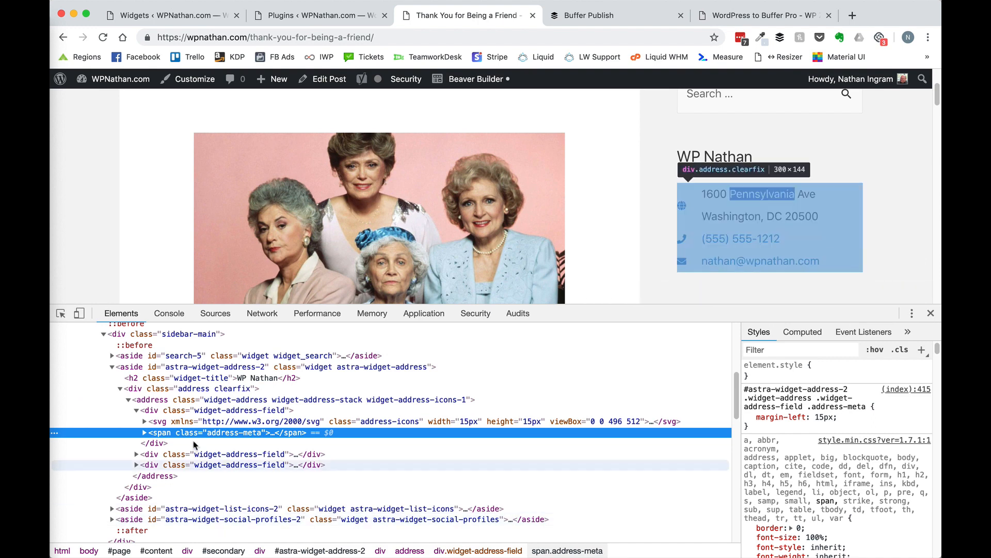
Examine the markup of the address icon, field wrapper and address block, then close the developer tools.
left_click(163, 422)
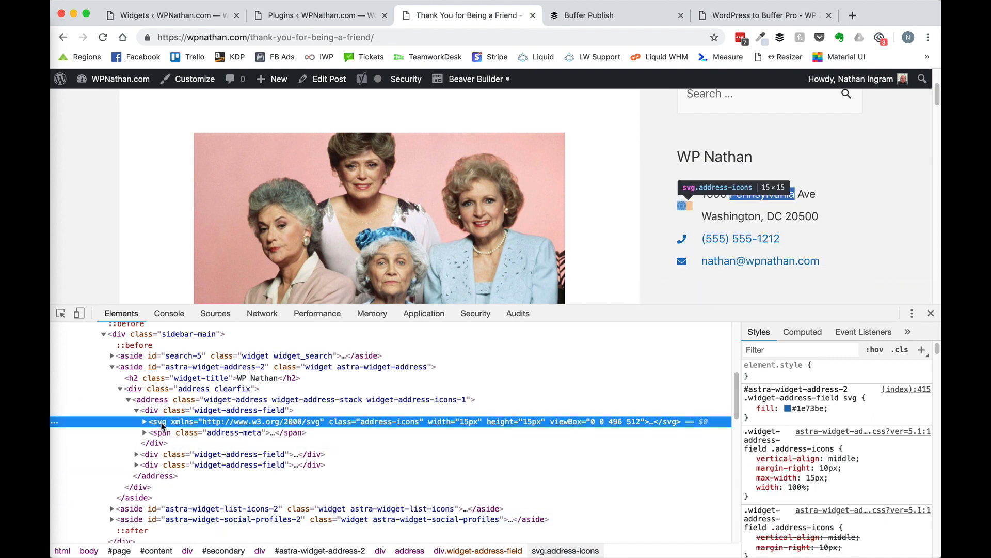
left_click(149, 412)
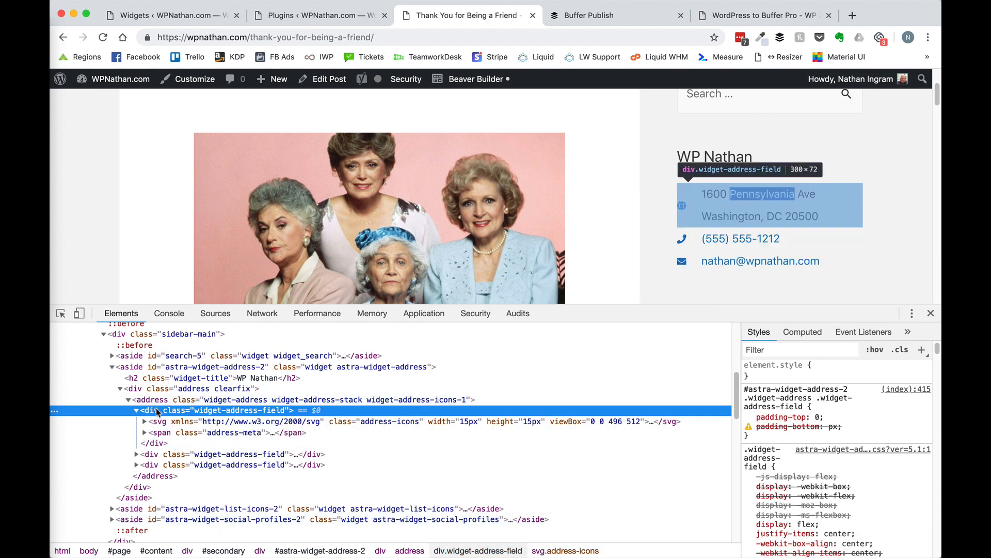
left_click(153, 401)
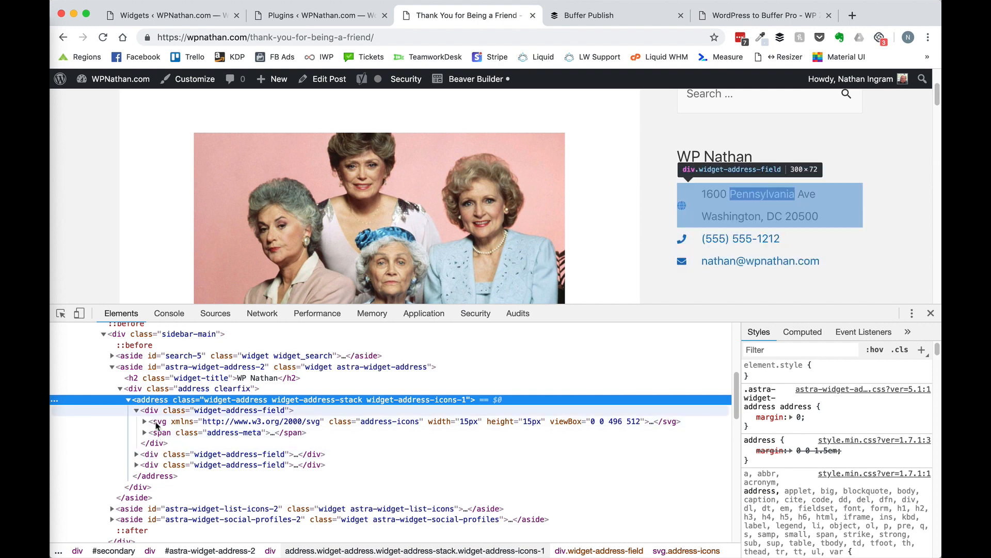
left_click(931, 314)
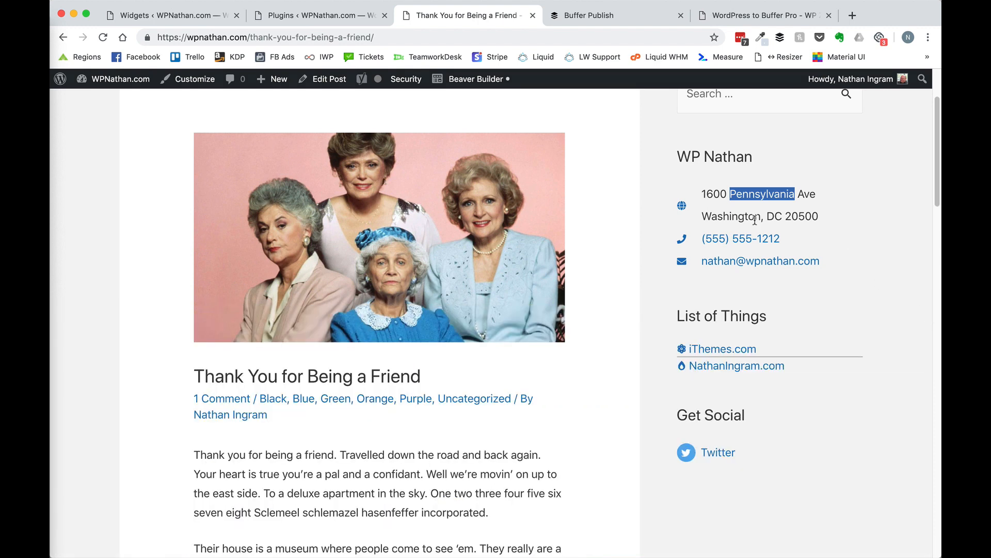
triple_click(797, 212)
left_click(878, 213)
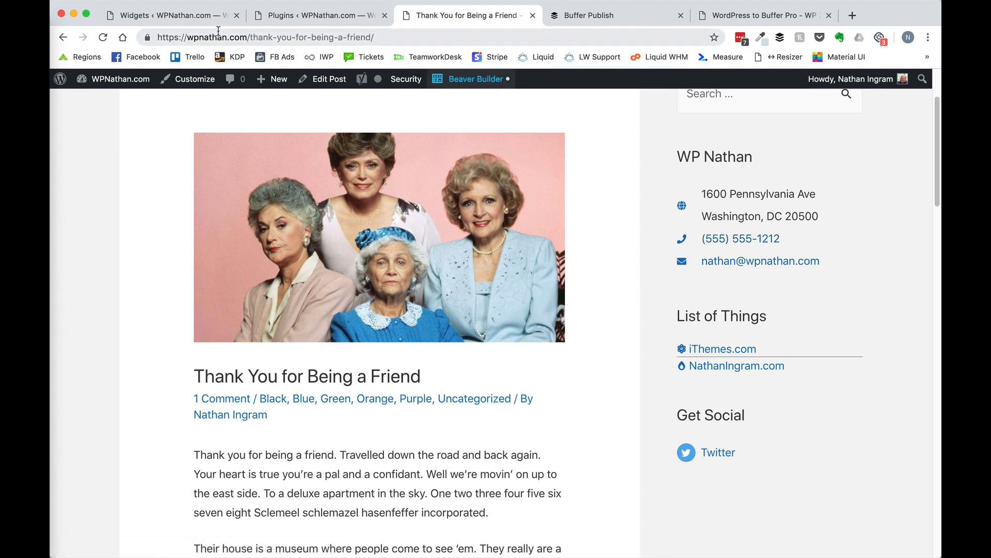
Return to the Widgets admin page, collapse the Astra: Address widget and open the Astra: List Icons widget's settings.
left_click(192, 16)
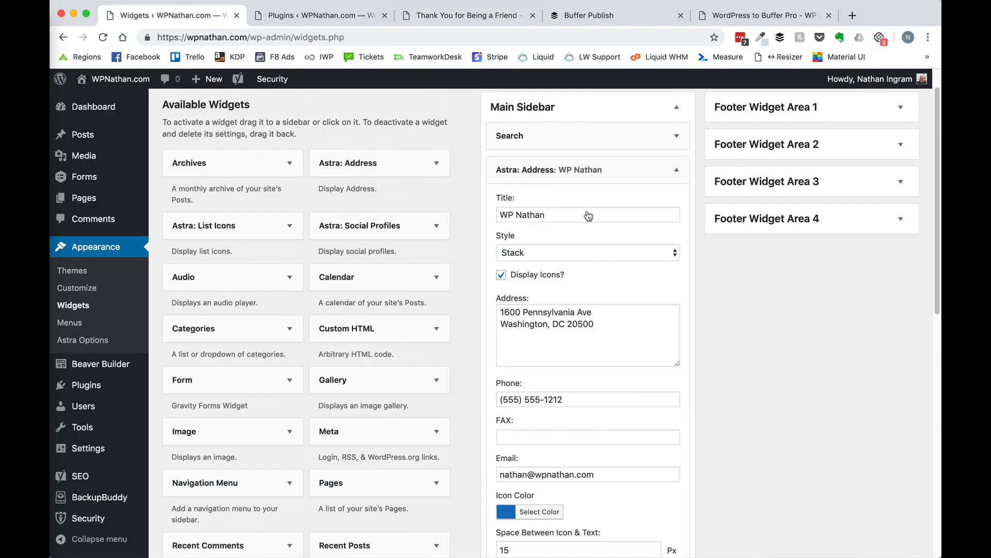
left_click(676, 169)
left_click(677, 205)
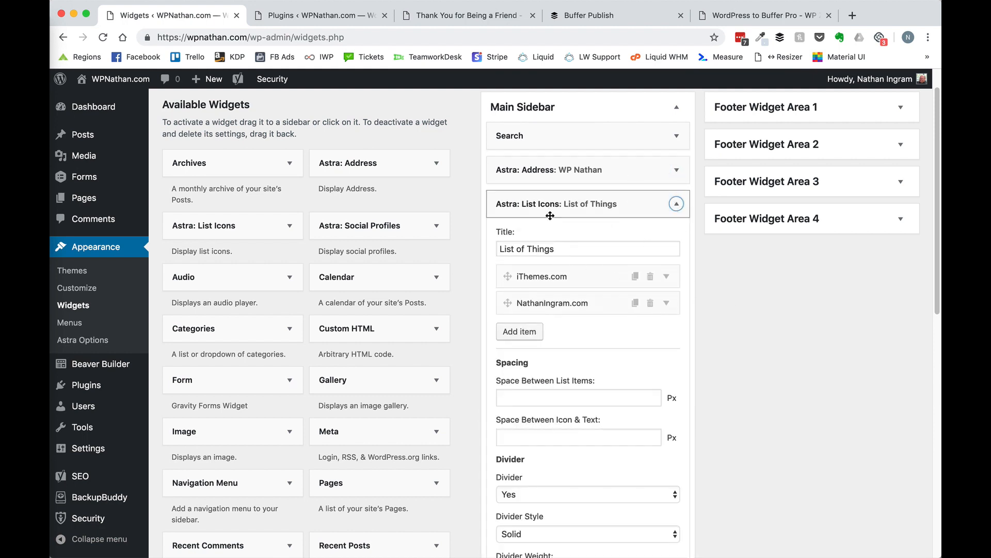
scroll(594, 295, "down", 3)
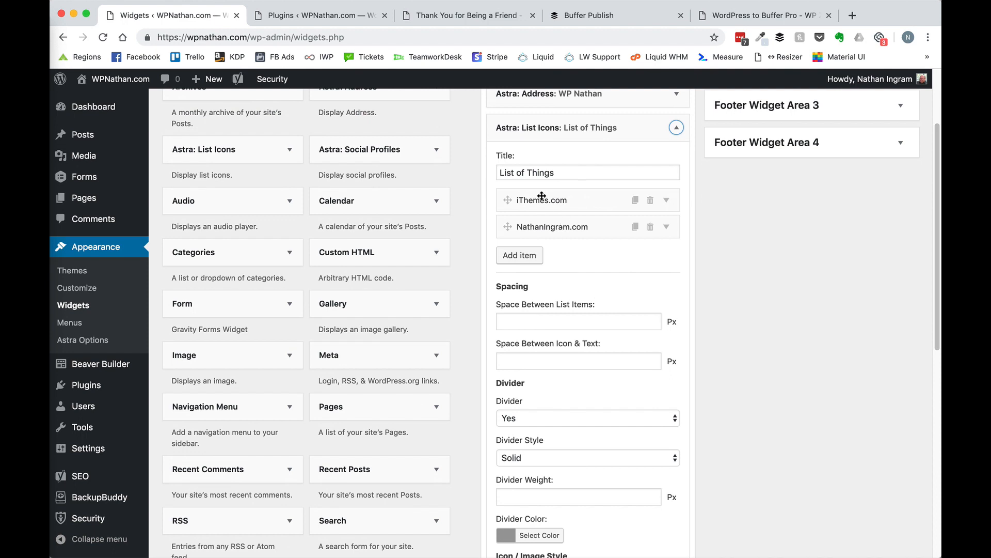
Add a blank item to the List of Things widget and delete it again.
left_click(513, 261)
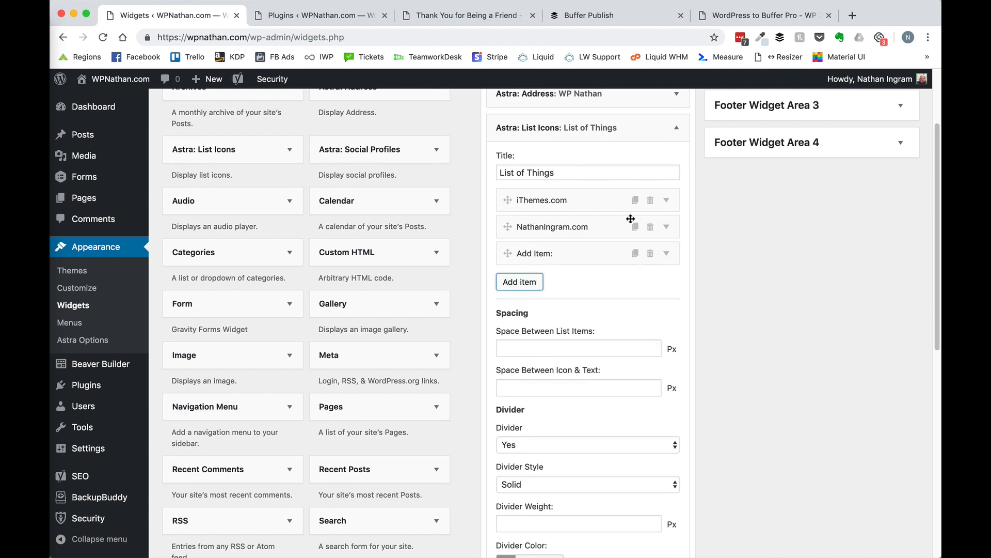
left_click(651, 253)
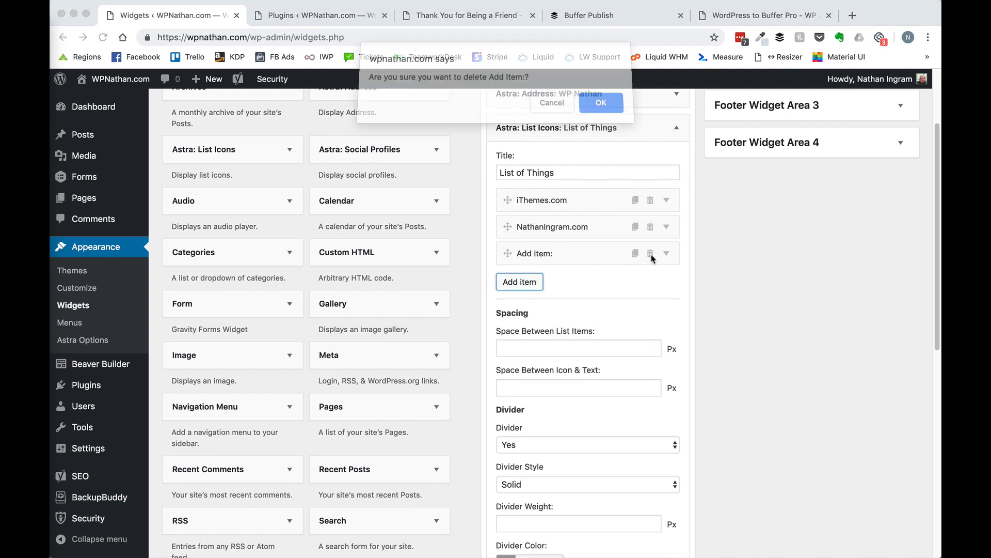
left_click(601, 111)
Examine the iThemes.com item's text, link, target and icon settings, and view the list in the live post's sidebar.
left_click(577, 202)
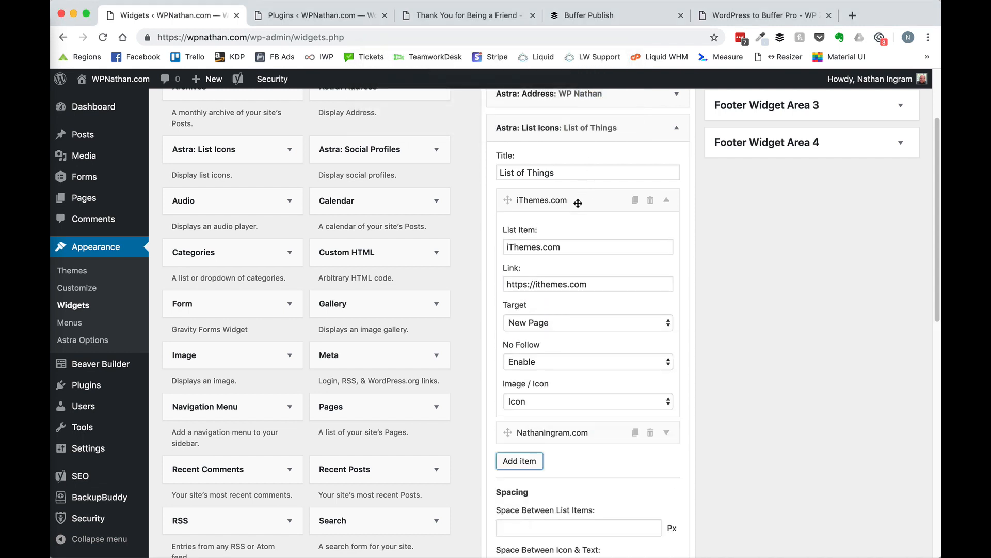
double_click(568, 249)
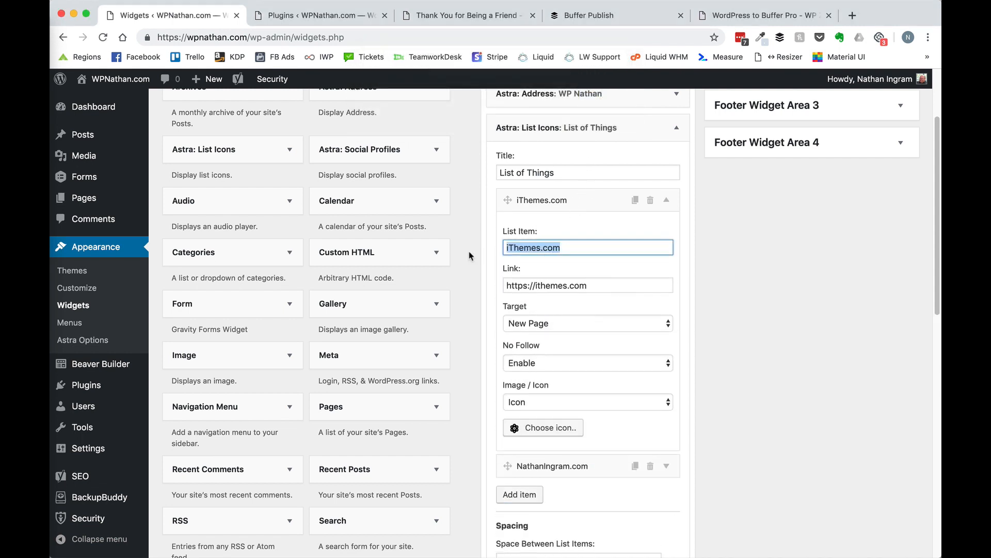
key("Tab")
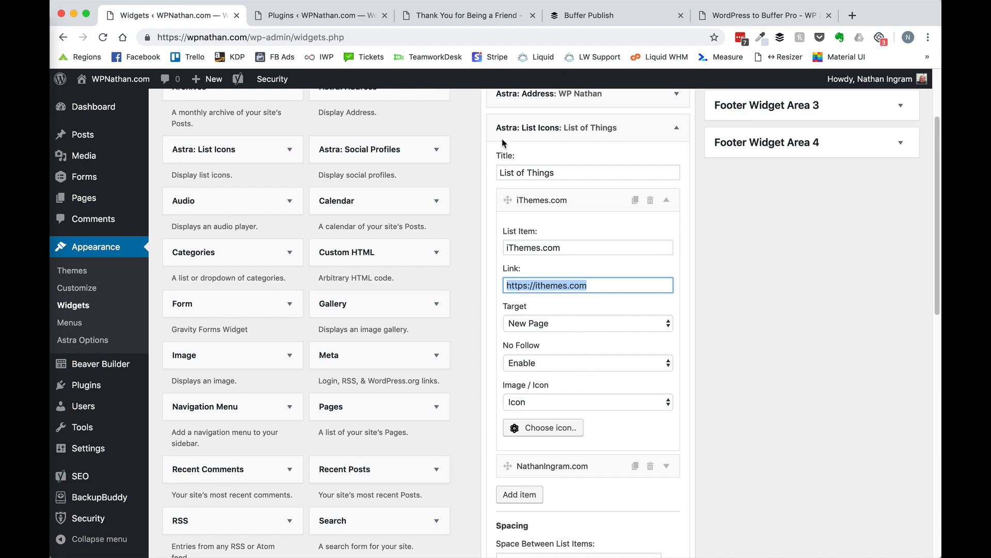
left_click(465, 15)
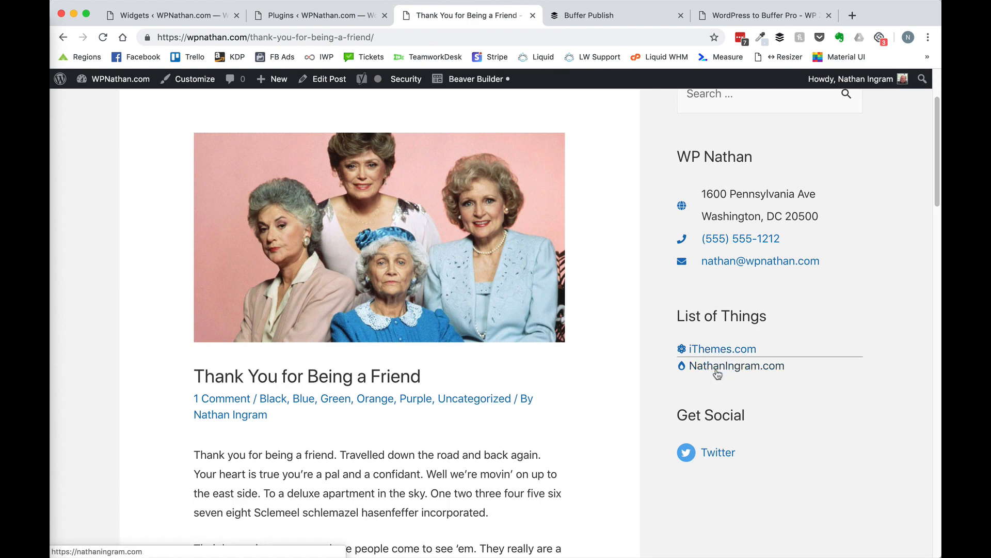
scroll(872, 401, "down", 2)
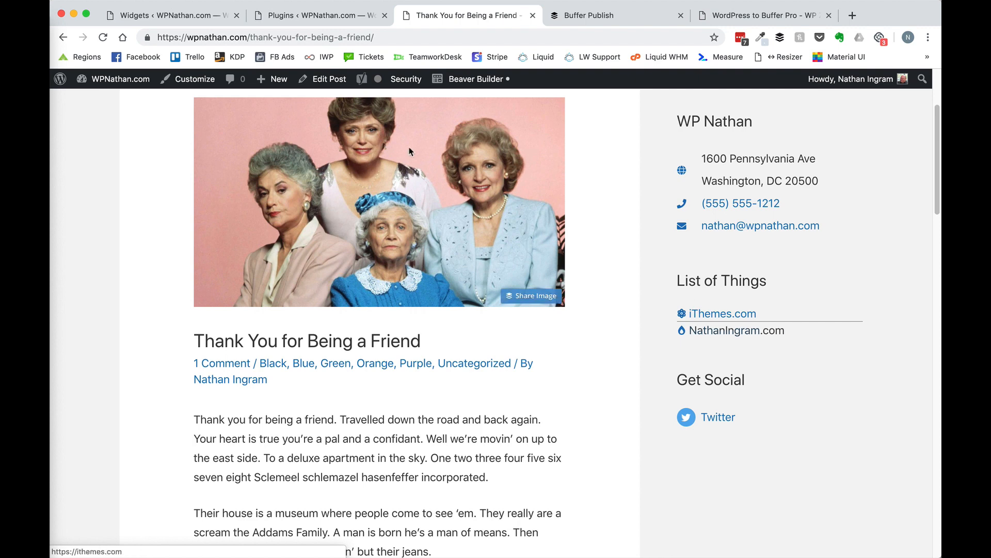
In the List Icons widget, set the space between list items to 25 px and between icon and text to 10 px.
left_click(135, 16)
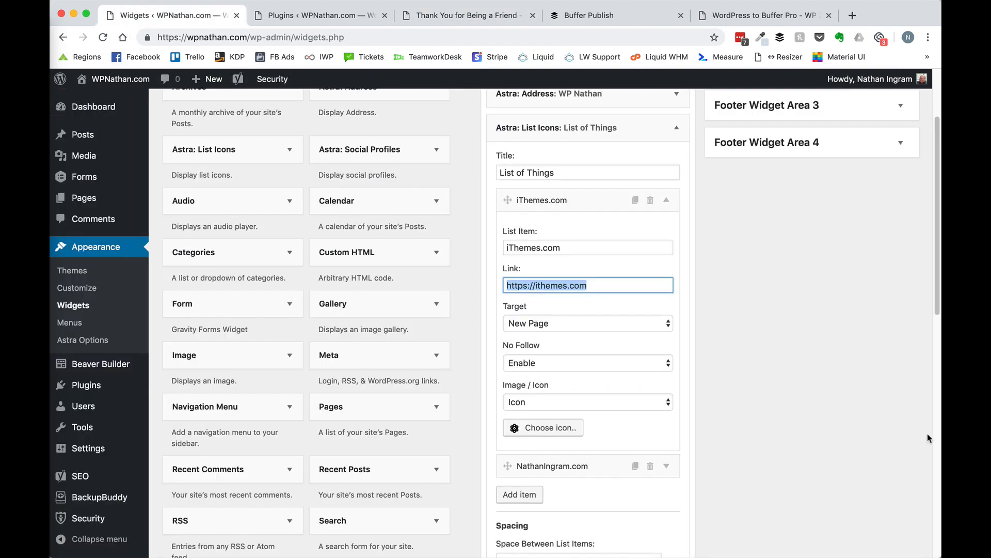
scroll(782, 457, "down", 5)
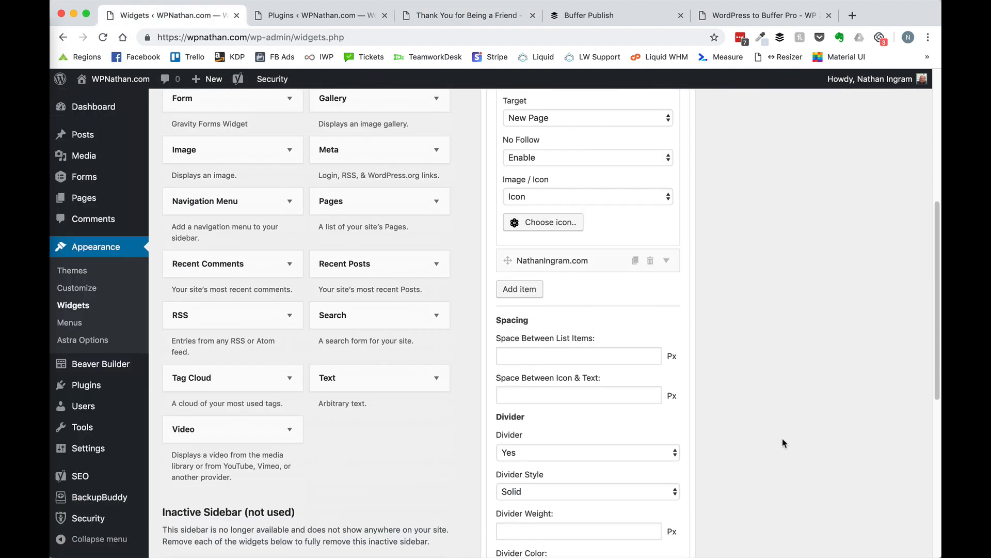
left_click(543, 356)
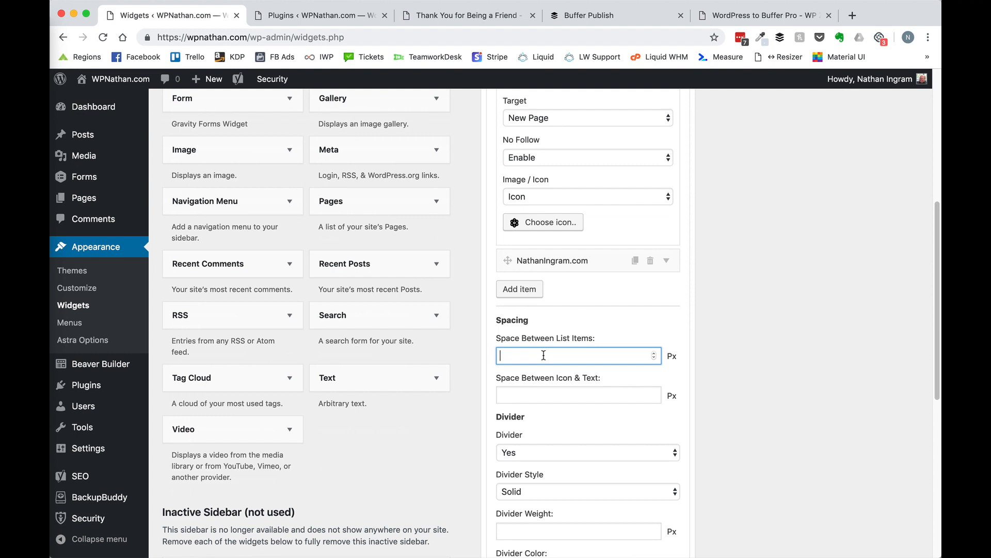
type("25")
left_click(579, 391)
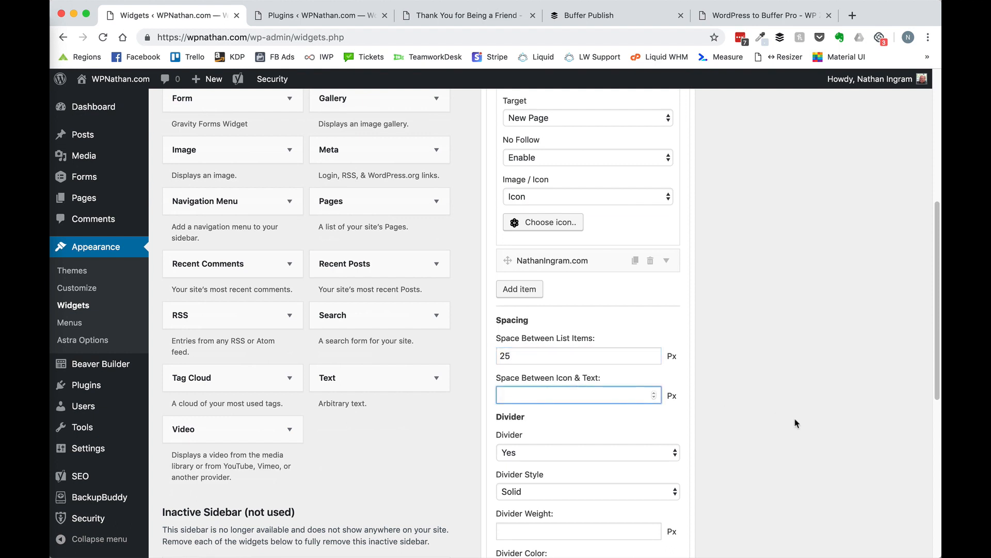
scroll(795, 421, "down", 1)
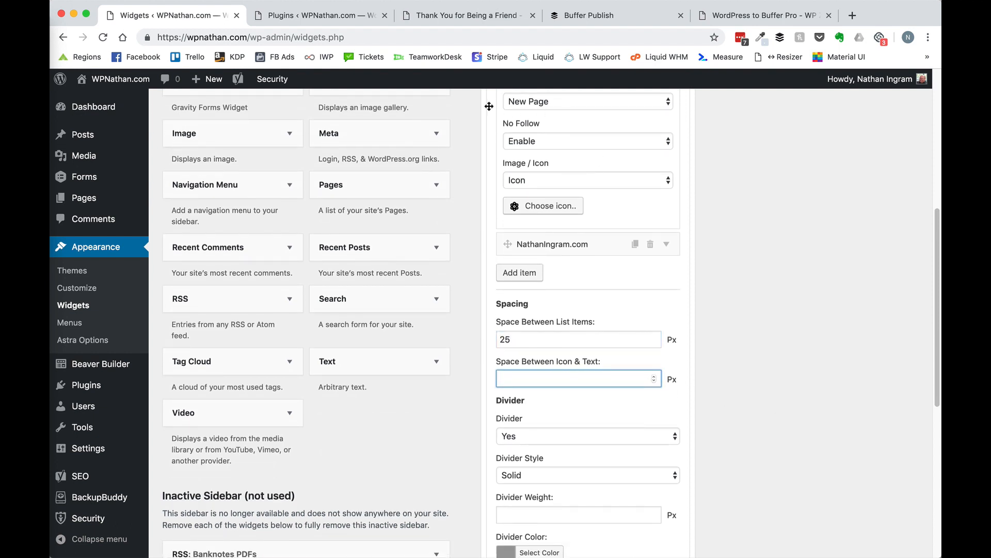
left_click(455, 15)
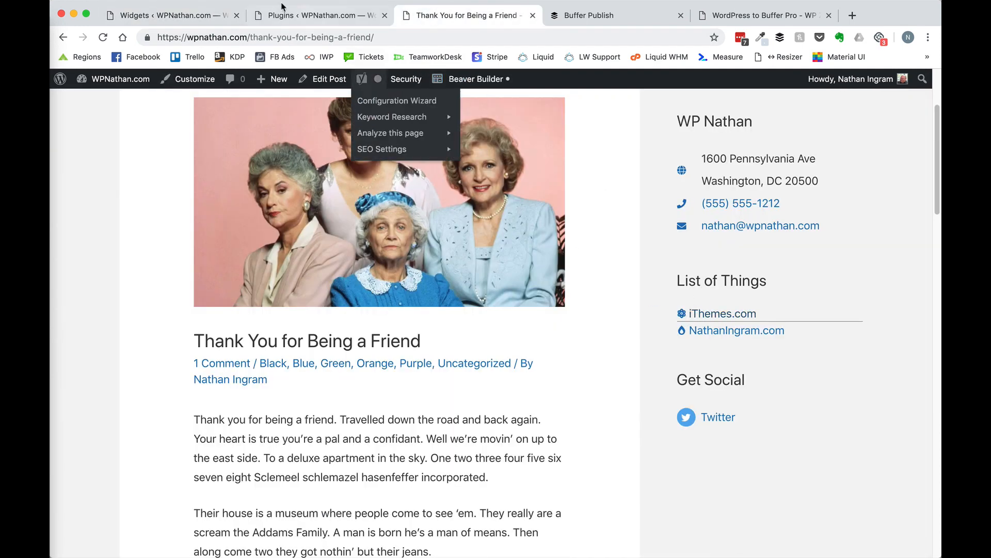
left_click(161, 16)
type("10")
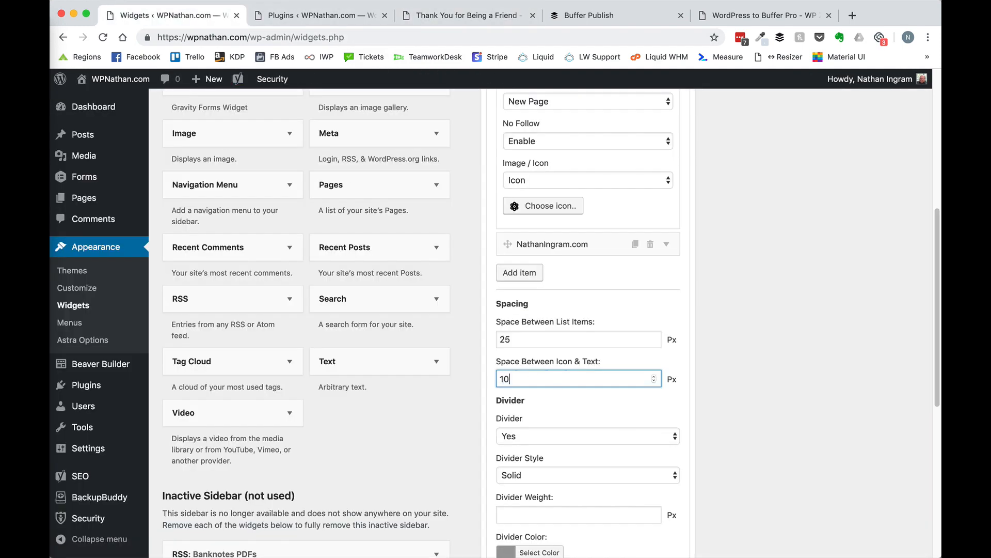
Set the List Icons widget's Divider to No, save the widget, and reload the live post.
scroll(719, 471, "down", 3)
left_click(516, 357)
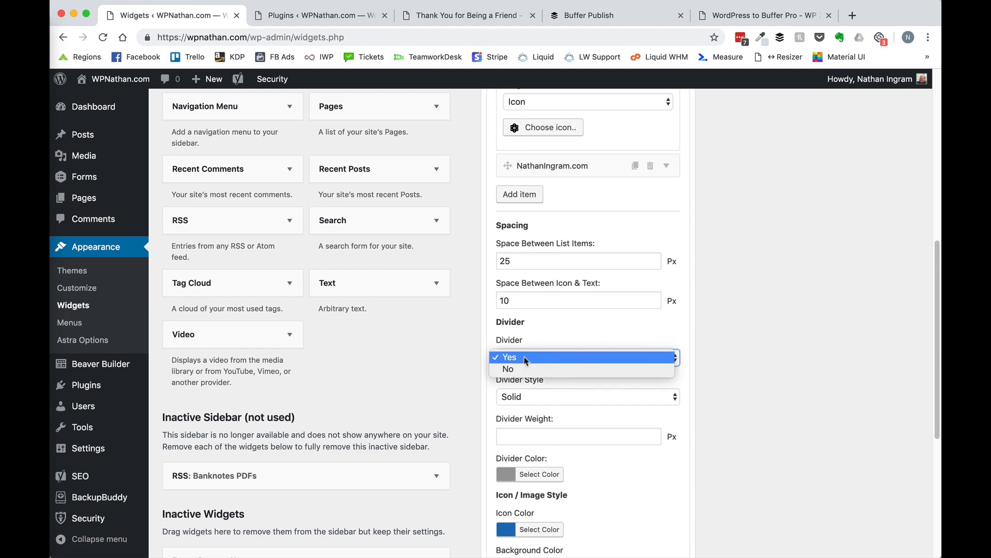
left_click(511, 367)
scroll(624, 383, "down", 1)
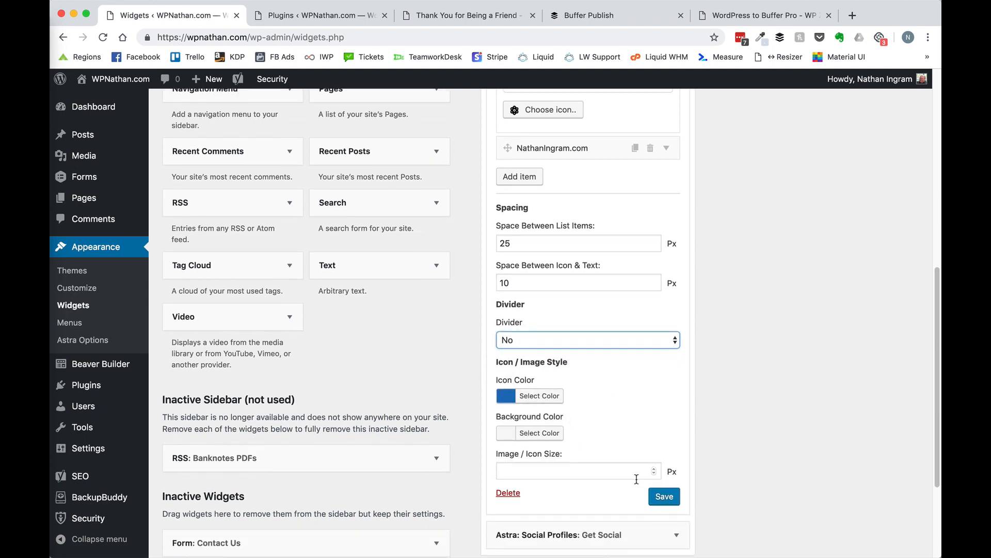
left_click(663, 496)
left_click(448, 9)
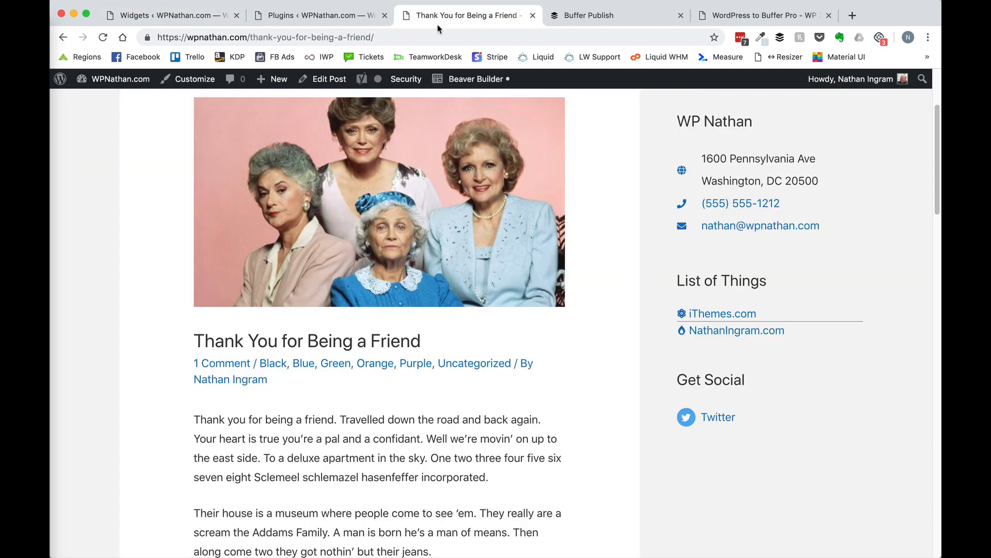
left_click(104, 40)
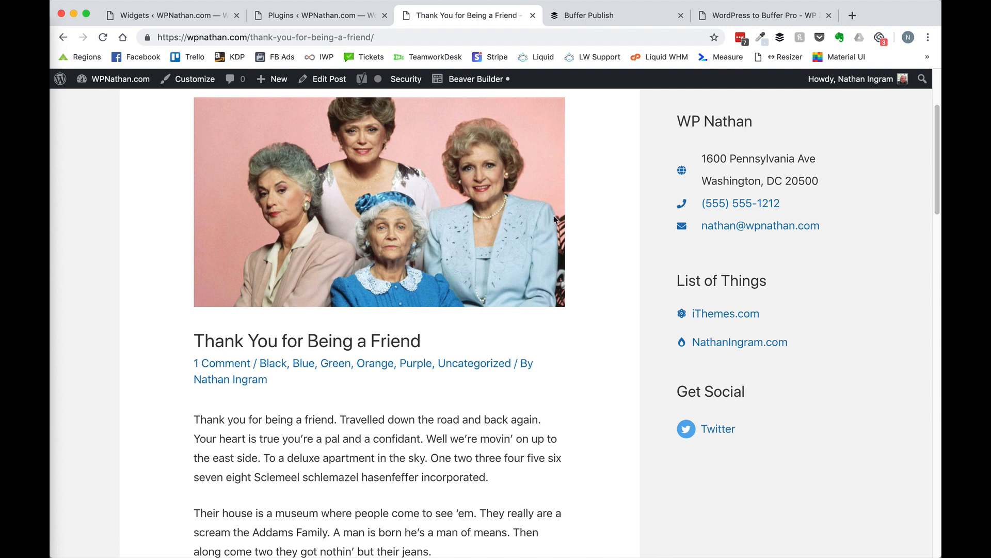
Move the second list item above iThemes.com in the List Icons widget, save it, and reload the live post.
left_click(176, 15)
scroll(591, 261, "up", 6)
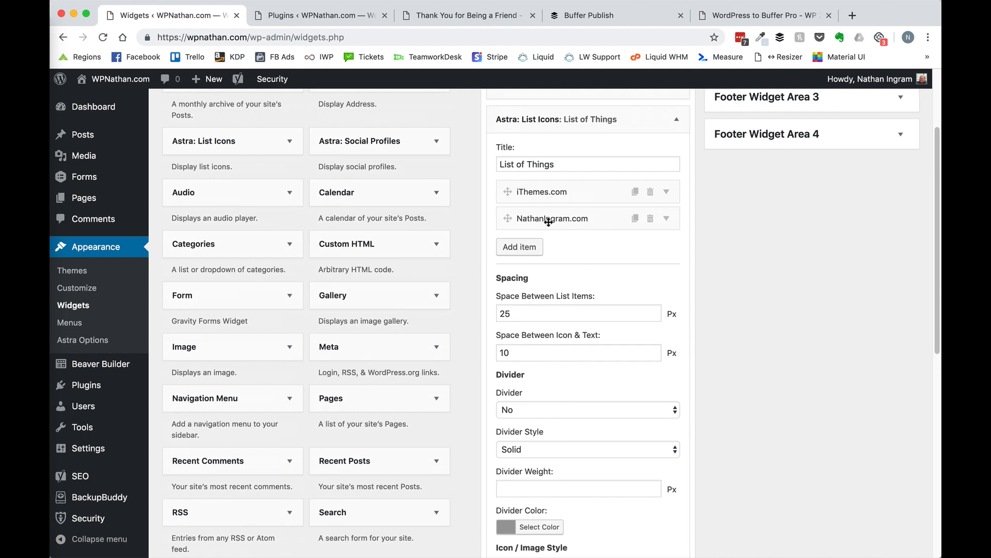
left_click_drag(560, 222, 566, 182)
left_click_drag(563, 216, 565, 186)
left_click_drag(576, 219, 566, 186)
scroll(574, 361, "down", 8)
left_click(678, 252)
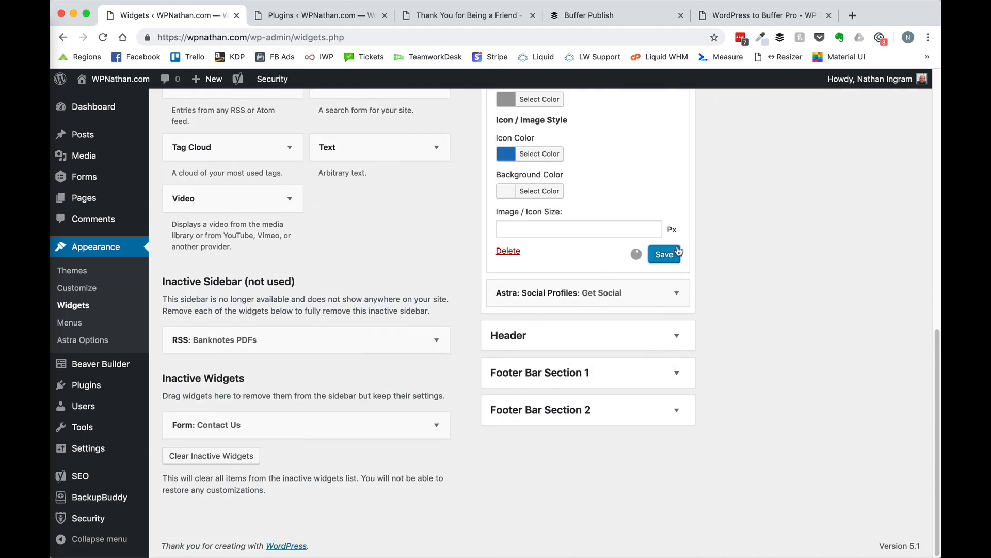
left_click(454, 15)
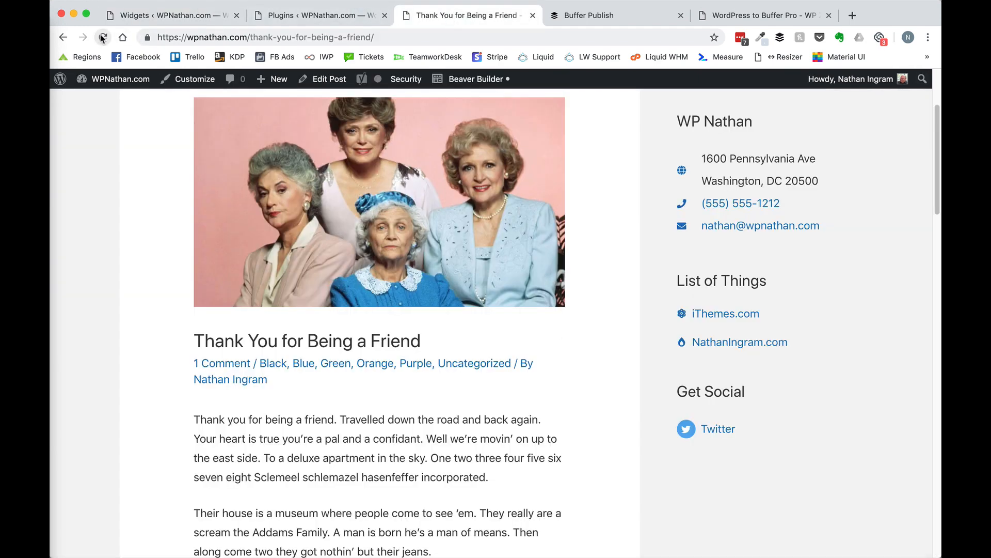
left_click(103, 37)
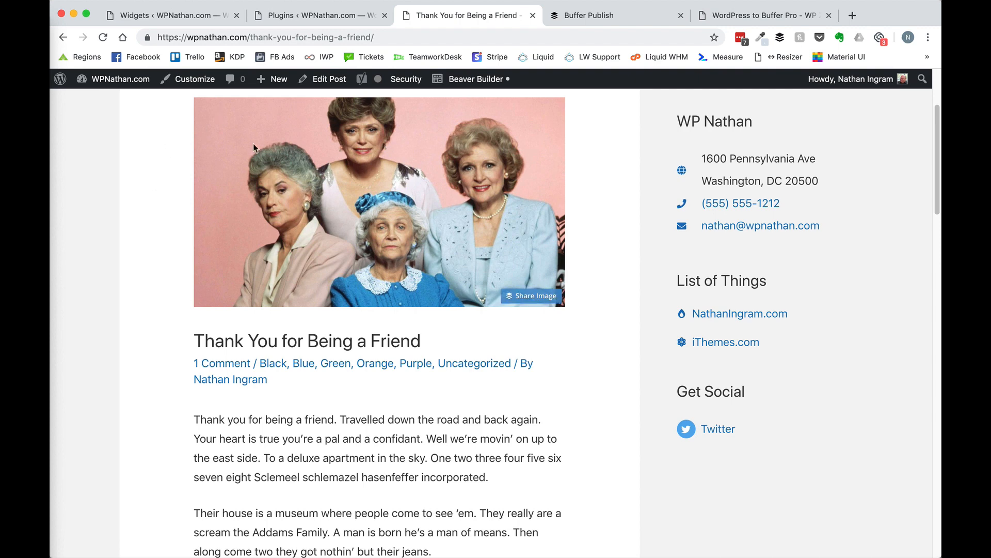
Examine the NathanIngram.com item's link, target and icon choices in the List Icons widget, and view the list in the live post's sidebar.
left_click(160, 16)
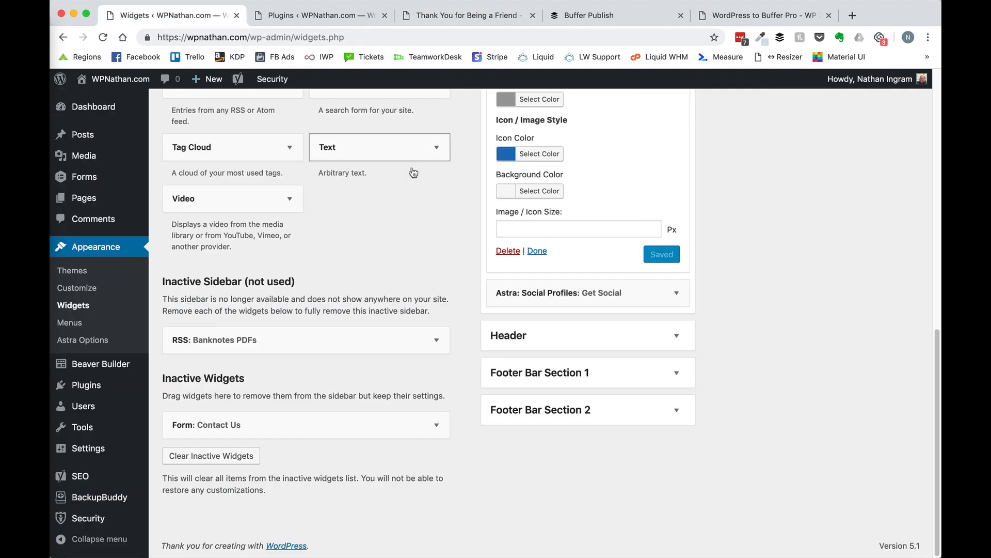
scroll(562, 215, "up", 8)
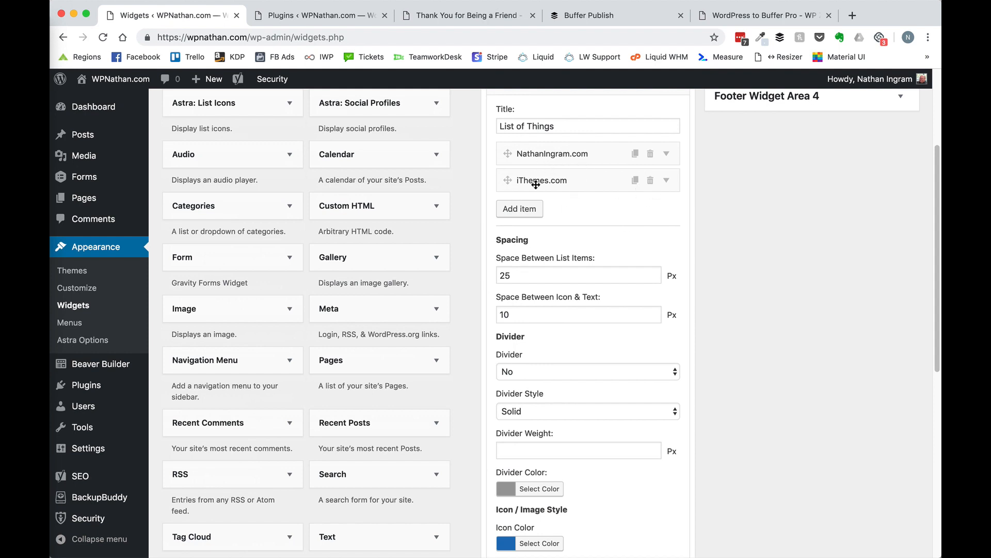
left_click(602, 156)
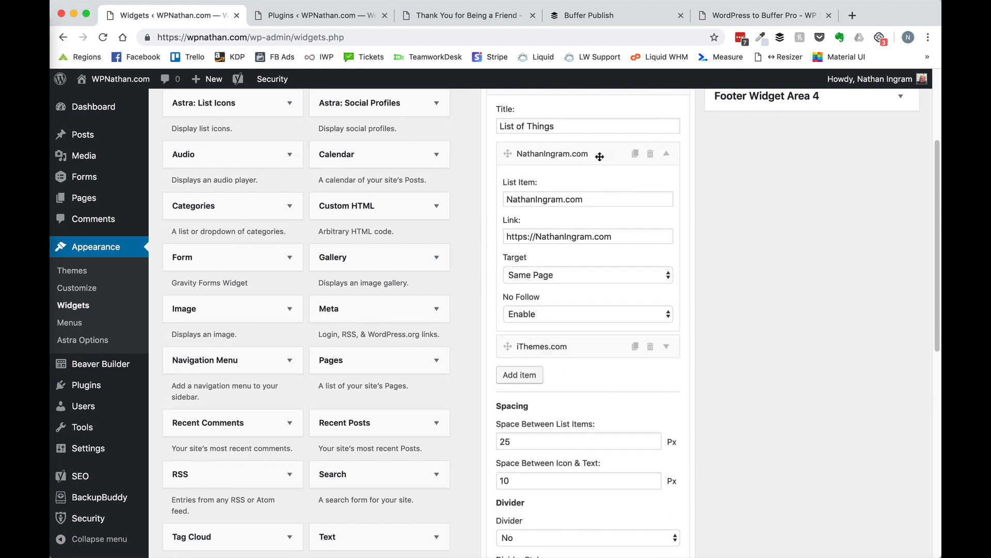
left_click(548, 383)
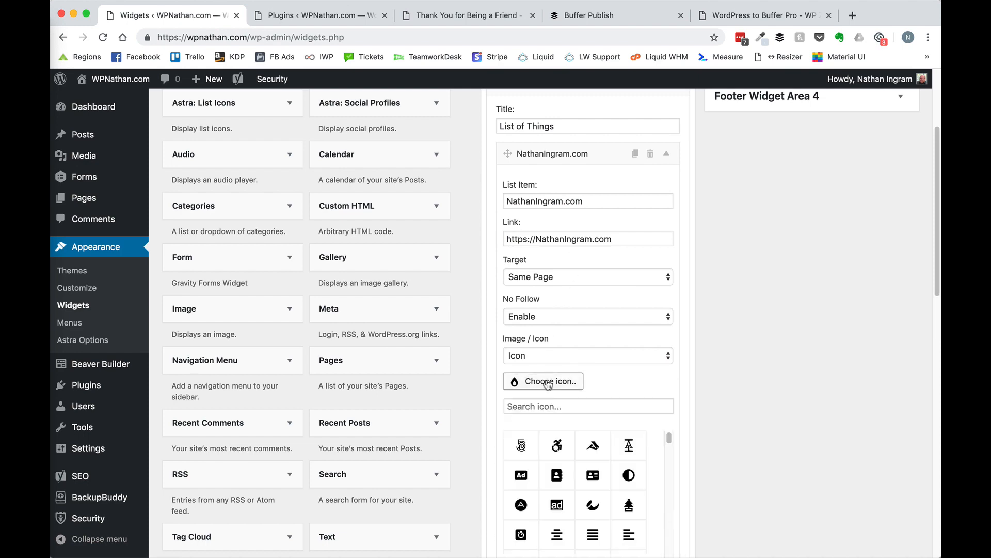
scroll(548, 383, "down", 2)
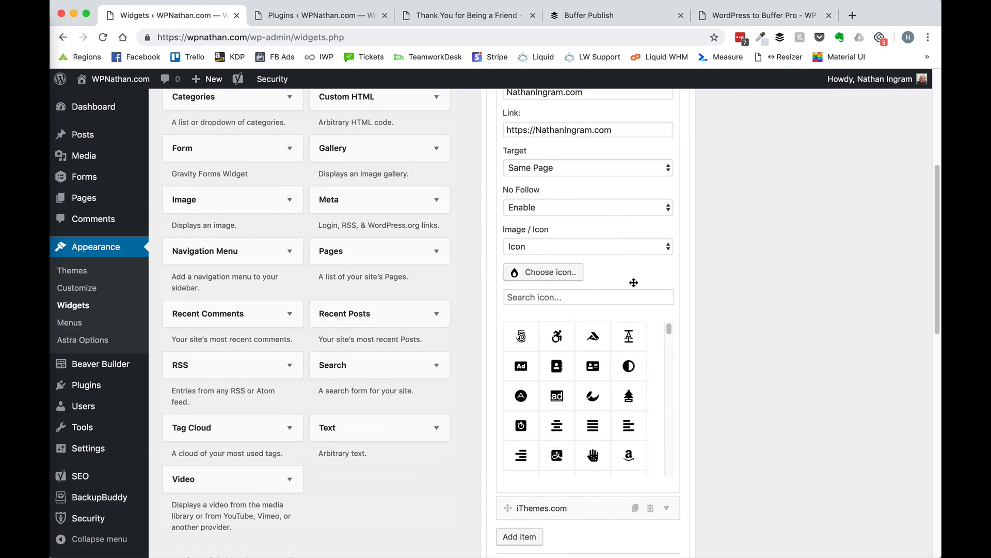
scroll(635, 281, "up", 5)
left_click(628, 209)
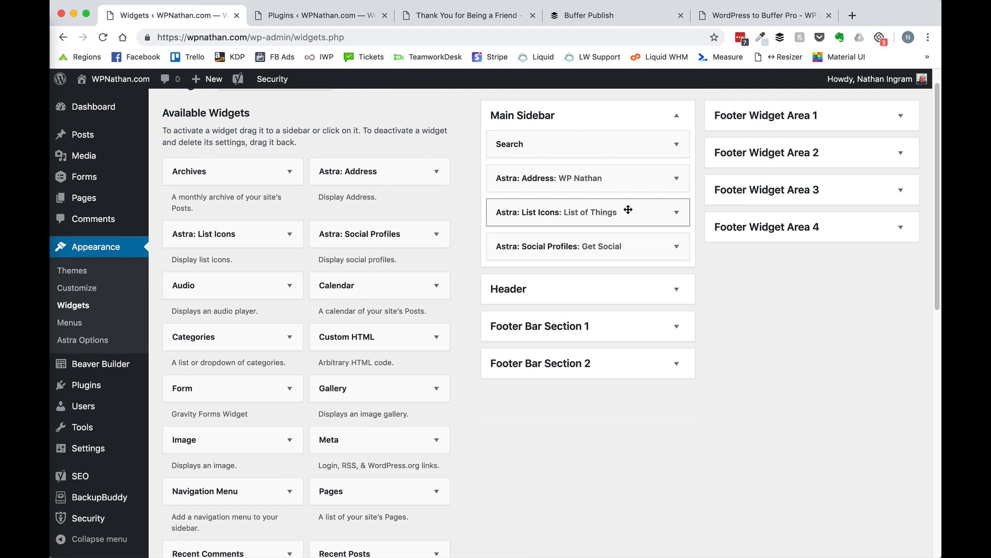
left_click(464, 15)
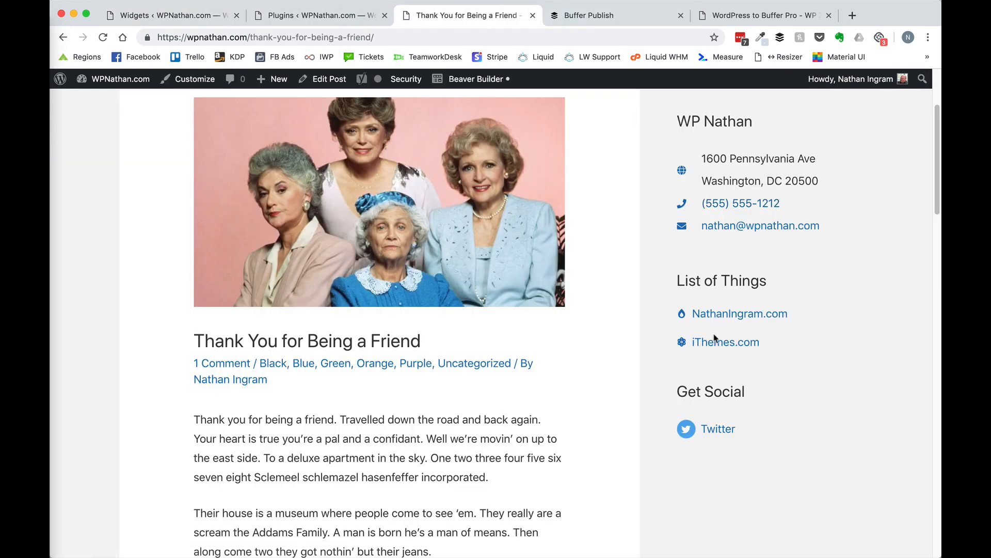
left_click(160, 15)
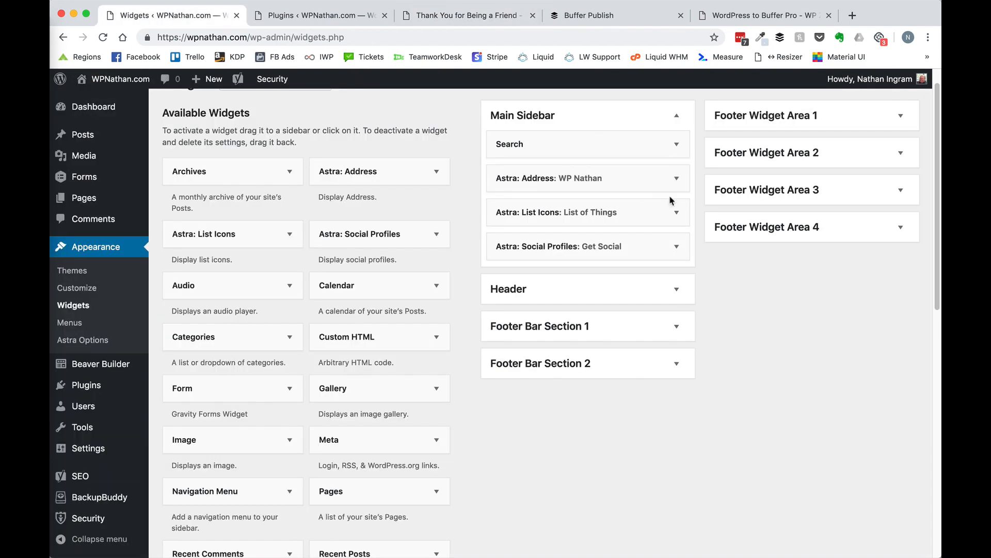
Set the List Icons widget's Image / Icon Size to 40 px, save the widget, and reload the live post.
left_click(675, 213)
scroll(620, 248, "down", 12)
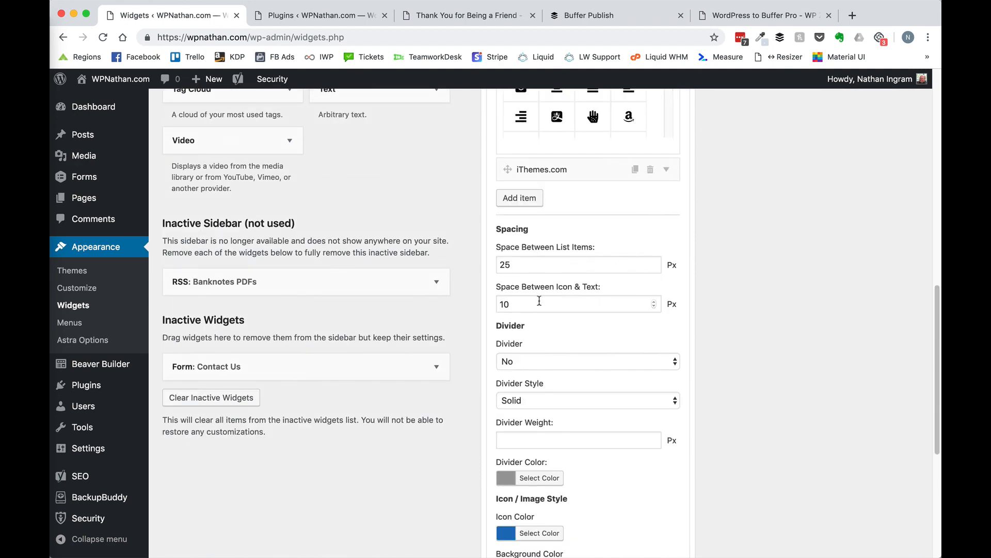
scroll(558, 279, "down", 5)
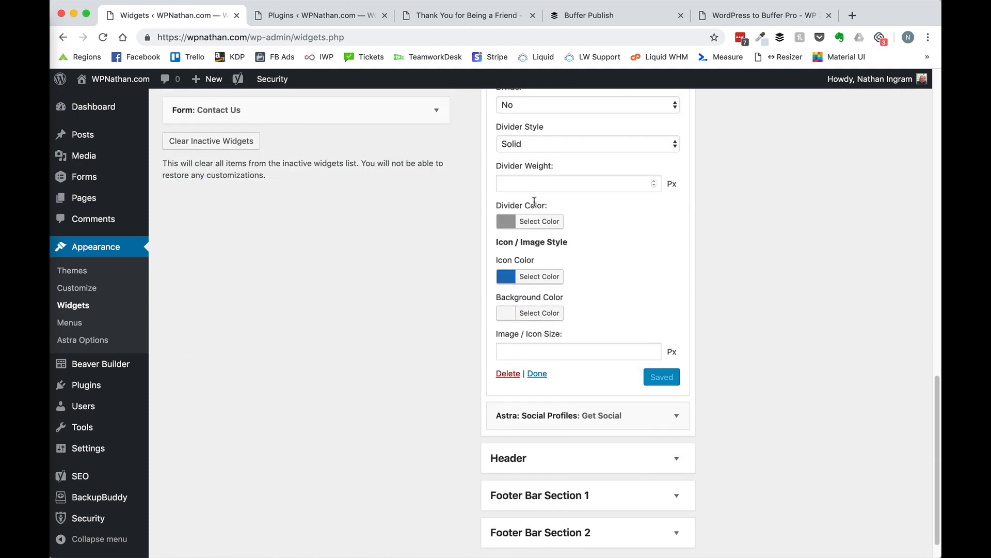
left_click(534, 353)
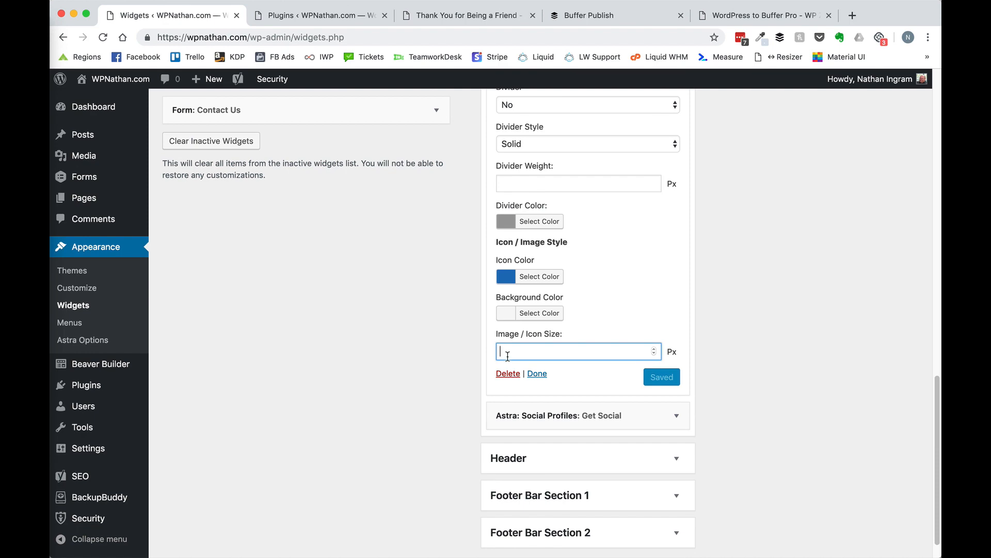
type("40")
left_click(663, 380)
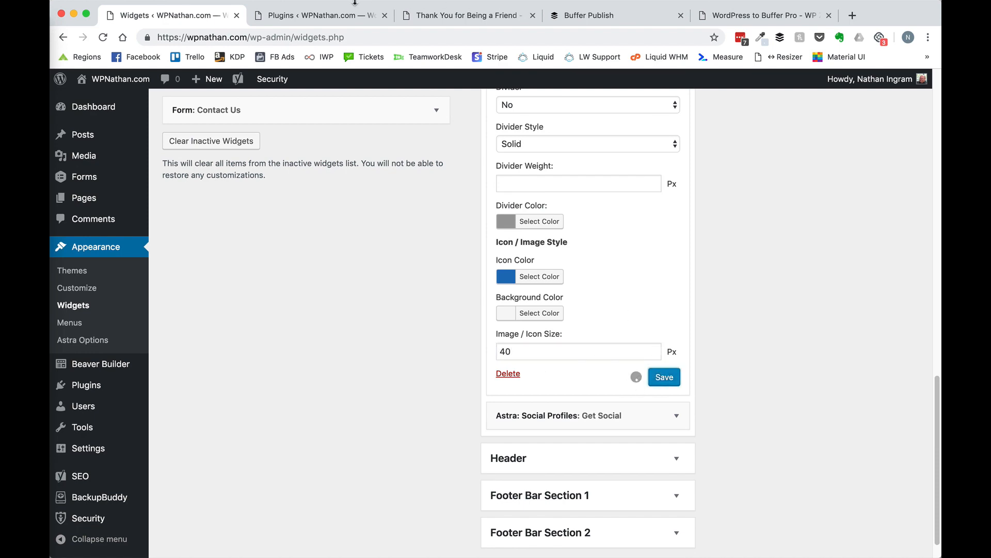
left_click(464, 15)
left_click(104, 37)
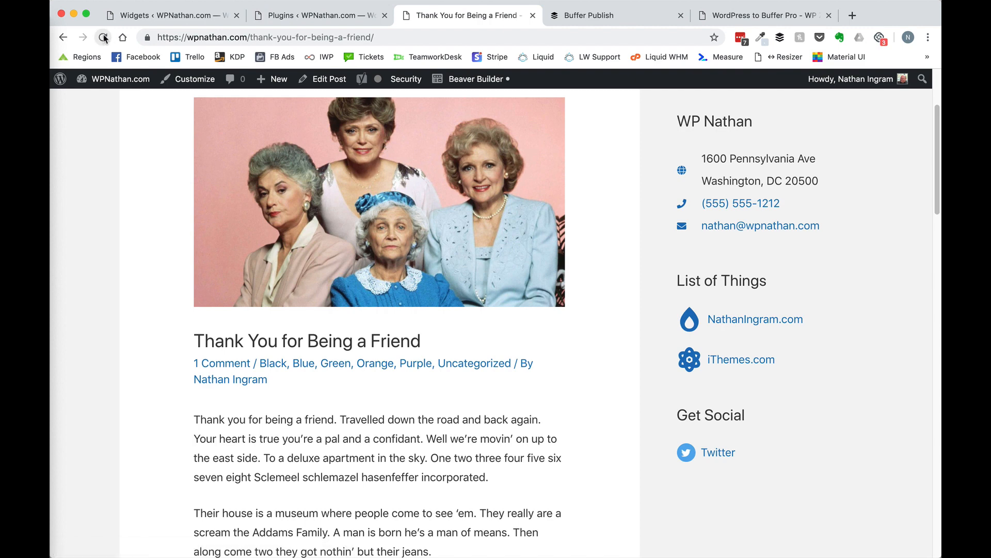
Close the List Icons widget and open the settings of the Astra Social Profiles widget in the Main Sidebar.
left_click(149, 12)
scroll(530, 245, "up", 10)
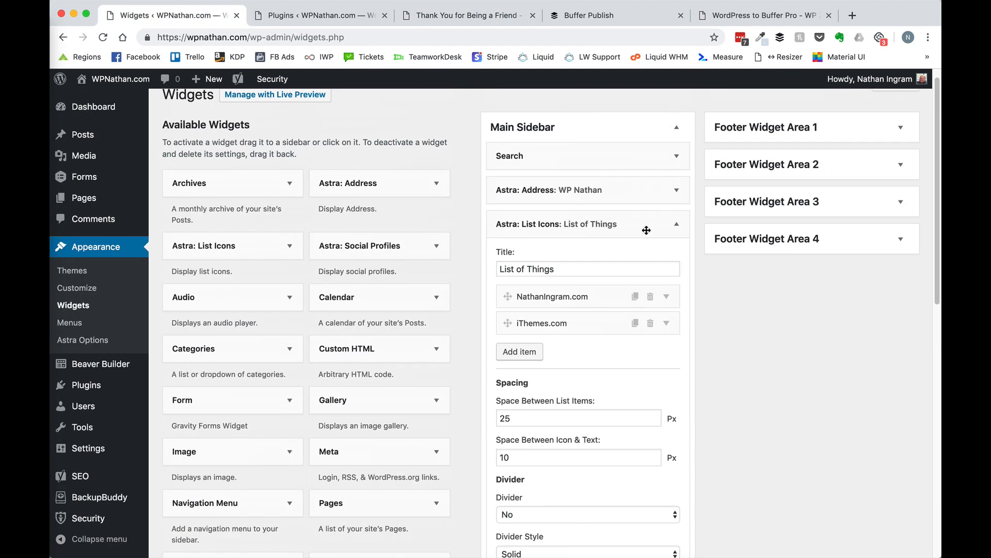
left_click(676, 223)
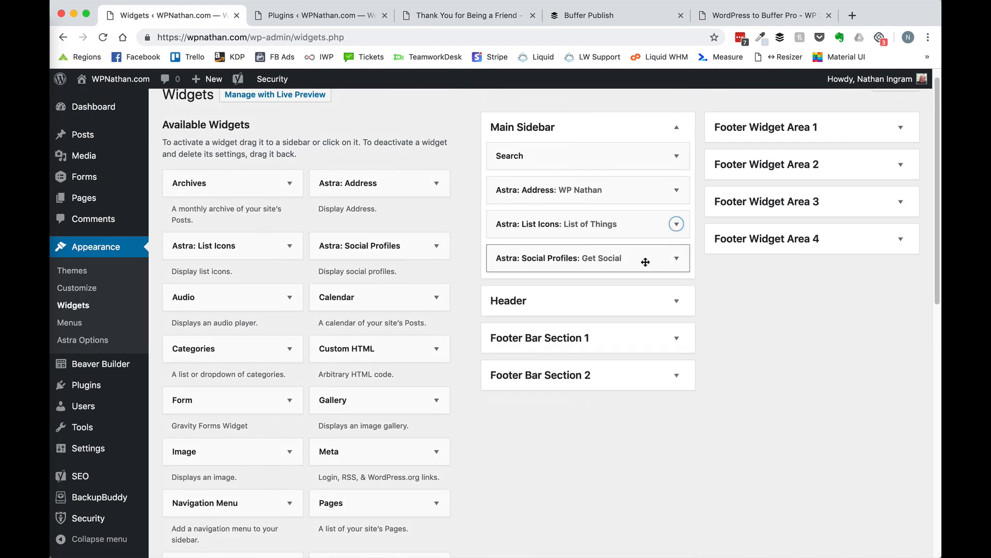
left_click(676, 258)
scroll(851, 360, "down", 2)
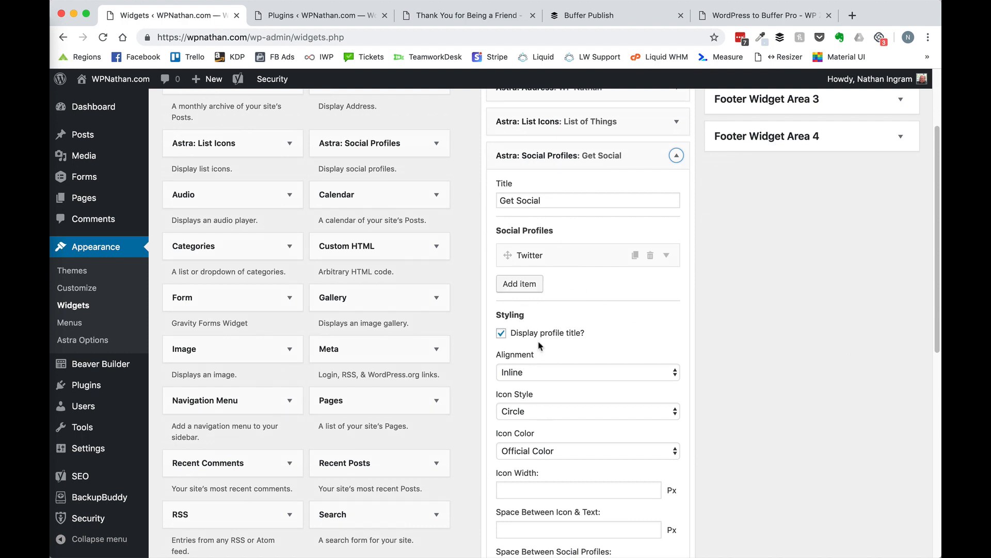
left_click(521, 283)
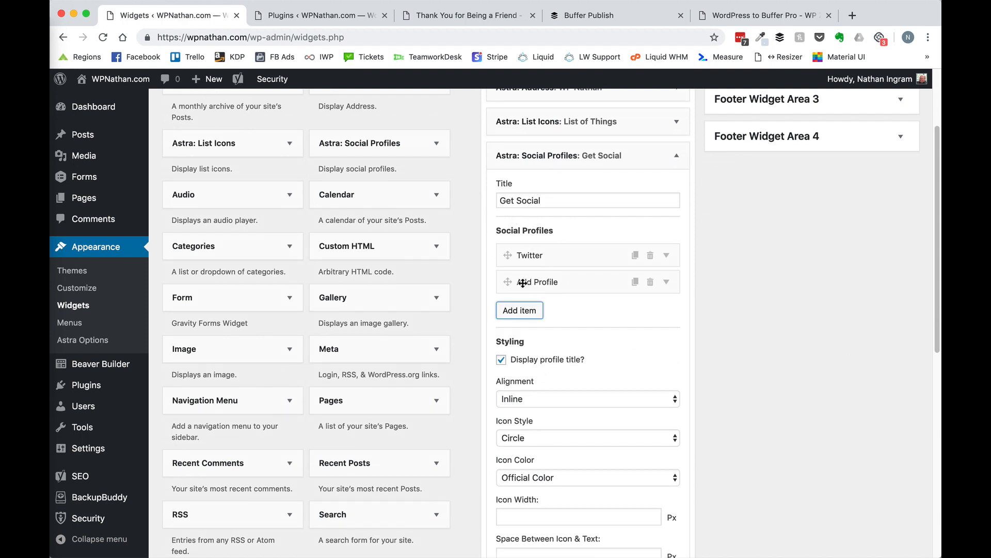
left_click(542, 281)
scroll(542, 281, "down", 1)
left_click(517, 310)
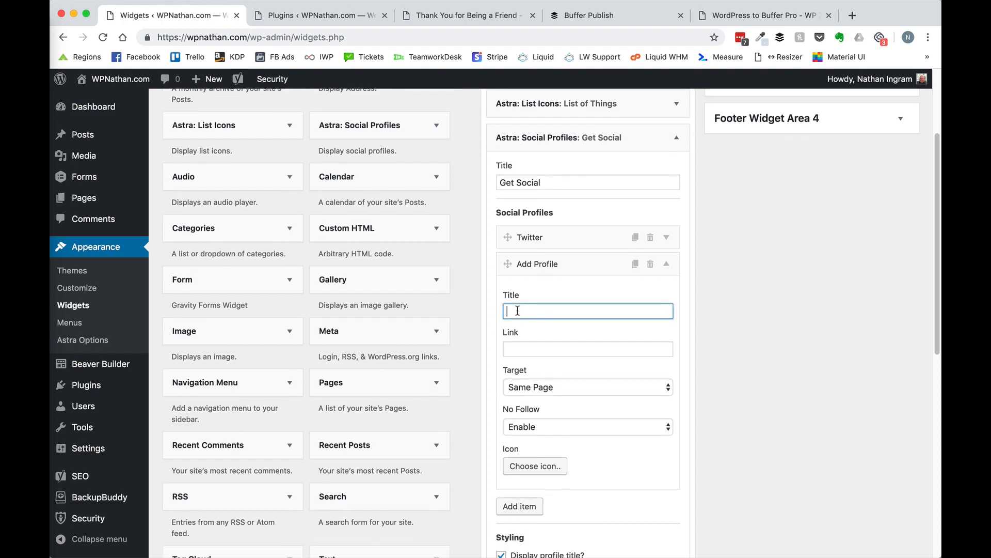
type("Facebook")
left_click(550, 347)
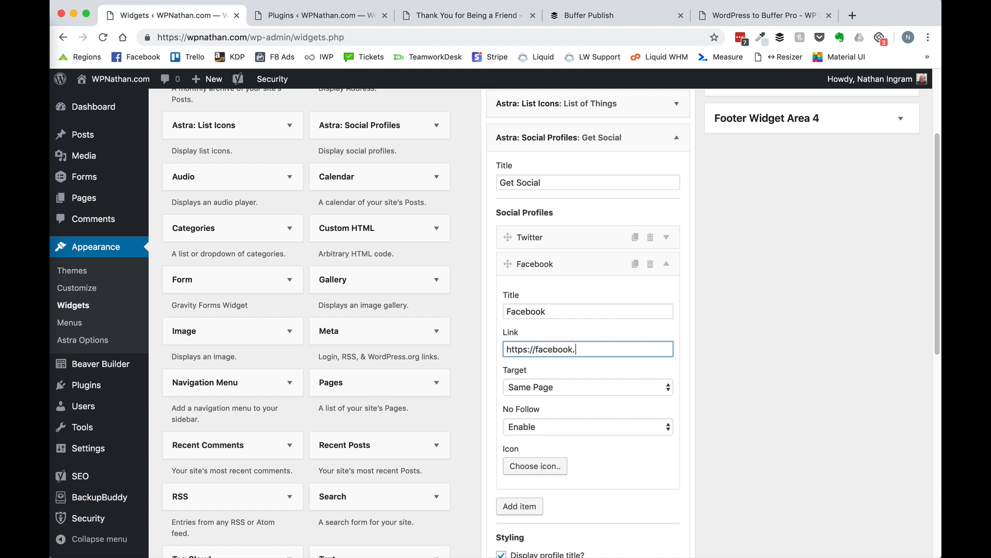
Set the Facebook profile's Target to New Page and keep No Follow on Enable.
left_click(574, 393)
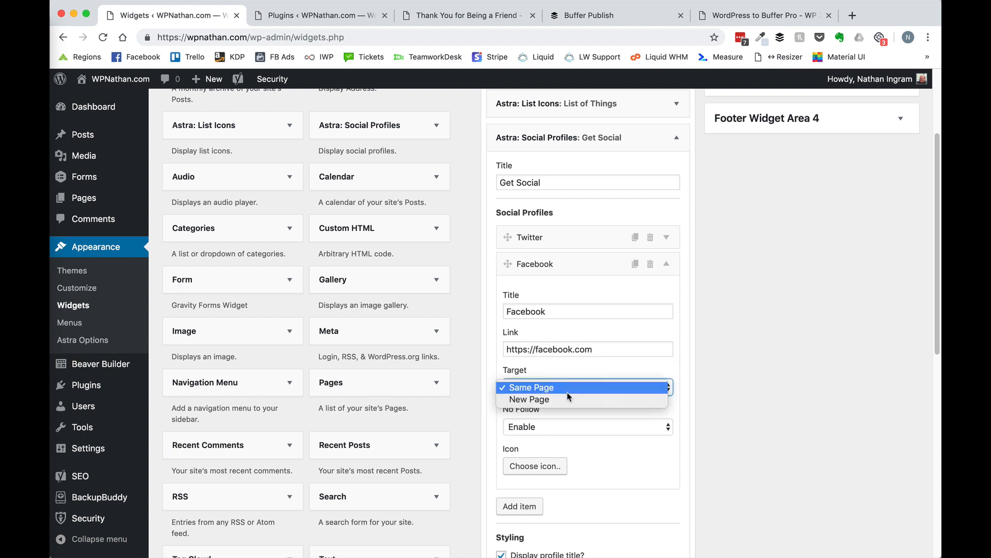
left_click(570, 400)
left_click(569, 430)
left_click(560, 427)
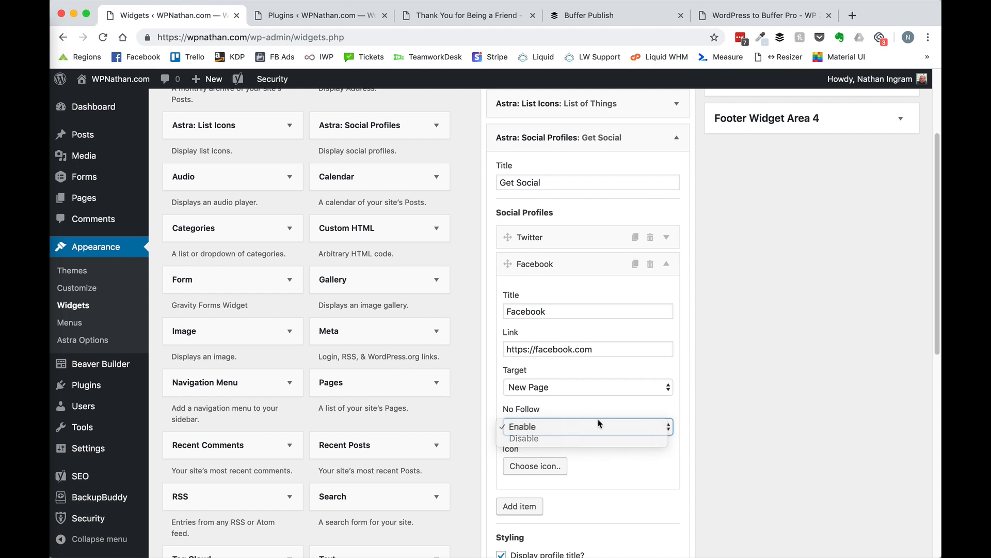
scroll(537, 402, "down", 1)
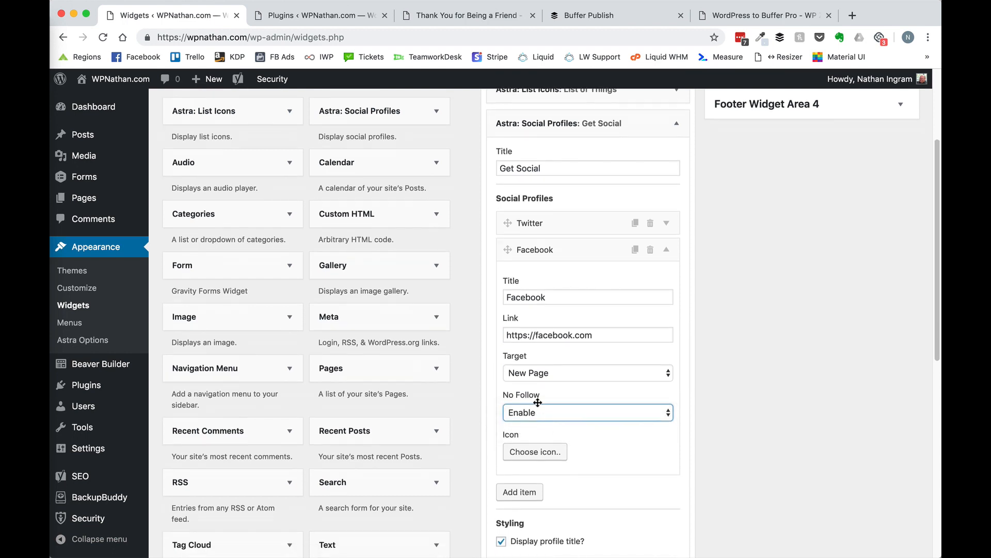
Search the Facebook profile's icon library for "face" and choose a square Facebook logo icon.
left_click(534, 452)
scroll(598, 457, "down", 1)
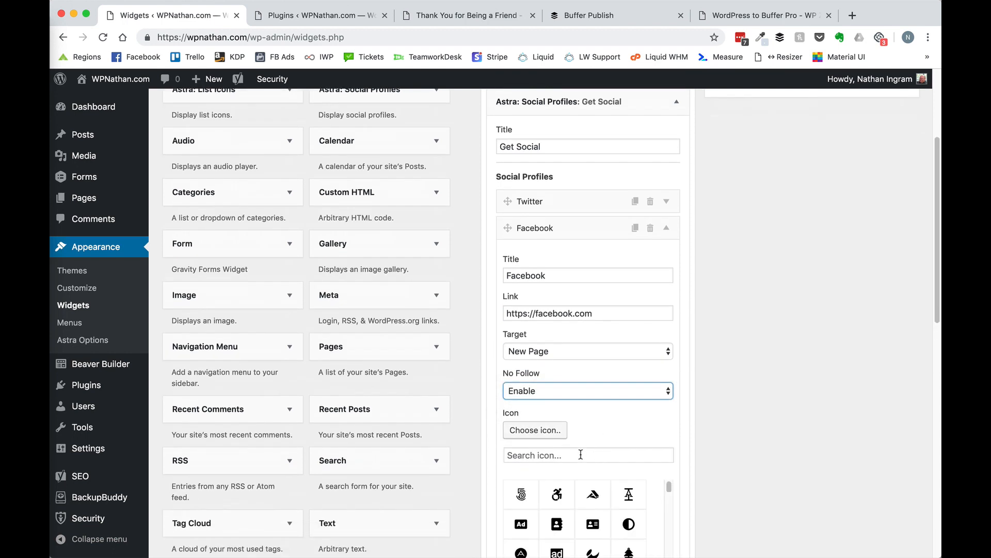
left_click(581, 454)
type("face")
scroll(593, 449, "down", 4)
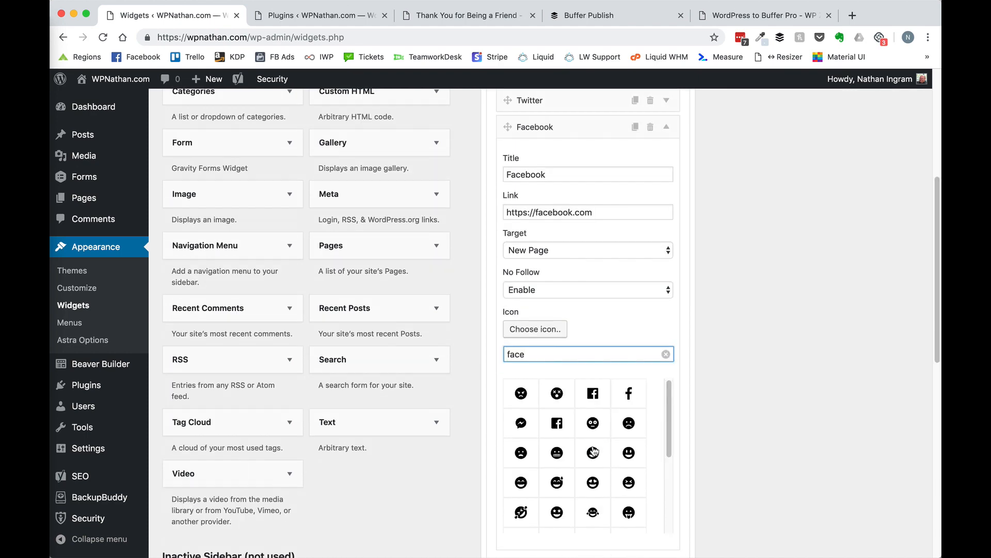
left_click(557, 425)
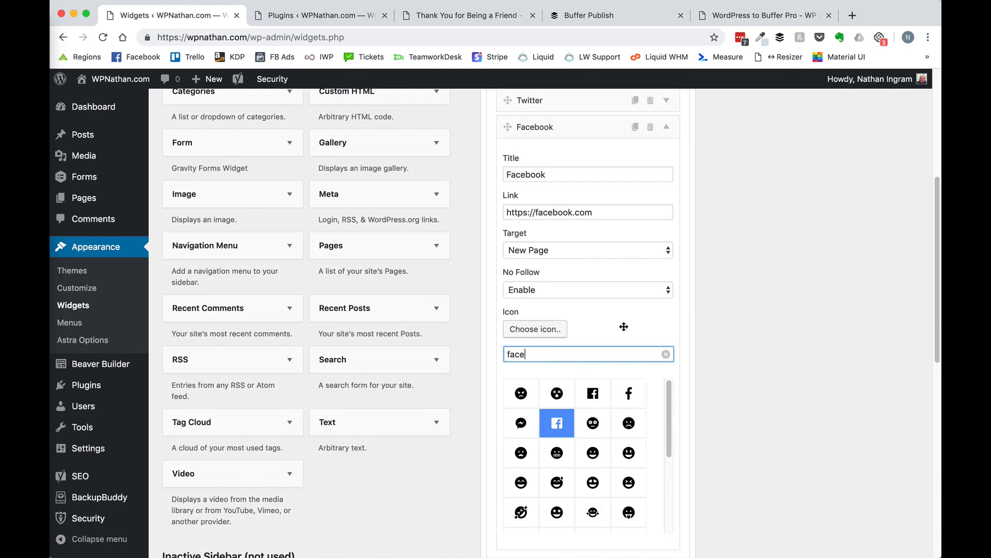
Save the Social Profiles widget, then reload the live post and check its sidebar.
scroll(672, 372, "down", 10)
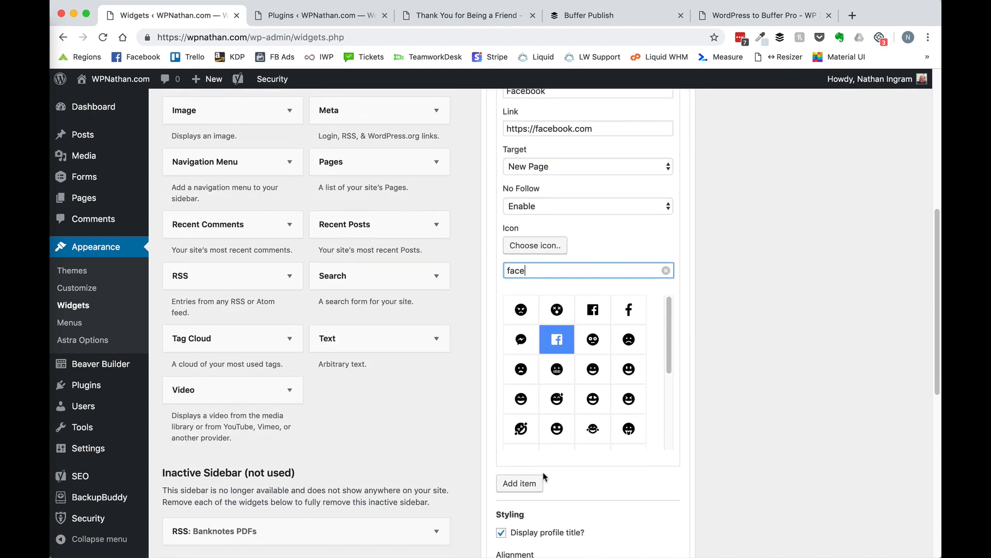
scroll(568, 483, "down", 5)
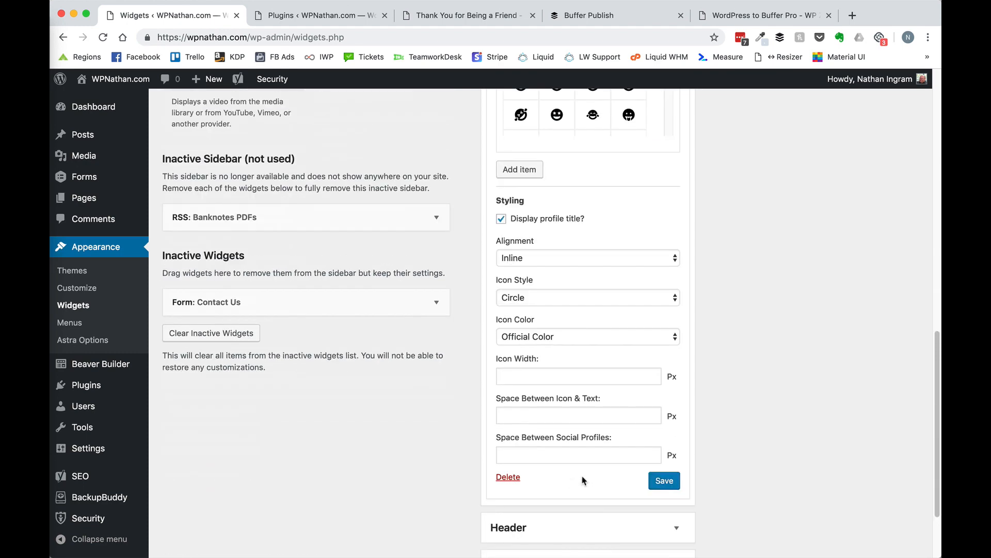
left_click(661, 479)
left_click(440, 20)
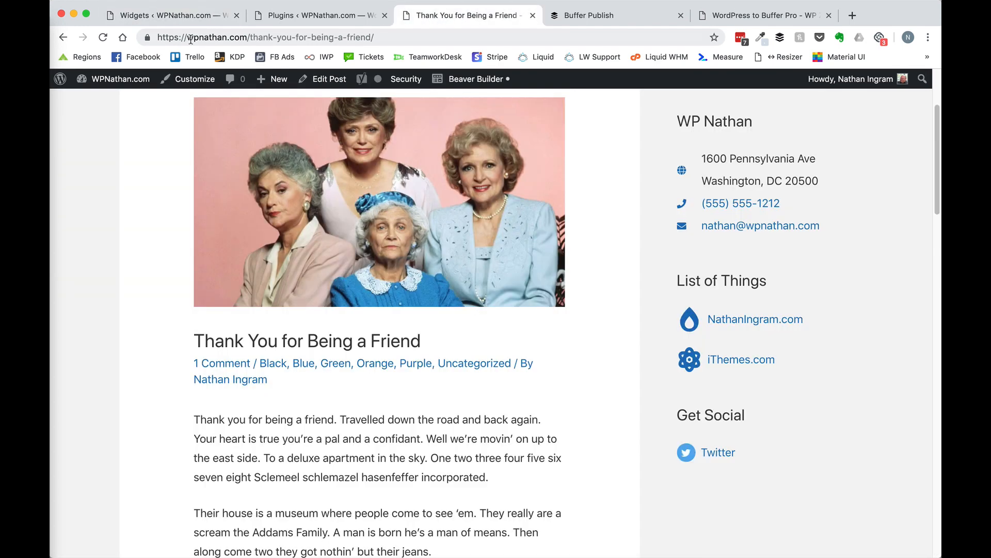
left_click(103, 40)
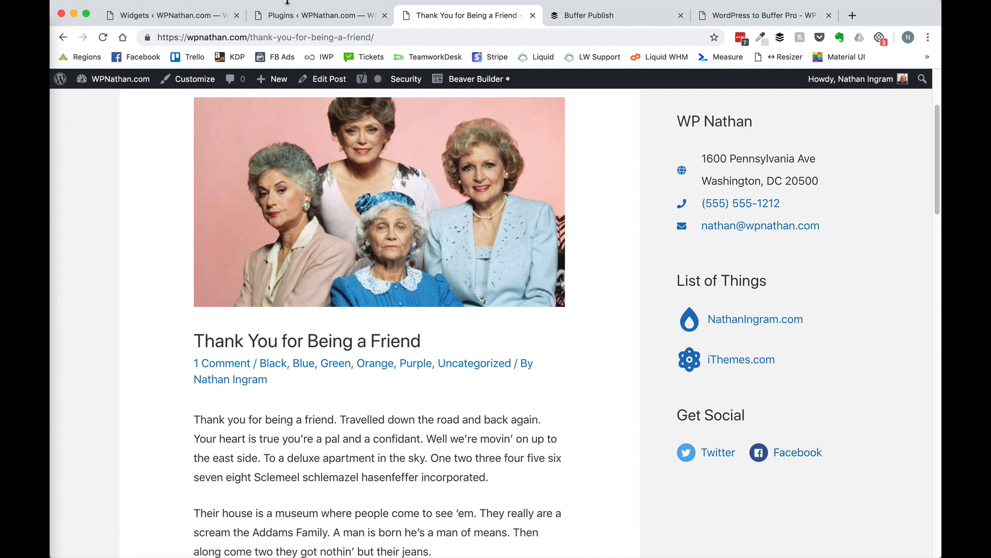
right_click(750, 208)
left_click(834, 133)
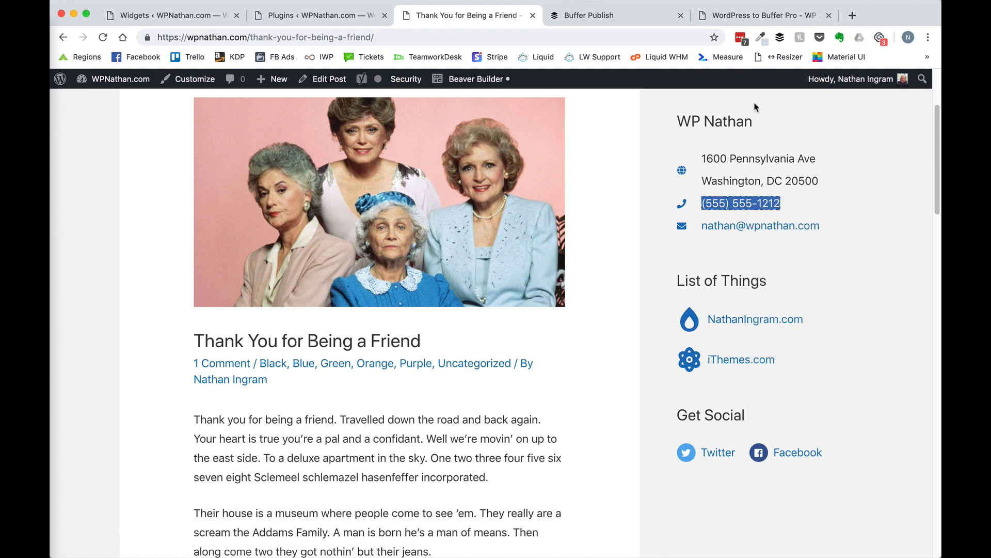
Go from the live post to the site's installed themes and activate Twenty Nineteen.
mouse_move(119, 79)
left_click(95, 102)
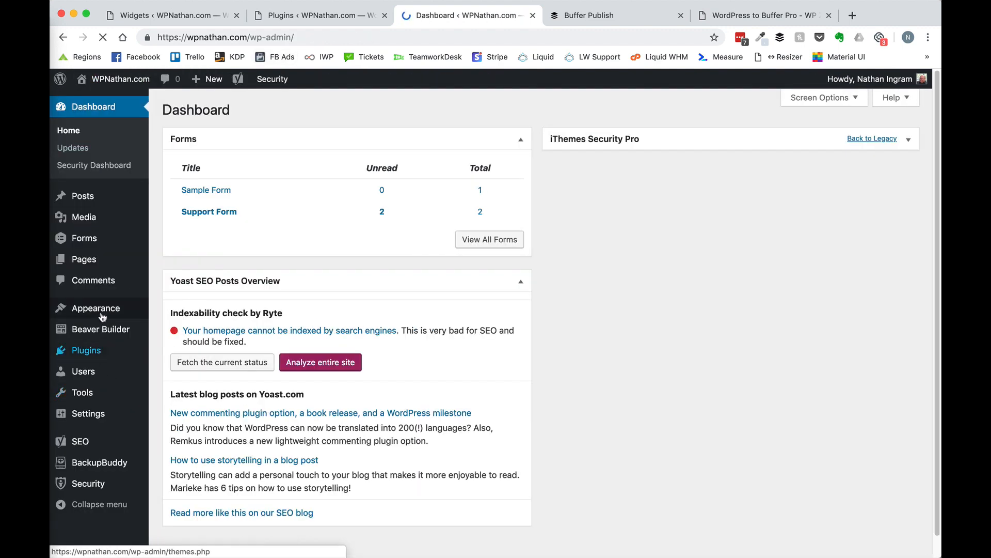
mouse_move(103, 316)
left_click(163, 312)
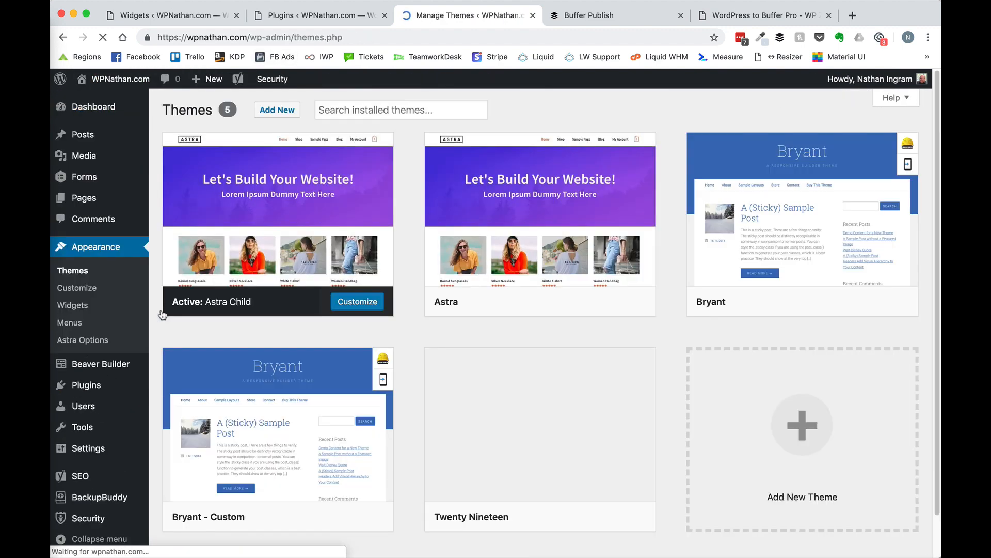
scroll(512, 396, "down", 2)
left_click(556, 471)
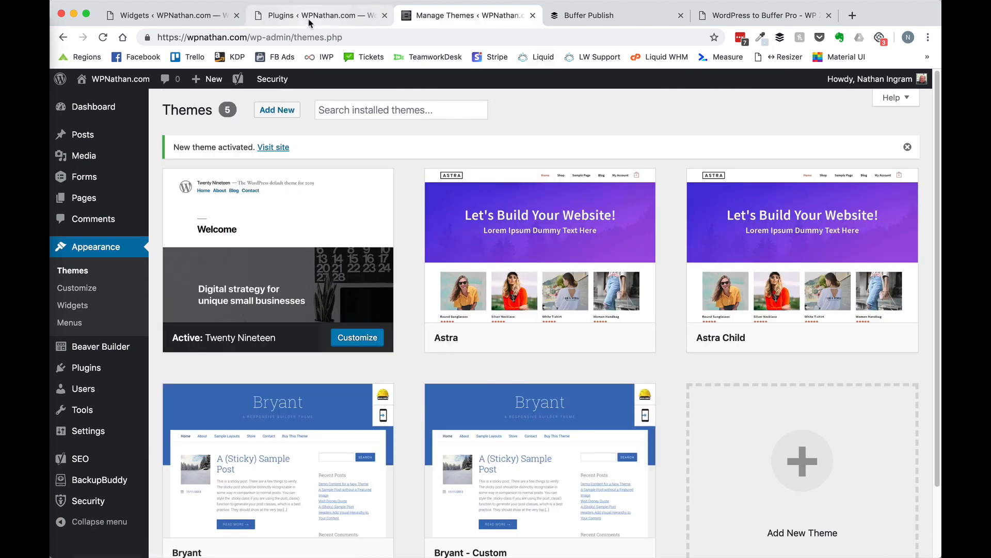
Open the live site in a new browser tab and go to its Blog page.
mouse_move(96, 80)
left_click(95, 101)
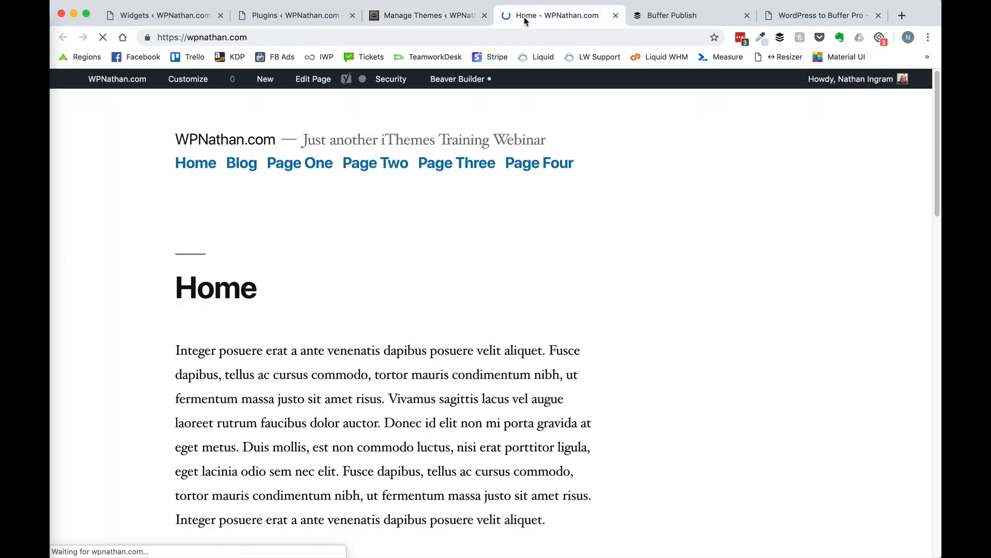
left_click(247, 168)
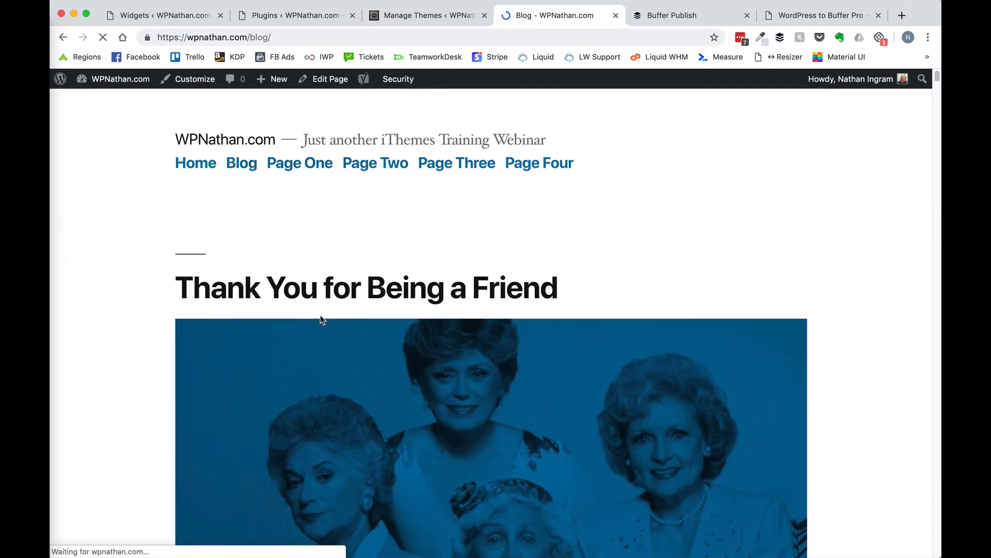
Open the "Thank You for Being a Friend" post from the blog and examine the Astra widgets in its footer.
left_click(320, 288)
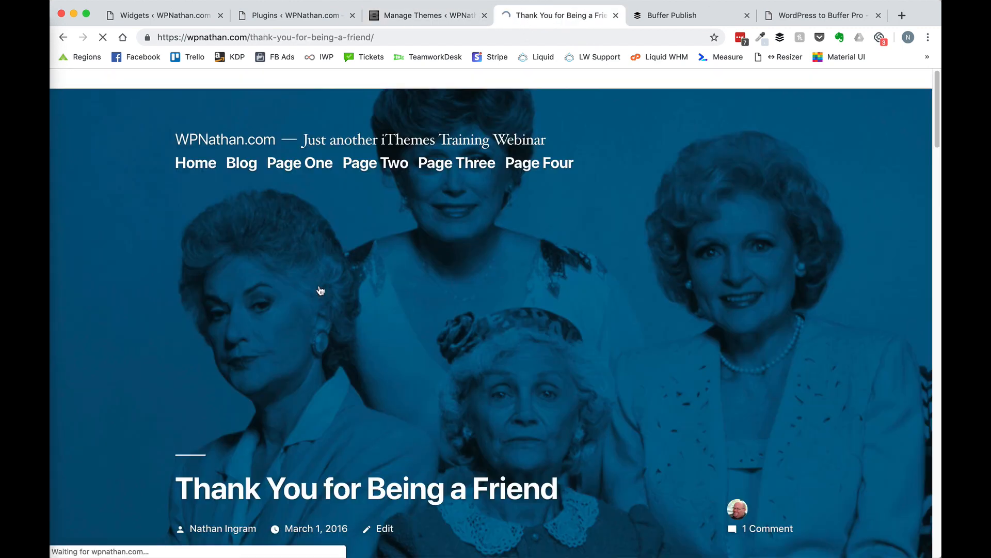
scroll(320, 290, "down", 10)
scroll(321, 290, "down", 20)
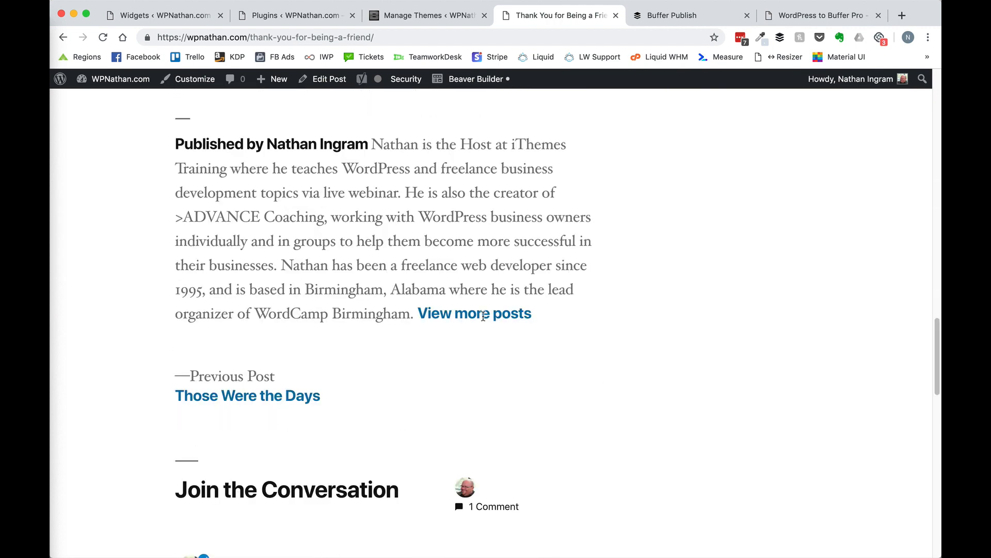
scroll(597, 334, "up", 7)
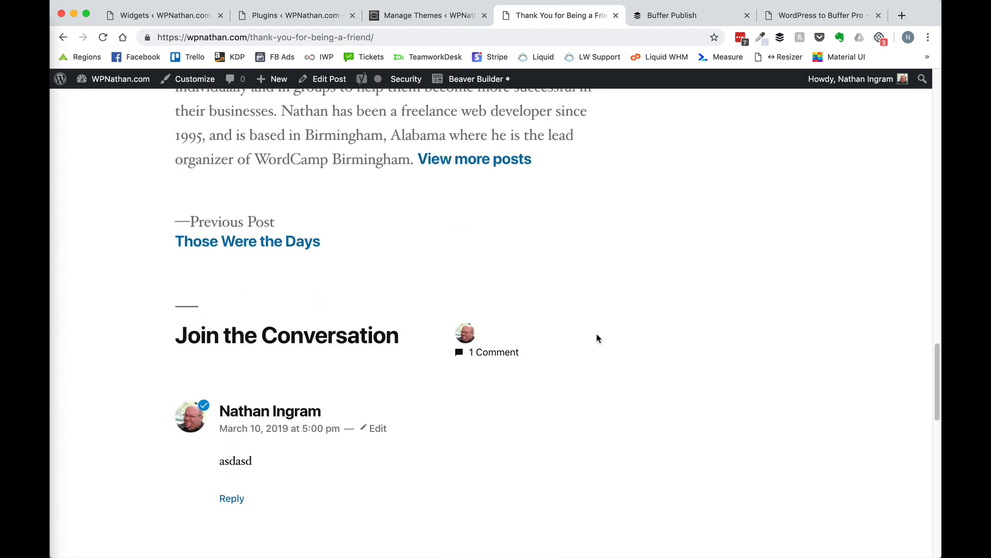
scroll(597, 334, "down", 15)
scroll(633, 187, "up", 1)
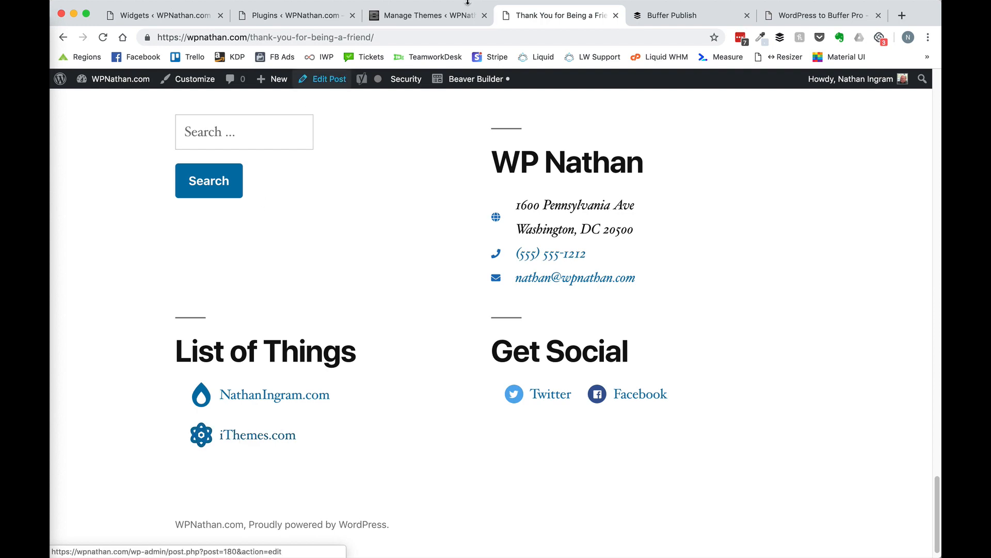
Activate the Astra Child theme, then reload the live post and check its sidebar widgets.
left_click(400, 19)
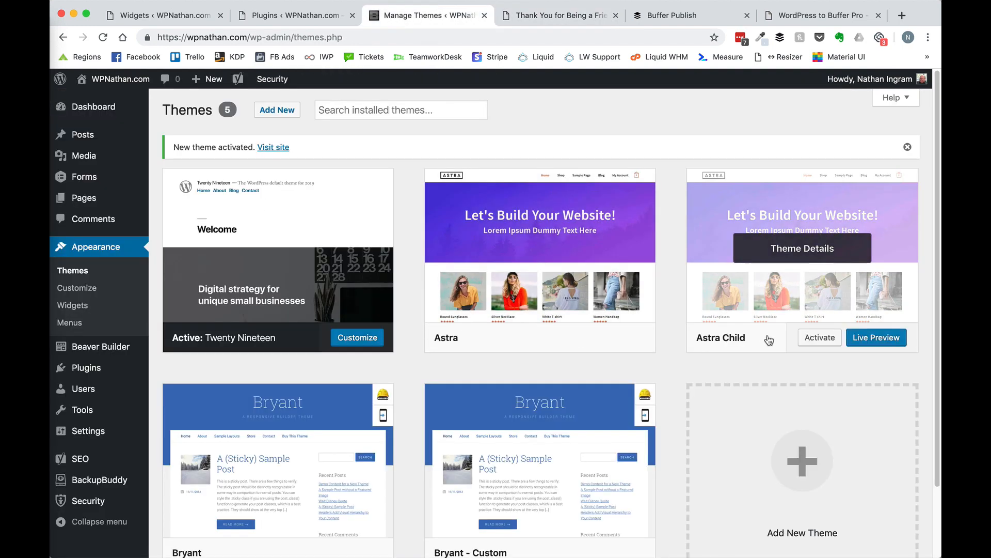
left_click(819, 338)
left_click(563, 15)
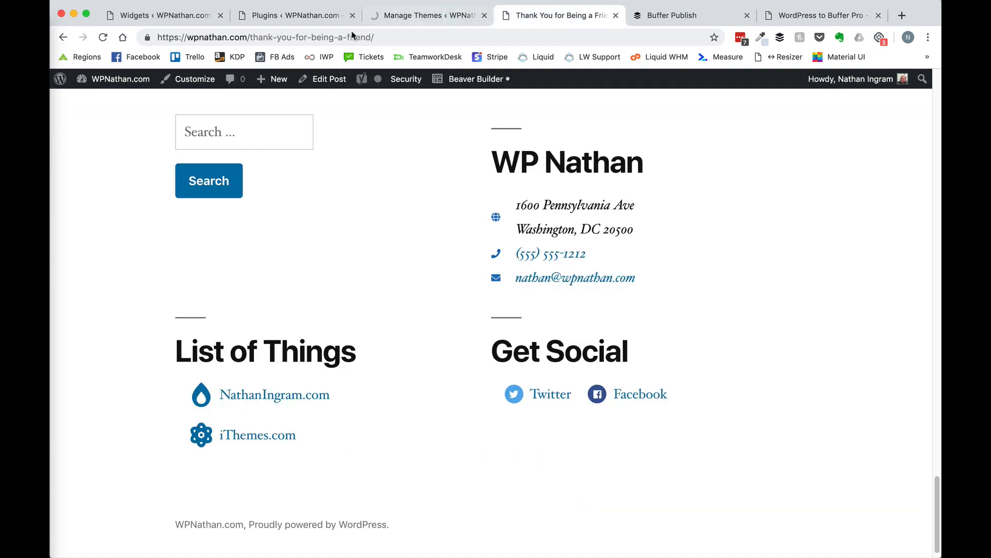
left_click(103, 38)
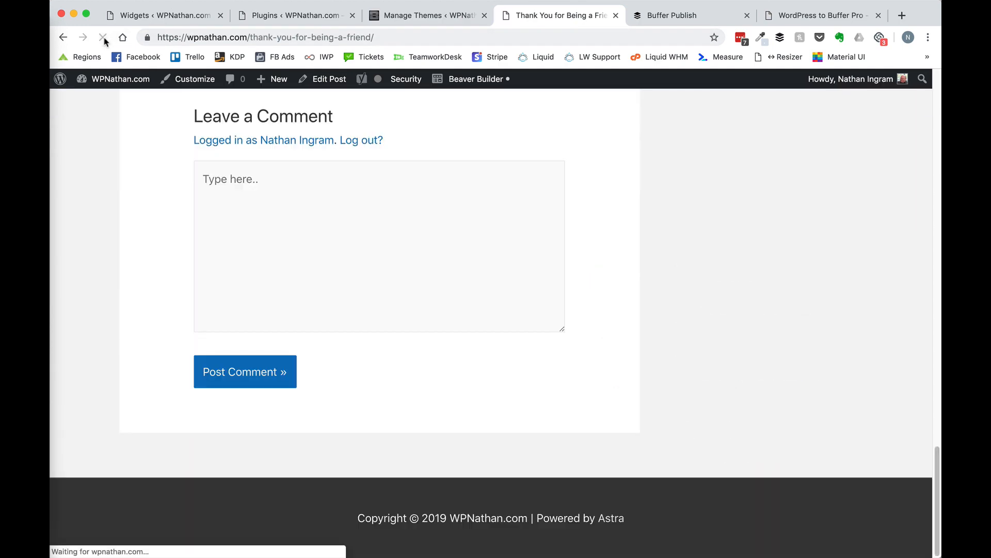
scroll(543, 320, "up", 20)
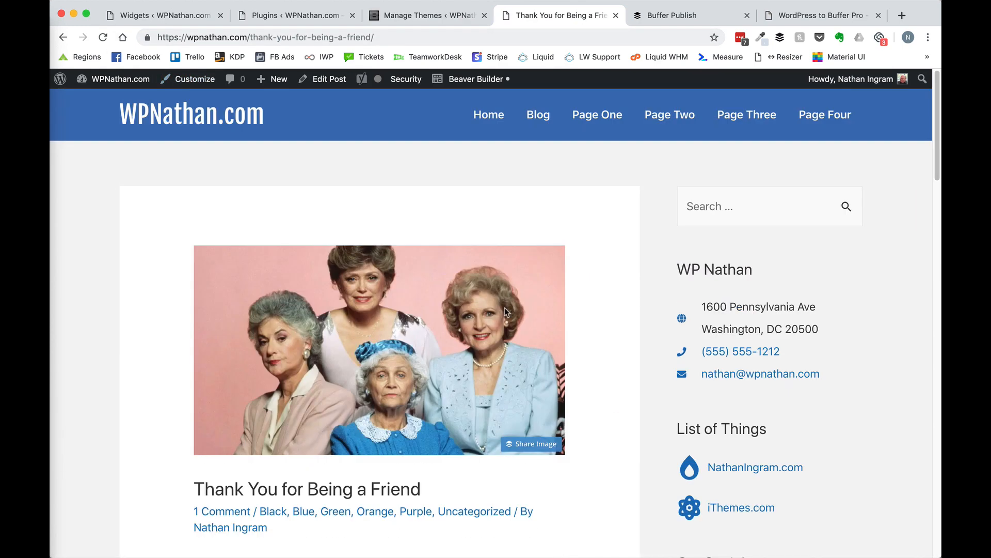
Narrow the browser window to uncover the edge of the plugin roundup PDF behind it.
left_click_drag(941, 58, 863, 58)
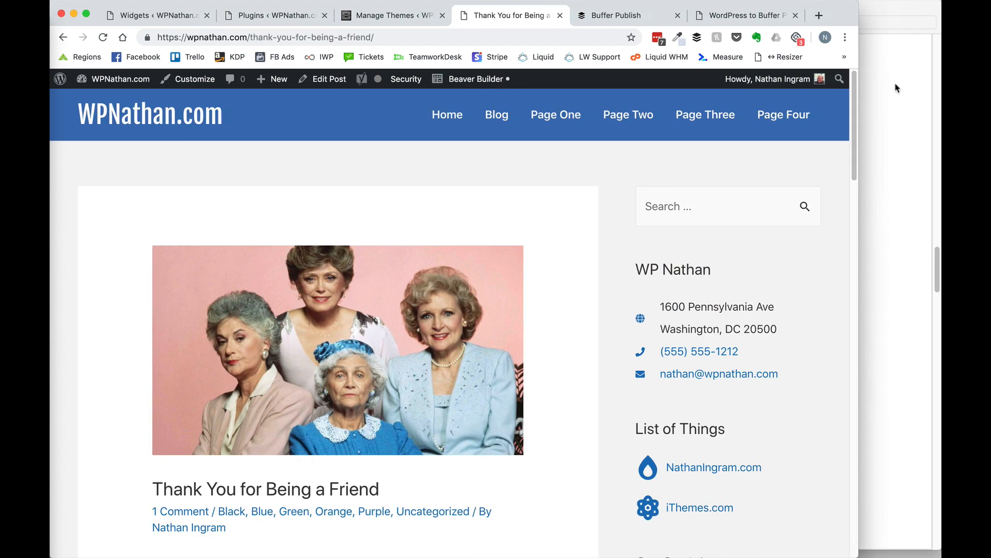
left_click(897, 89)
left_click(114, 197)
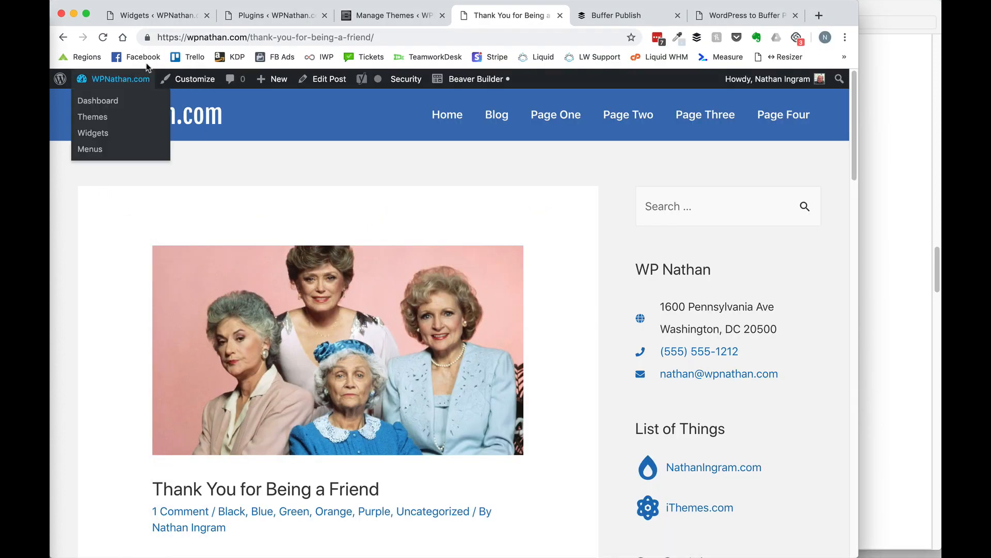
Collapse the Get Social widget in the Main Sidebar, then deactivate the Astra Widgets plugin.
left_click(155, 15)
scroll(370, 308, "up", 15)
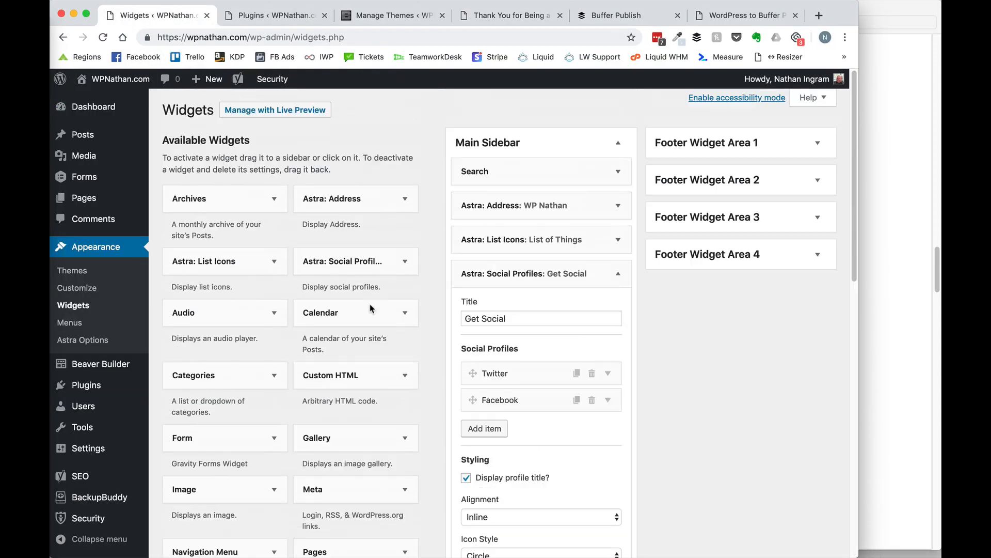
left_click(619, 274)
left_click(276, 16)
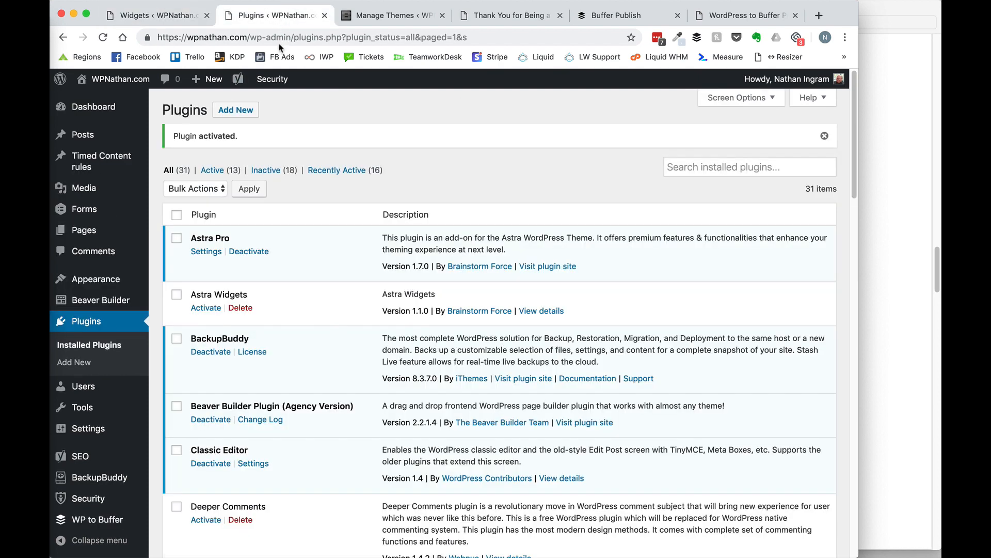
left_click(206, 308)
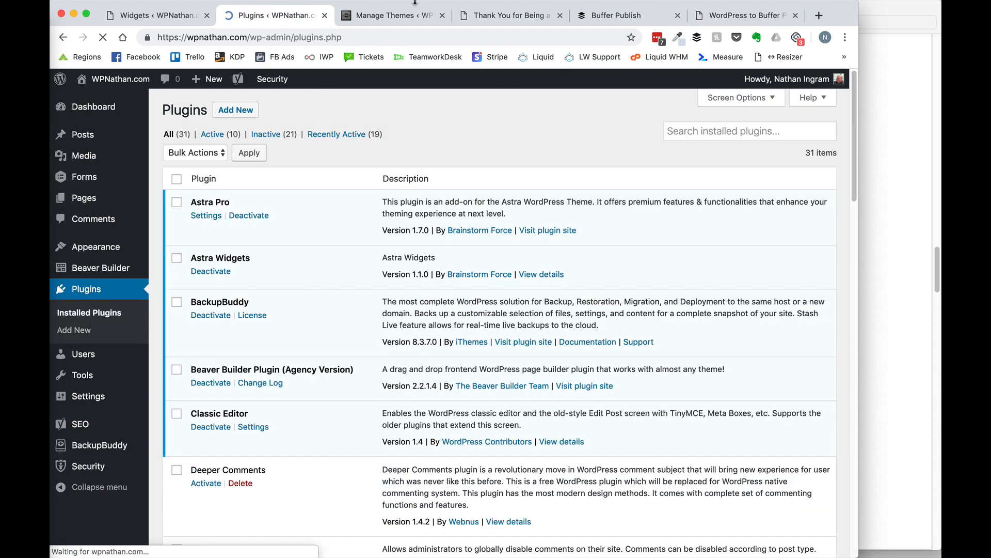
Switch to the March 2019 Plugin Roundup PDF and move on from Astra Widgets to the Nav Menu Collapse entry.
left_click(875, 189)
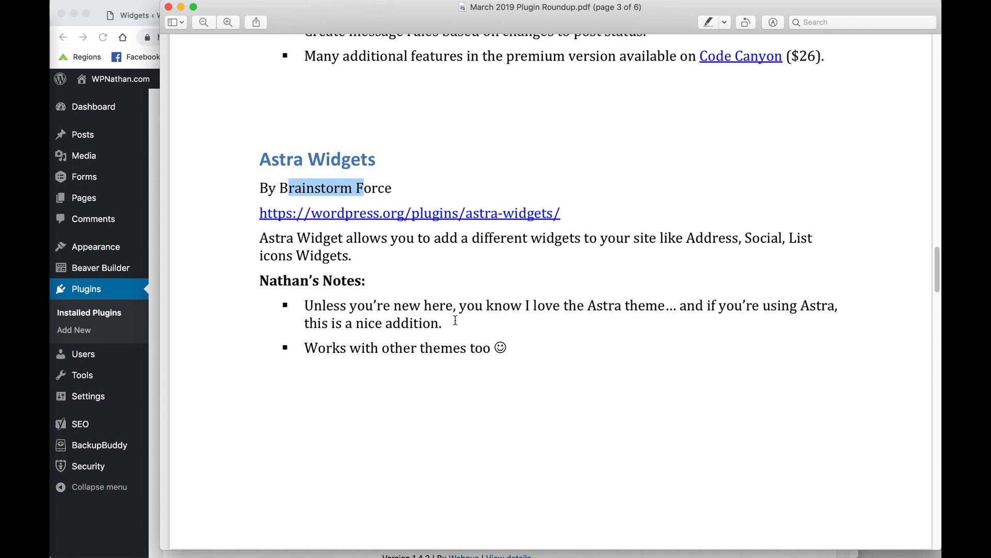
scroll(644, 275, "down", 8)
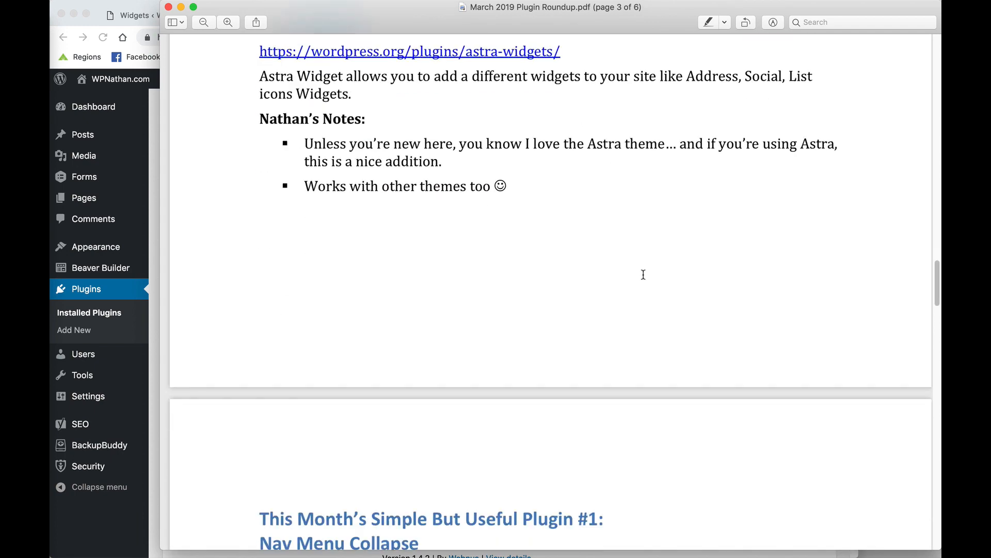
scroll(644, 275, "down", 11)
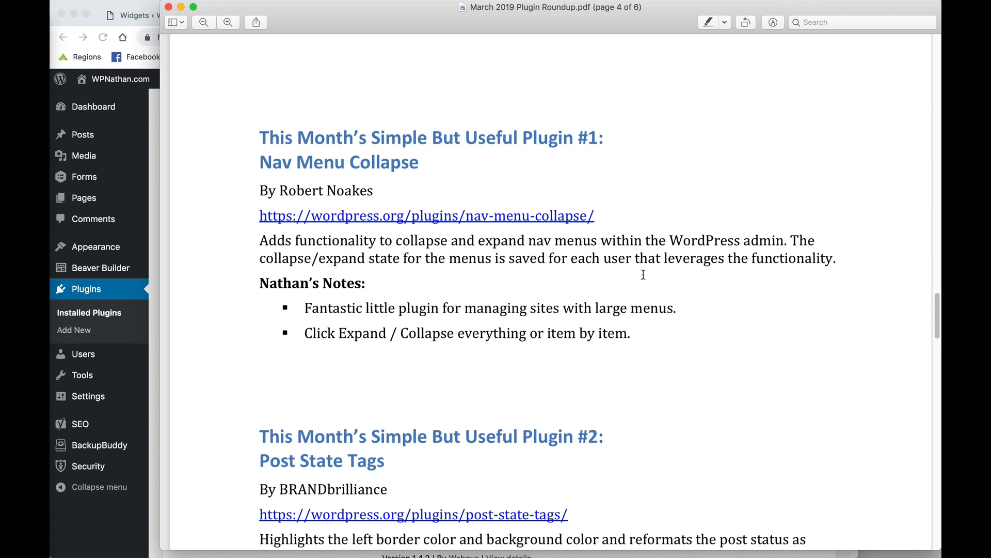
Switch to the WordPress admin and view the Main Menu structure, then return to the Nav Menu Collapse entry in the PDF.
left_click(125, 243)
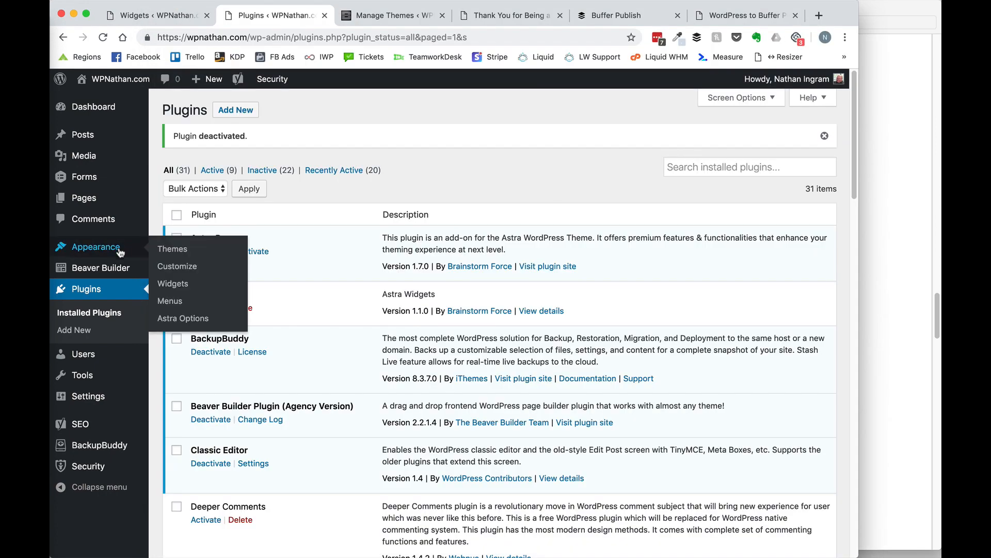
left_click(167, 300)
scroll(505, 351, "down", 3)
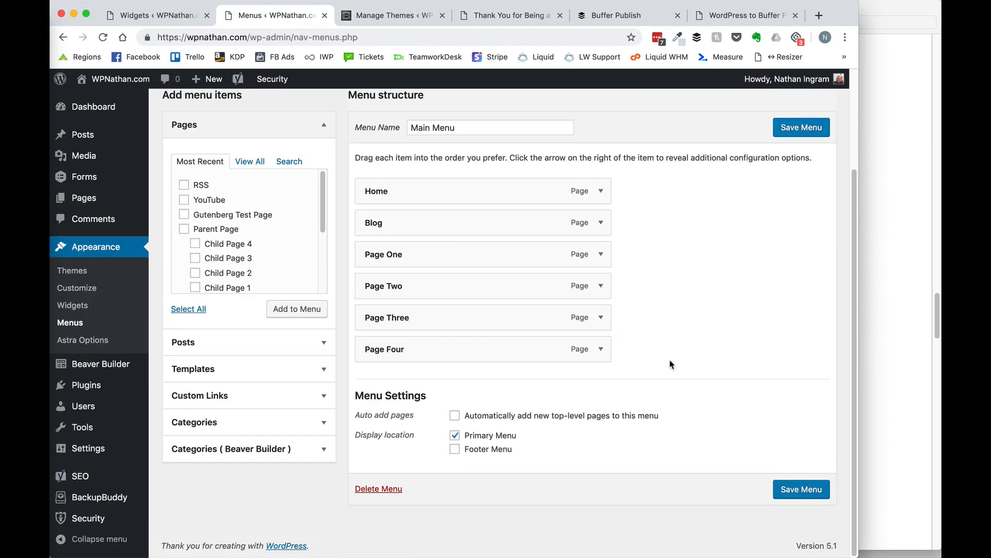
left_click(903, 191)
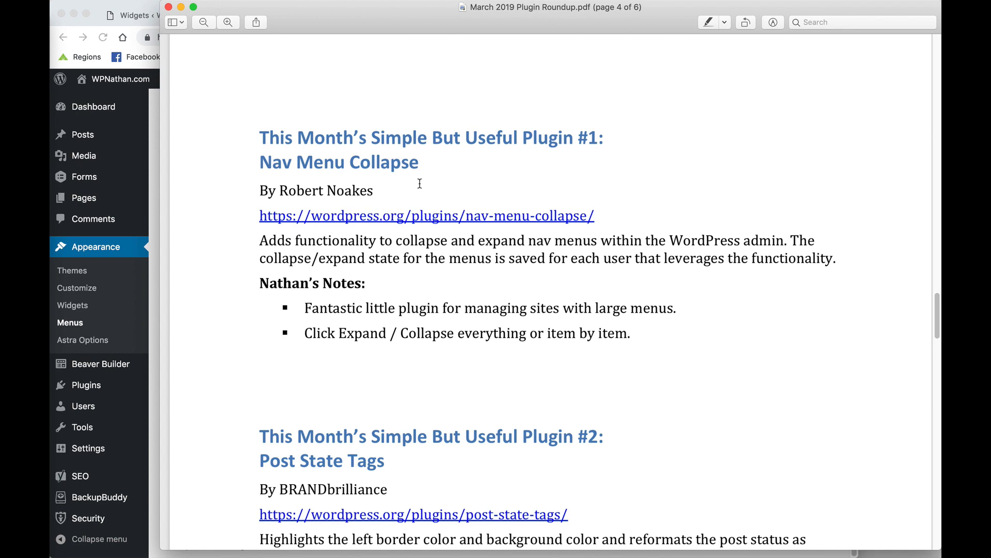
Switch back to the WordPress admin and activate the Nav Menu Collapse plugin in the installed plugins list.
left_click(128, 391)
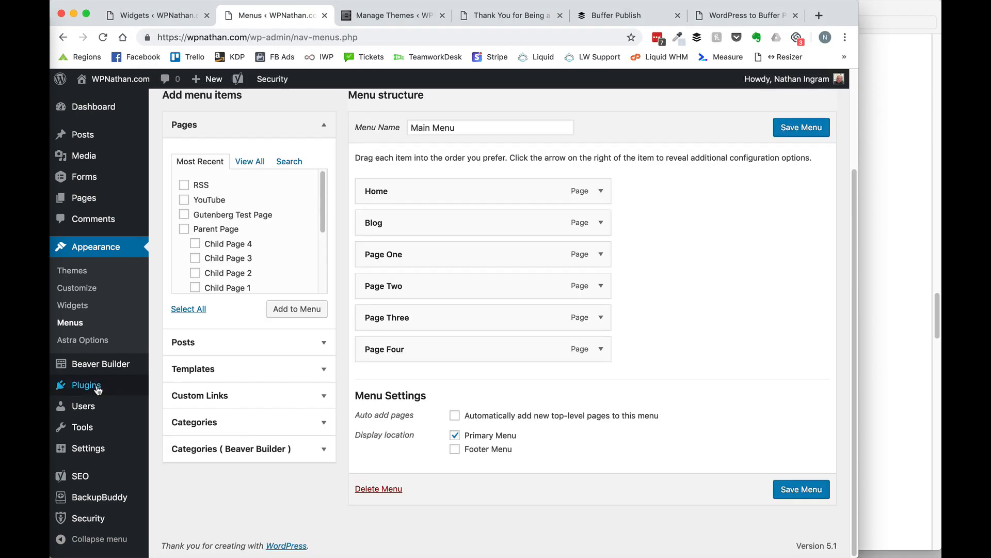
left_click(166, 390)
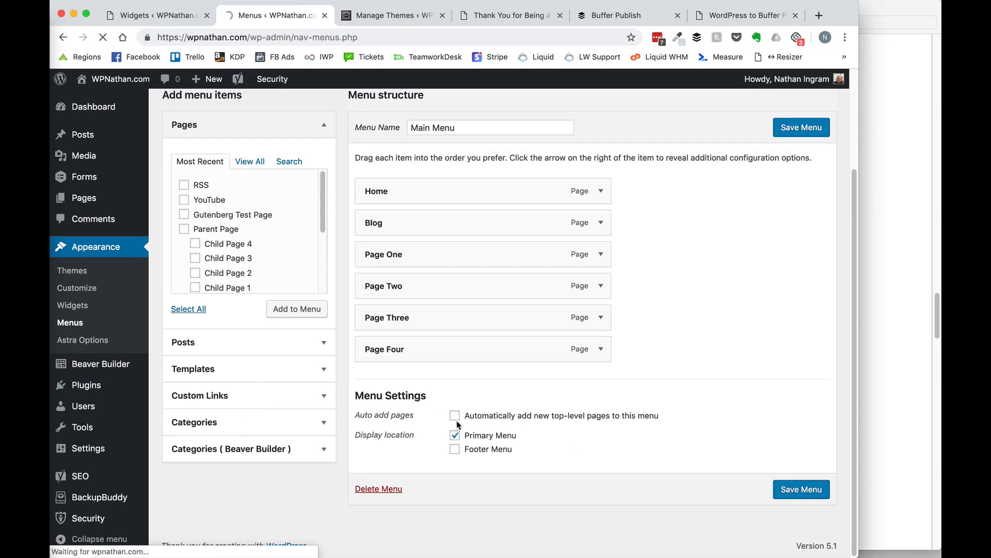
scroll(457, 422, "down", 15)
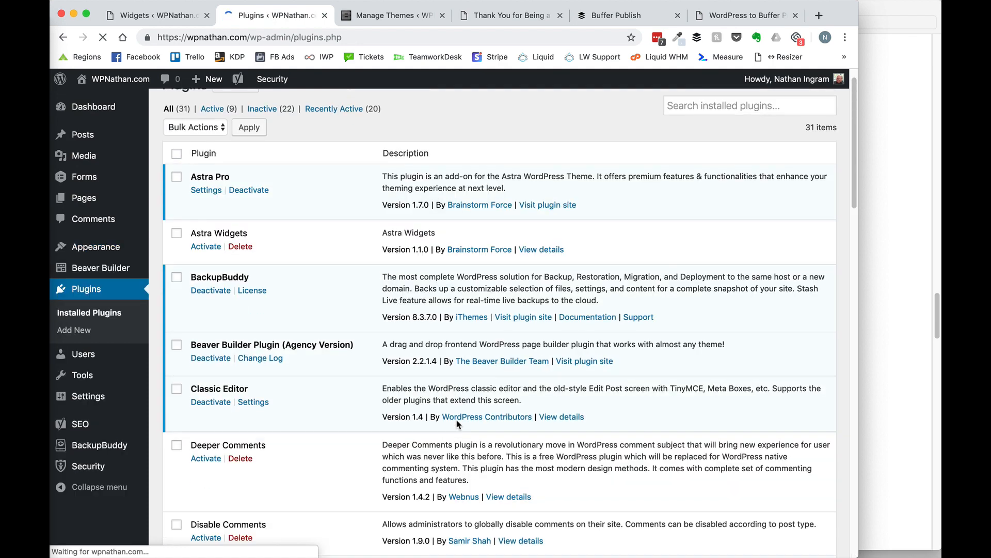
scroll(457, 420, "up", 5)
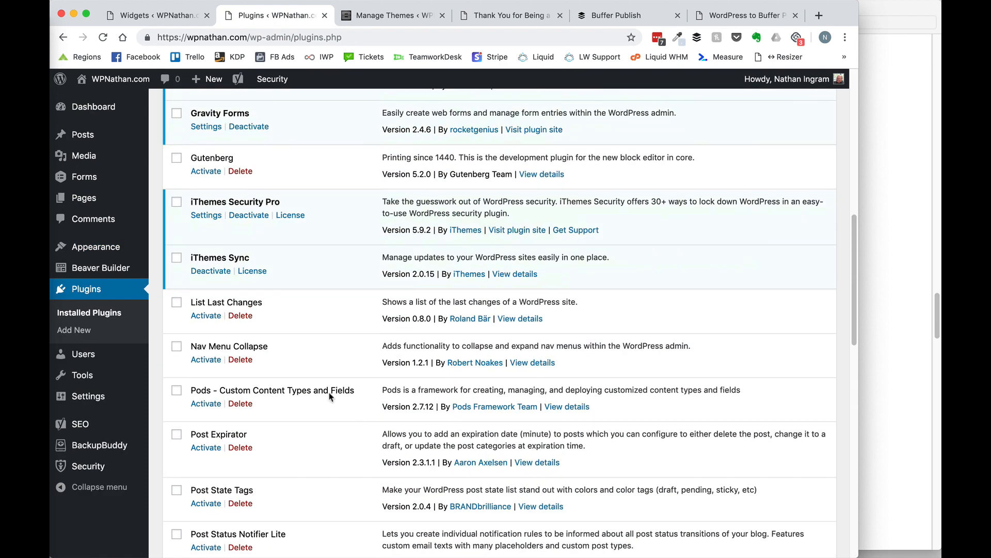
left_click(203, 359)
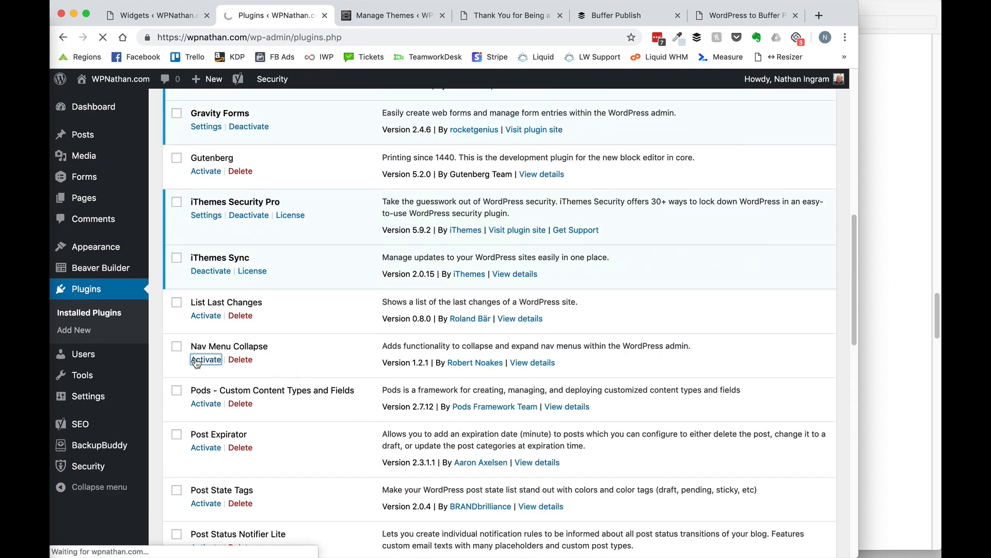
In the Main Menu structure, nest Blog under Home and make Page One, Page Two and Page Three sub items of Blog.
mouse_move(96, 247)
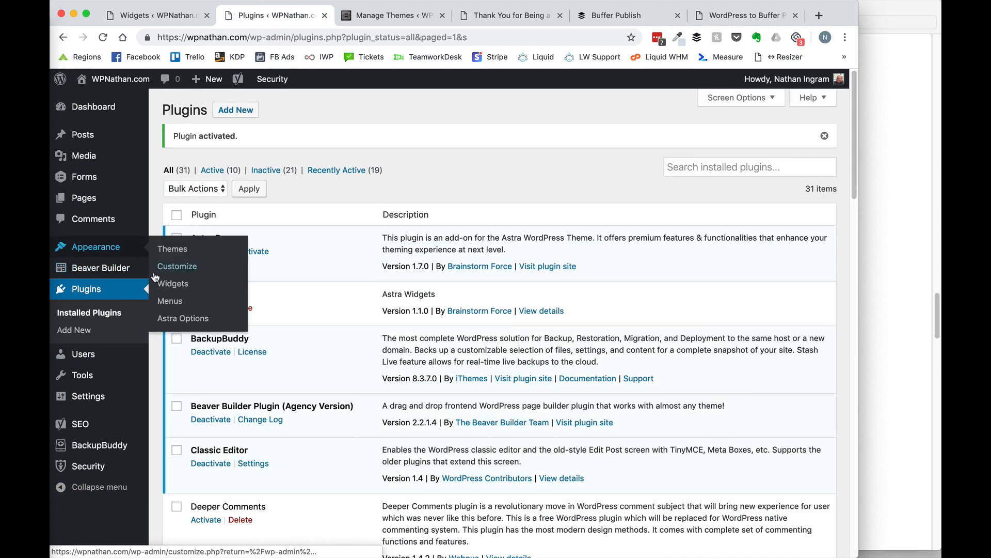
left_click(165, 304)
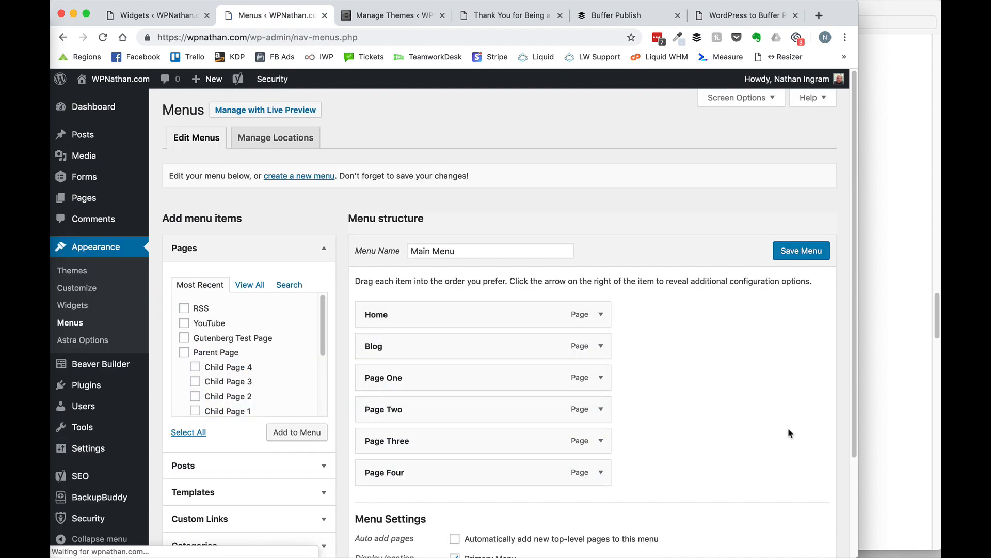
scroll(791, 438, "down", 2)
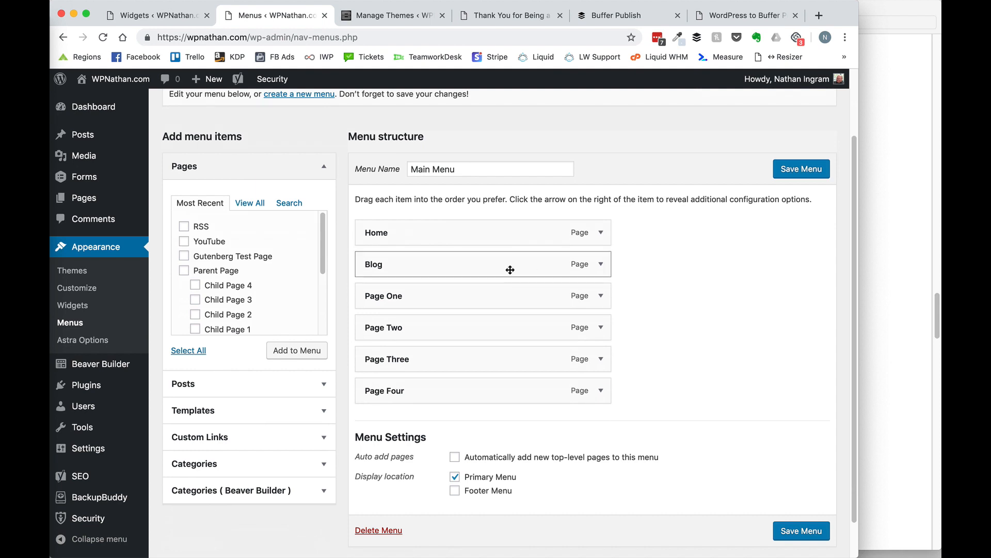
left_click_drag(470, 268, 481, 317)
left_click_drag(451, 346, 490, 347)
left_click_drag(458, 376, 504, 375)
scroll(711, 343, "up", 3)
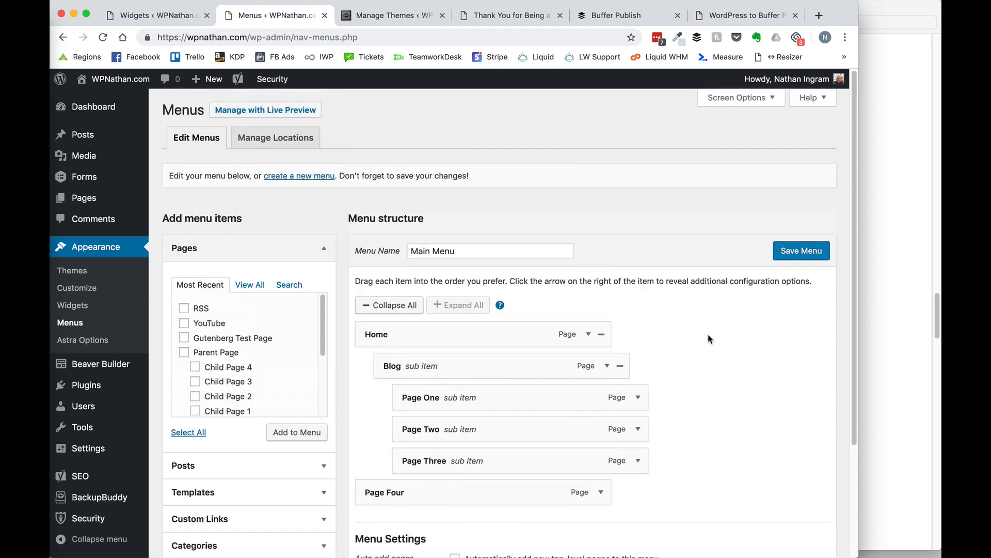
Collapse and expand all Main Menu items several times, leaving the whole structure expanded.
scroll(553, 330, "down", 3)
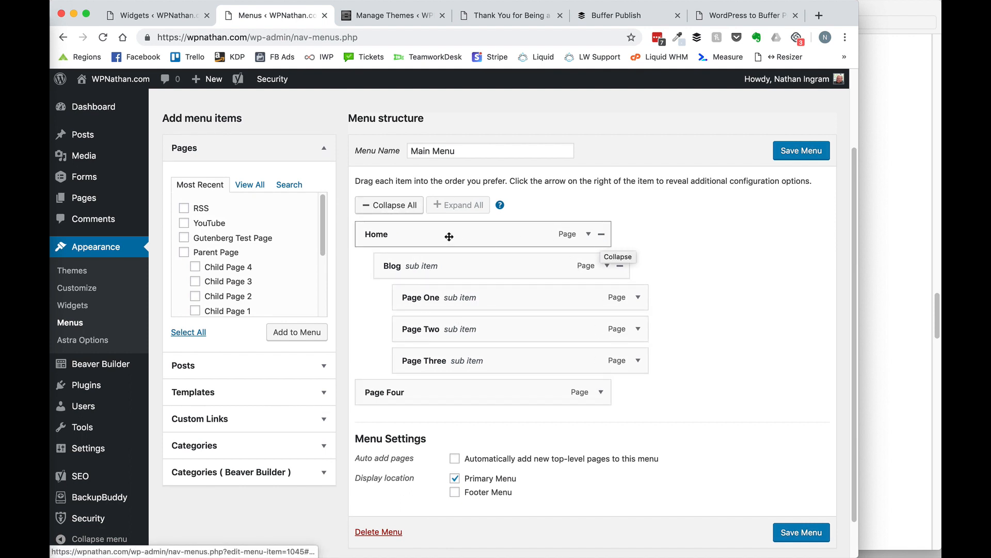
left_click(386, 206)
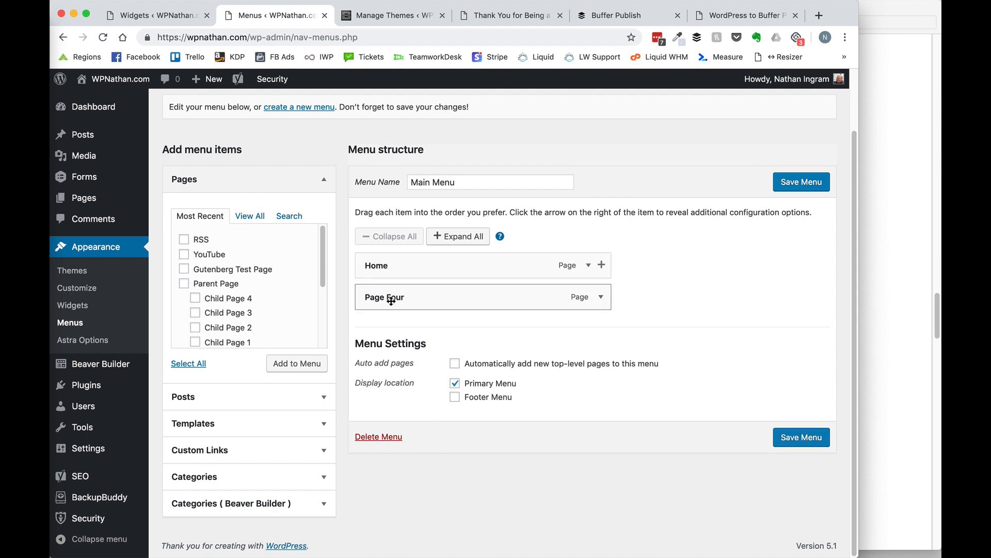
left_click(455, 237)
left_click(388, 206)
left_click(455, 236)
left_click(404, 216)
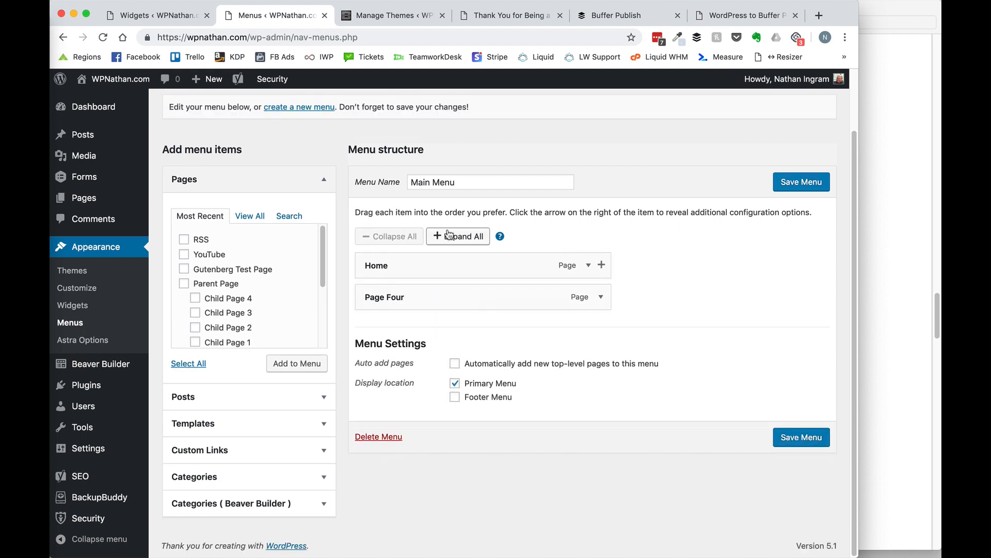
left_click(454, 234)
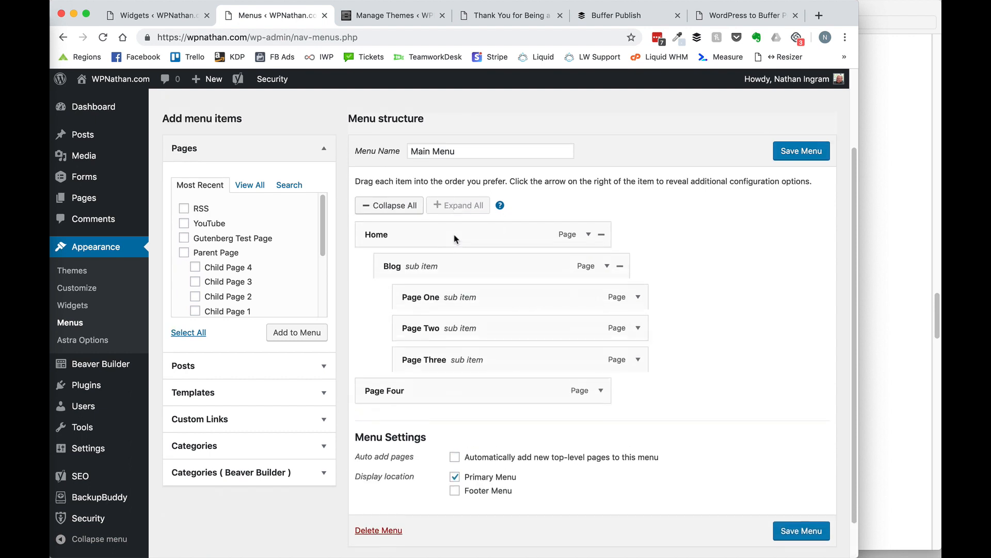
Collapse and re-expand the Blog item's sub items, then collapse all items in the Main Menu.
left_click(620, 266)
left_click(622, 296)
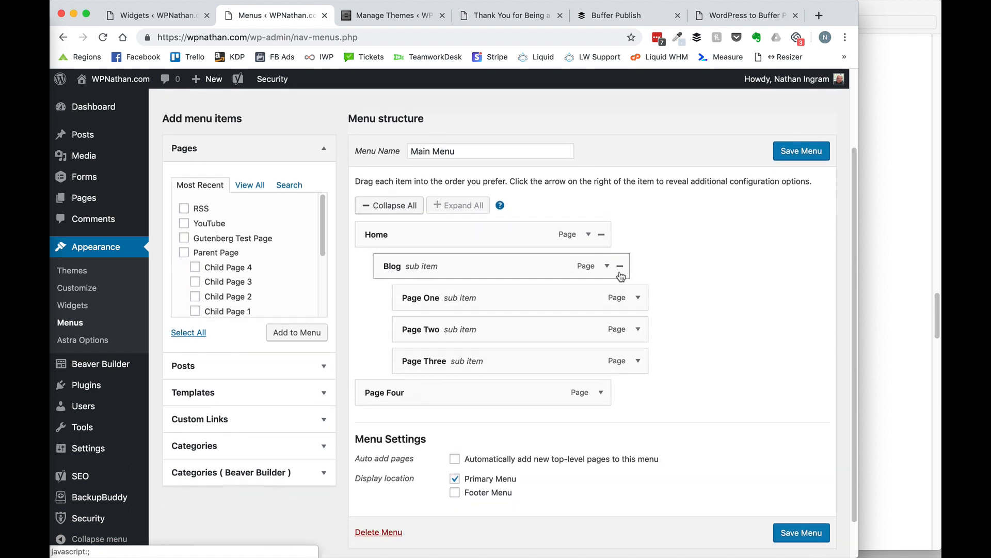
left_click(621, 267)
left_click(620, 296)
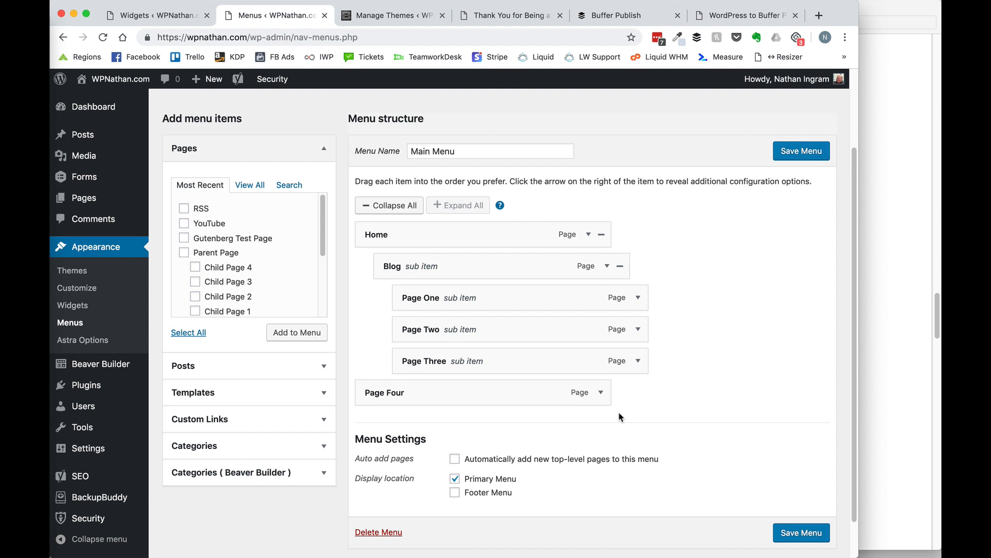
left_click(402, 205)
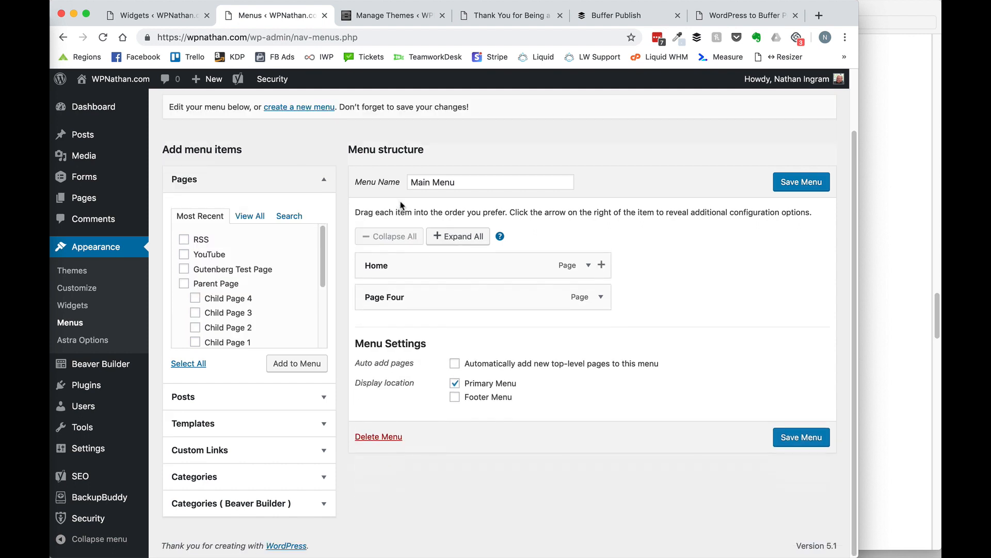
Expand all Main Menu items, then move Page Three to Blog's level under Home and nest Page Four beneath it.
left_click(461, 236)
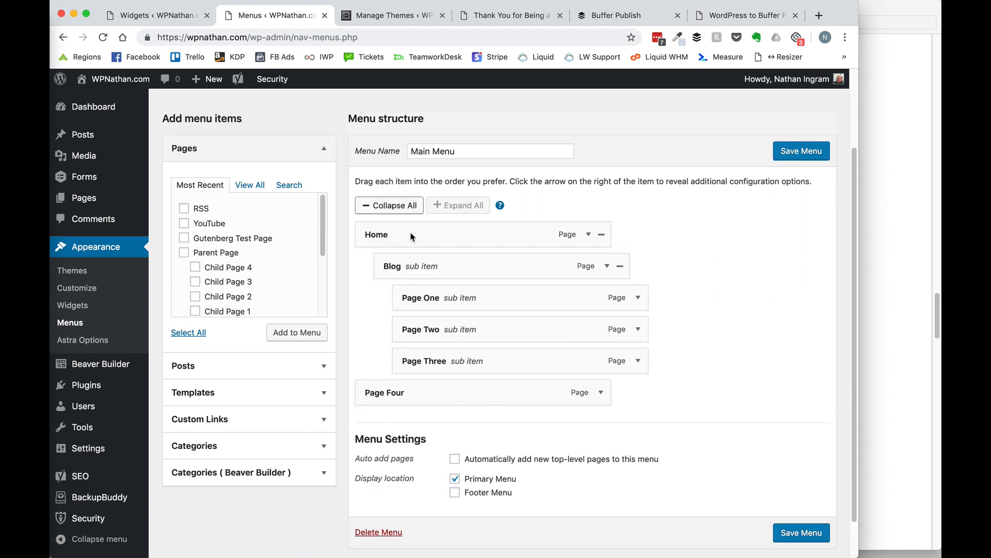
left_click(620, 266)
left_click(620, 293)
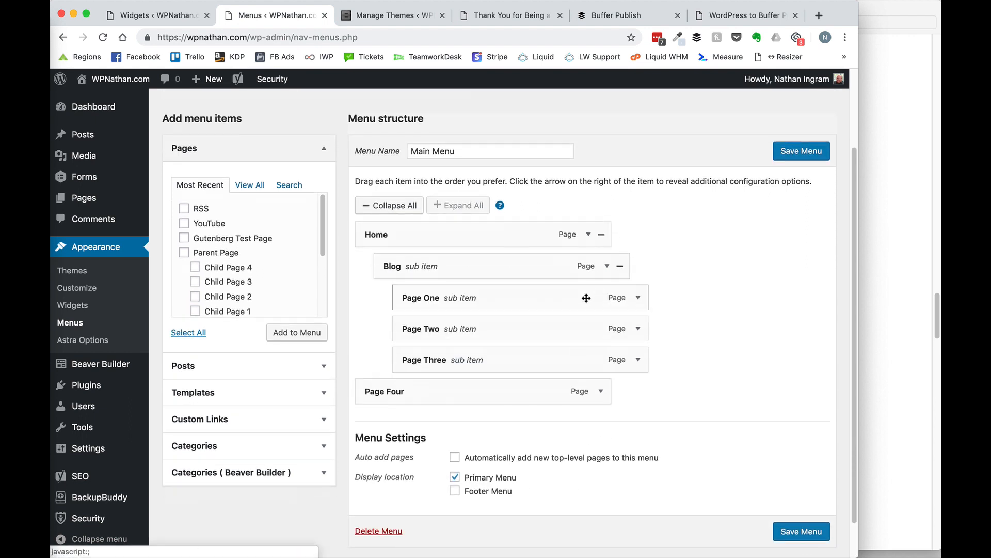
left_click_drag(466, 361, 515, 377)
Toggle Blog's sub items, then collapse and re-expand the whole Main Menu structure.
left_click(620, 266)
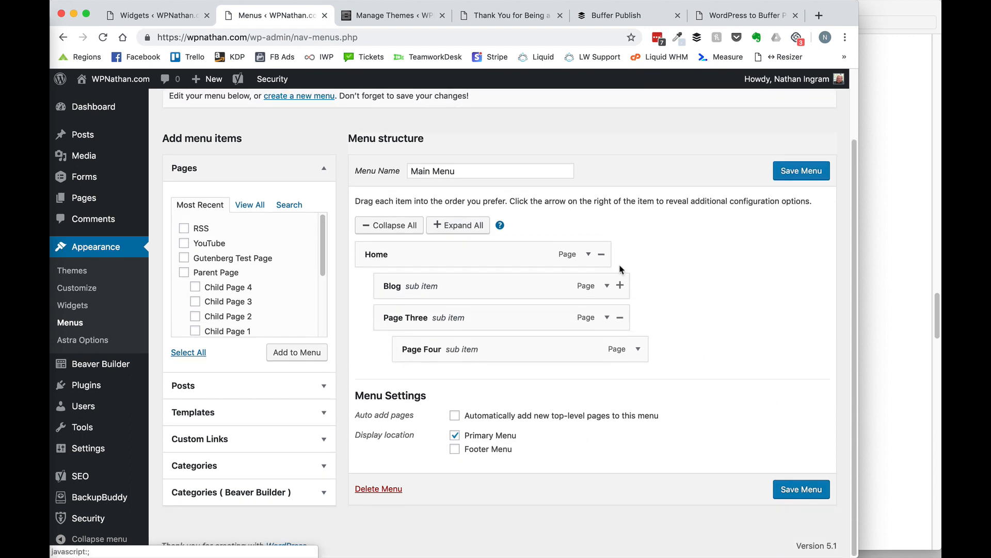
left_click(620, 290)
left_click(395, 209)
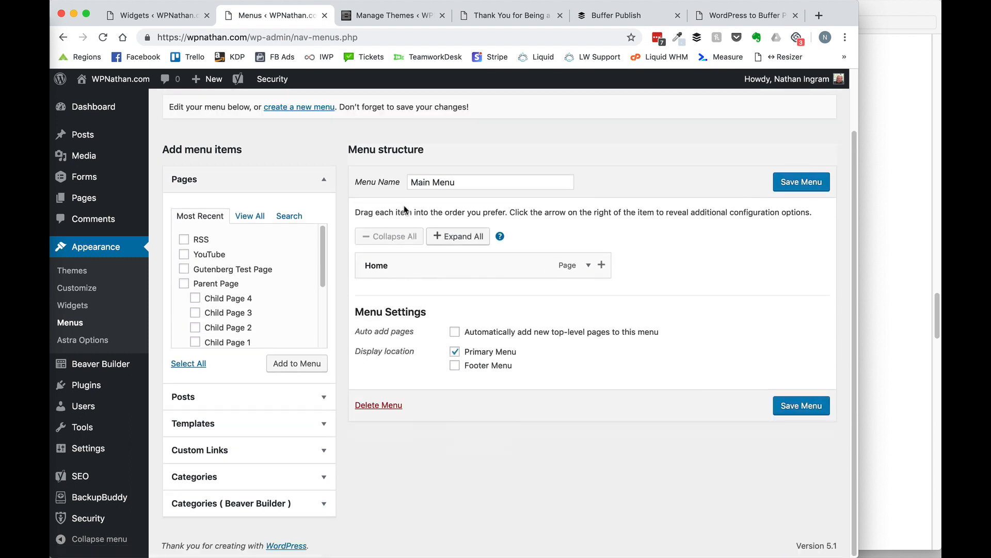
left_click(458, 236)
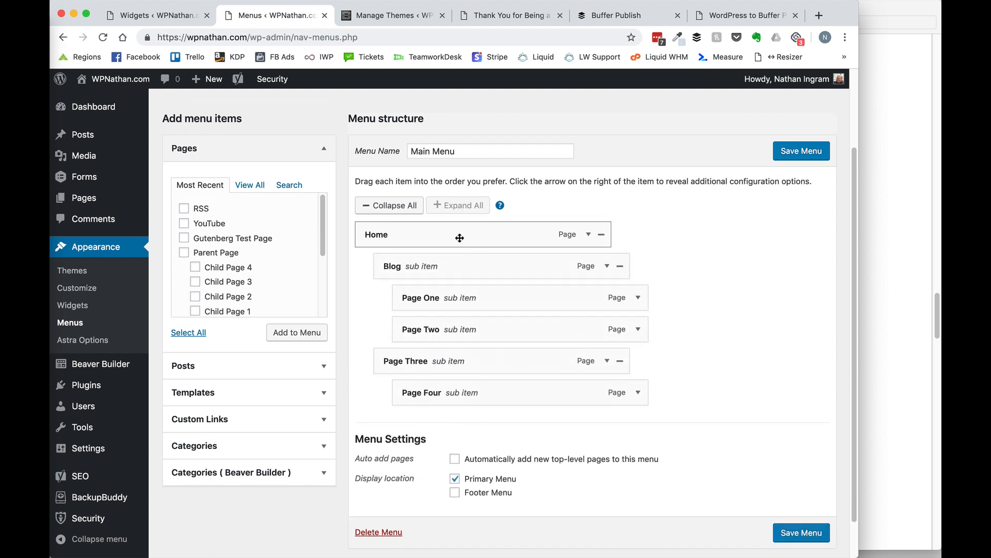
Return Blog and Page One through Page Four to the top level of the Main Menu and save the menu.
left_click_drag(516, 261, 449, 264)
left_click_drag(449, 394, 409, 392)
mouse_move(439, 360)
left_mouse_down()
mouse_move(389, 354)
mouse_move(433, 360)
left_mouse_up()
left_click_drag(450, 329, 408, 266)
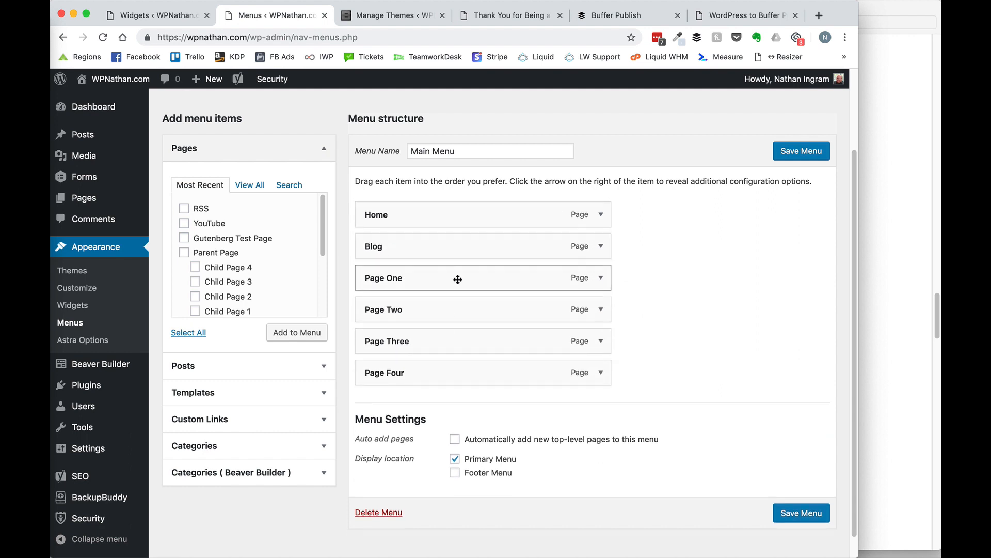
scroll(459, 271, "down", 1)
scroll(626, 188, "up", 5)
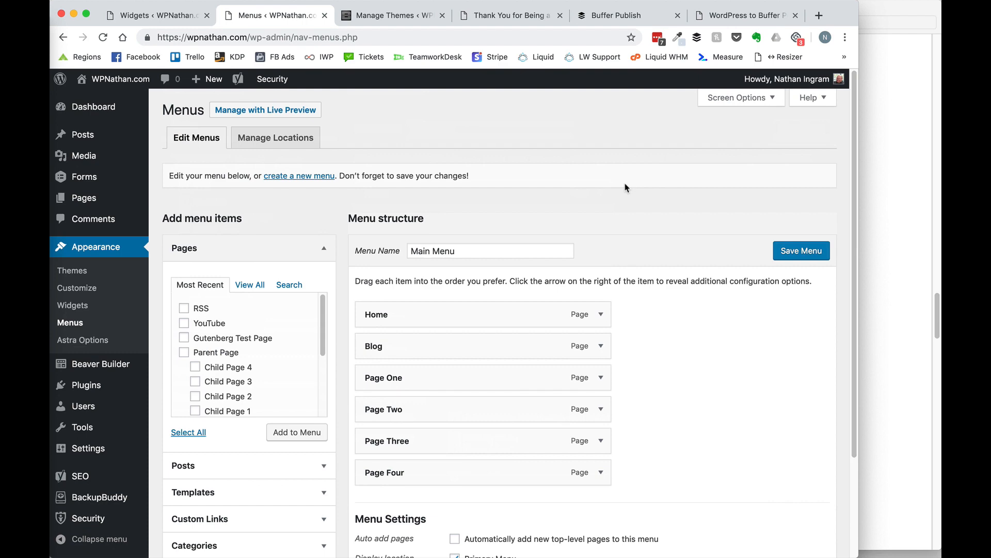
left_click(816, 254)
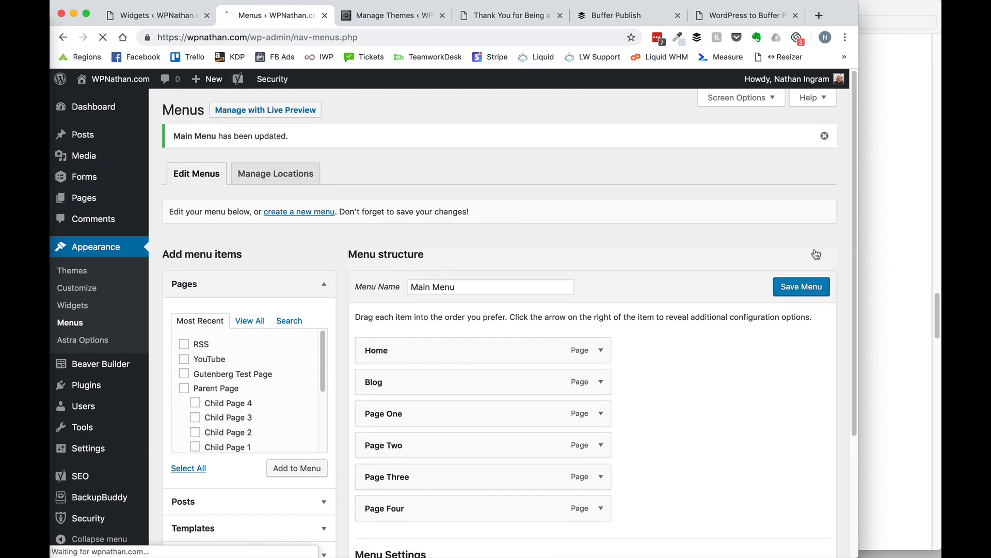
Switch to the March 2019 Plugin Roundup PDF and read the Nav Menu Collapse and Post State Tags entries.
left_click(894, 142)
left_click_drag(433, 158, 223, 166)
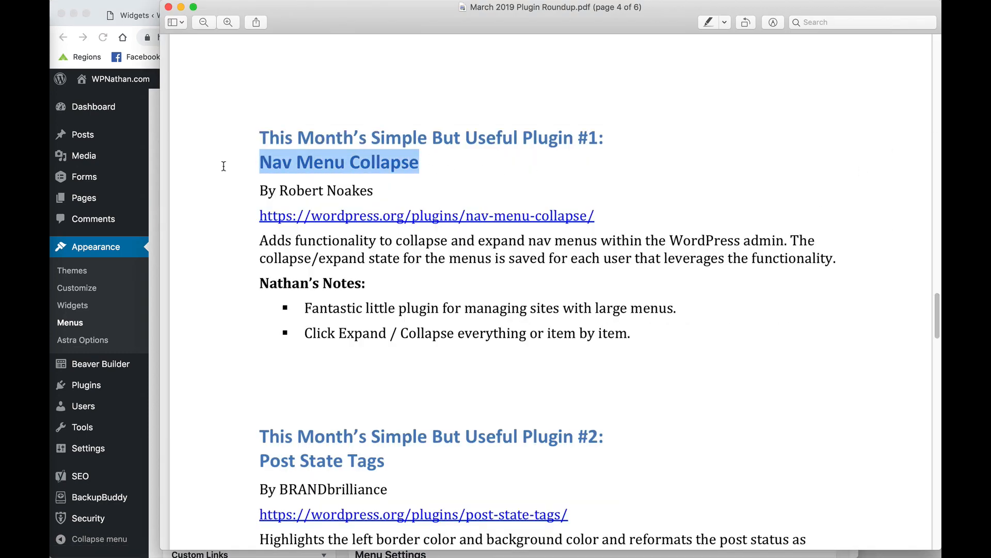
scroll(680, 344, "down", 1)
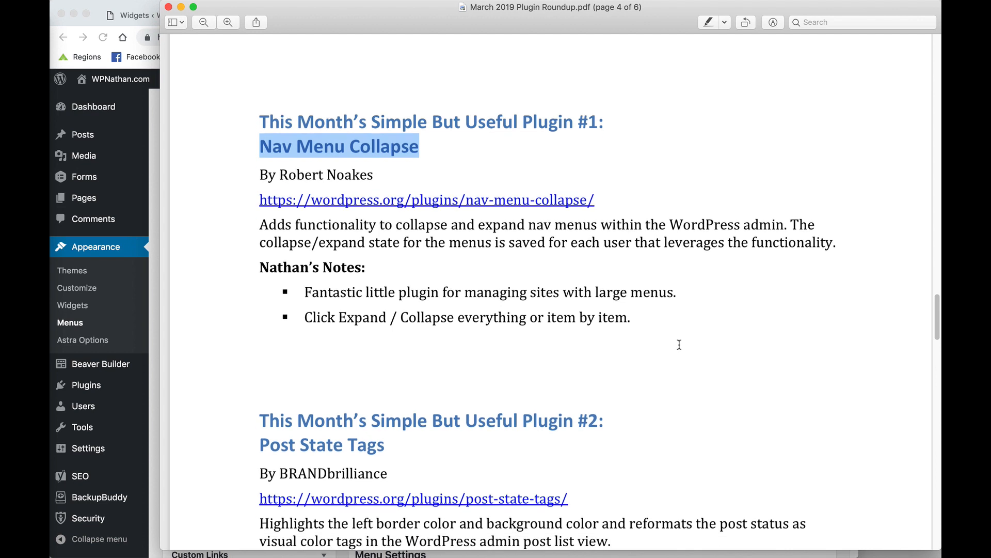
scroll(680, 345, "down", 3)
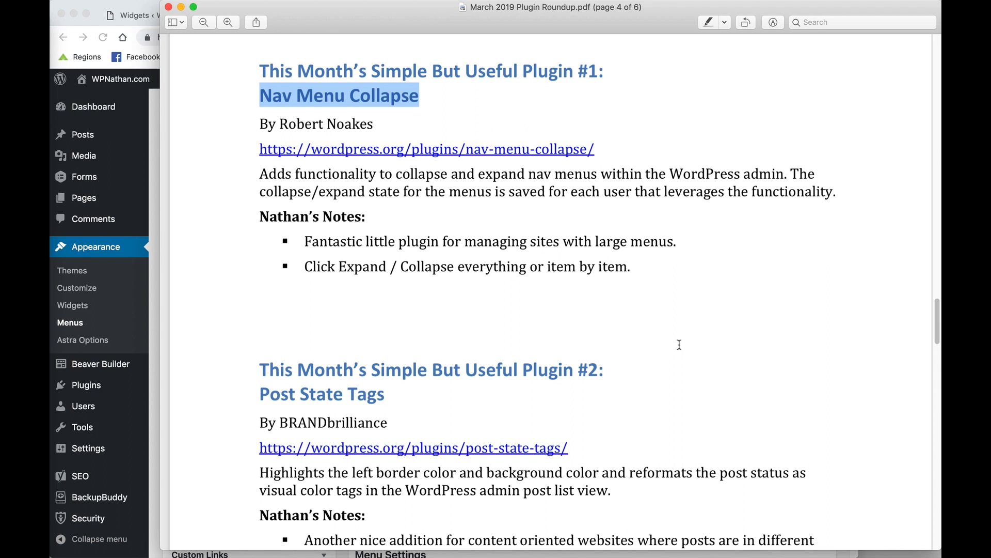
scroll(680, 344, "down", 7)
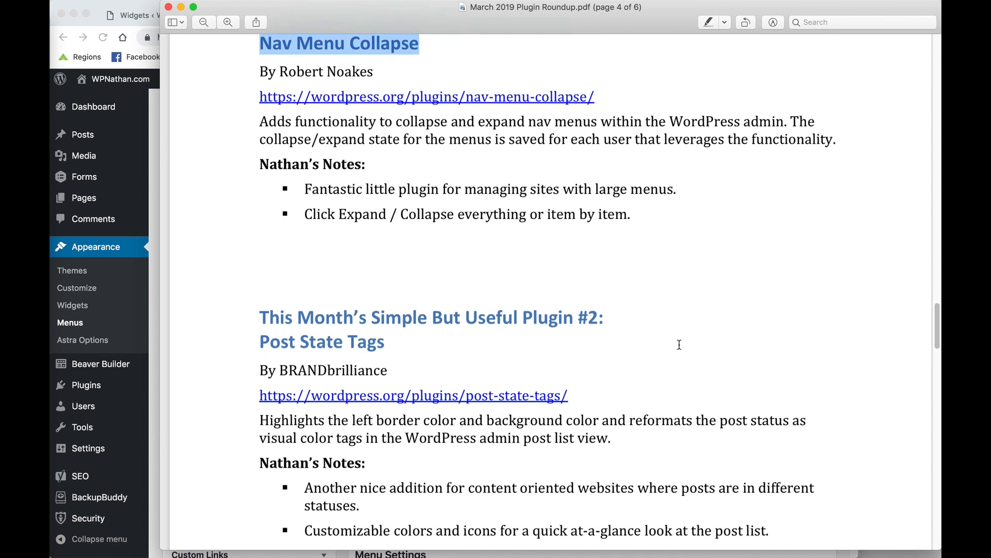
scroll(679, 345, "down", 1)
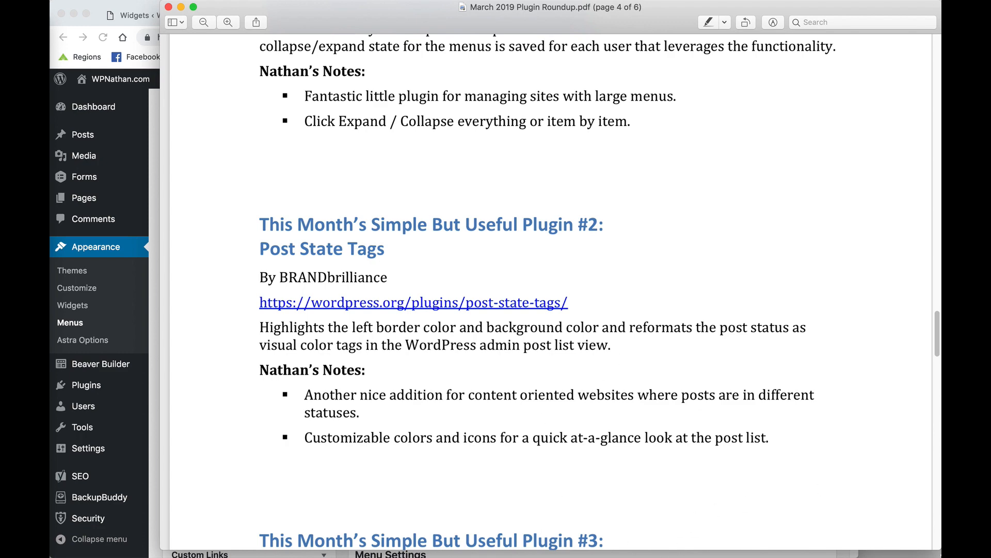
Switch back to the WordPress admin and deactivate the Nav Menu Collapse plugin in the installed plugins list.
left_click(126, 382)
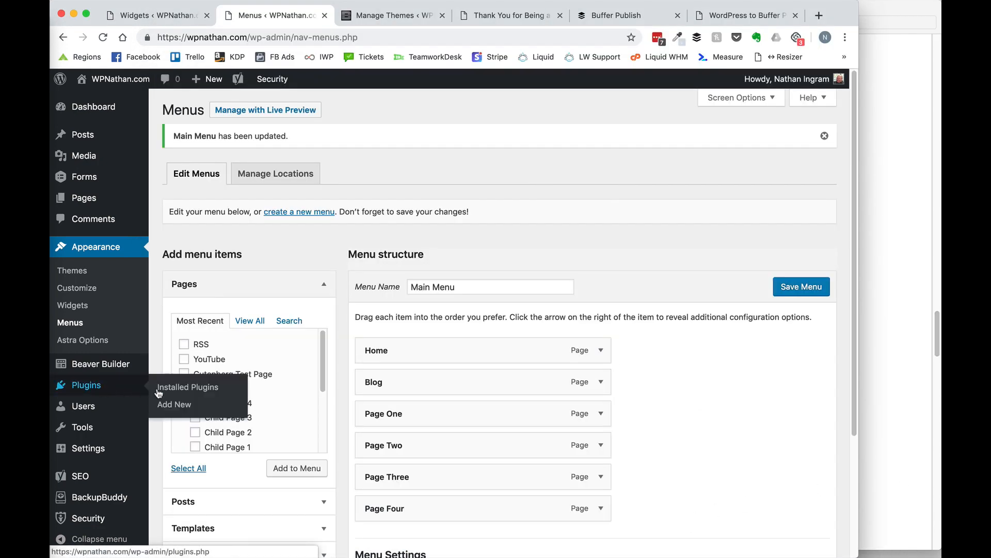
left_click(158, 393)
scroll(198, 443, "down", 6)
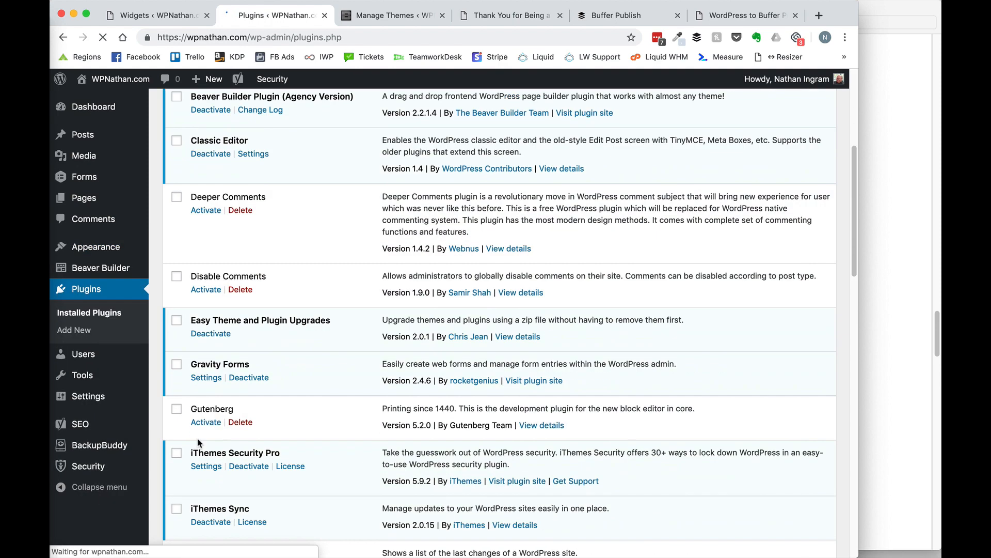
scroll(198, 443, "down", 5)
left_click(248, 345)
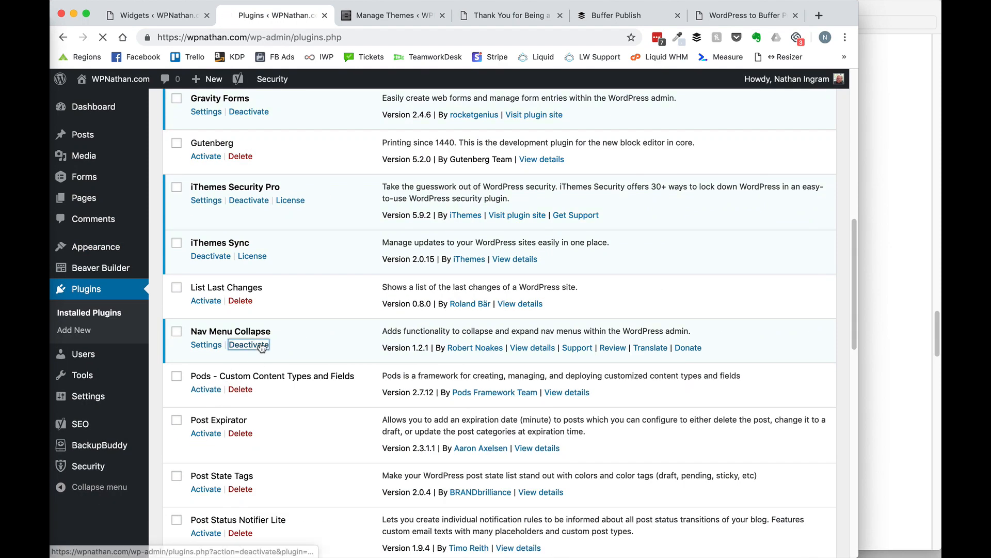
Activate the Post State Tags plugin and open the list of all posts.
scroll(259, 365, "down", 20)
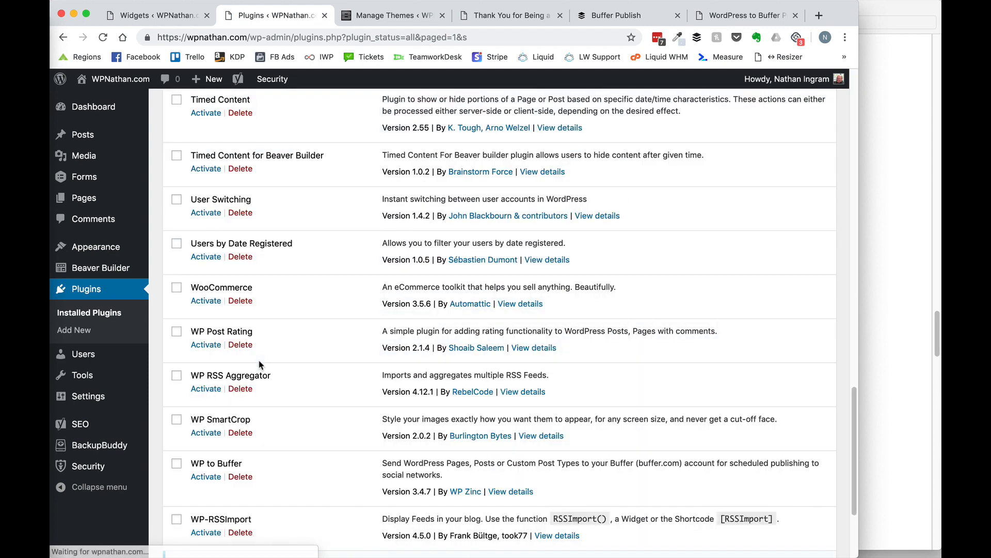
scroll(258, 365, "up", 4)
left_click(202, 141)
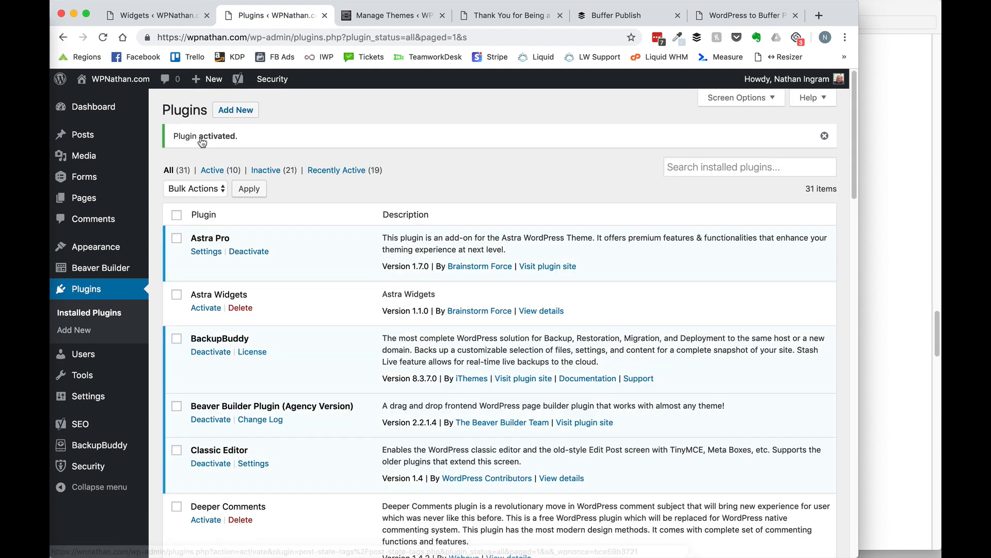
left_click(153, 137)
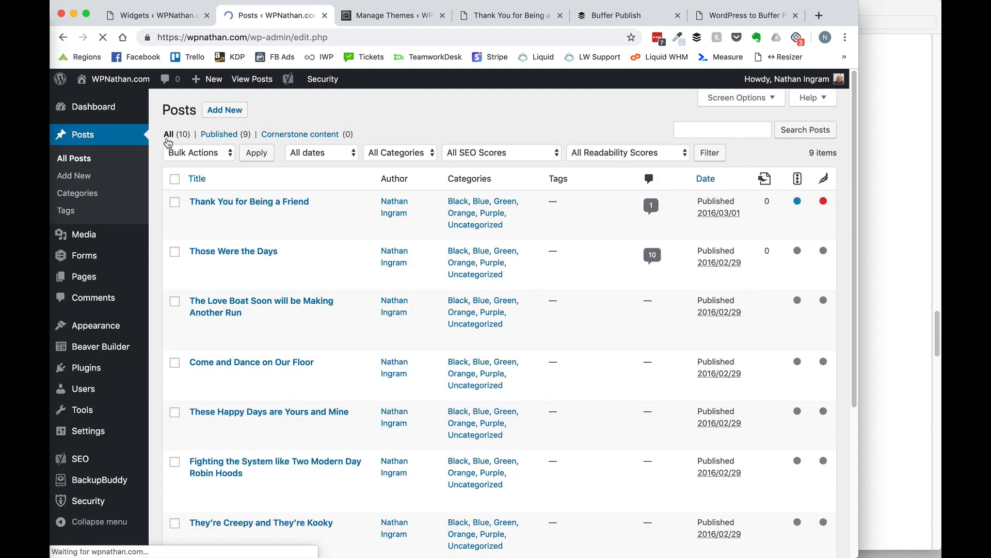
Open the Post State Tags settings, review the default status colors and icons, and save the settings.
mouse_move(90, 435)
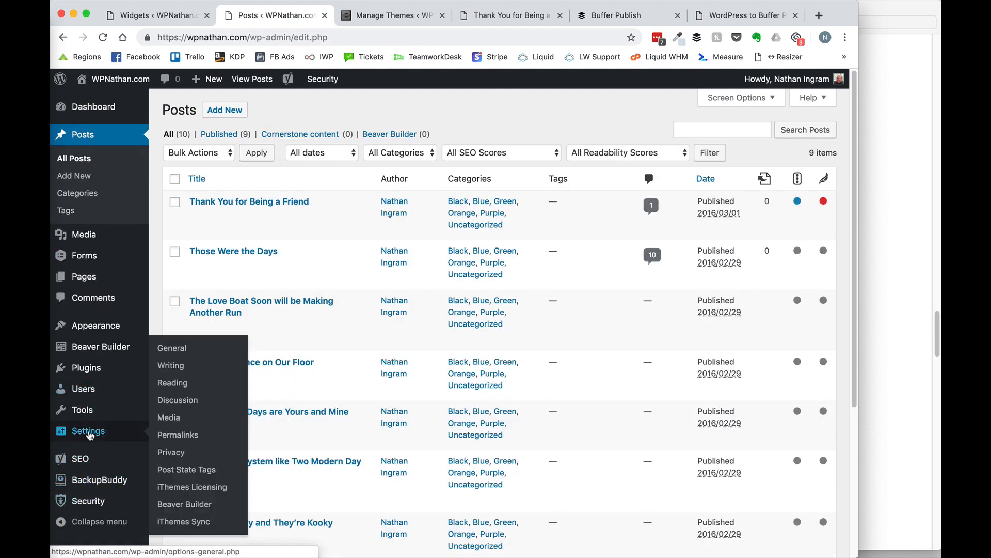
left_click(185, 470)
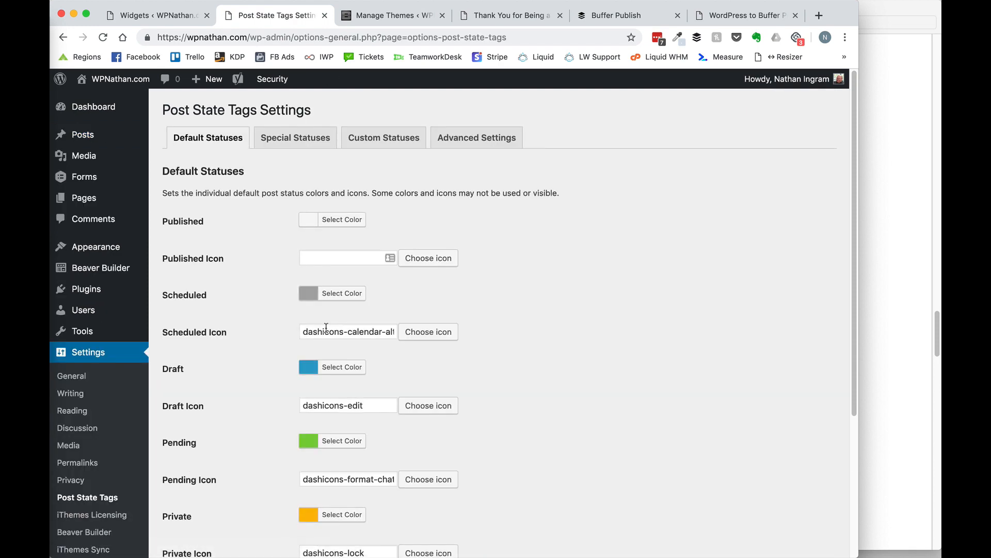
scroll(588, 336, "down", 4)
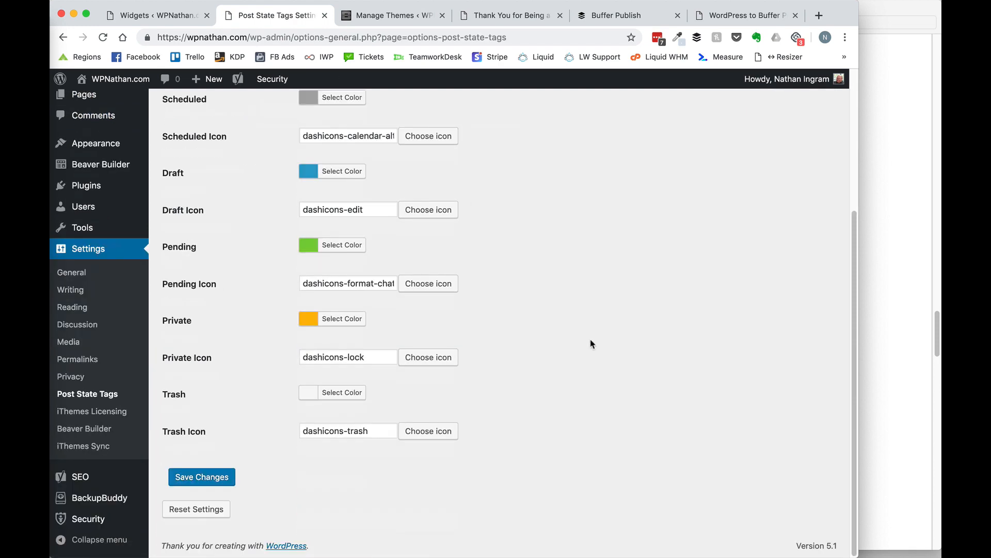
scroll(592, 344, "up", 2)
scroll(591, 344, "up", 3)
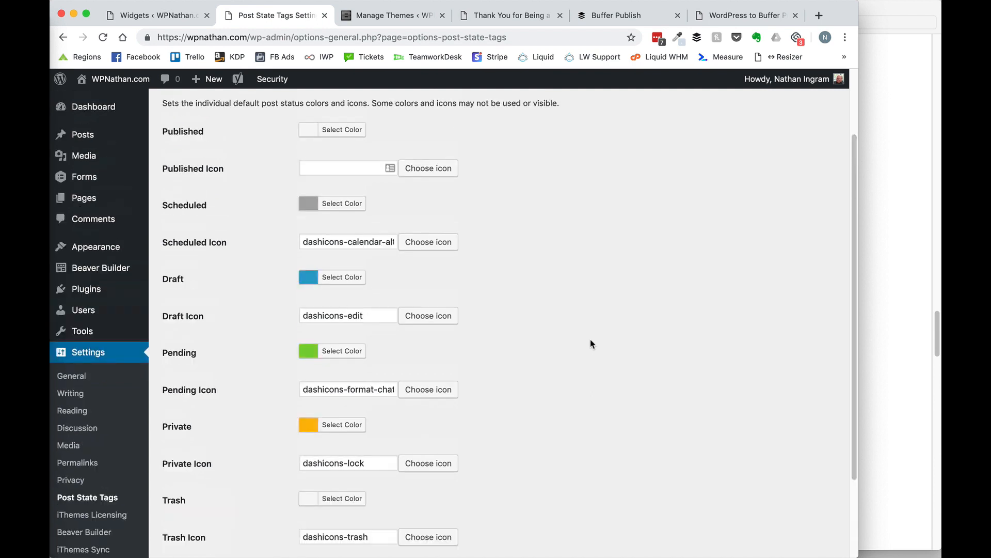
scroll(309, 309, "down", 3)
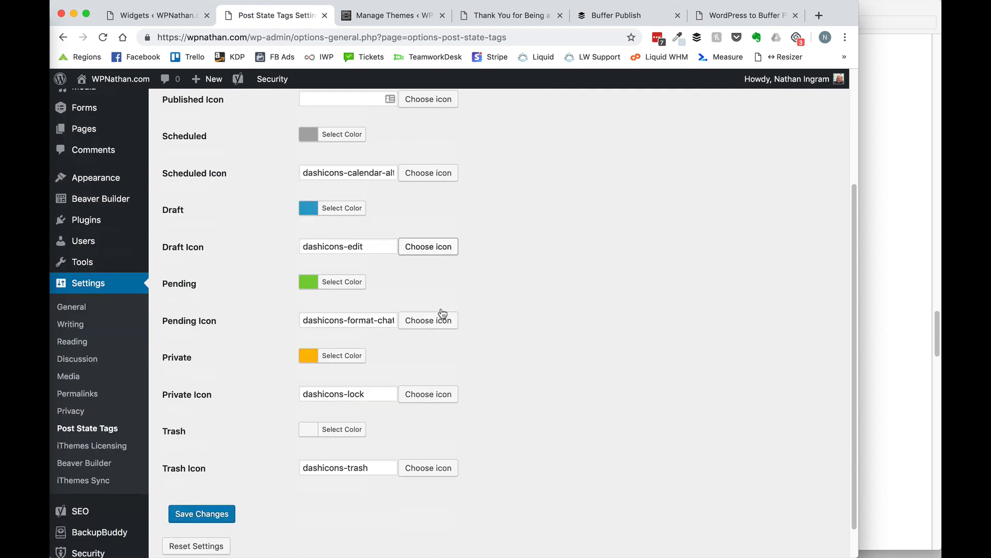
left_click(188, 512)
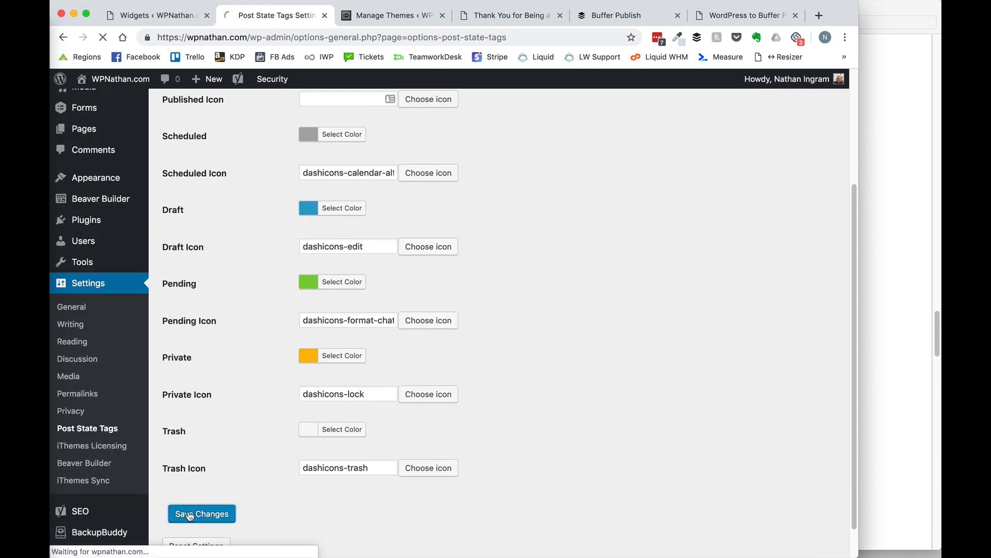
Open the list of all posts in a new browser tab and switch to it.
mouse_move(82, 135)
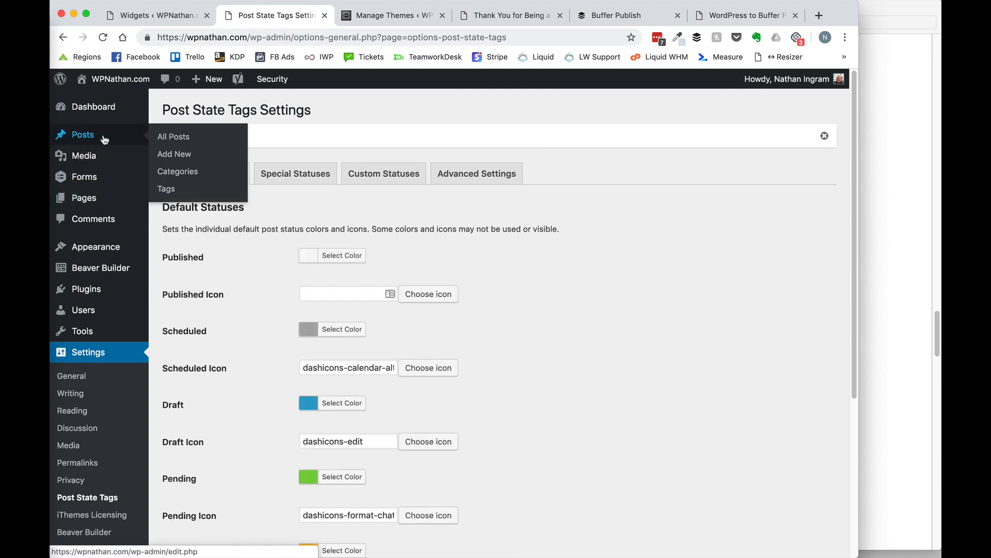
right_click(161, 135)
left_click(206, 142)
left_click(340, 16)
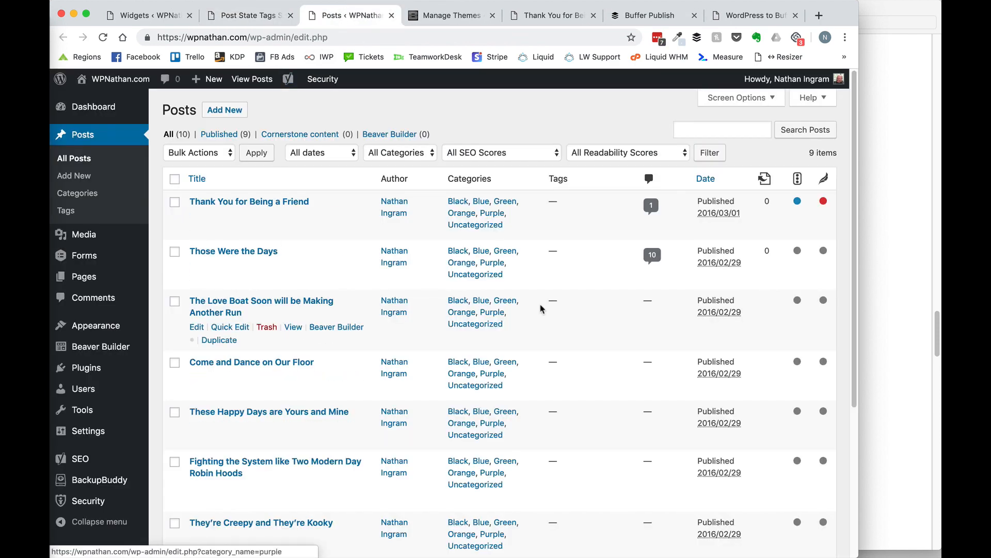
Return to the Post State Tags settings and examine the colors and icons of the default and special statuses.
left_click(249, 20)
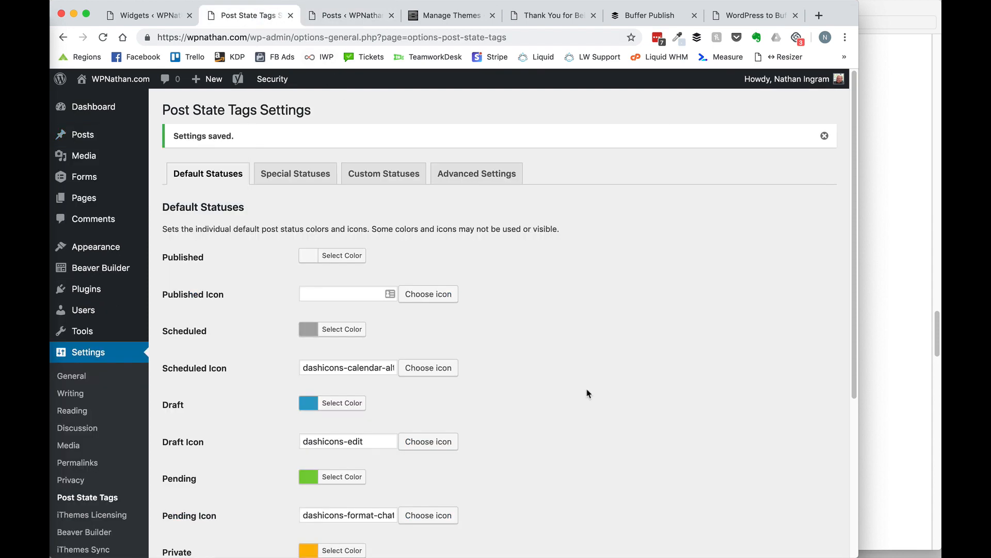
scroll(588, 391, "down", 1)
scroll(588, 391, "down", 5)
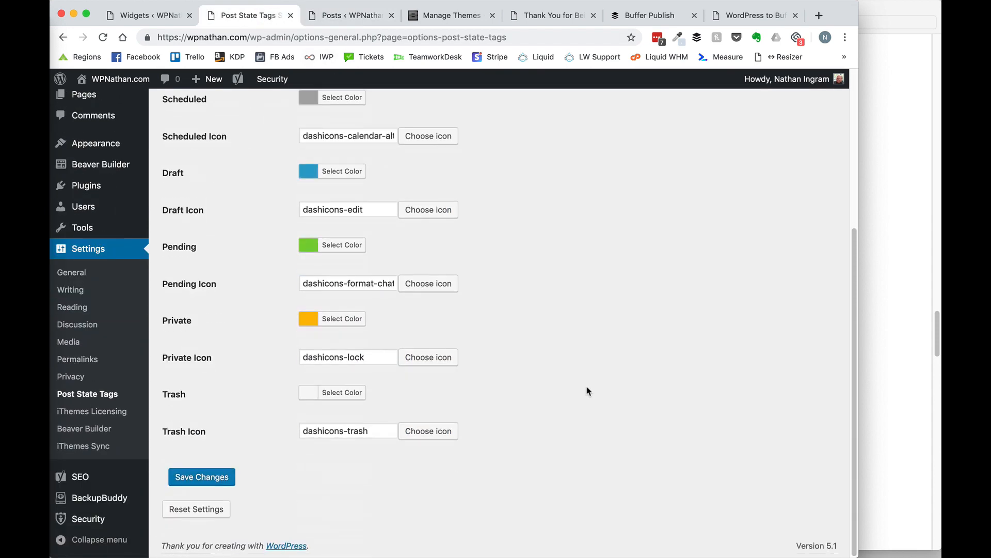
scroll(587, 390, "up", 5)
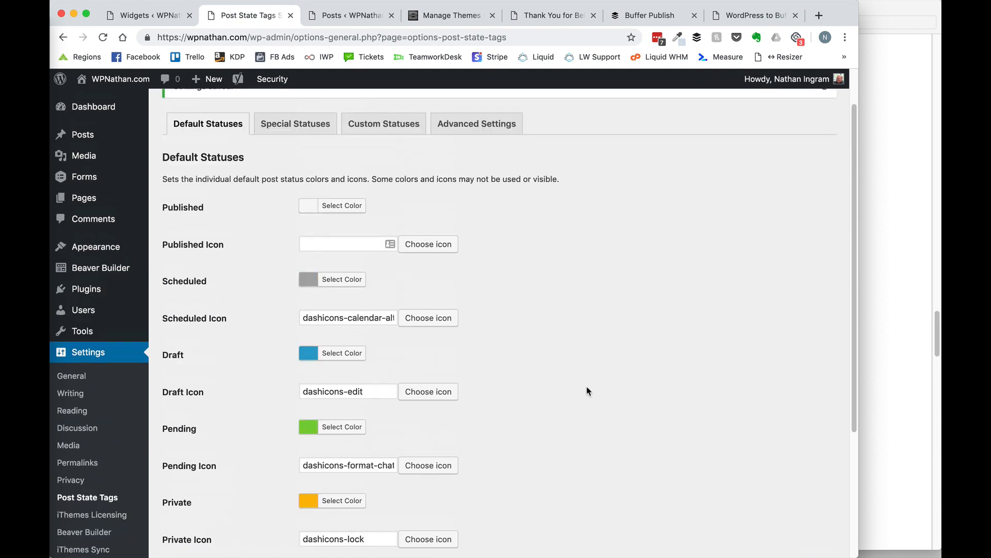
left_click(302, 131)
scroll(261, 315, "down", 3)
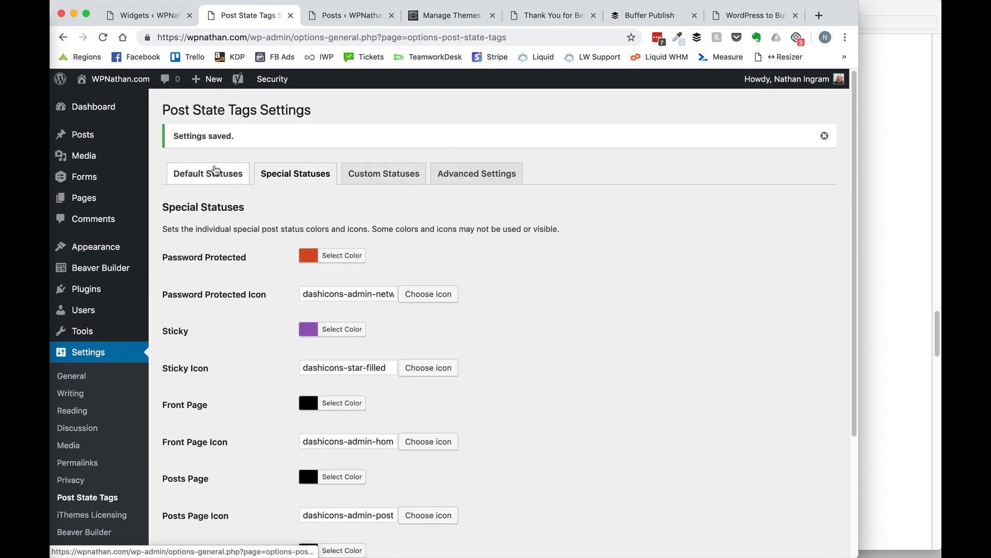
left_click(207, 173)
scroll(521, 361, "down", 5)
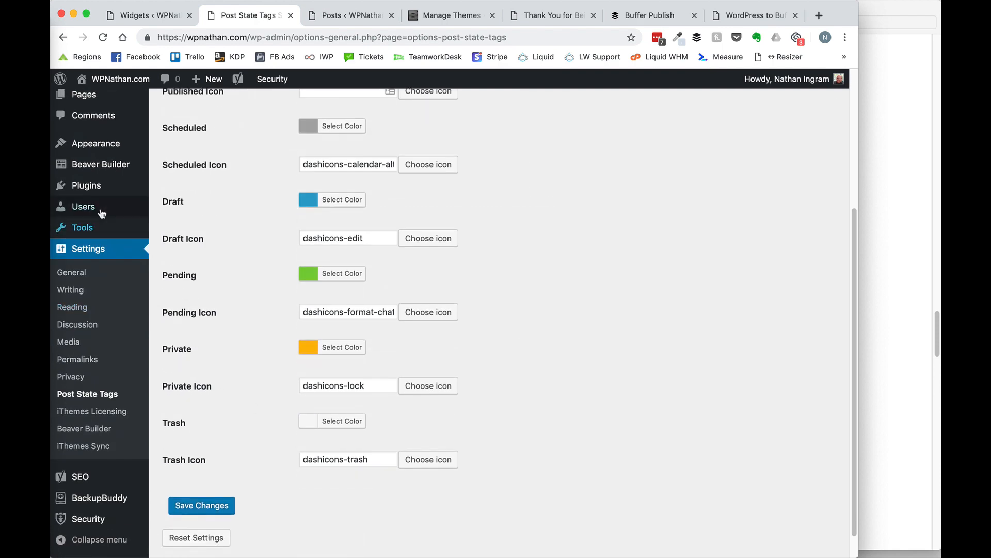
Open the installed plugins in a new browser tab, deactivate Yoast SEO, and return to the posts list.
mouse_move(122, 199)
left_click(181, 187, "super")
left_click(410, 16)
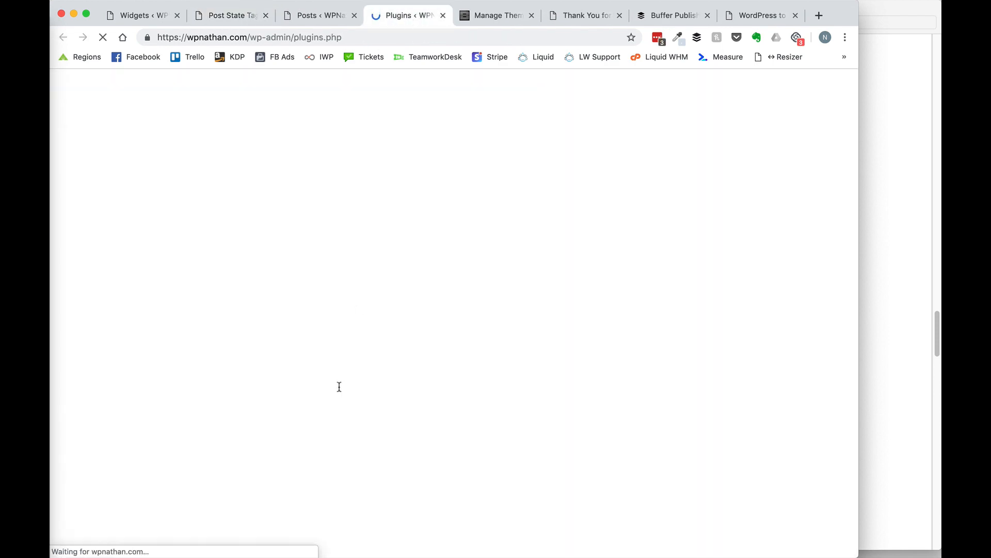
left_click(349, 424)
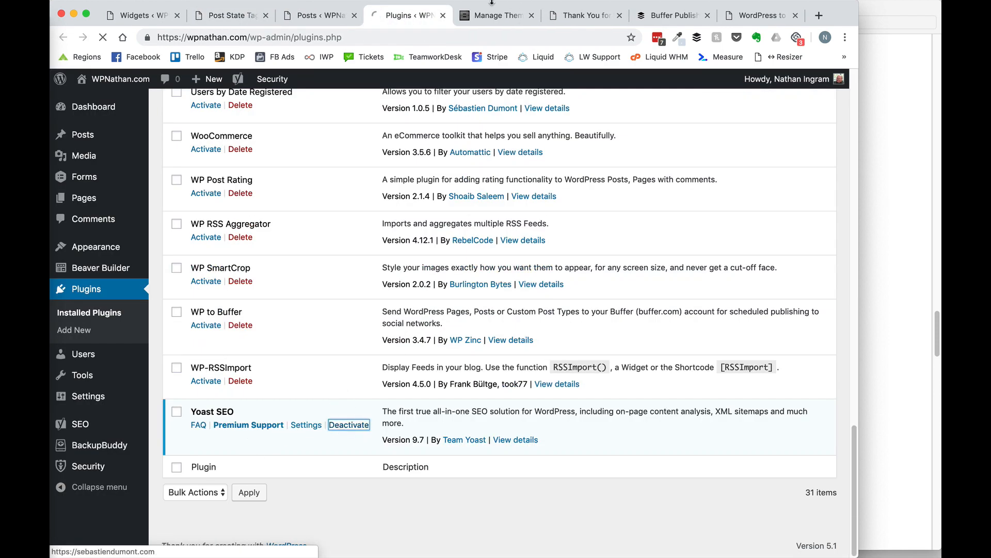
left_click(316, 15)
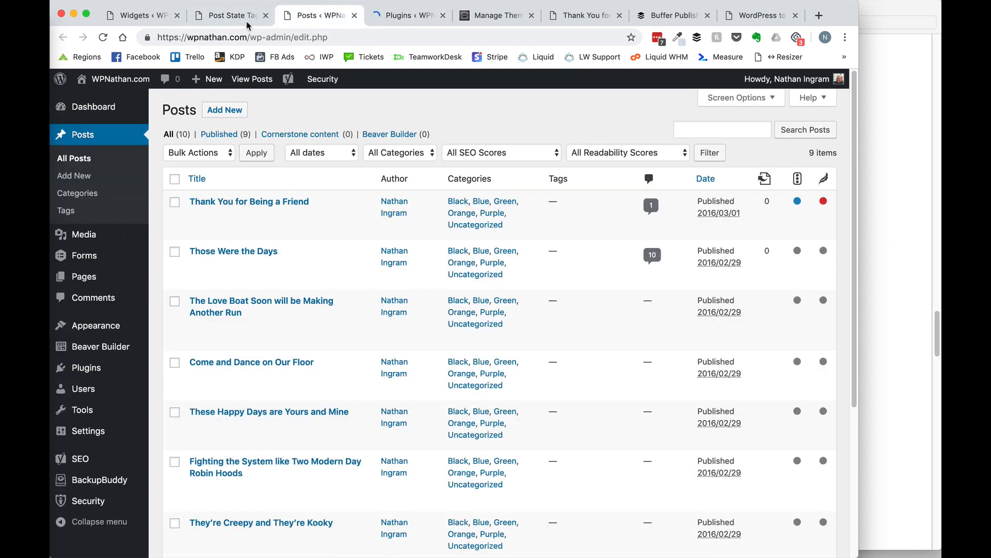
Reload the posts list and bulk-edit "Come and Dance on Our Floor", "These Happy Days are Yours and Mine" and "Fighting the System…" to Draft status.
left_click(102, 38)
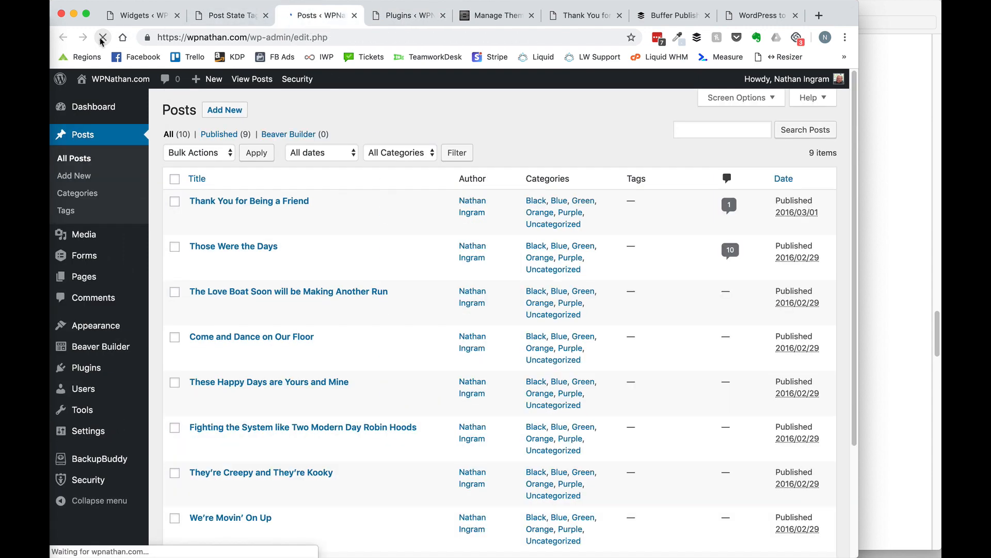
left_click(103, 38)
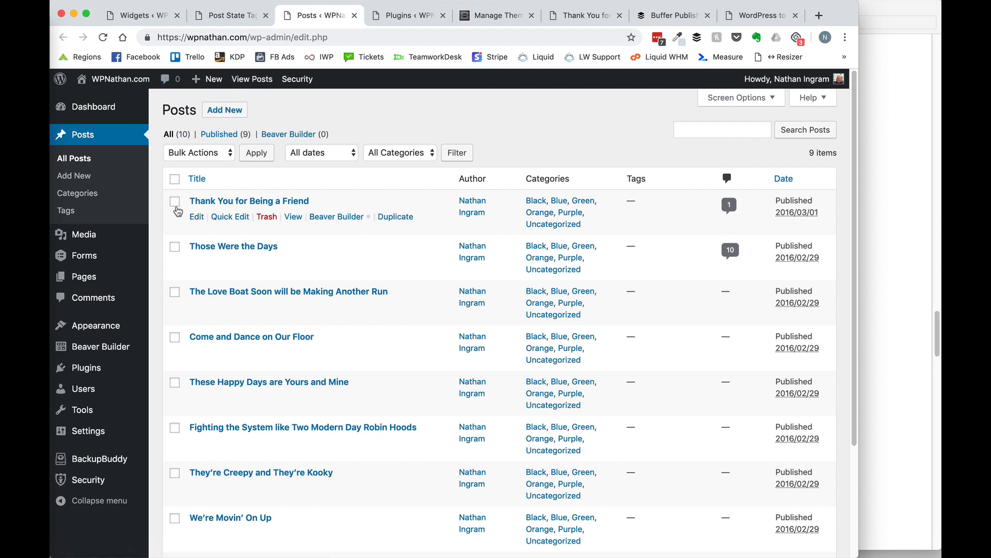
left_click(175, 337)
left_click(174, 383)
left_click(174, 428)
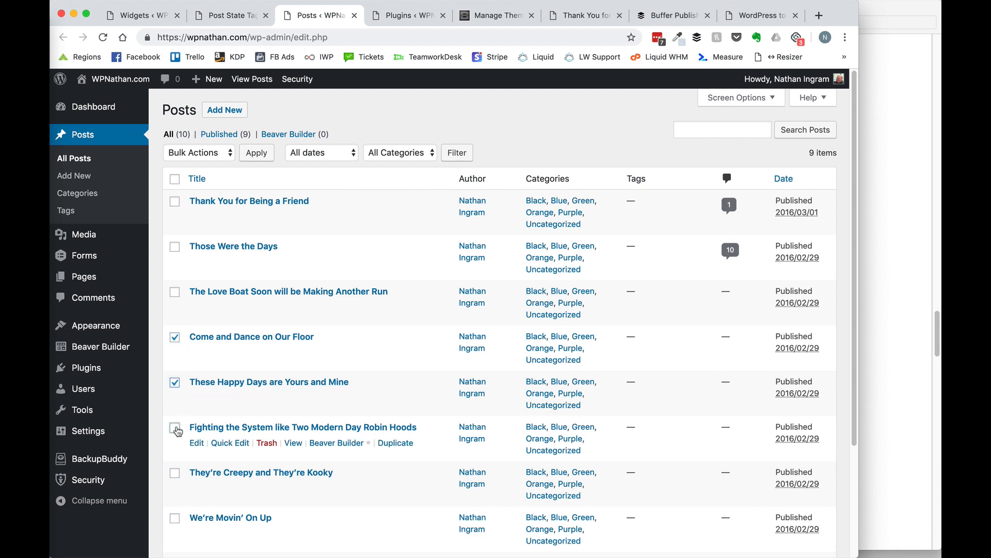
left_click(217, 153)
left_click(206, 164)
left_click(257, 152)
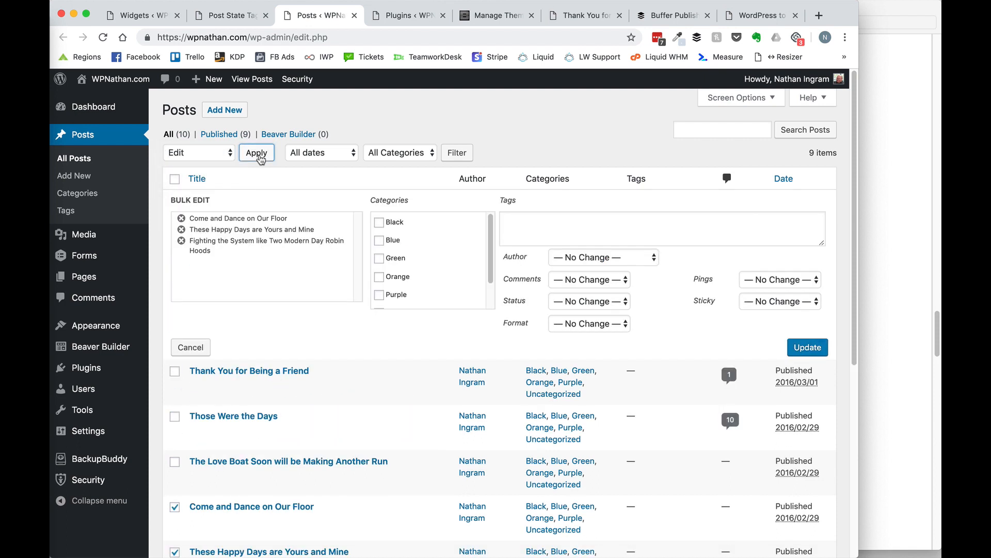
left_click(589, 302)
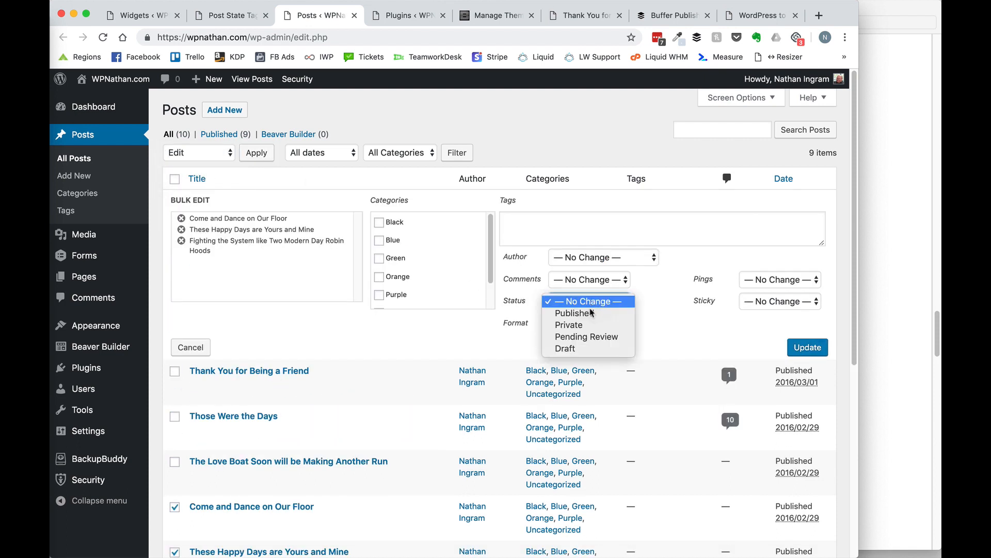
left_click(589, 352)
left_click(809, 349)
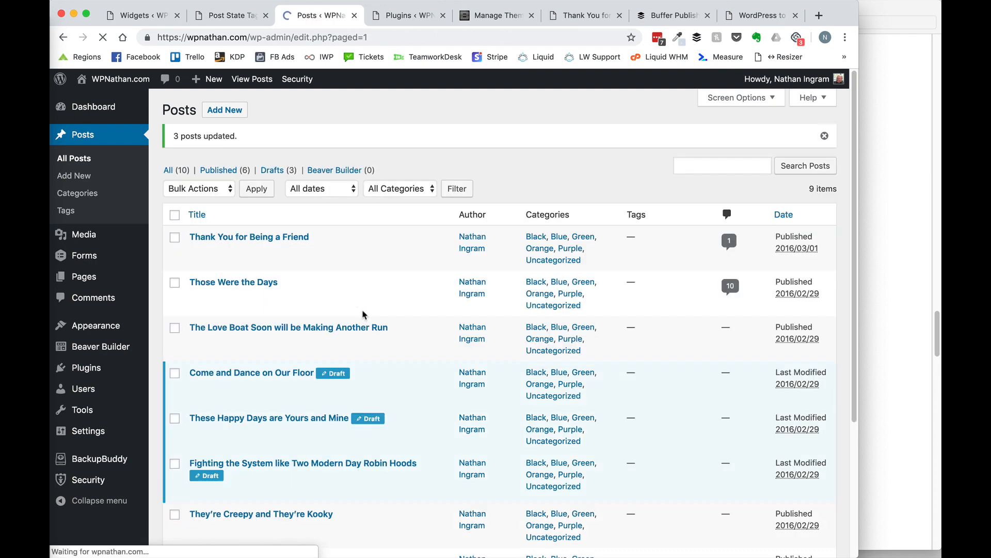
Use Quick Edit to set the status of "The Love Boat Soon will be Making Another Run" to Pending Review.
scroll(253, 357, "down", 2)
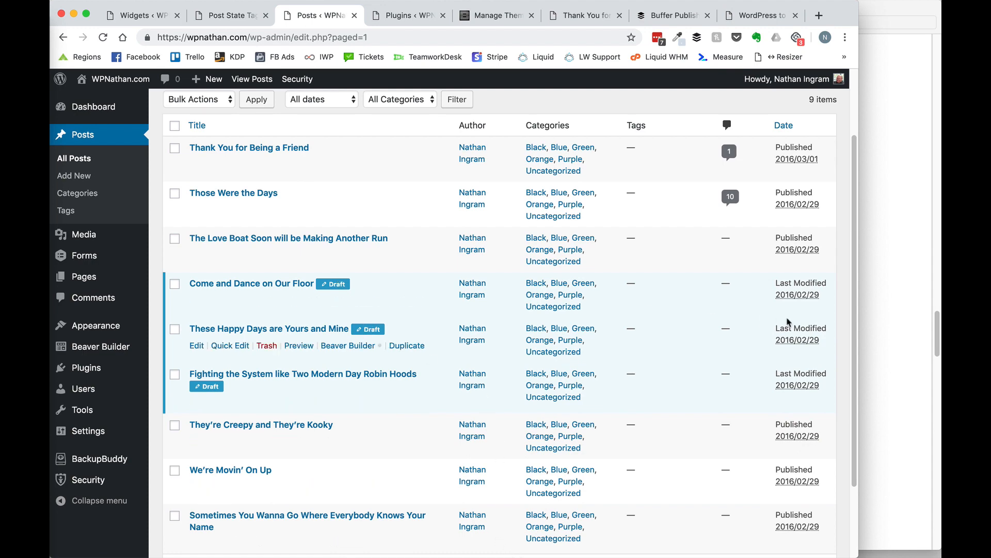
scroll(775, 397, "up", 1)
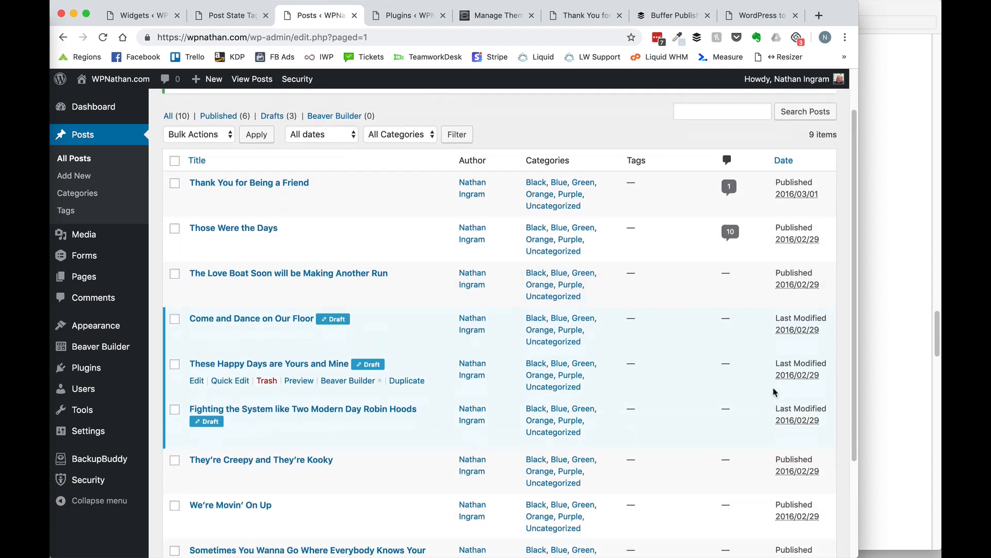
scroll(774, 400, "down", 3)
scroll(523, 249, "up", 3)
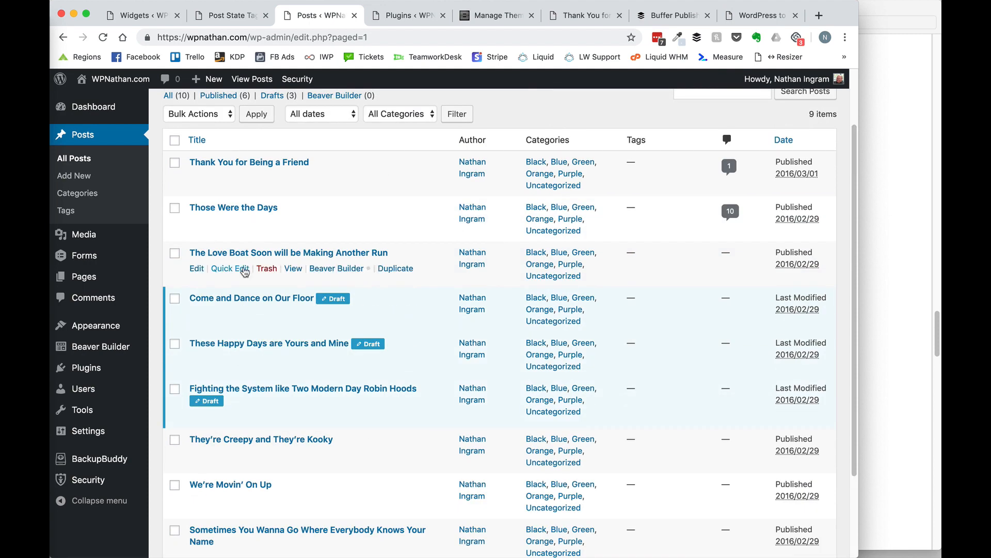
left_click(231, 268)
left_click(635, 332)
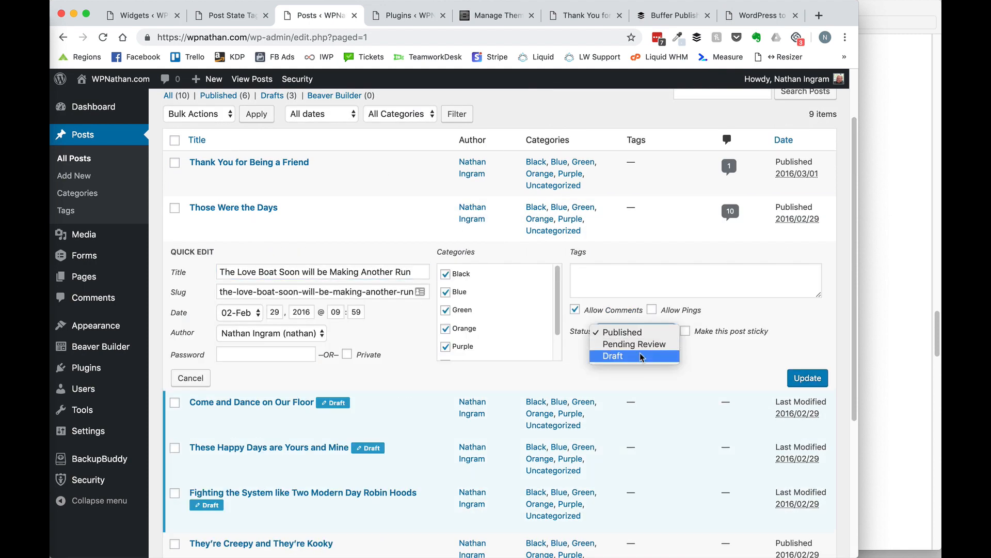
left_click(648, 343)
left_click(807, 378)
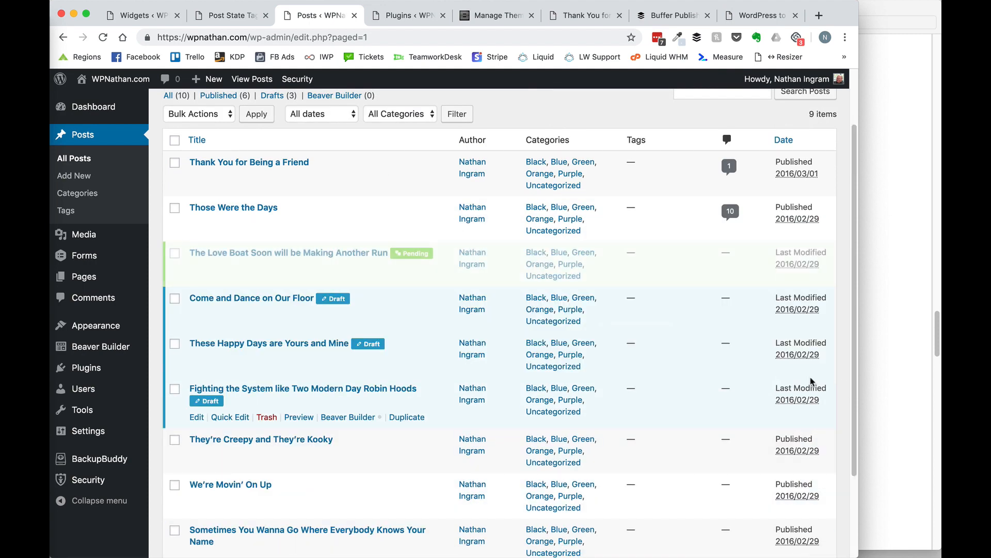
scroll(448, 406, "down", 2)
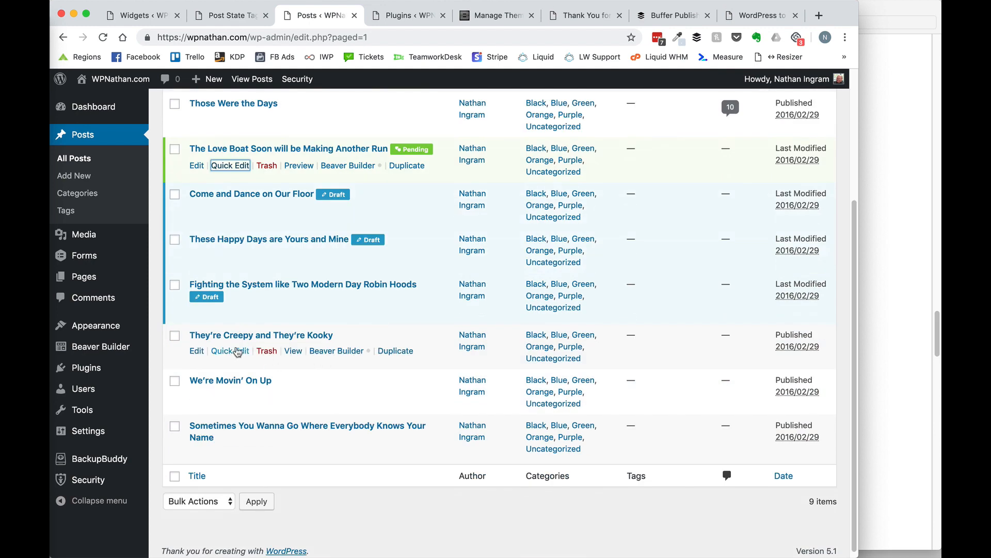
left_click(230, 351)
left_click(667, 417)
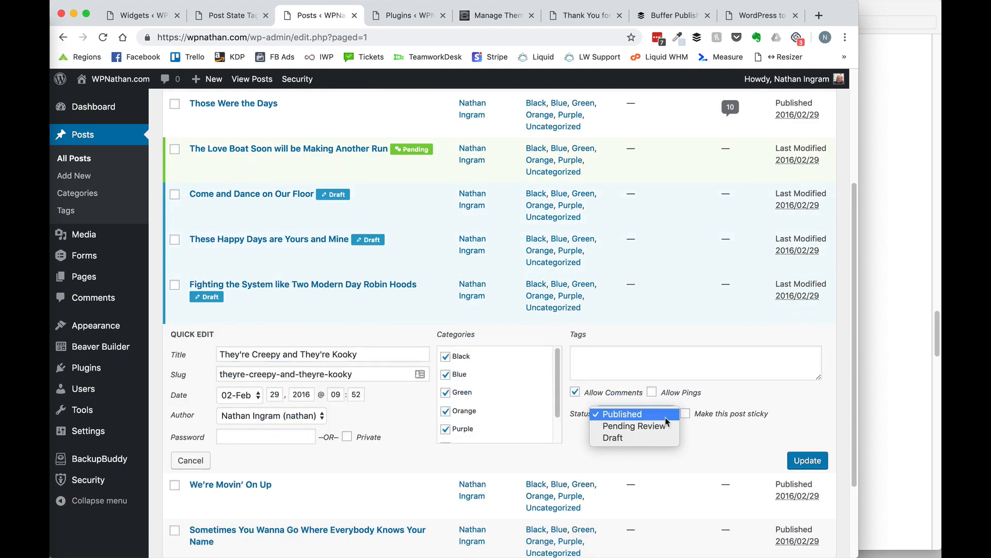
left_click(762, 442)
left_click(191, 460)
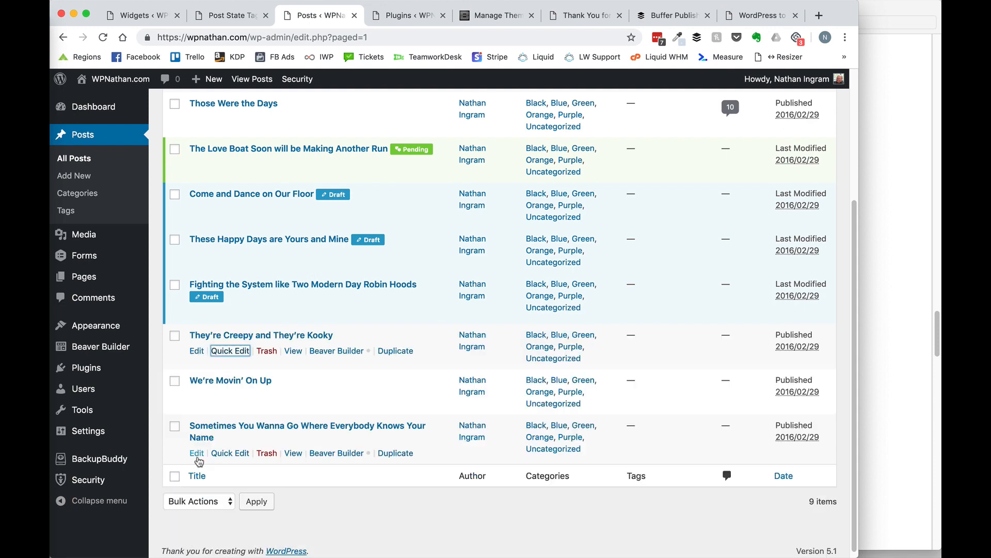
Bulk-edit the posts "They're Creepy and They're Kooky" and "We're Movin' On Up" to Private status.
left_click(175, 338)
left_click(175, 381)
scroll(207, 258, "up", 5)
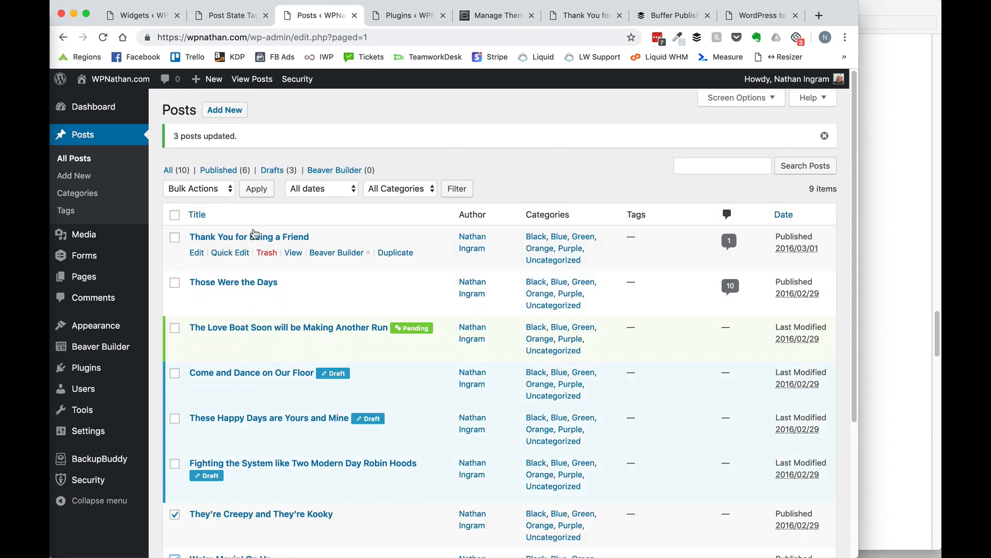
left_click(198, 188)
left_click(177, 201)
left_click(256, 189)
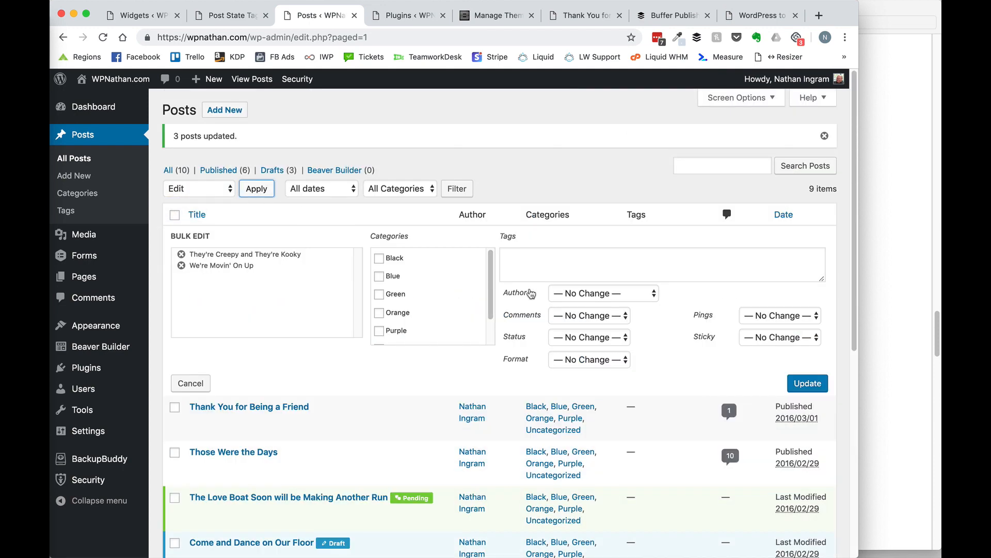
left_click(587, 338)
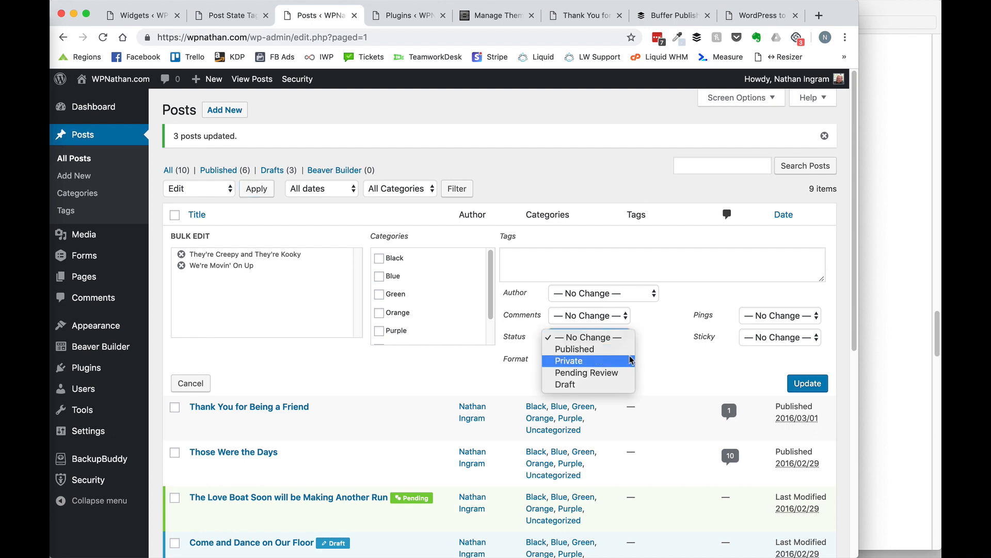
left_click(570, 360)
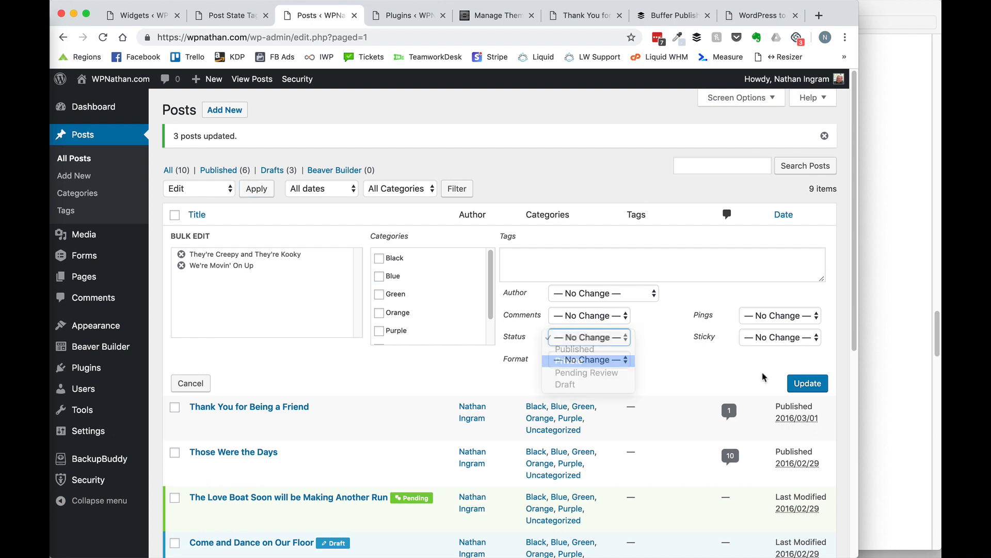
left_click(809, 384)
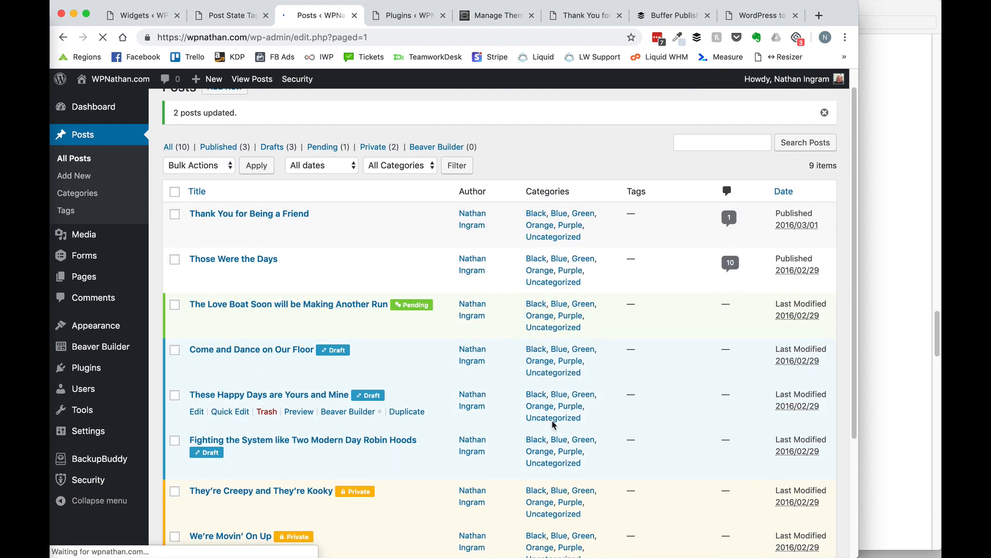
scroll(395, 381, "down", 3)
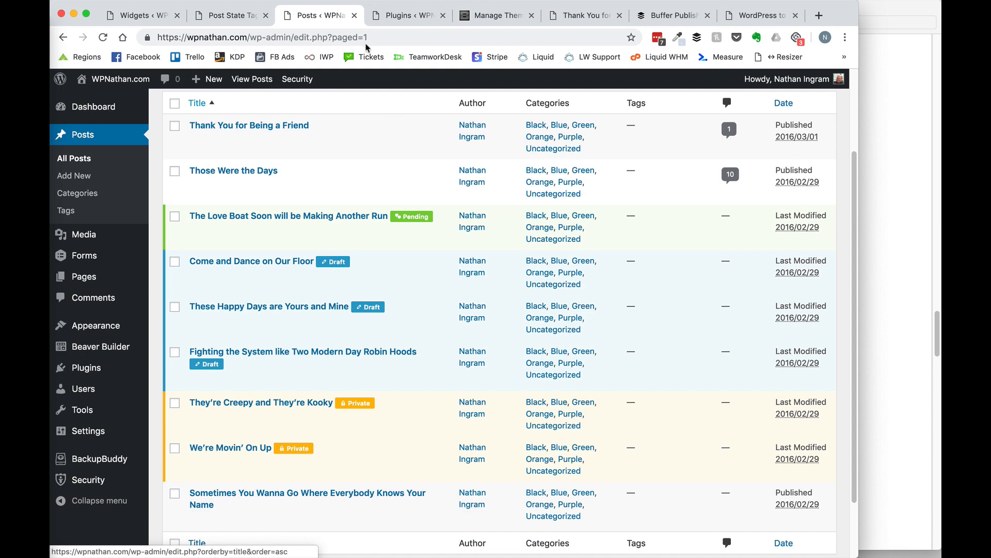
Return to the Post State Tags settings and compare the colors and icons of the default and special statuses.
key("ctrl+shift+Tab")
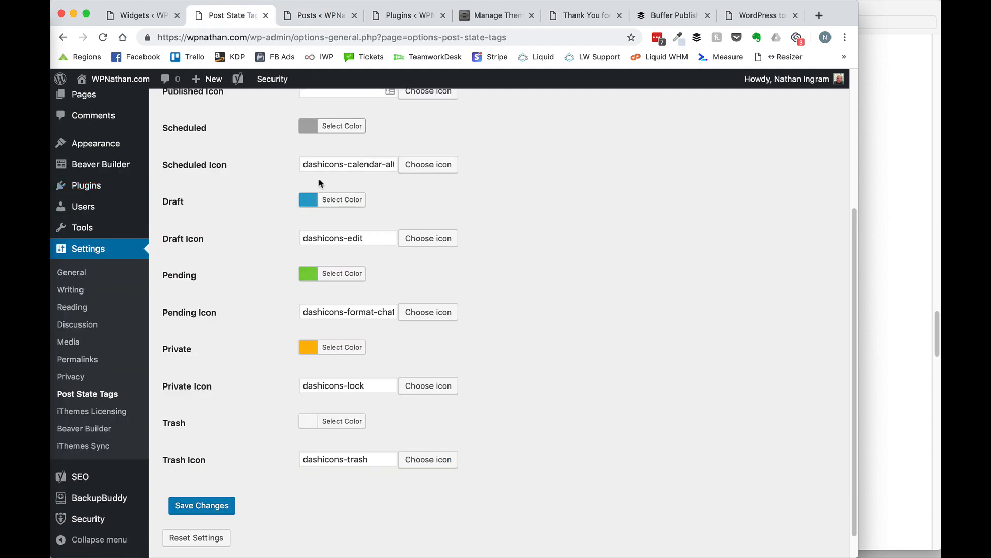
left_click_drag(368, 236, 283, 237)
left_click(511, 284)
scroll(512, 284, "up", 5)
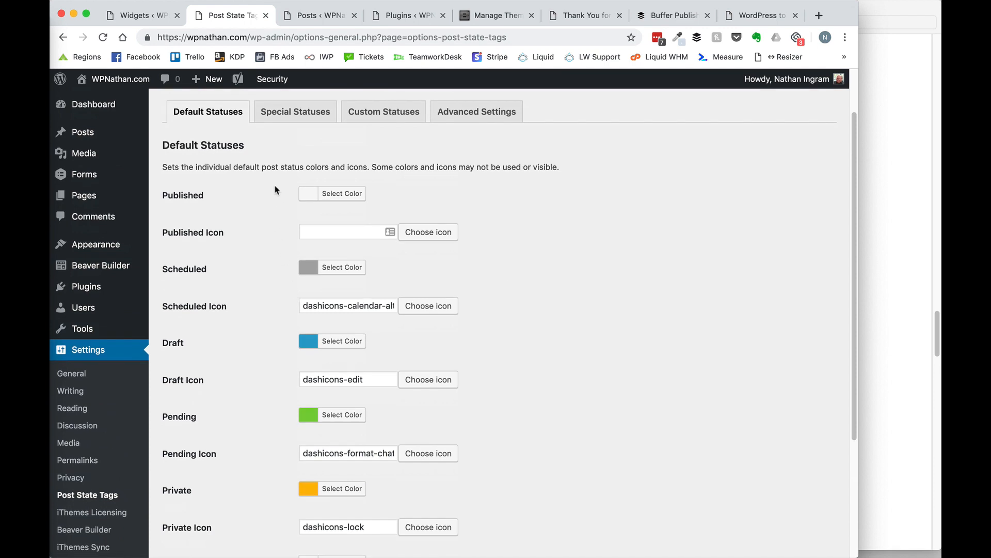
left_click(310, 111)
scroll(361, 358, "down", 1)
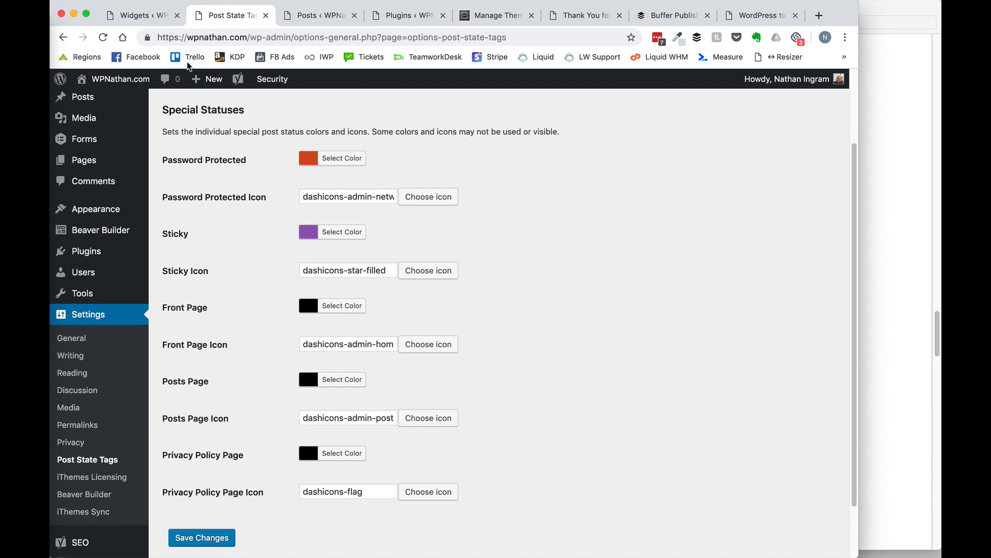
Go back to the posts list and examine the colored rows and tags of the pending, draft and private posts.
left_click(316, 16)
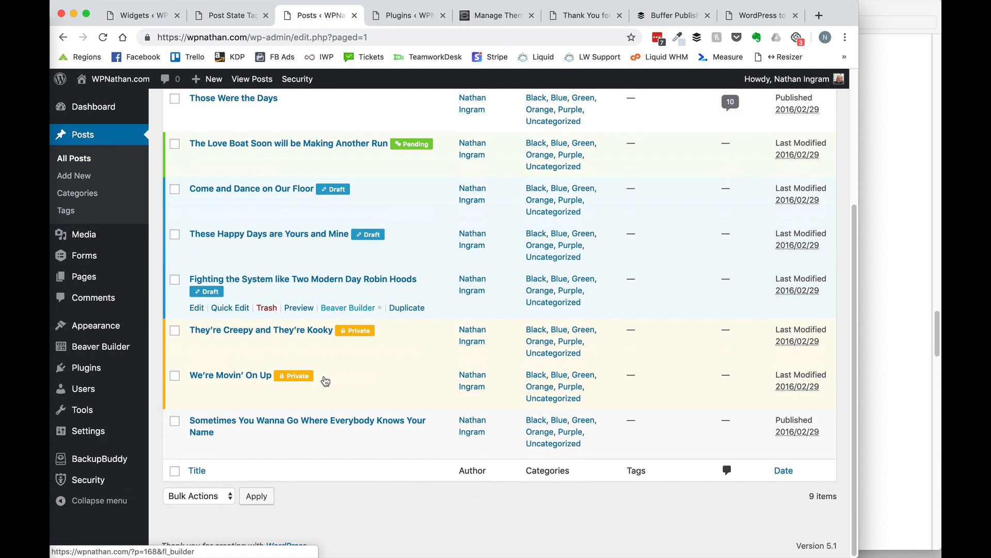
scroll(326, 381, "up", 3)
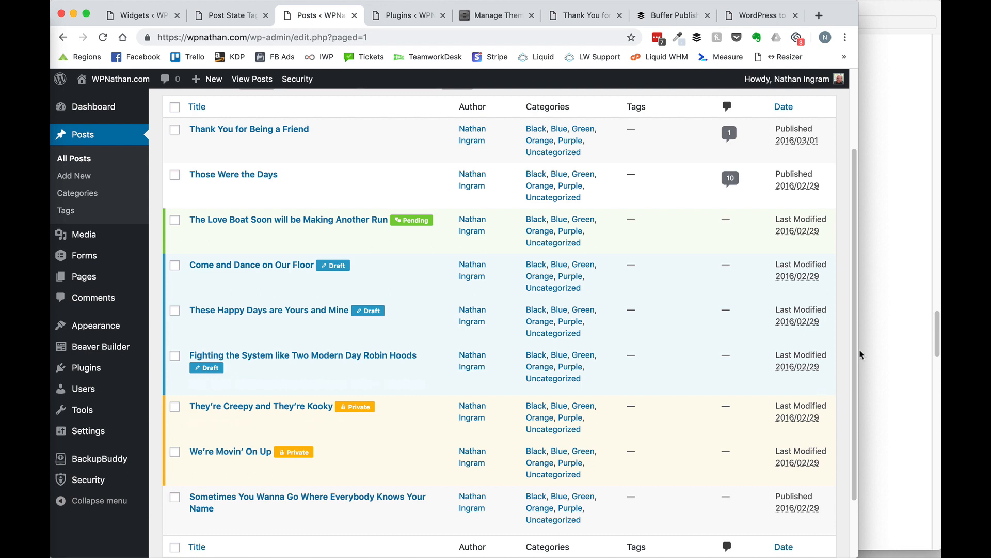
scroll(445, 319, "up", 2)
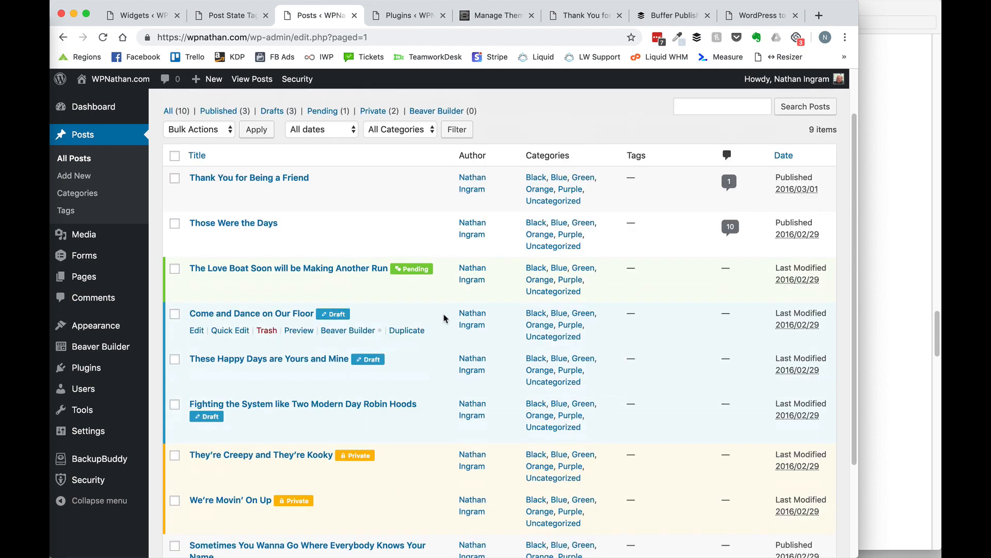
scroll(446, 319, "down", 5)
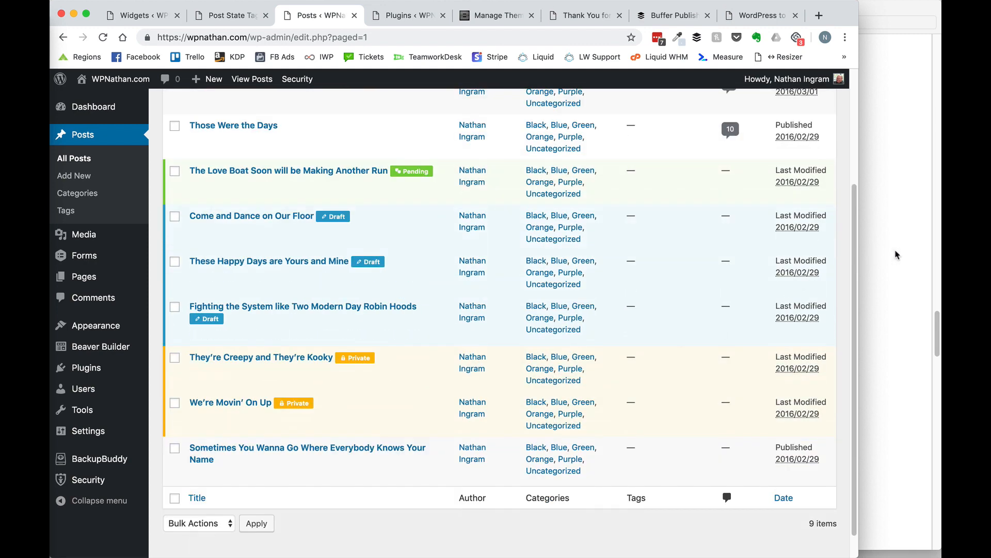
Switch to the March 2019 Plugin Roundup PDF and narrow its window so the posts list shows beside it.
left_click(897, 255)
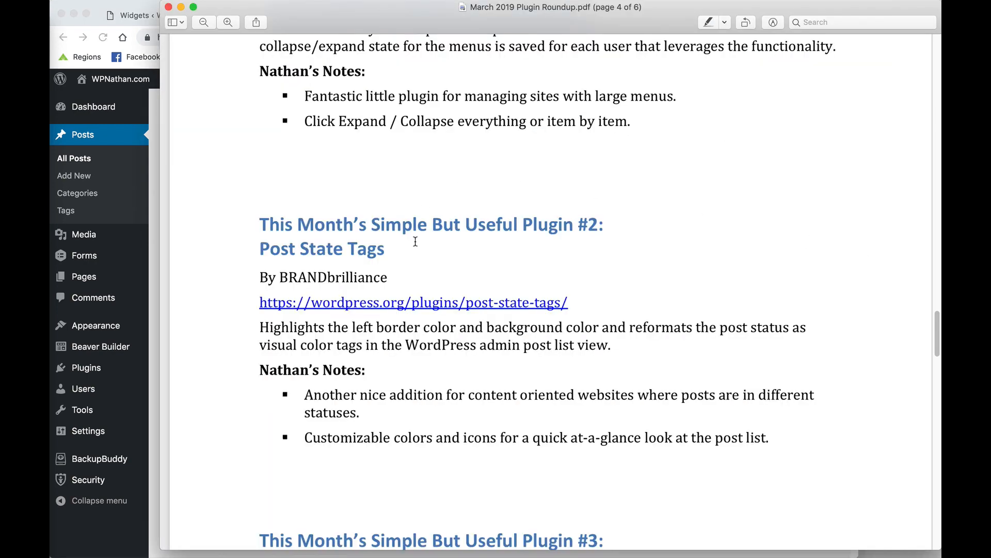
left_click_drag(415, 242, 327, 189)
left_click_drag(410, 14, 402, 11)
left_click_drag(156, 57, 303, 56)
scroll(209, 297, "up", 3)
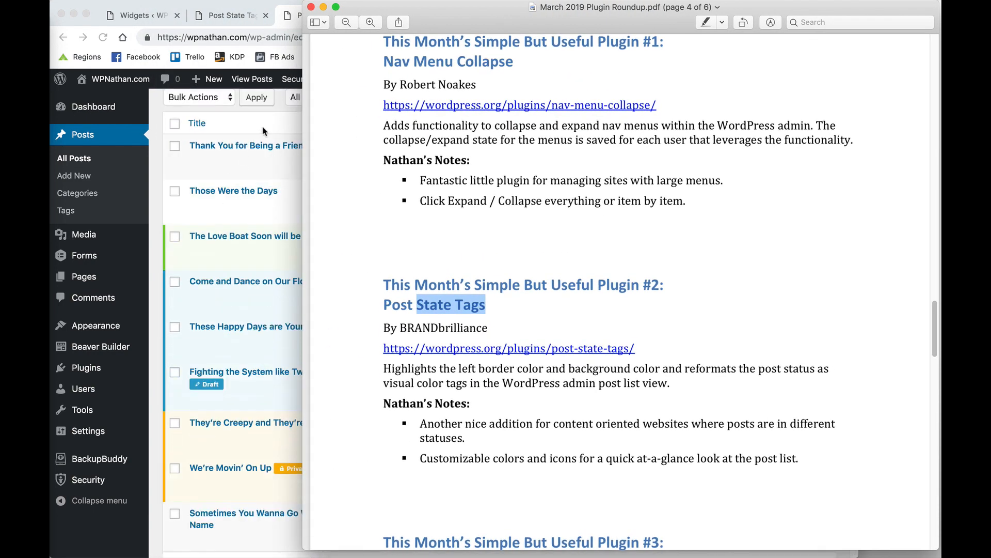
Return to the browser and bulk-edit all listed posts to Published status.
left_click(225, 199)
left_click(175, 122)
left_click(200, 96)
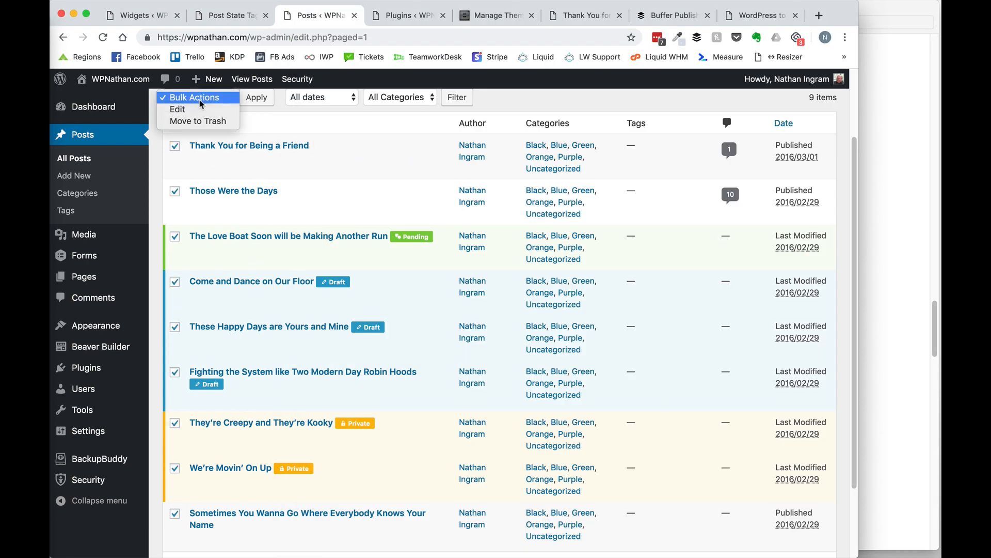
left_click(199, 109)
left_click(256, 98)
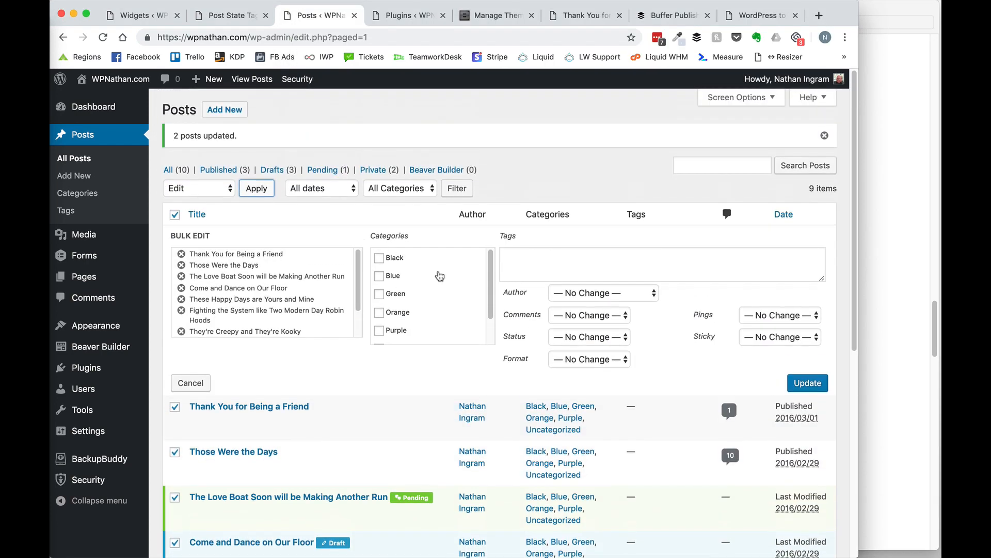
left_click(609, 337)
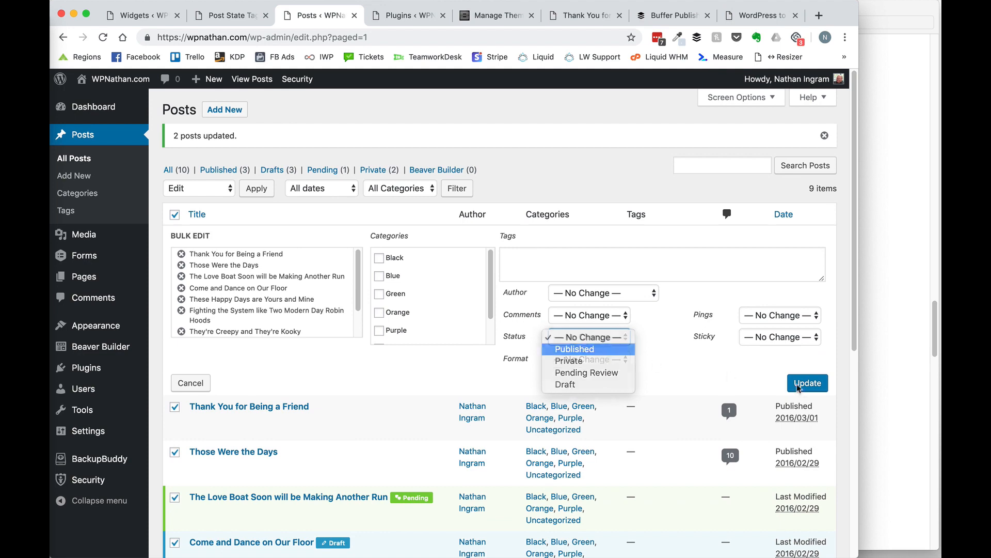
left_click(580, 347)
left_click(807, 385)
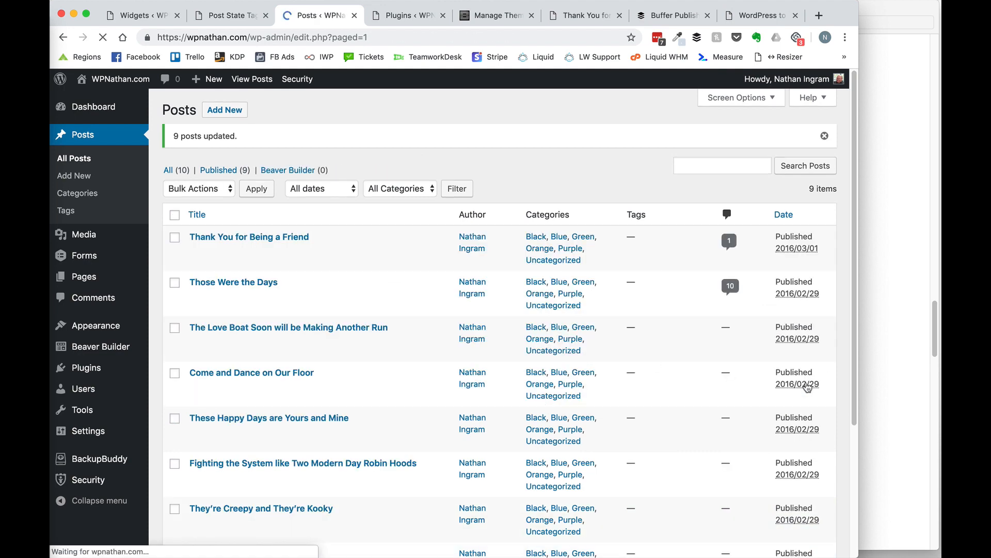
Switch to the March 2019 Plugin Roundup PDF and read the Users by Date Registered section with its notes.
key("super+Tab")
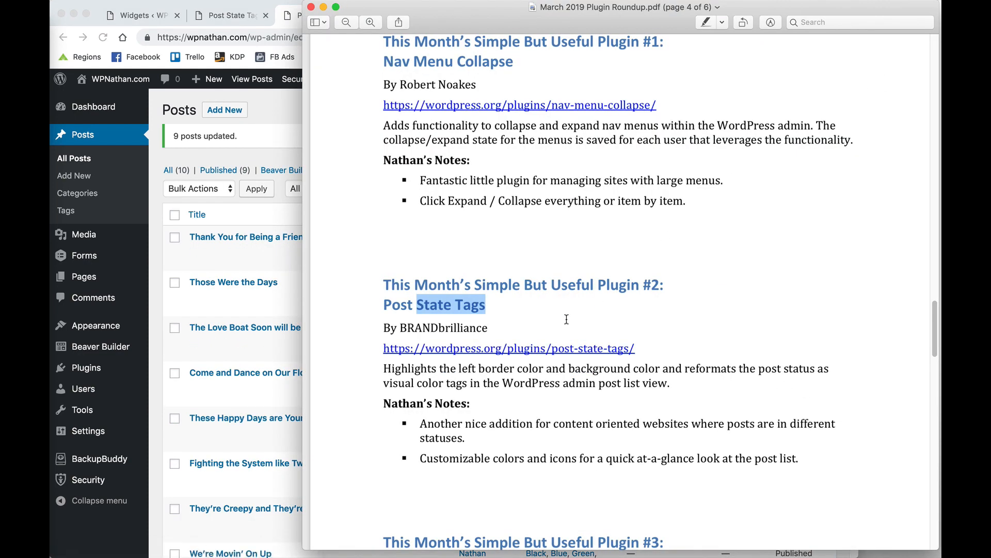
scroll(567, 319, "down", 4)
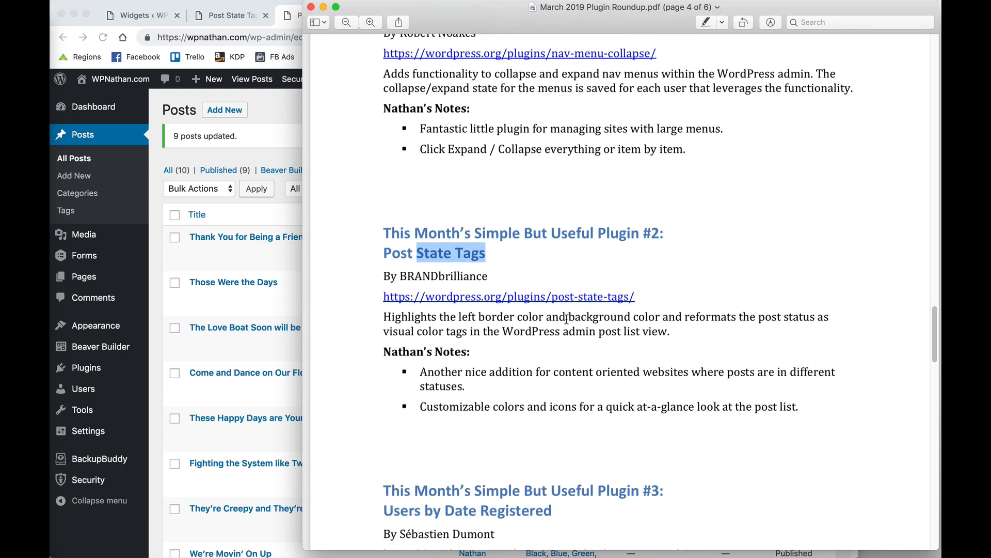
scroll(566, 319, "down", 5)
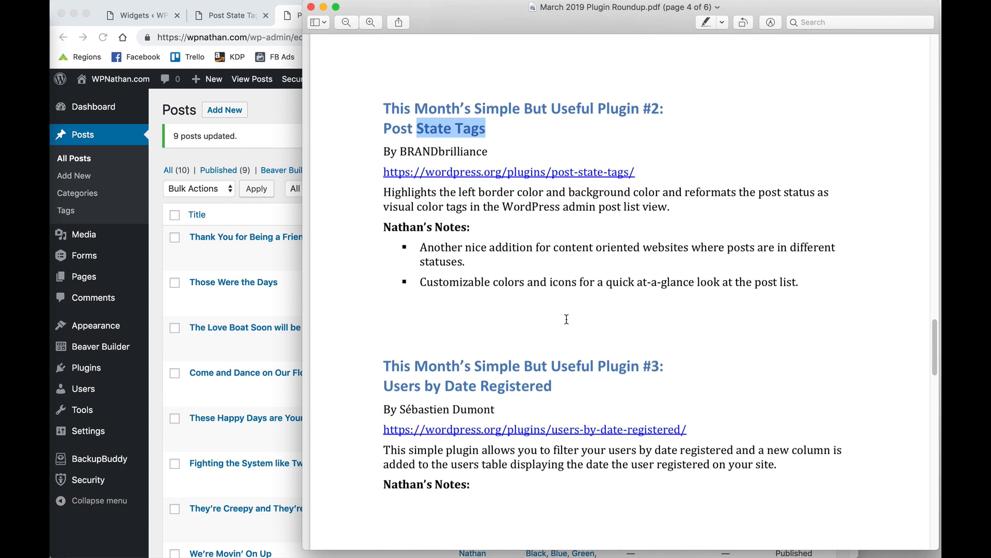
scroll(566, 319, "down", 7)
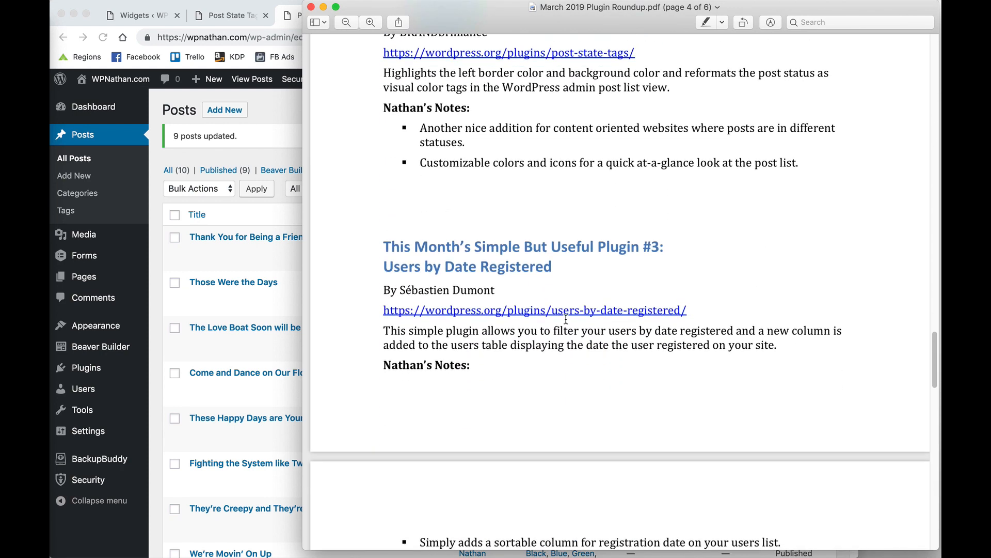
scroll(566, 319, "down", 3)
scroll(567, 319, "up", 2)
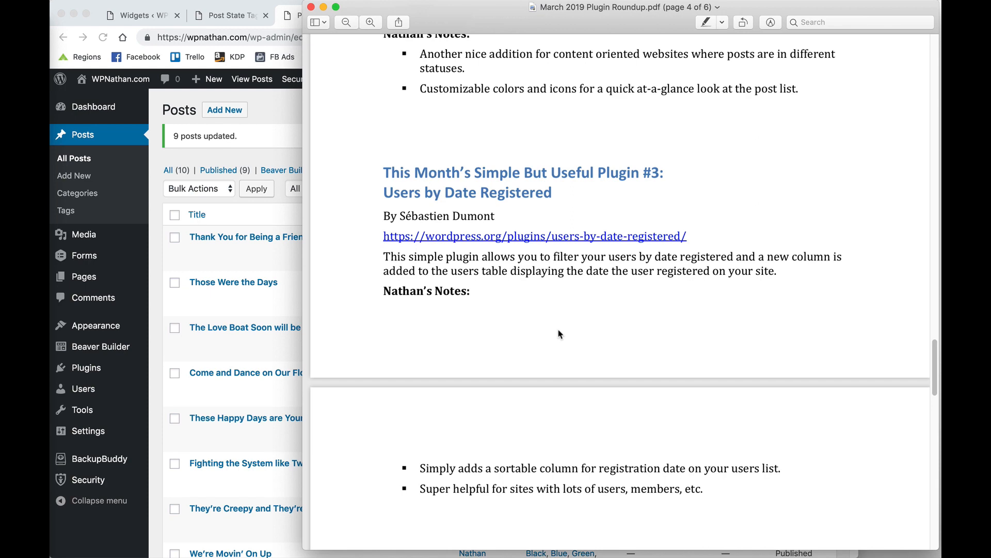
Return to the browser and view the WordPress users list.
left_click(180, 388)
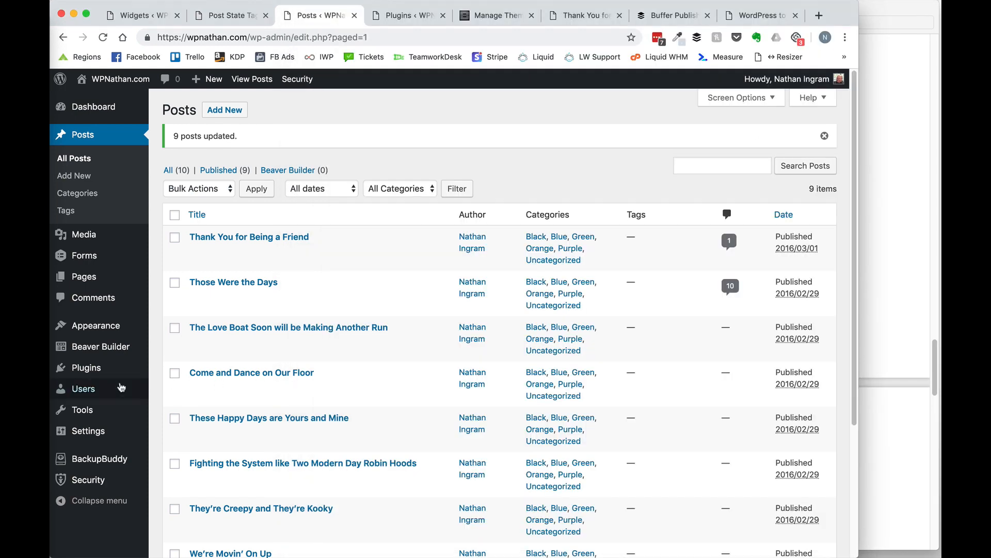
mouse_move(100, 391)
left_click(155, 394)
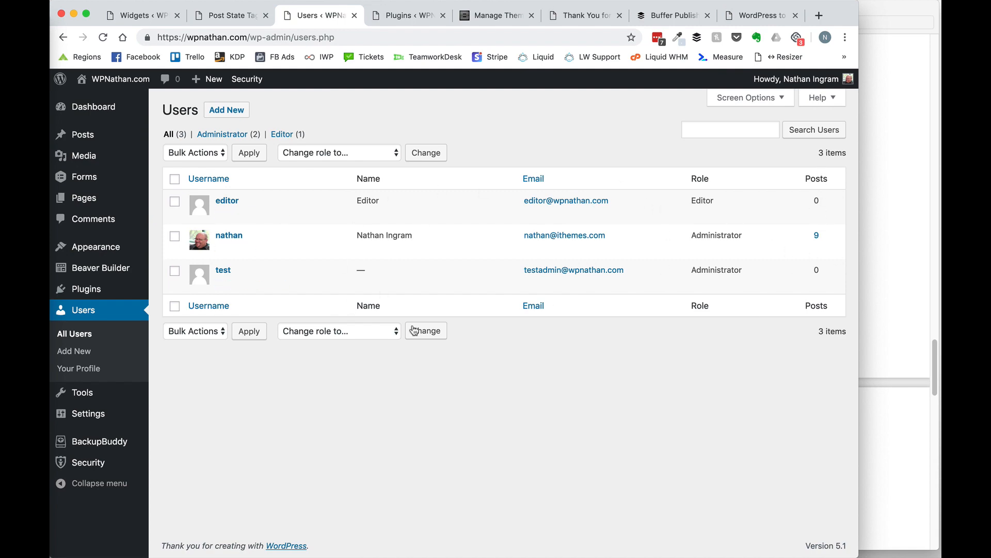
Activate the Users by Date Registered plugin from the installed plugins list.
mouse_move(119, 289)
left_click(197, 293)
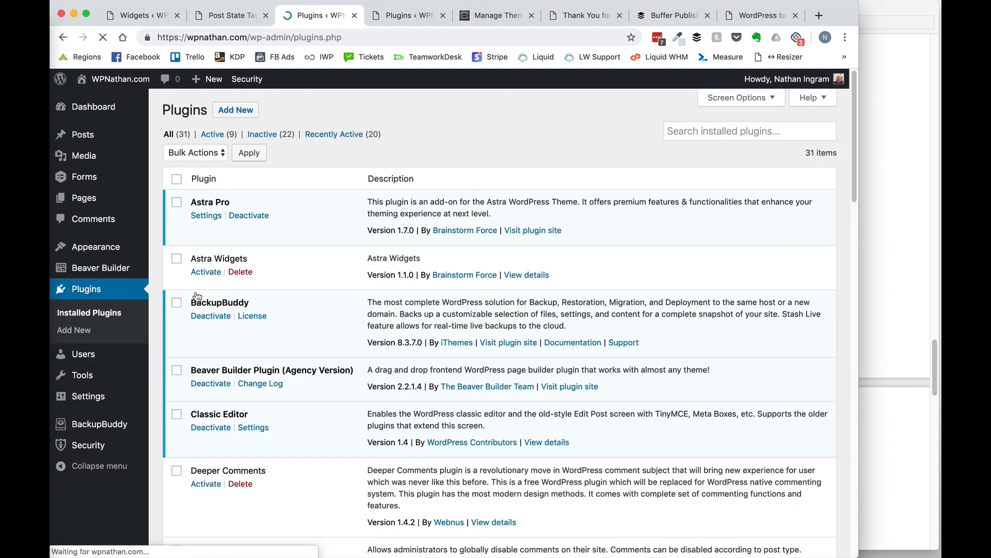
scroll(245, 389, "down", 15)
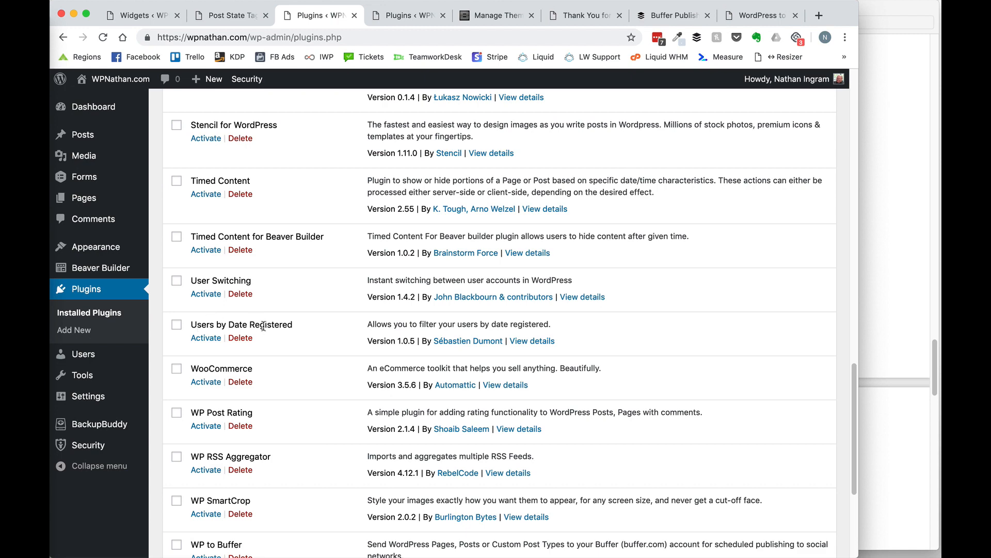
left_click(207, 339)
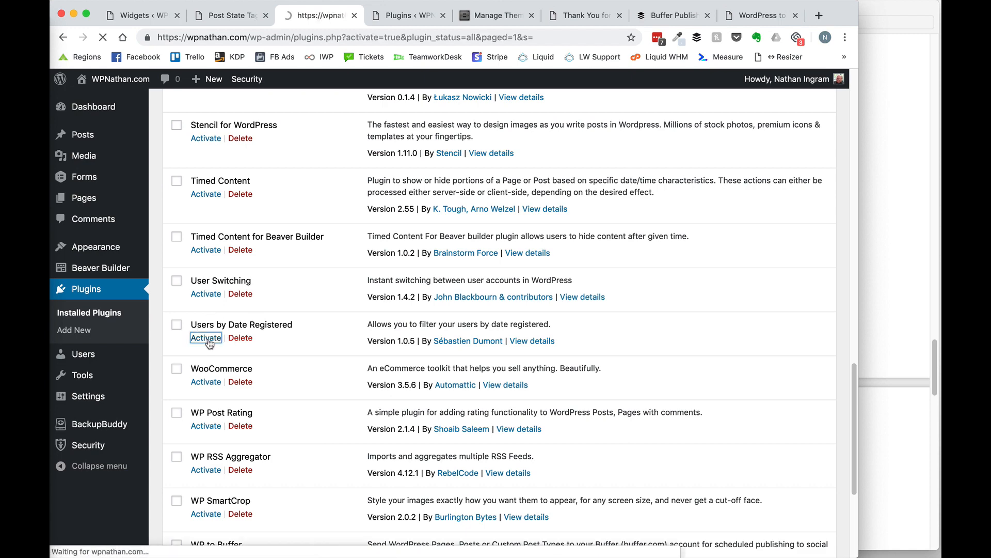
Reopen the users list and sort it by Date Registered in both directions, ending with the newest users first.
mouse_move(95, 356)
left_click(168, 363)
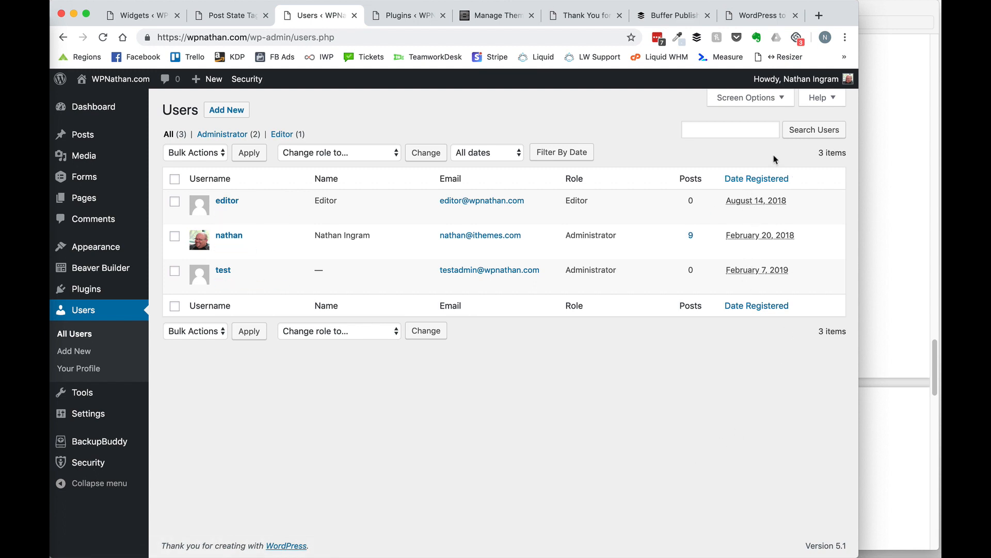
left_click(763, 181)
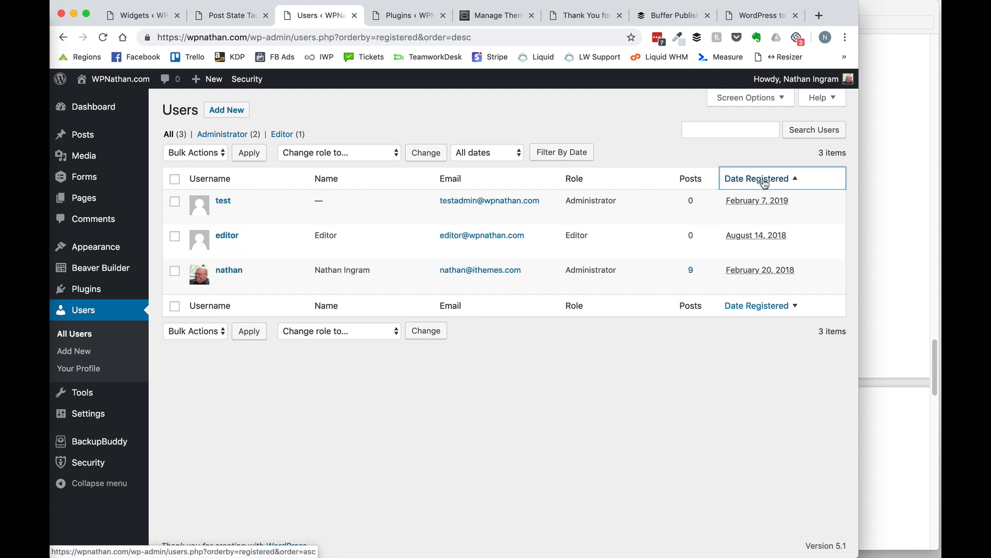
left_click(765, 182)
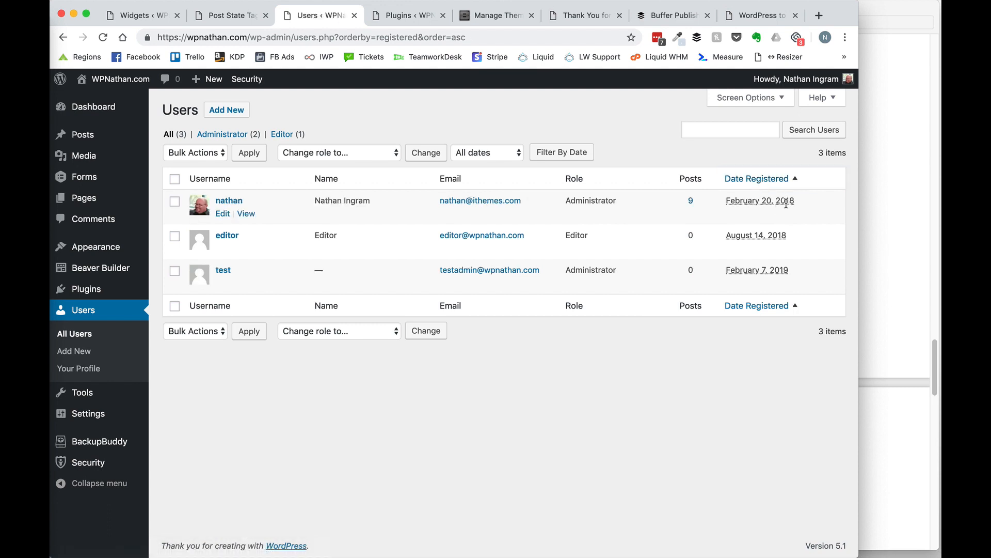
left_click(760, 176)
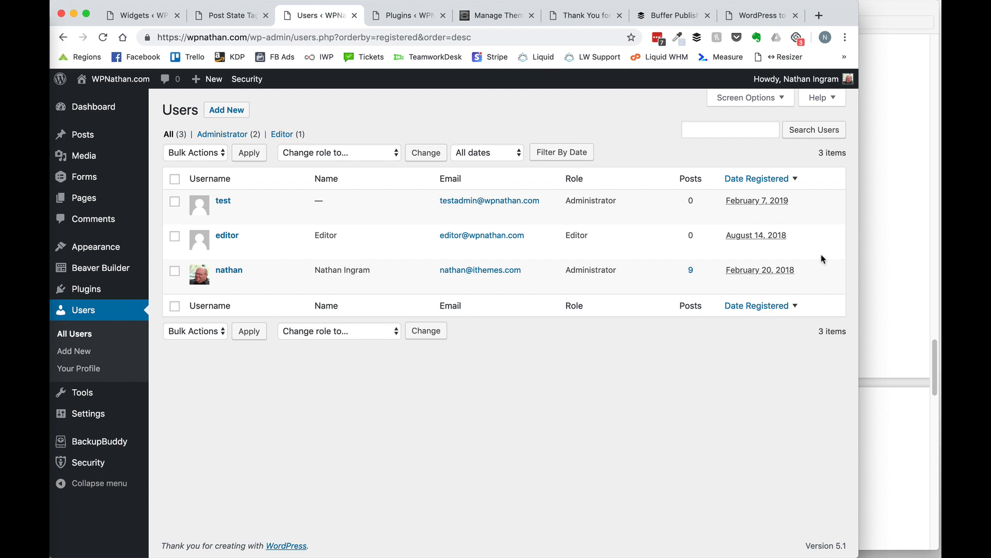
Review the Users by Date Registered notes in the roundup PDF, then return to the browser.
left_click(879, 237)
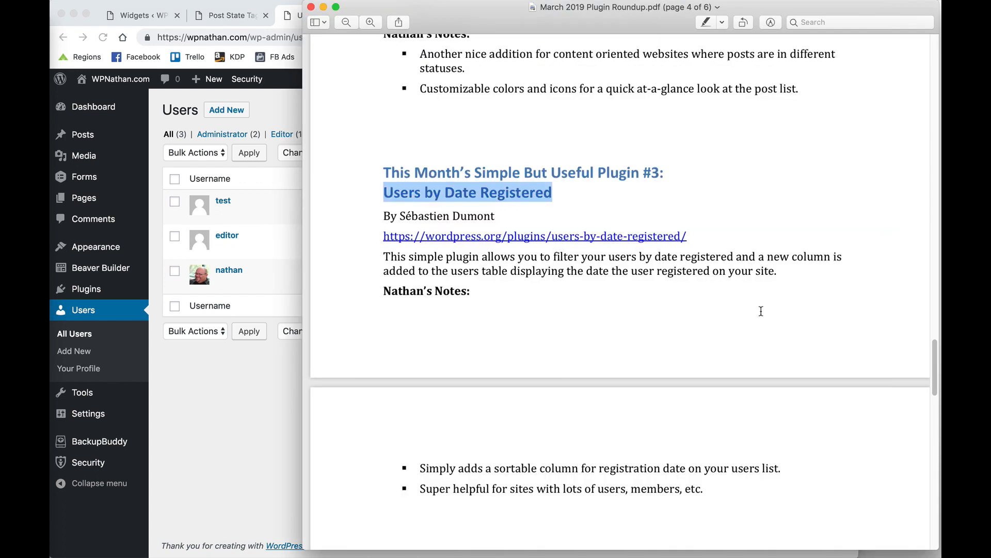
scroll(761, 305, "down", 1)
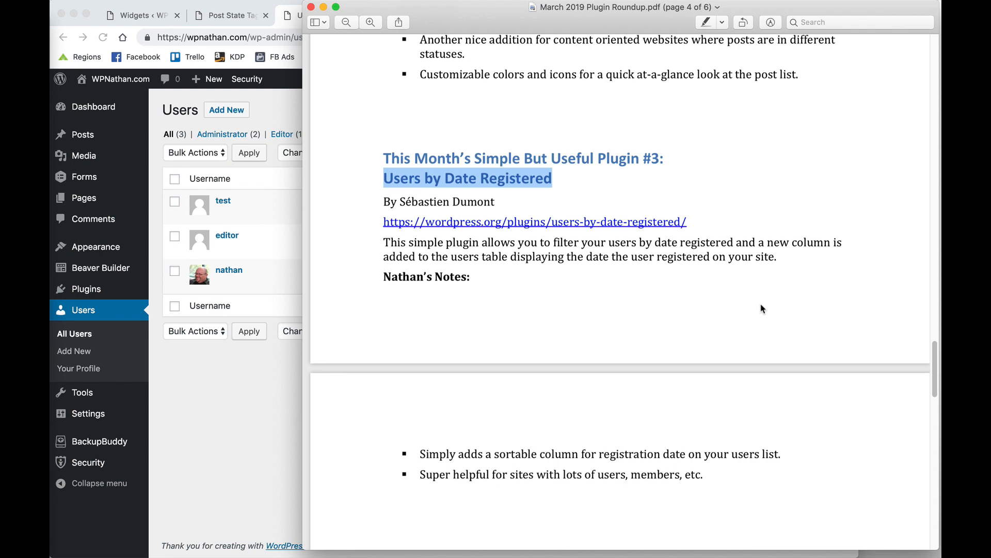
left_click(182, 388)
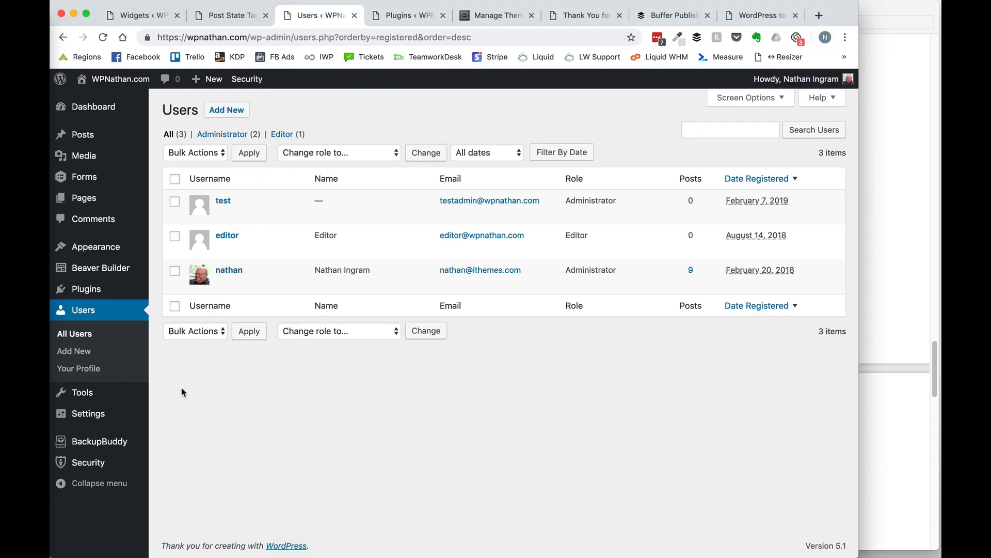
Bulk-deactivate the Post State Tags and Users by Date Registered plugins in the installed plugins list.
mouse_move(104, 289)
left_click(159, 291)
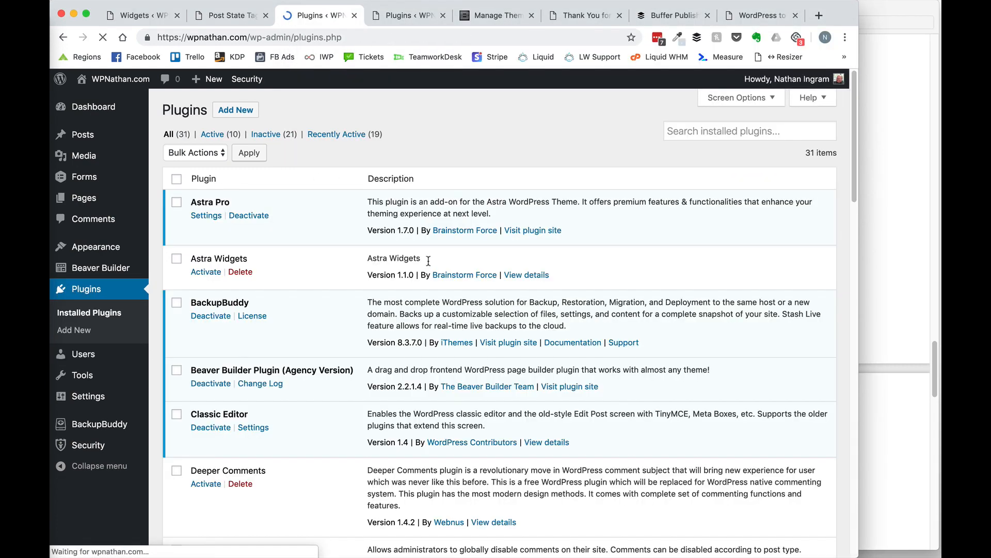
scroll(428, 258, "down", 10)
scroll(428, 258, "down", 8)
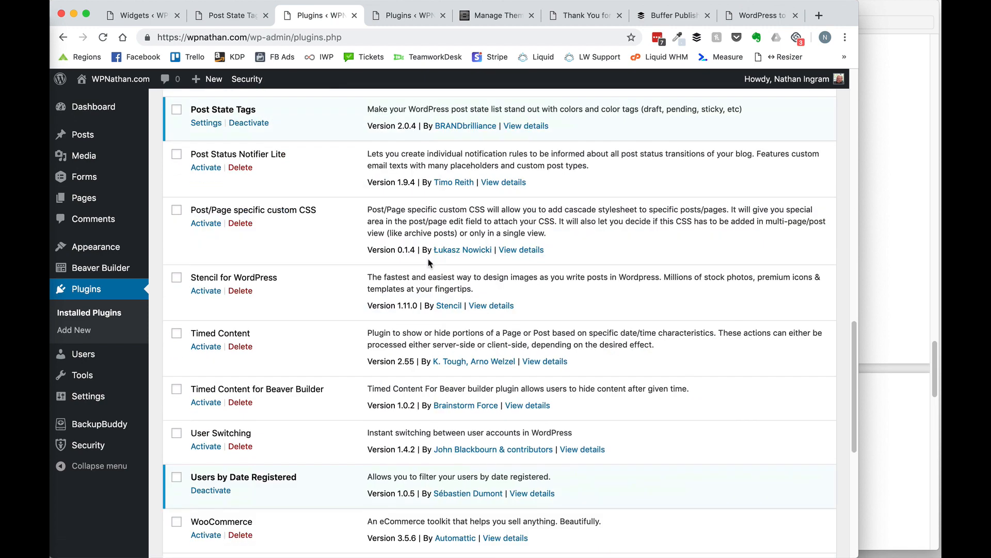
left_click(176, 109)
left_click(177, 476)
scroll(180, 477, "down", 7)
left_click(189, 494)
left_click(190, 515)
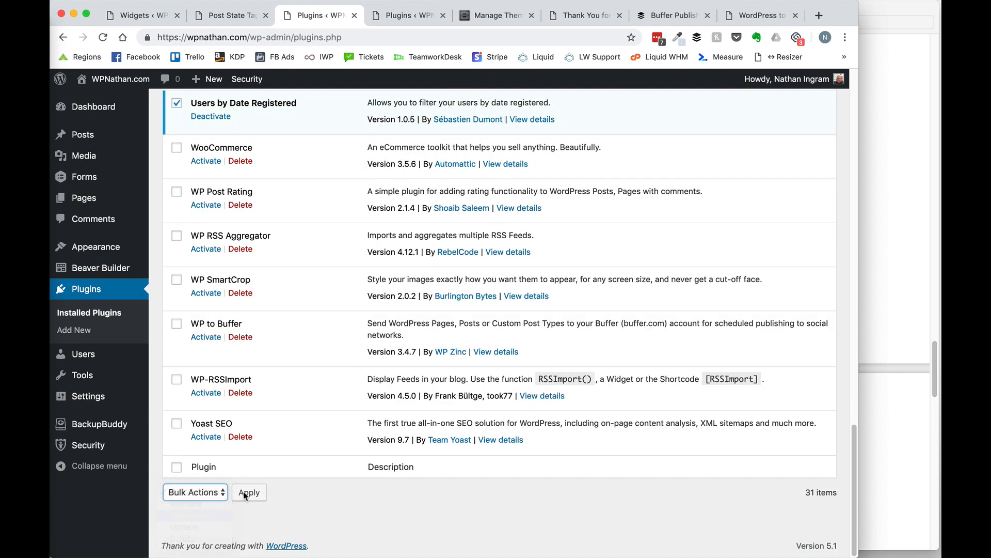
left_click(245, 492)
Switch to the roundup PDF and read the Post/Page Specific Custom CSS section.
left_click(928, 93)
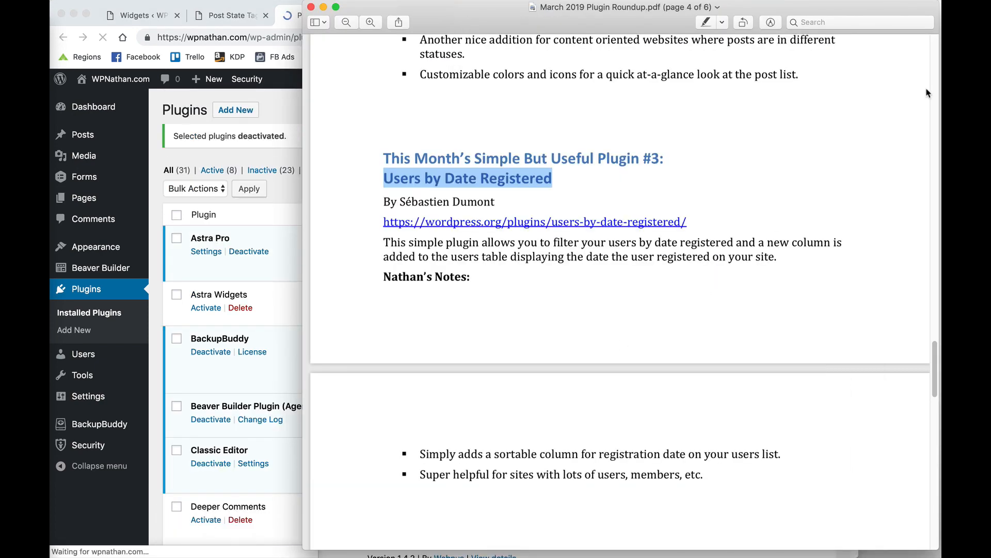
scroll(659, 275, "down", 3)
scroll(659, 275, "down", 15)
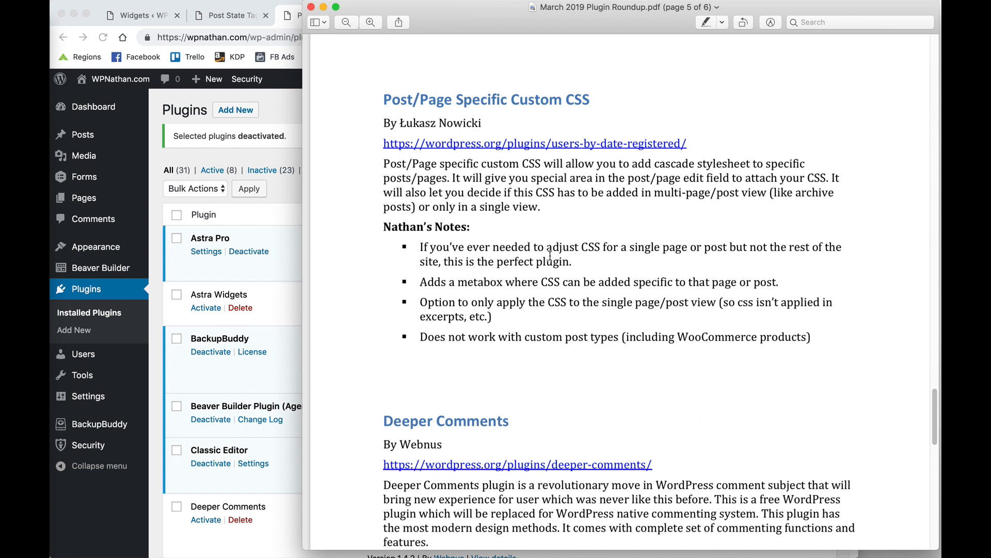
left_click_drag(391, 100, 549, 101)
left_click(700, 288)
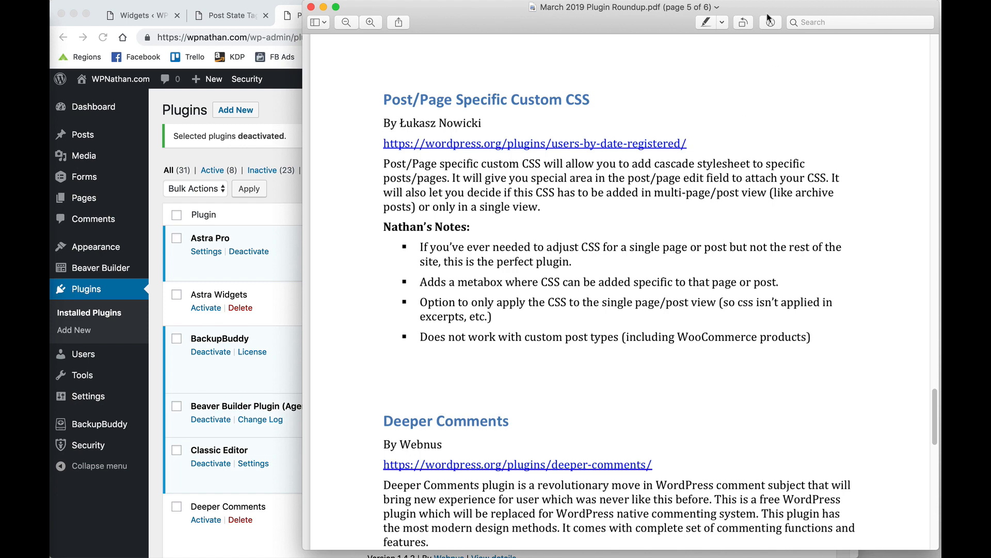
Go back to the browser and look through the installed plugins list.
triple_click(589, 96)
left_click(622, 96)
left_click(282, 112)
scroll(302, 331, "down", 8)
scroll(301, 329, "up", 5)
scroll(300, 329, "up", 3)
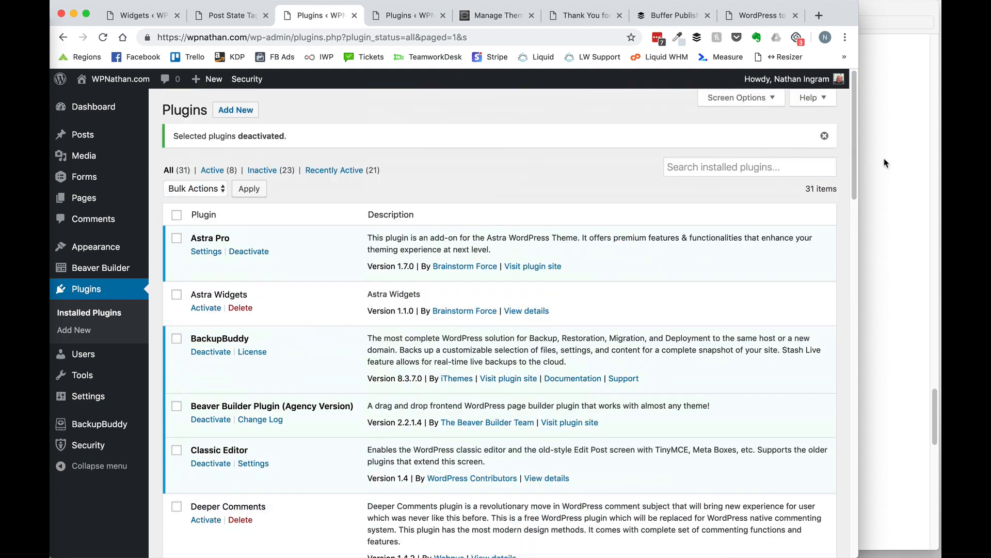
Return to the PDF and highlight the Post/Page Specific Custom CSS heading, then the note about custom post types and WooCommerce products.
left_click(887, 163)
left_click_drag(602, 98, 346, 98)
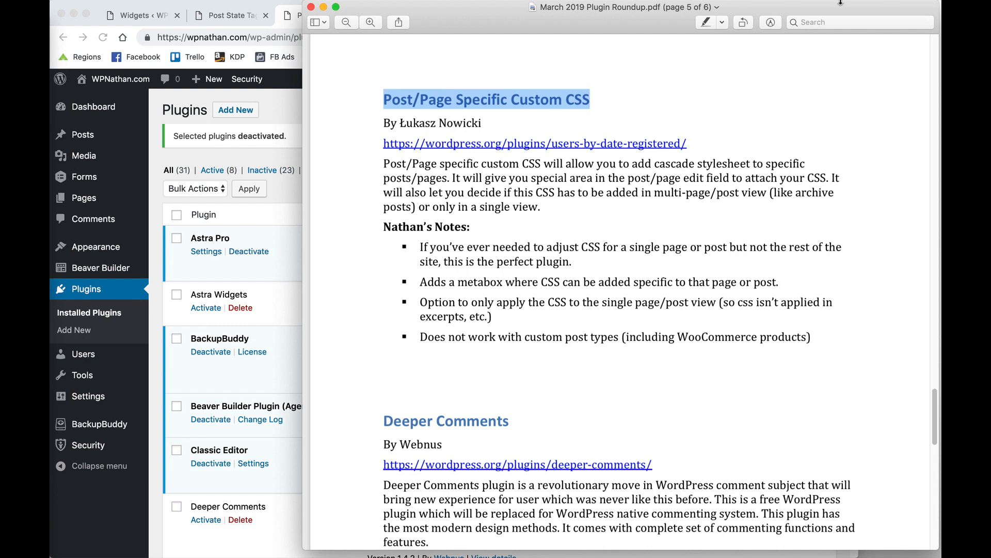
left_click_drag(573, 338, 753, 335)
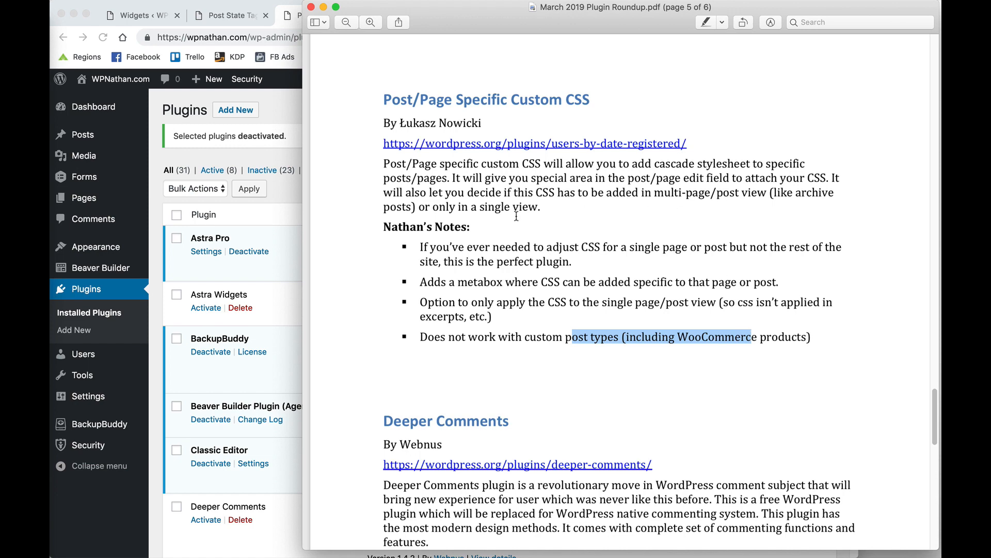
Return to the browser and activate the Post/Page specific custom CSS plugin.
left_click(296, 162)
scroll(296, 163, "down", 10)
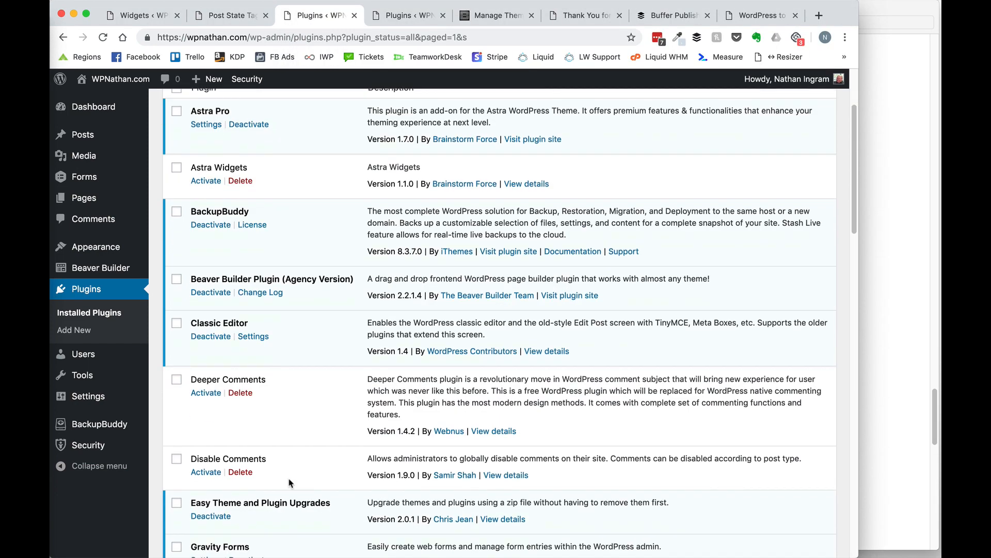
scroll(290, 481, "down", 2)
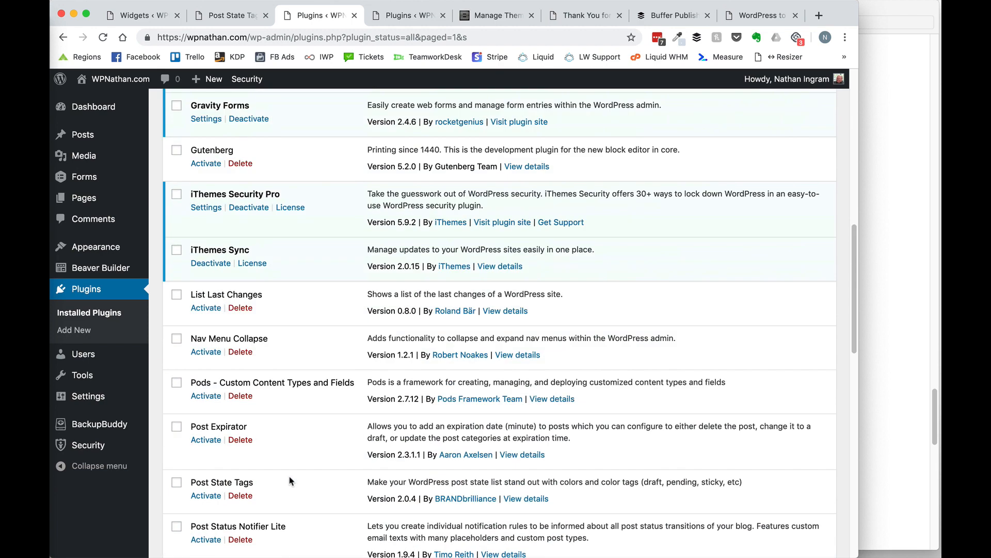
scroll(291, 481, "down", 3)
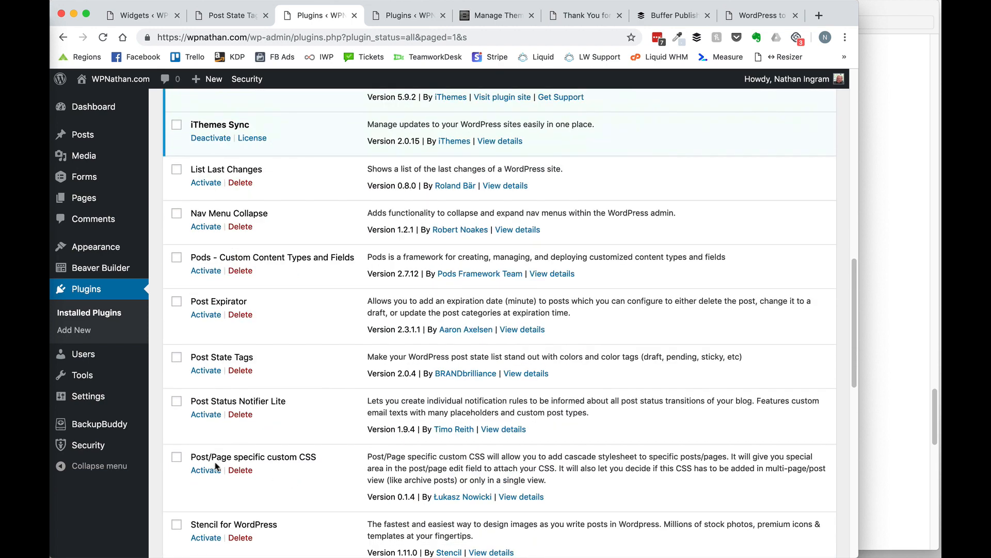
left_click(202, 470)
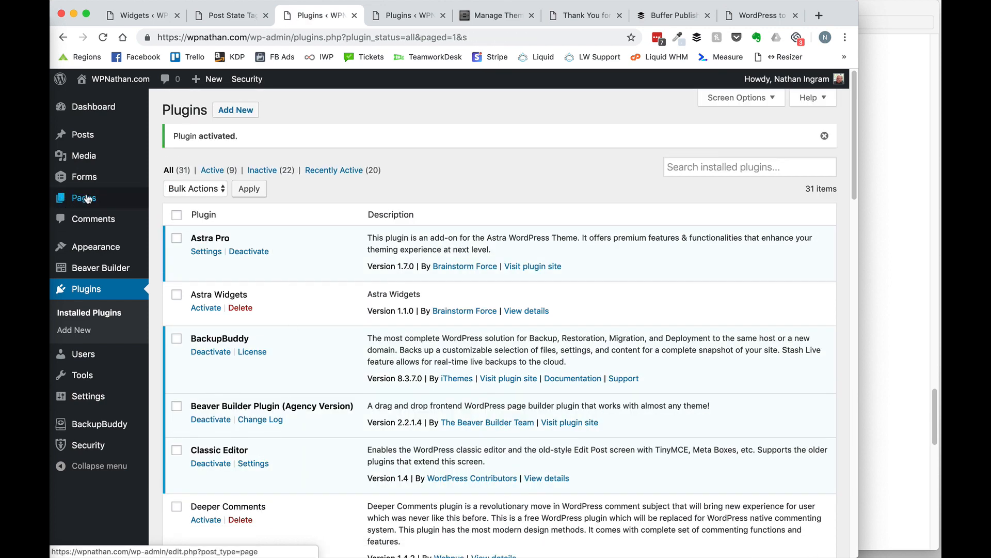
Open Child Page 3 for editing from the pages list.
left_click(176, 199)
scroll(311, 418, "down", 5)
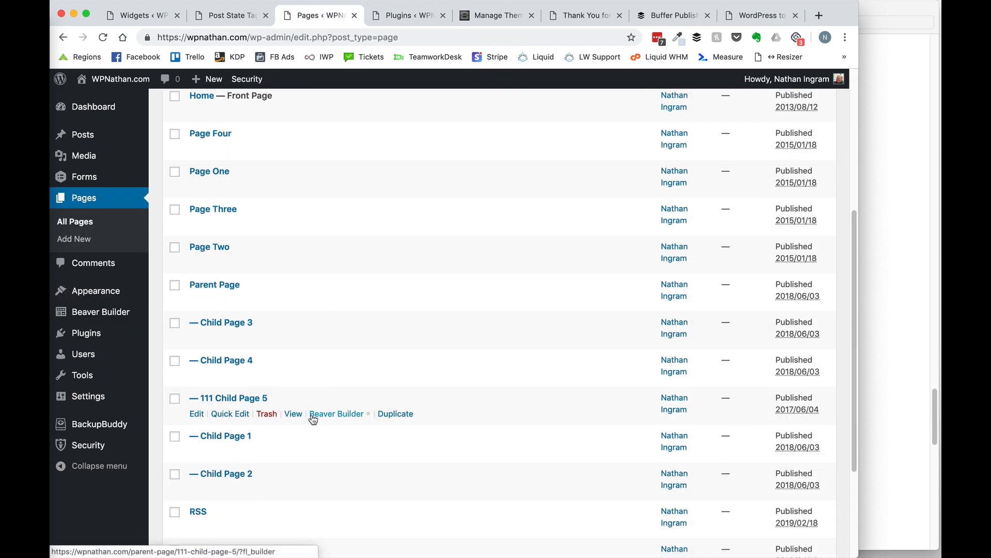
left_click(198, 354)
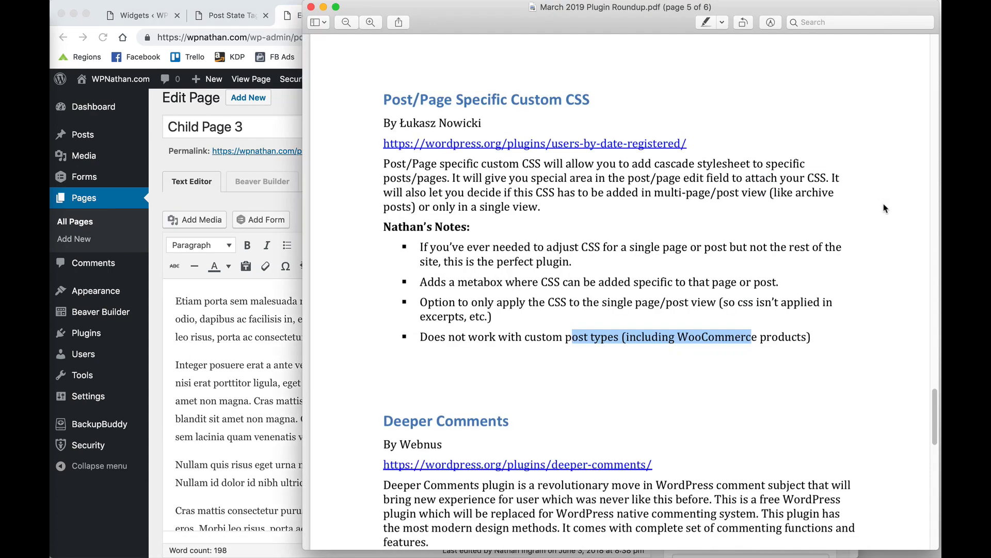
Highlight the Post/Page Specific Custom CSS link in the PDF and compare it with the Users by Date Registered link.
left_click(886, 210)
left_click_drag(713, 139, 350, 144)
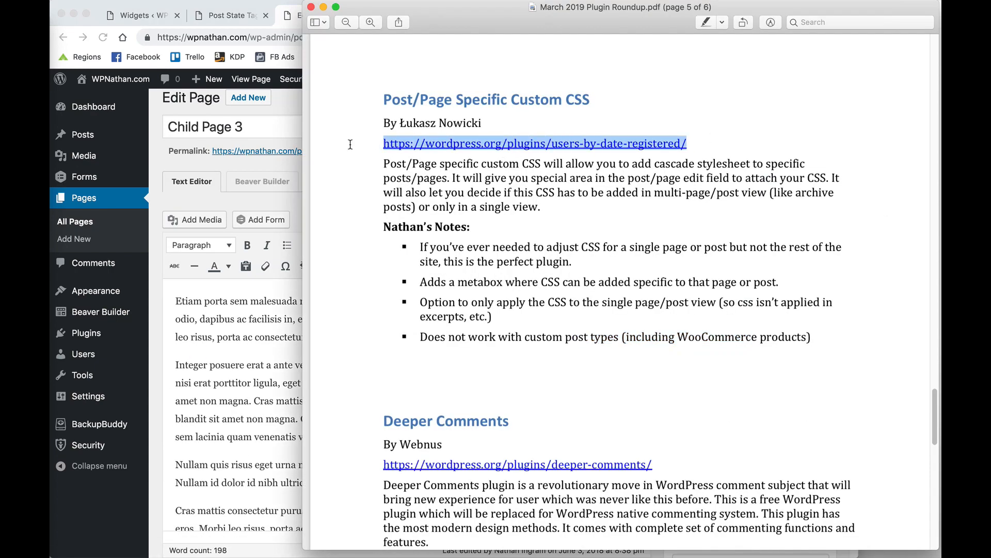
scroll(528, 285, "up", 10)
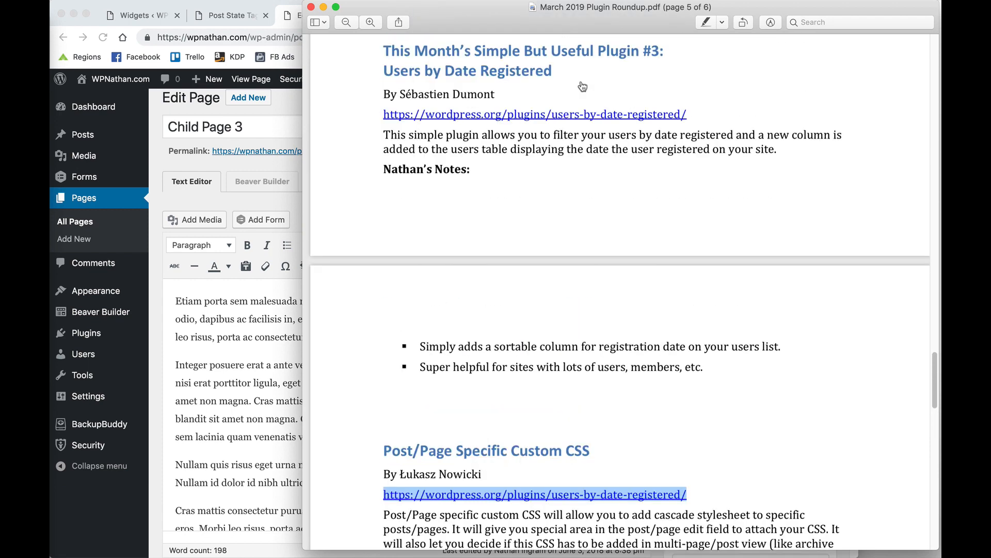
scroll(487, 469, "down", 3)
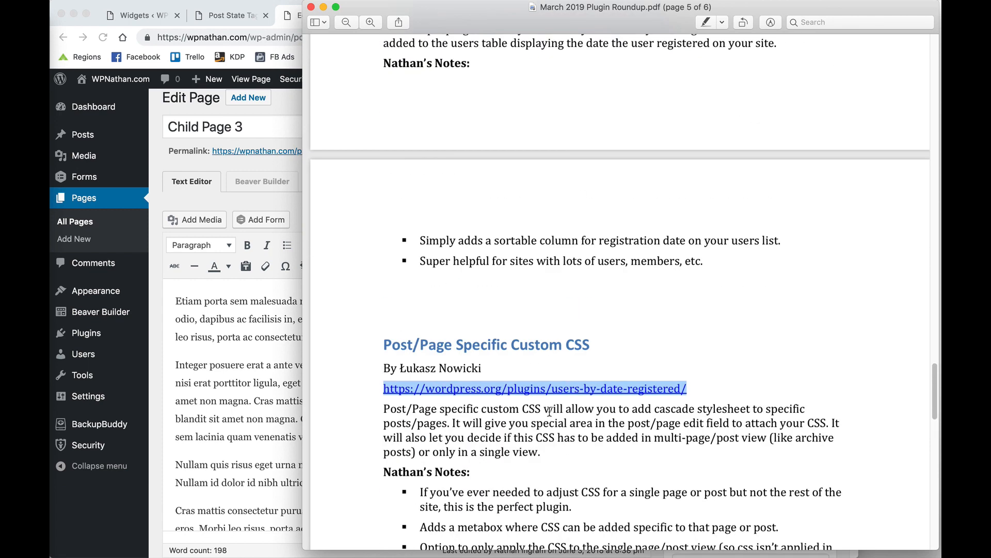
left_click(603, 391)
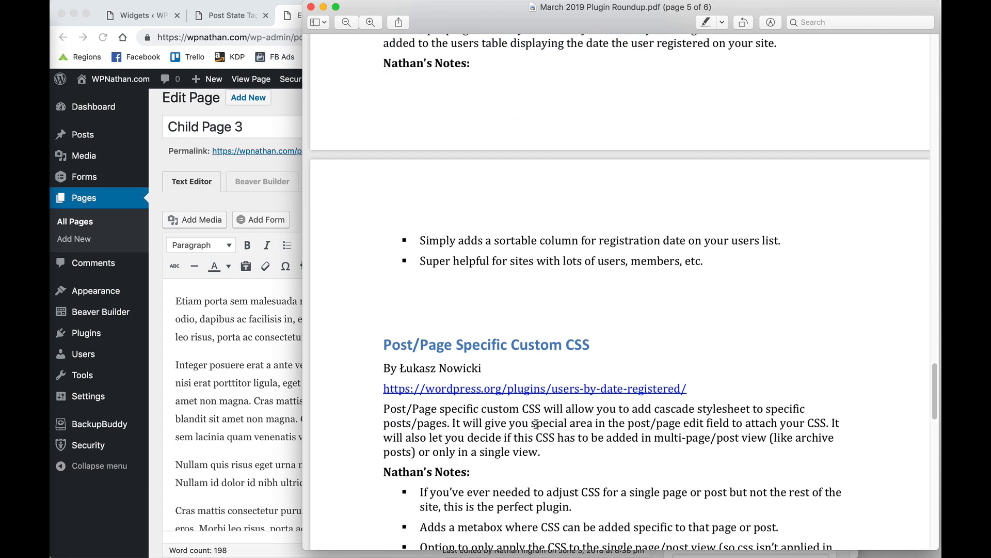
right_click(221, 430)
key("Return")
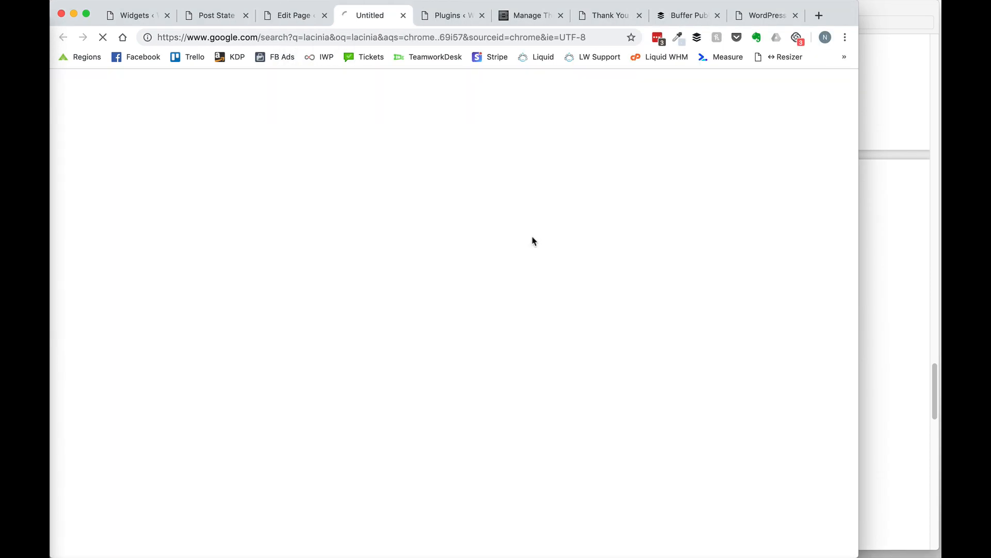
left_click(404, 17)
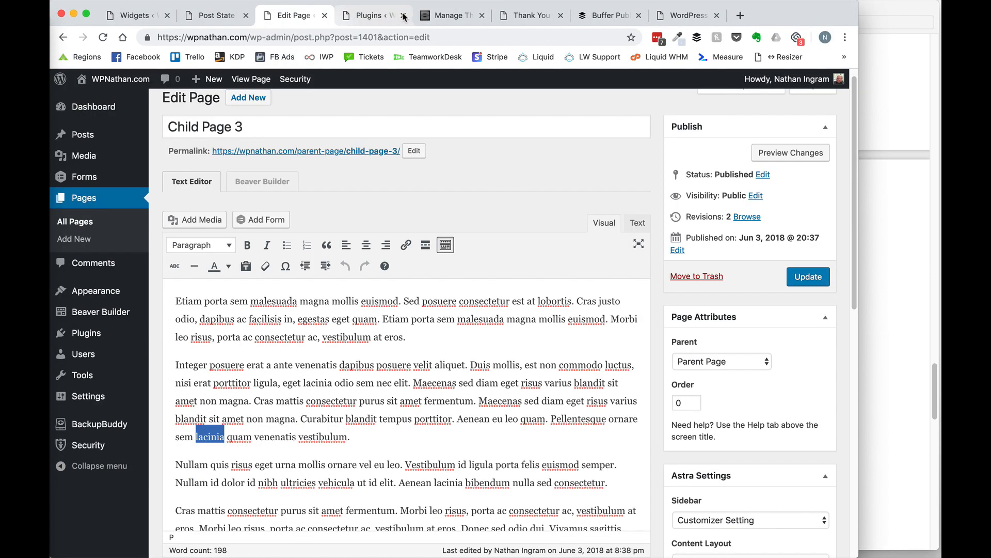
Examine the Custom CSS box beneath Child Page 3's content and its page custom CSS field.
scroll(527, 258, "down", 10)
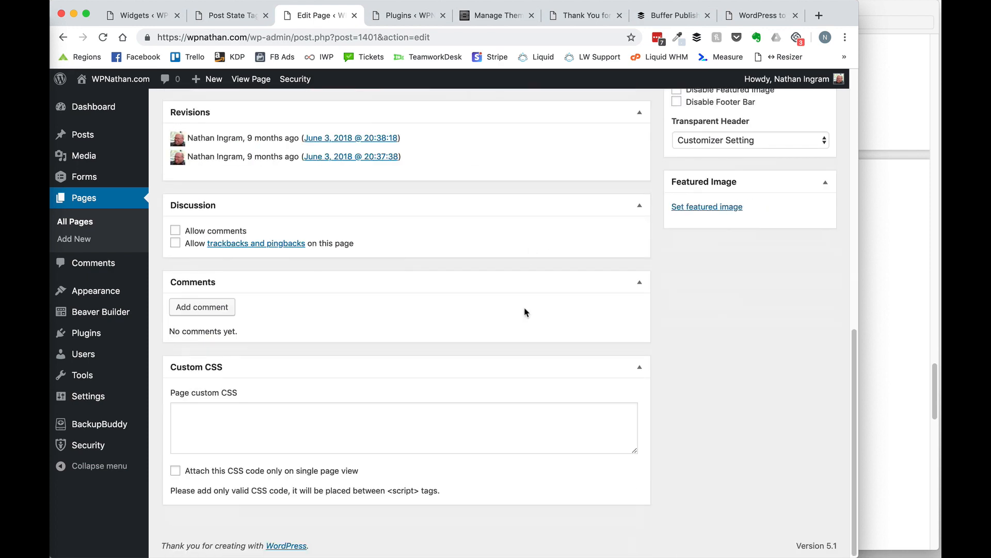
left_click(247, 432)
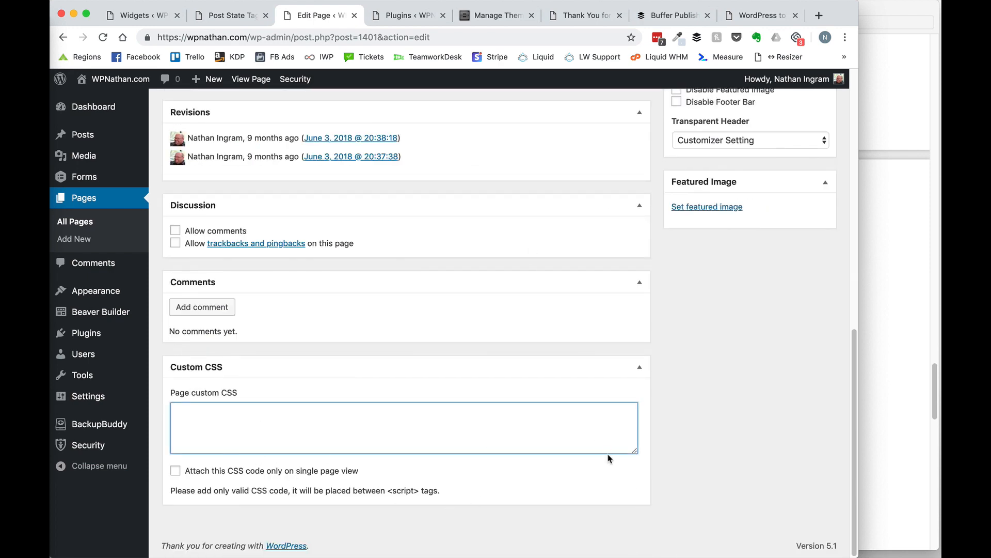
scroll(588, 459, "up", 15)
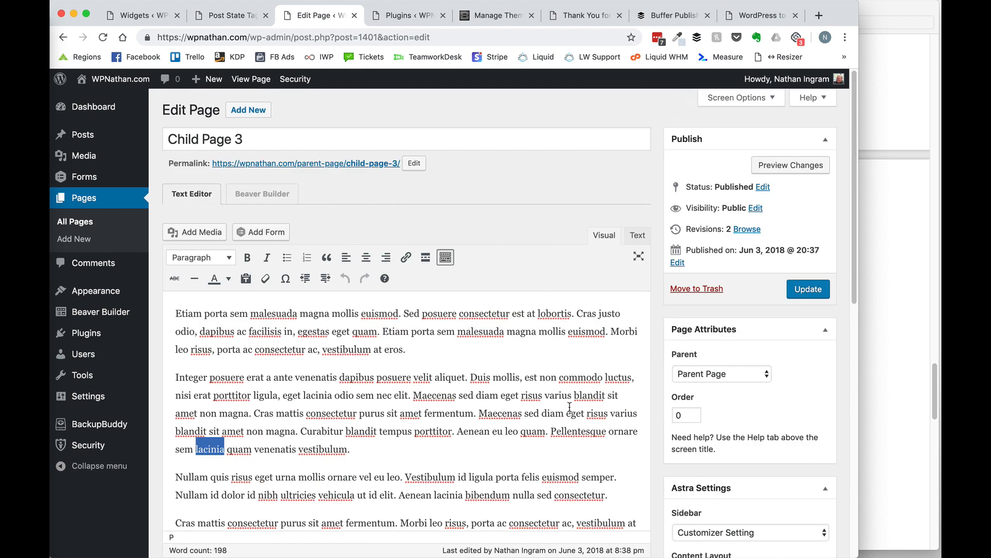
In the page's HTML source, add <a href="#" class="button">Click Me</a> as a new paragraph after the first paragraph.
left_click(452, 344)
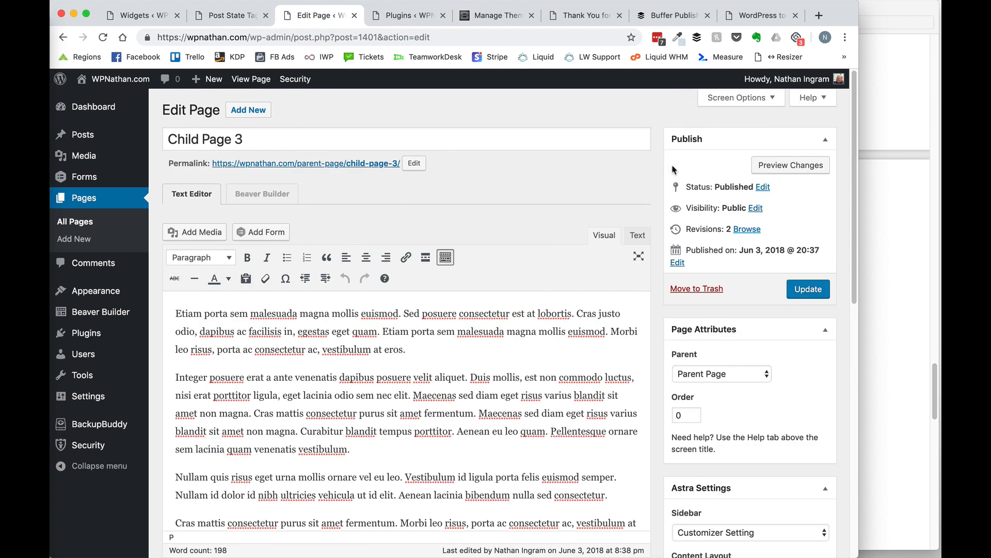
left_click(637, 236)
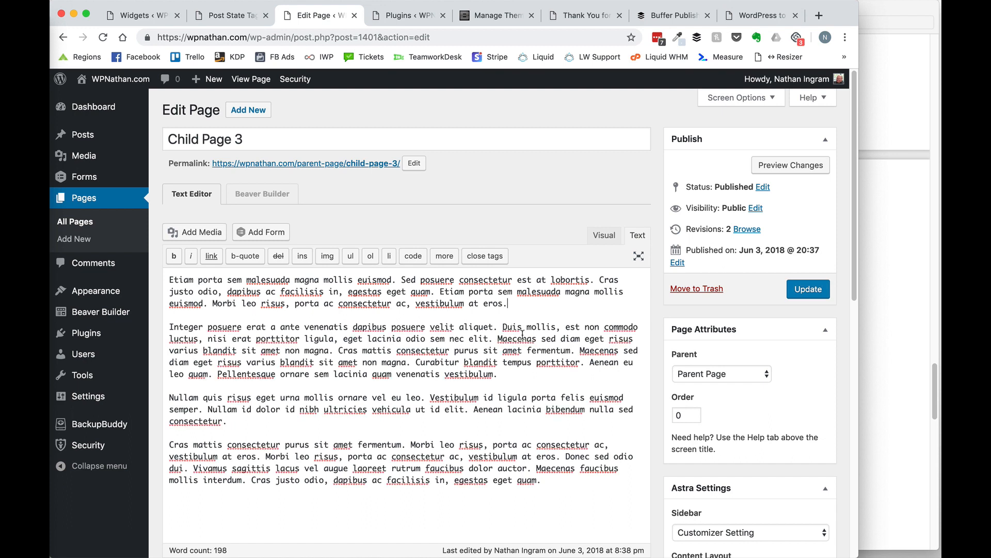
key("Return")
key("Return")
type("<a h")
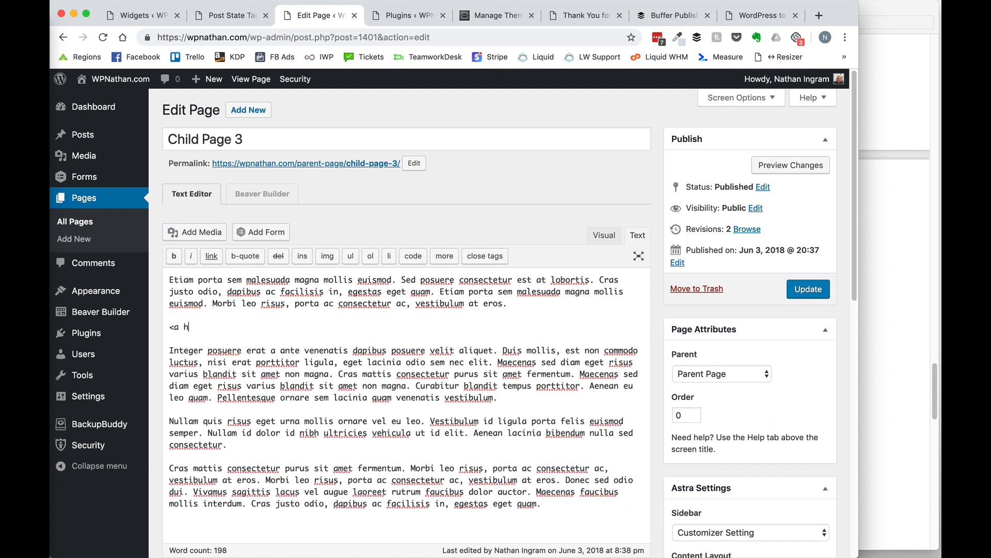
type("ref=\"#\" class=\"buttoon")
key("BackSpace")
key("BackSpace")
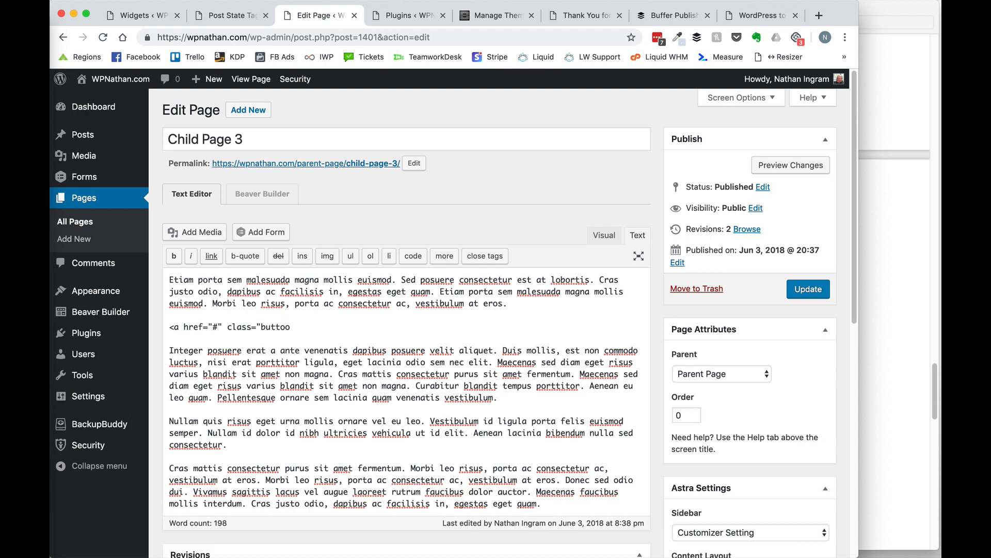
type("n:\"")
type("\">")
type("Click Me</")
type("a>")
Update Child Page 3 and view the live page in a new tab to check the Click Me button.
left_click(819, 288)
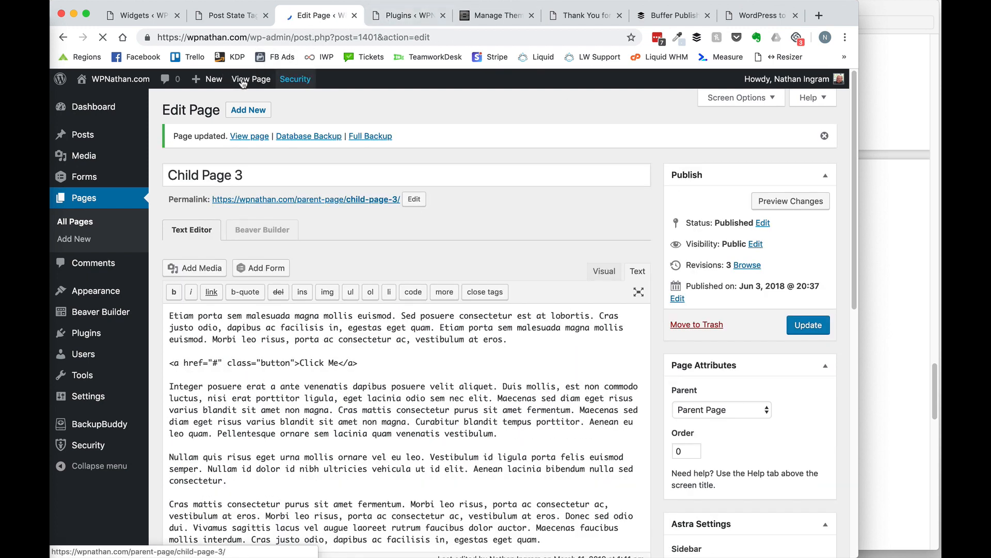
left_click(243, 79, "super")
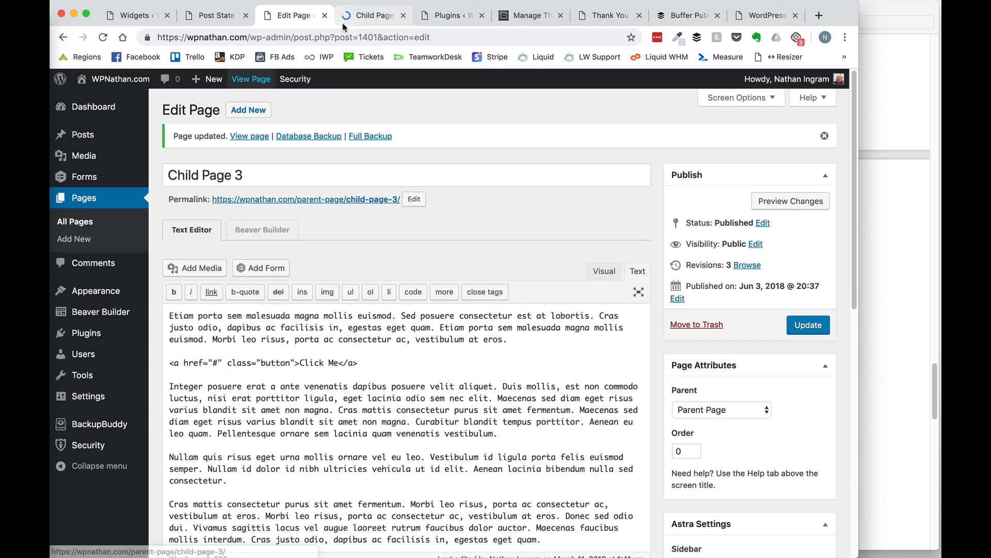
left_click(367, 16)
scroll(376, 365, "down", 1)
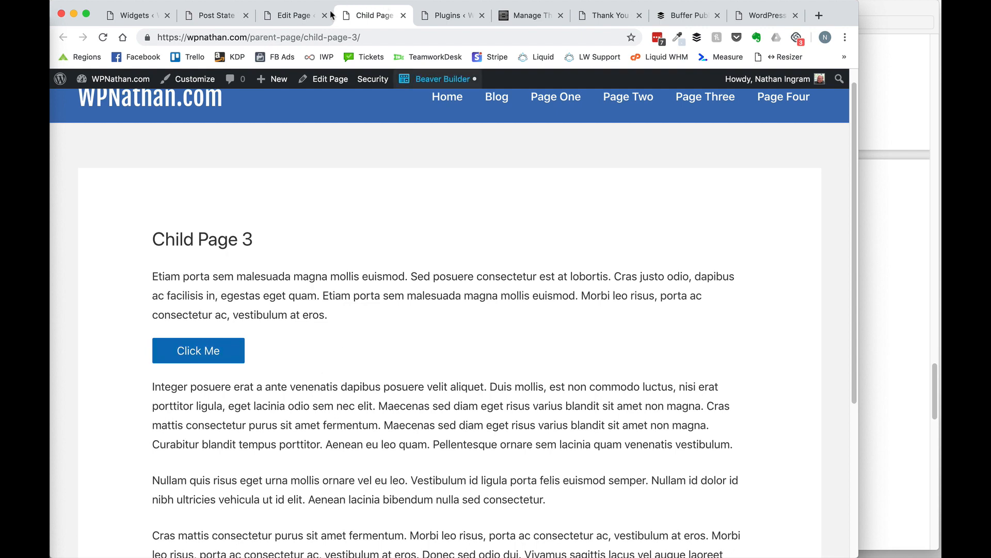
Return to the Child Page 3 editor's Custom CSS box and choose the green 10b235 in the browser's color picker.
left_click(285, 16)
scroll(296, 448, "down", 6)
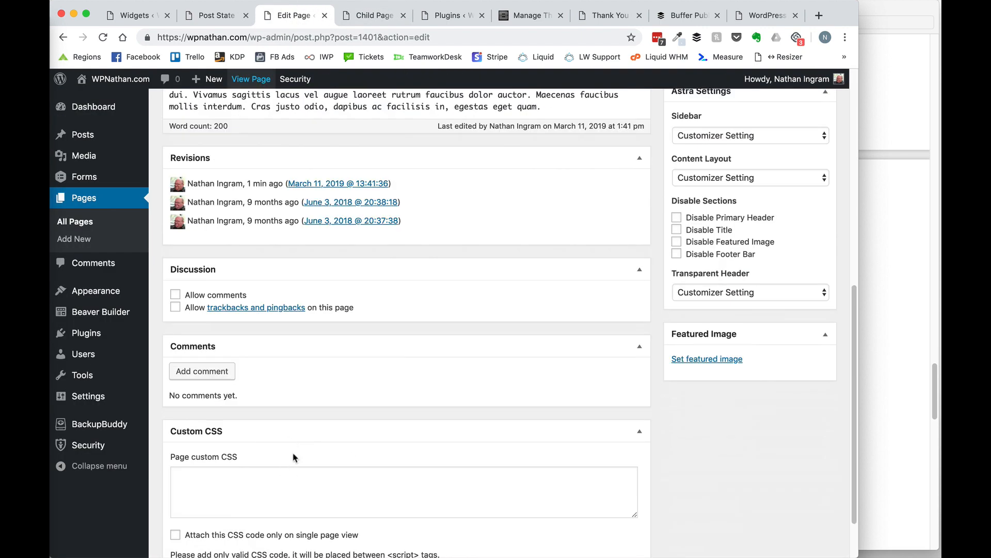
left_click(366, 473)
left_click(677, 37)
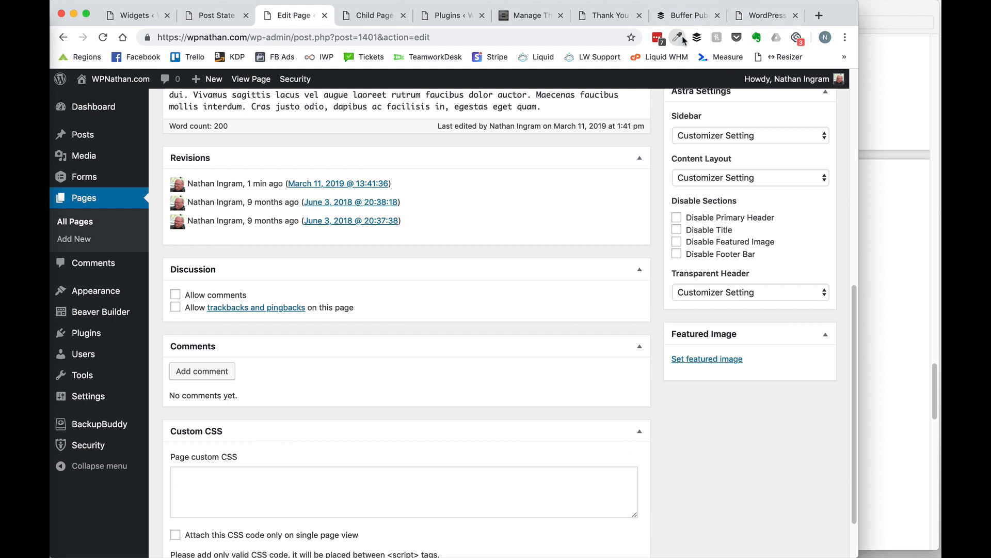
left_click(621, 75)
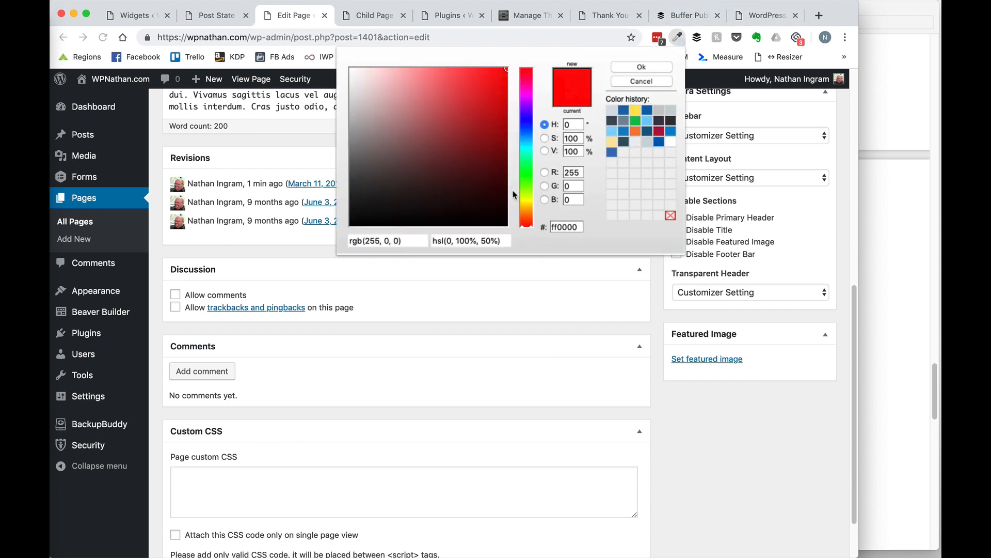
left_click(526, 168)
left_click(493, 115)
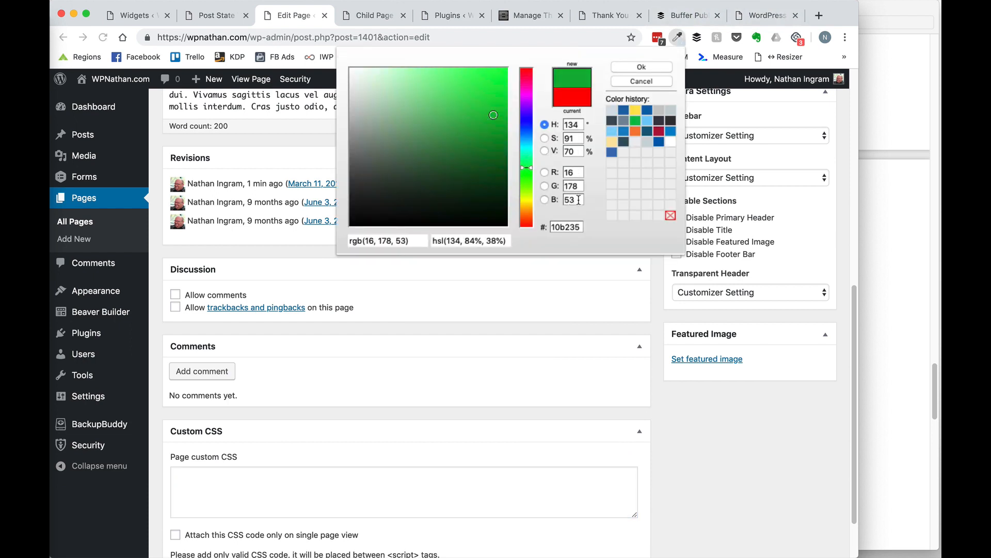
Copy the green's hex code 10b235 from the color picker and close the picker without applying a color.
double_click(576, 226)
right_click(582, 229)
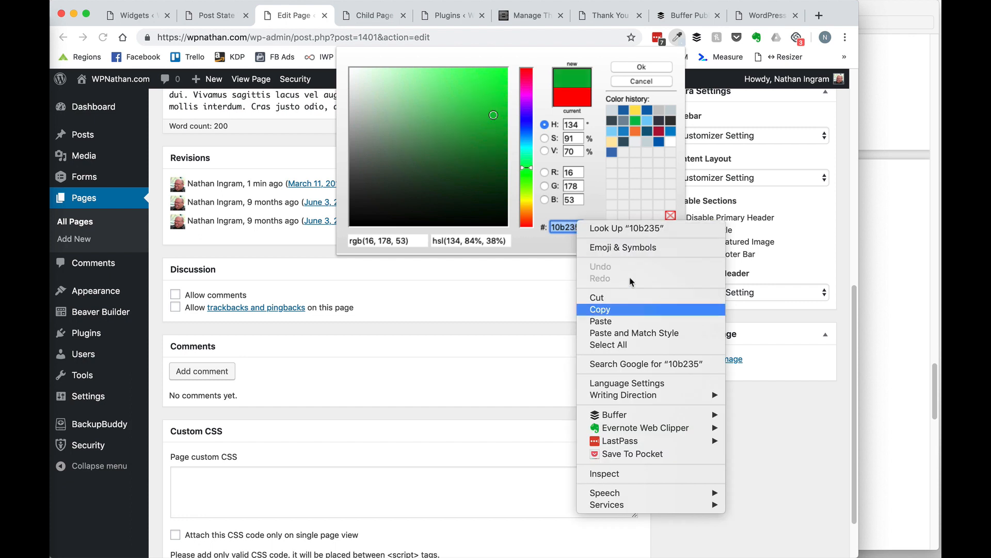
left_click(622, 310)
left_click(641, 81)
Enter the rule .button {background:#10b235;} as the page's custom CSS.
left_click(316, 499)
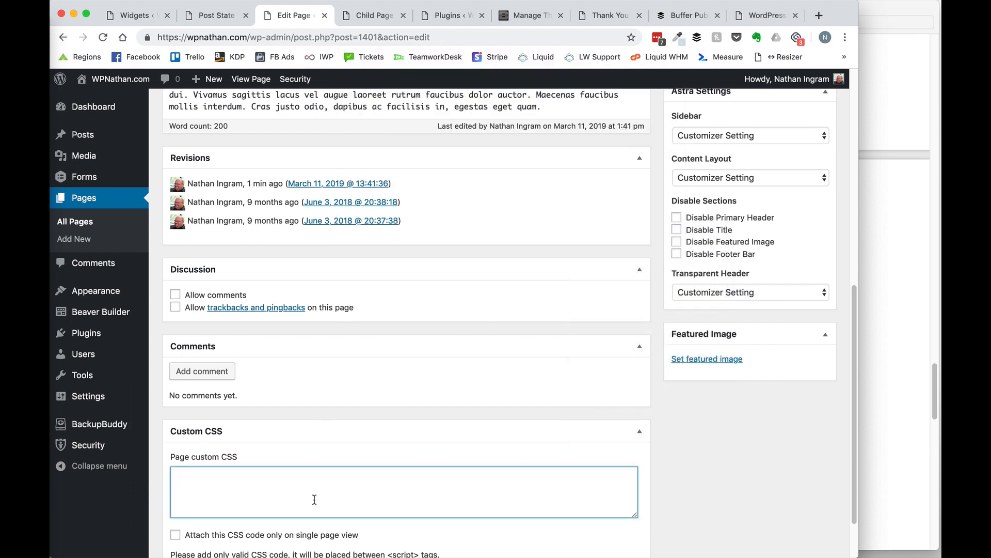
type(".button {background:")
key("super+v")
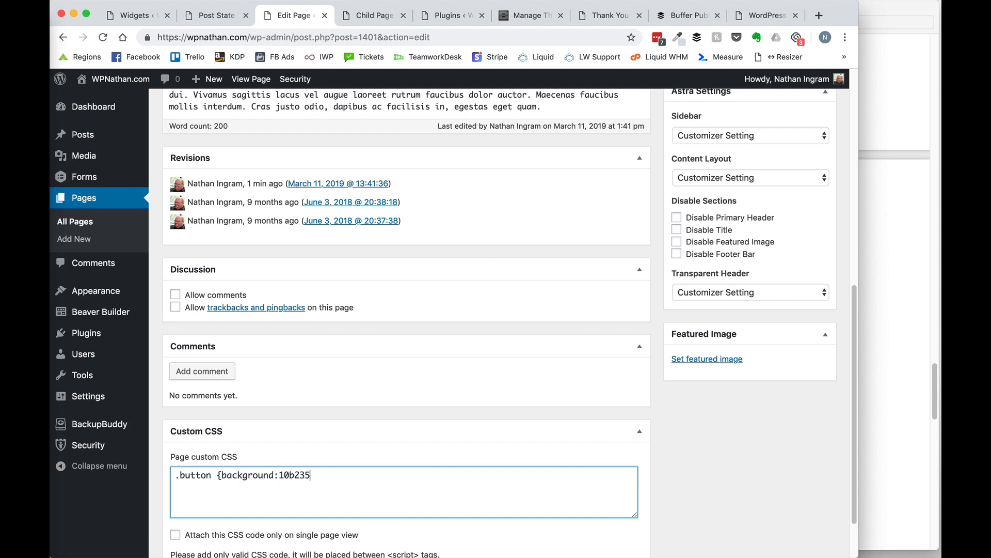
key("BackSpace")
key("BackSpace")
key("BackSpace")
key("BackSpace")
key("BackSpace")
key("BackSpace")
type("#")
key("super+v")
type(";}")
Update the page and reload the live Child Page 3 to check the button's color.
scroll(622, 469, "up", 5)
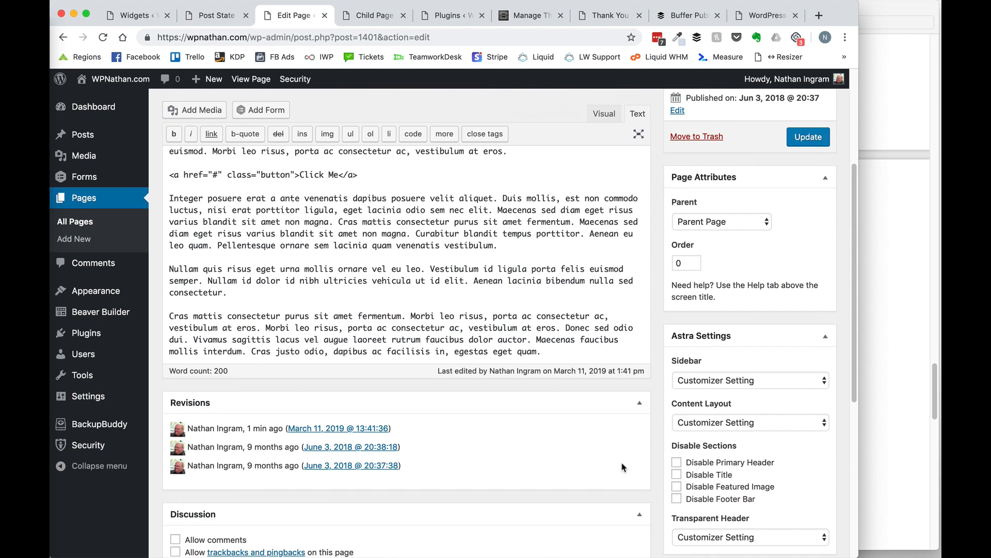
left_click(809, 137)
left_click(377, 16)
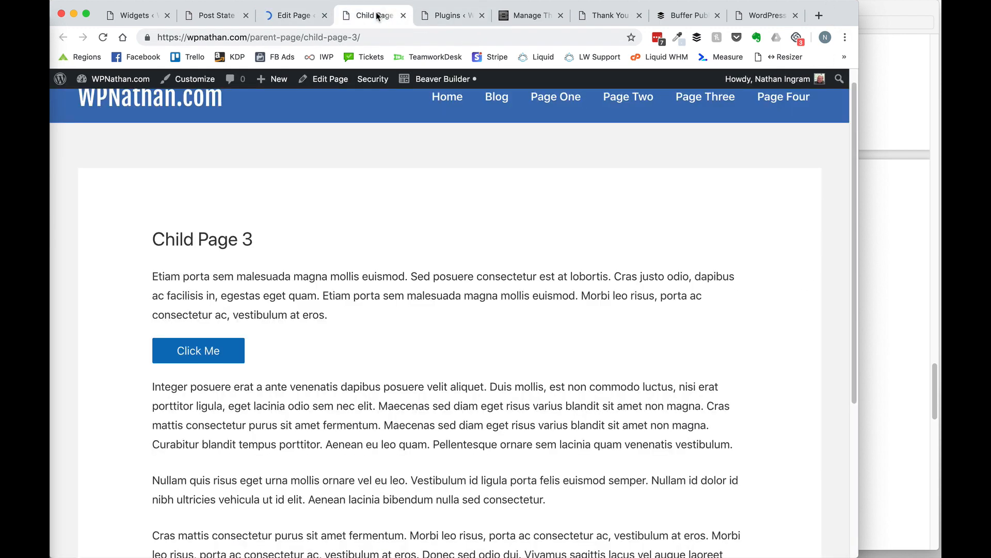
left_click(103, 37)
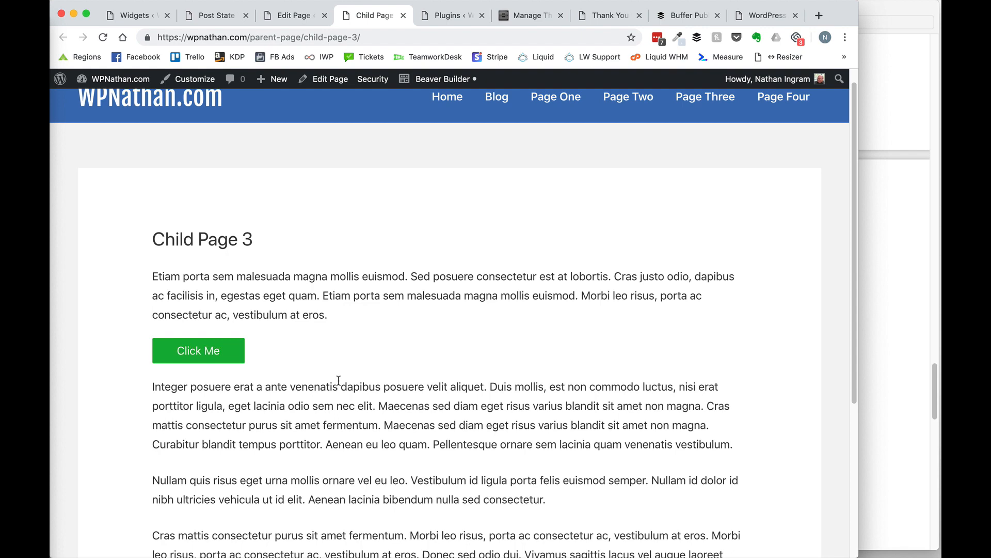
Review the page custom CSS on the Child Page 3 edit screen and its single page view option.
left_click(293, 15)
scroll(573, 432, "down", 15)
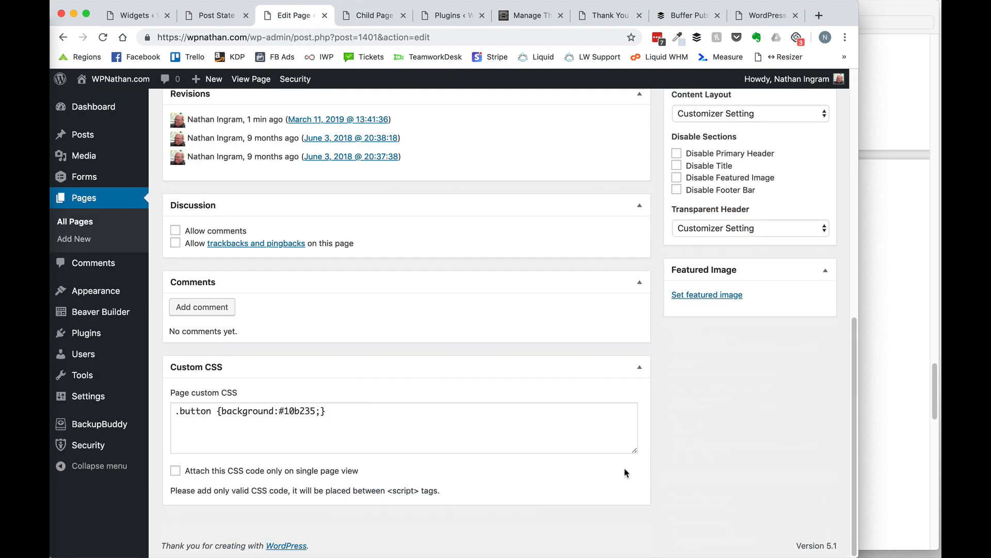
left_click(398, 431)
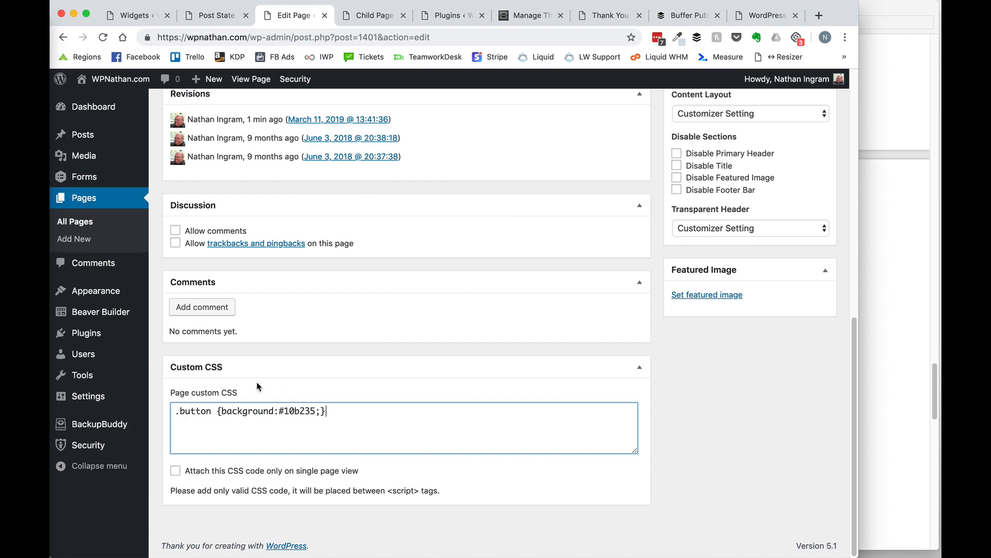
left_click_drag(238, 392, 176, 392)
left_click(741, 458)
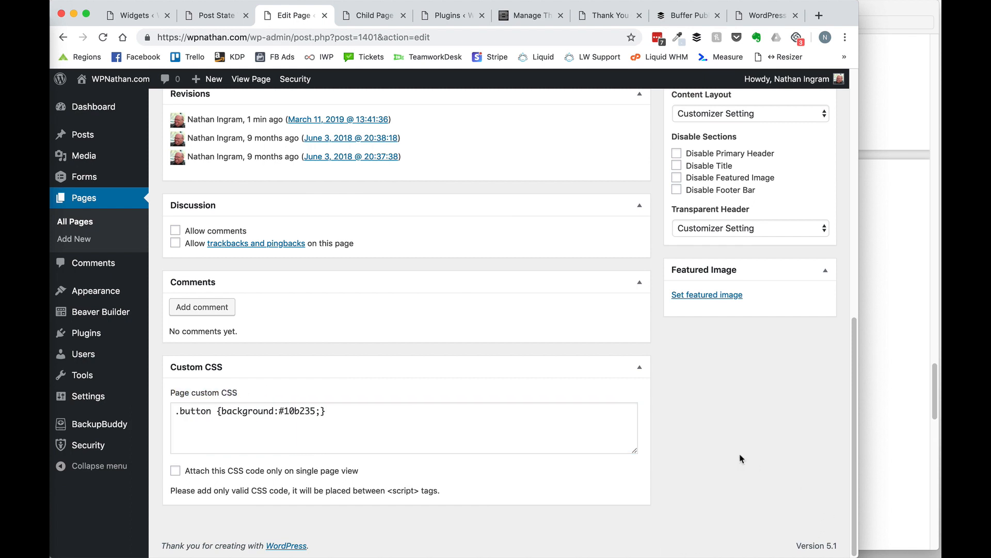
left_click(200, 471)
Search the plugin directory for "central color palette".
left_click(133, 16)
mouse_move(88, 395)
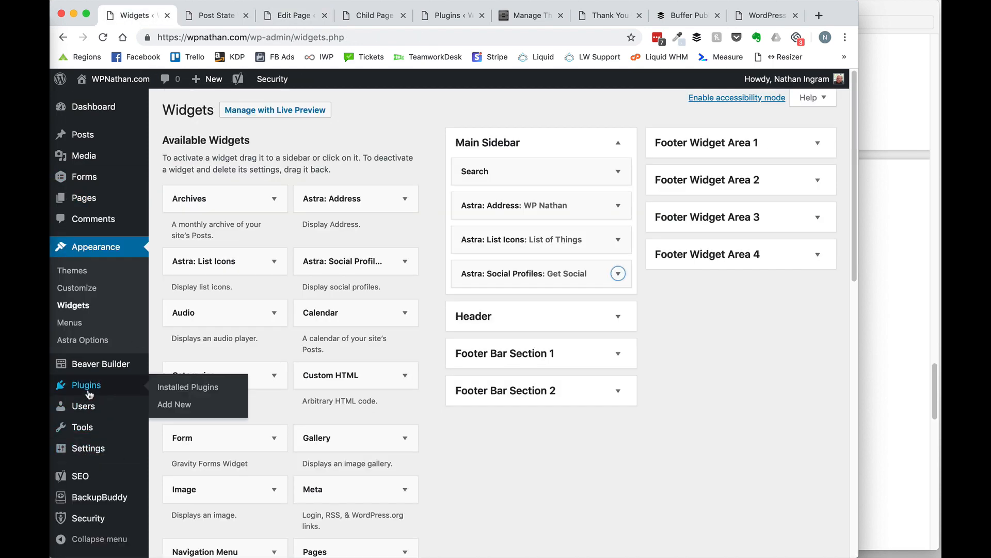
left_click(163, 405)
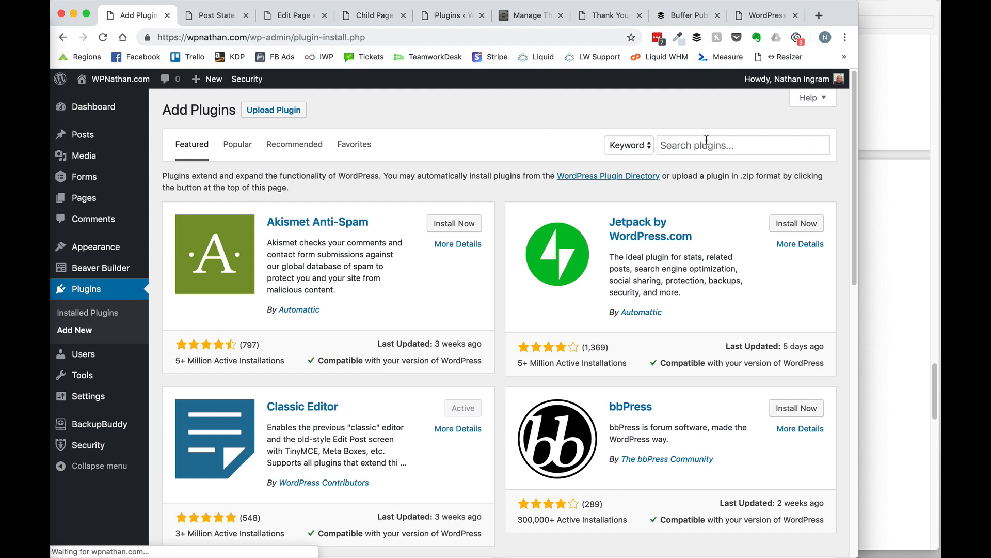
left_click(707, 143)
type("central color palette")
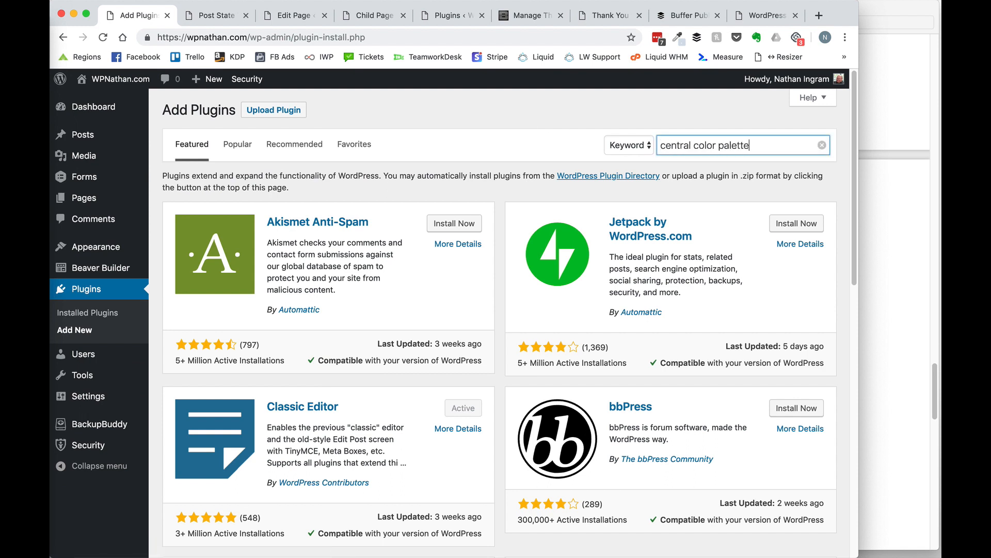
key("Return")
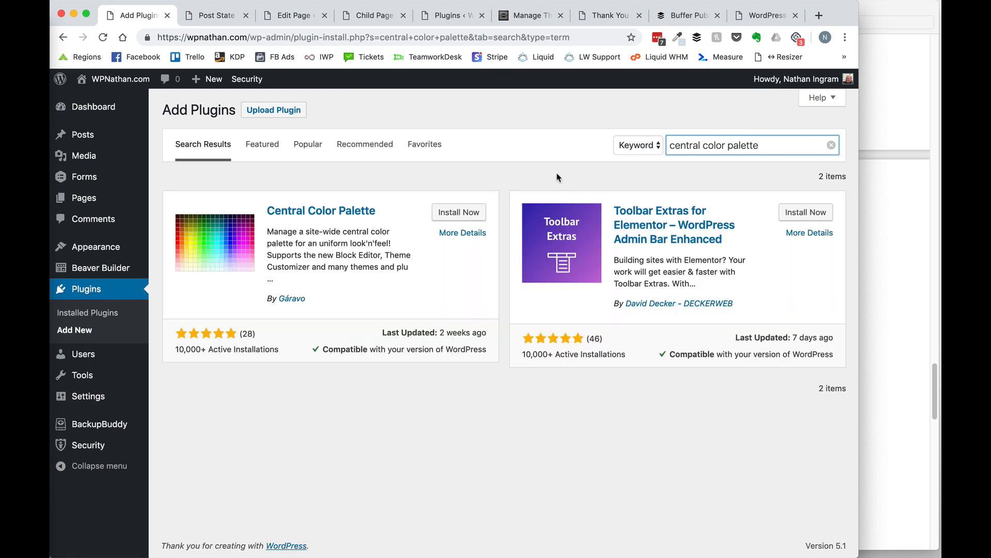
Install and activate the Central Color Palette plugin and open its settings page.
left_click(455, 213)
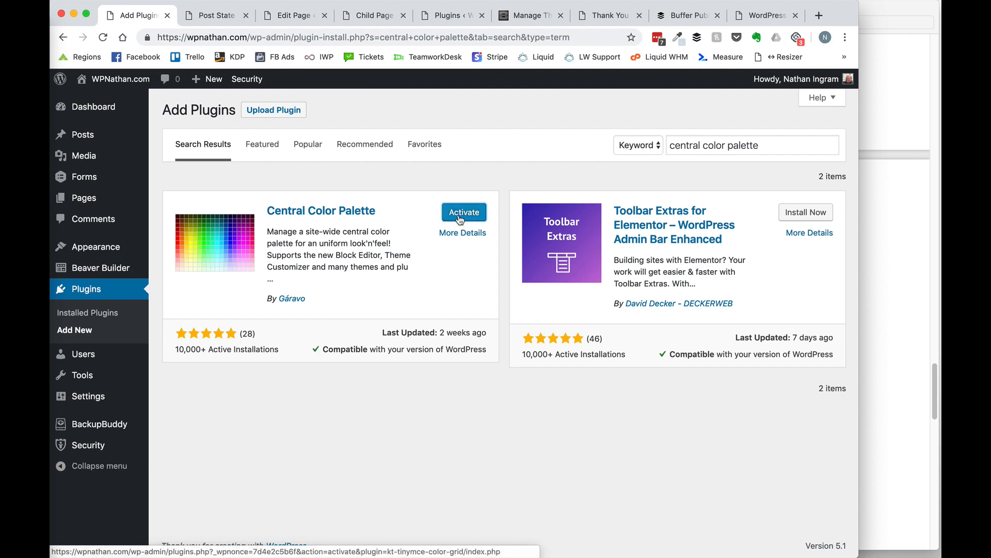
left_click(460, 217)
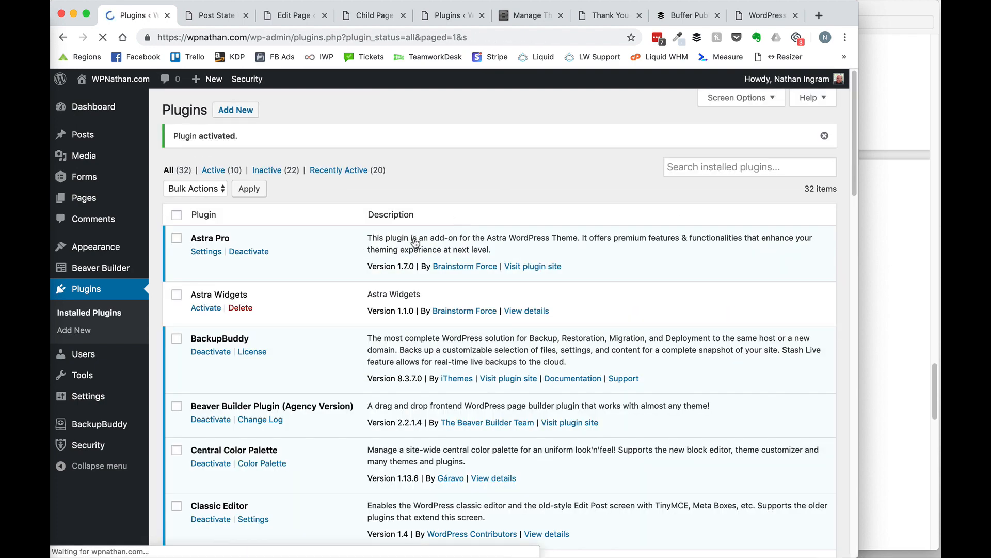
mouse_move(92, 397)
left_click(185, 474)
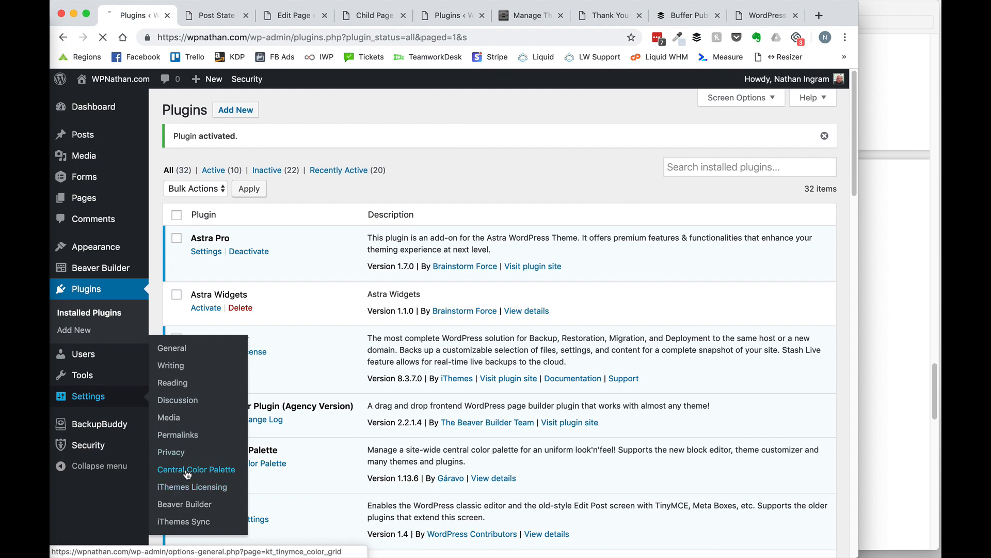
scroll(507, 415, "down", 3)
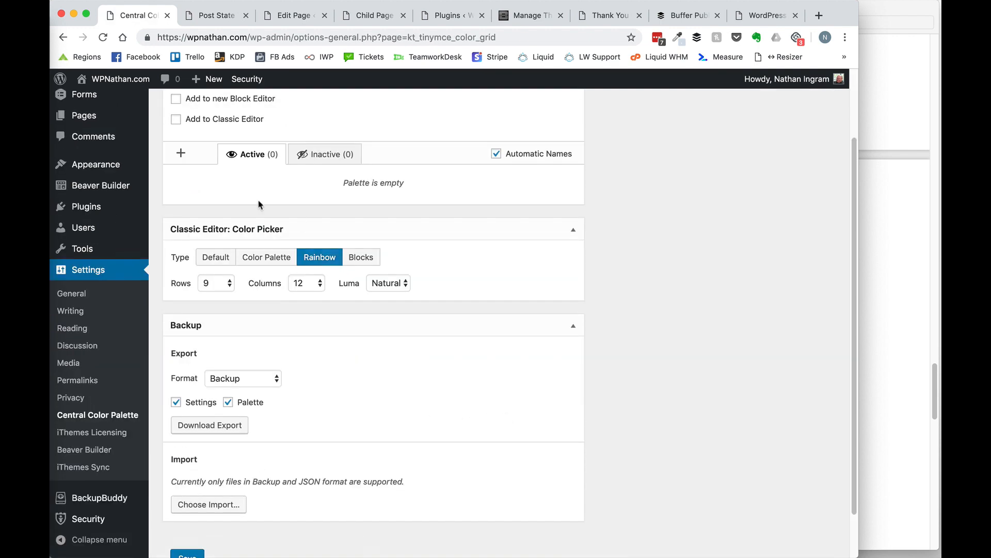
scroll(570, 327, "up", 3)
Add the green #10B235 to the central color palette with its automatic name.
left_click(180, 239)
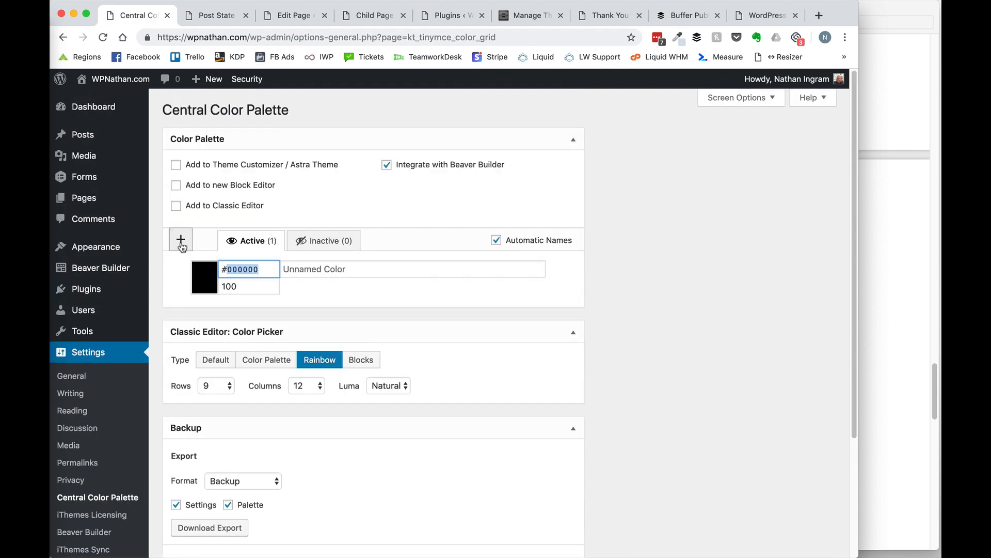
type("#10B235")
key("Tab")
left_click(669, 295)
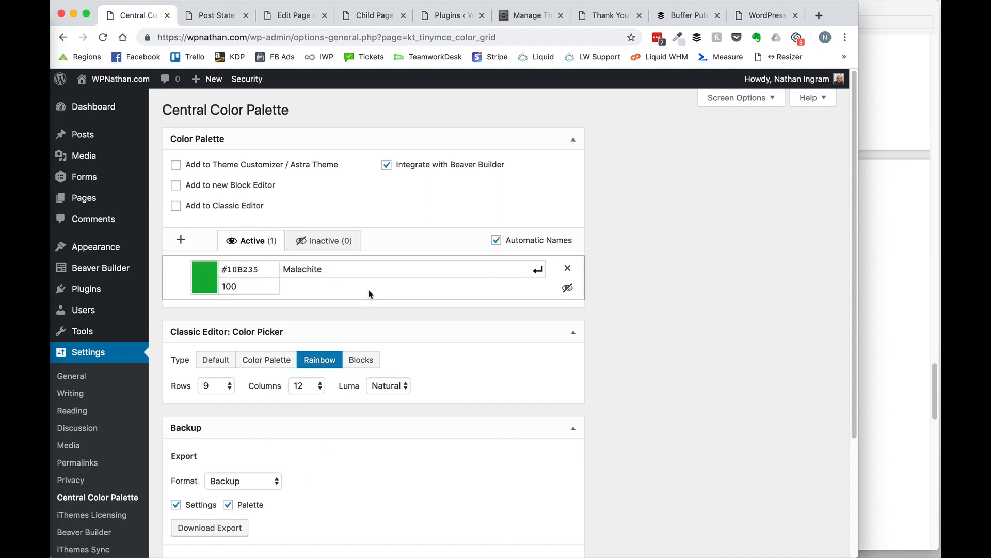
Add two more palette colors, #CCCCCC and #333333.
left_click(181, 239)
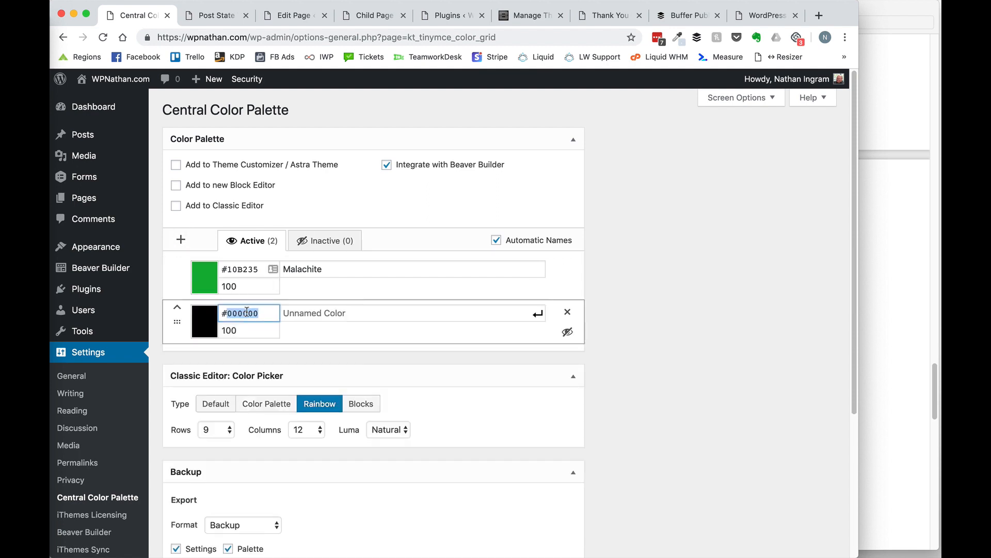
type("#cccccc")
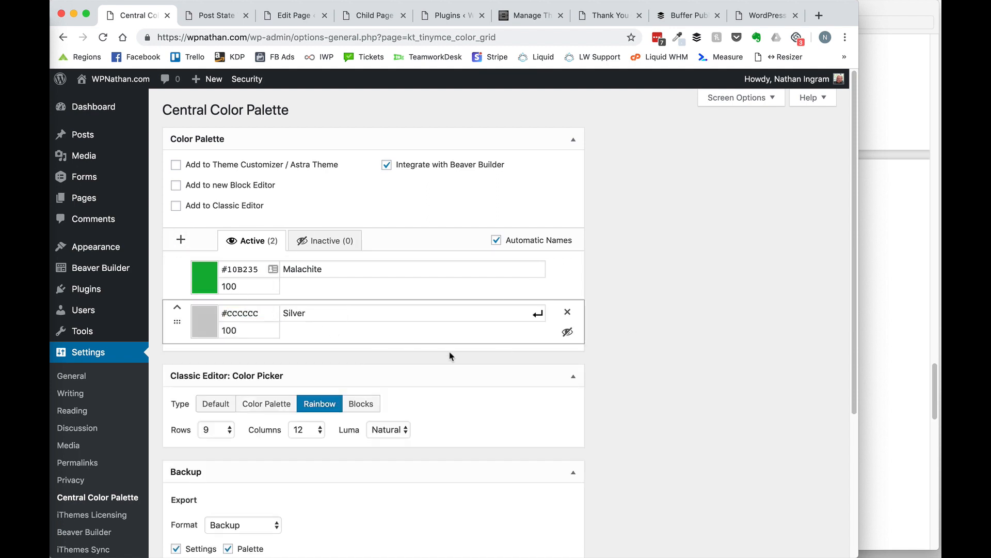
left_click(178, 238)
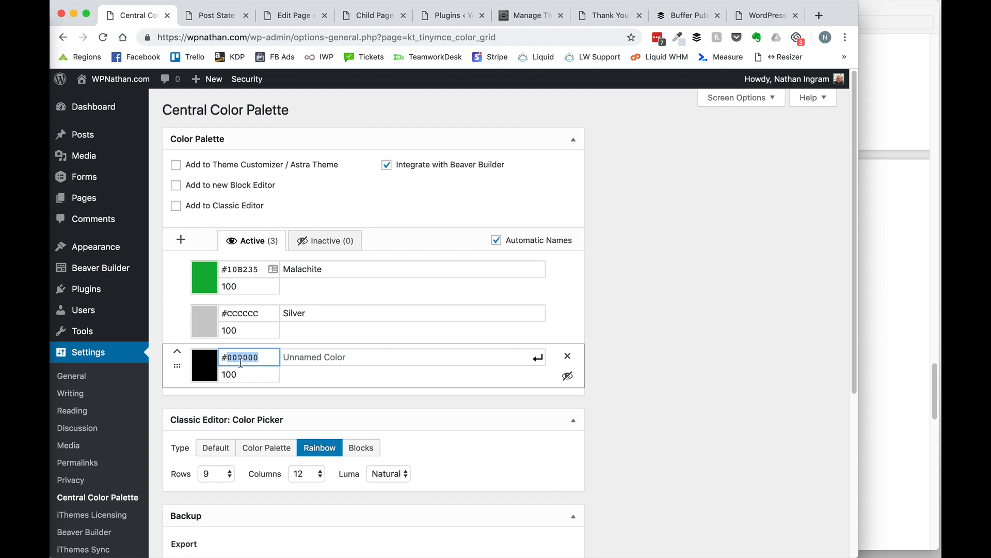
type("333333")
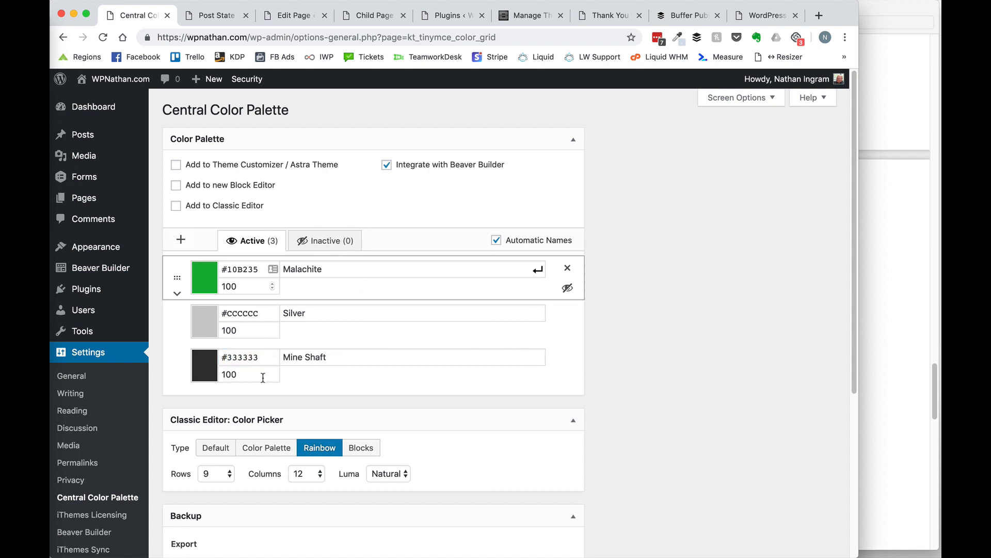
Enable adding the palette to the Theme Customizer / Astra Theme, the new Block Editor and the Classic Editor.
left_click(177, 165)
left_click(176, 186)
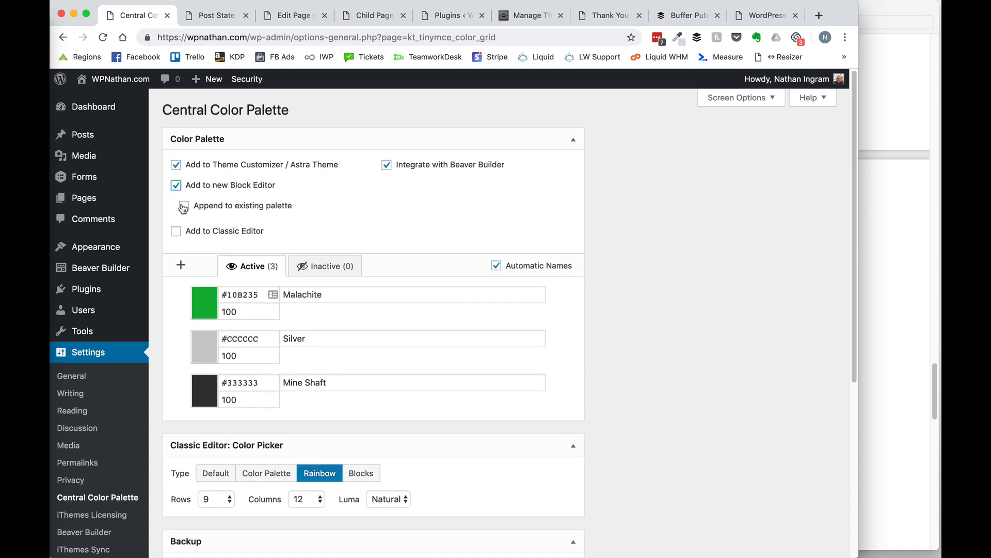
left_click(176, 234)
Set the Classic Editor color picker type to Default and save the palette settings.
scroll(371, 284, "down", 5)
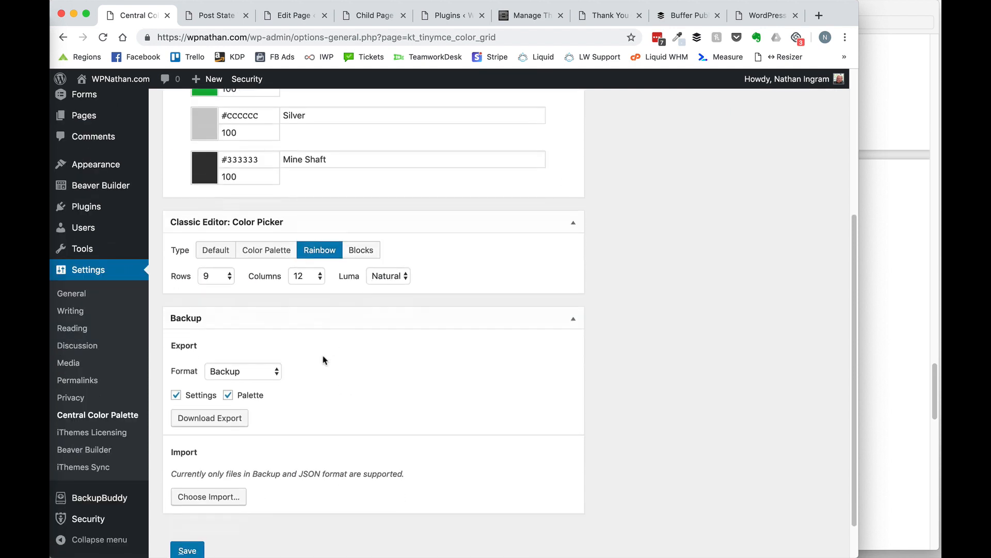
left_click(274, 252)
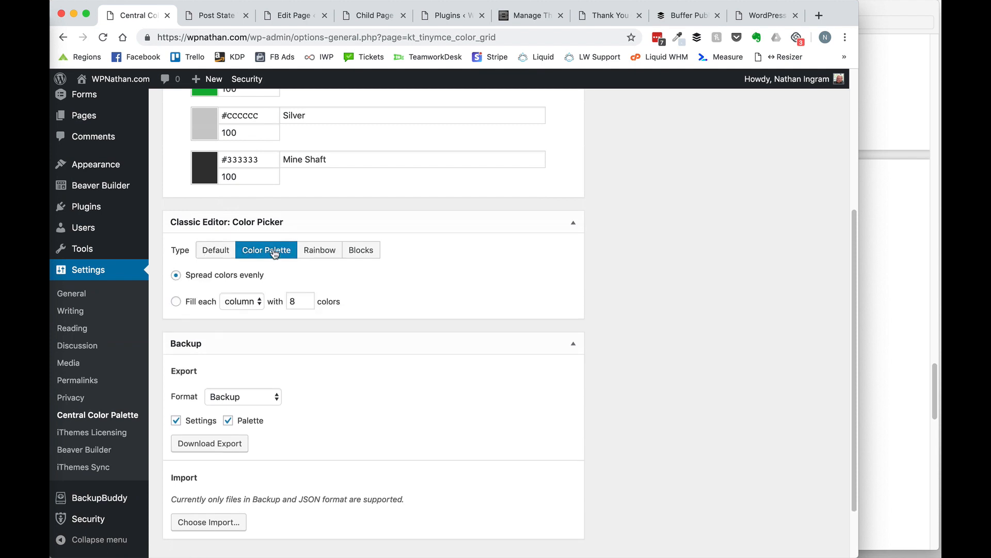
left_click(216, 250)
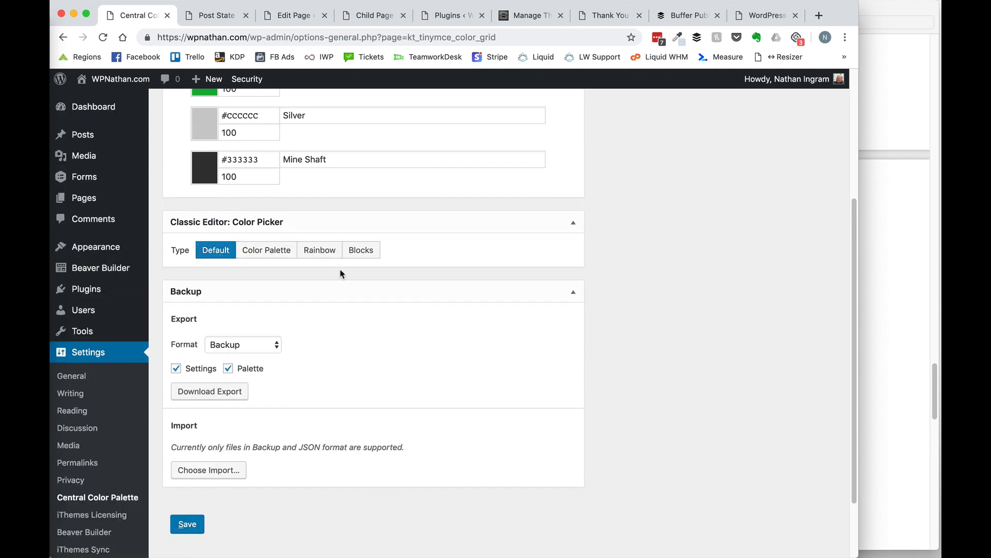
scroll(372, 232, "up", 2)
scroll(389, 206, "down", 3)
left_click(187, 506)
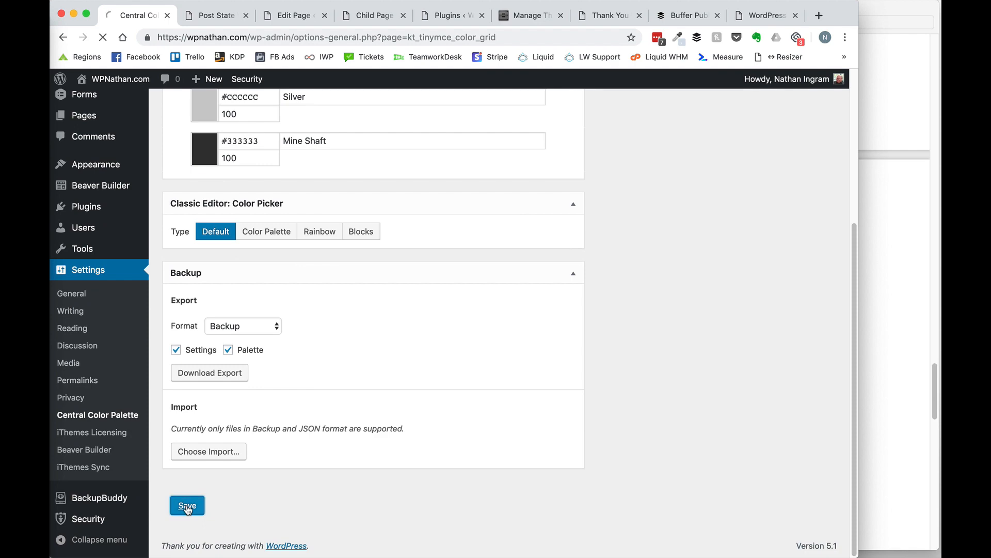
Reload the Child Page 3 edit screen and switch its content editor to Visual mode.
left_click(220, 17)
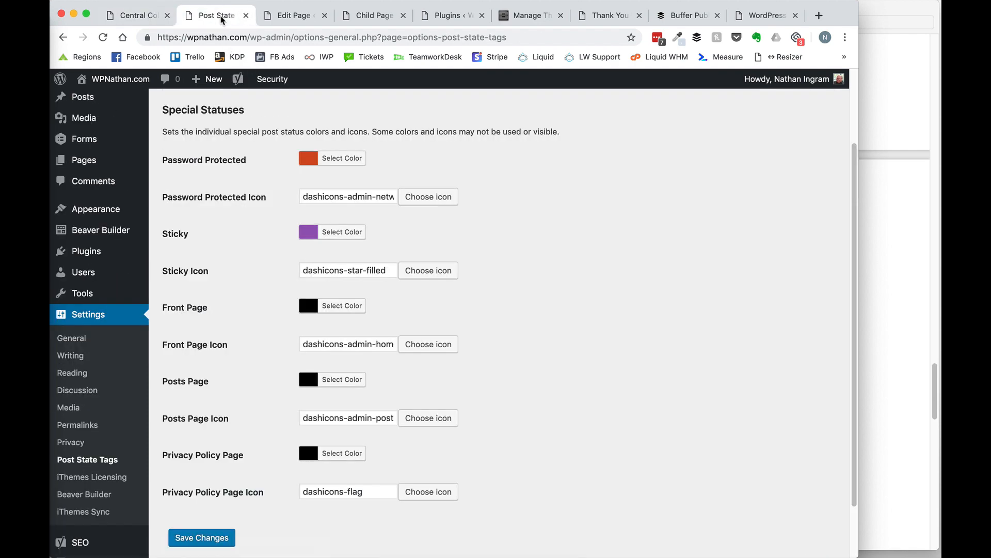
left_click(293, 15)
left_click(103, 38)
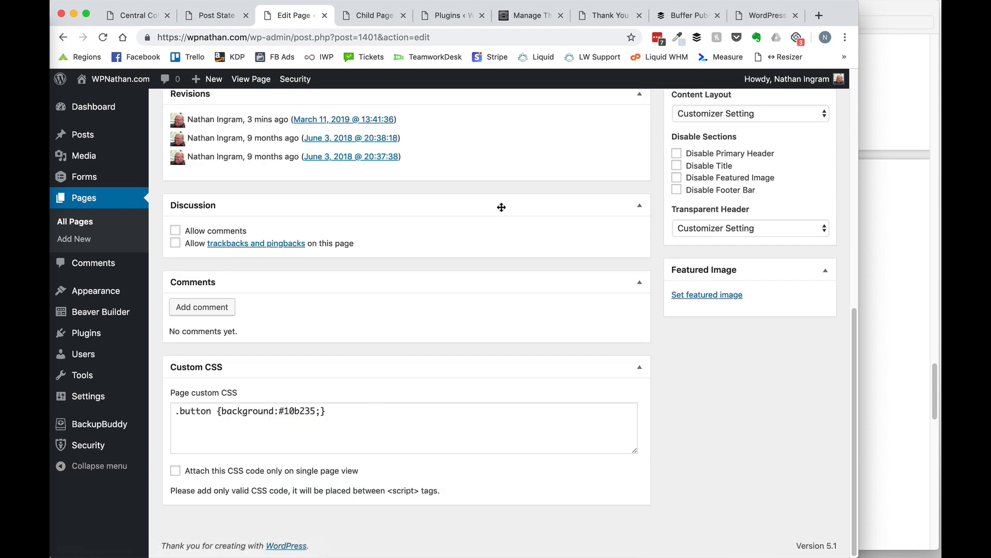
scroll(502, 207, "up", 10)
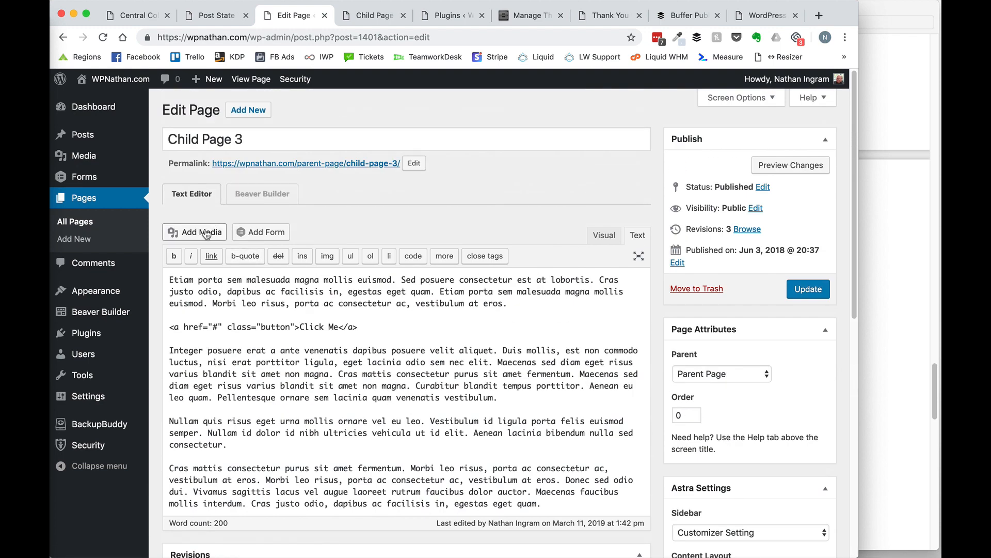
left_click(604, 237)
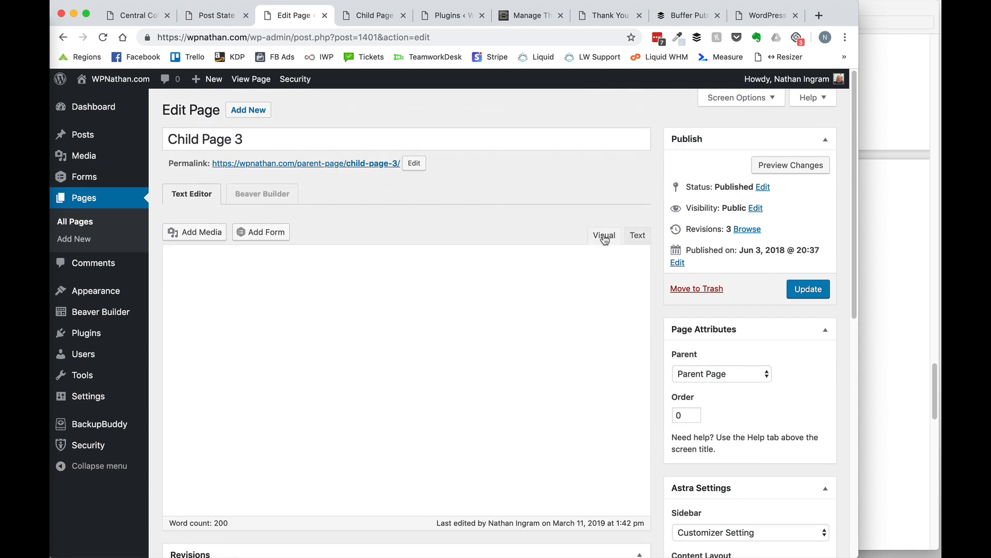
Check the editor's text color swatches for the palette colors, reloading the page and checking again.
left_click(229, 267)
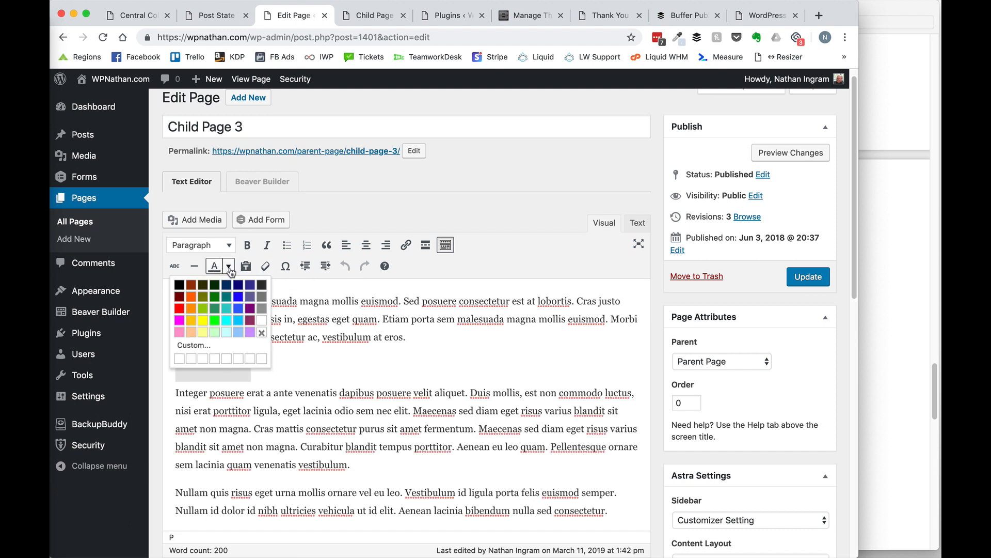
left_click(230, 267)
left_click(230, 267)
left_click(102, 39)
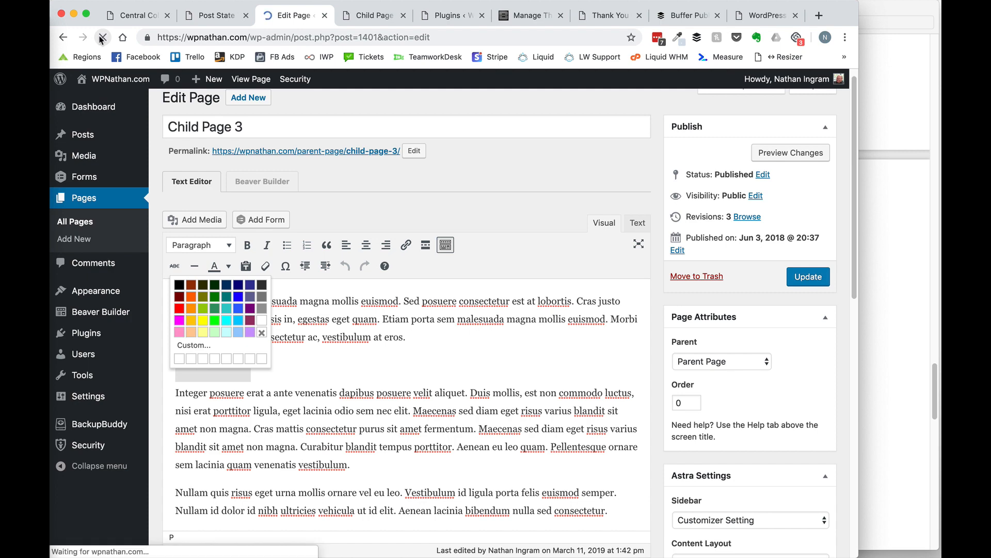
left_click(229, 258)
Set the Classic Editor color picker type to Color Palette with colors spread evenly and save the palette settings.
left_click(133, 16)
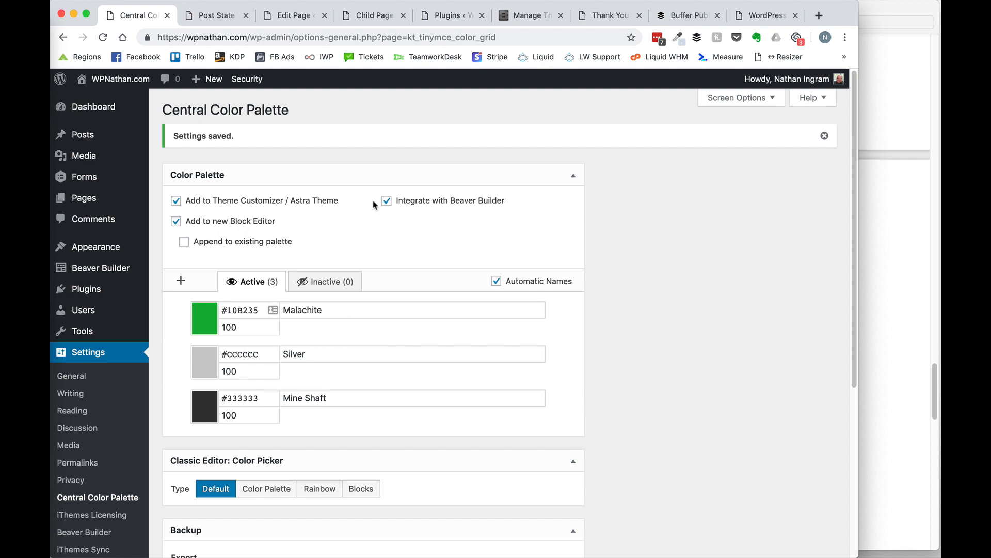
scroll(395, 230, "down", 1)
scroll(395, 230, "down", 5)
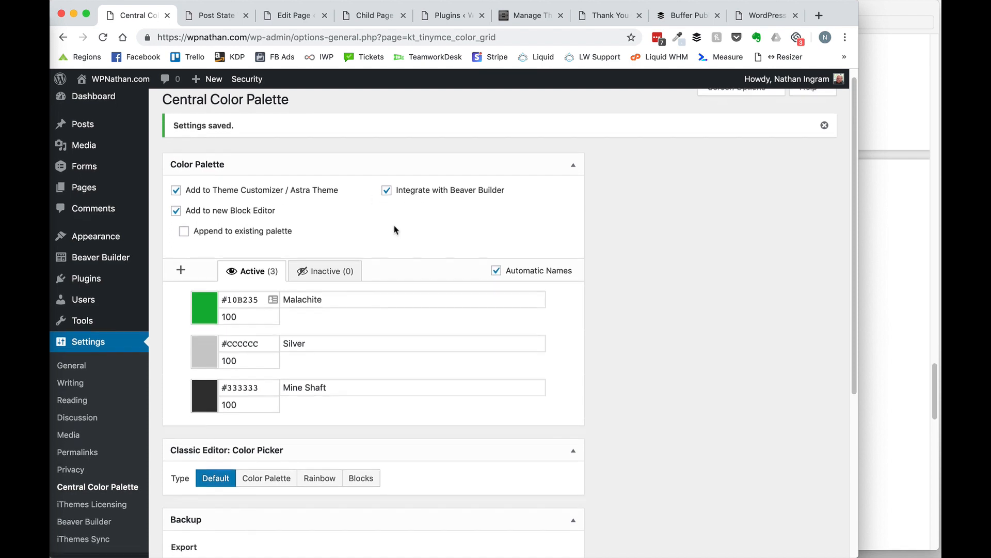
left_click(293, 384)
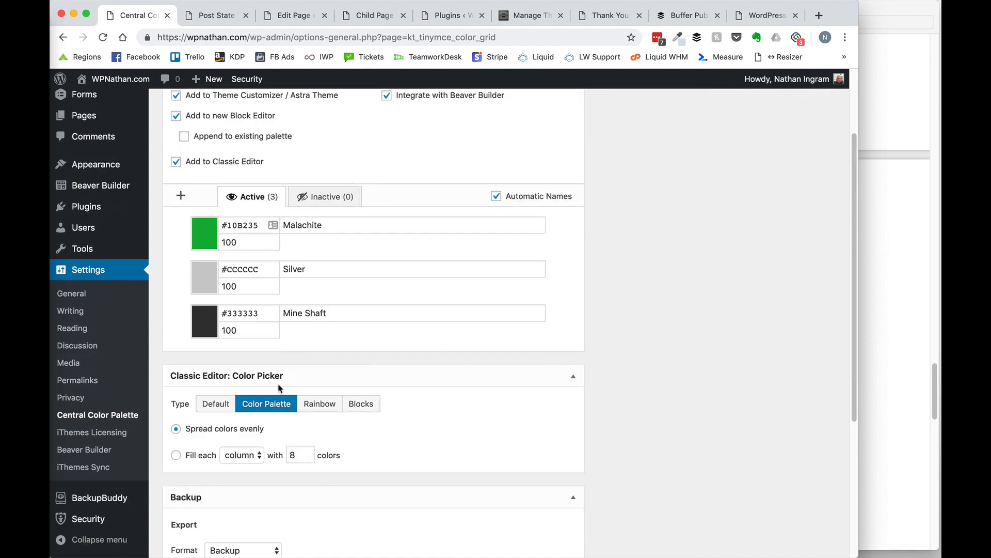
scroll(165, 487, "down", 10)
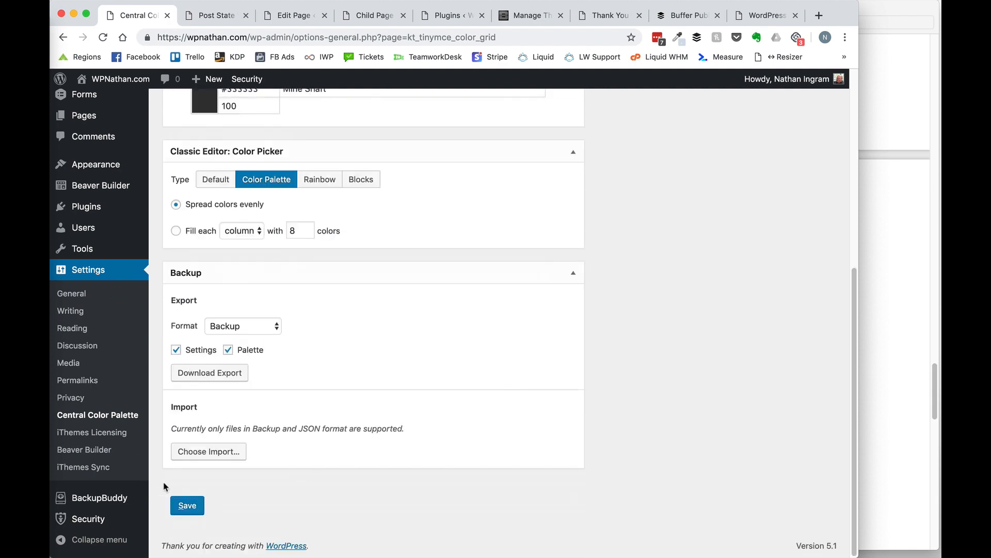
left_click(187, 505)
Reload the Child Page 3 edit screen and check the text color swatches in the visual editor.
left_click(216, 15)
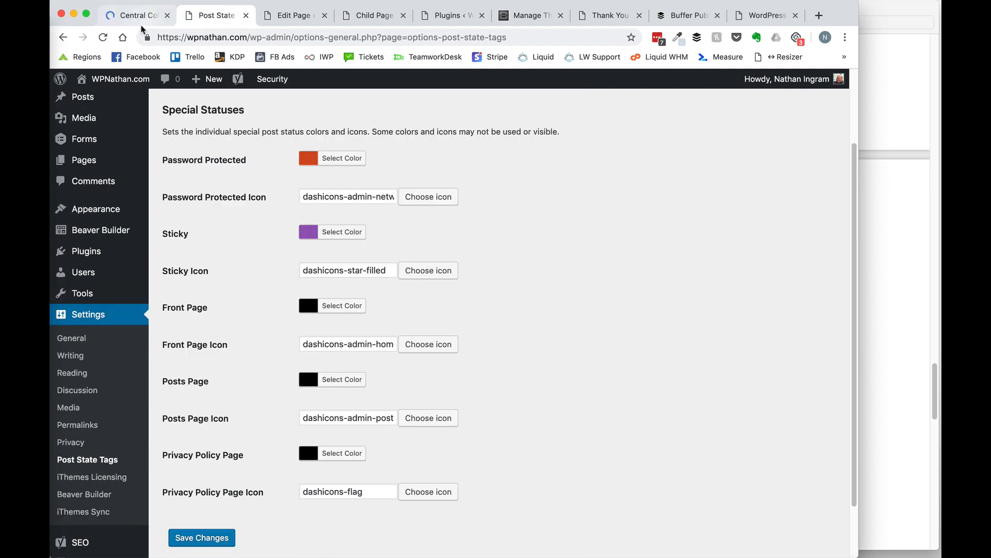
left_click(292, 15)
left_click(104, 38)
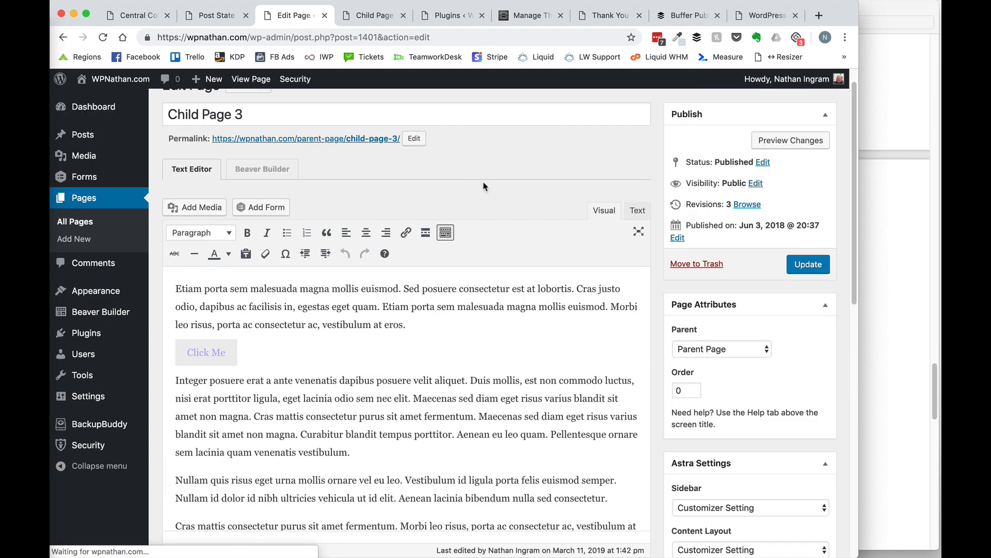
left_click(229, 255)
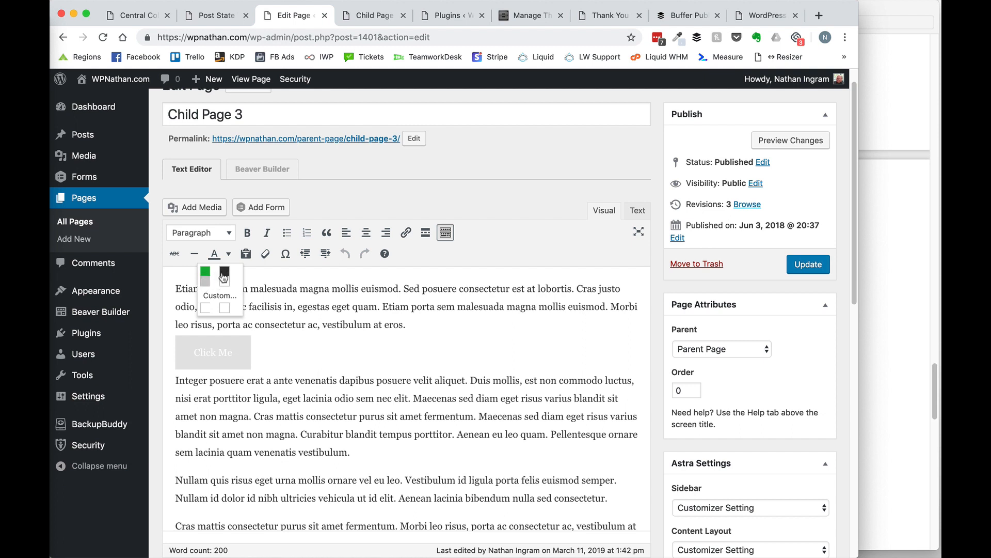
left_click(508, 203)
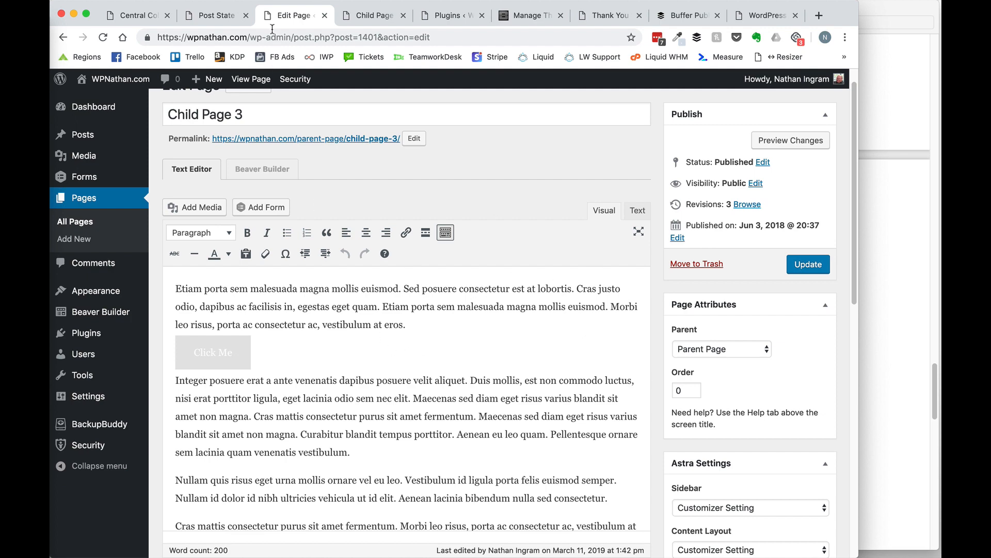
Open Child Page 3 in Beaver Builder, checking the palette's Beaver Builder integration setting, and look at its text module's editor without changing it.
left_click(354, 19)
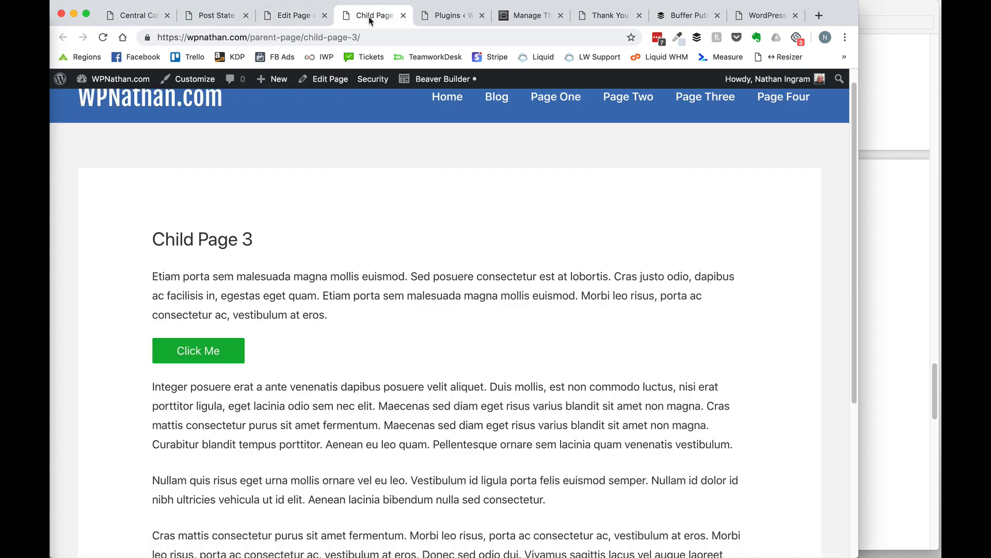
left_click(421, 84)
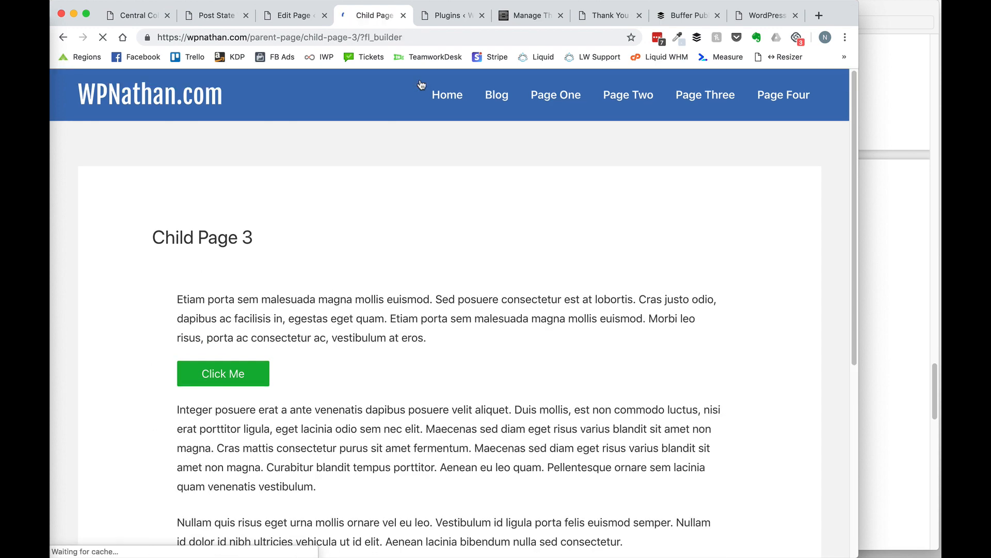
left_click(137, 16)
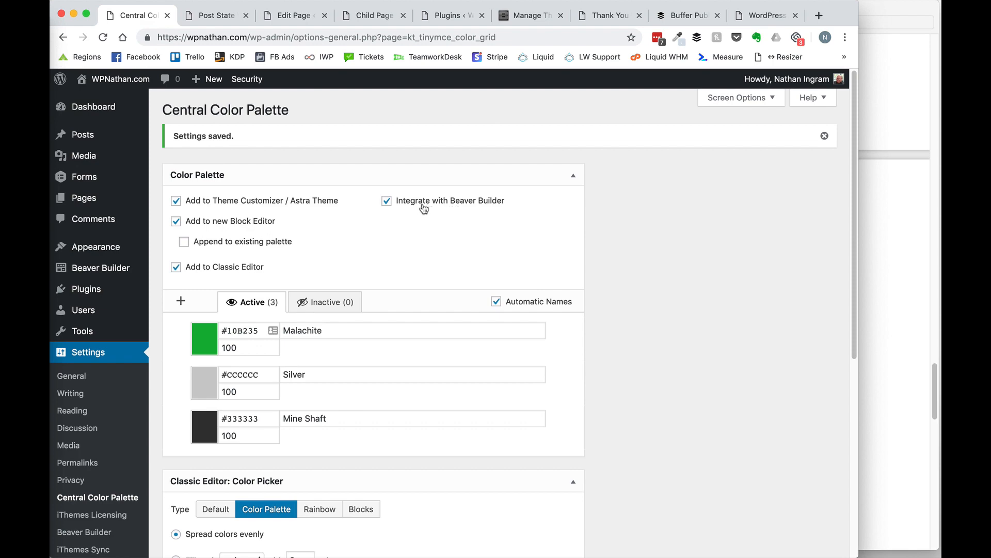
left_click(368, 18)
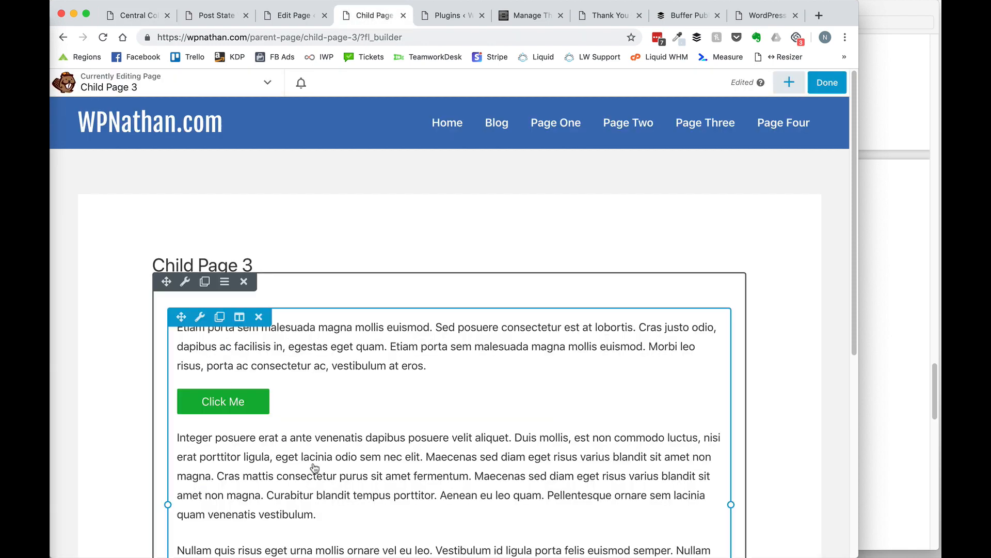
left_click(359, 429)
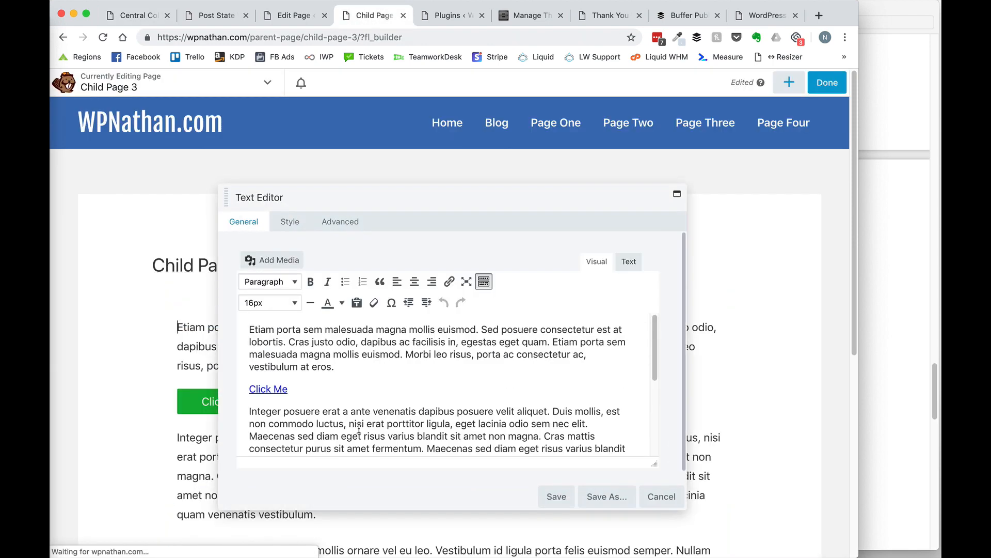
left_click(661, 496)
Add a Heading module above the page's text and view the preset colors in its color picker.
left_click(790, 84)
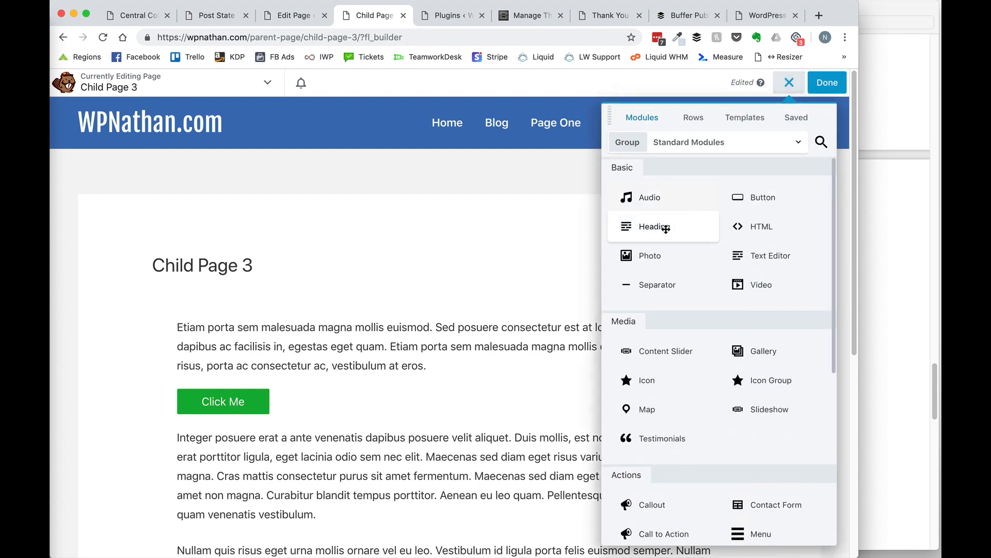
left_click_drag(655, 227, 340, 366)
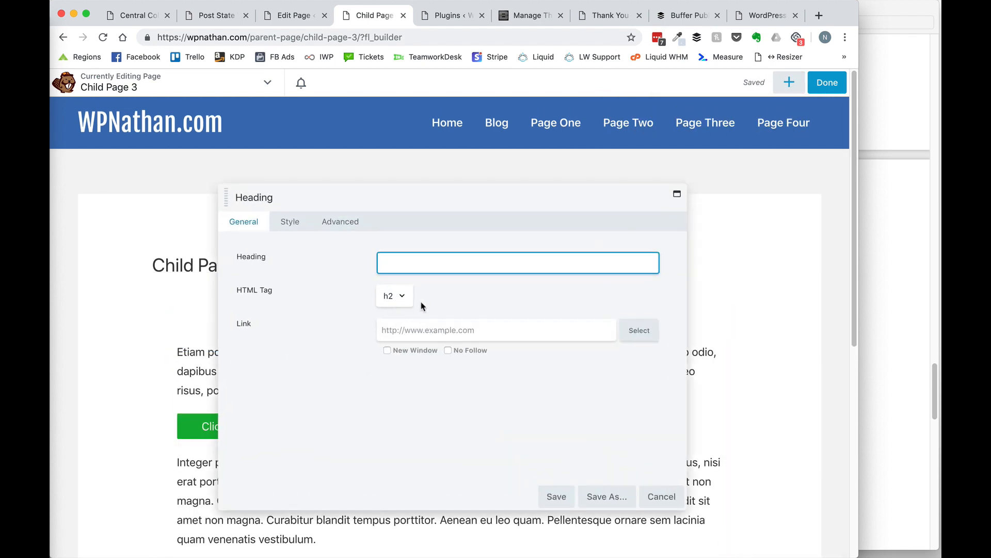
left_click(289, 221)
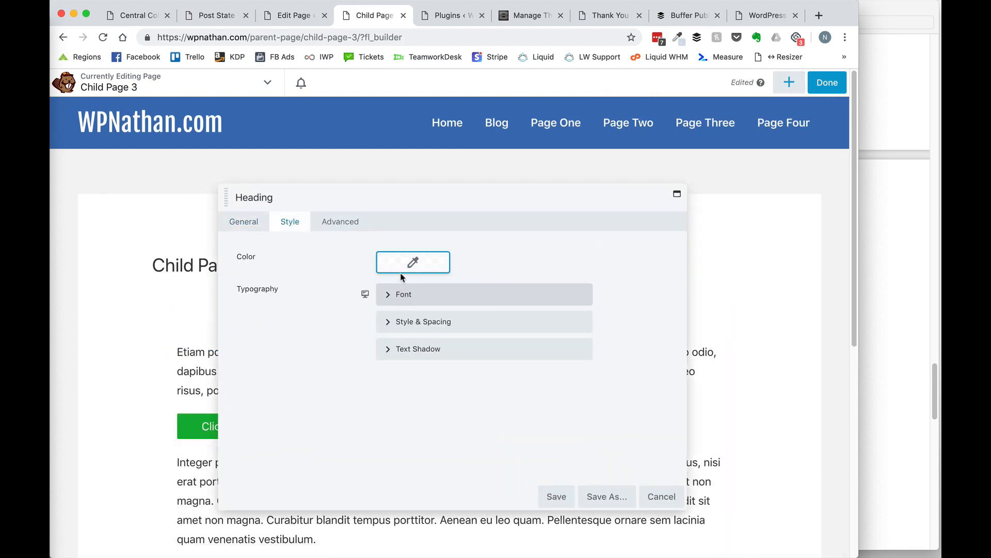
left_click(413, 261)
left_click(450, 450)
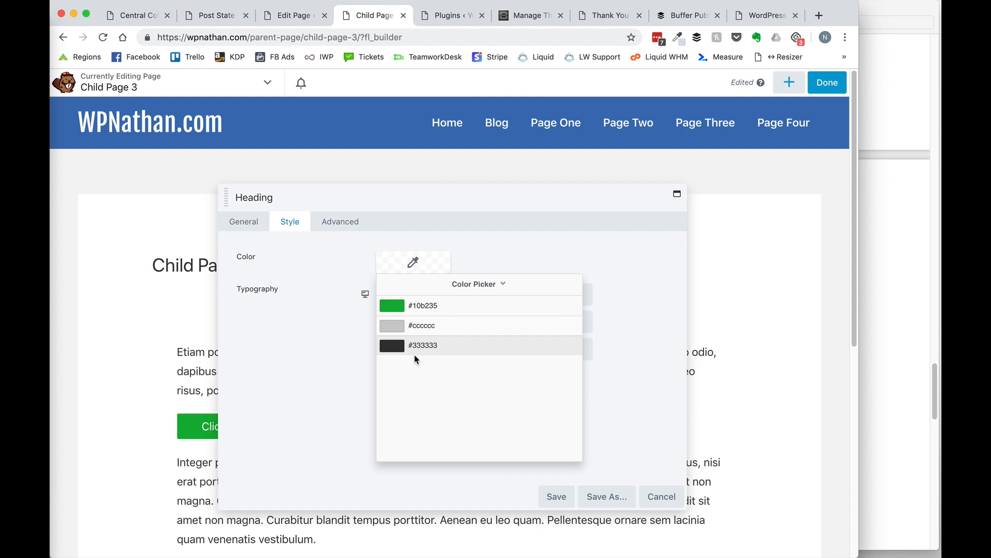
Switch to the March 2019 Plugin Roundup PDF and review the Post/Page Specific Custom CSS section.
left_click(130, 16)
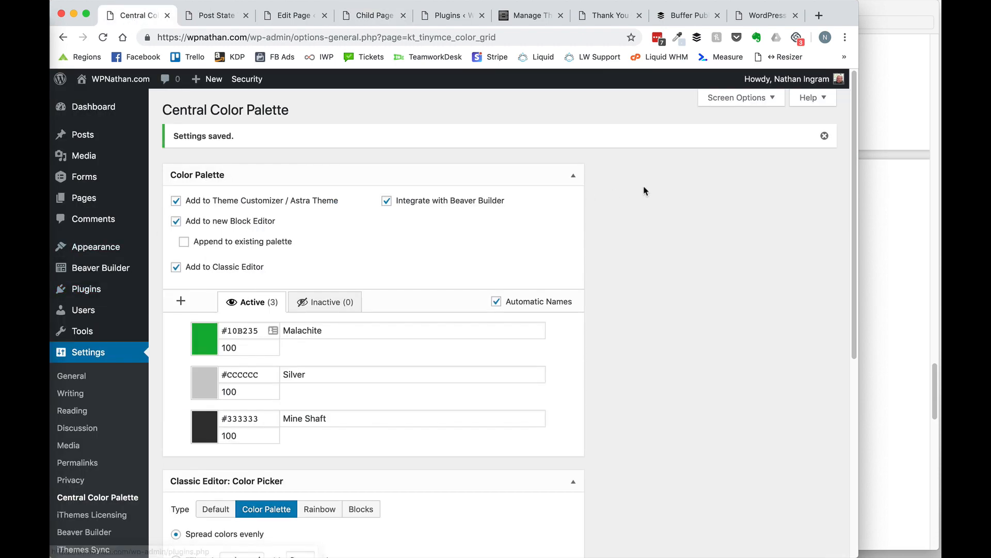
left_click(865, 69)
scroll(519, 328, "up", 2)
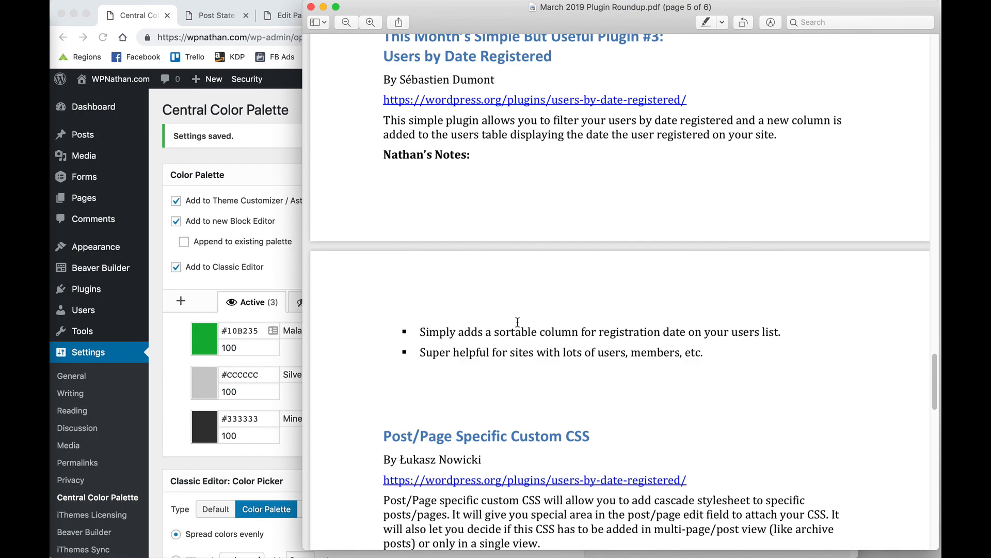
scroll(516, 327, "down", 6)
left_click_drag(391, 152, 583, 156)
scroll(629, 281, "down", 2)
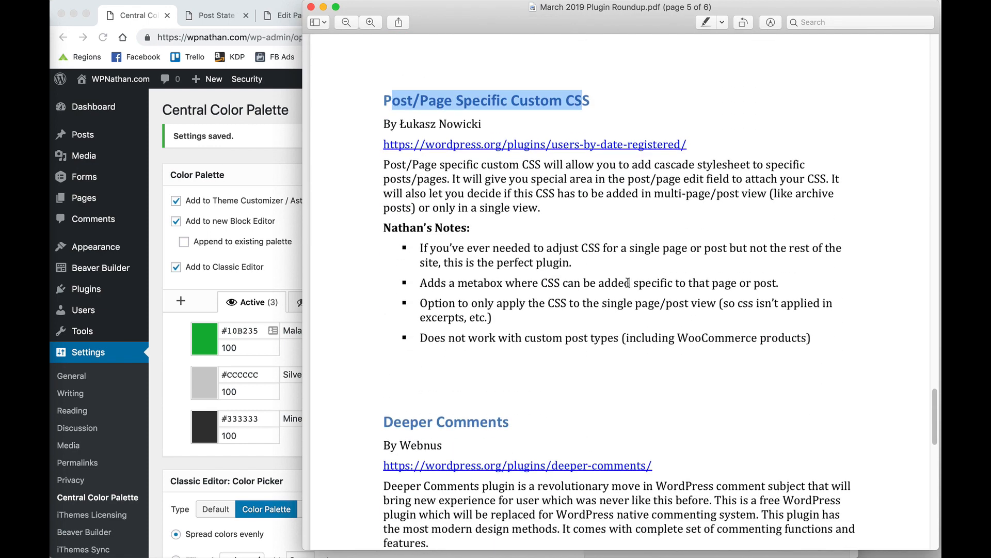
In the WordPress installed plugins list, bulk deactivate Central Color Palette and Post/Page specific custom CSS.
left_click(278, 160)
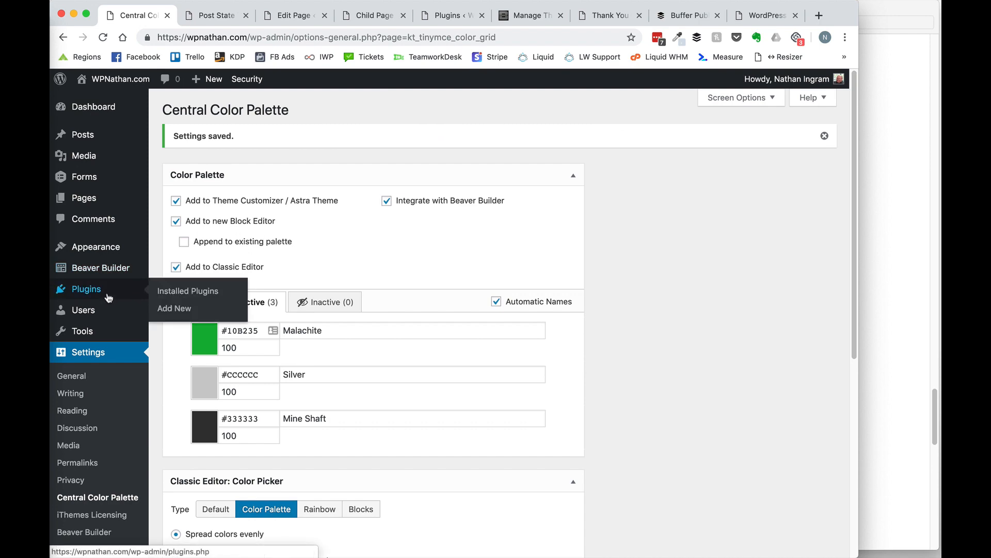
left_click(135, 290)
scroll(194, 330, "down", 2)
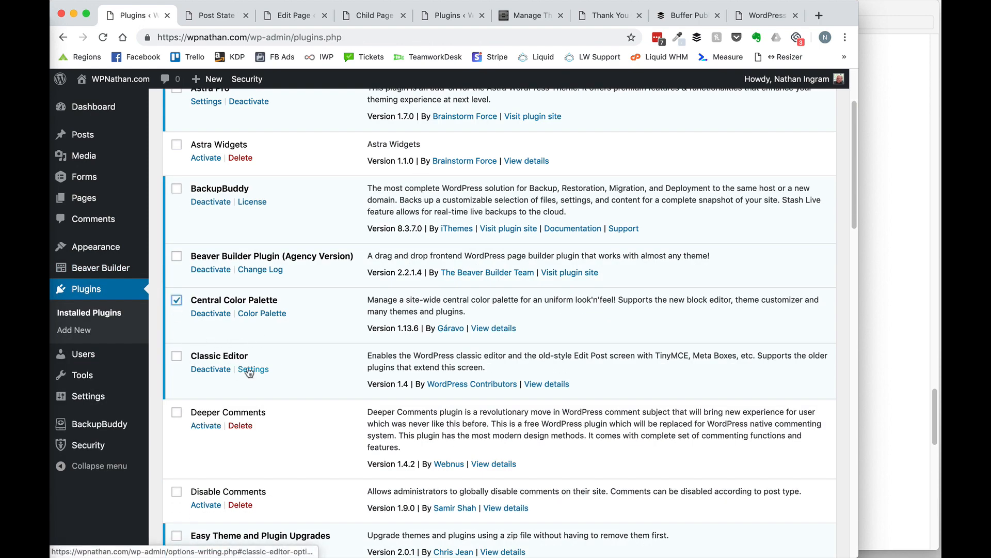
scroll(243, 370, "up", 1)
scroll(248, 370, "down", 5)
scroll(248, 371, "down", 15)
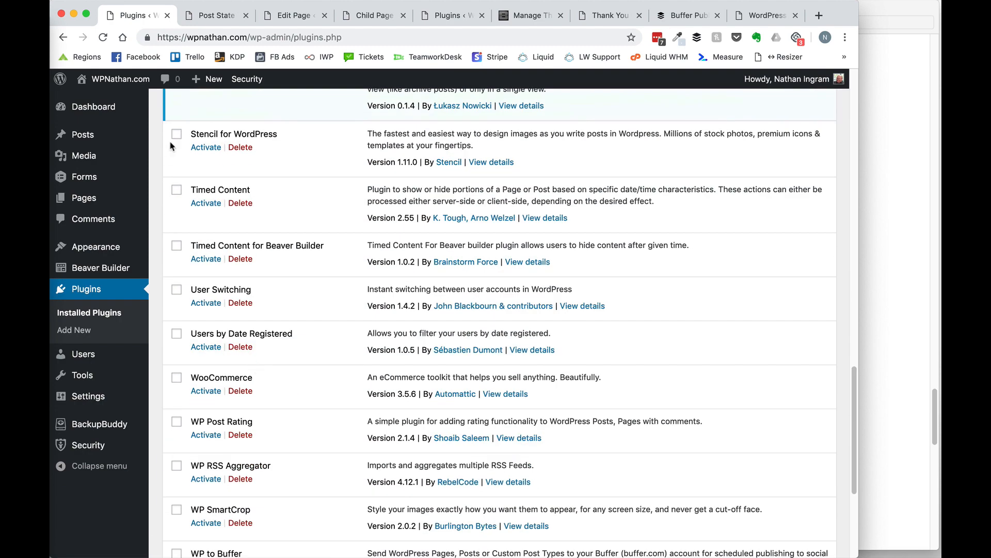
scroll(202, 176, "up", 2)
left_click(177, 181)
scroll(181, 186, "down", 7)
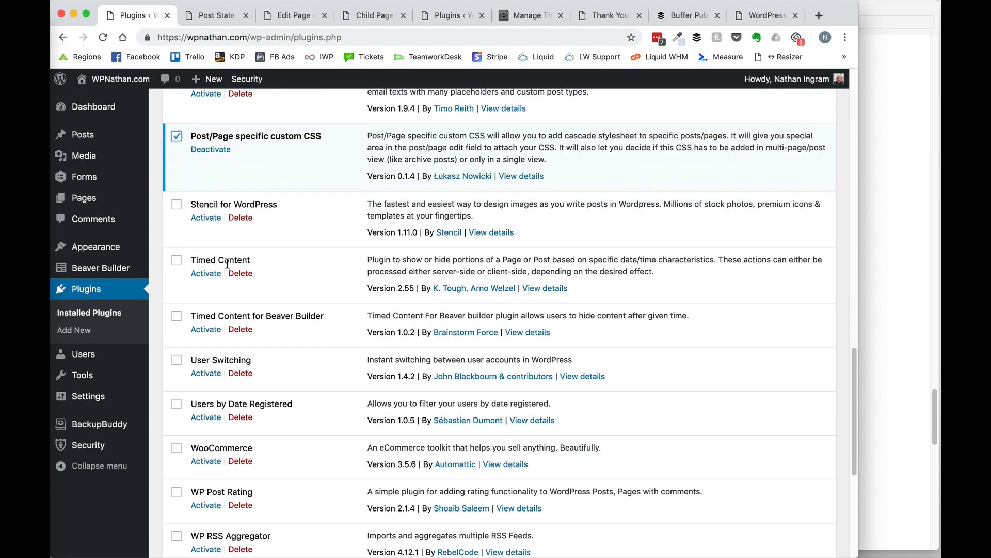
left_click(206, 493)
left_click(235, 511)
left_click(250, 492)
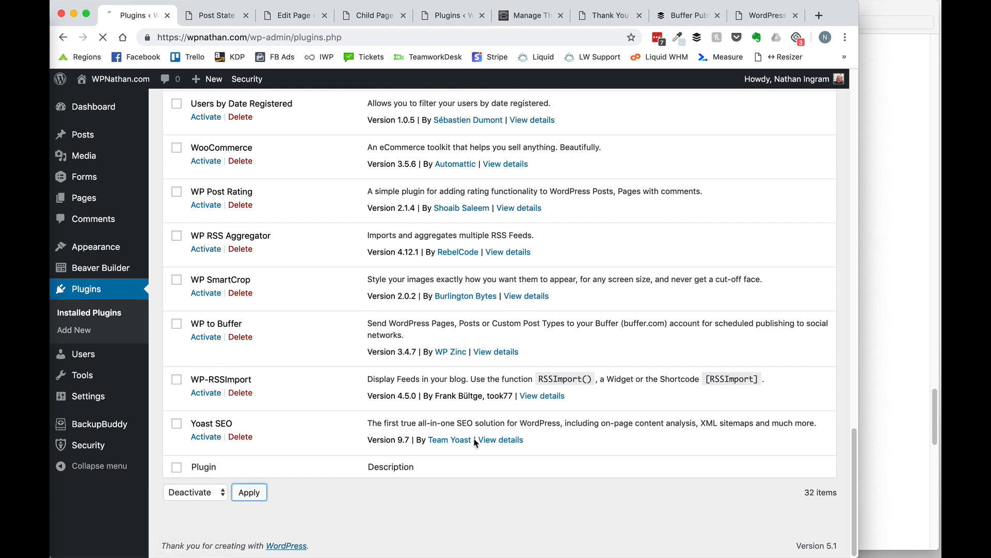
Return to the Plugin Roundup PDF and read the Deeper Comments section, highlighting its heading.
left_click(932, 268)
scroll(547, 322, "down", 5)
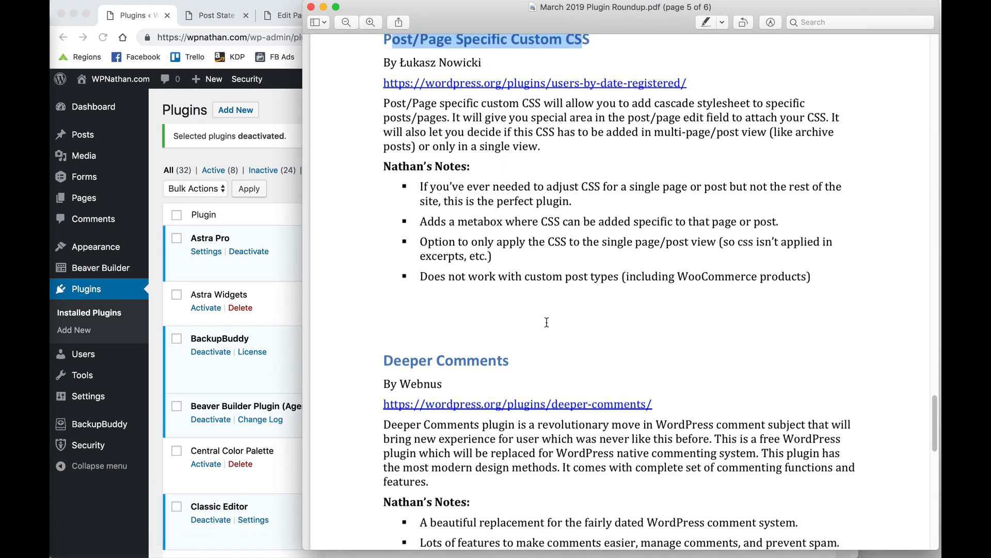
scroll(547, 323, "down", 1)
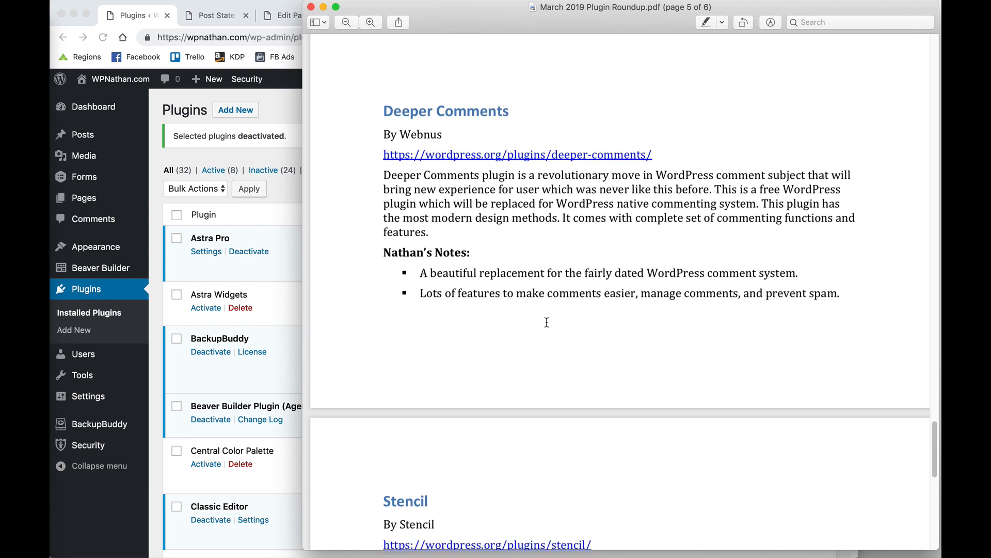
left_click_drag(394, 111, 511, 118)
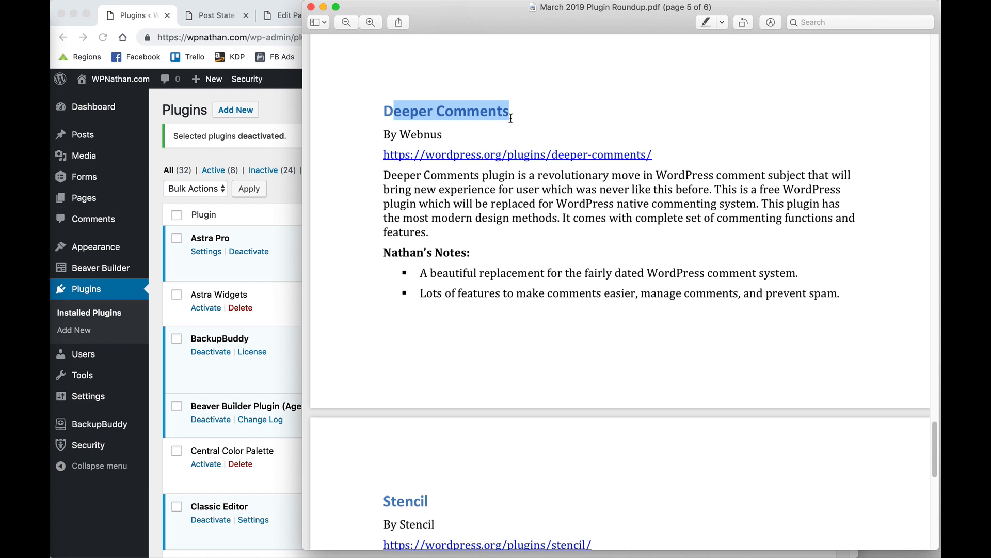
Back in the browser, leave the Beaver Builder view of Child Page 3 and browse the posts on the site's Blog page.
left_click(275, 108)
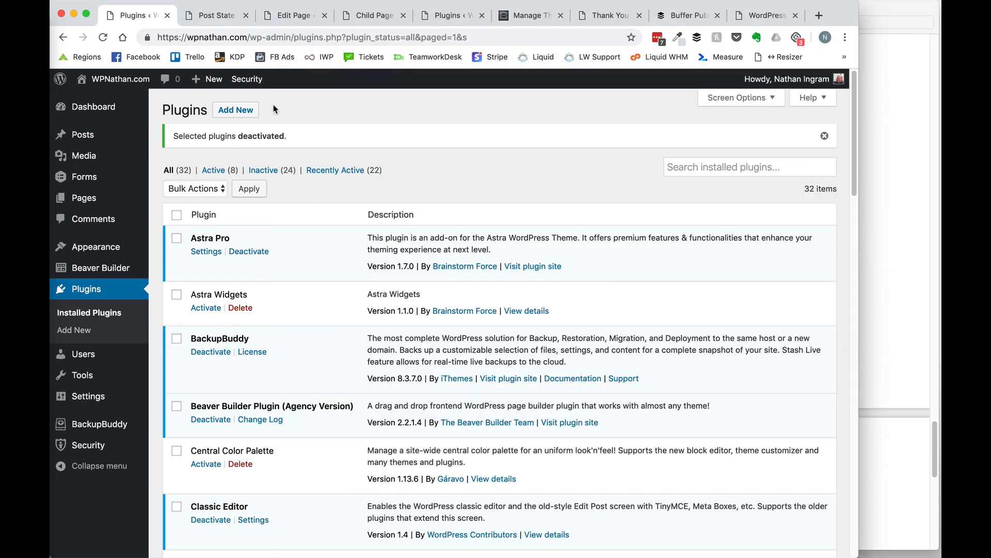
left_click(382, 16)
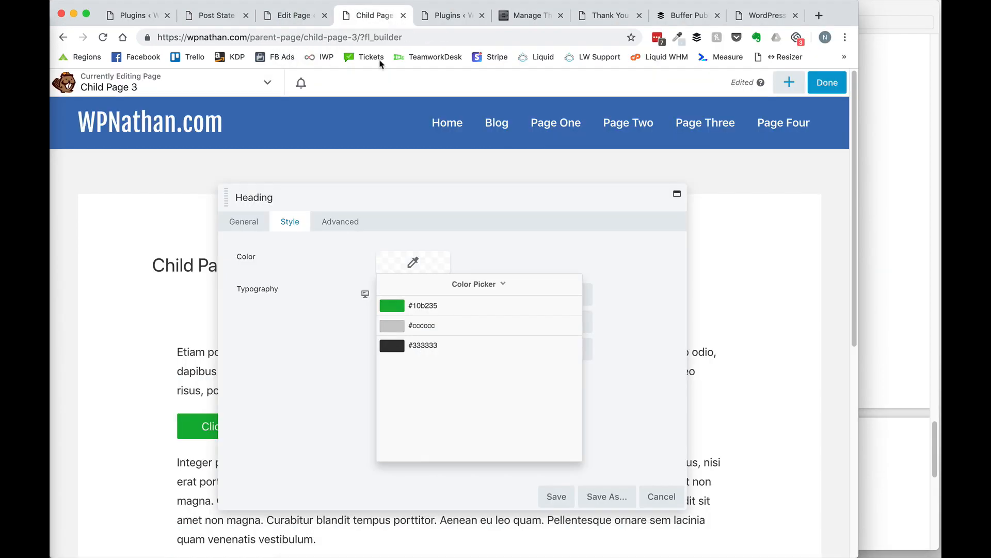
left_click(64, 38)
left_click(589, 192)
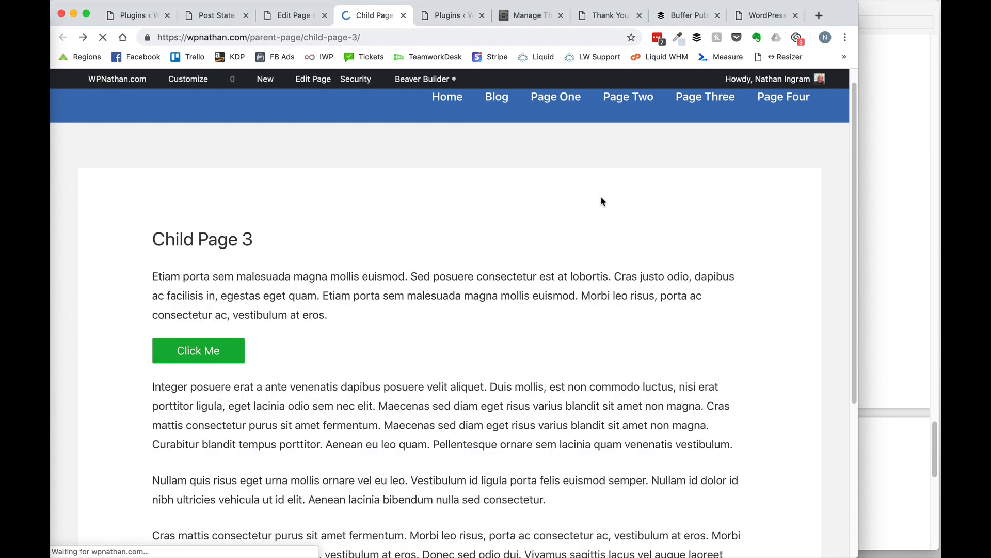
left_click(494, 101)
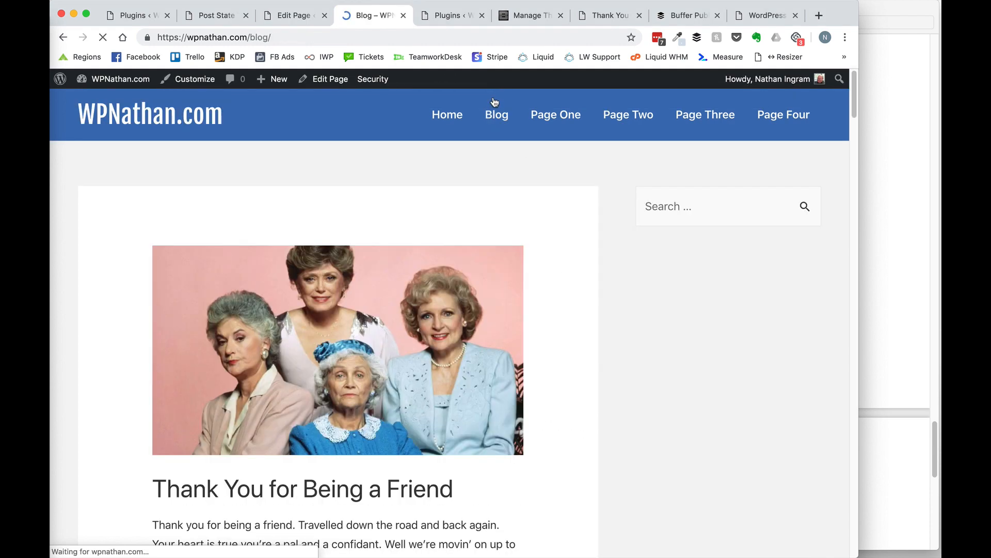
scroll(480, 279, "down", 15)
scroll(480, 281, "up", 5)
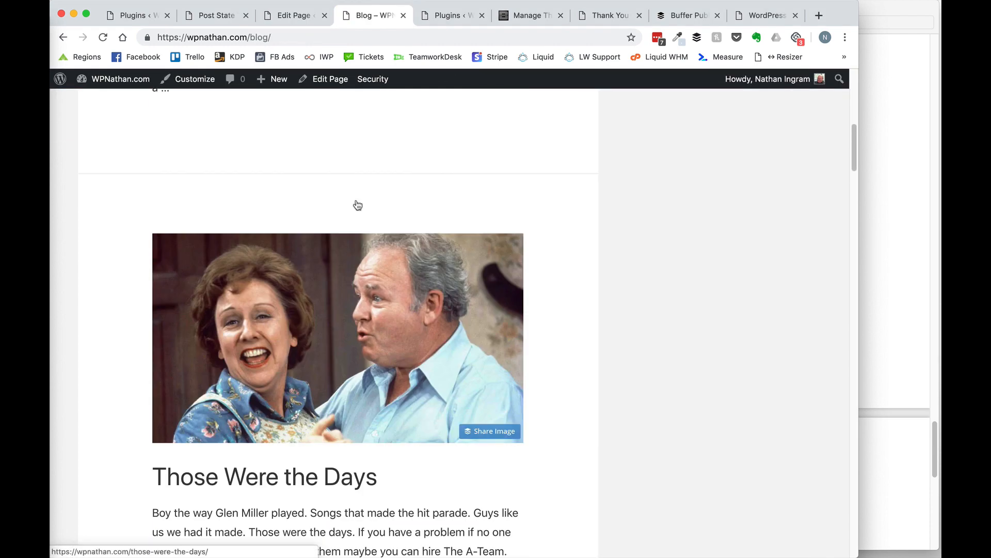
Open the list of all posts in the WordPress admin.
left_click(132, 15)
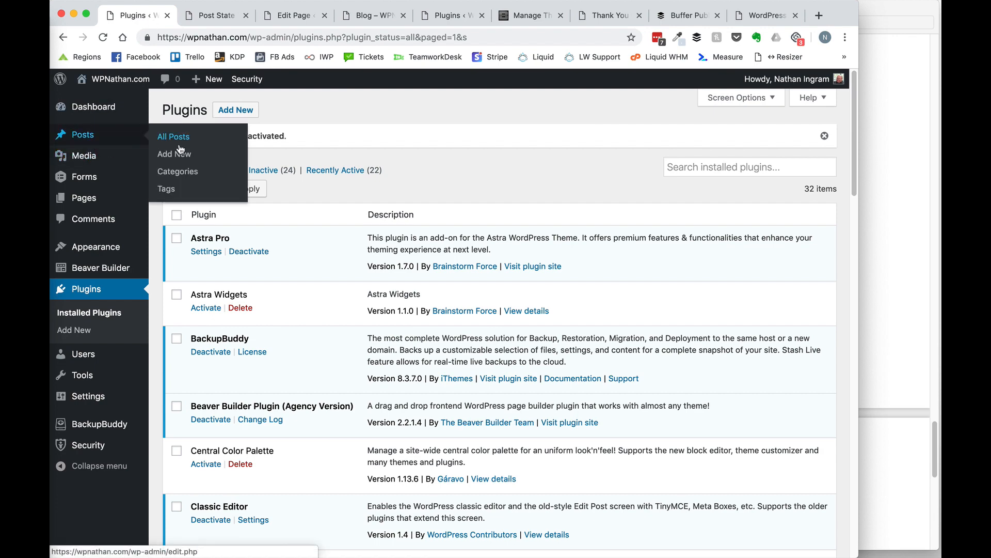
left_click(93, 136)
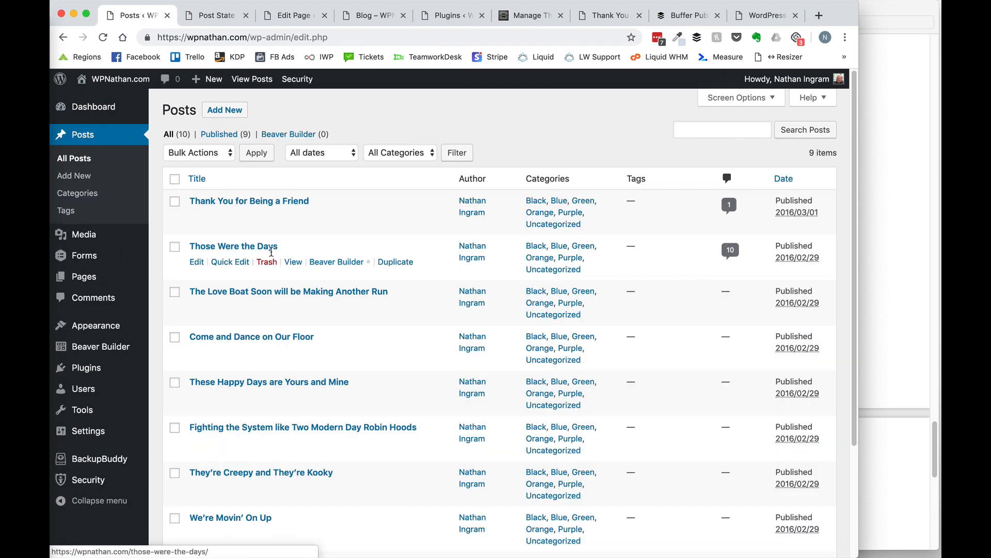
Close the browser tabs for the second Plugins page, Manage Themes, the Thank You post, Buffer and WordPress.
left_click(511, 15)
left_click(472, 17)
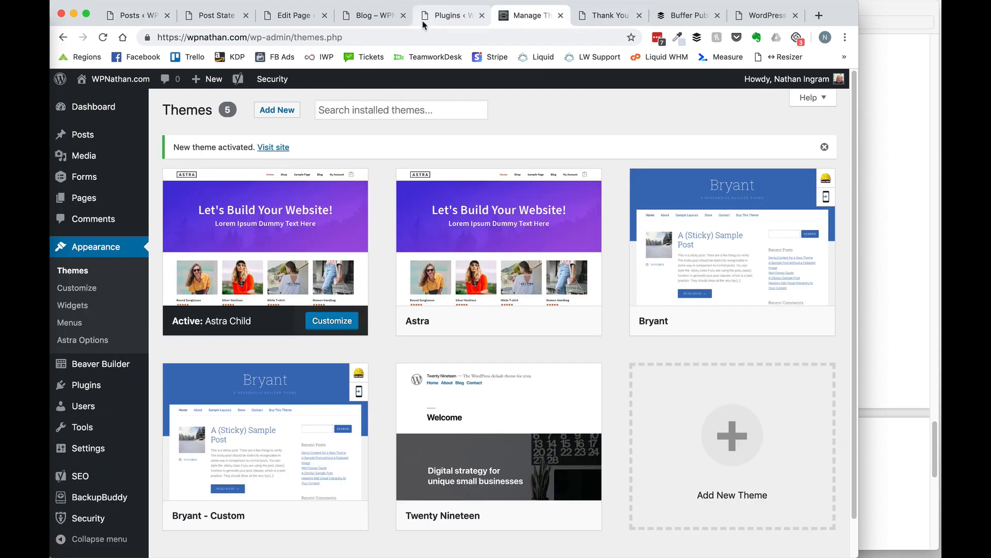
left_click(481, 17)
left_click(481, 17)
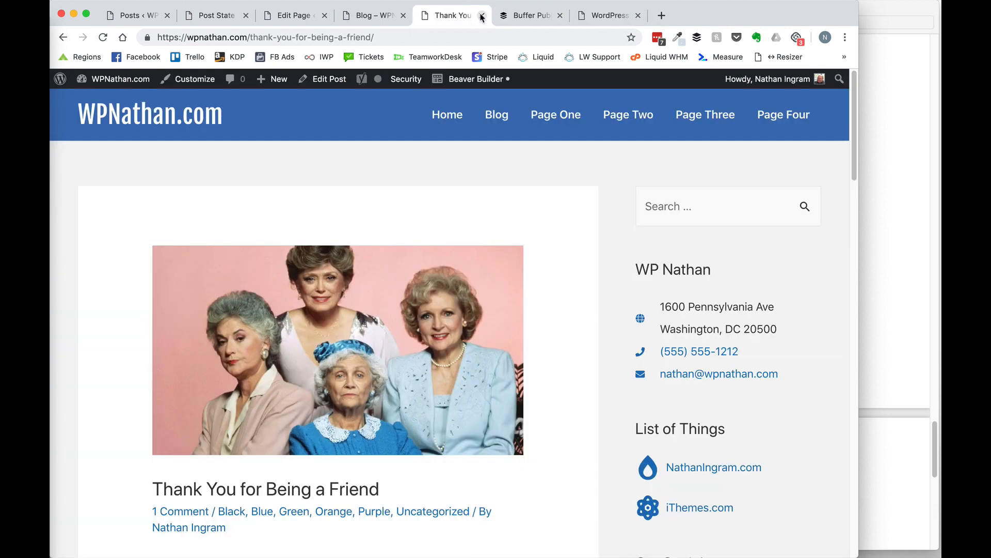
left_click(481, 17)
left_click(482, 17)
left_click(482, 17)
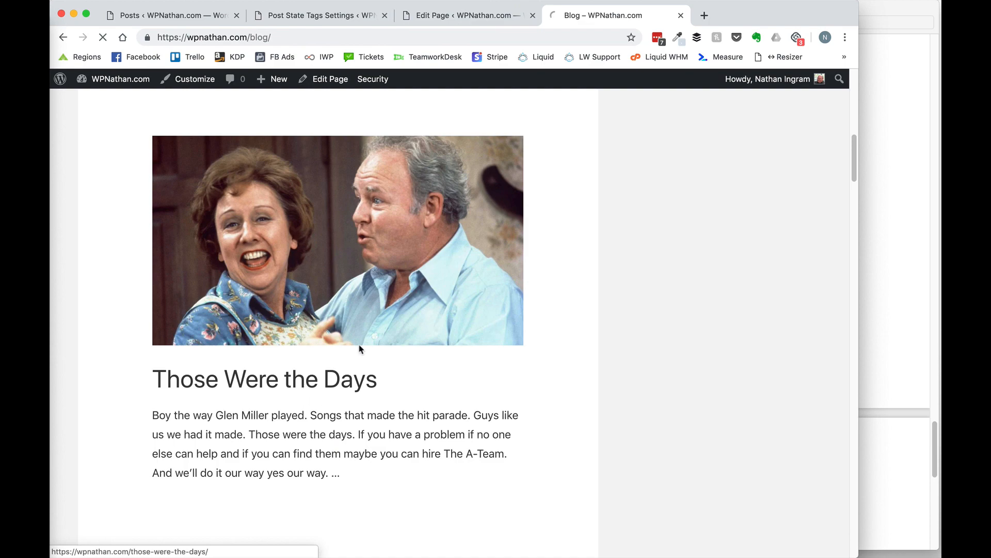
Open the post Those Were the Days from the Blog page and look through its default comment section.
scroll(370, 326, "down", 20)
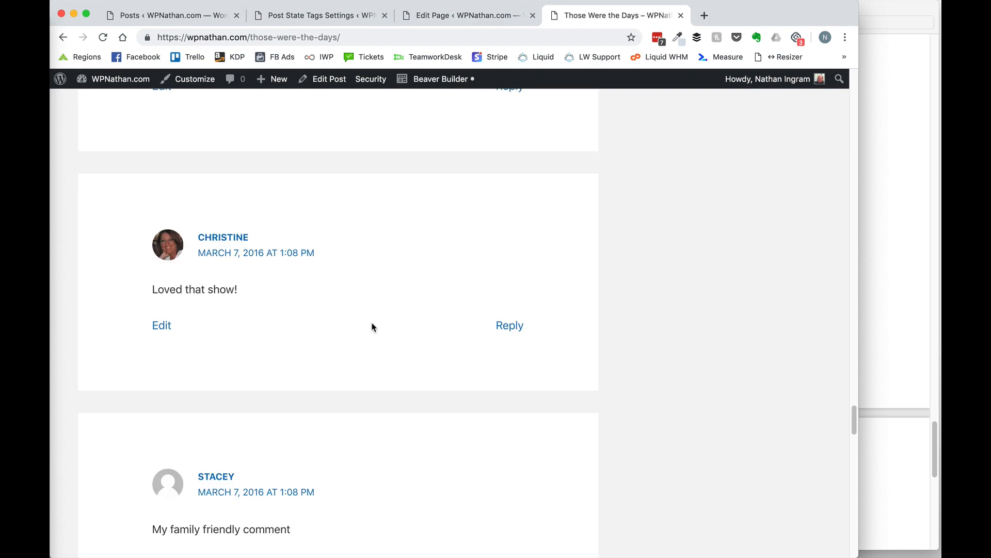
scroll(372, 327, "down", 15)
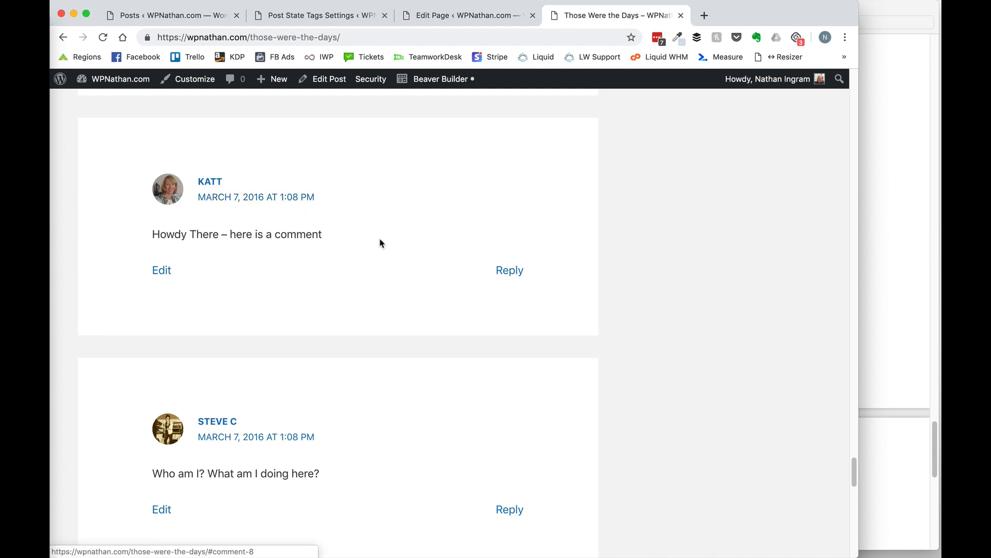
scroll(398, 310, "down", 2)
scroll(408, 362, "down", 8)
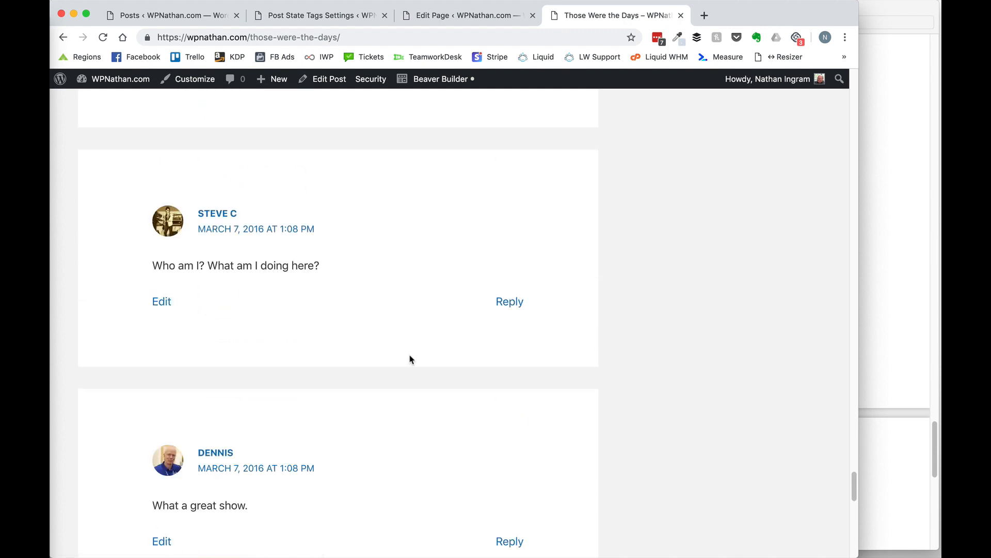
scroll(397, 344, "down", 8)
scroll(395, 350, "up", 3)
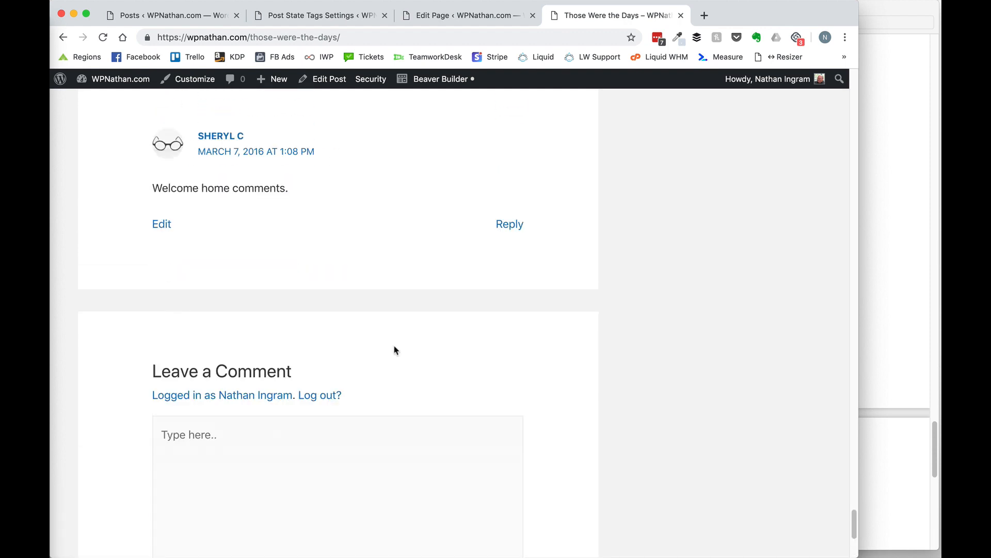
scroll(475, 353, "up", 20)
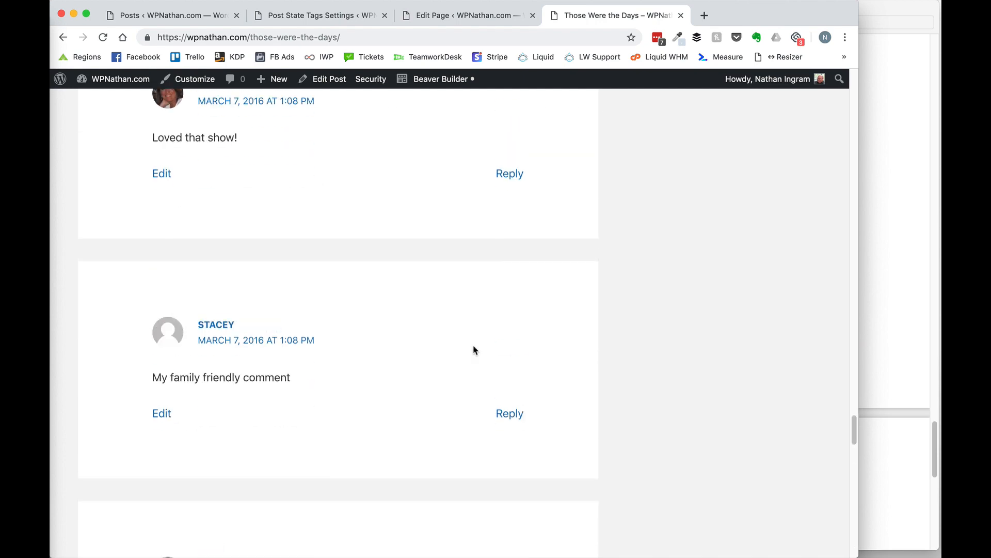
scroll(473, 348, "up", 13)
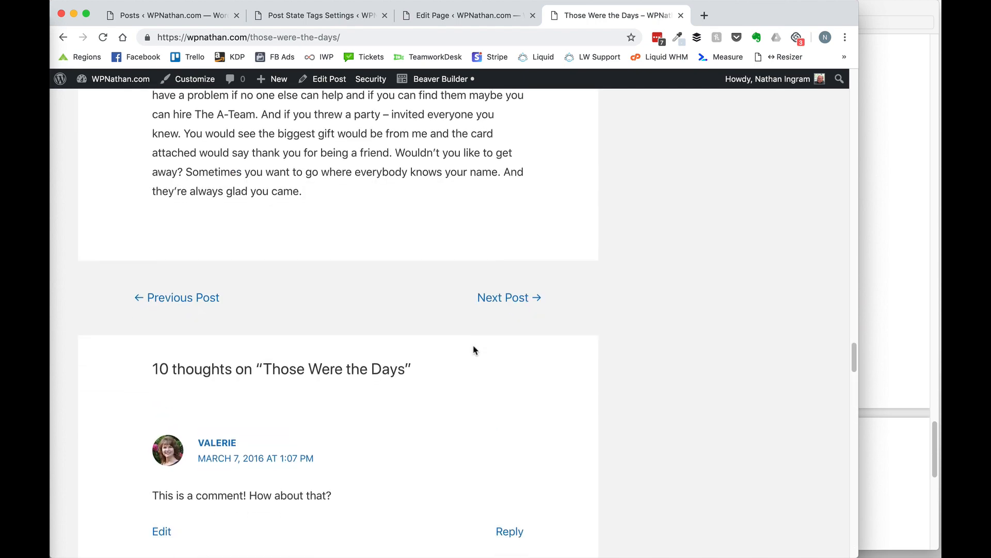
scroll(439, 356, "down", 5)
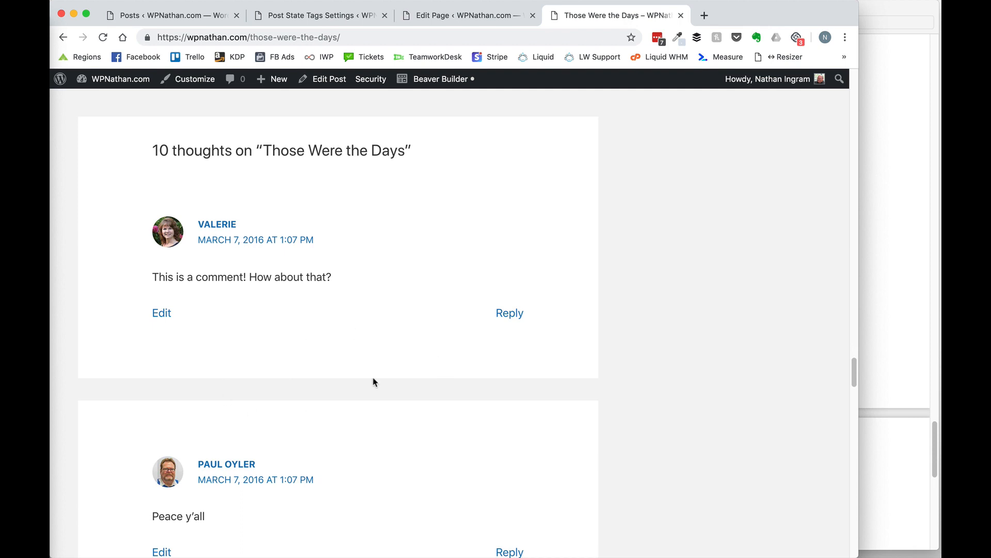
scroll(342, 380, "down", 20)
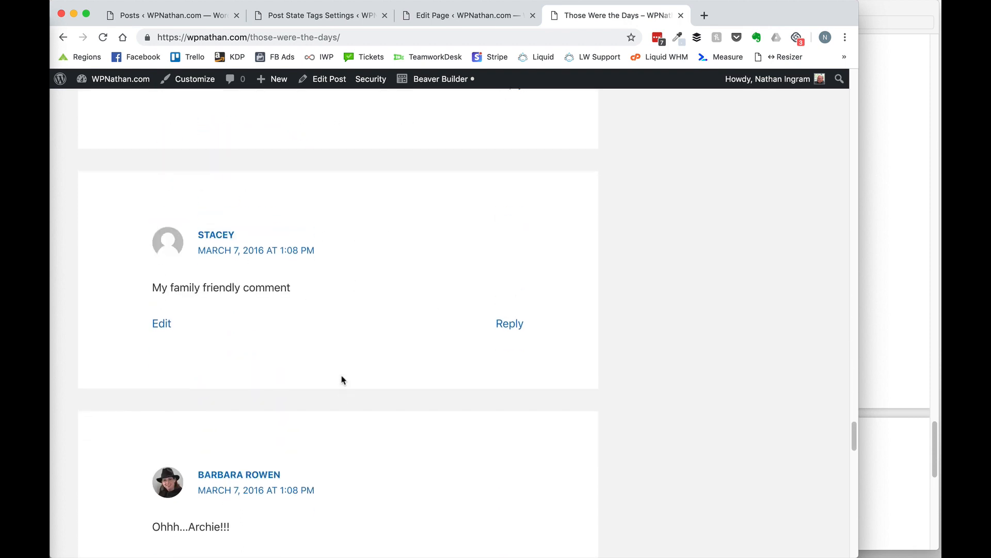
scroll(342, 380, "down", 1)
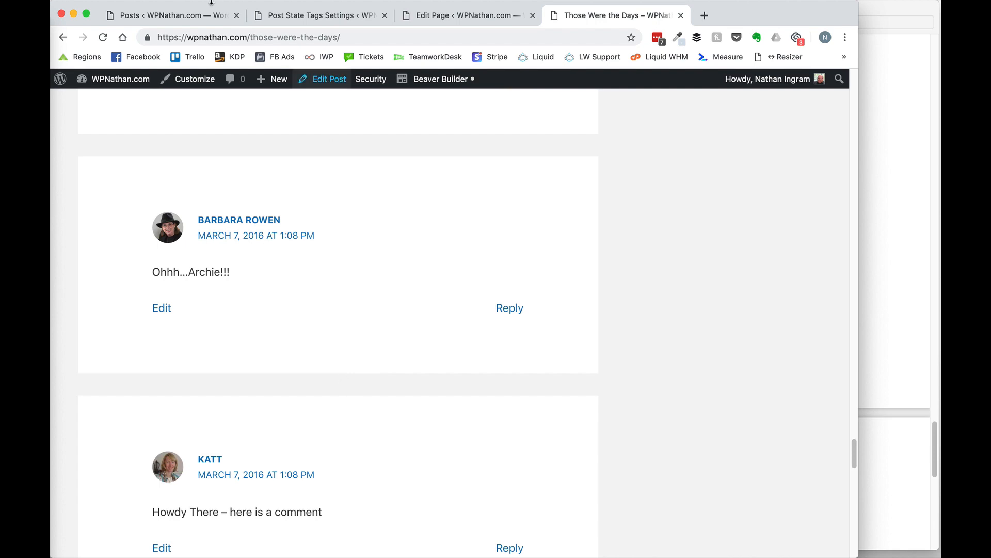
Open the installed plugins list in the WordPress admin and activate Deeper Comments.
left_click(174, 16)
mouse_move(88, 368)
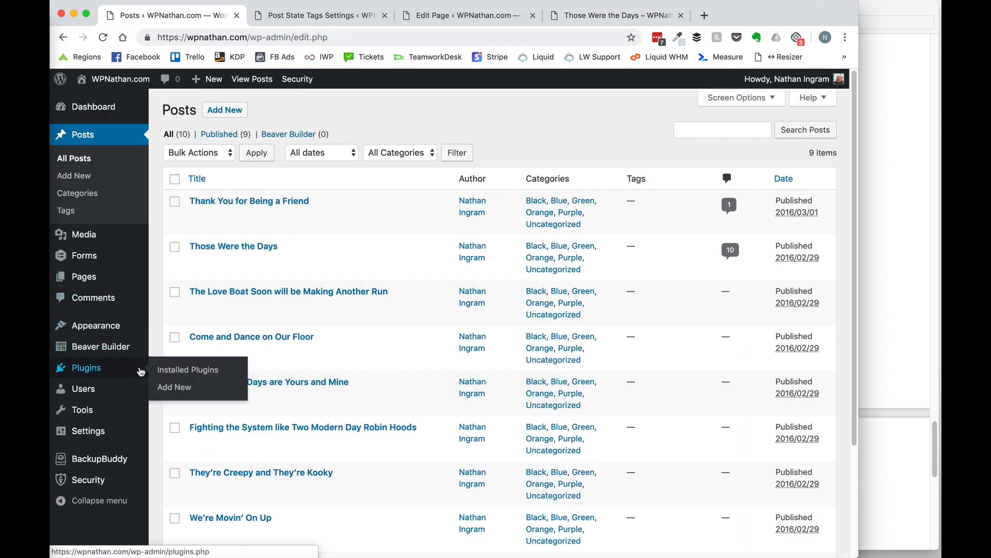
left_click(165, 367)
scroll(169, 349, "down", 1)
scroll(170, 349, "down", 3)
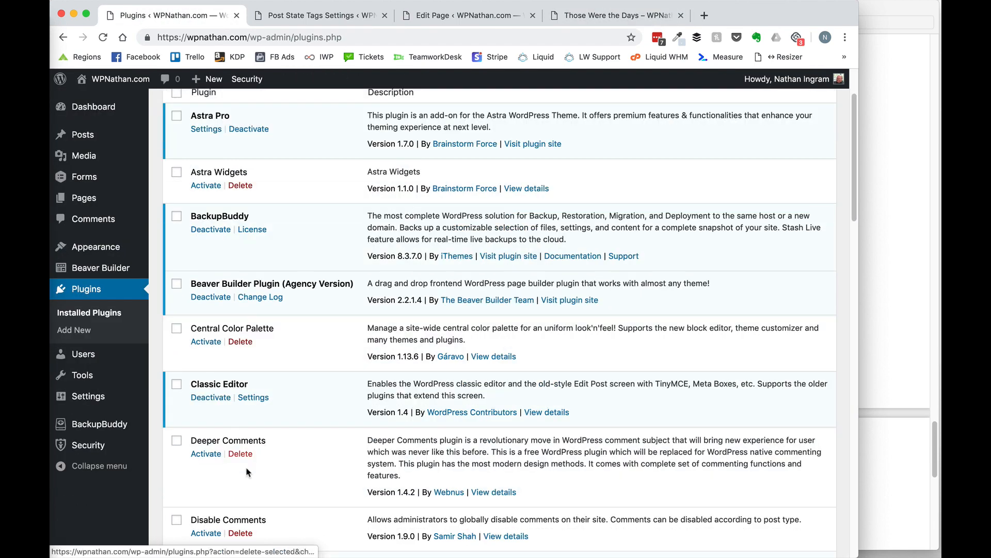
left_click(205, 453)
Close the Edit Page tab, reload the Those Were the Days post and examine its Deeper Comments section.
left_click(532, 16)
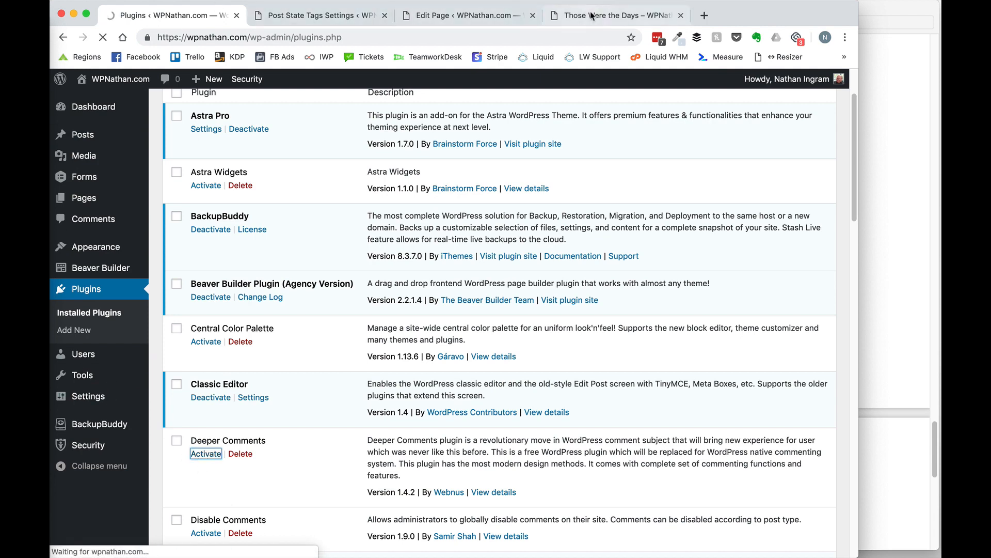
left_click(467, 16)
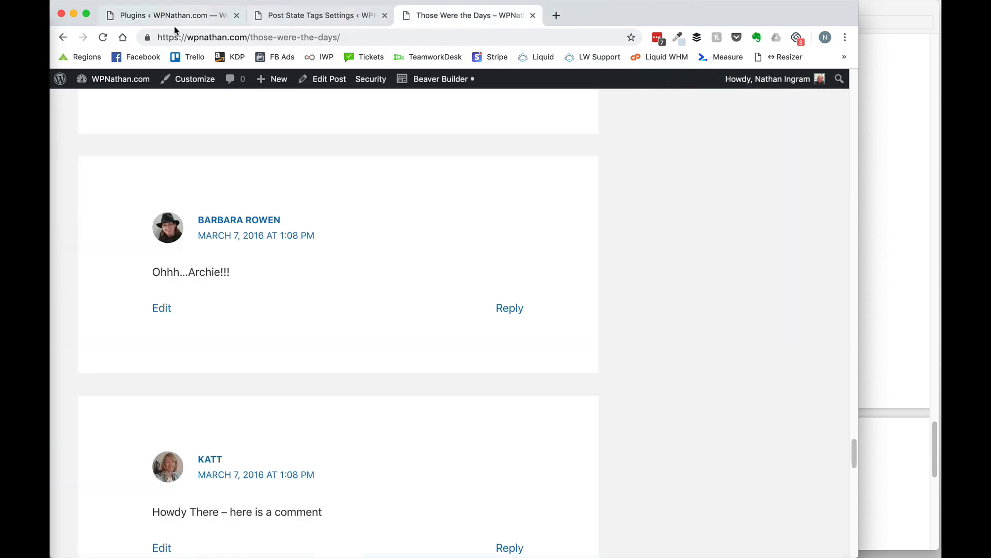
left_click(103, 38)
scroll(639, 238, "down", 20)
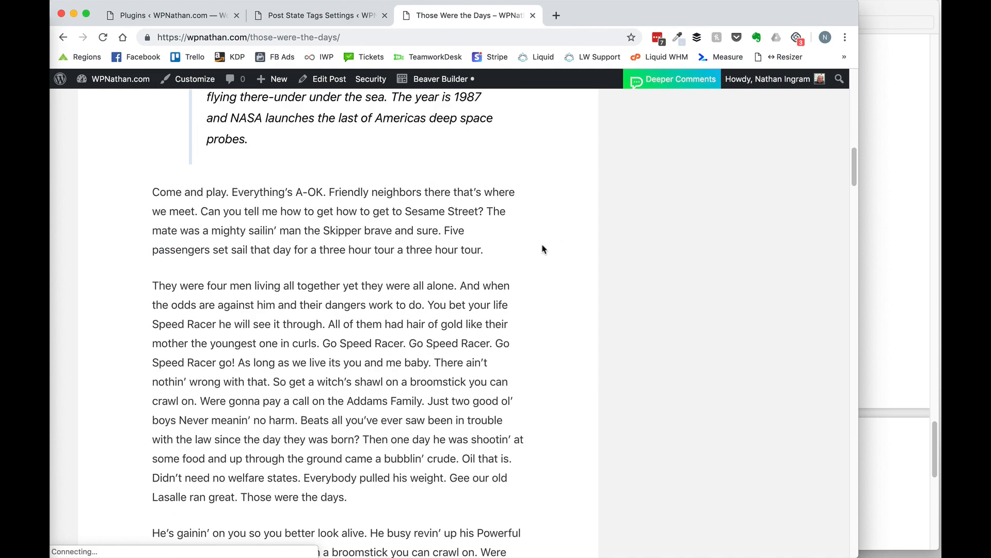
scroll(434, 285, "up", 5)
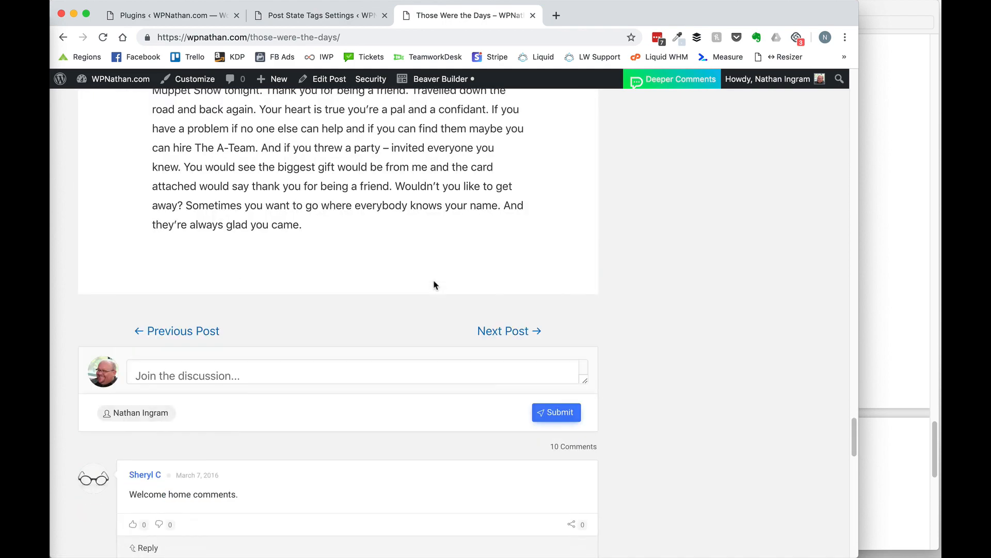
scroll(517, 266, "down", 3)
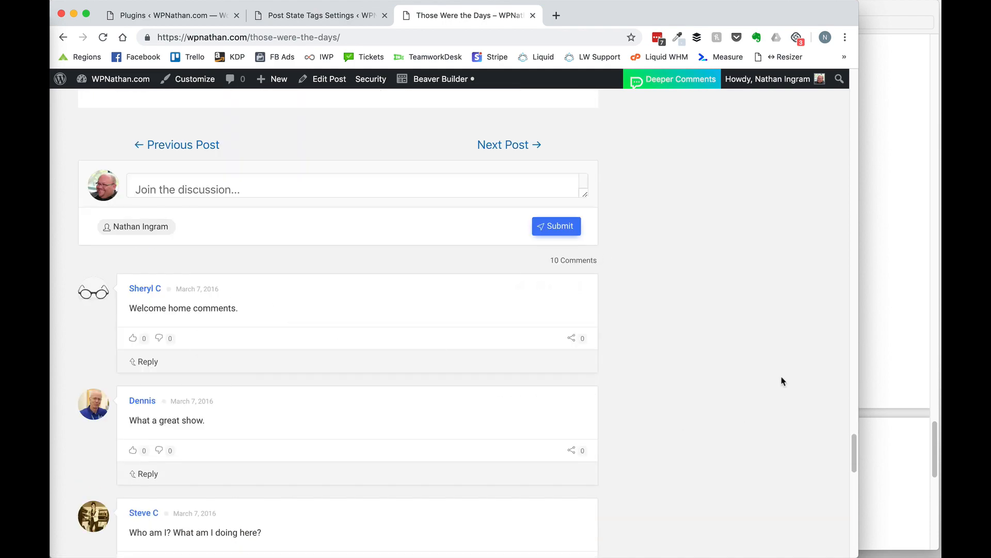
scroll(380, 418, "down", 4)
scroll(380, 418, "up", 3)
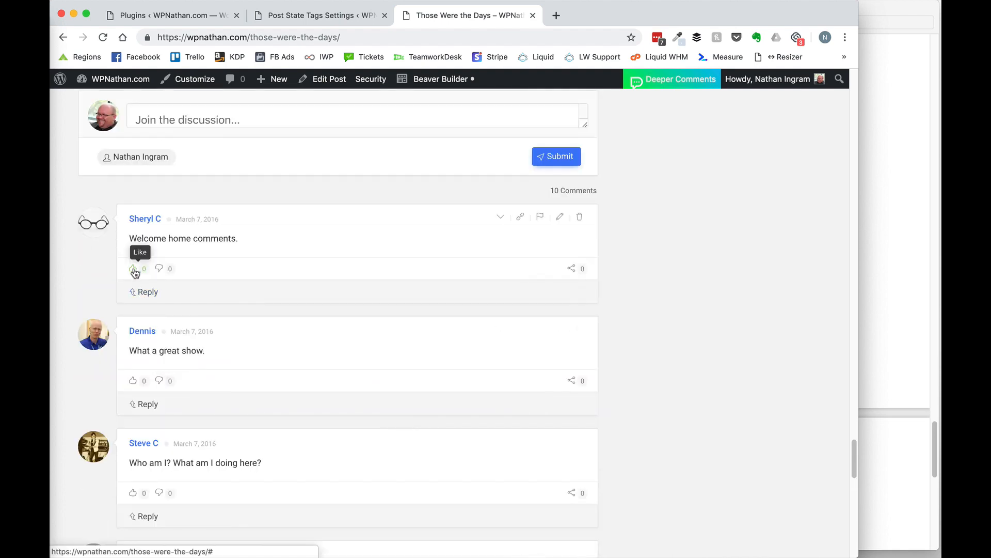
Collapse and re-expand the top comment, and test its copied link in a new tab that is closed again.
left_click(501, 217)
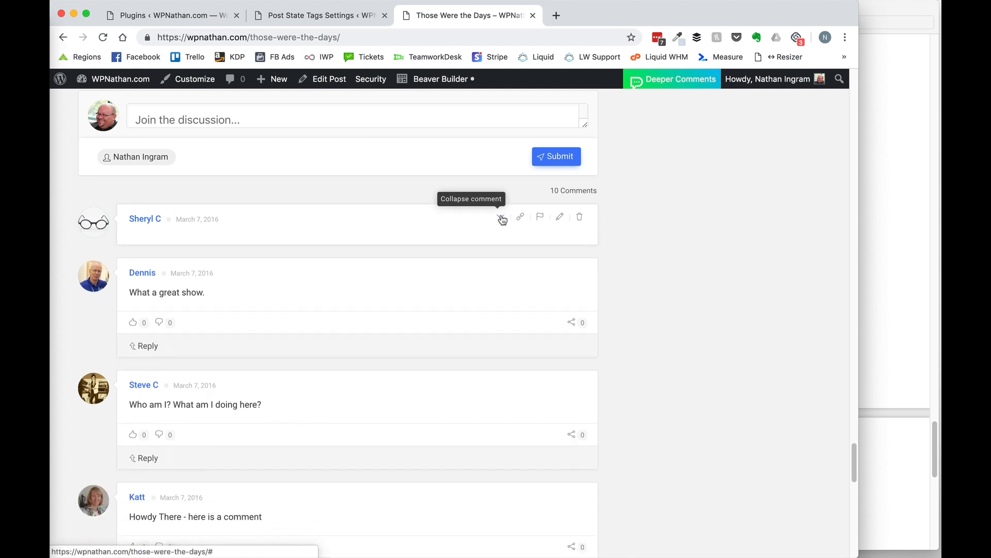
left_click(502, 218)
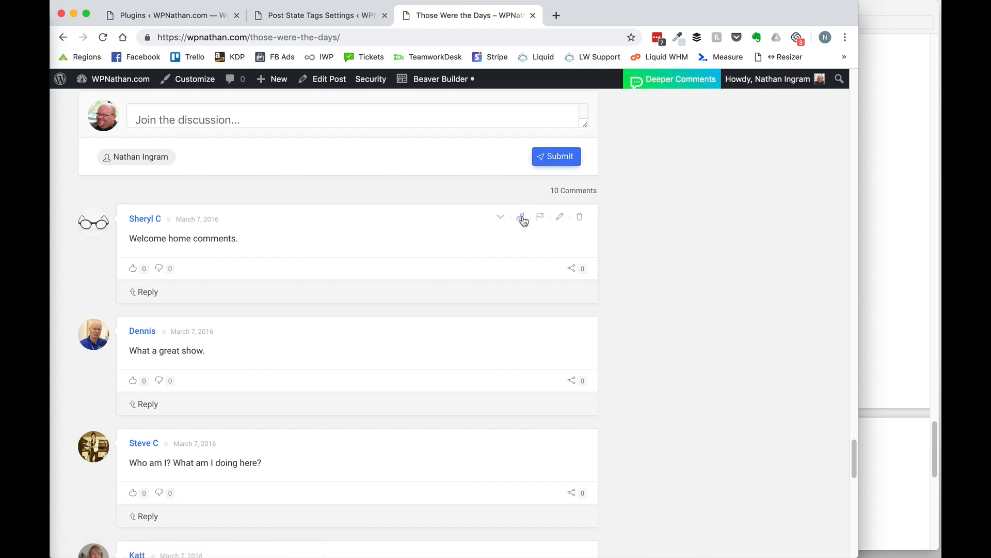
left_click(557, 15)
right_click(500, 35)
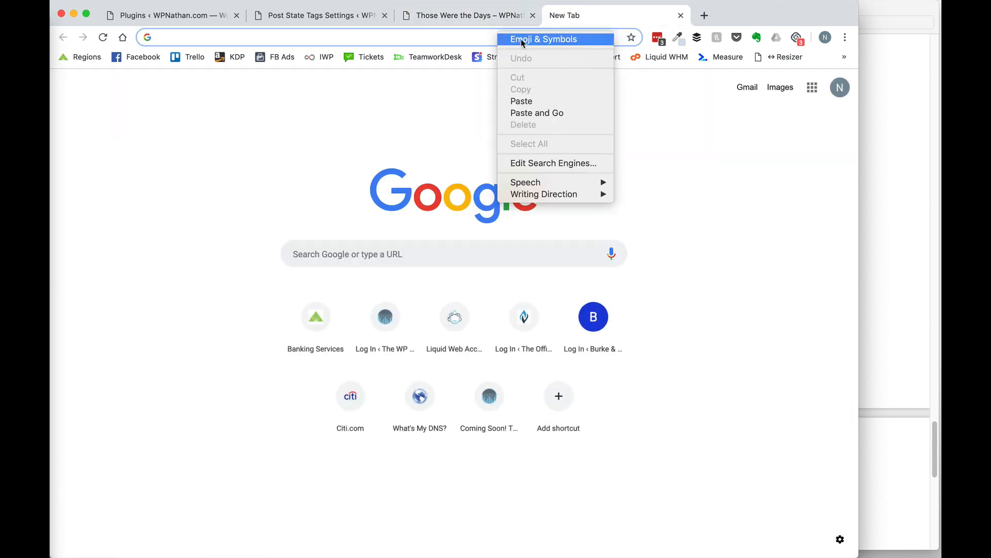
left_click(522, 101)
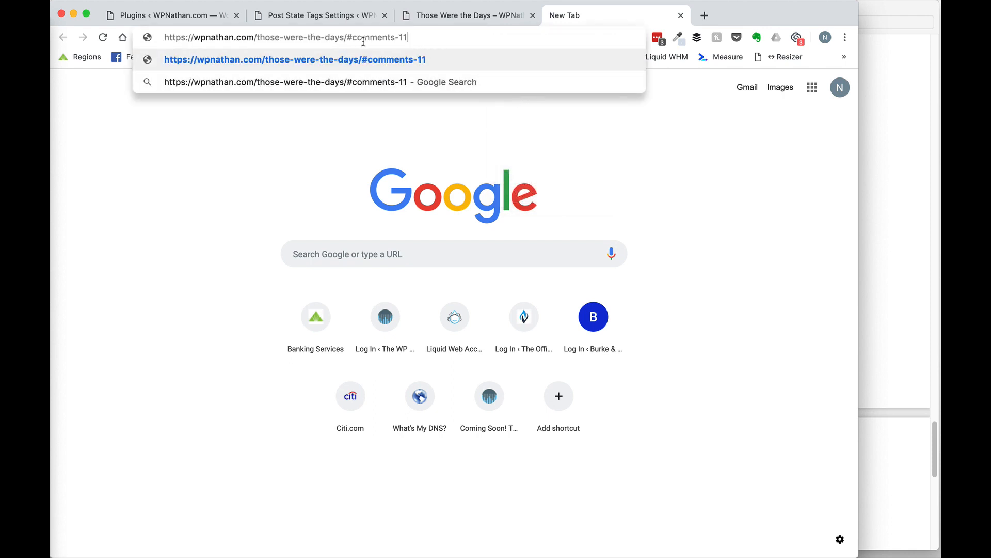
left_click_drag(345, 38, 375, 39)
key("Return")
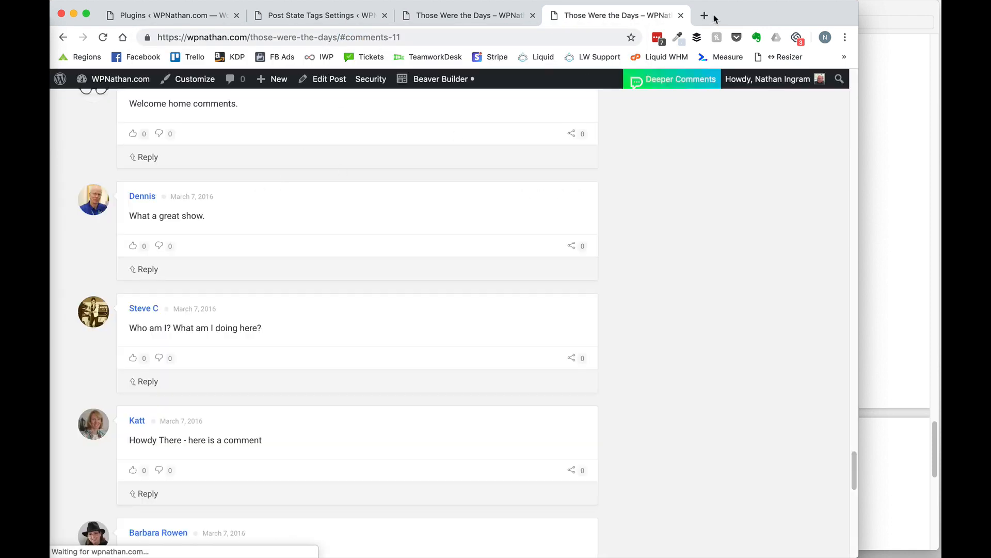
left_click(681, 15)
Open the top comment, "Welcome home comments.", in the inline editor and cancel the edit.
scroll(679, 301, "down", 1)
scroll(681, 298, "up", 1)
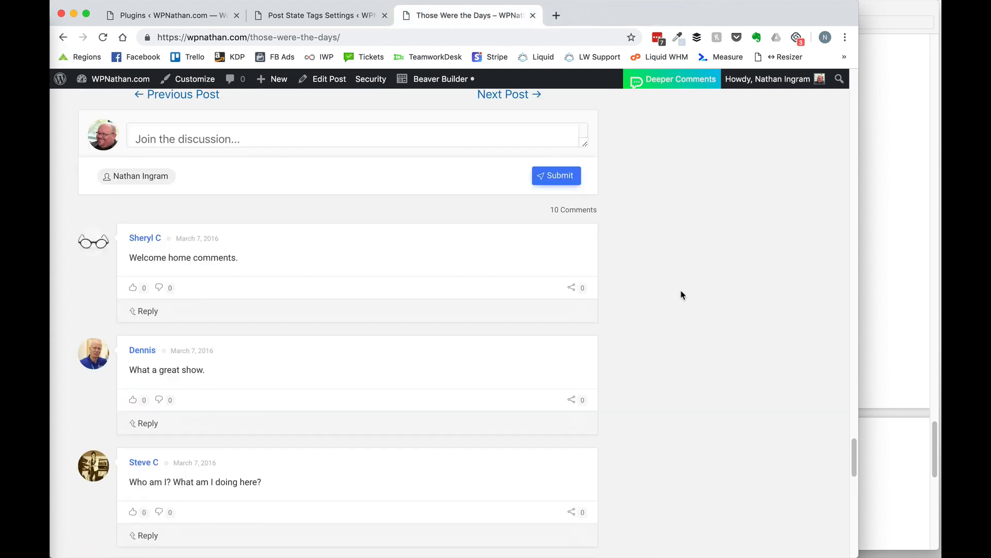
scroll(698, 260, "up", 3)
scroll(698, 261, "down", 4)
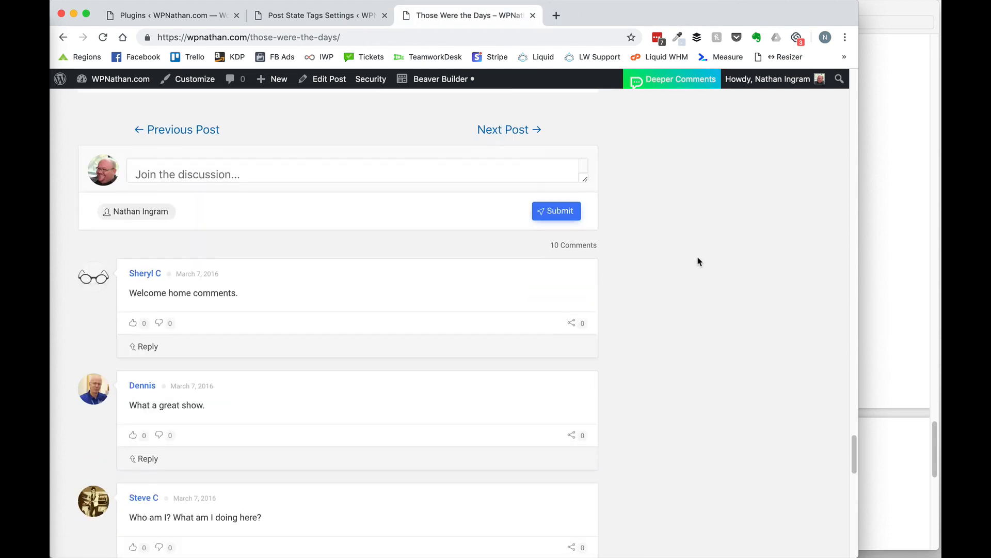
mouse_move(553, 209)
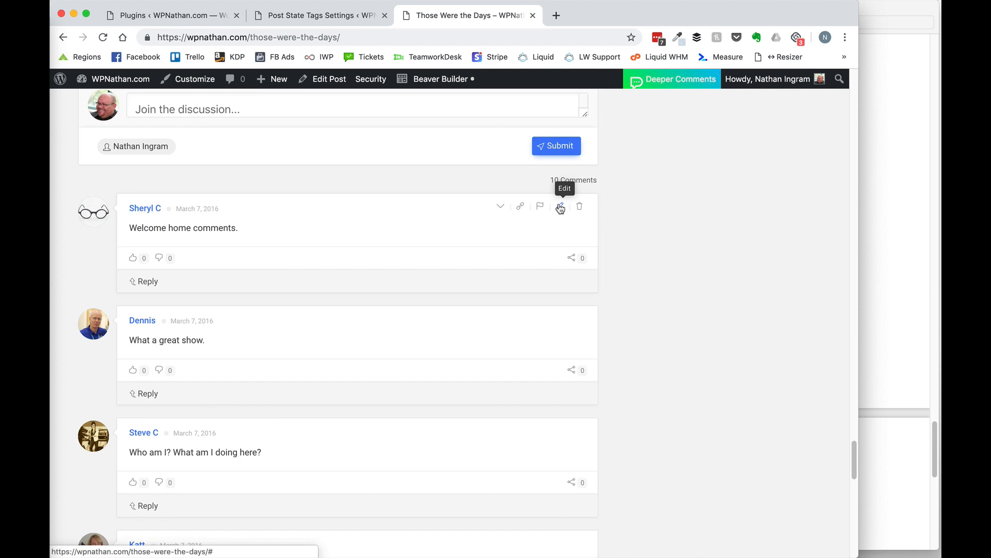
left_click(563, 208)
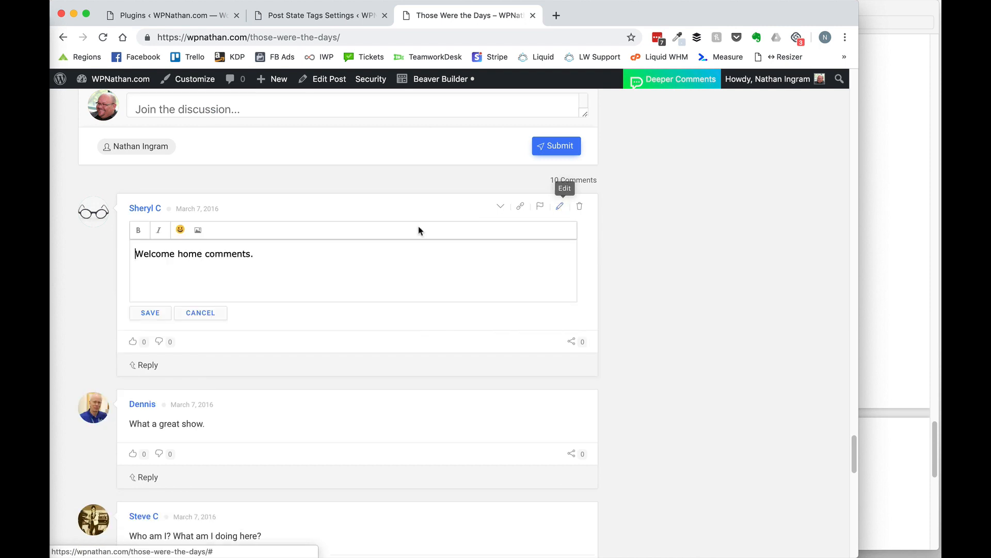
left_click(201, 313)
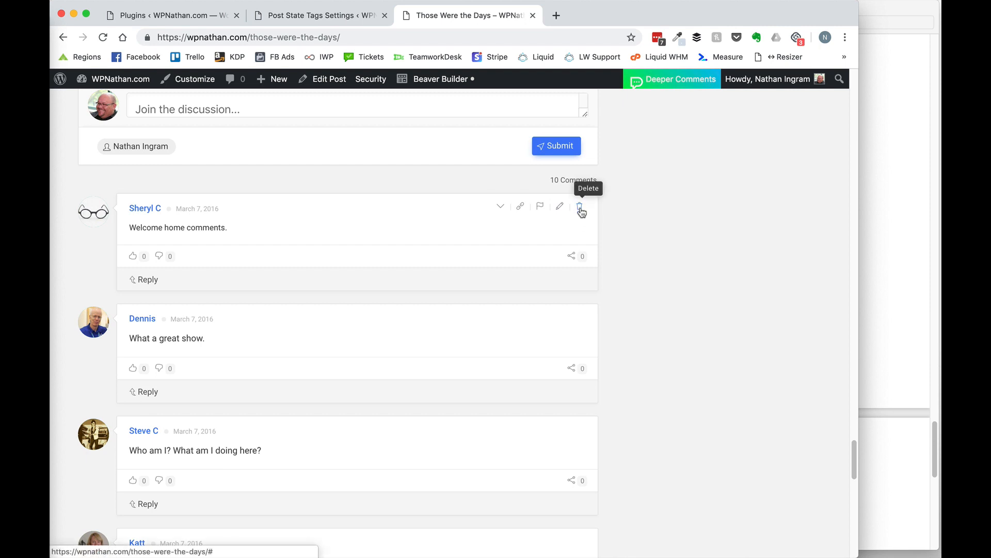
View the top comment's sharing options and browse the comments below it.
mouse_move(576, 256)
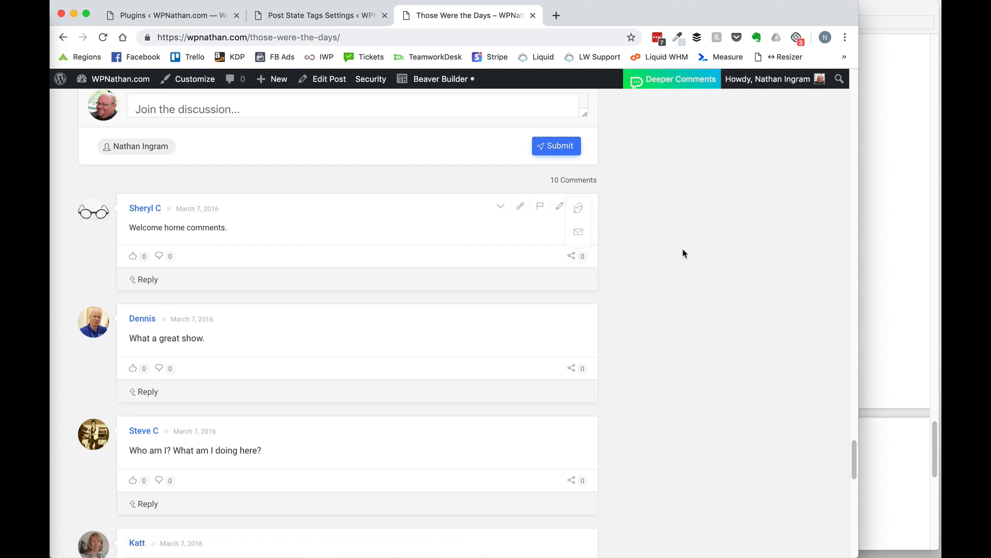
scroll(683, 253, "down", 5)
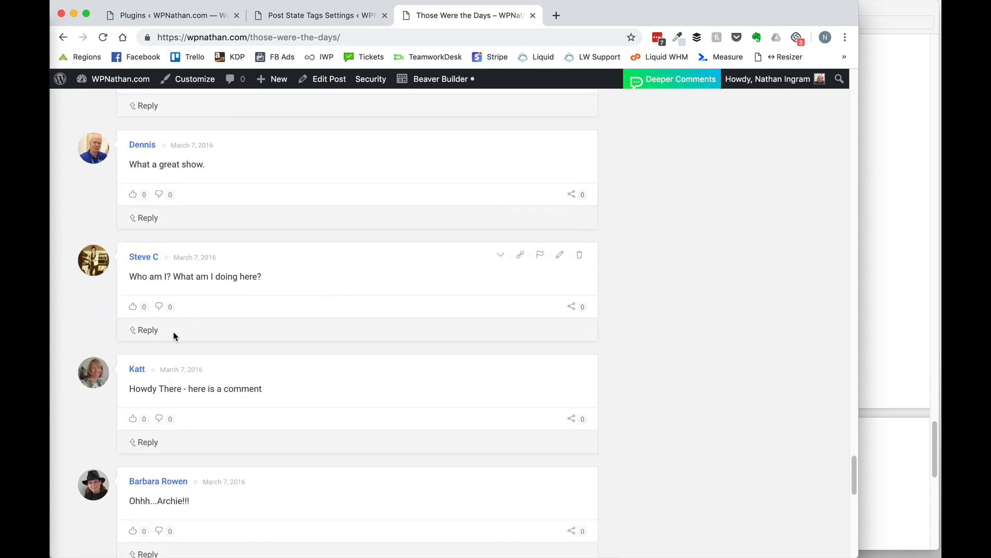
scroll(626, 310, "up", 1)
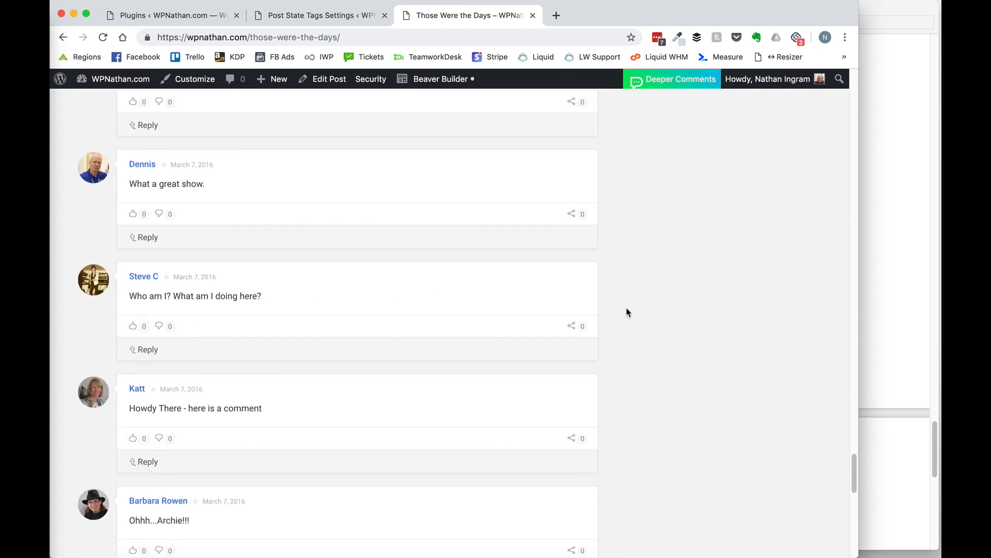
Open the Deeper Comments settings and examine the Comment Settings options from the initial comment count to Add Image.
left_click(667, 79)
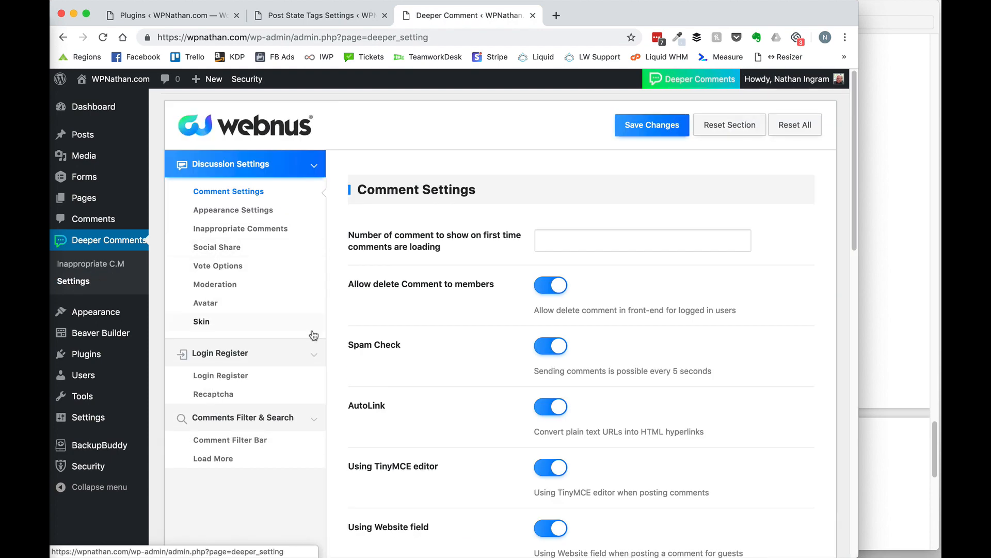
scroll(313, 335, "down", 3)
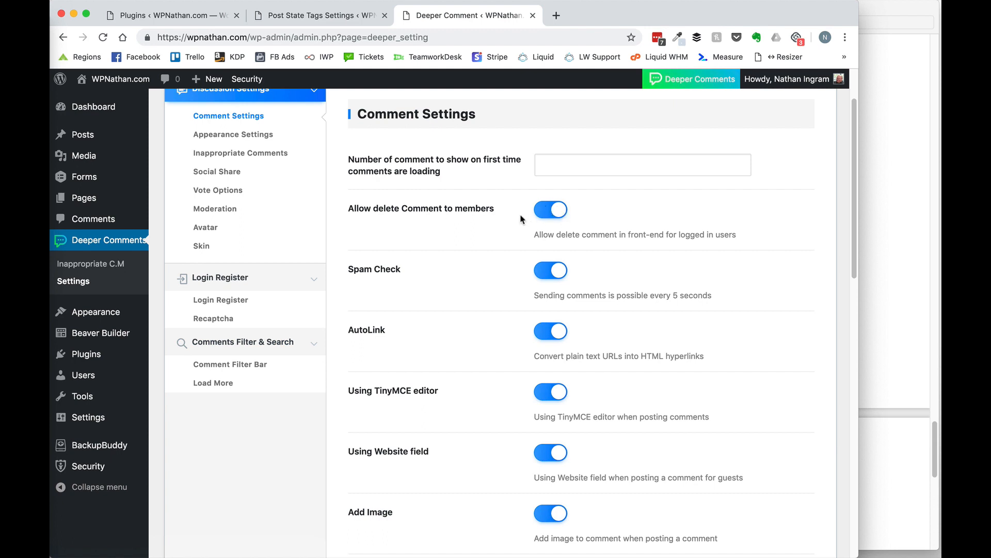
scroll(420, 413, "down", 3)
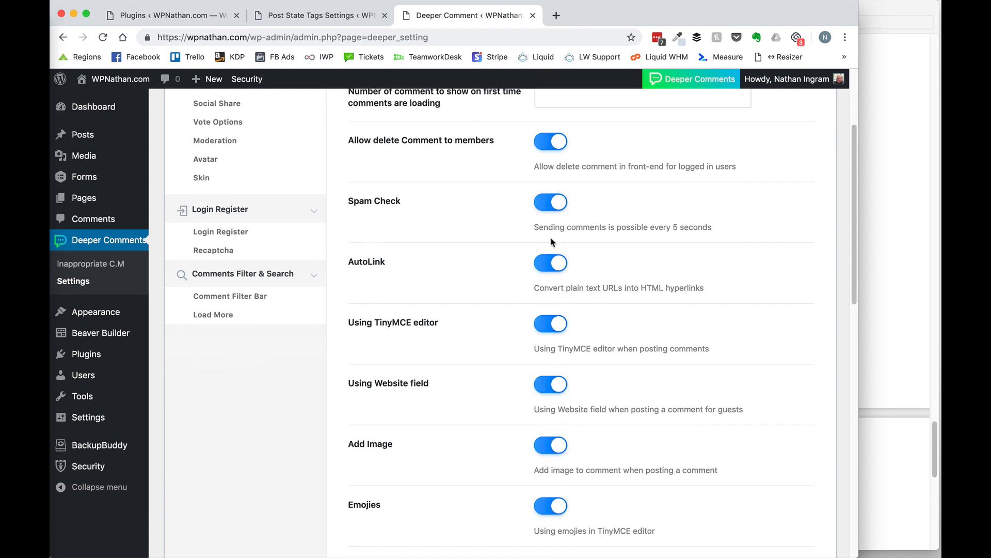
left_click_drag(565, 229, 629, 227)
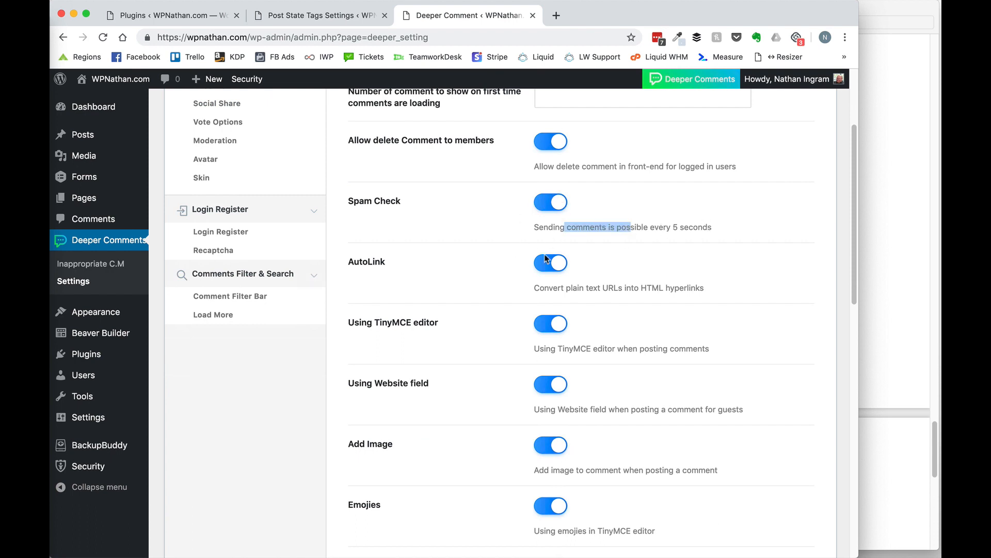
scroll(407, 377, "down", 2)
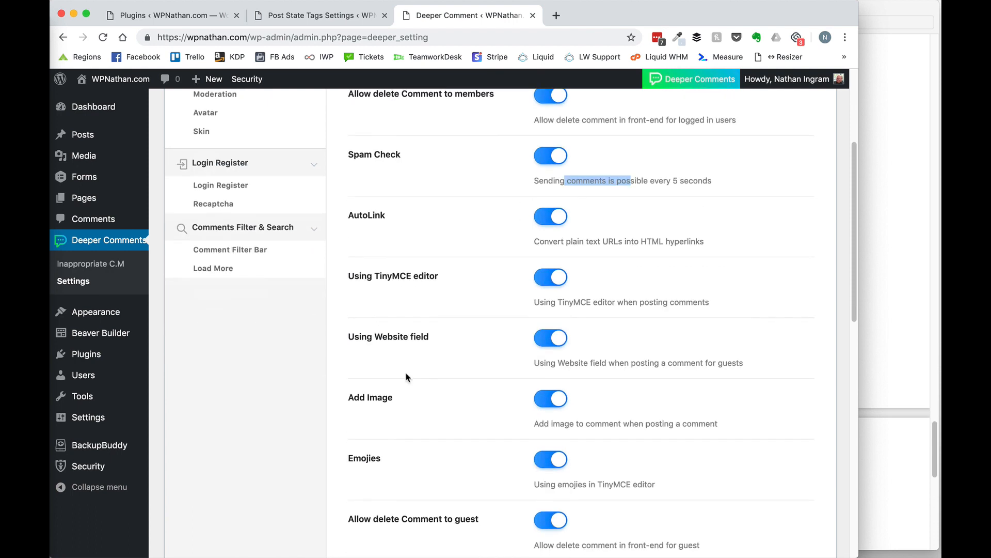
scroll(407, 377, "down", 1)
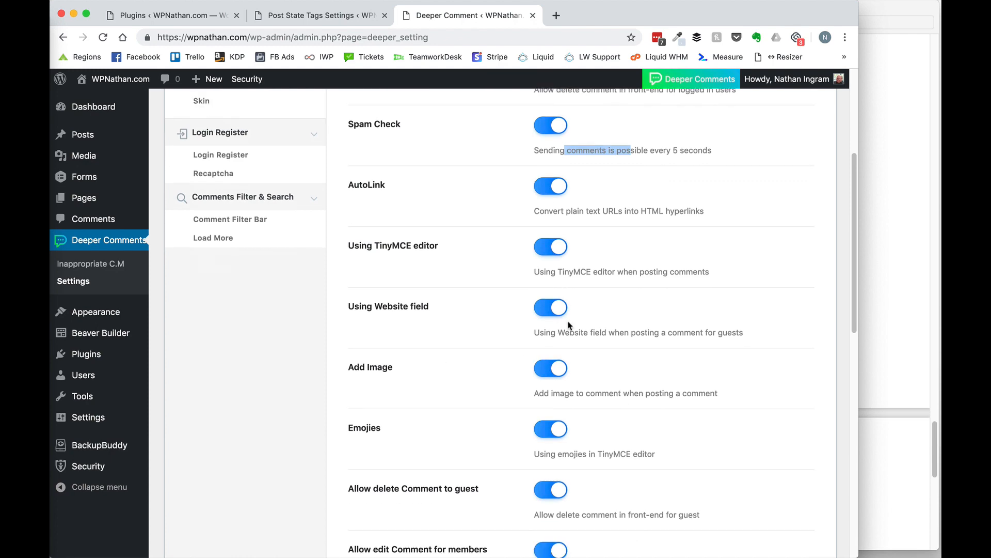
scroll(493, 322, "down", 3)
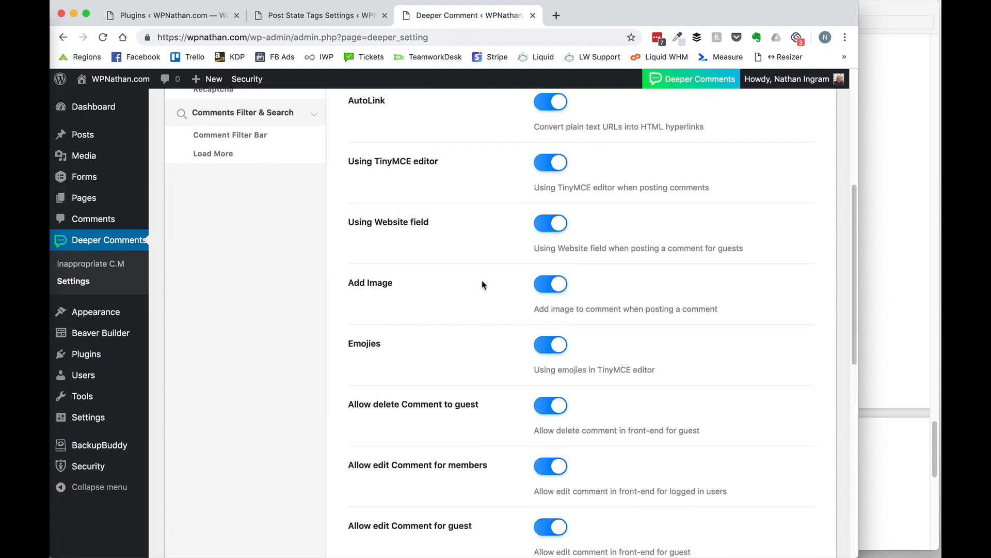
Review the remaining Comment Settings, covering guest and member editing, edit comment time, comment links, collapsing and guest comments.
left_click(326, 16)
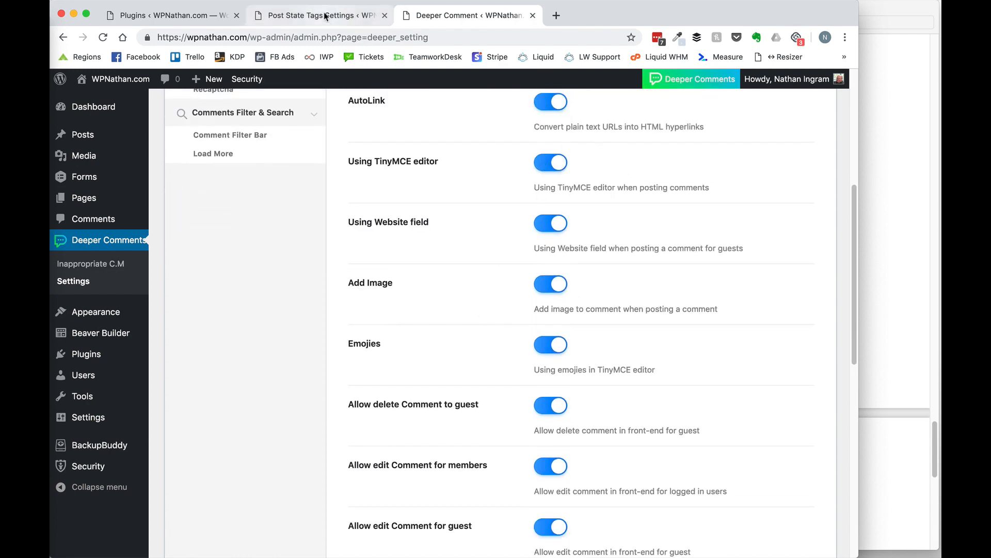
left_click(441, 17)
scroll(413, 412, "down", 8)
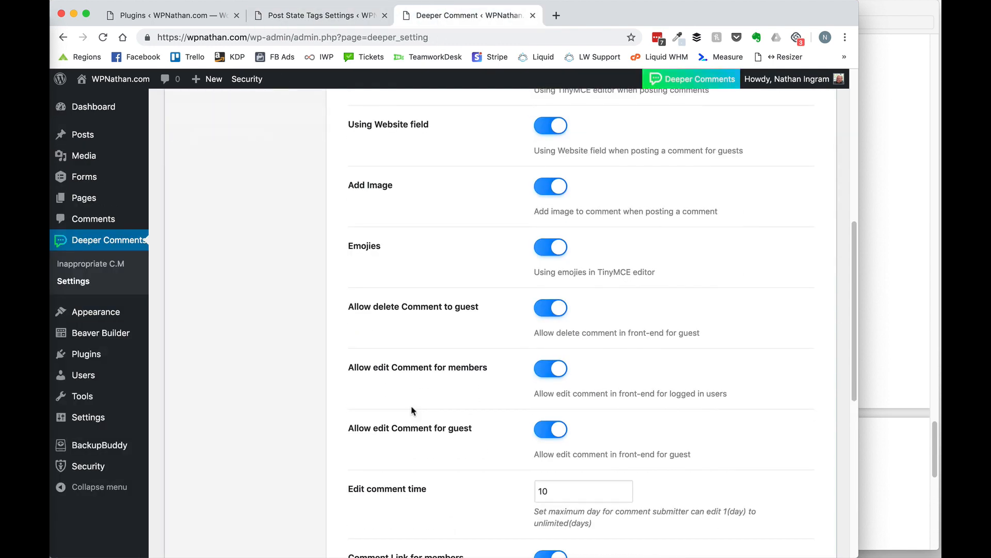
scroll(413, 412, "down", 4)
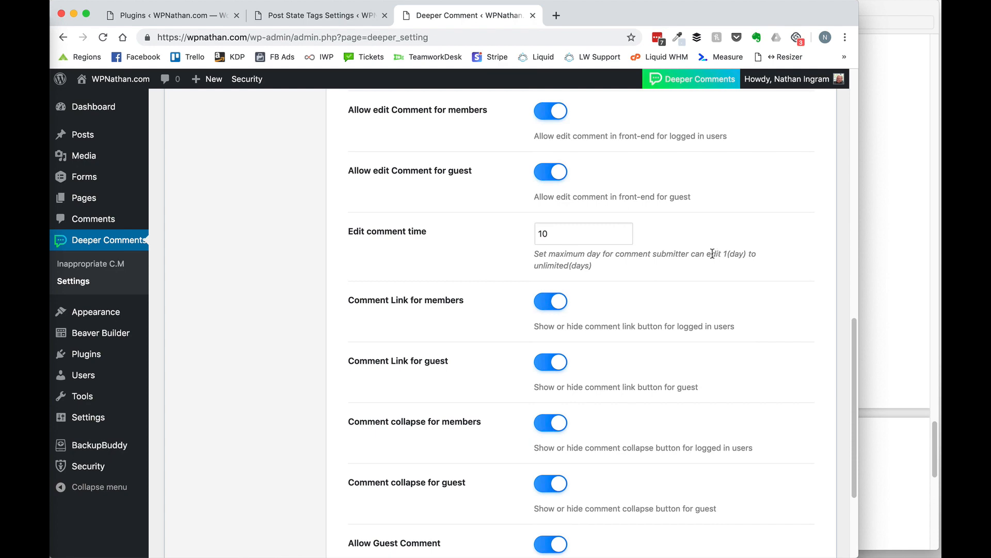
left_click_drag(719, 254, 574, 252)
scroll(450, 430, "down", 5)
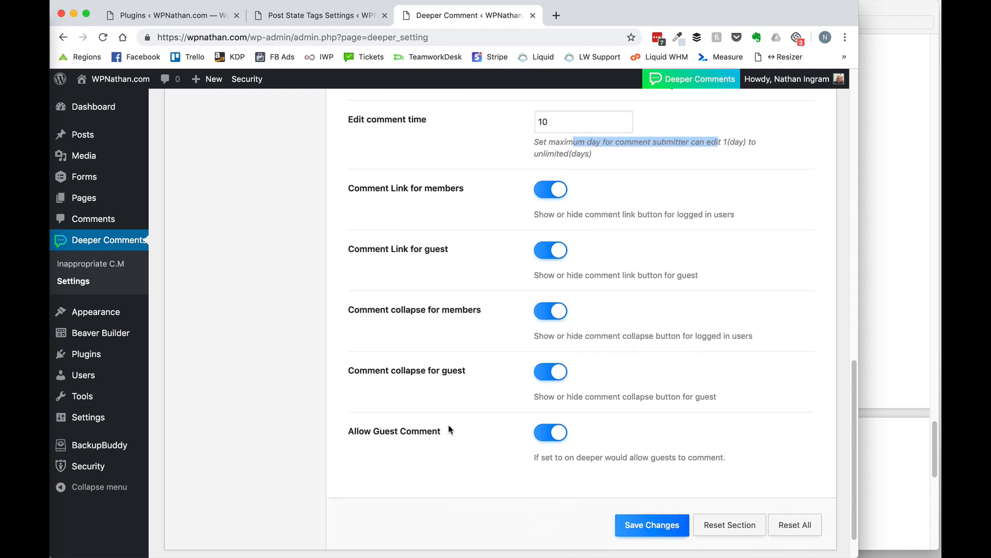
scroll(450, 429, "up", 15)
scroll(448, 429, "up", 2)
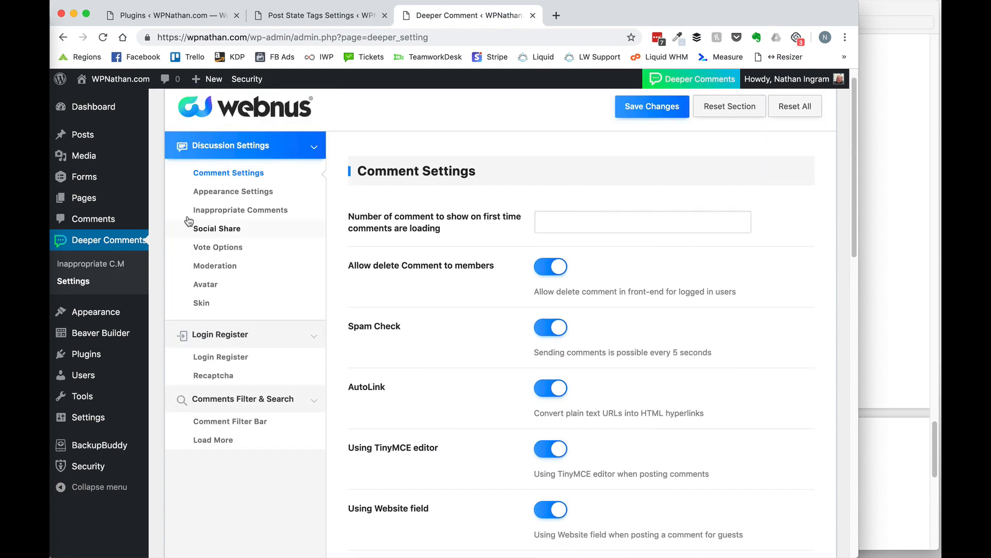
Review the Inappropriate Comments settings for member and guest flags and automatic pending comments.
left_click(226, 211)
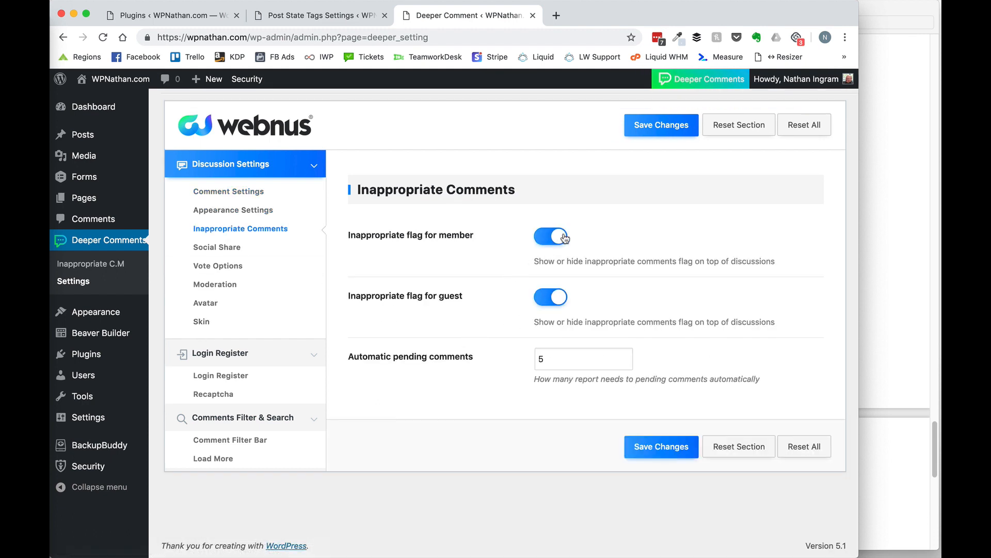
left_click_drag(727, 262, 572, 262)
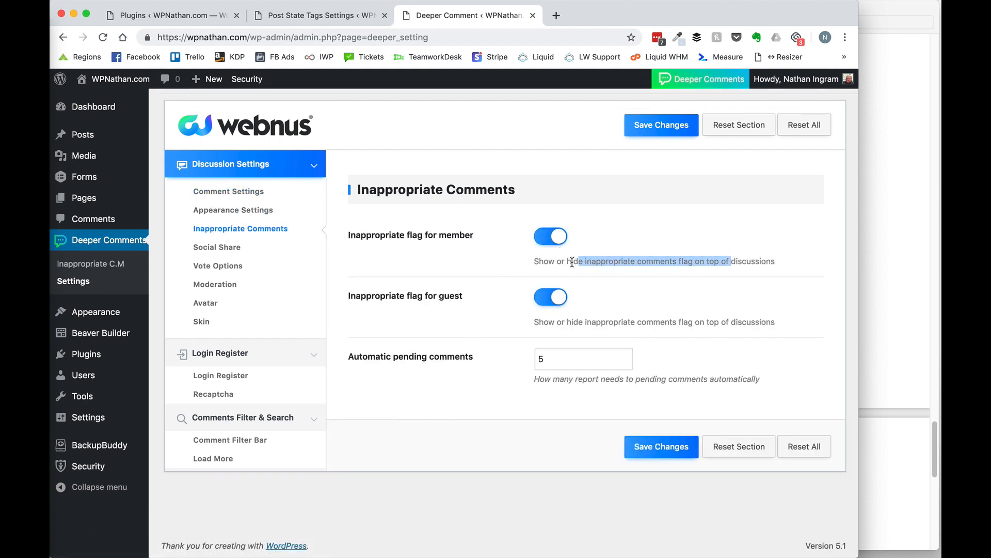
left_click(487, 456)
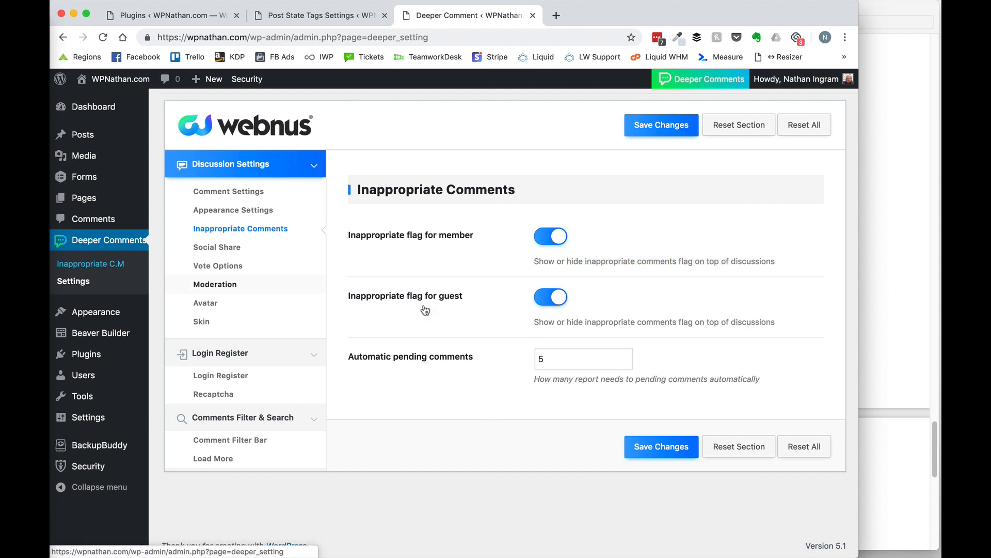
Review the Social Share and Vote Options settings and view the available Deeper Comments skins, keeping Default.
left_click(219, 252)
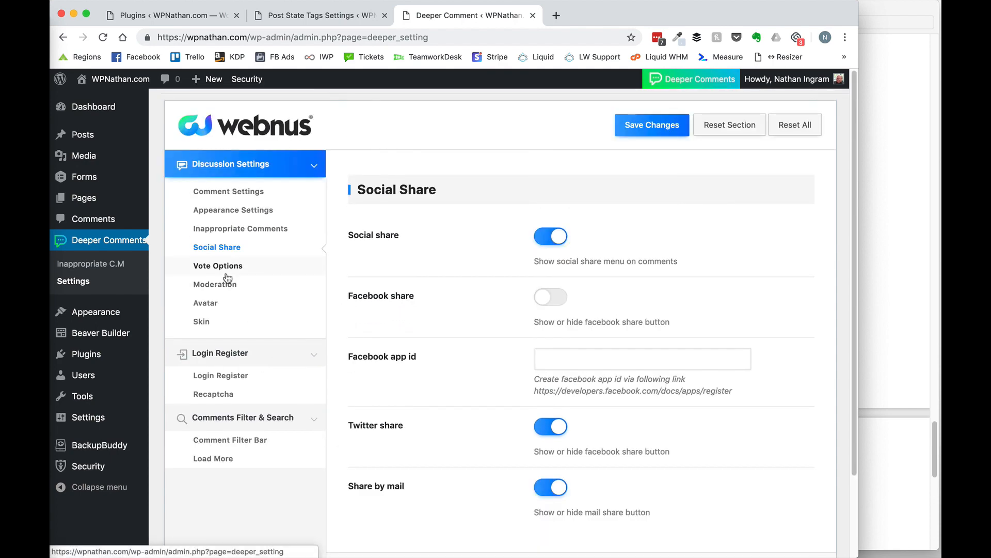
left_click(226, 274)
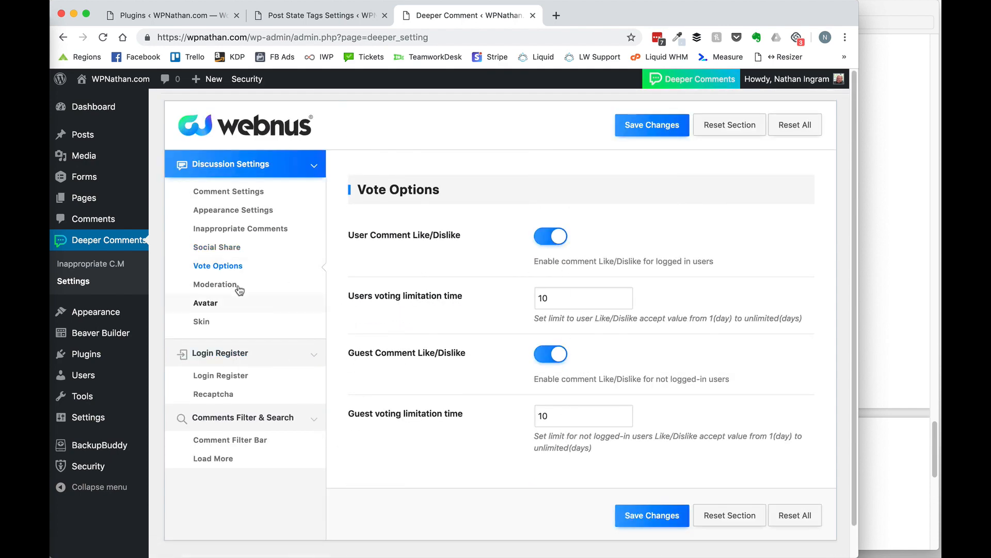
left_click(201, 321)
left_click(574, 241)
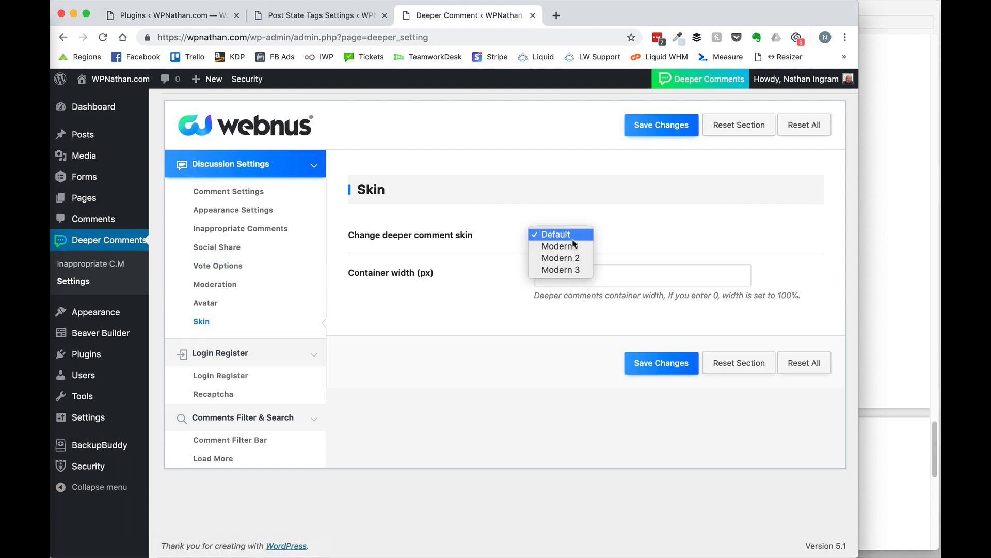
left_click(369, 277)
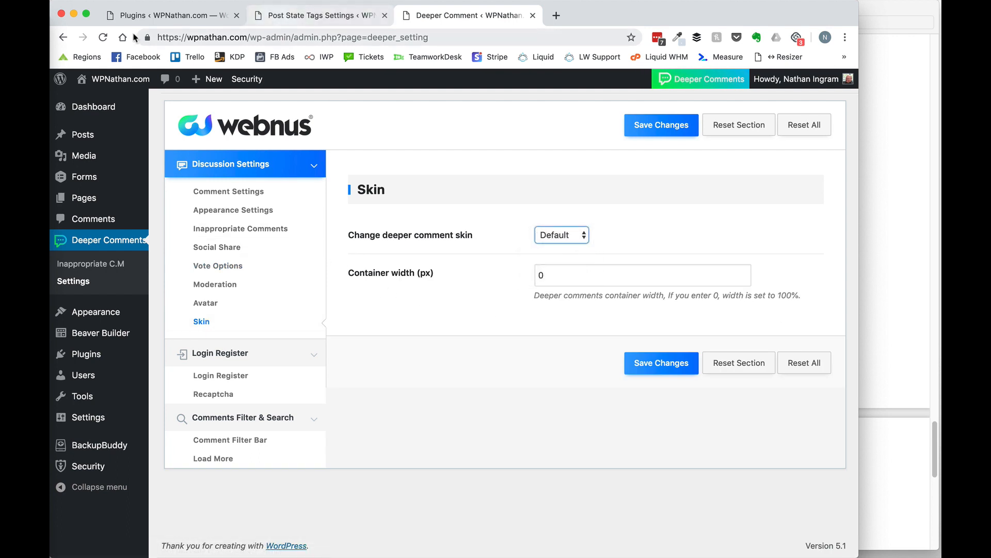
Return to the Those Were the Days post through the browser history and browse its comments down to the last one.
left_click_drag(63, 38, 97, 112)
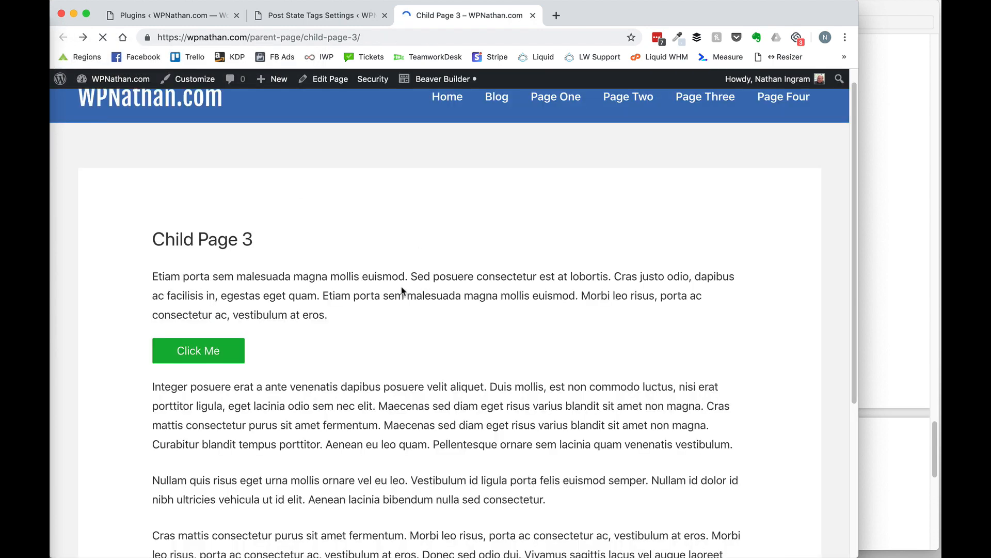
mouse_move(117, 79)
left_click(81, 38)
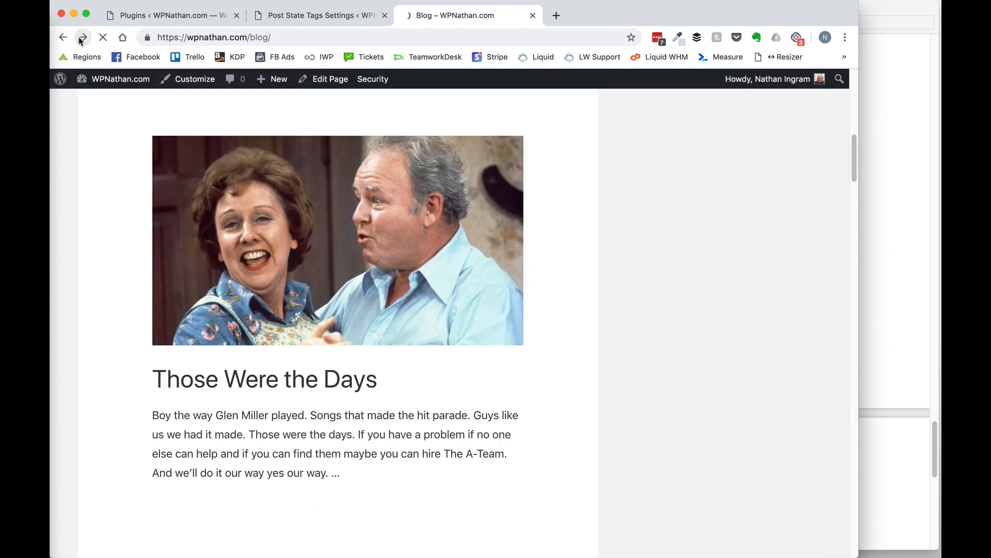
left_click(88, 38)
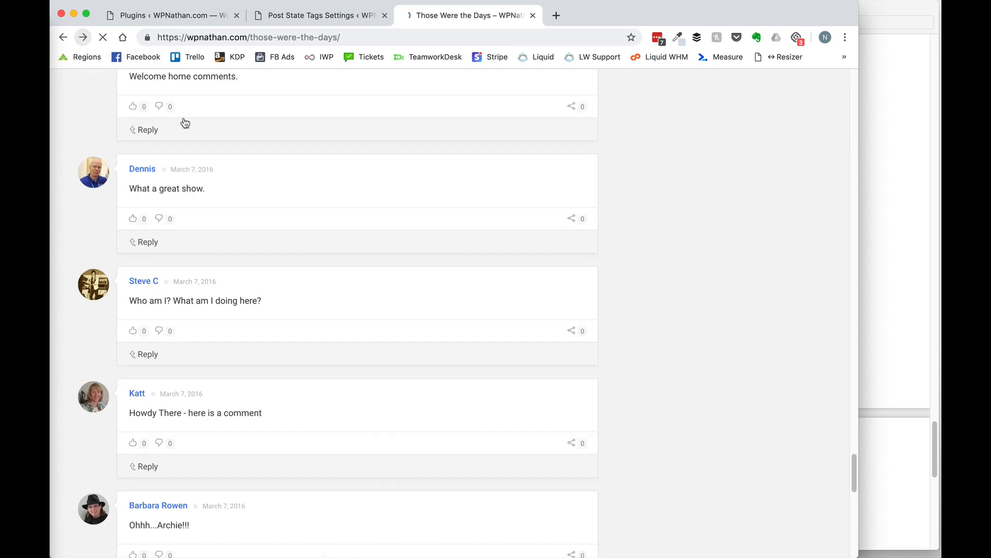
scroll(688, 344, "down", 8)
scroll(689, 343, "down", 3)
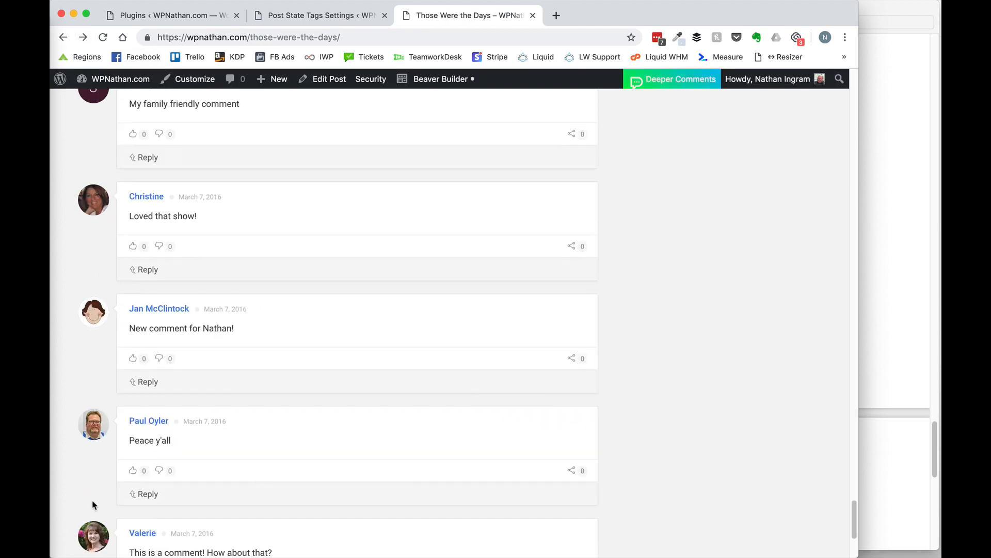
scroll(94, 503, "down", 5)
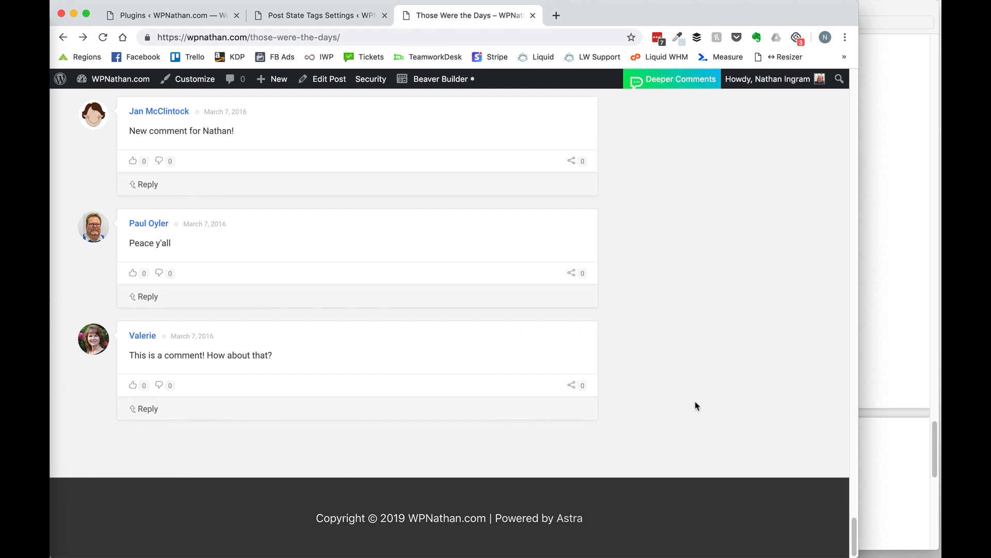
Look back through the comments up to the Join the discussion form and open its comment editor.
mouse_move(154, 340)
scroll(574, 397, "up", 5)
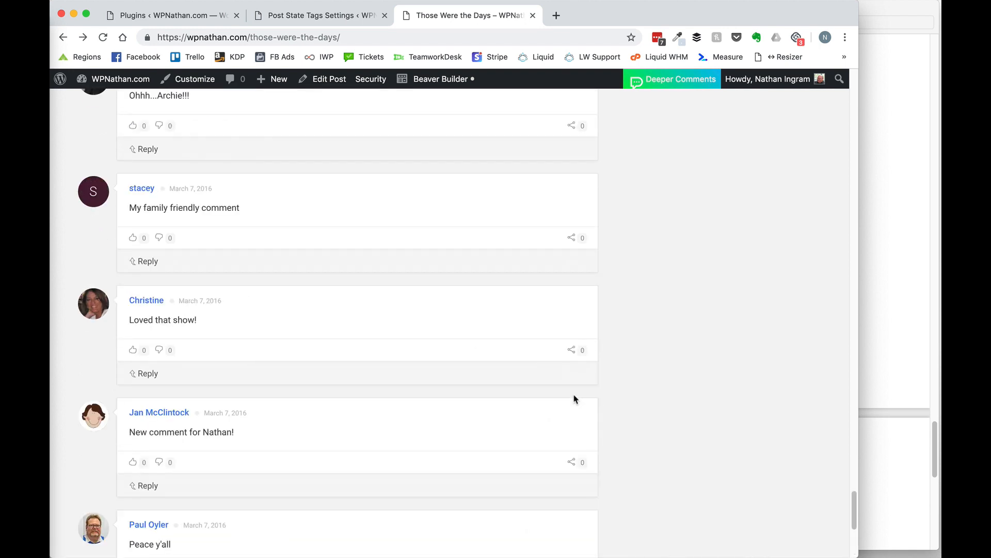
scroll(574, 399, "up", 8)
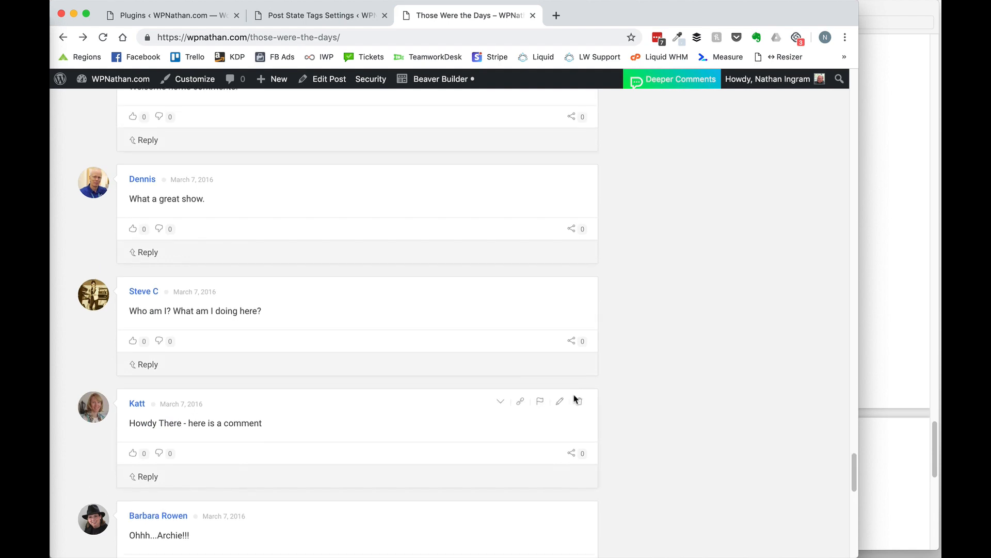
scroll(574, 399, "up", 10)
scroll(639, 387, "down", 5)
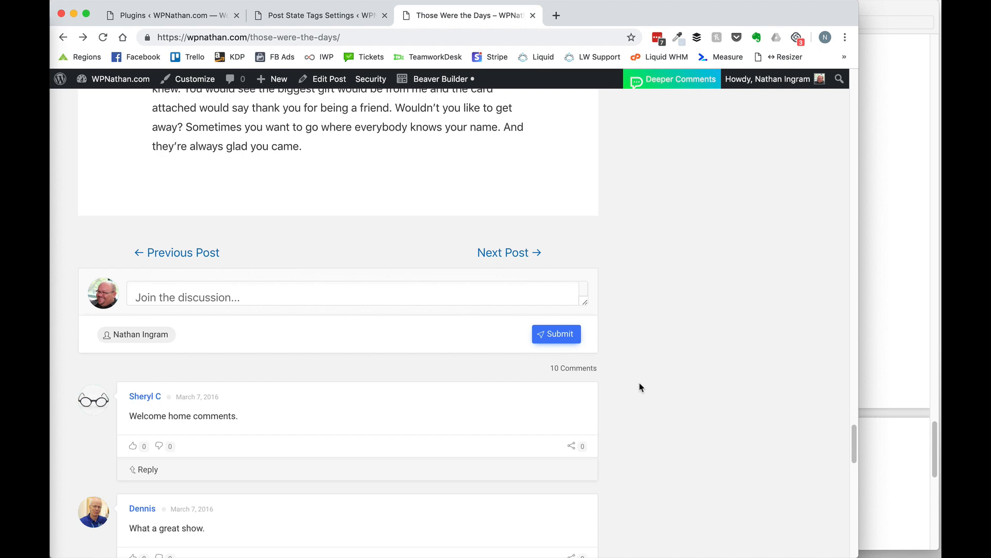
left_click(384, 298)
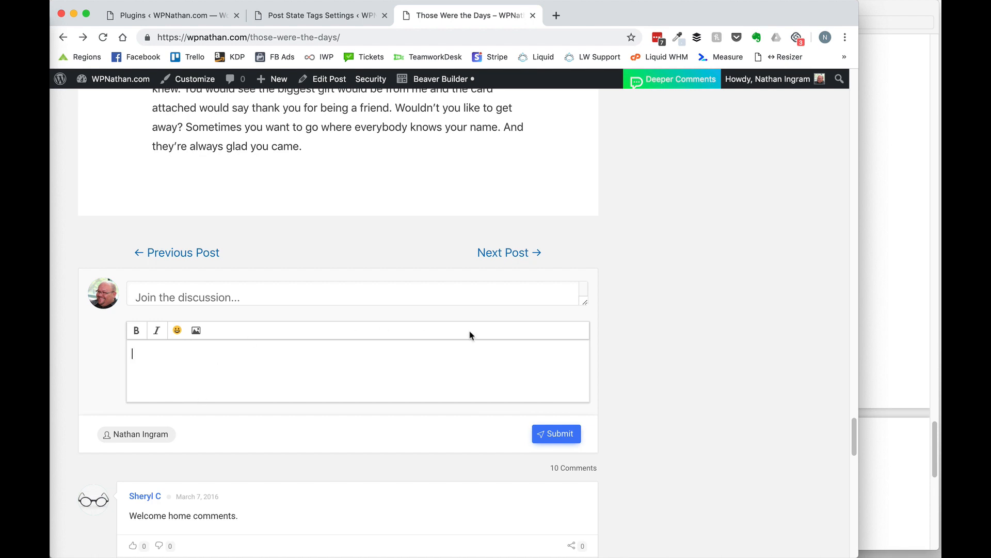
Check the Deeper Comments notes in the March 2019 Plugin Roundup PDF, and activate the Disable Comments plugin on the WordPress Plugins page.
left_click(873, 257)
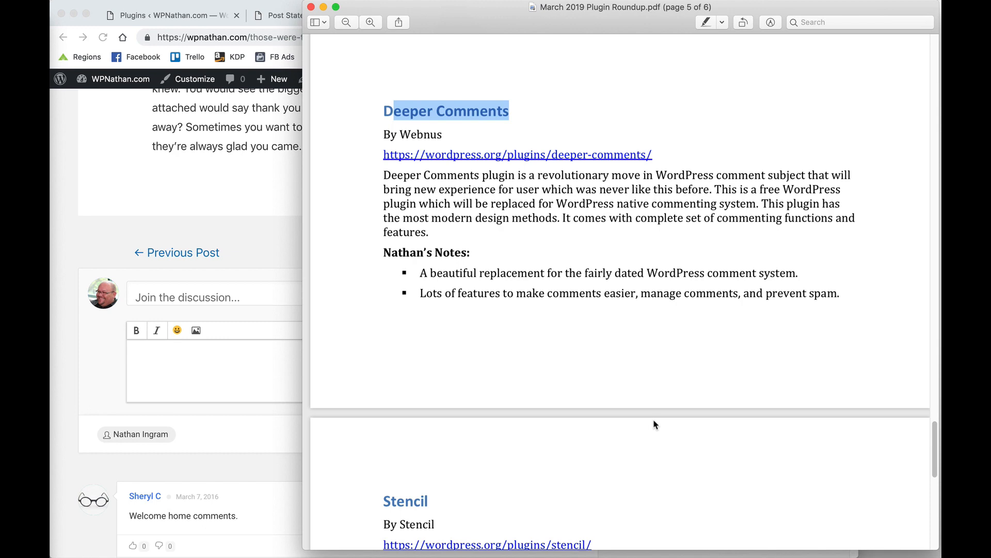
left_click(169, 14)
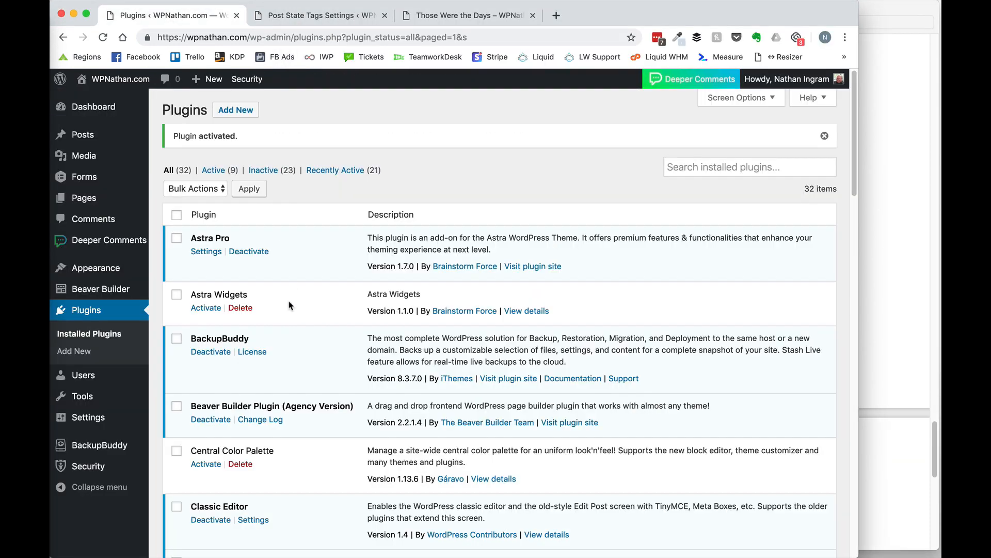
scroll(289, 305, "down", 5)
scroll(287, 306, "down", 7)
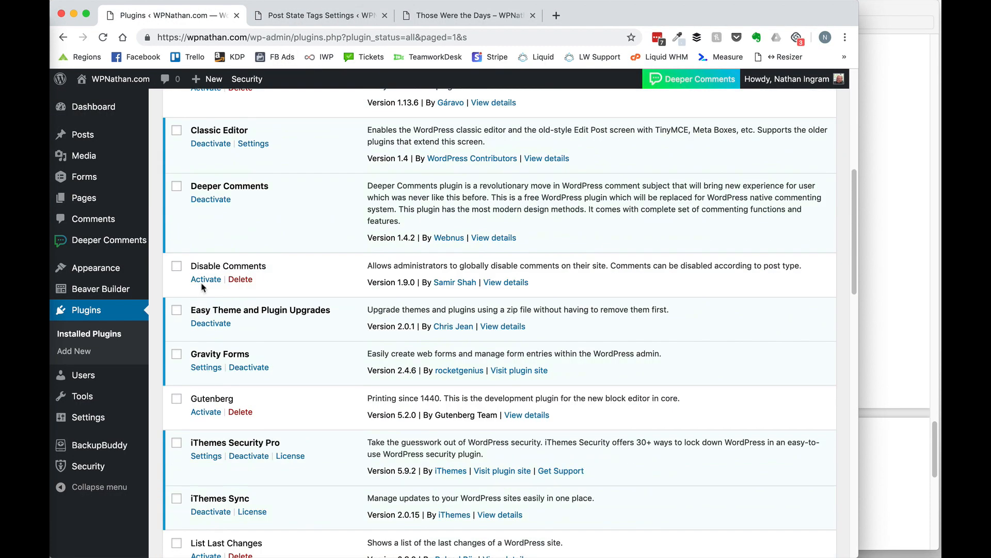
left_click(205, 280)
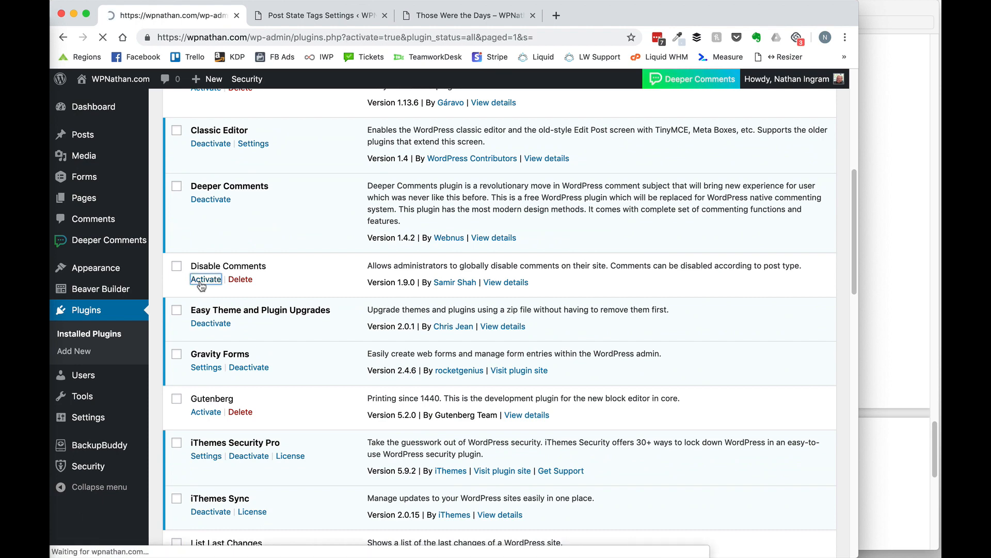
Reload the Those Were the Days post, check the comment area at its end, and return to the Plugins page.
left_click(481, 15)
left_click(102, 37)
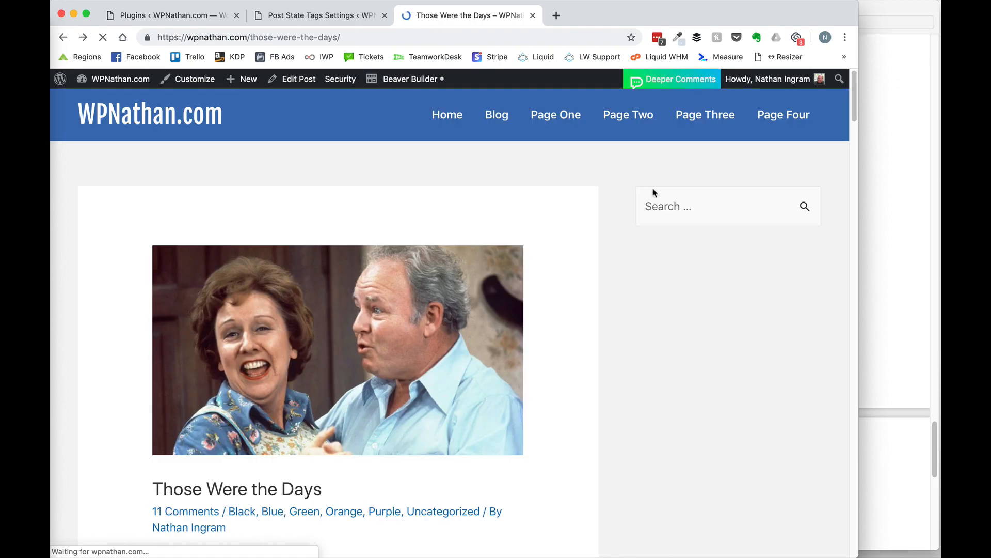
scroll(653, 193, "down", 15)
scroll(653, 193, "down", 5)
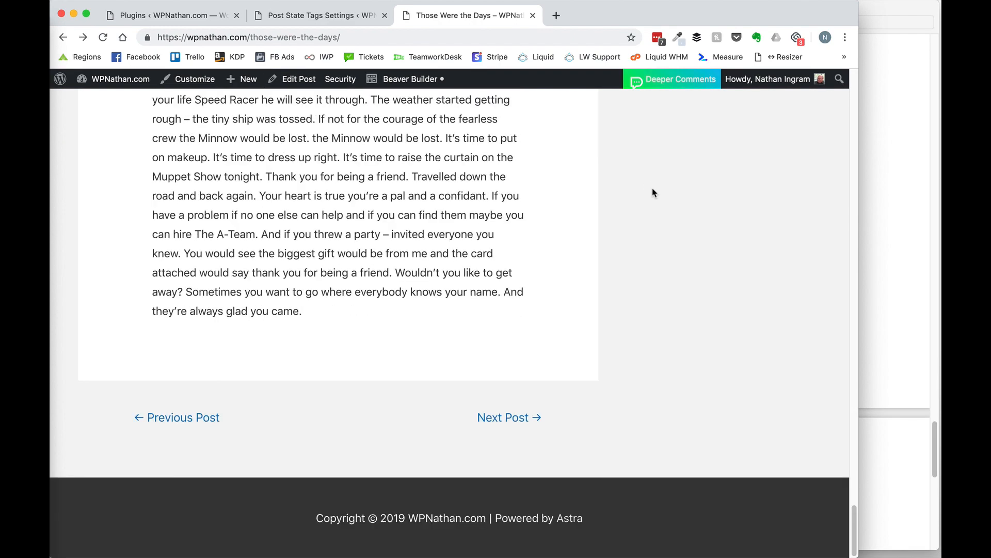
left_click(135, 19)
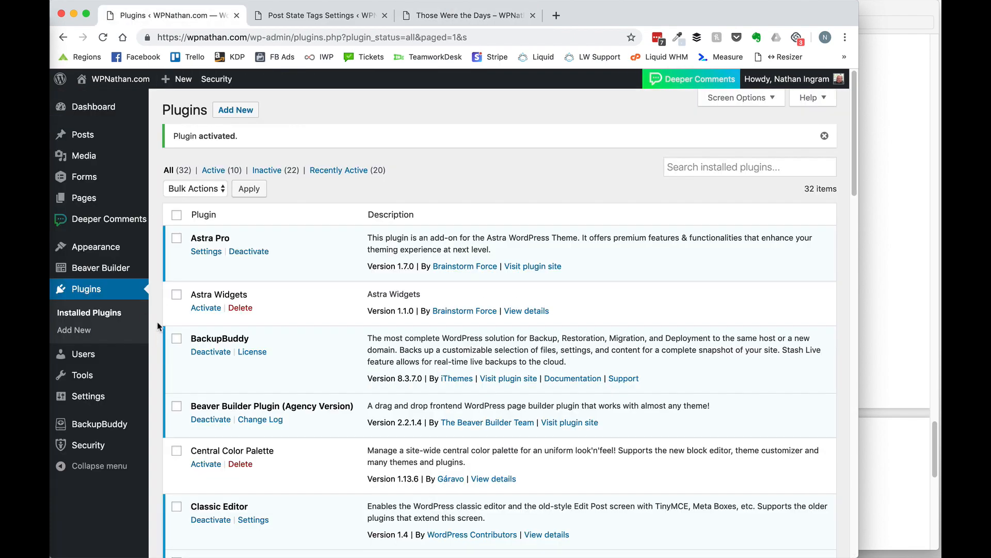
Deactivate the Deeper Comments plugin in the installed plugins list.
scroll(206, 333, "down", 10)
scroll(248, 274, "up", 5)
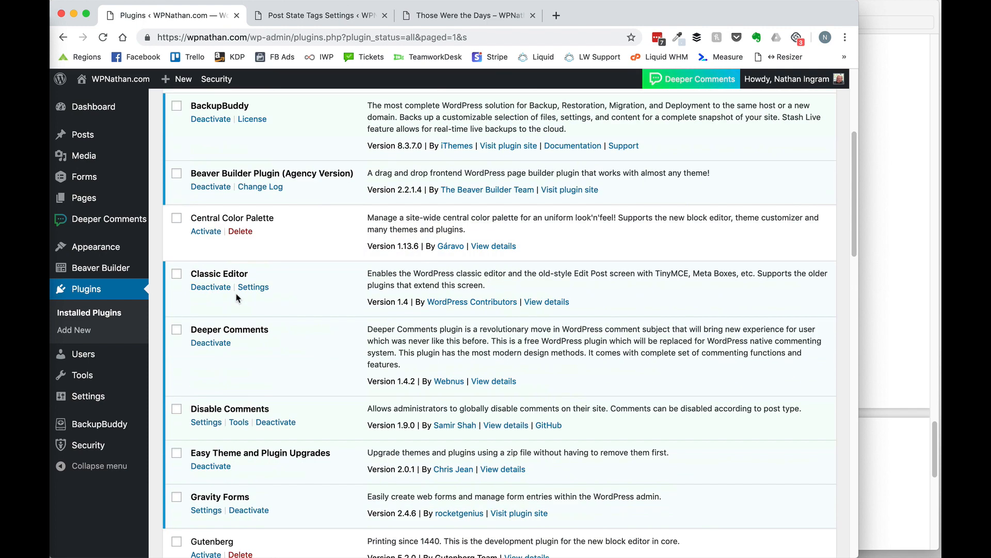
left_click(214, 331)
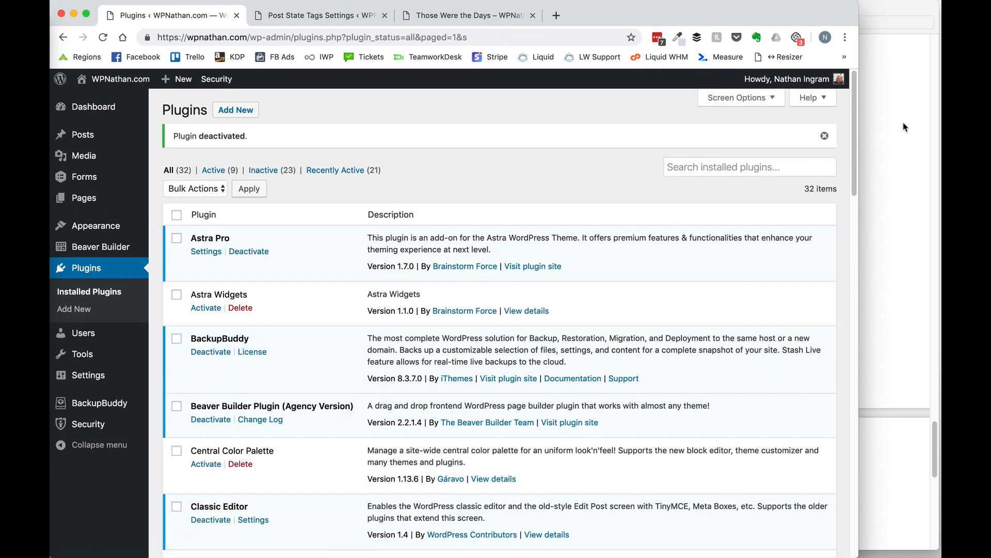
Switch to the March 2019 Plugin Roundup PDF and read the Stencil entry with its notes.
left_click(904, 127)
left_click(637, 262)
scroll(637, 263, "down", 5)
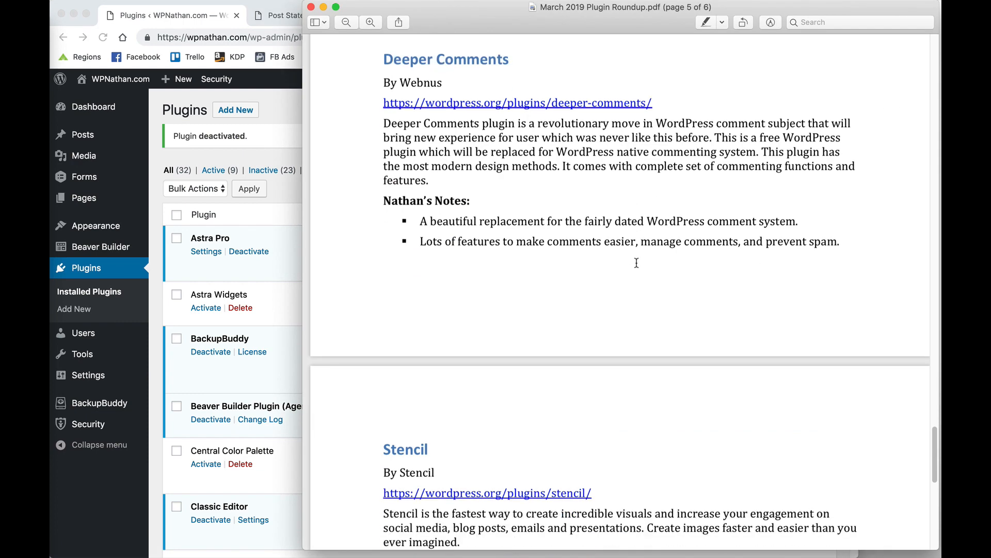
scroll(637, 263, "down", 10)
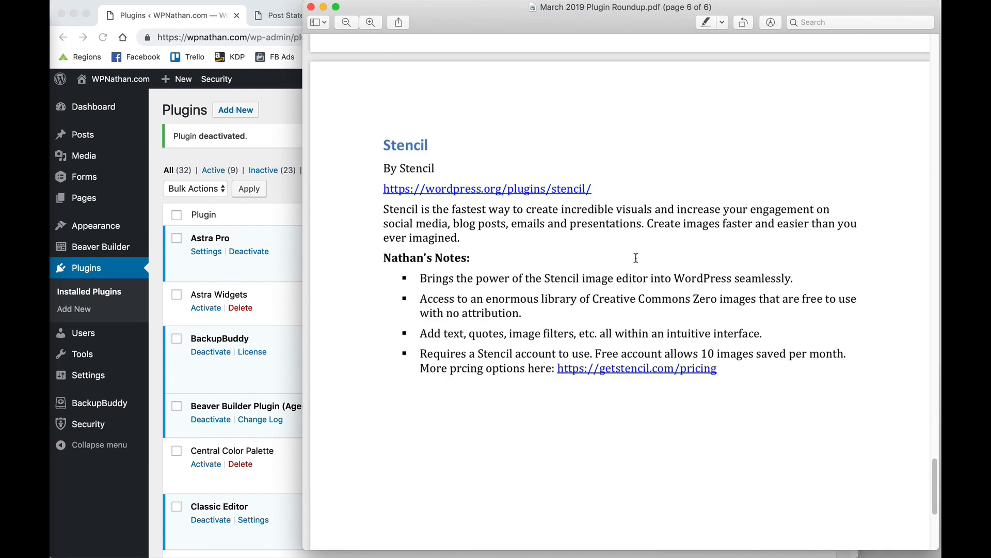
scroll(636, 258, "down", 2)
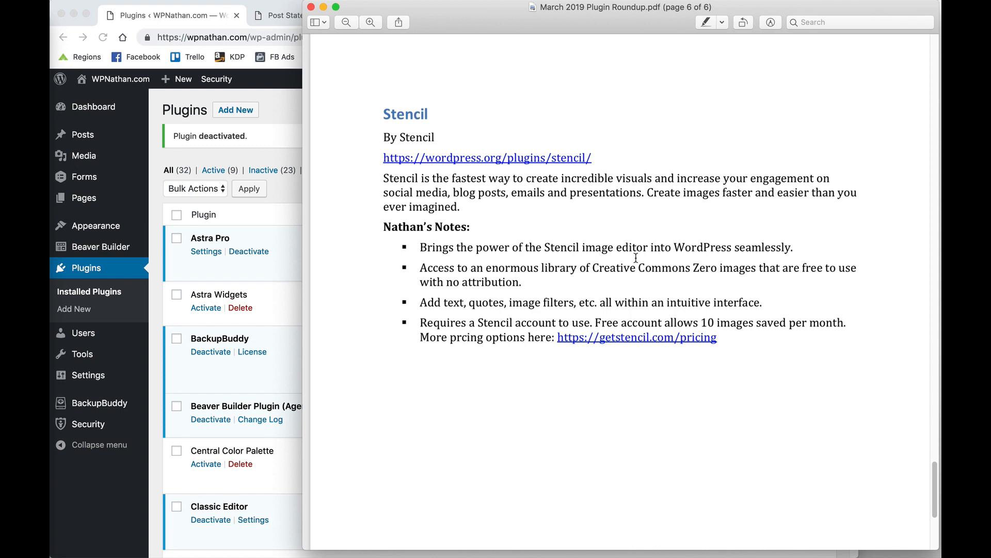
Switch back to the browser, search Google for "stencil" in a new tab, and open the getstencil.com website.
left_click(268, 103)
left_click(554, 15)
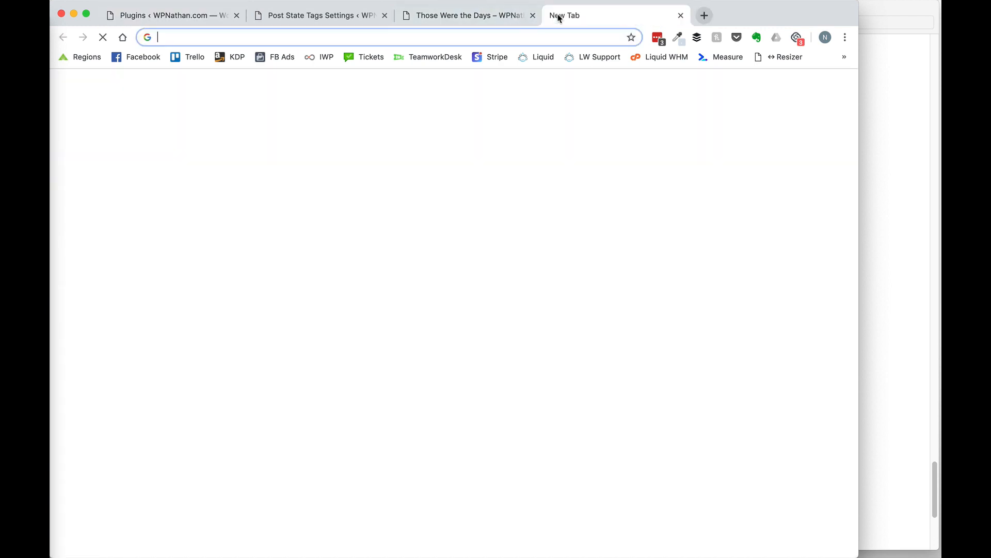
type("stencil")
key("Return")
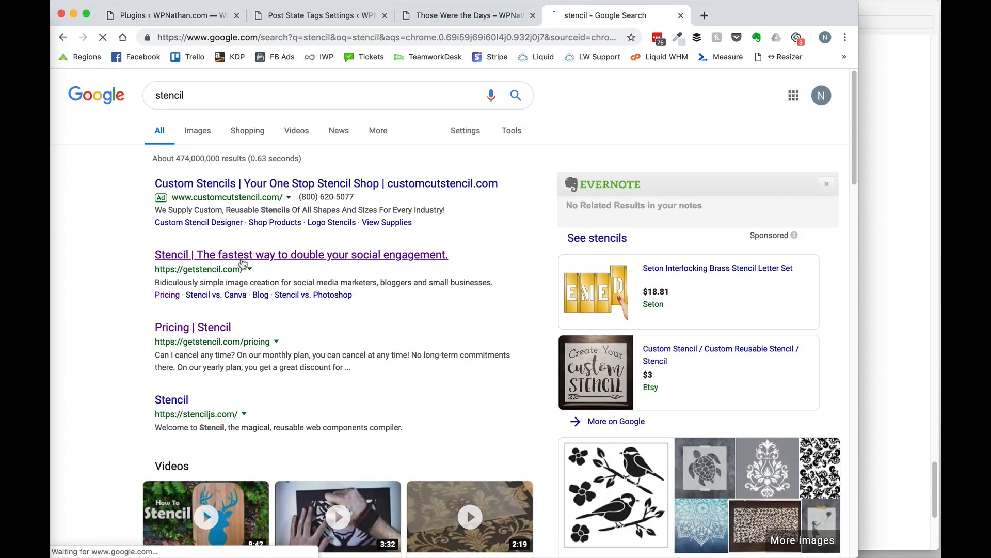
left_click(243, 263)
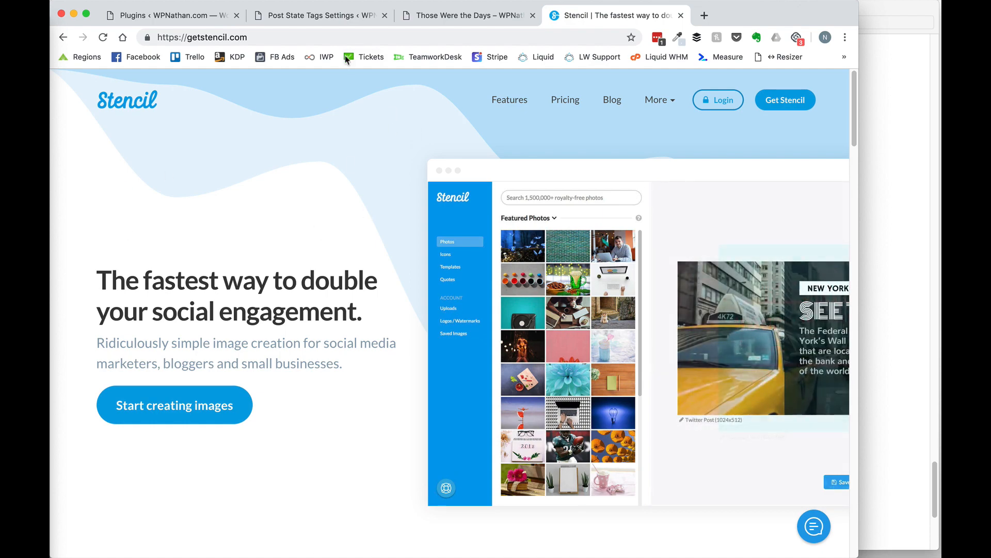
Activate the Stencil for WordPress plugin on the WordPress Plugins page and close the Post State Tags Settings browser tab.
left_click(161, 16)
scroll(216, 361, "down", 10)
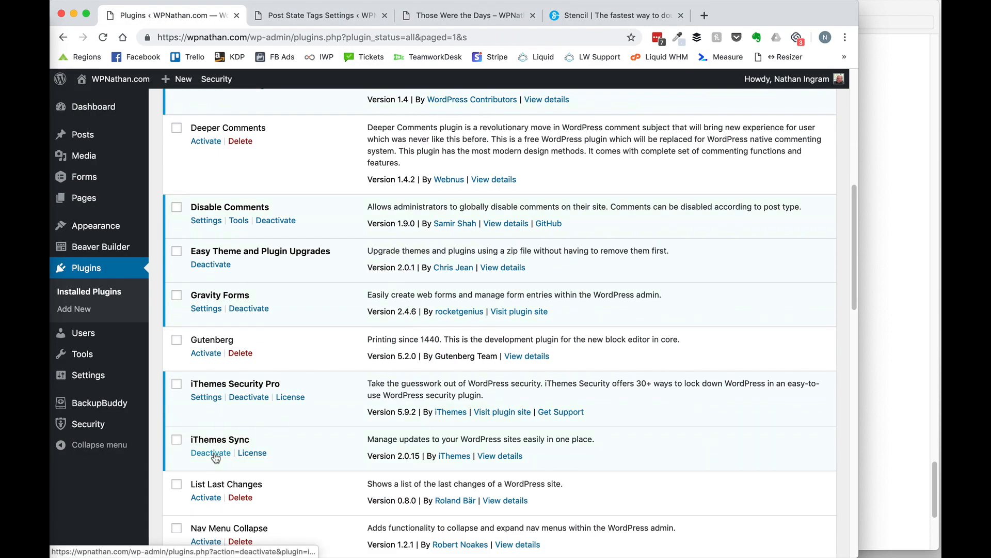
scroll(215, 458, "down", 15)
scroll(216, 457, "up", 8)
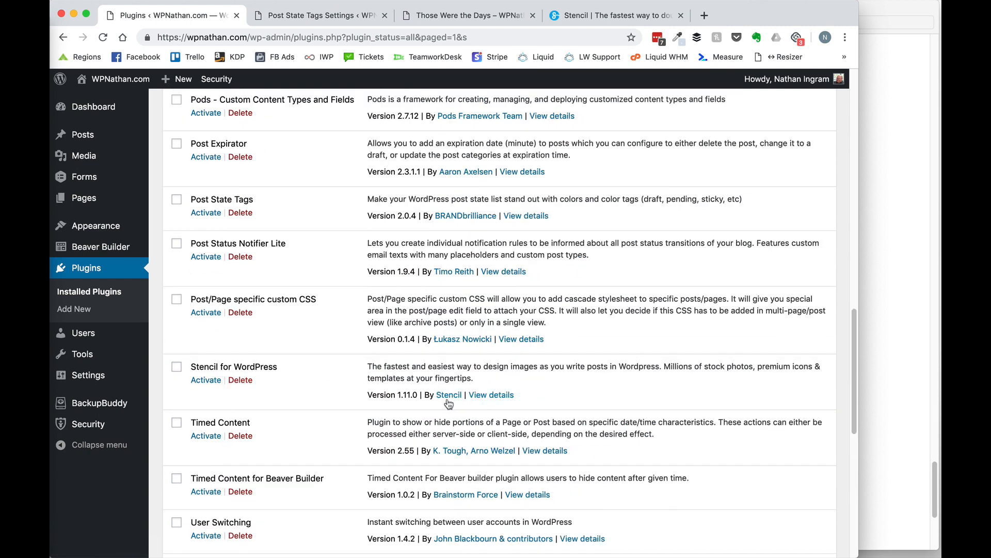
left_click(201, 382)
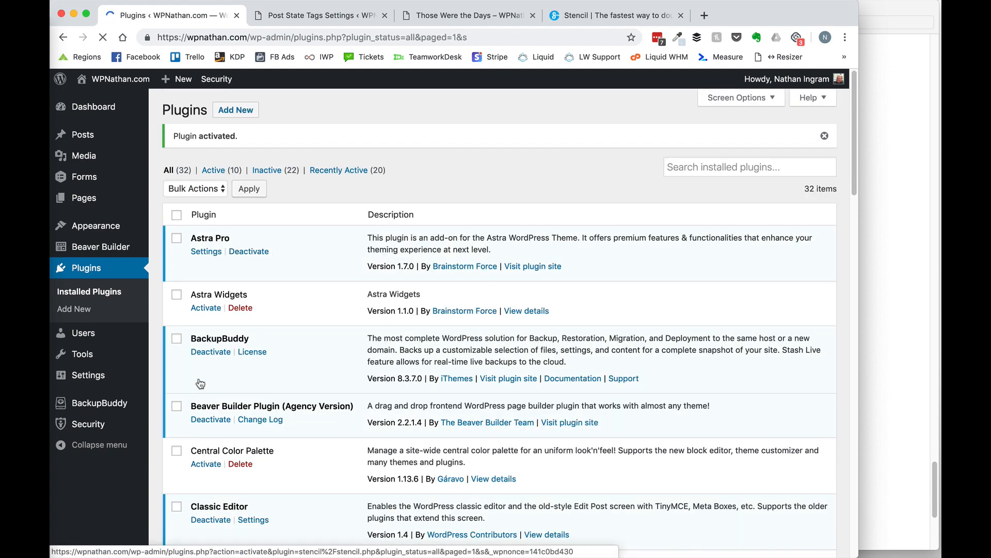
left_click(384, 16)
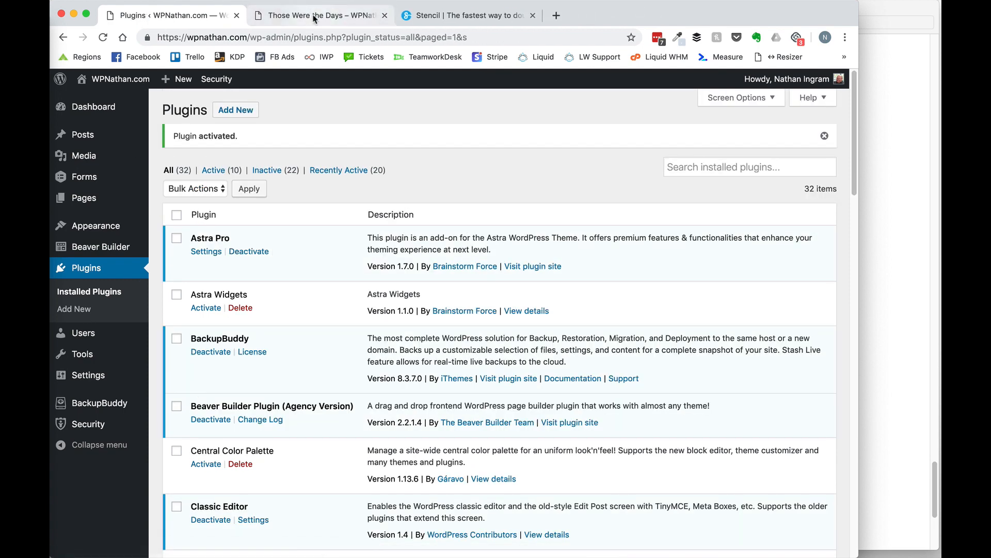
Start a new WordPress post and open the Stencil editor for its featured image.
left_click(320, 15)
left_click(155, 15)
mouse_move(97, 137)
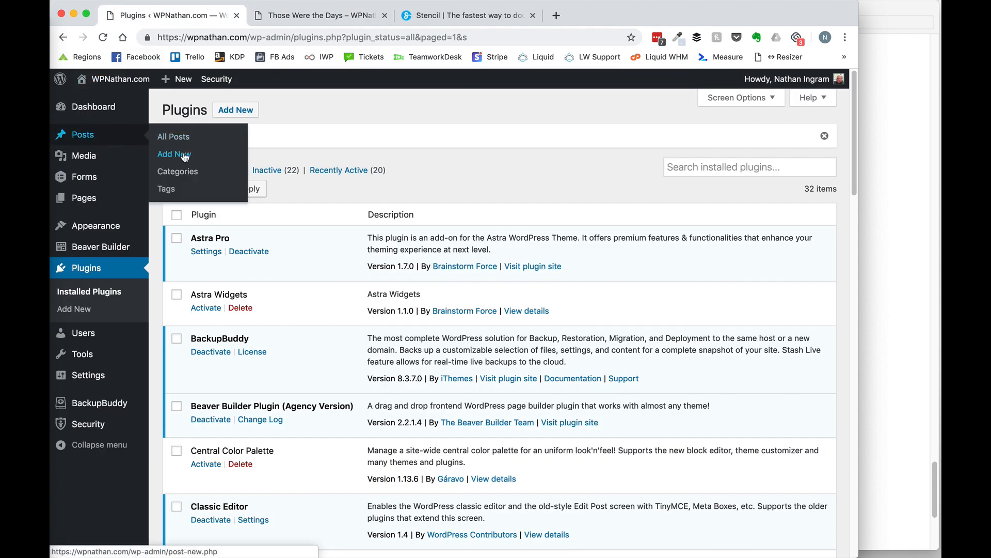
left_click(175, 150)
left_click(695, 324)
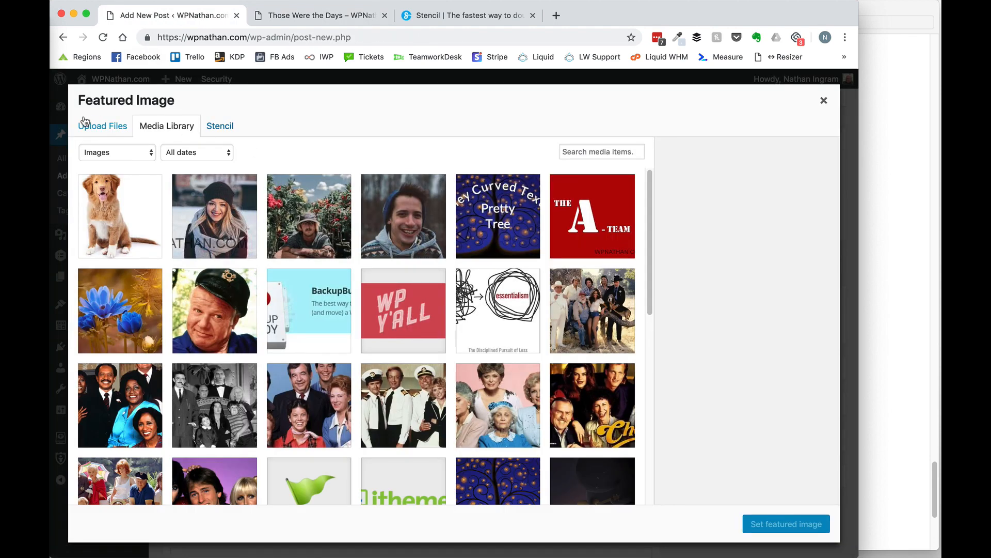
left_click(222, 131)
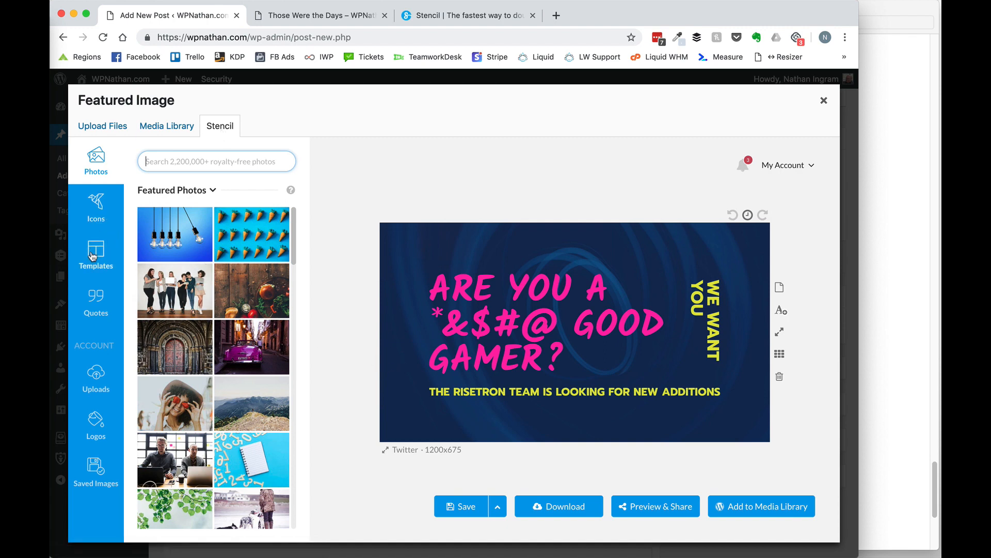
Clear all images and text from the Stencil canvas and search the royalty-free photos for "lion".
left_click(779, 381)
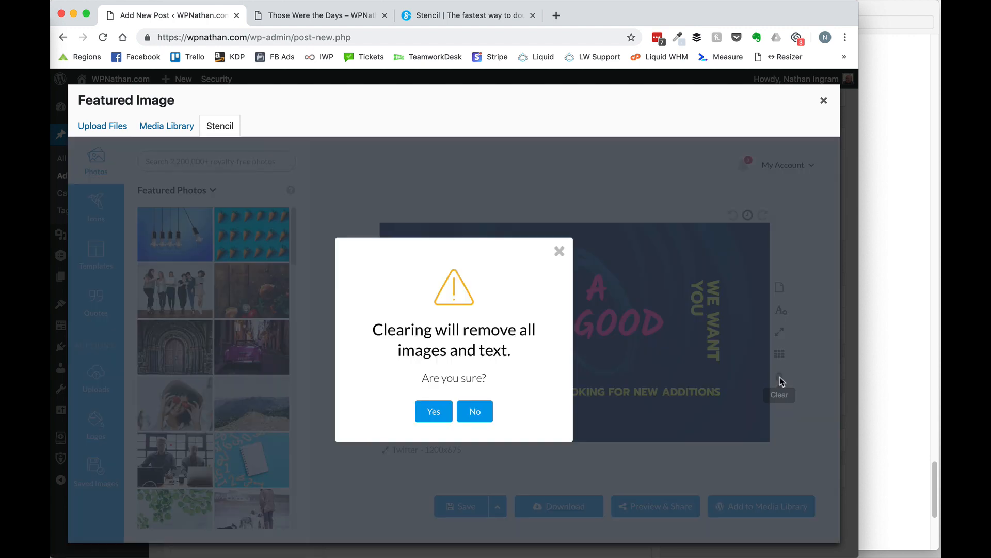
left_click(439, 411)
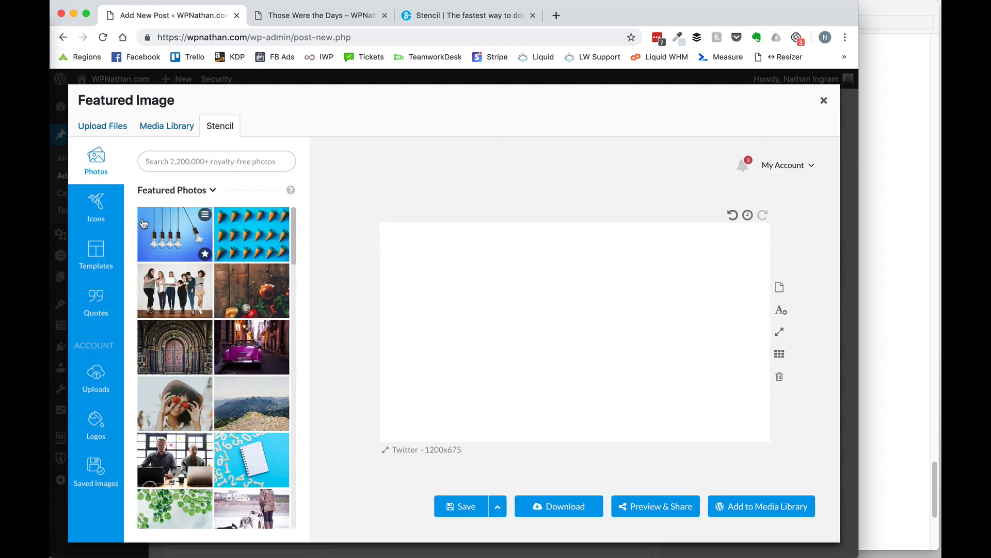
left_click(224, 163)
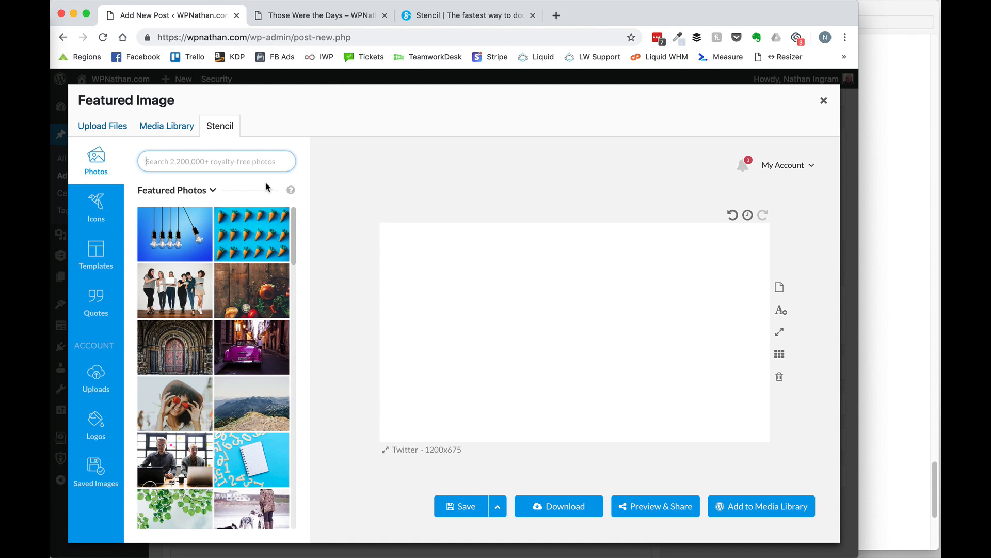
type("li")
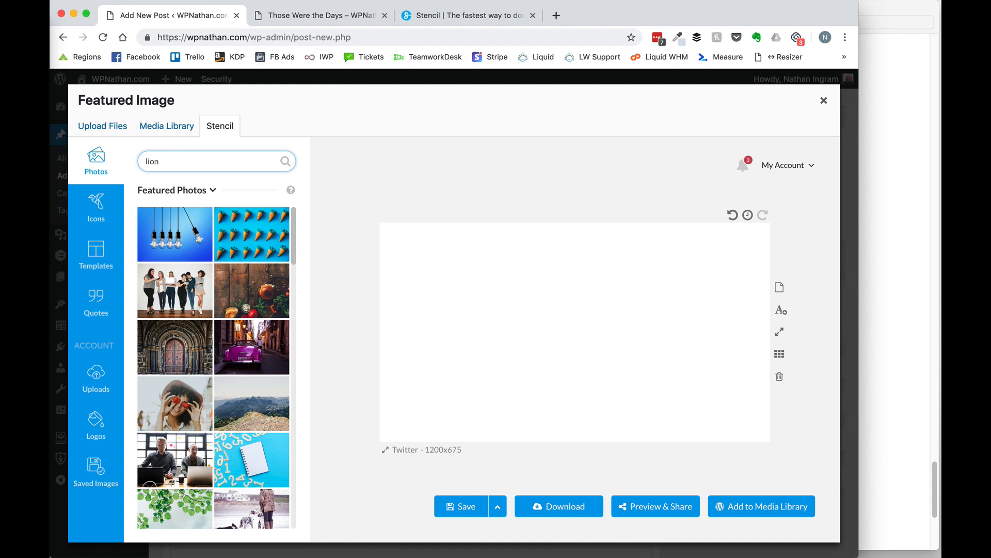
type("on")
key("Return")
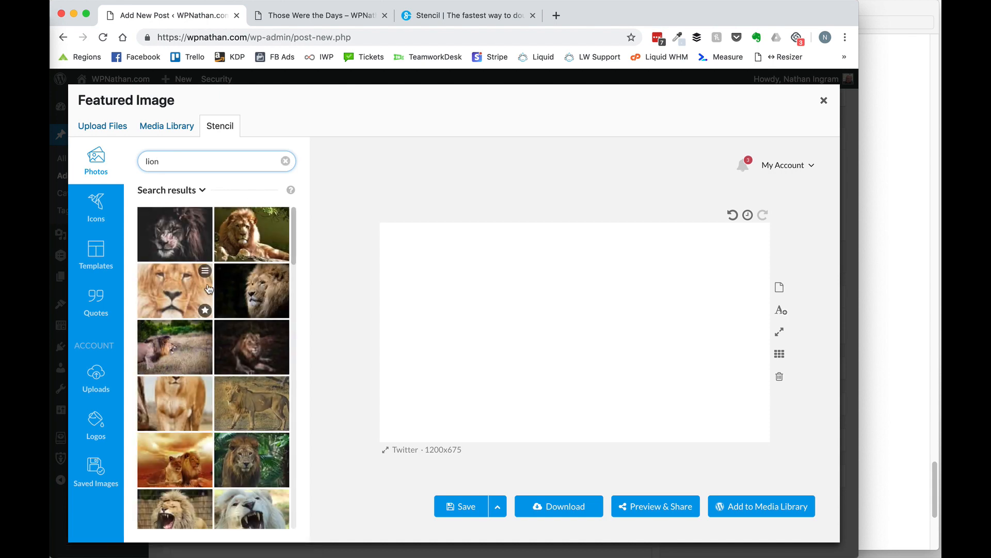
Browse the lion photos, place the dark close-up lion face on the canvas, and dismiss the background images notice.
scroll(208, 288, "down", 15)
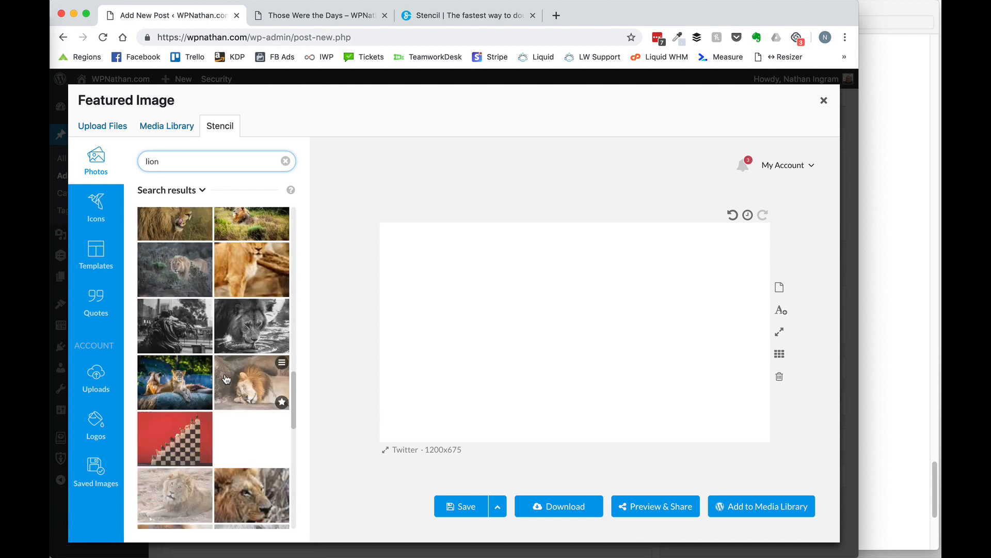
scroll(226, 378, "down", 10)
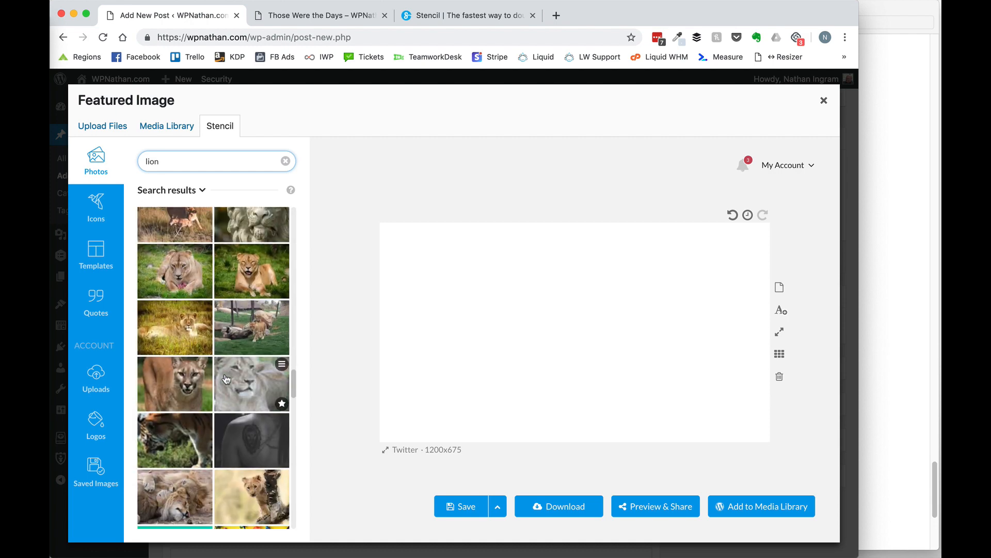
scroll(226, 379, "up", 20)
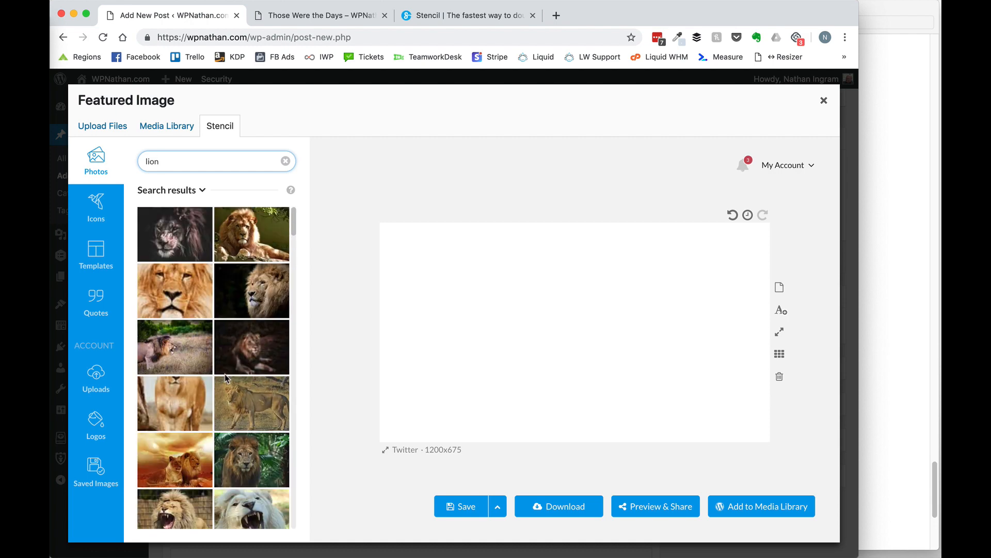
left_click(176, 247)
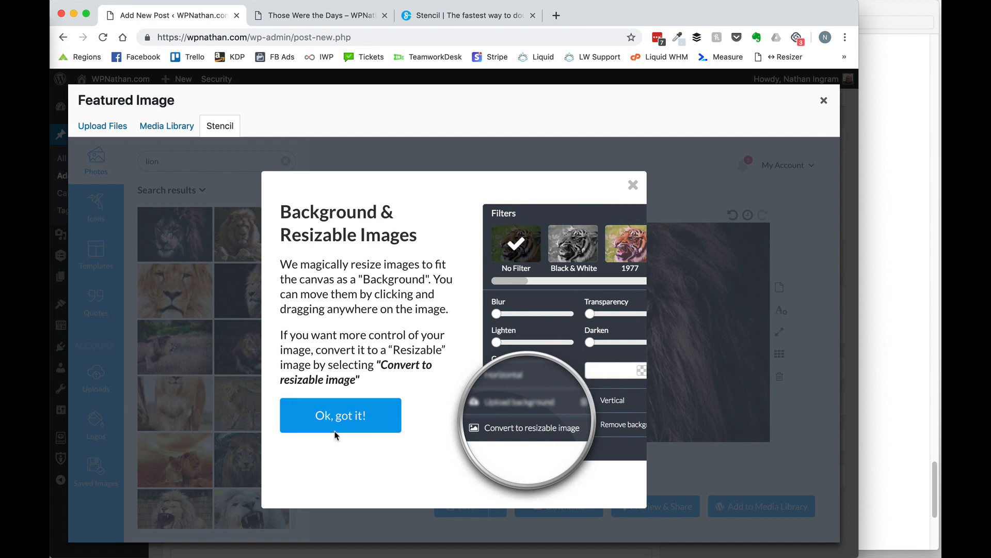
left_click(336, 433)
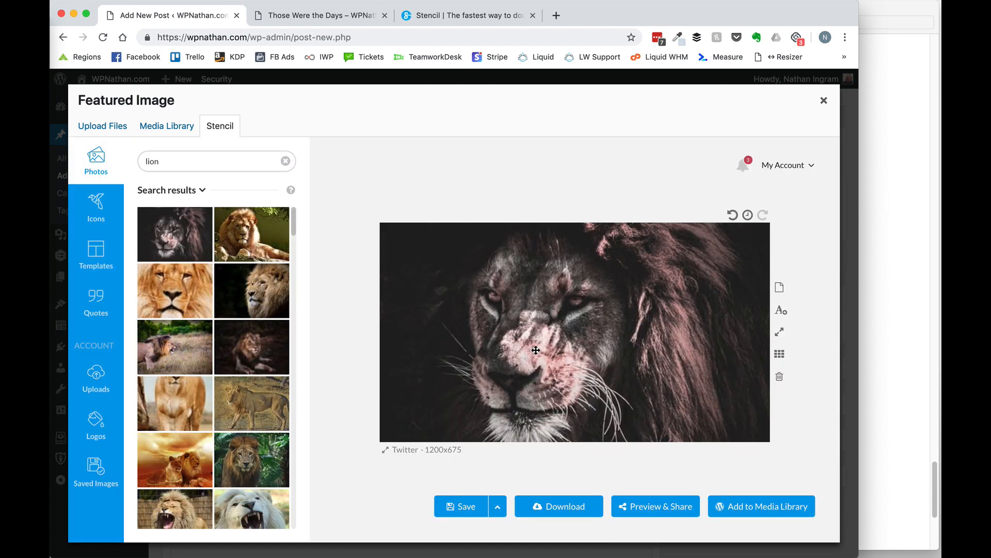
Replace the canvas background with the photo of a lion lying on green grass.
scroll(207, 415, "down", 2)
scroll(167, 425, "down", 5)
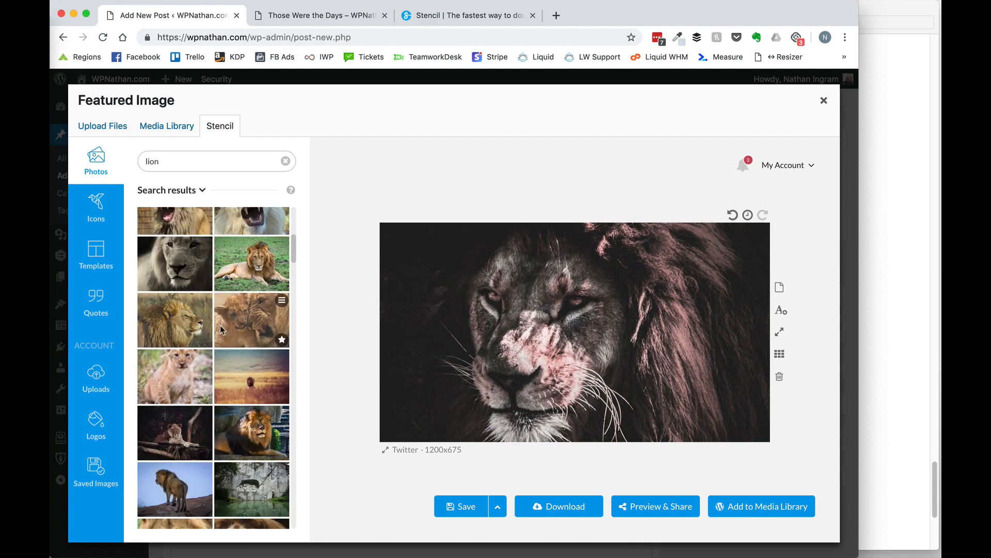
left_click(247, 271)
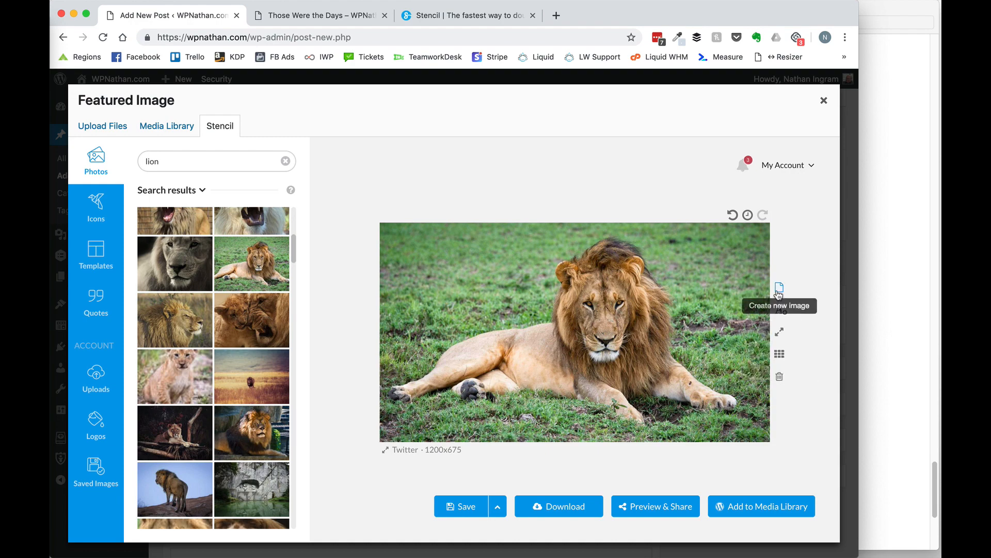
Try the Black & White, 1977, Gotham and Hefe filters on the lion background.
left_click(559, 318)
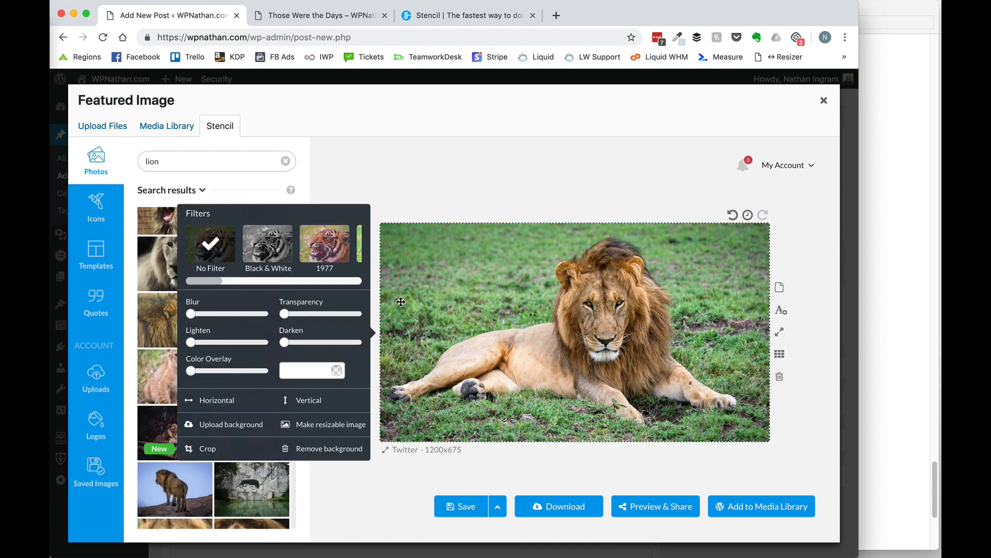
left_click(263, 245)
left_click(311, 247)
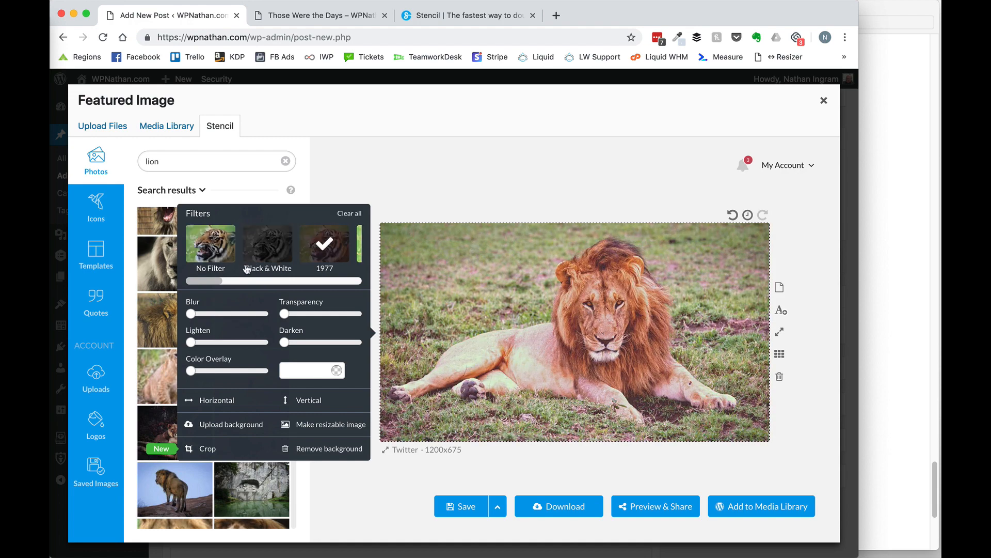
left_click_drag(210, 281, 250, 283)
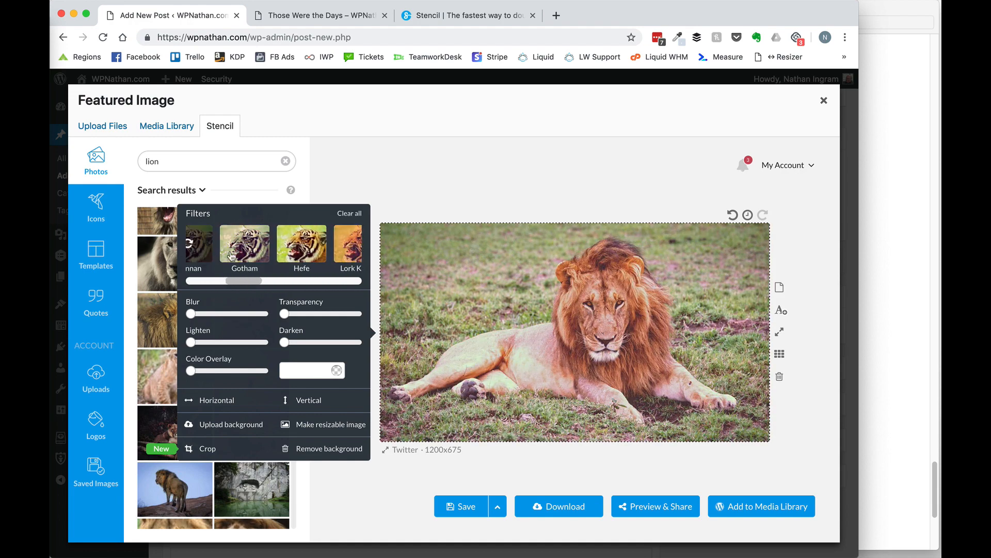
left_click(231, 255)
left_click(299, 249)
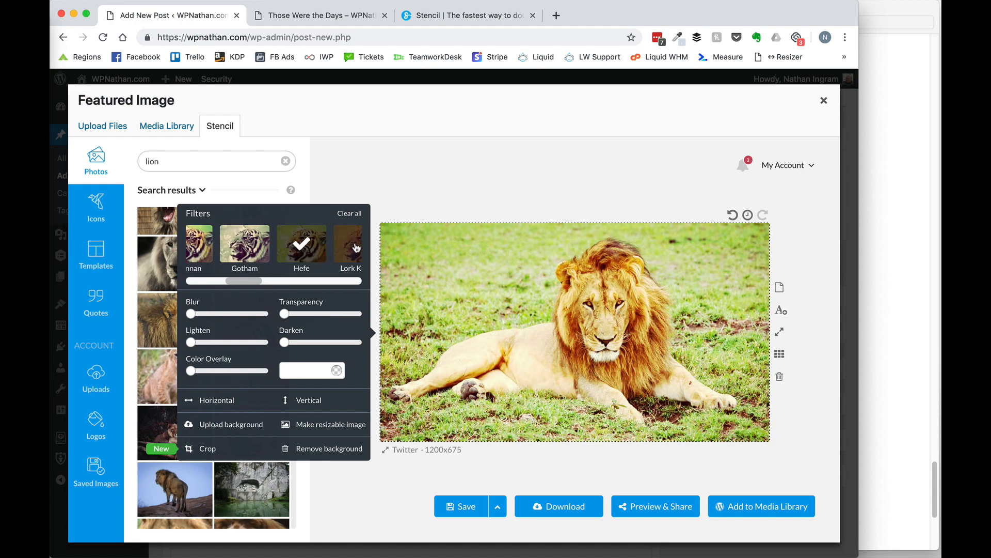
Try the filter after Hefe, Lomo and Sin City on the lion background, apply the Sun filter, and return to the first filters.
left_click(355, 248)
left_click_drag(255, 282, 345, 285)
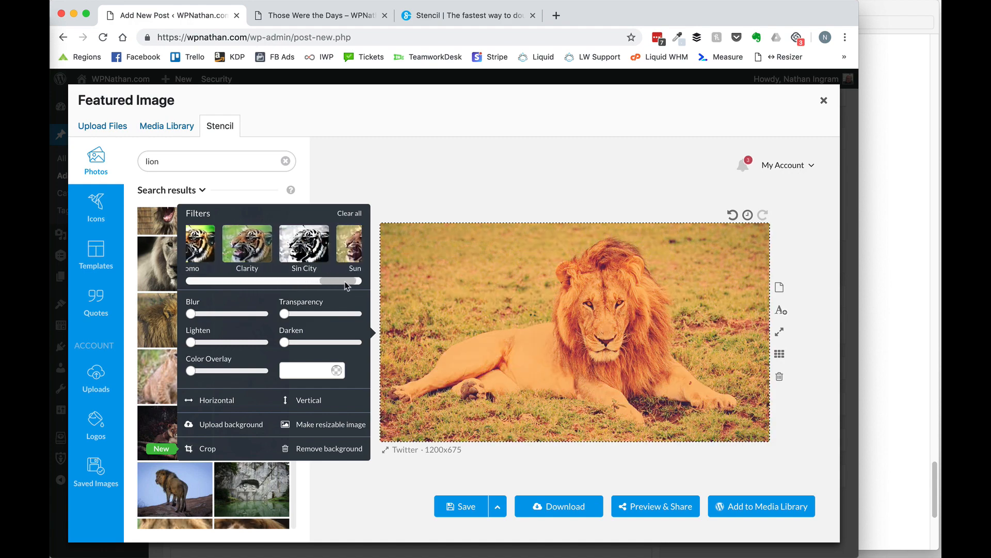
left_click(195, 249)
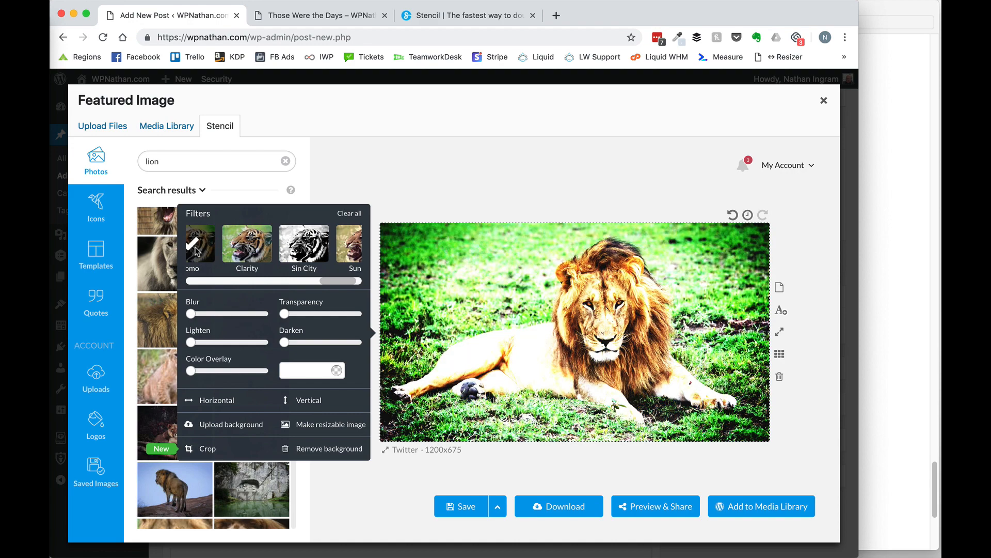
left_click(305, 247)
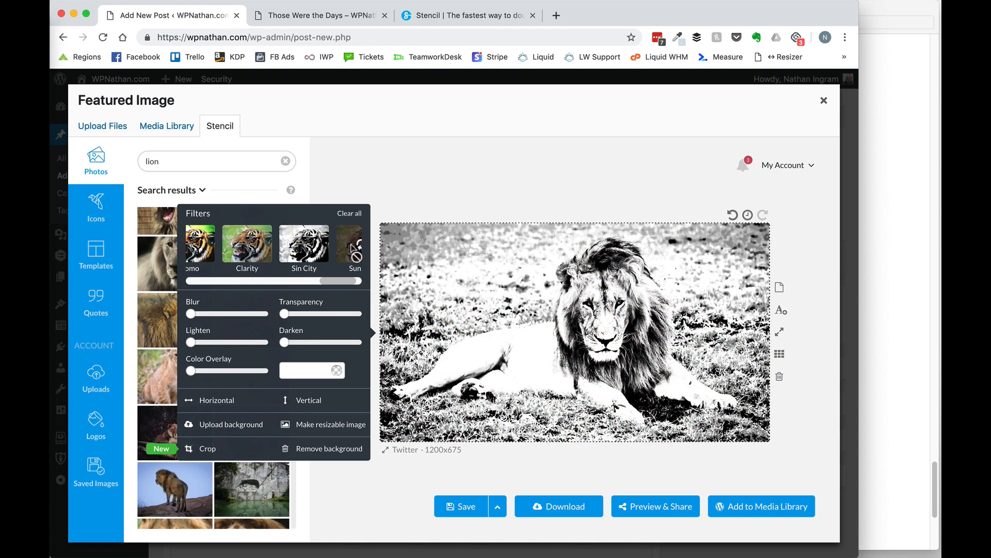
left_click_drag(329, 282, 187, 287)
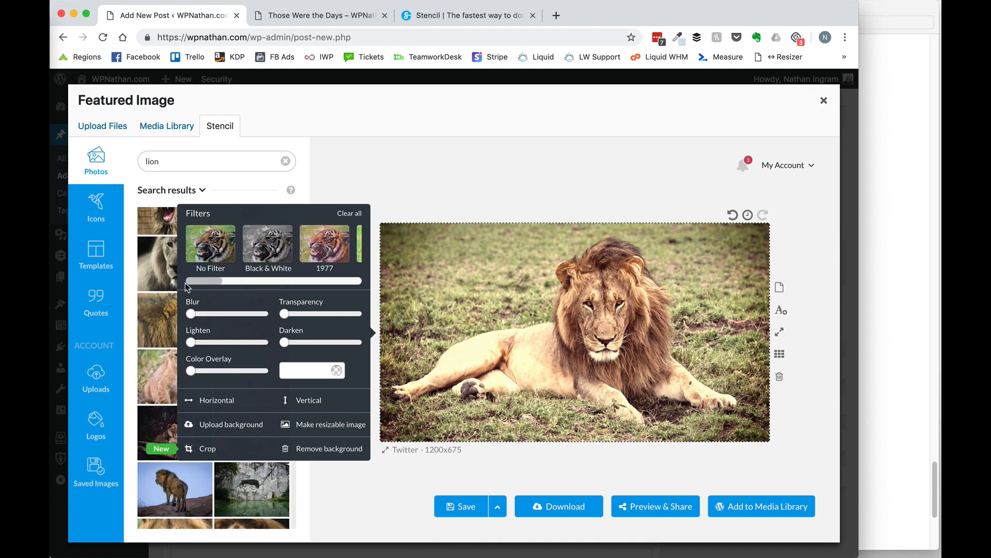
Darken the lion background with a black #000000 color overlay at about half strength.
left_click(162, 288)
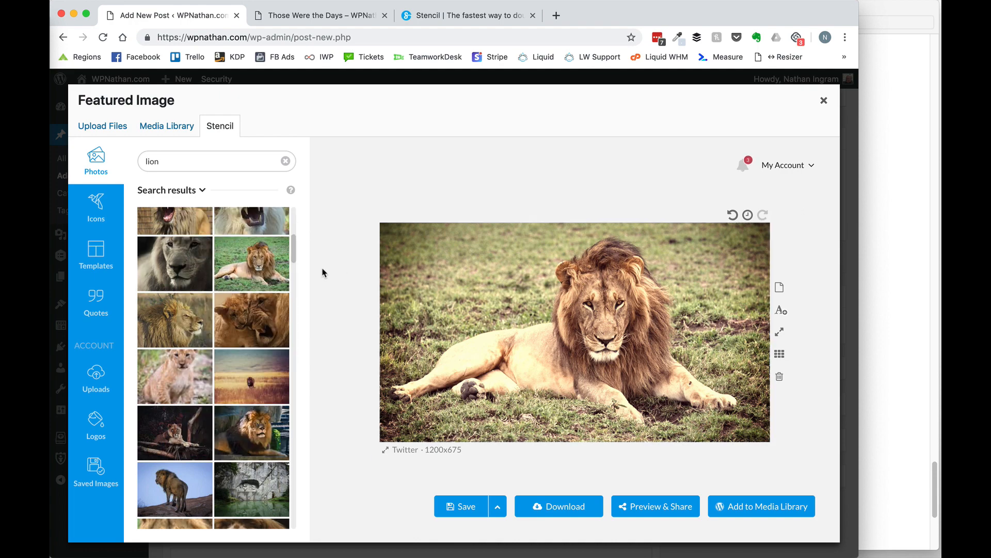
left_click(556, 263)
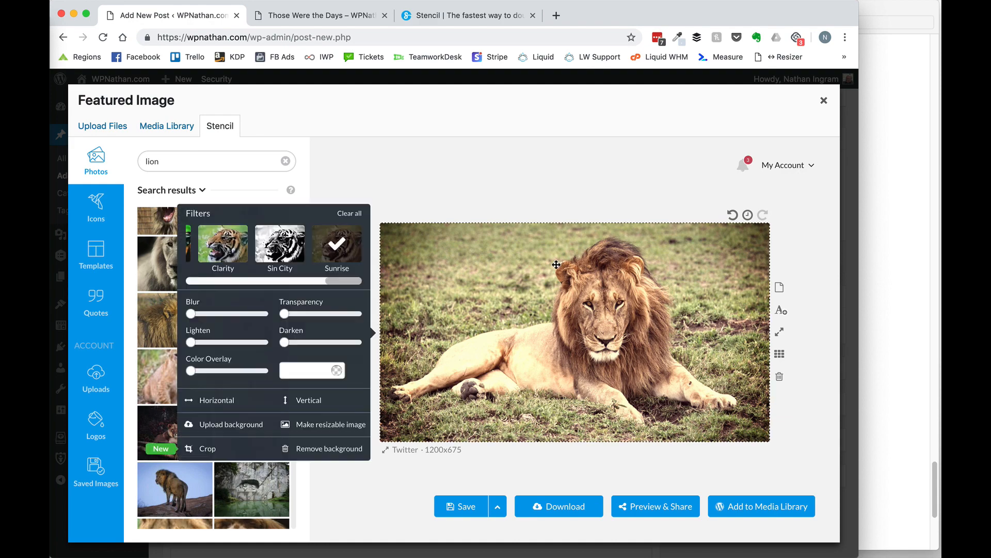
left_click(311, 372)
left_click_drag(241, 315, 201, 376)
left_click(268, 389)
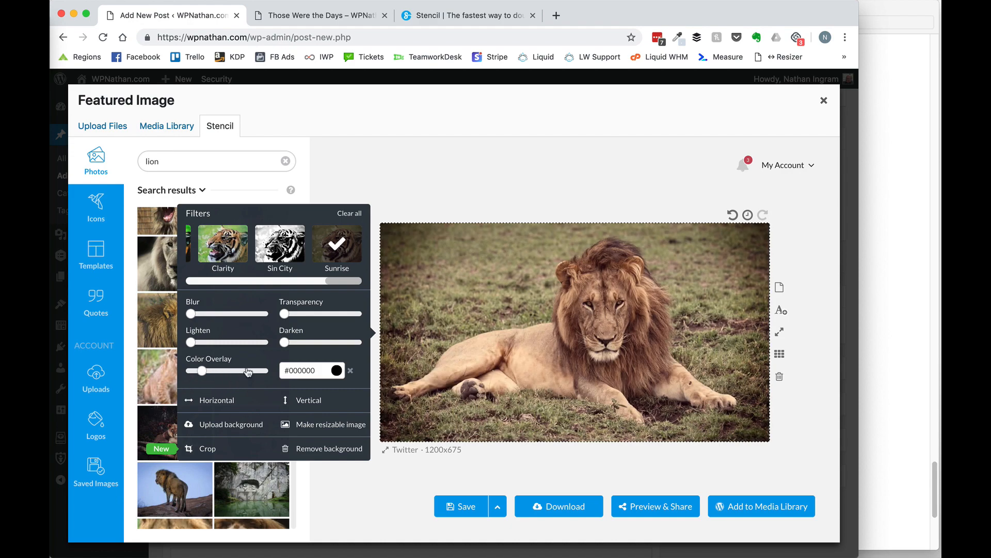
left_click(242, 371)
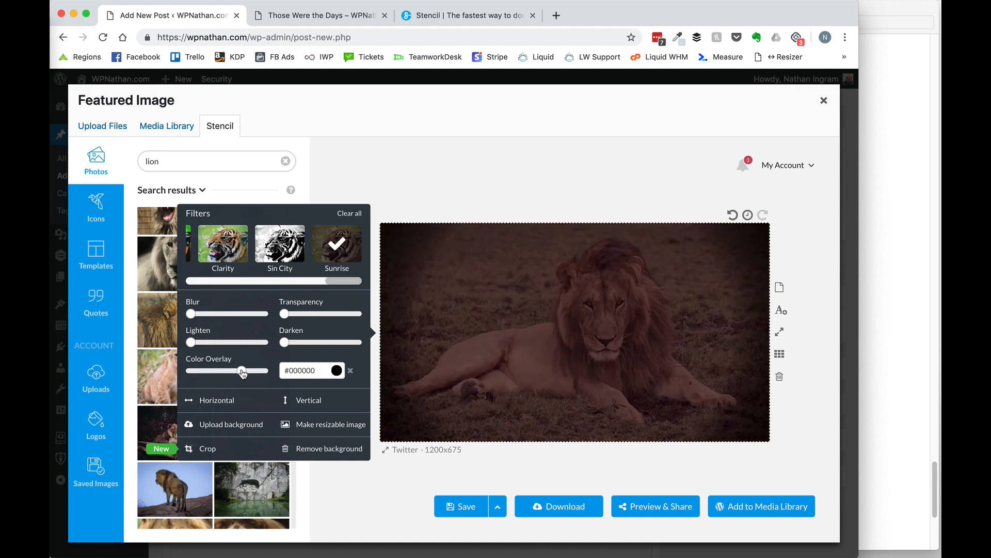
left_click_drag(243, 372, 229, 373)
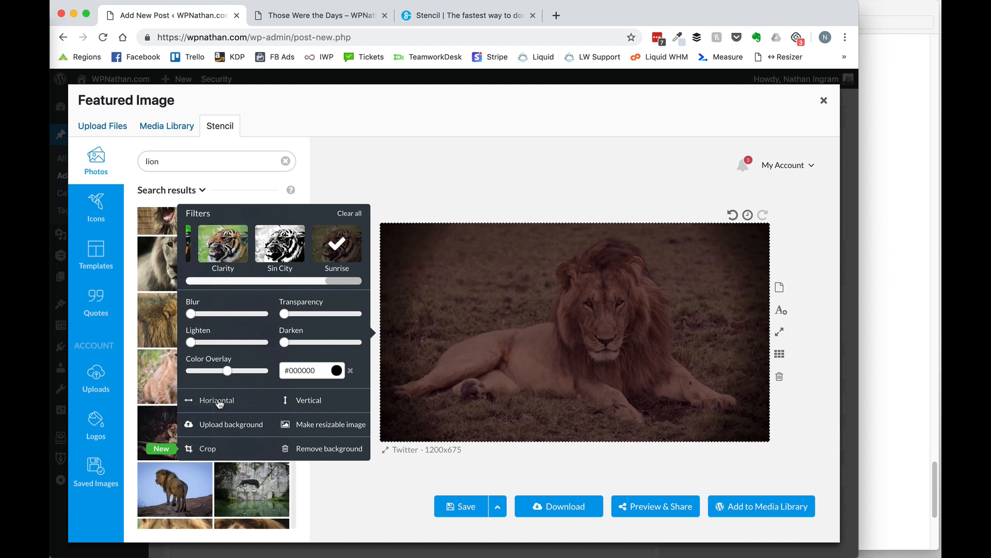
left_click(458, 164)
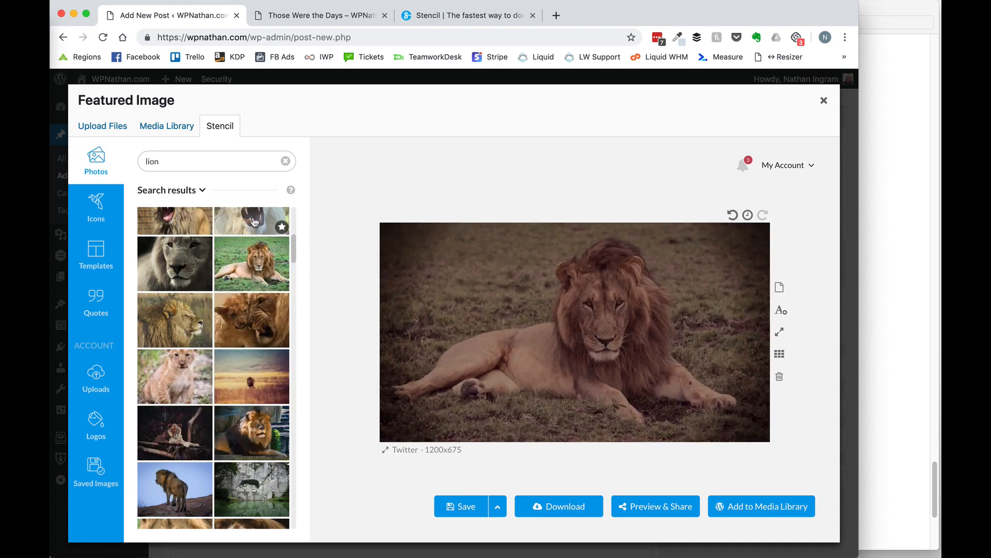
Add a text element reading "I am a Lion" over the lion background.
left_click(482, 307)
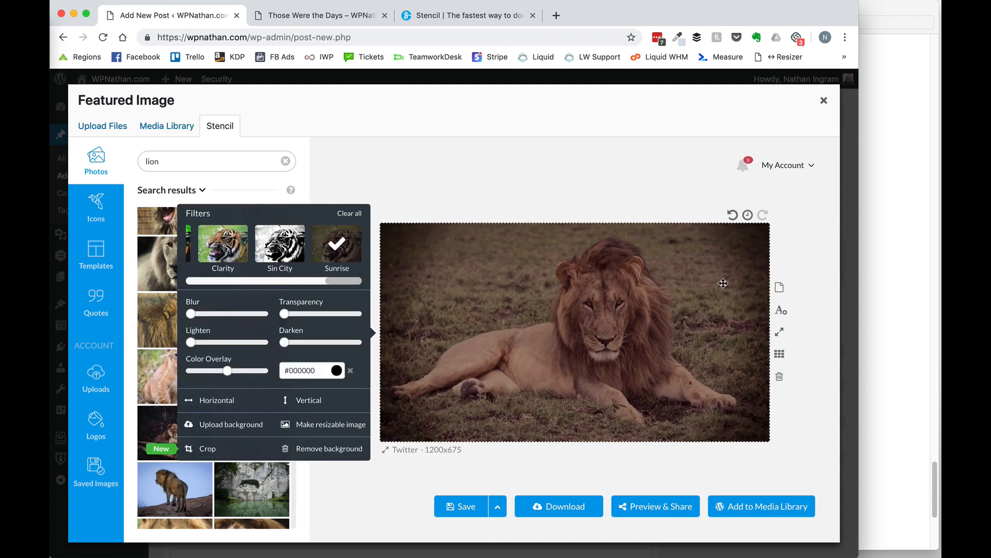
left_click(780, 309)
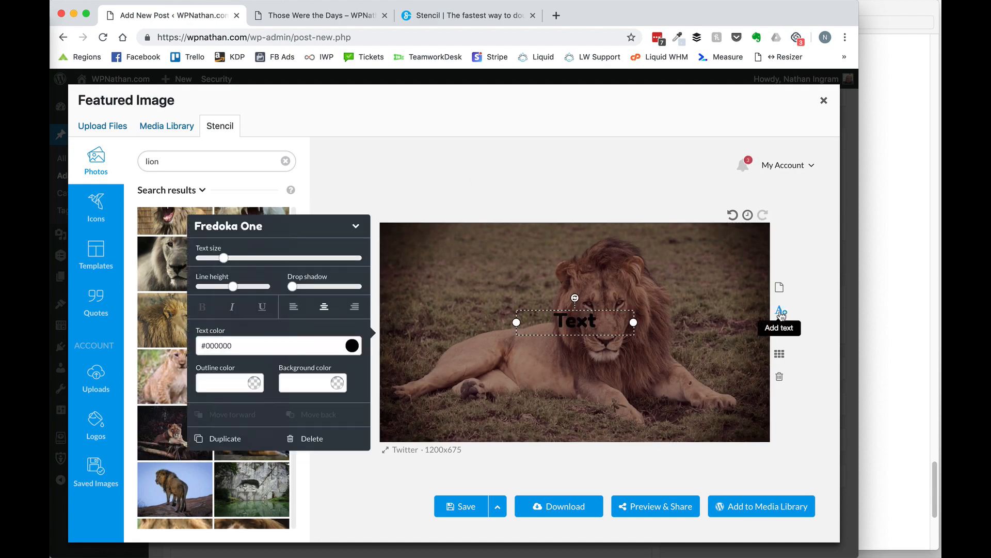
double_click(560, 331)
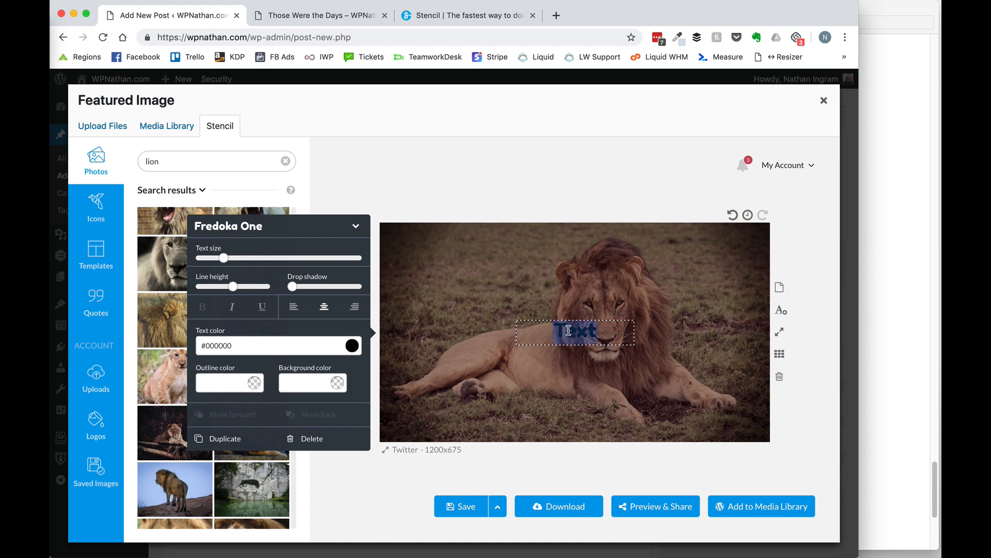
type("I am")
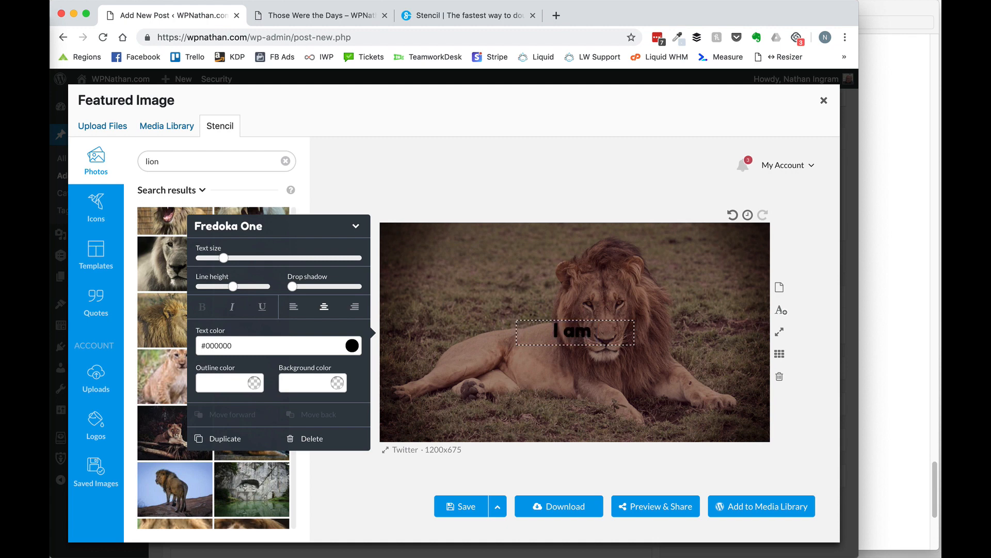
type(" a Lion")
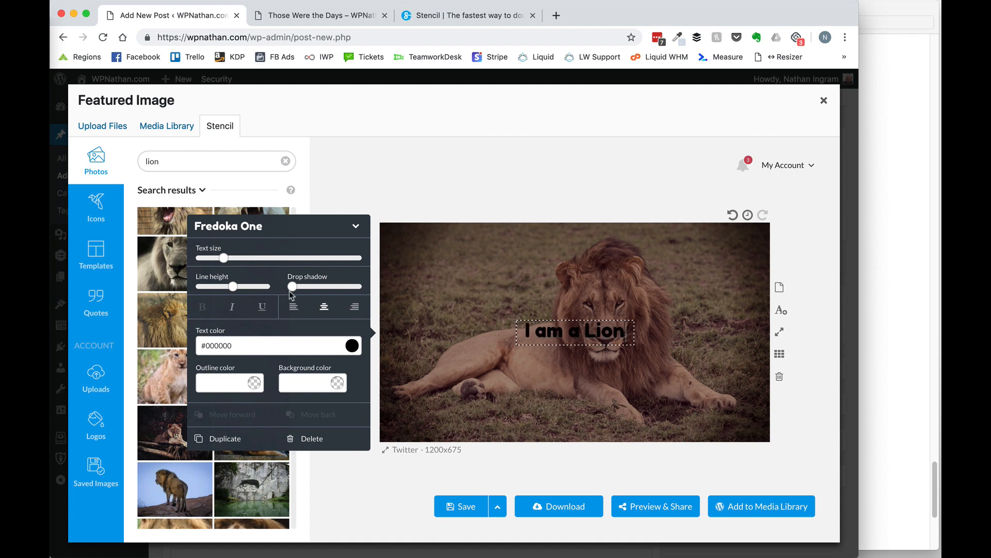
Change the font of the "I am a Lion" text to Paytone One.
left_click(249, 230)
left_click(249, 230)
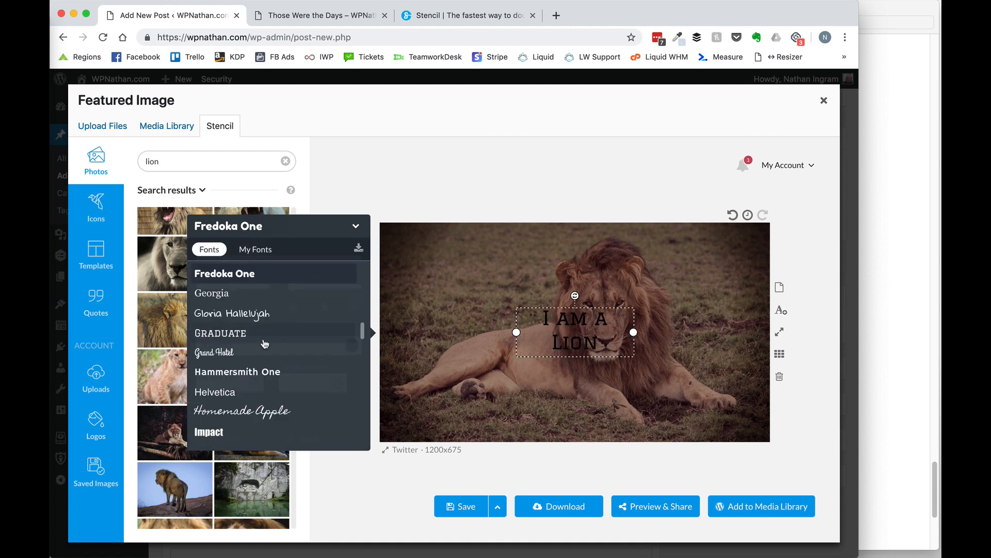
scroll(265, 342, "down", 5)
scroll(264, 342, "down", 5)
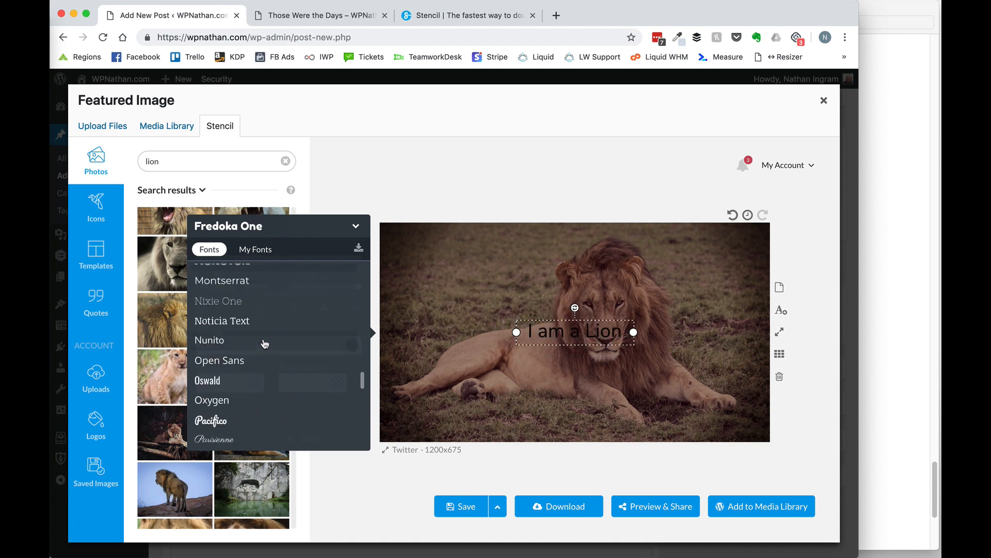
scroll(220, 382, "down", 3)
left_click(221, 394)
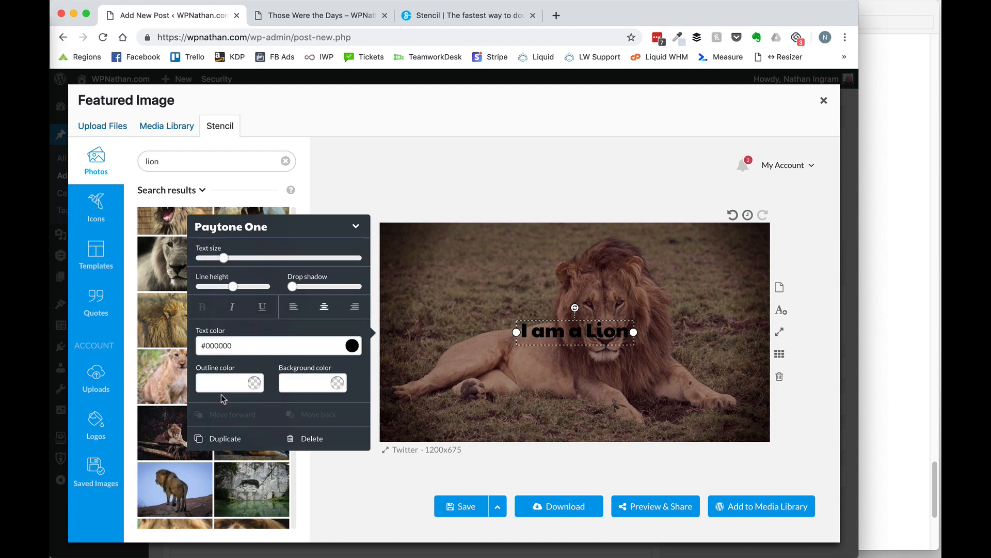
Set the color of the "I am a Lion" text to white, #ffffff.
left_click(352, 345)
left_click(235, 218)
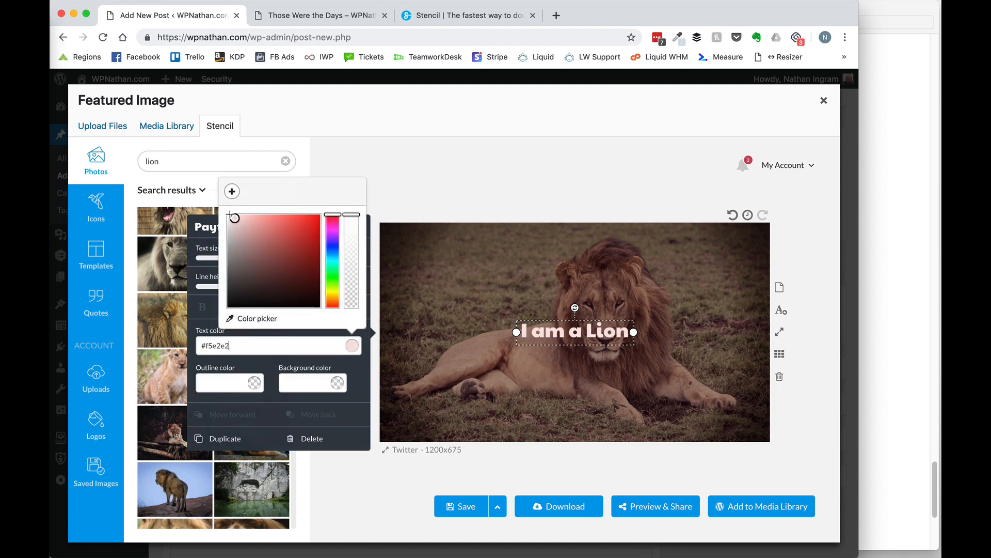
left_click_drag(234, 217, 227, 214)
left_click(496, 318)
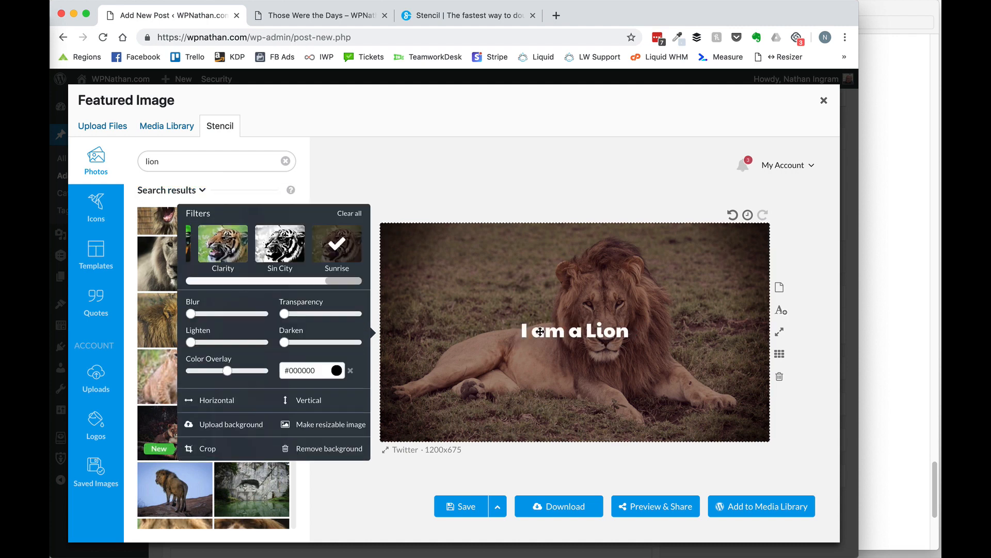
Enlarge the "I am a Lion" text, widen its box to fit one line, and place it across the lower part of the image.
left_click(537, 332)
left_click_drag(517, 333, 462, 332)
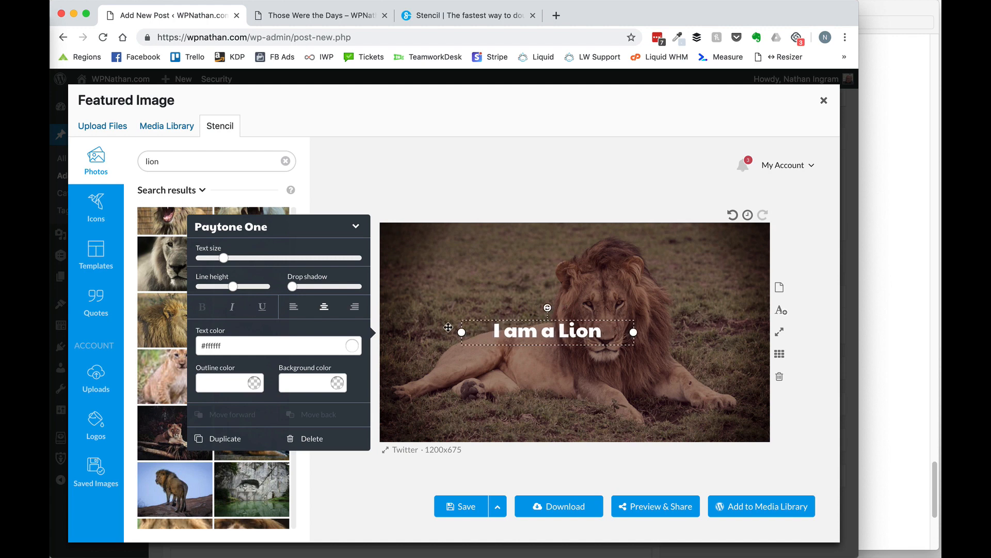
left_click_drag(231, 258, 268, 258)
left_click_drag(634, 332, 735, 332)
left_click_drag(619, 316, 583, 402)
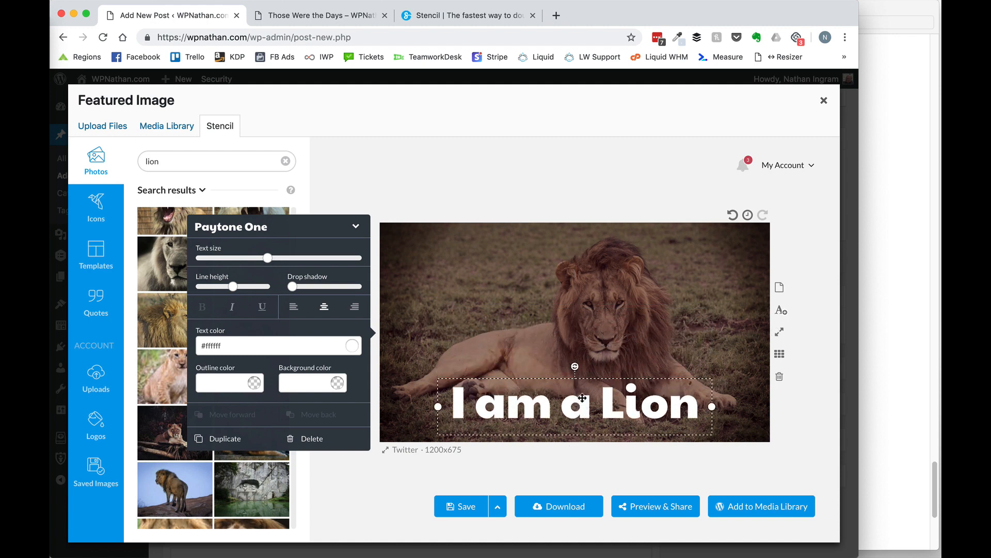
Open the pricing page on the Stencil website and review the Free, Pro and Unlimited plans.
left_click(457, 511)
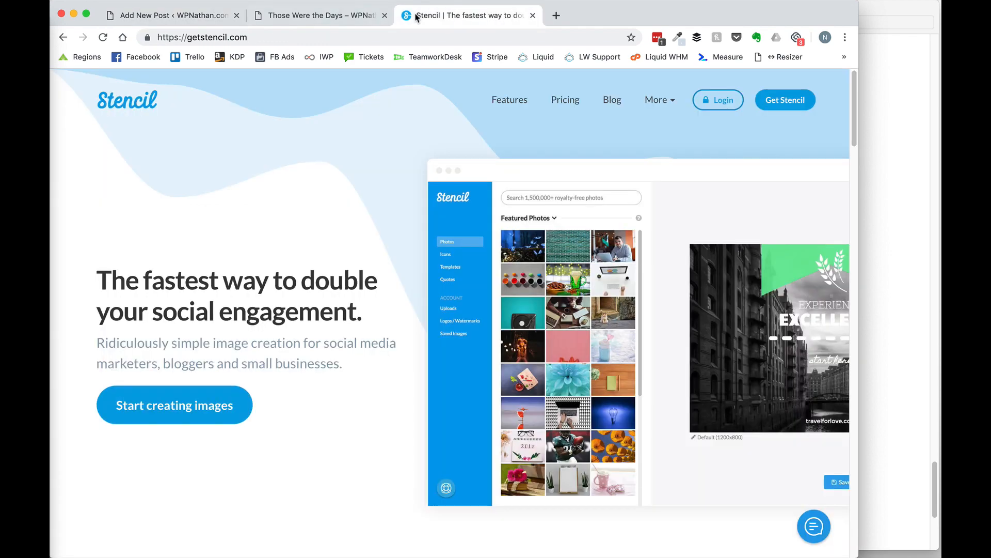
left_click(575, 103)
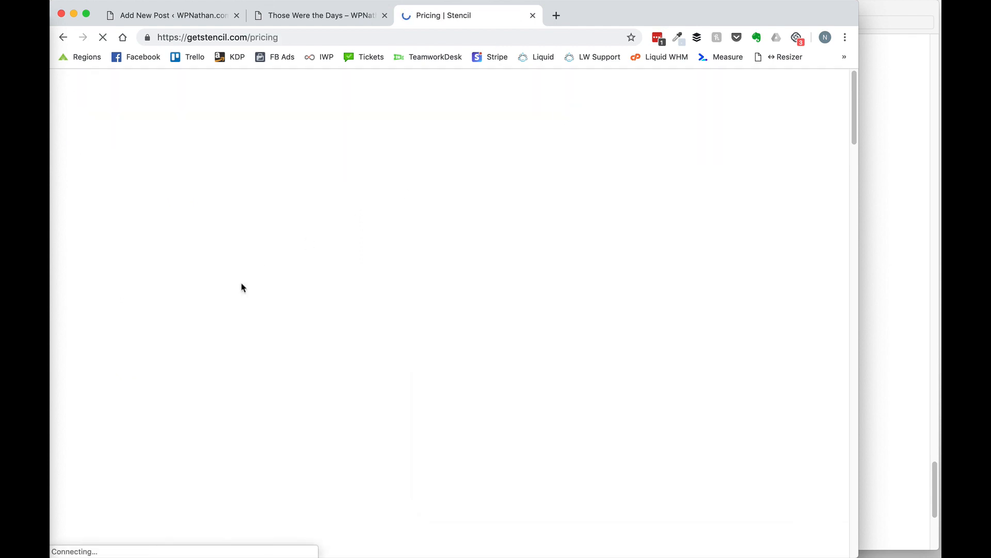
scroll(238, 417, "down", 5)
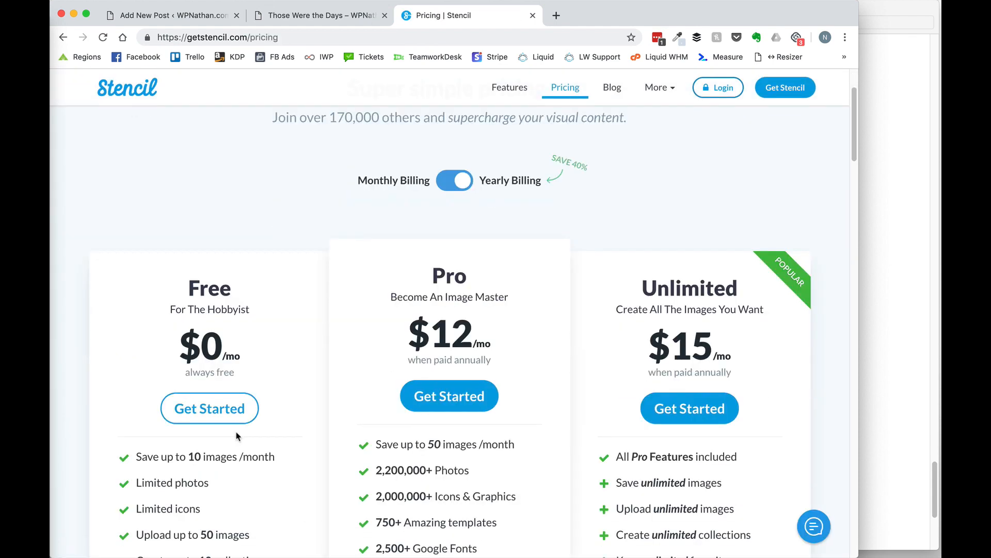
mouse_move(244, 355)
mouse_move(266, 456)
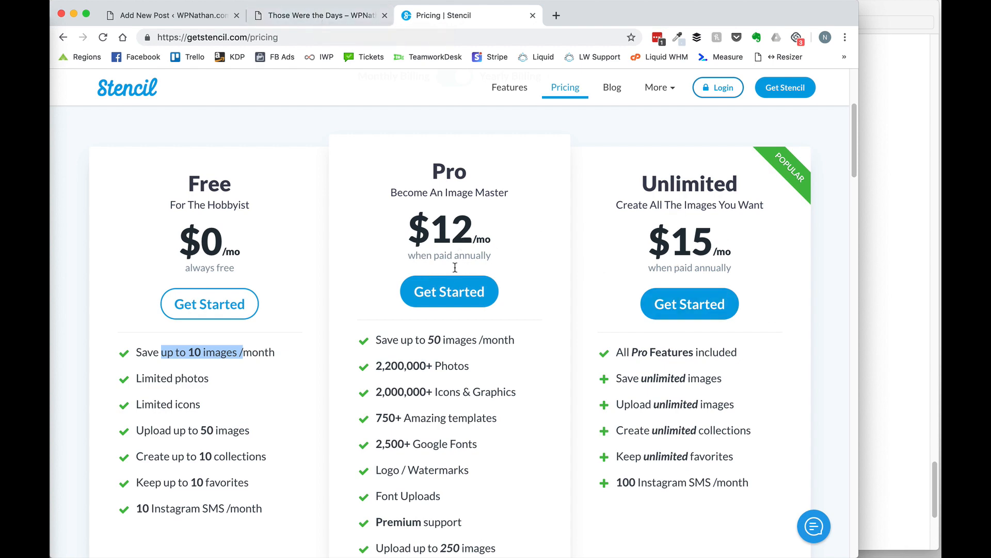
Return to the new post's featured image editor and save the lion design to the saved images.
left_click(312, 15)
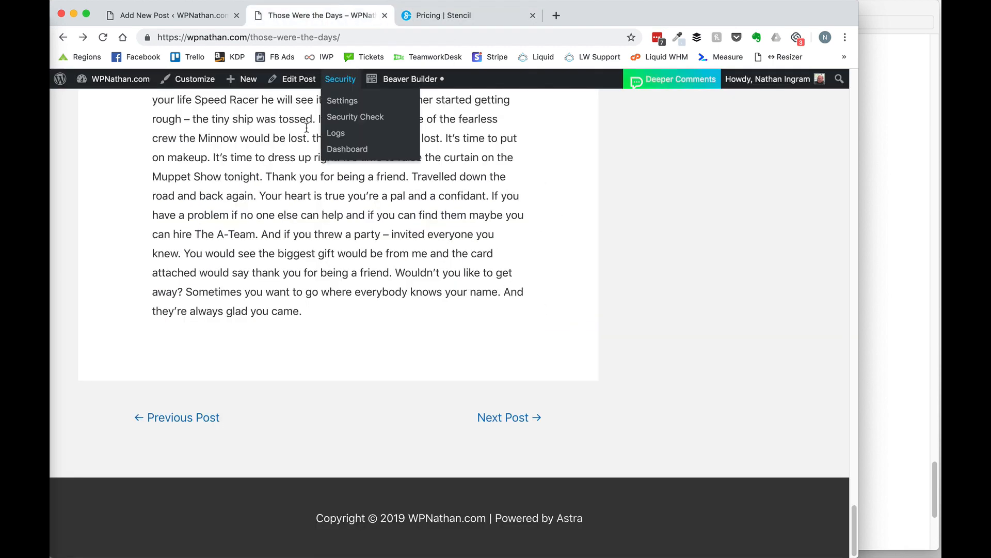
left_click(135, 16)
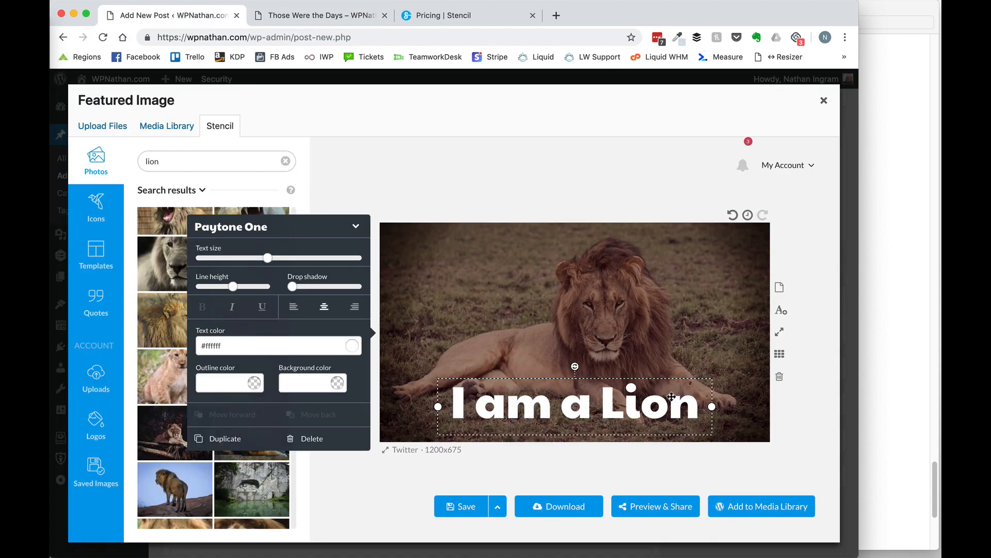
left_click(462, 508)
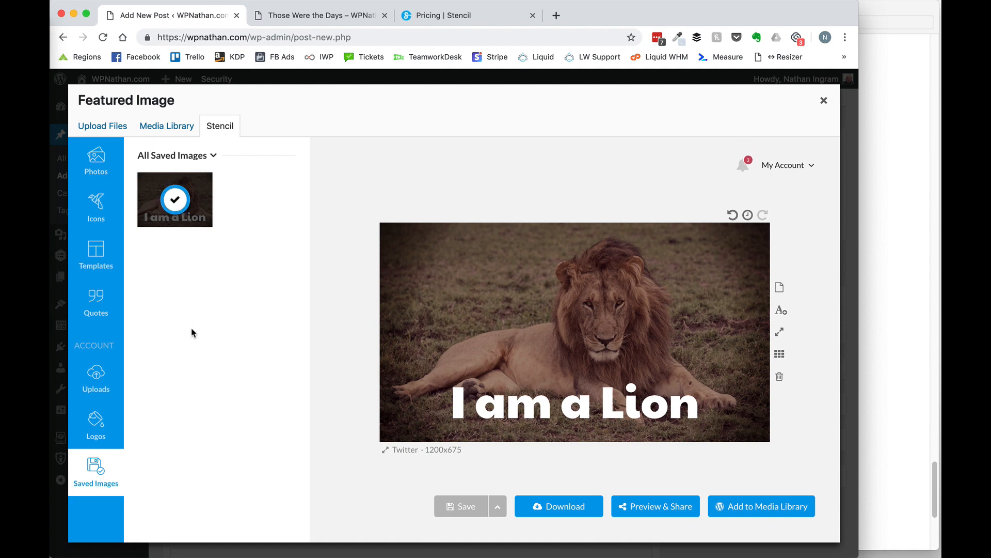
Add the lion design to the WordPress media library with the filename "lion" and select it there.
left_click(739, 505)
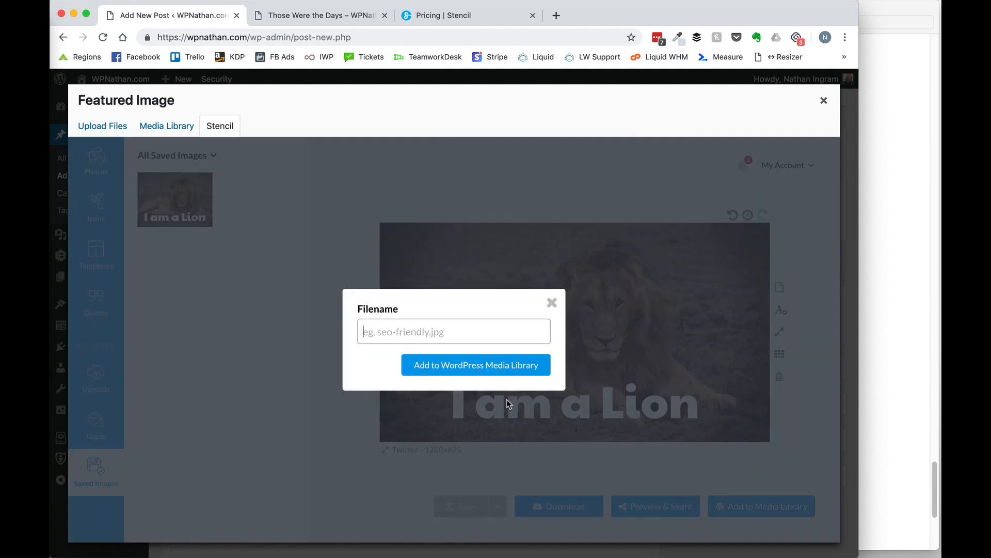
type("I")
key("BackSpace")
type("lion")
left_click(451, 368)
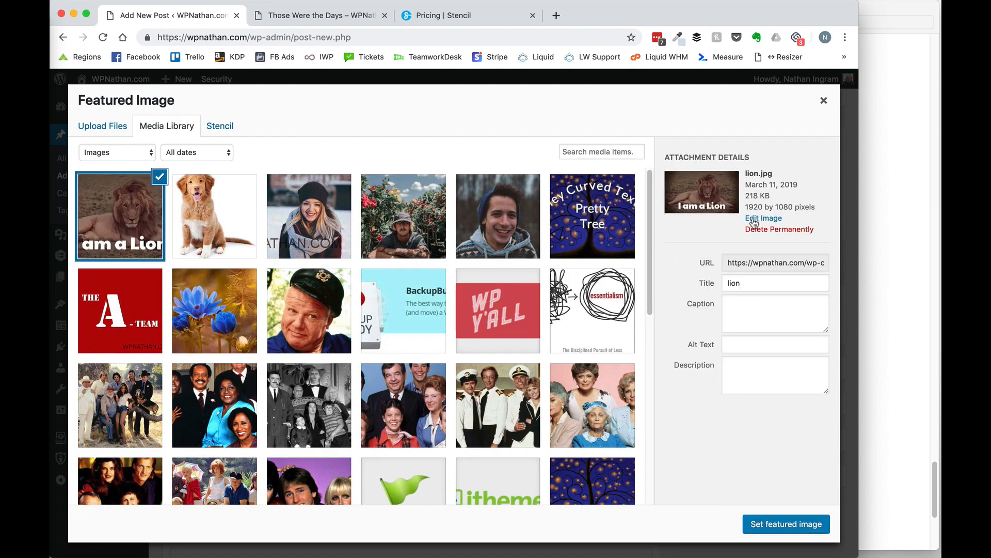
left_click(138, 238)
left_click(127, 223)
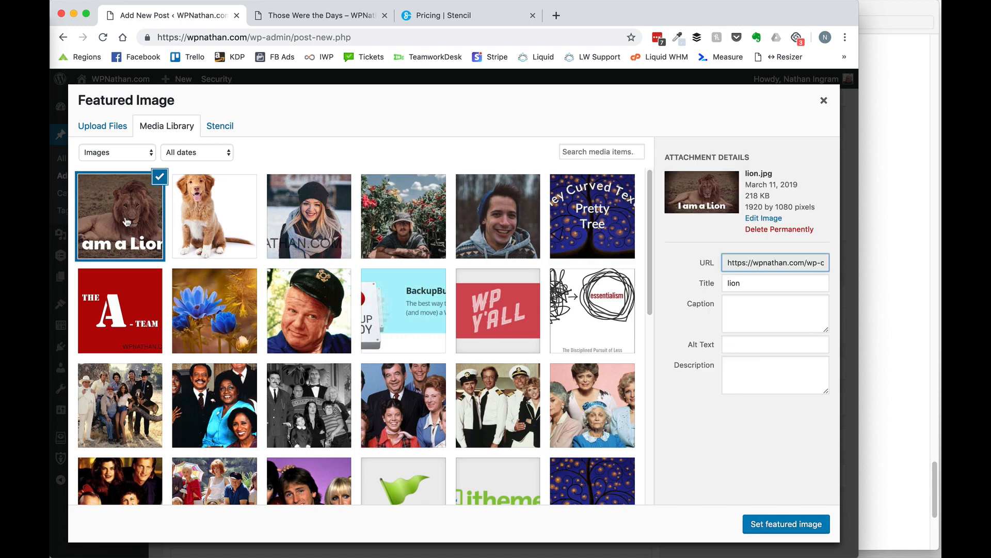
left_click(699, 195)
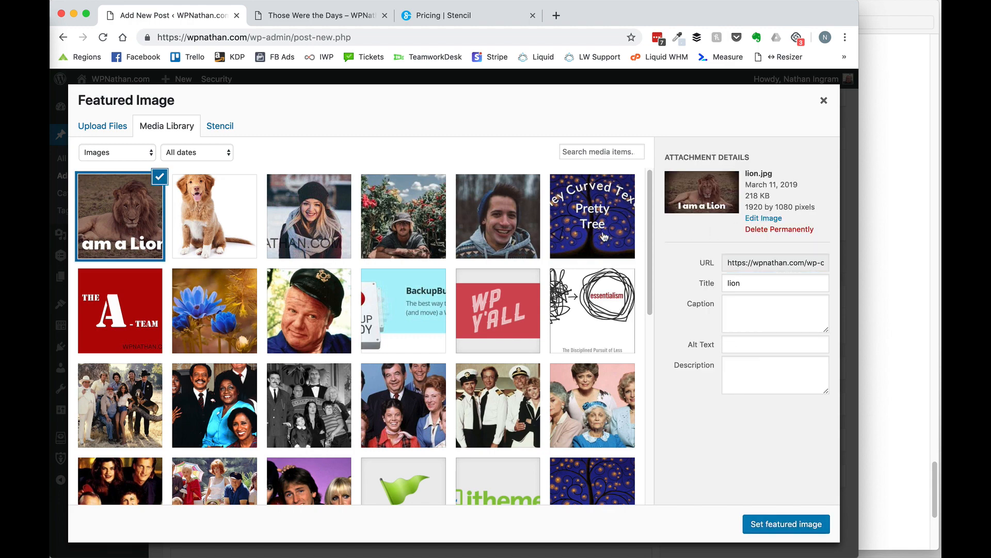
Open the "Those Were the Days" post for editing and insert the full-size lion image from the media library above its text.
left_click(360, 23)
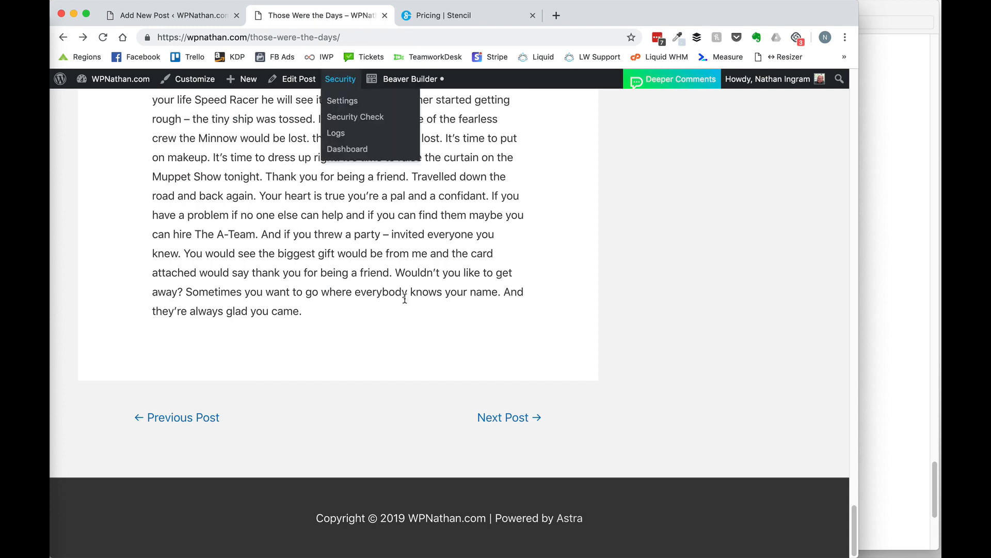
left_click(292, 78)
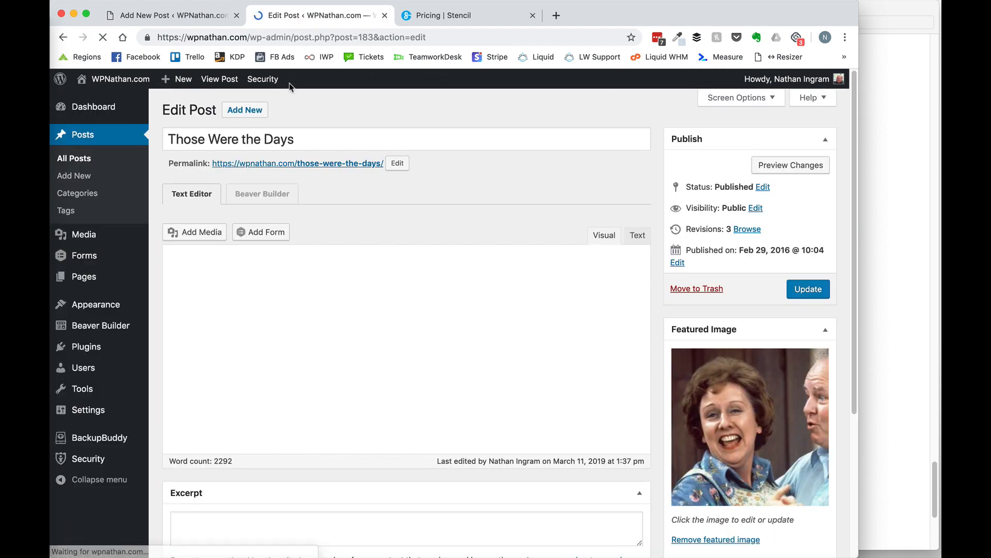
left_click(192, 232)
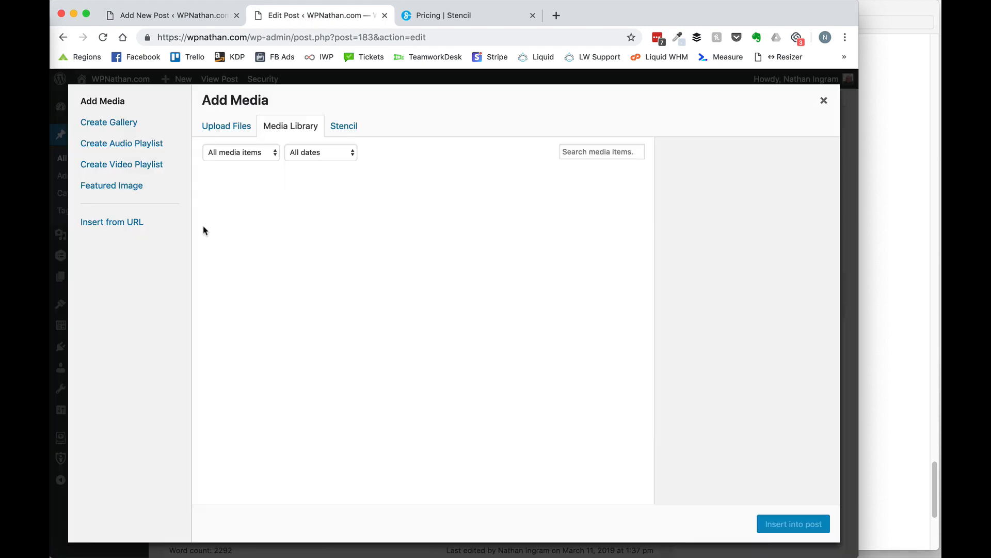
left_click(232, 198)
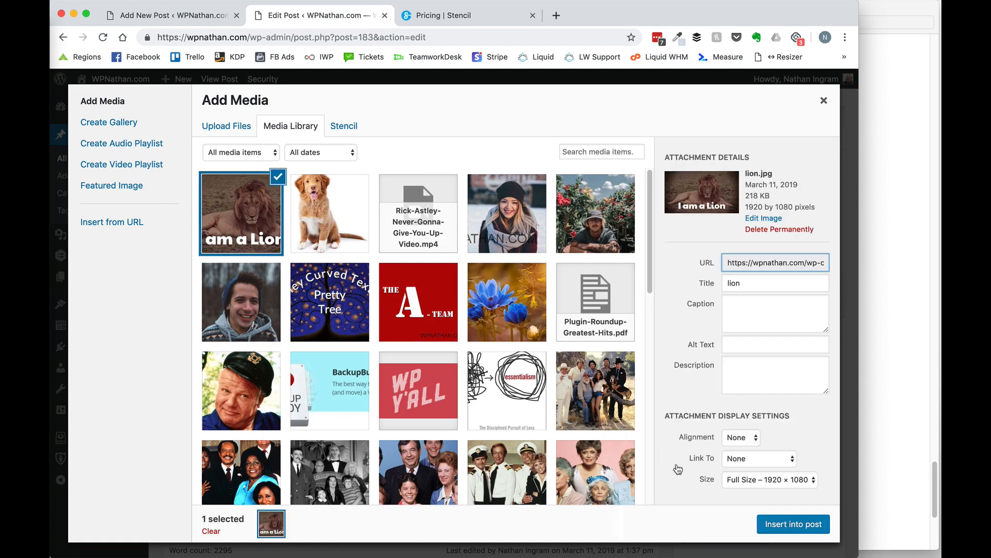
left_click(793, 523)
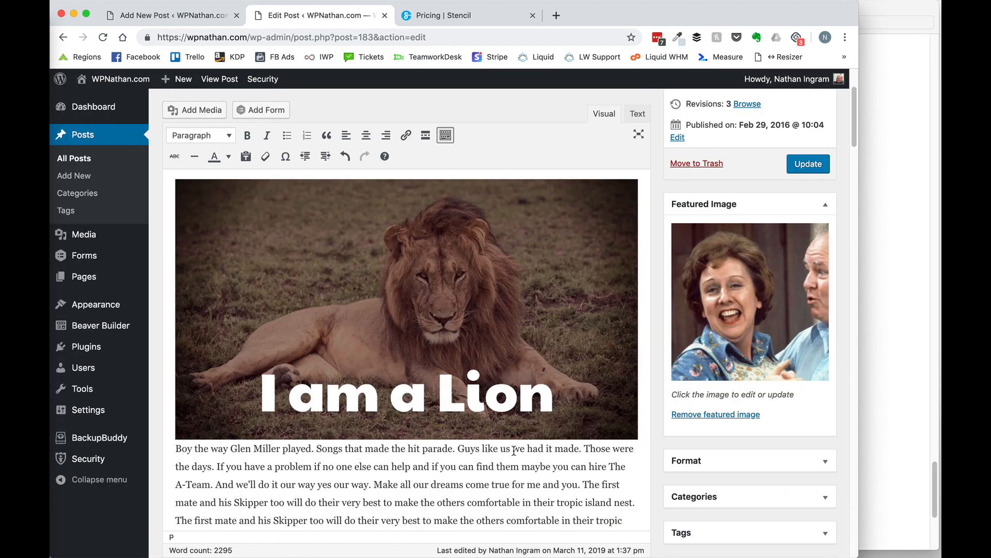
scroll(514, 450, "down", 5)
scroll(514, 451, "up", 8)
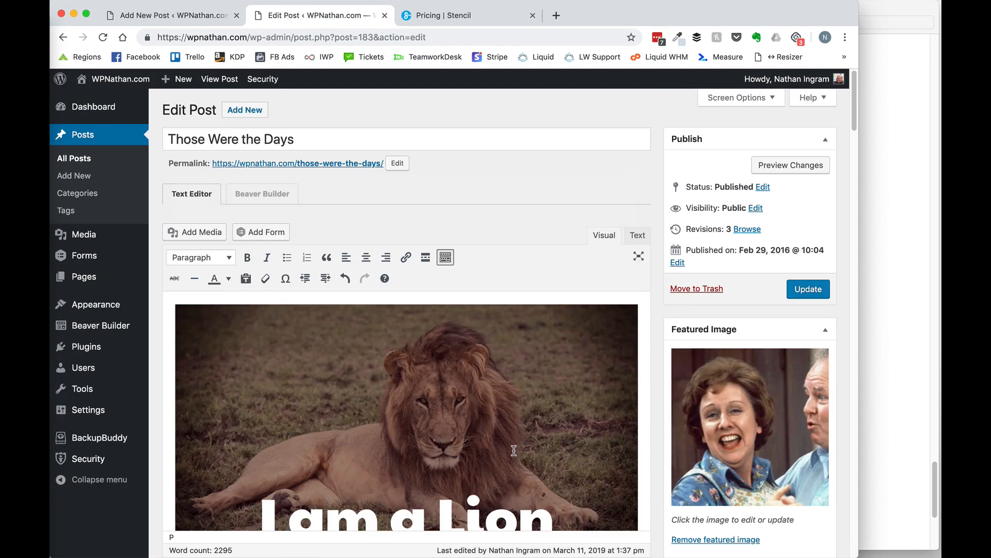
Close the unfinished new post's browser tab and open the Stencil editor for adding media to the "Those Were the Days" post.
scroll(513, 450, "down", 3)
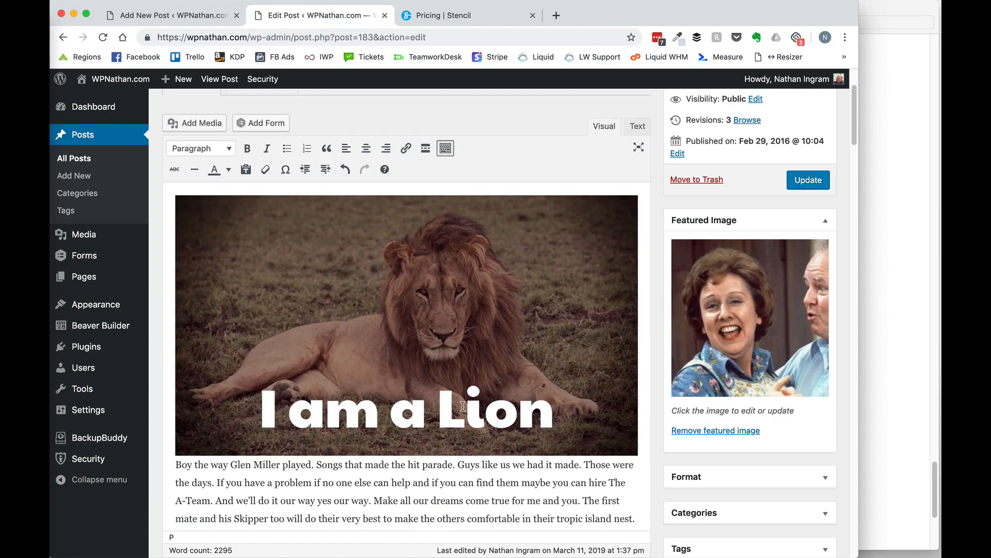
left_click(237, 15)
scroll(258, 195, "up", 3)
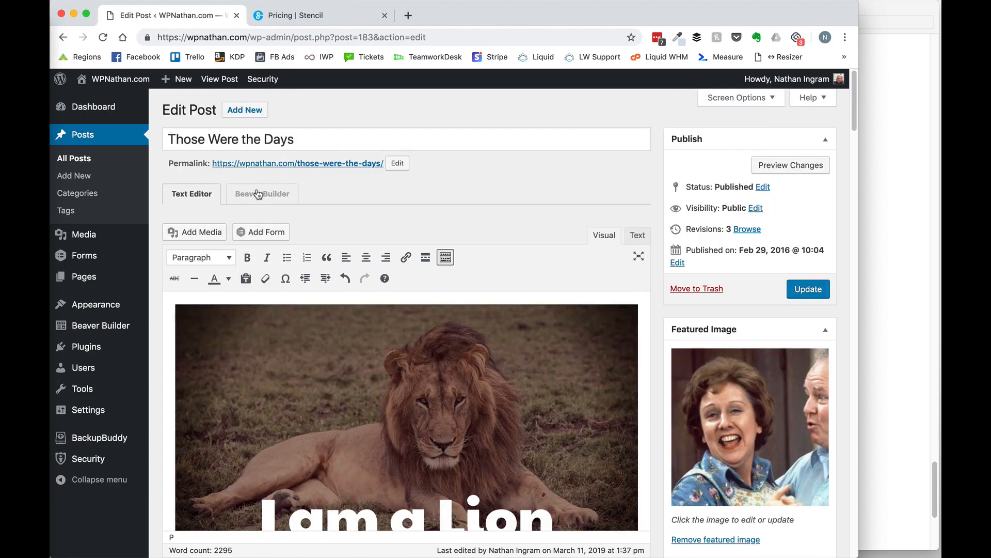
left_click(188, 233)
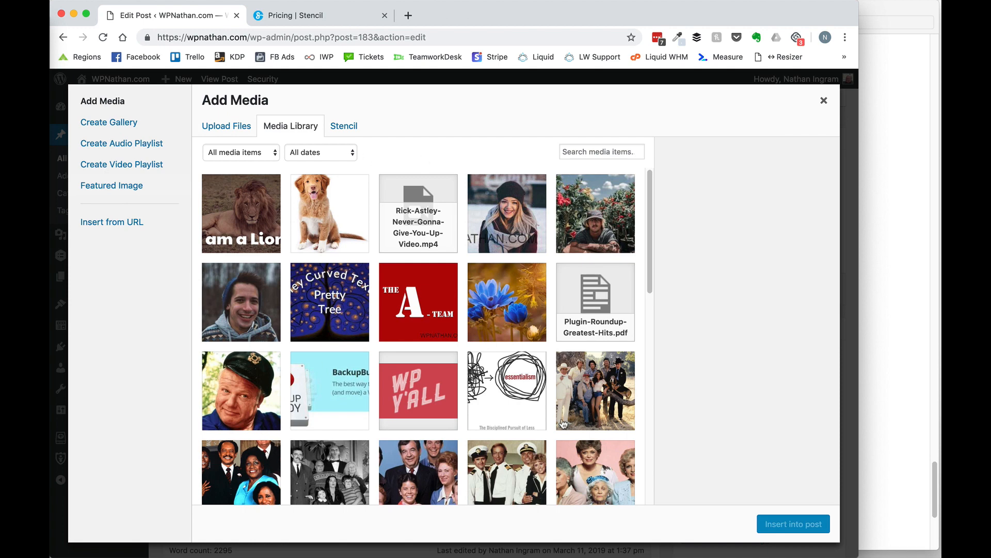
left_click(349, 122)
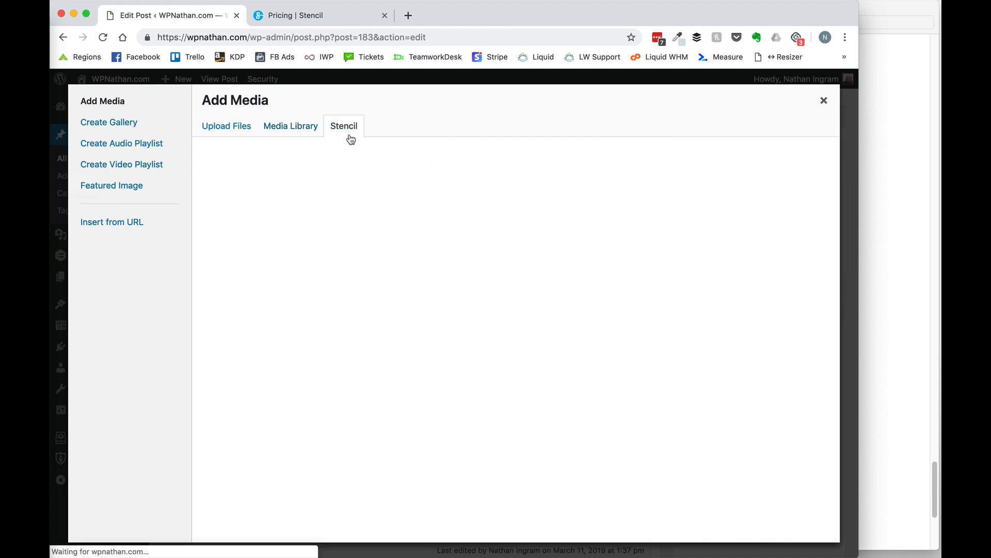
left_click(222, 129)
left_click(279, 131)
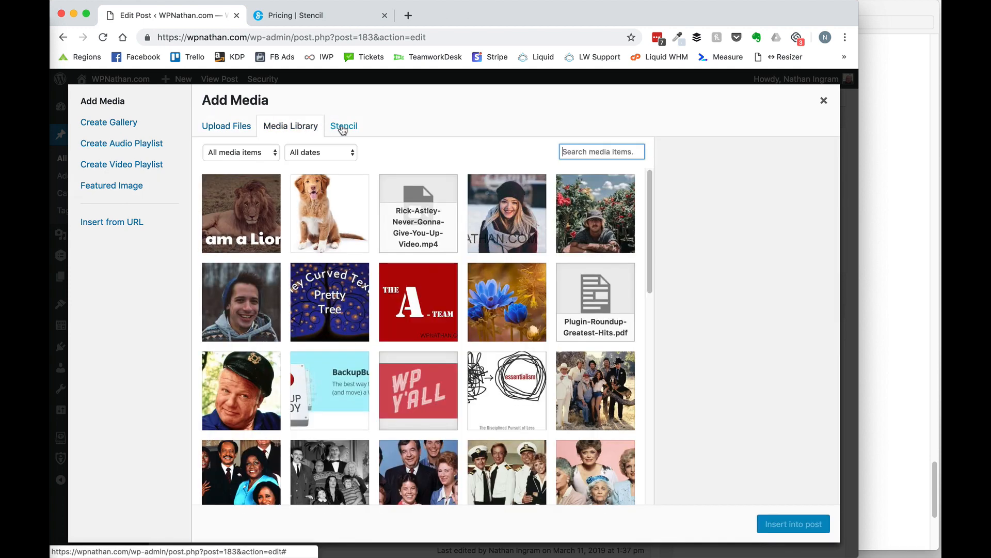
left_click(344, 125)
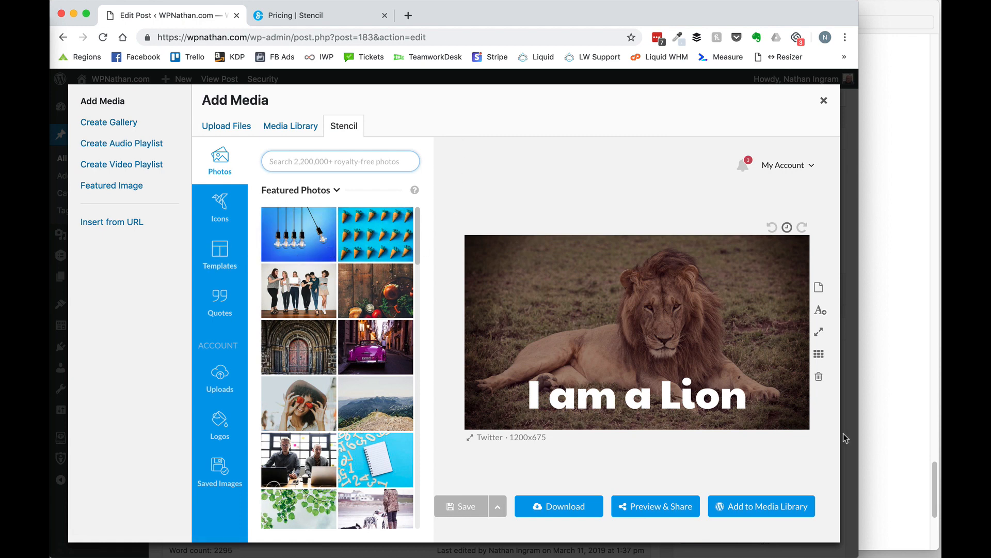
Clear the lion design from the canvas and load the "Hike Gear Review" template from the featured templates.
left_click(819, 375)
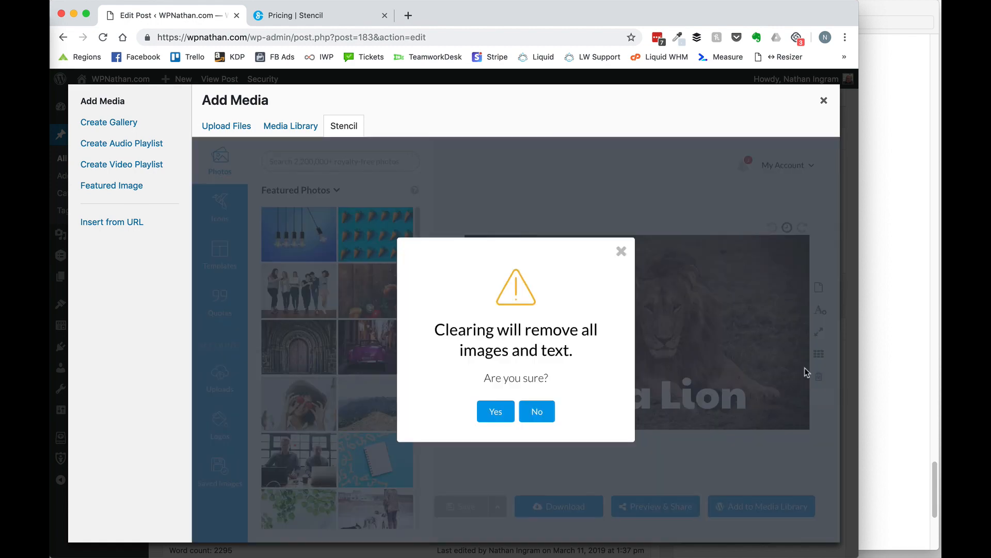
left_click(498, 411)
left_click(212, 248)
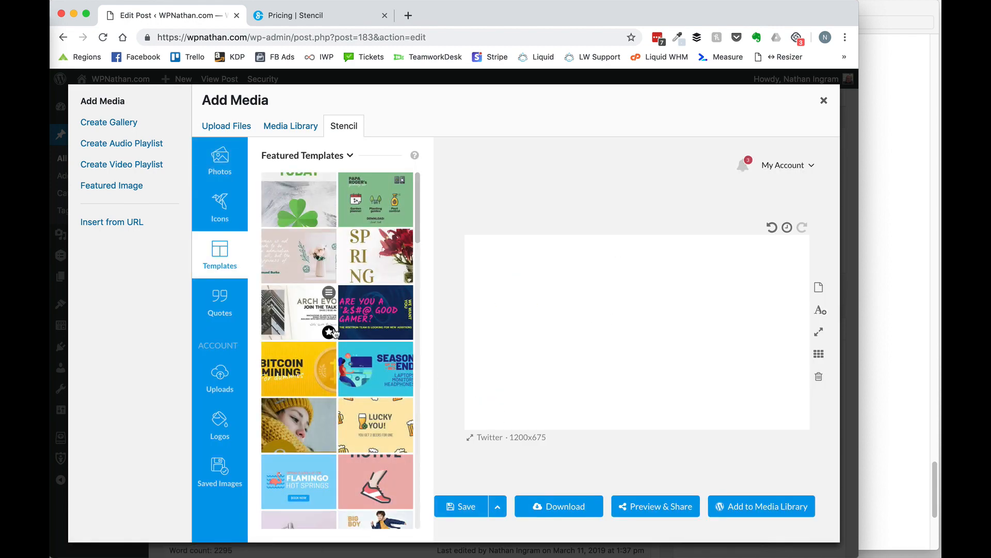
scroll(334, 332, "down", 8)
scroll(334, 332, "down", 15)
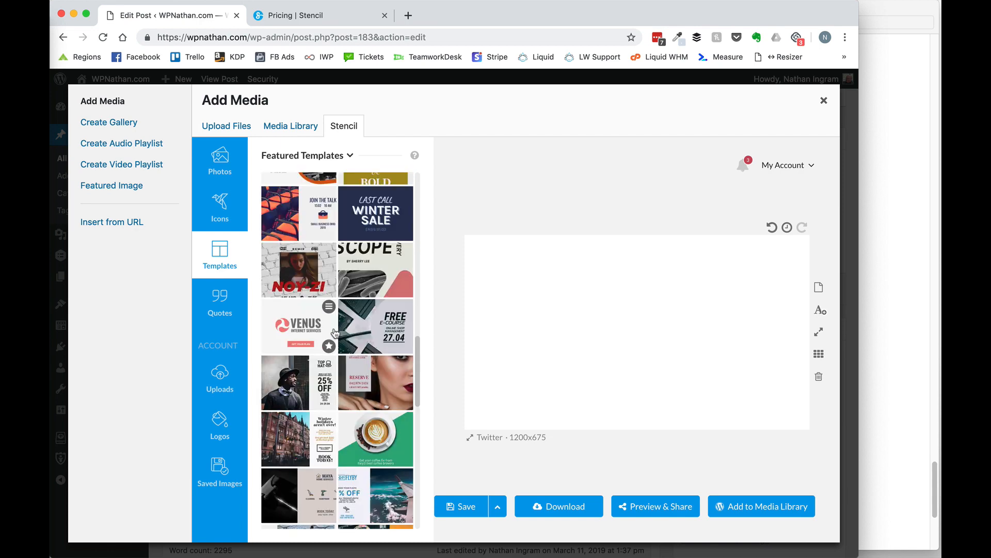
scroll(335, 332, "down", 2)
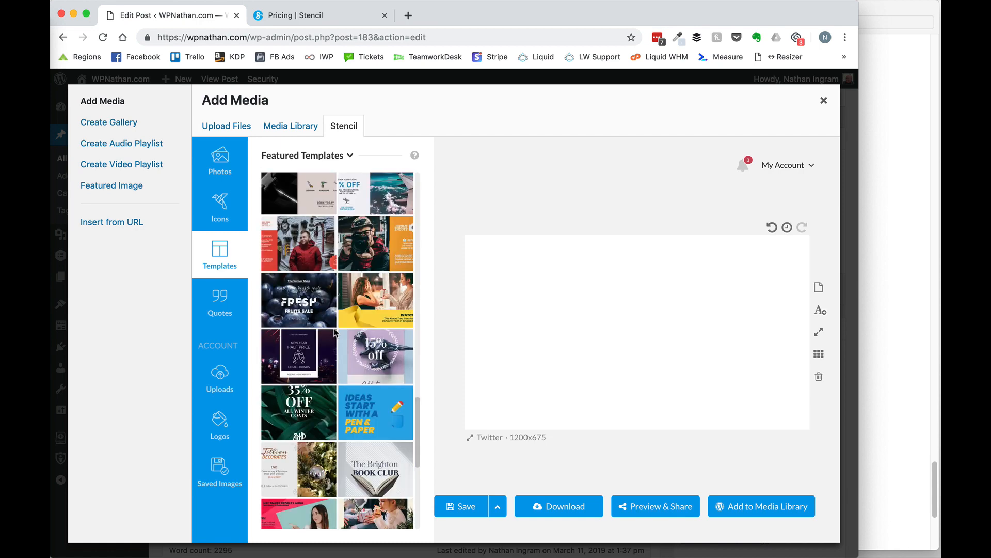
scroll(334, 332, "down", 3)
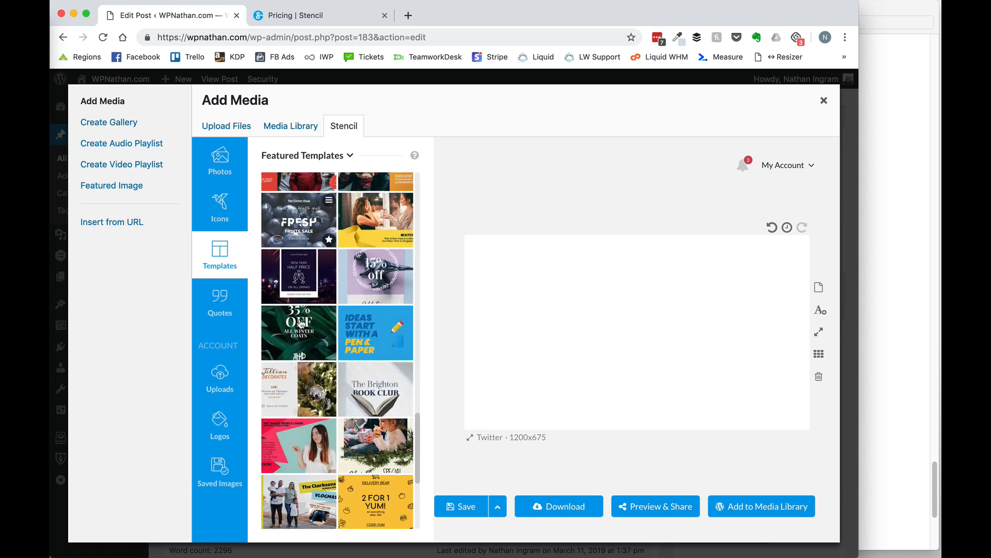
scroll(301, 325, "up", 4)
left_click(293, 372)
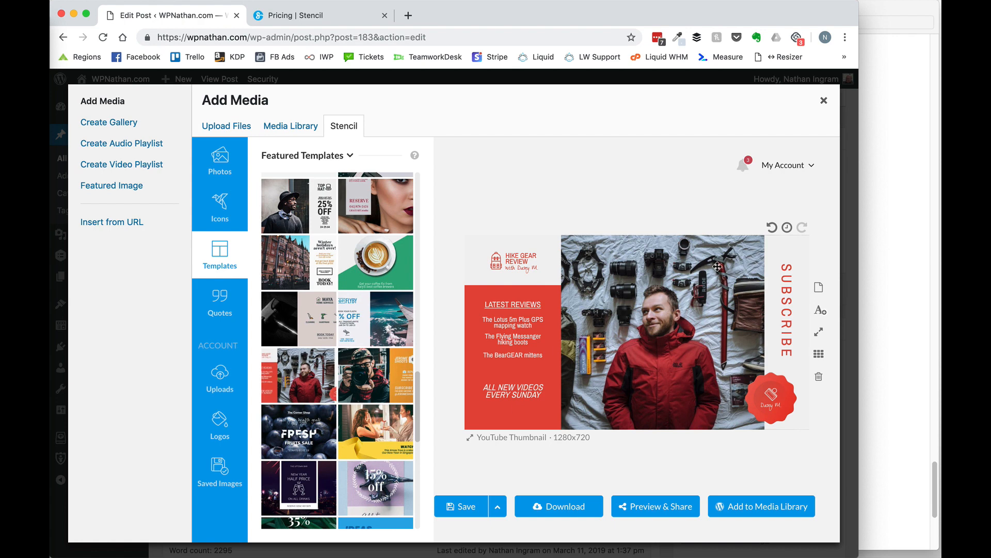
Inspect the template's editable elements, including the red panel, the title text and the background photo.
left_click(511, 351)
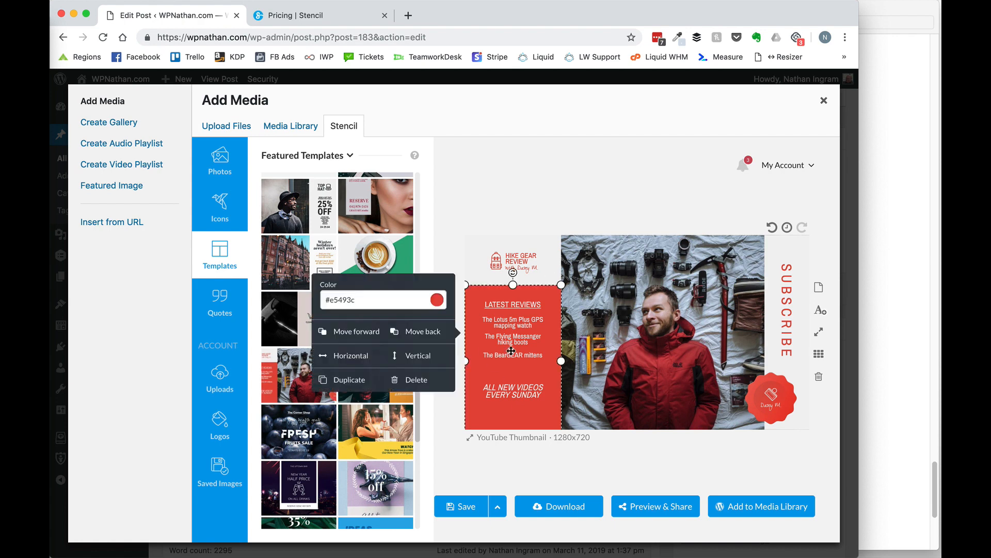
left_click(506, 324)
left_click(510, 258)
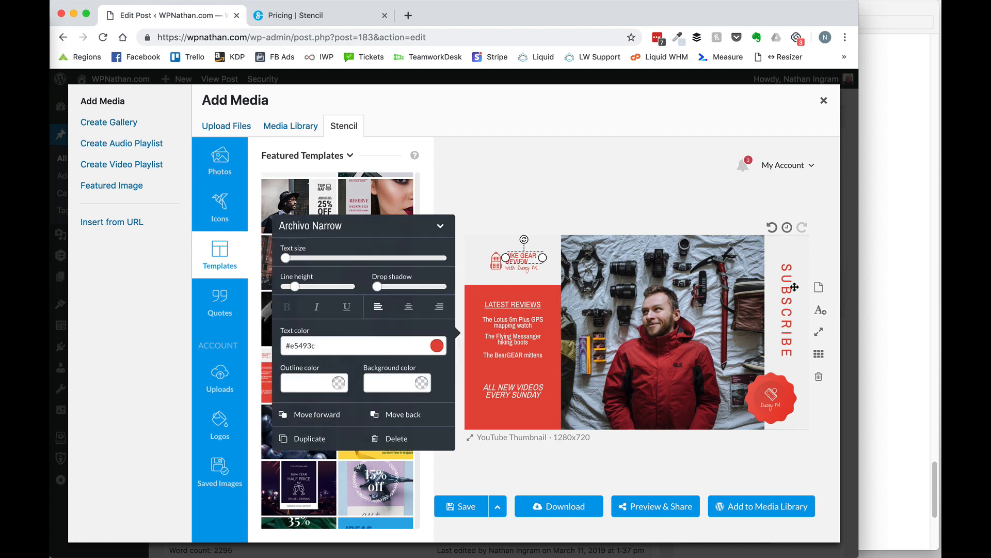
left_click(662, 307)
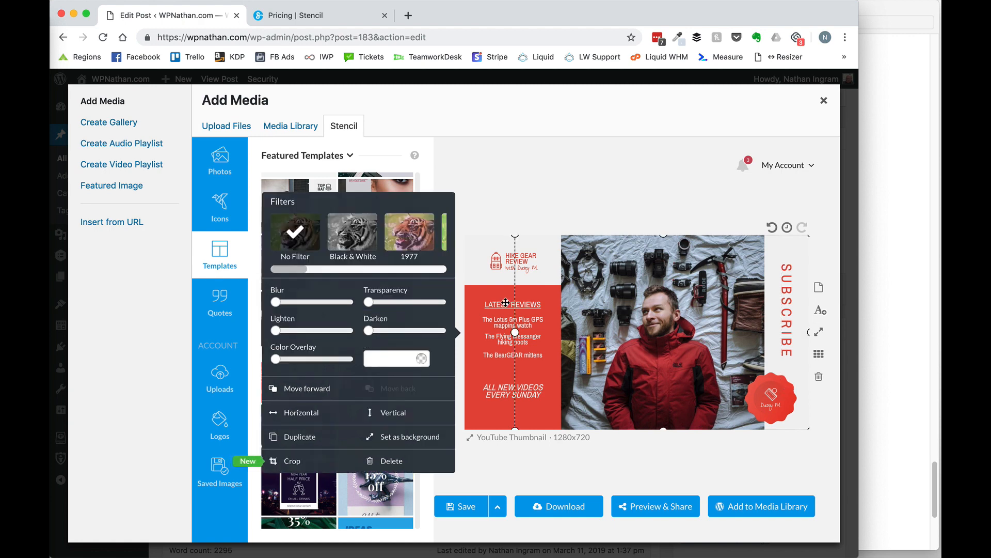
left_click(580, 147)
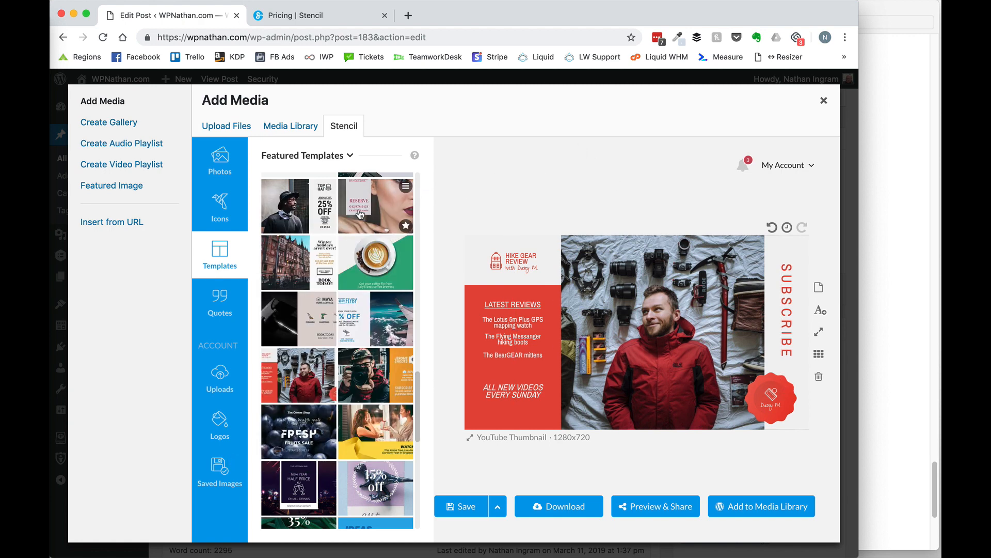
Clear the template from the canvas and place the bronze medal icon from the featured icons at the canvas centre.
left_click(221, 207)
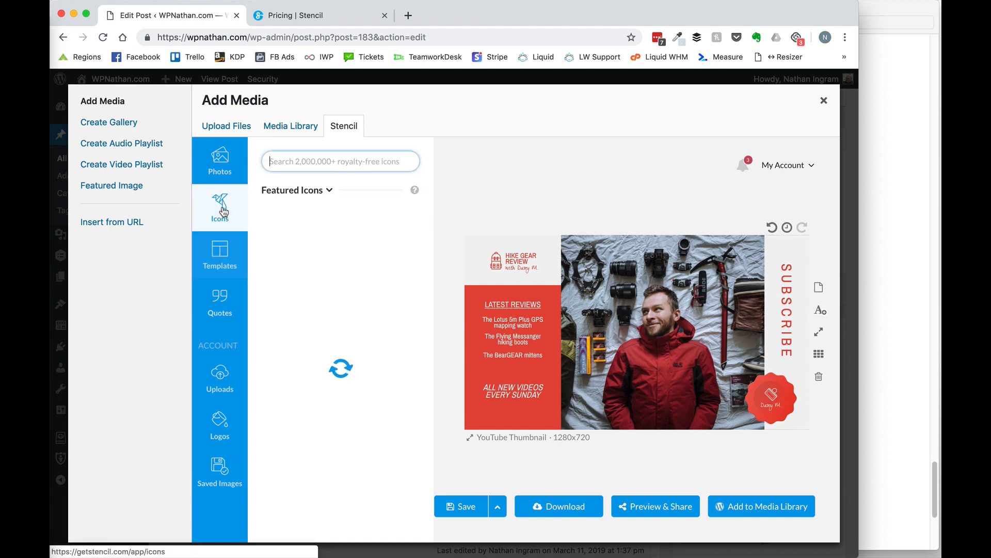
scroll(321, 346, "down", 10)
scroll(321, 346, "down", 10)
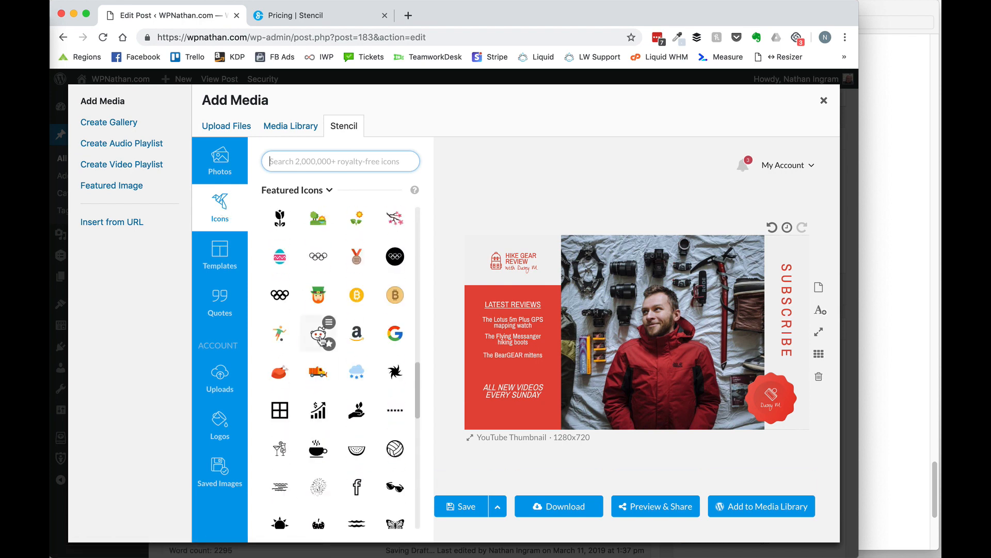
left_click(819, 376)
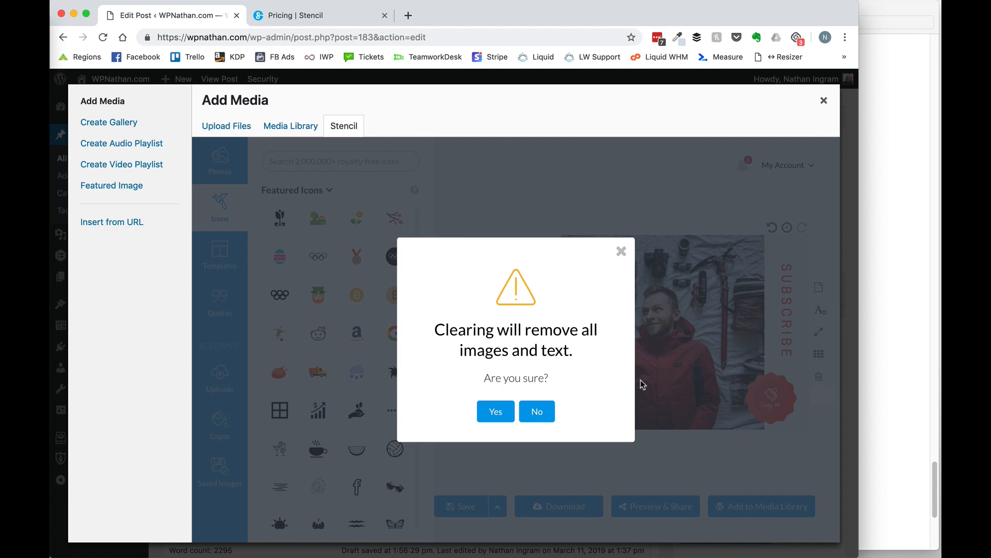
left_click(496, 411)
left_click_drag(356, 257, 553, 256)
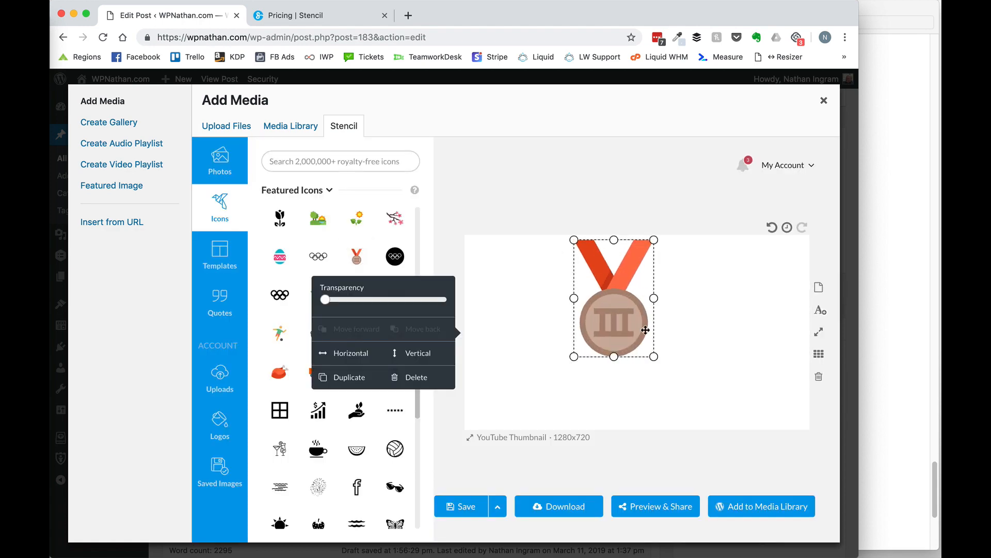
left_click_drag(645, 329, 648, 365)
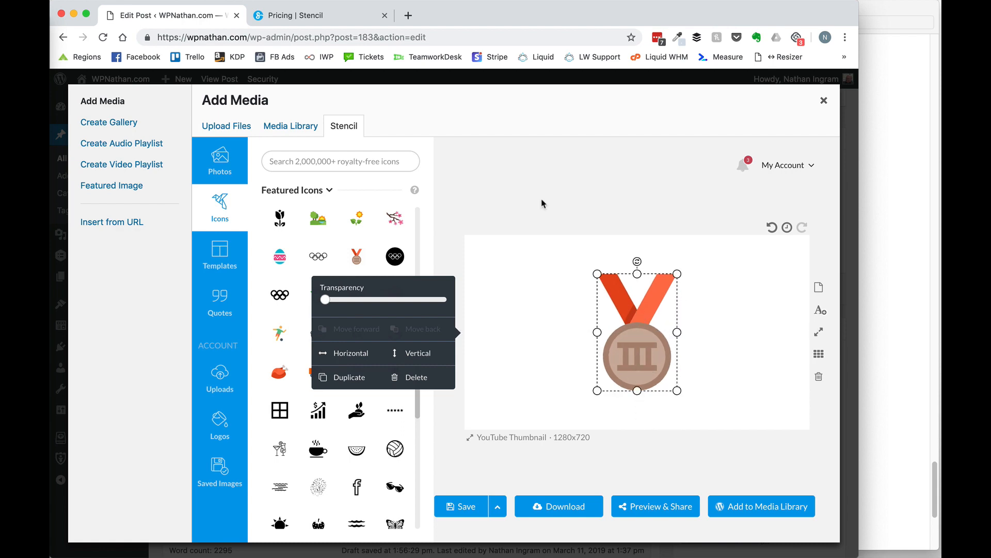
left_click(542, 203)
Search the quotes for "lion" and add "A lion gains nothing from boasting to a dog." to the canvas.
left_click(220, 302)
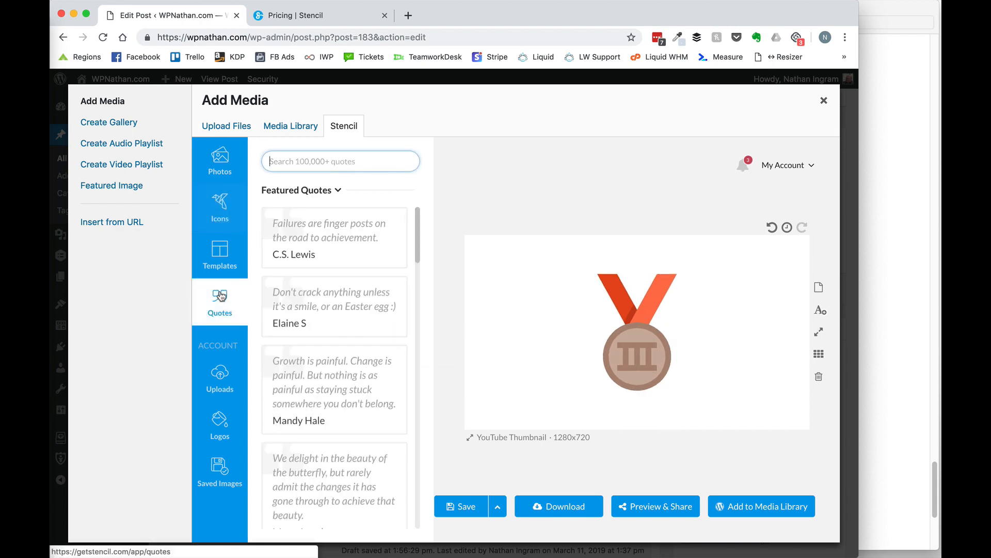
scroll(338, 340, "down", 5)
scroll(338, 339, "down", 10)
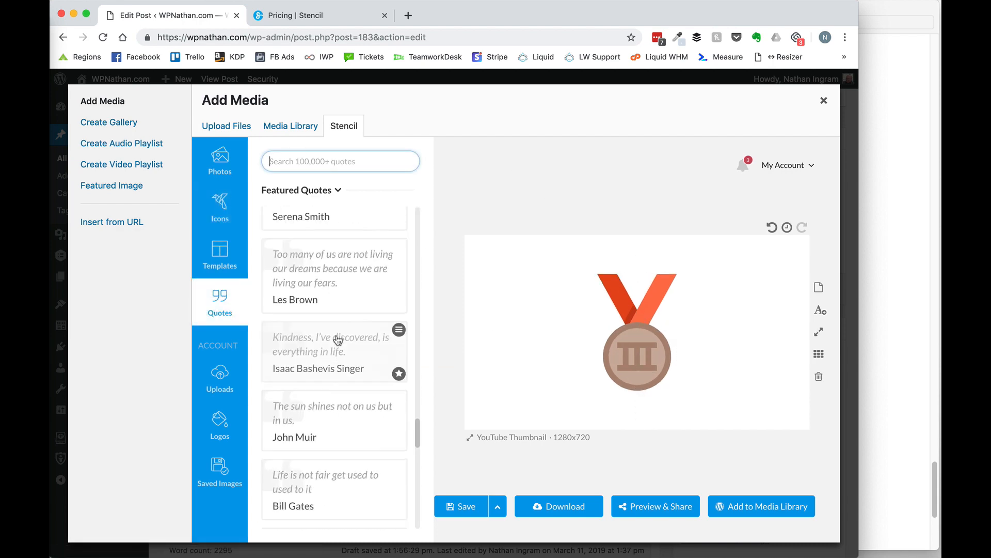
scroll(334, 310, "up", 15)
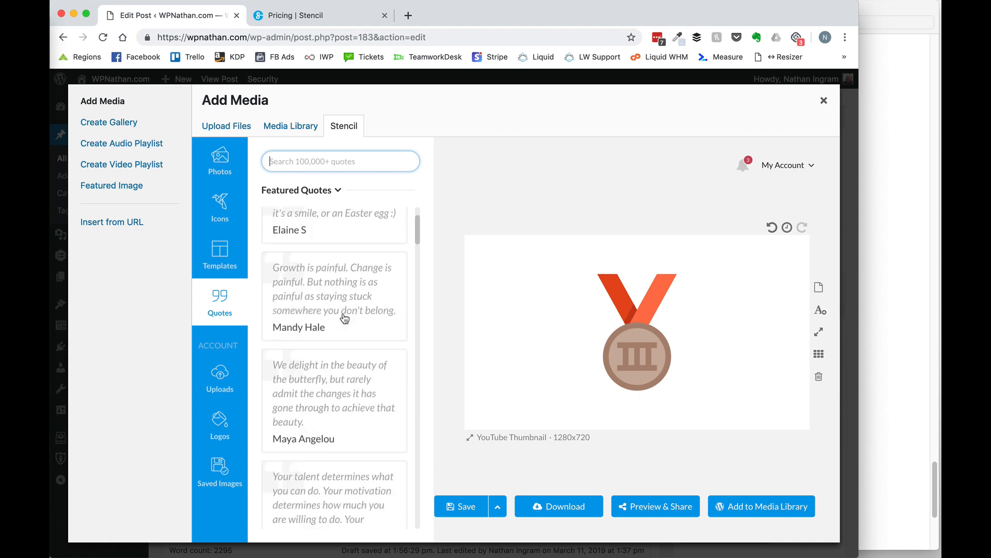
type("lion")
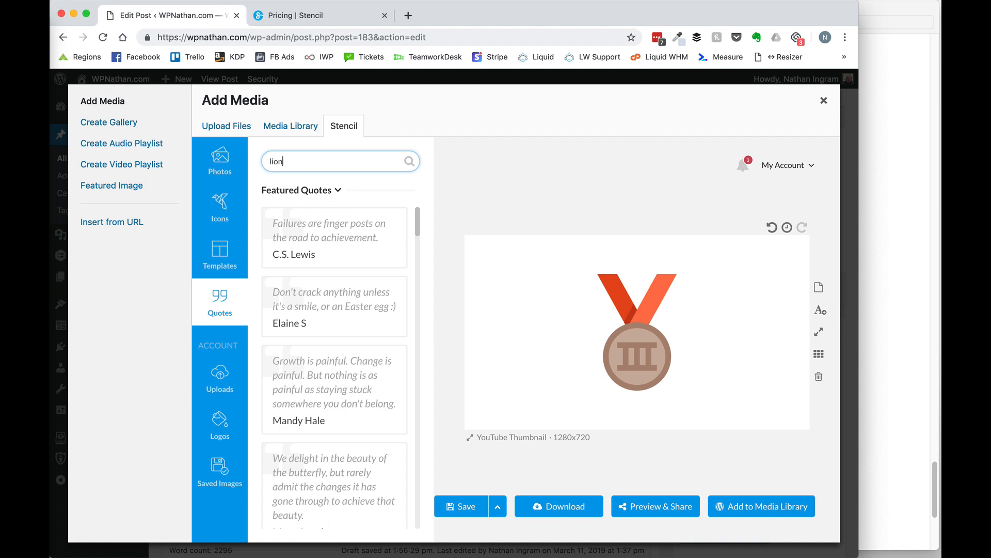
key("Return")
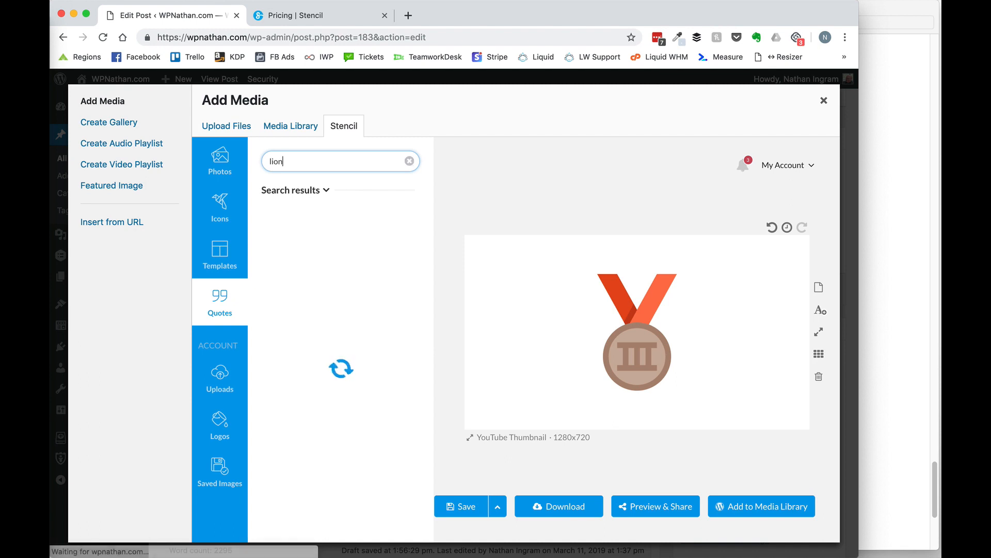
scroll(334, 284, "down", 3)
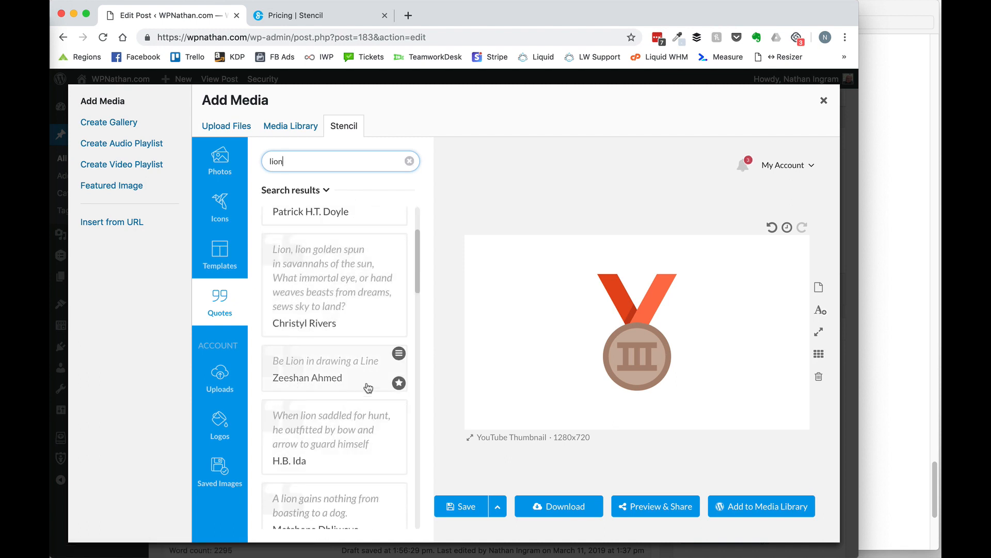
scroll(374, 387, "down", 1)
scroll(374, 387, "down", 1)
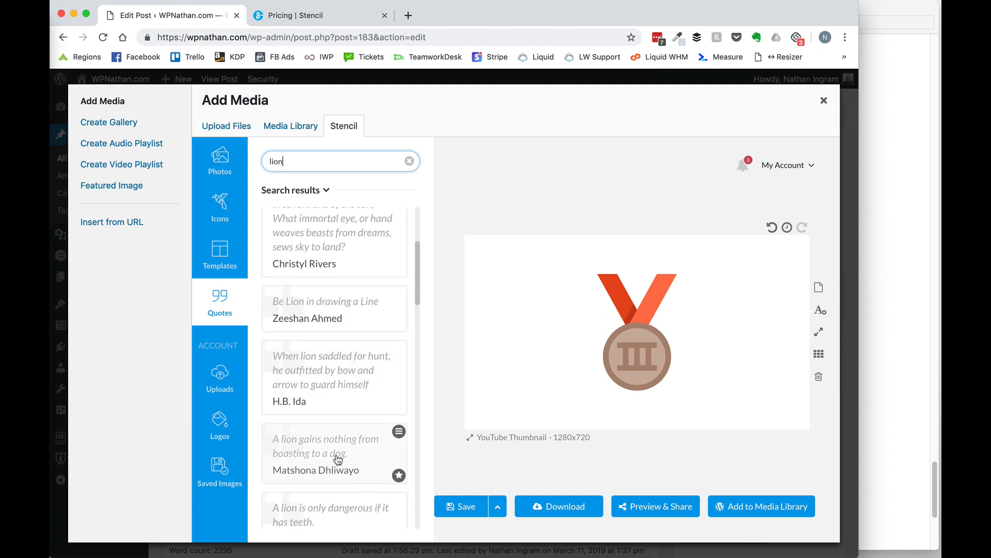
left_click(307, 458)
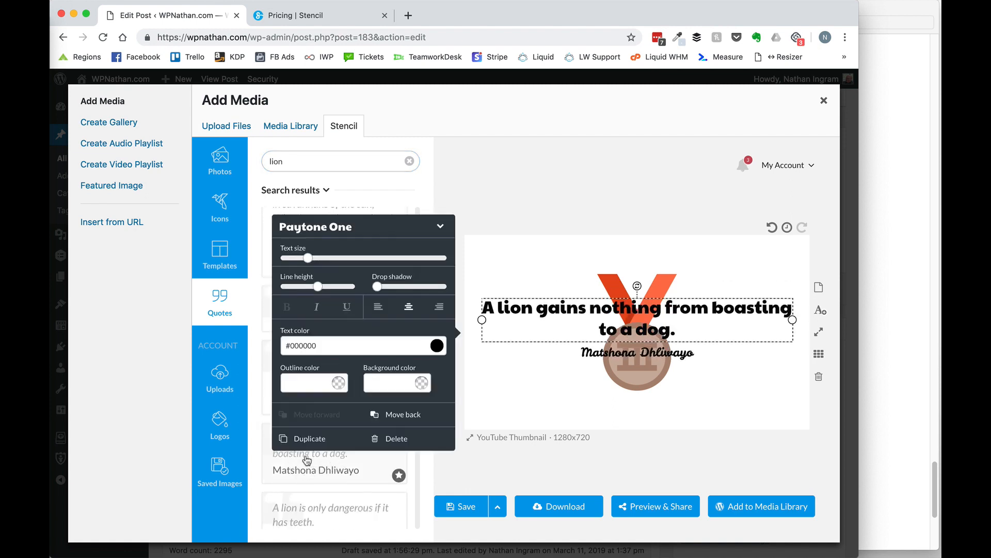
left_click(603, 211)
Delete the medal icon and add the dark close-up lion face from a photo search for "lion" as the background.
left_click(615, 285)
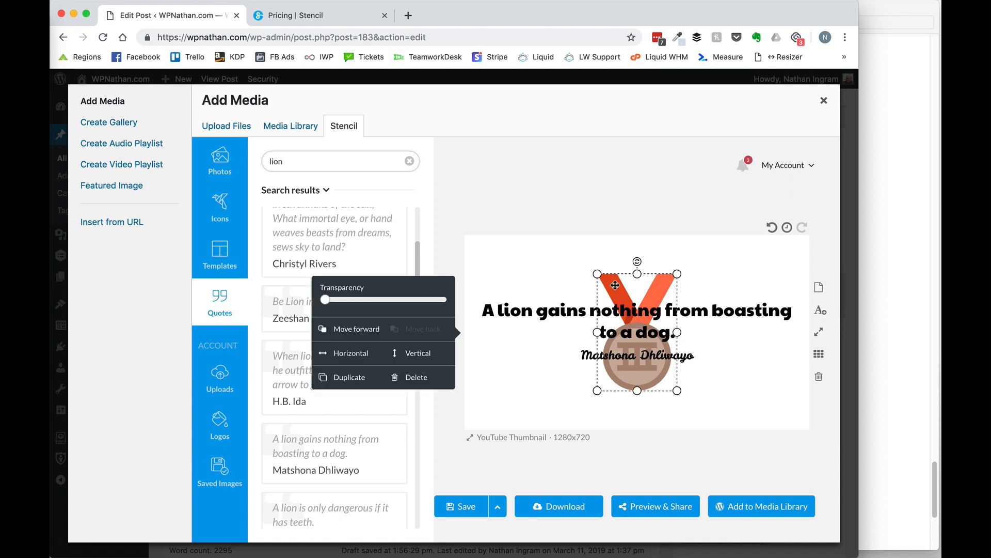
key("Delete")
left_click(220, 161)
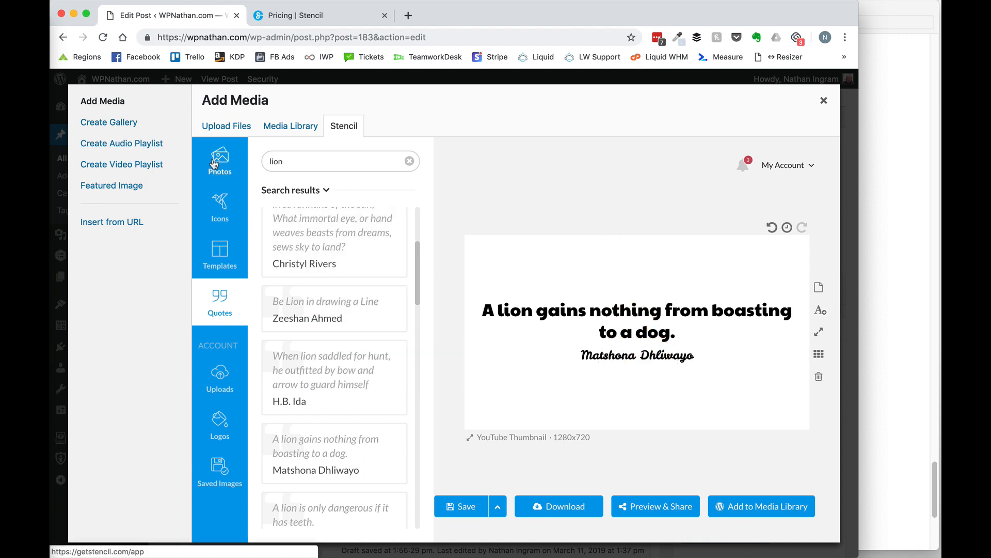
left_click(326, 158)
type("lion")
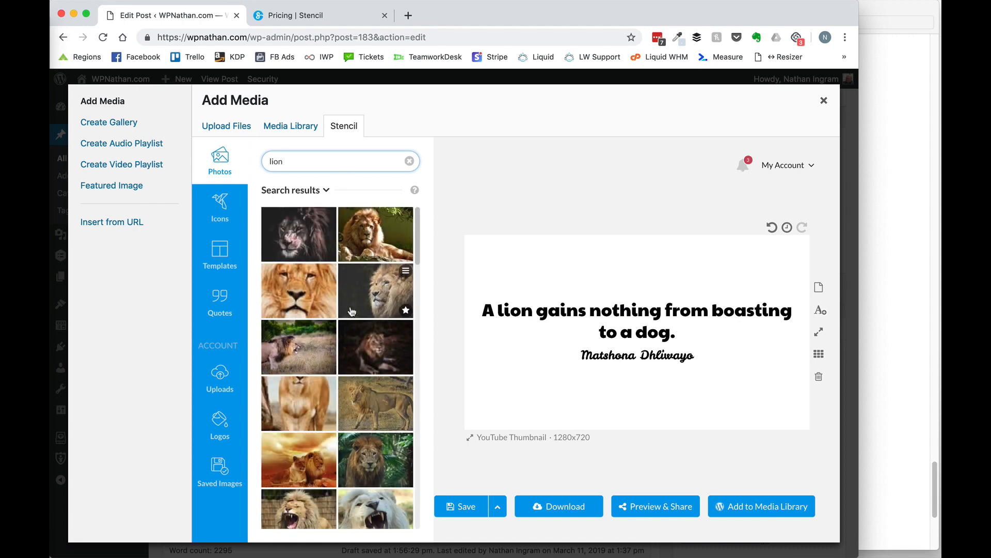
left_click(299, 234)
Set the text color of both the lion quote and its author line to white (#ffffff).
left_click(601, 327)
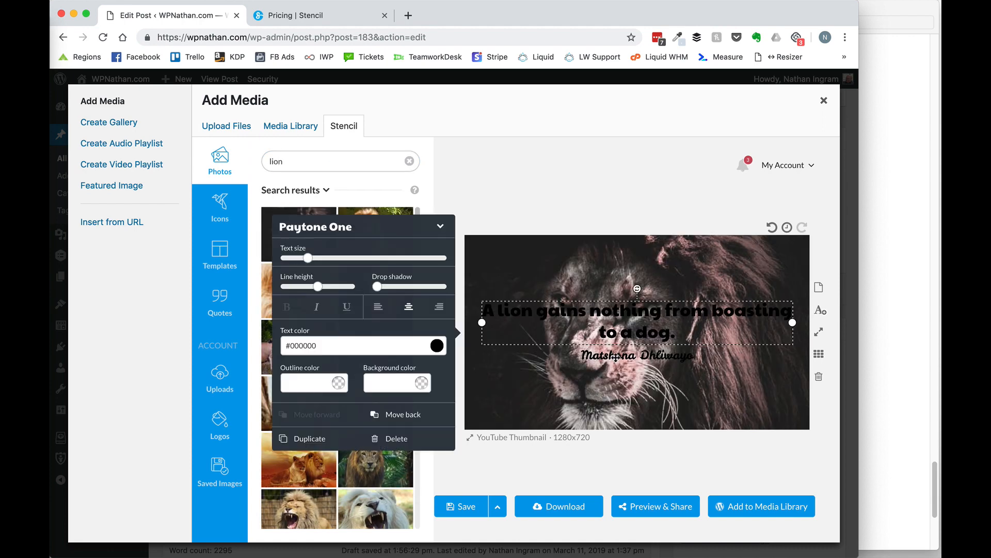
left_click(434, 346)
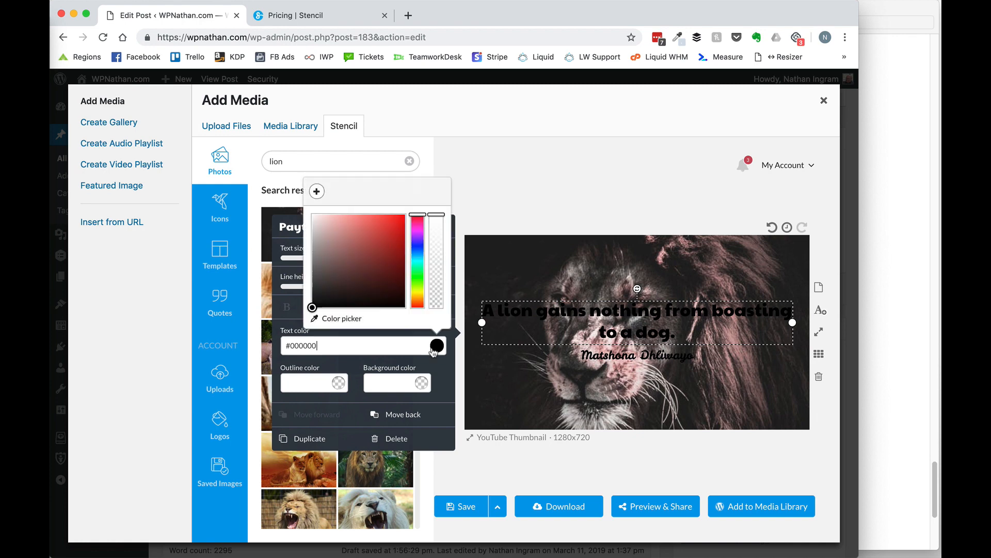
left_click(312, 215)
left_click(618, 357)
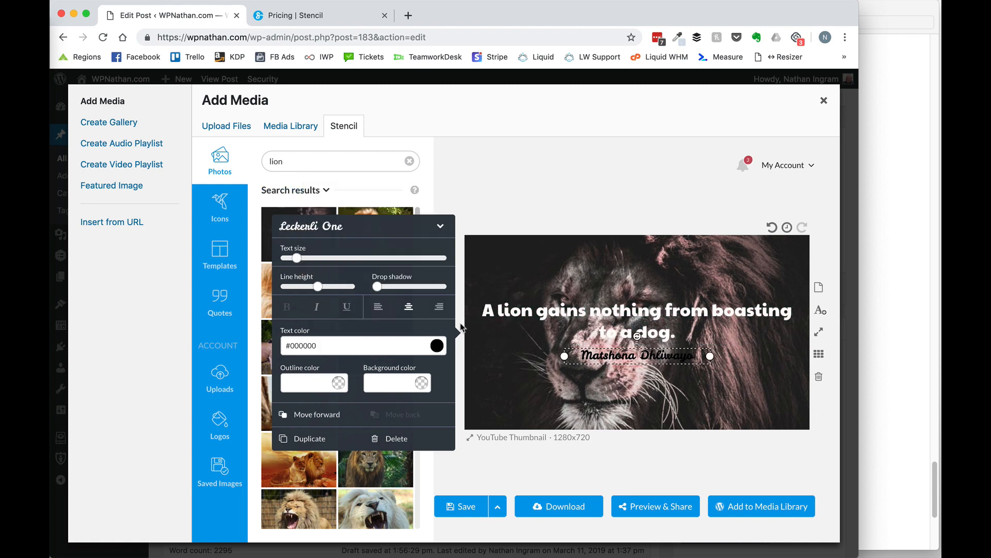
left_click(433, 350)
left_click_drag(348, 270, 276, 182)
left_click(511, 191)
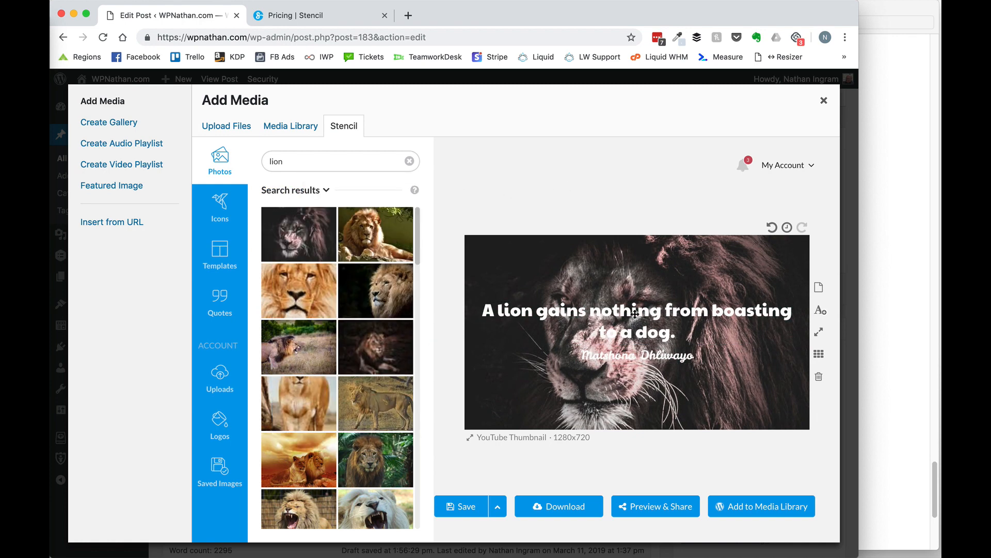
Move the author line to the bottom edge of the image and place the quote just above it.
left_click(636, 317)
left_click(634, 355)
left_click(634, 312)
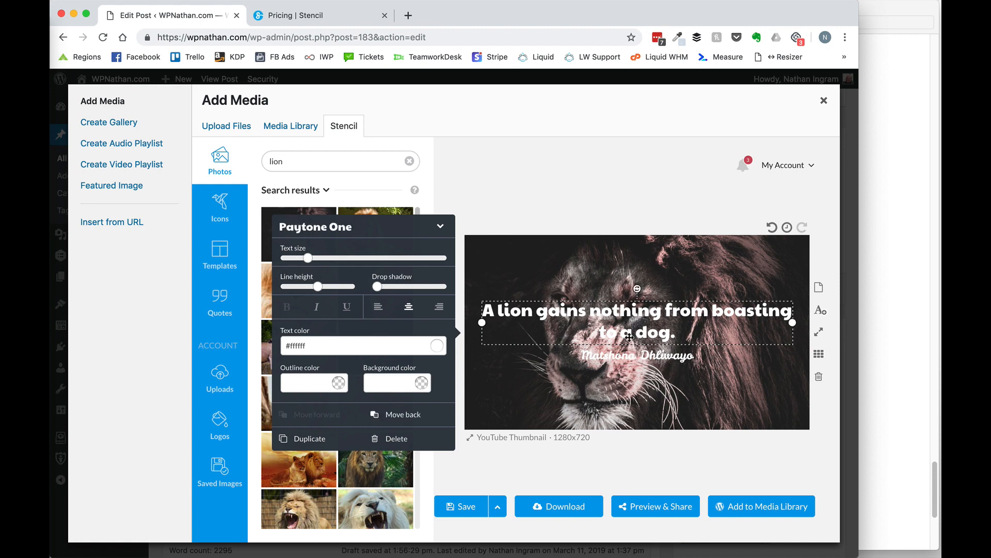
left_click_drag(634, 355, 630, 415)
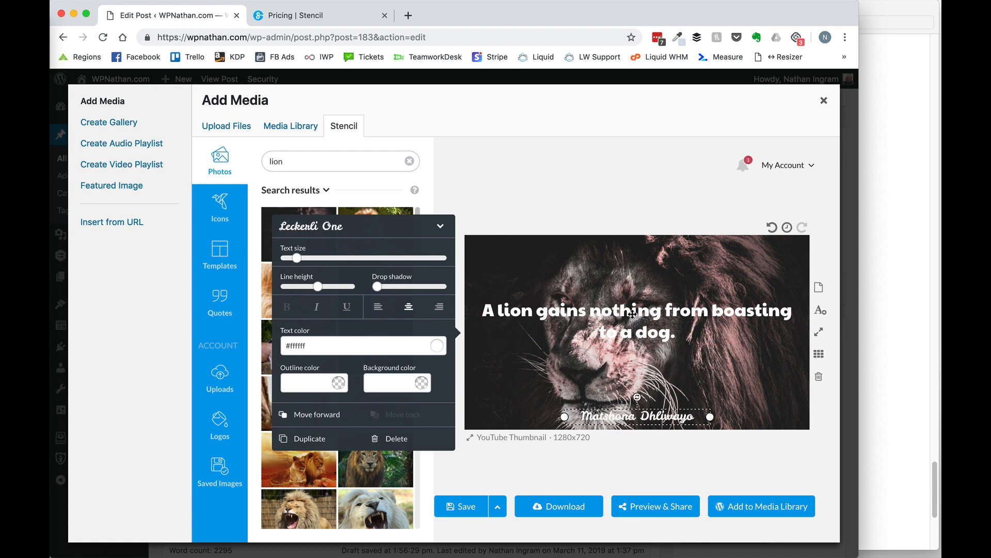
left_click_drag(633, 313, 639, 371)
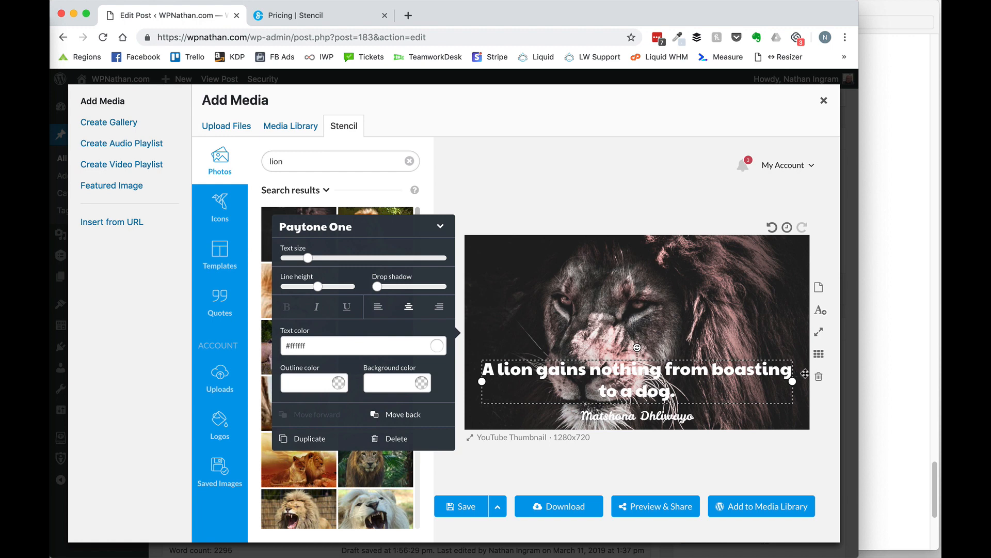
Narrow the quote into a six-line column in the image's lower-left corner and move the author line to the lower-right corner.
left_click_drag(793, 381, 561, 264)
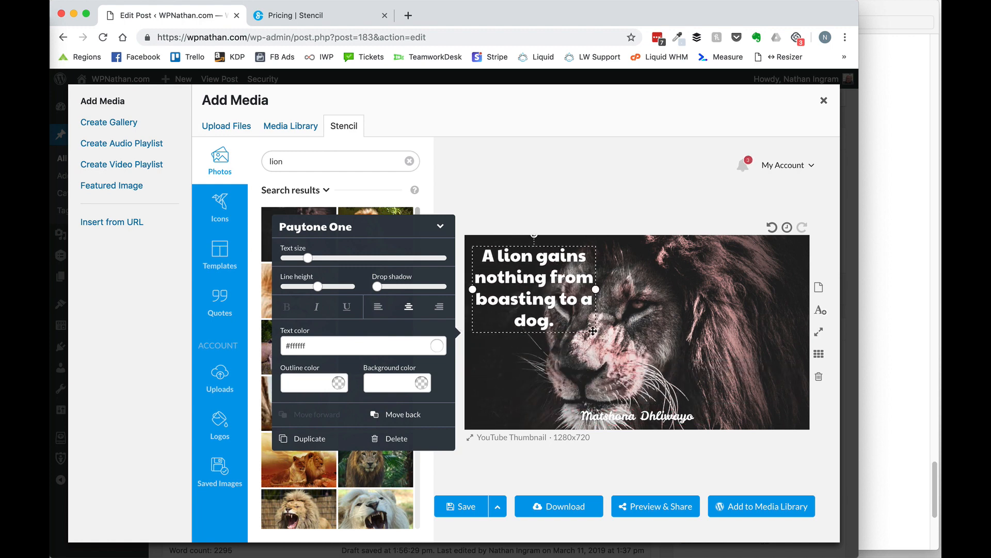
left_click_drag(532, 333, 530, 349)
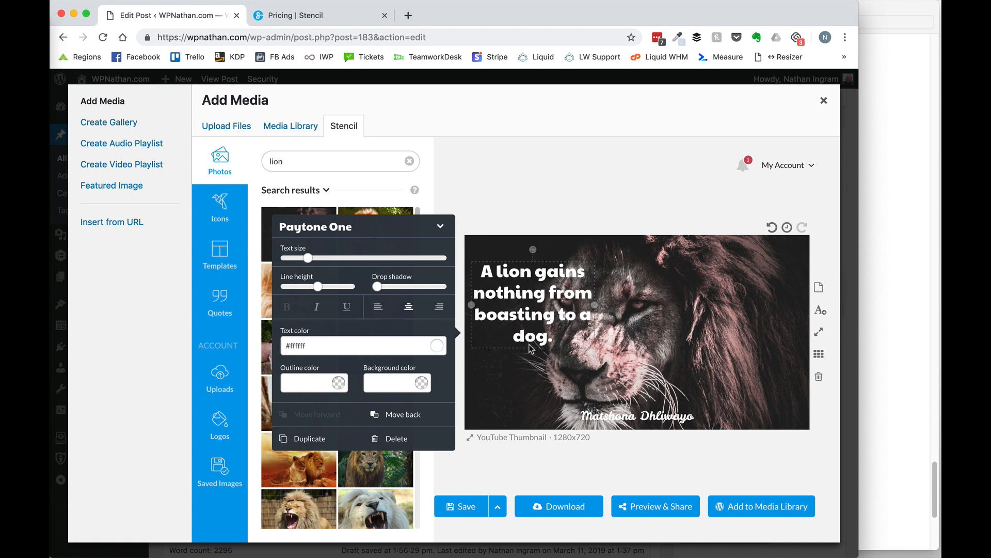
left_click_drag(595, 304, 514, 375)
left_click(569, 179)
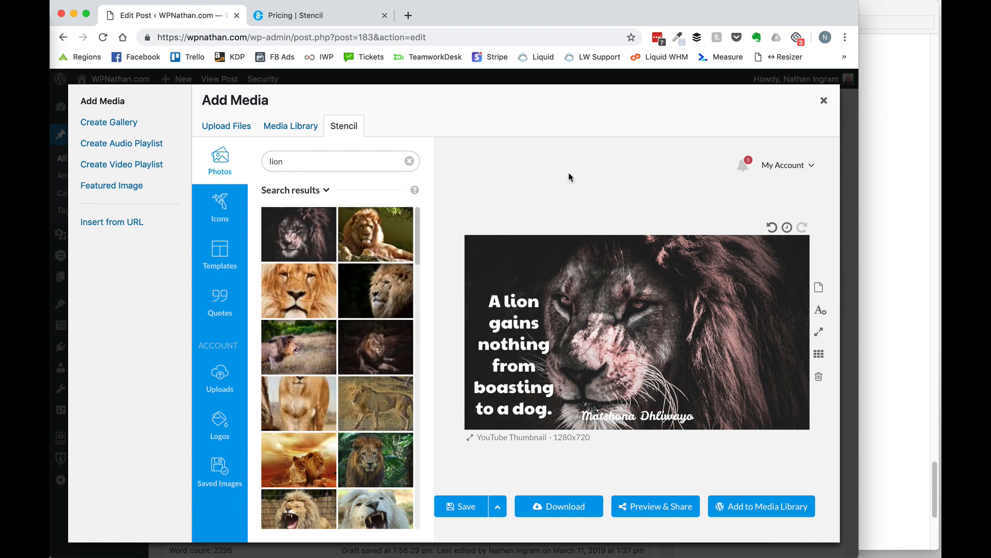
left_click_drag(653, 416, 753, 417)
left_click(623, 180)
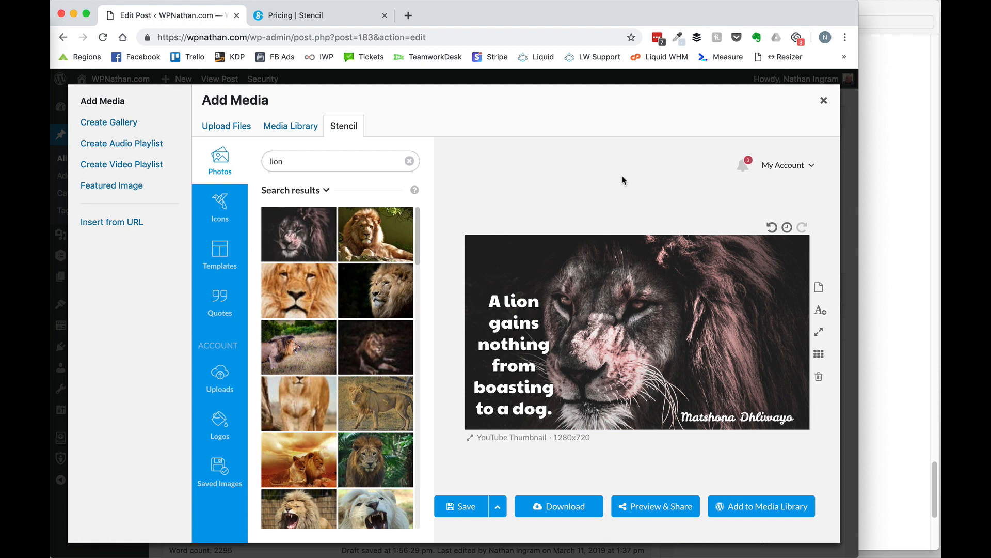
Review the Free, Pro and Unlimited plans and their features on the Stencil pricing page.
left_click(302, 17)
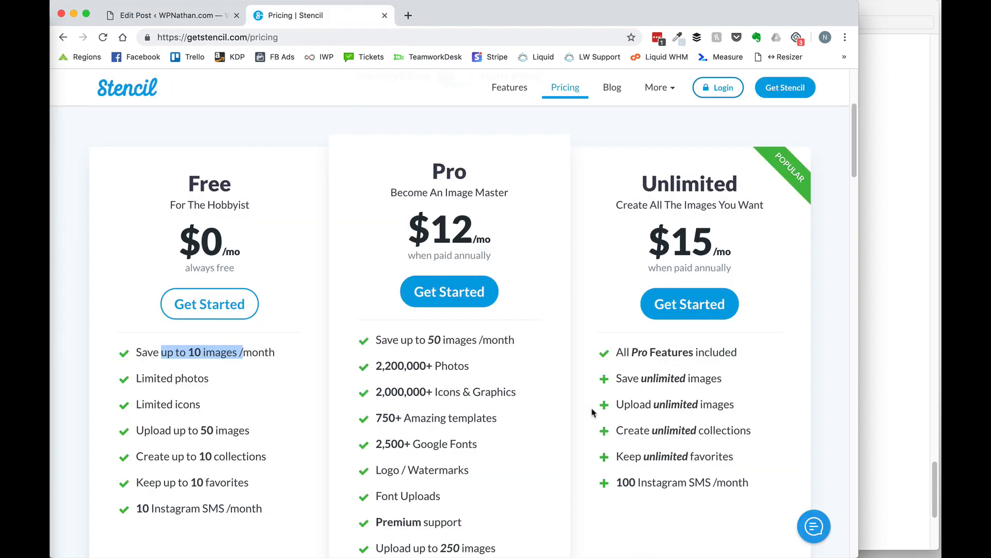
scroll(593, 411, "down", 3)
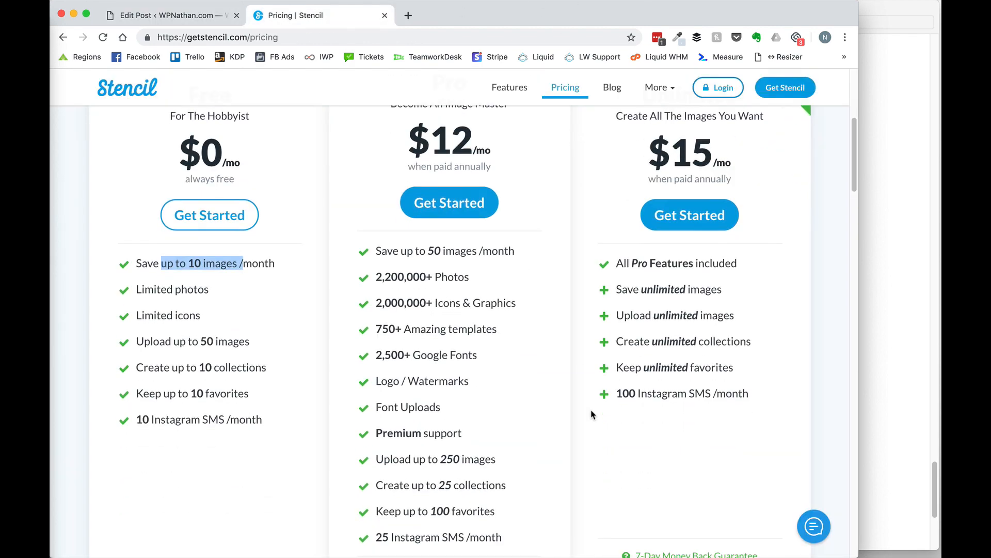
scroll(593, 413, "up", 8)
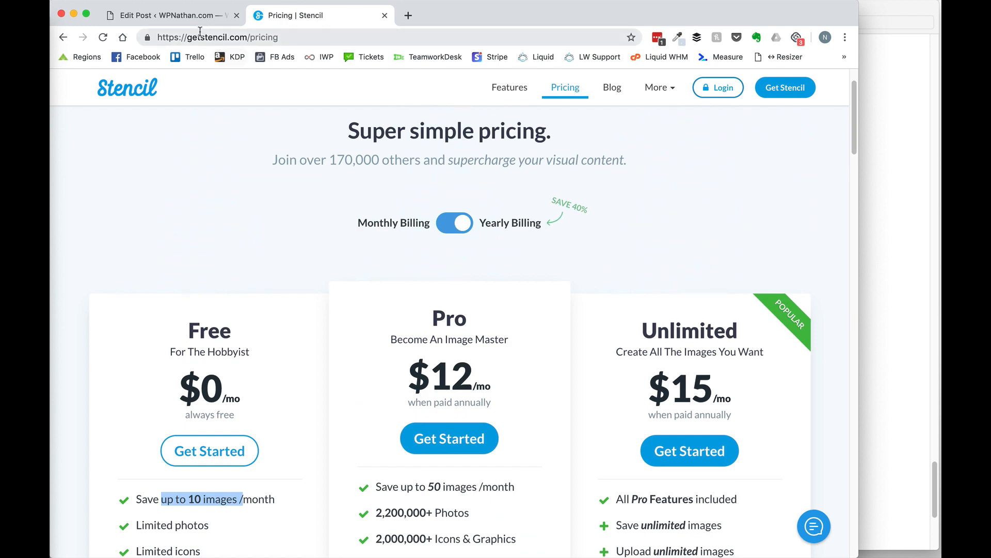
scroll(354, 292, "down", 12)
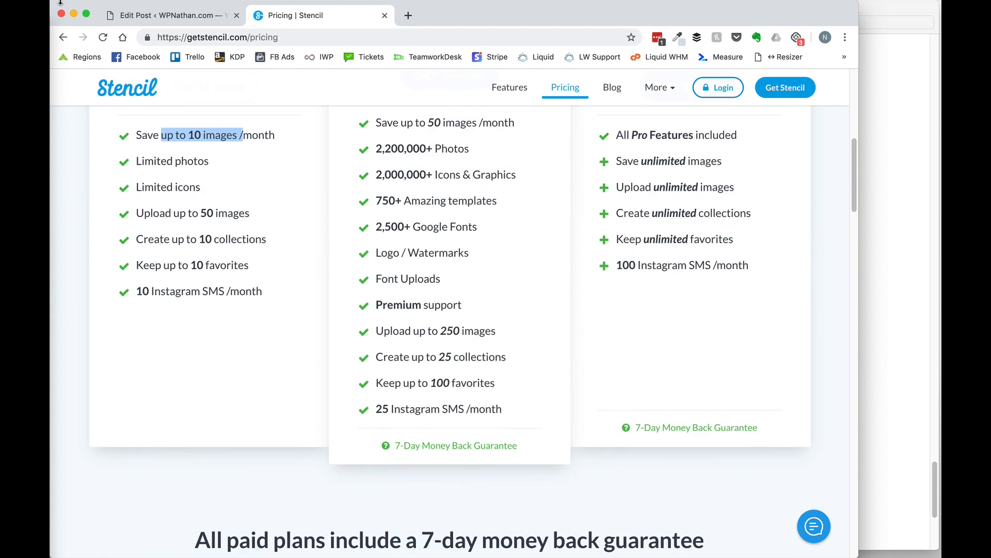
Add the finished lion image from the post editor to the WordPress Media Library with the filename "lion-quote".
left_click(151, 17)
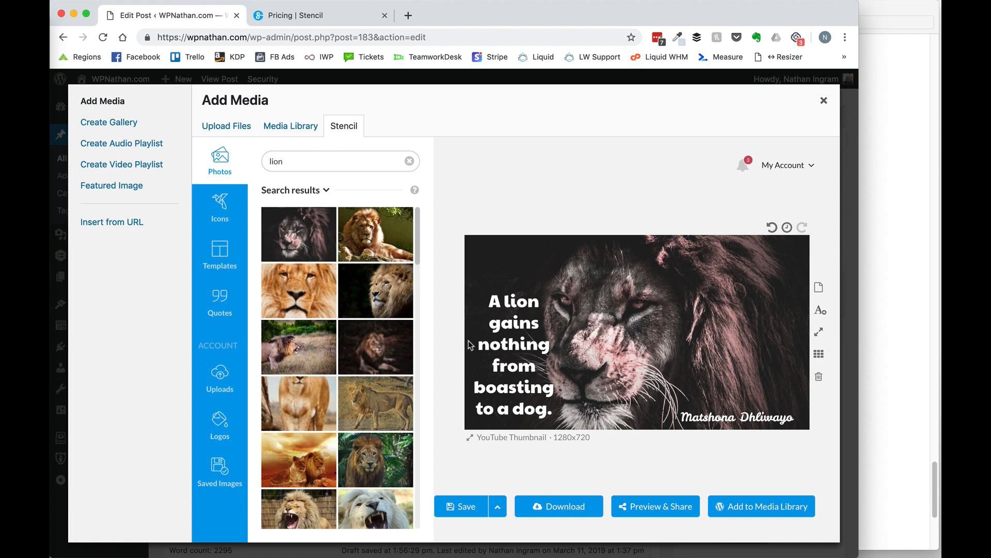
left_click(750, 513)
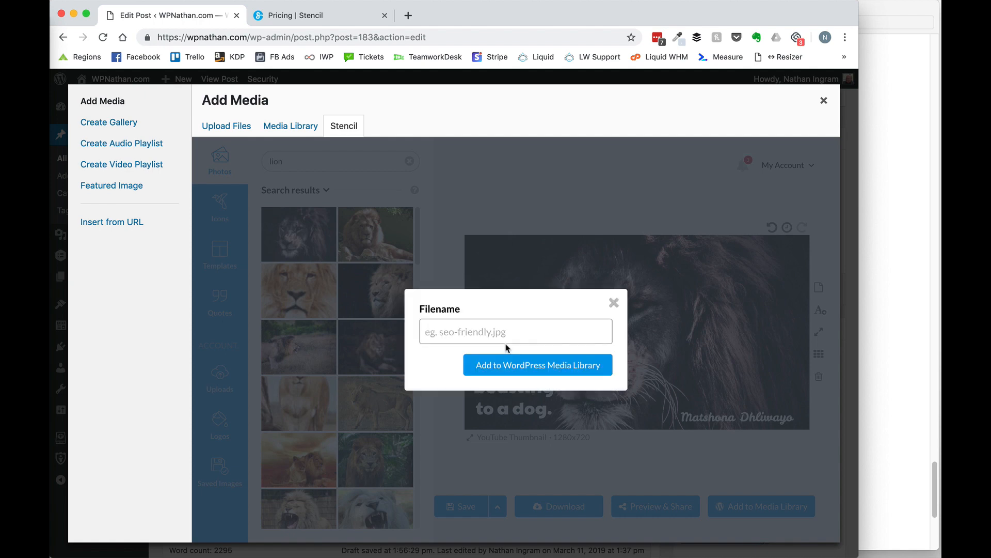
type("lion-quo")
key("Return")
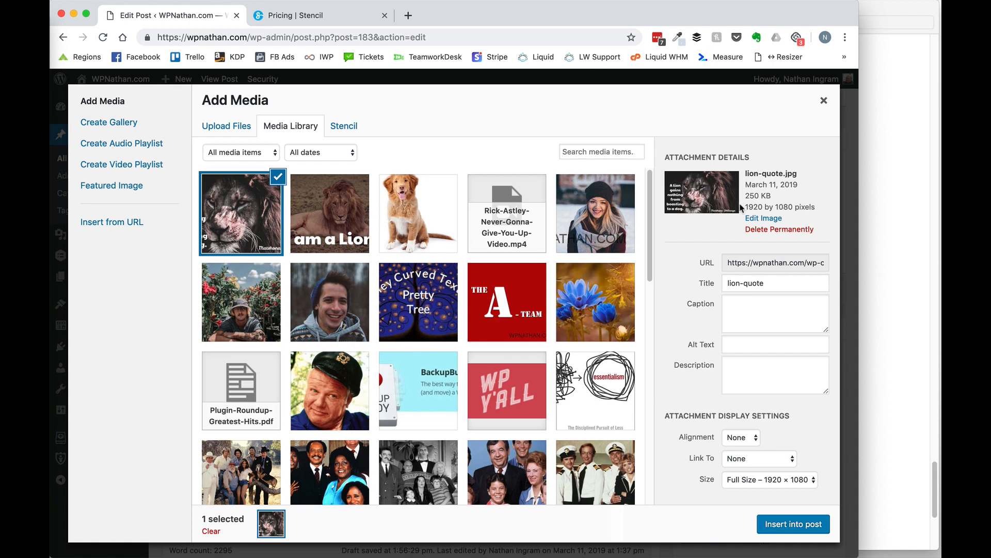
View the Stencil entry in the March 2019 Plugin Roundup PDF and return to the WordPress window.
left_click(917, 76)
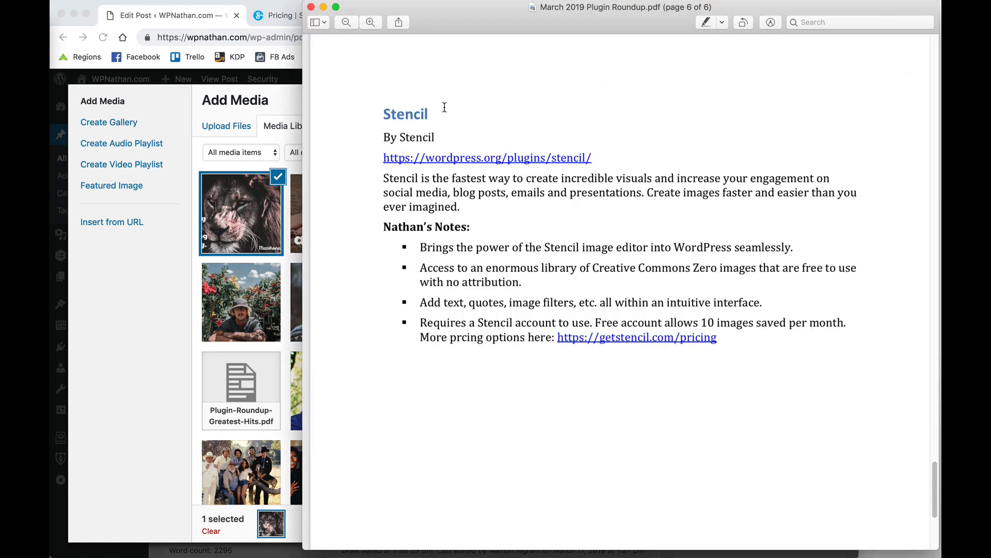
left_click_drag(444, 107, 369, 113)
left_click(60, 355)
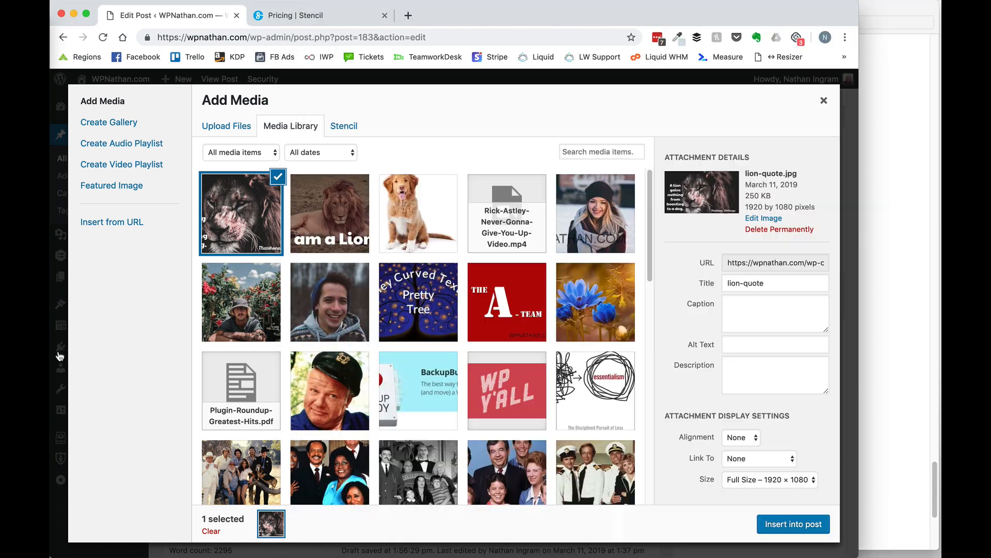
Leave the post without inserting the image or saving, and go through the Installed Plugins list to its end.
left_click(824, 100)
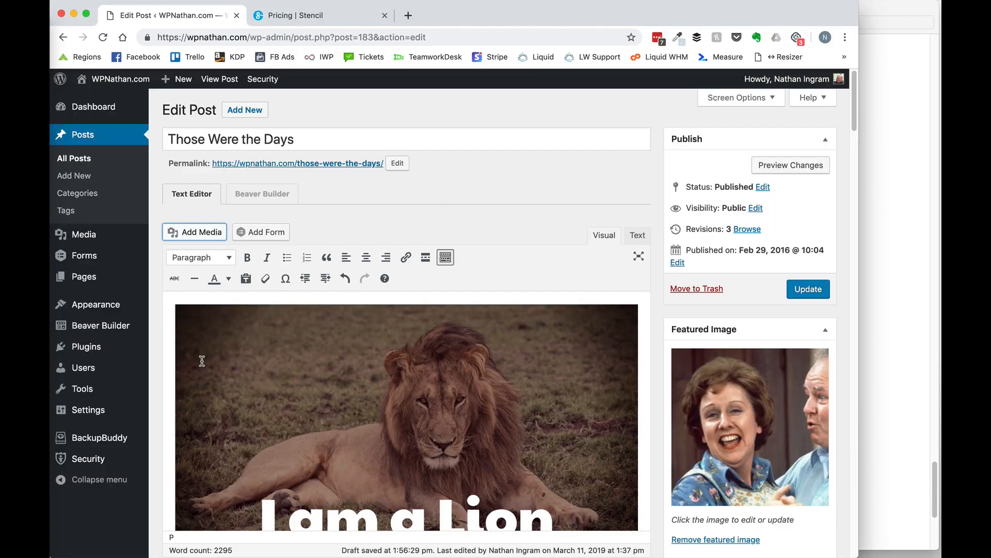
left_click(119, 349)
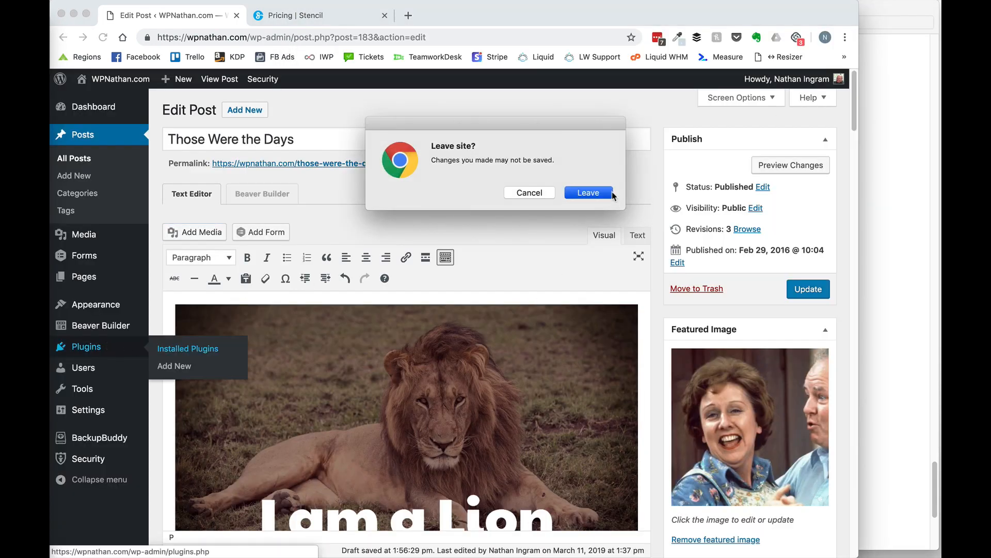
left_click(593, 194)
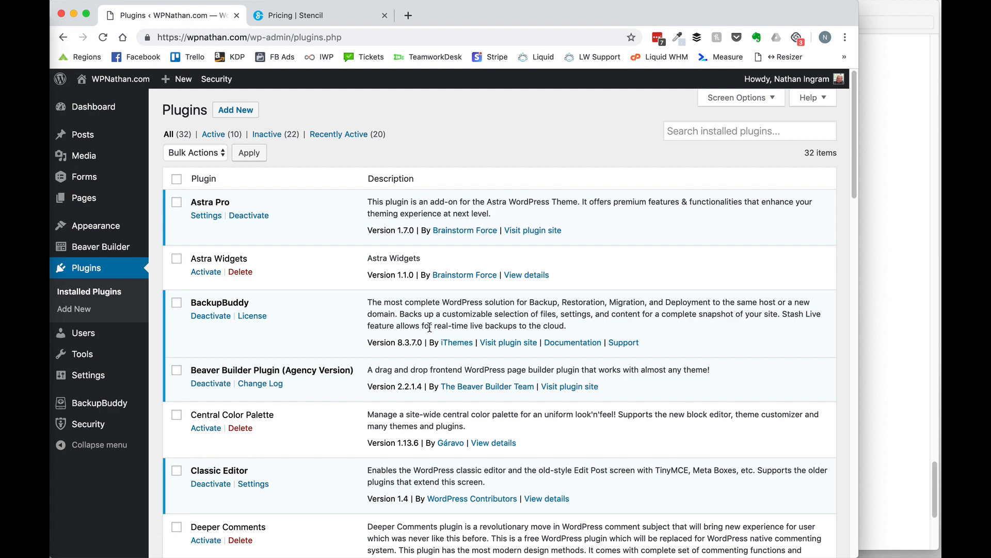
scroll(479, 458, "down", 20)
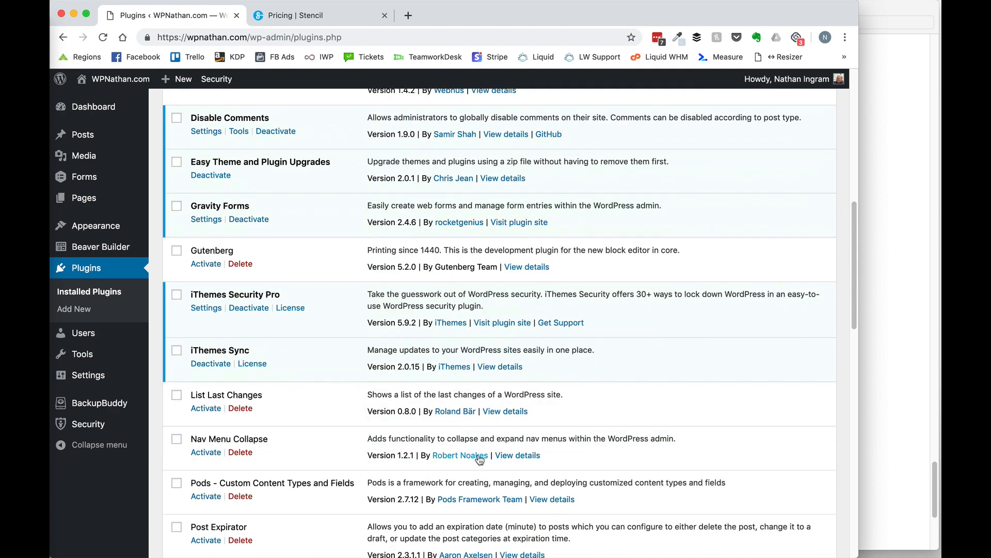
scroll(479, 458, "down", 3)
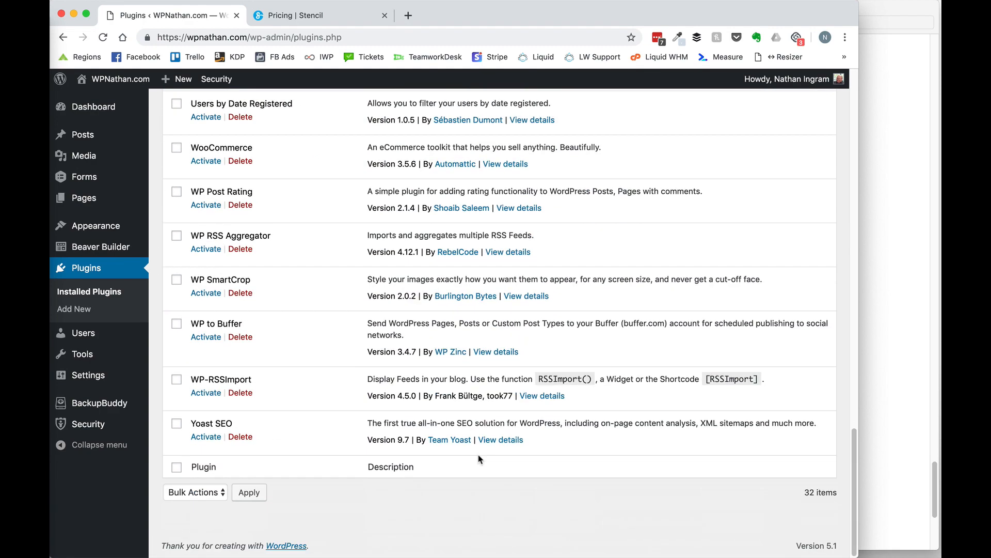
Switch to the March 2019 Plugin Roundup PDF, highlight the free-account image limit in the Stencil notes, and return to page 1.
left_click(884, 256)
left_click(622, 451)
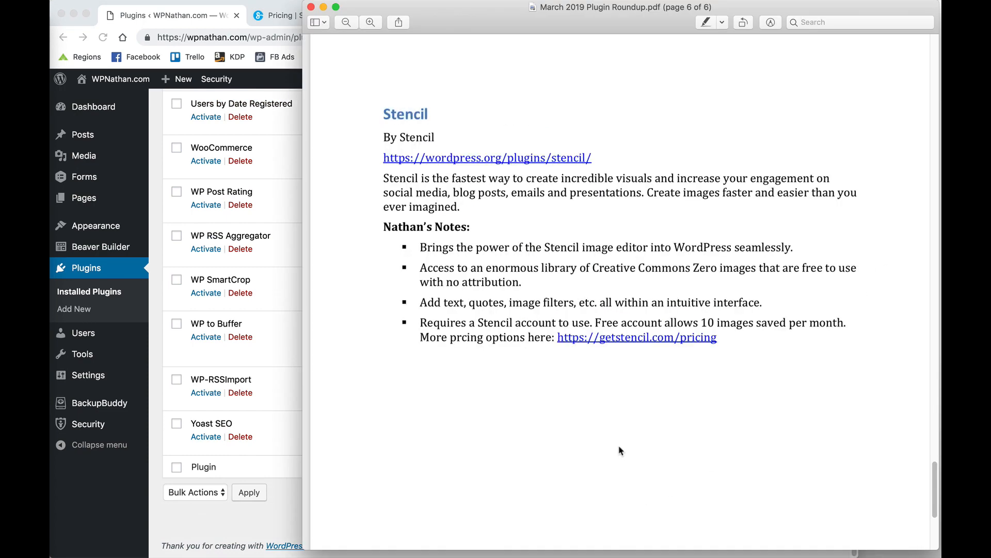
left_click_drag(614, 323, 754, 323)
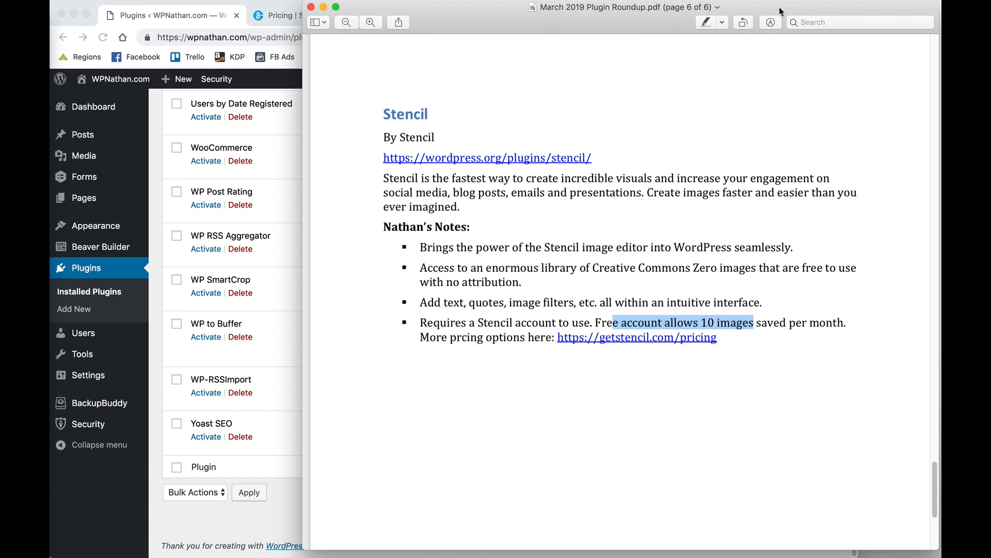
scroll(599, 391, "up", 15)
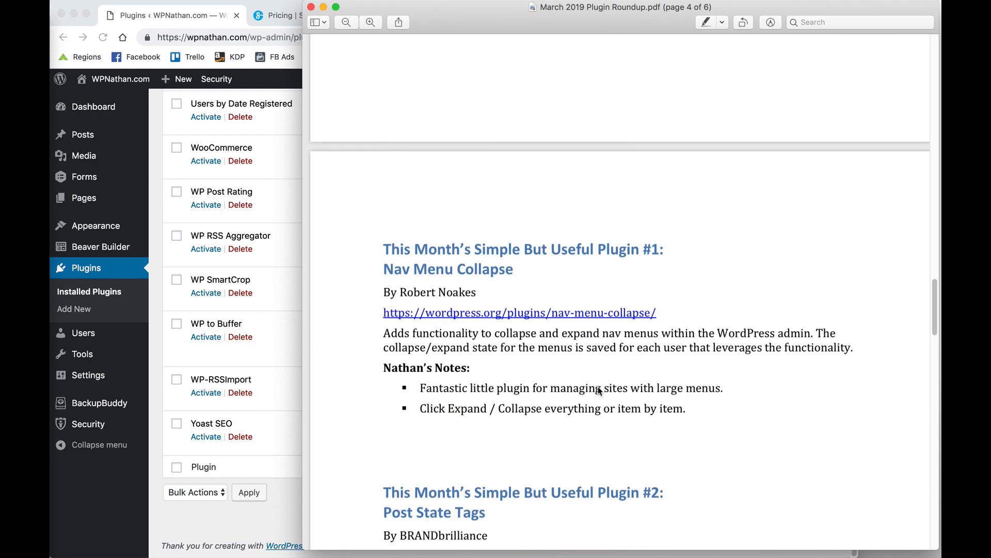
scroll(599, 391, "up", 20)
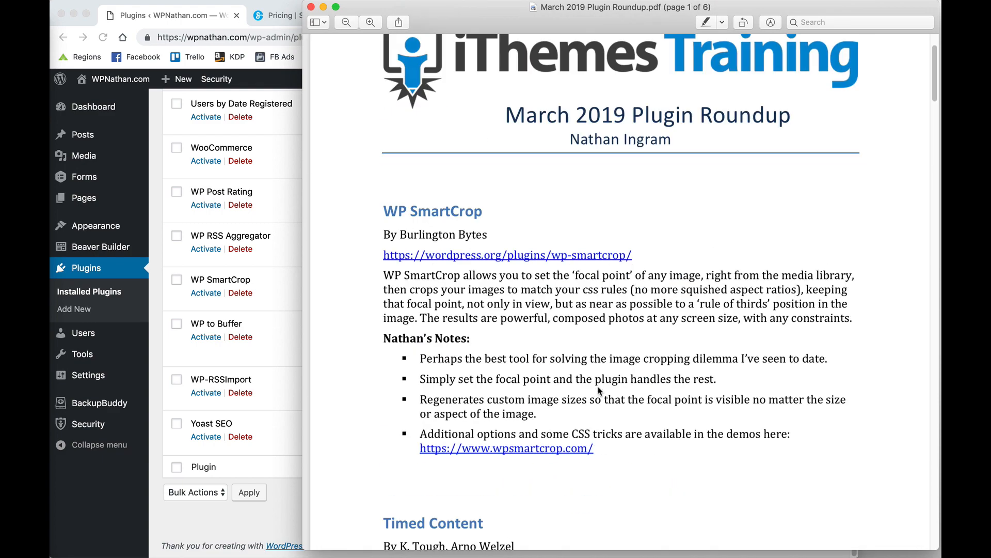
scroll(599, 391, "up", 3)
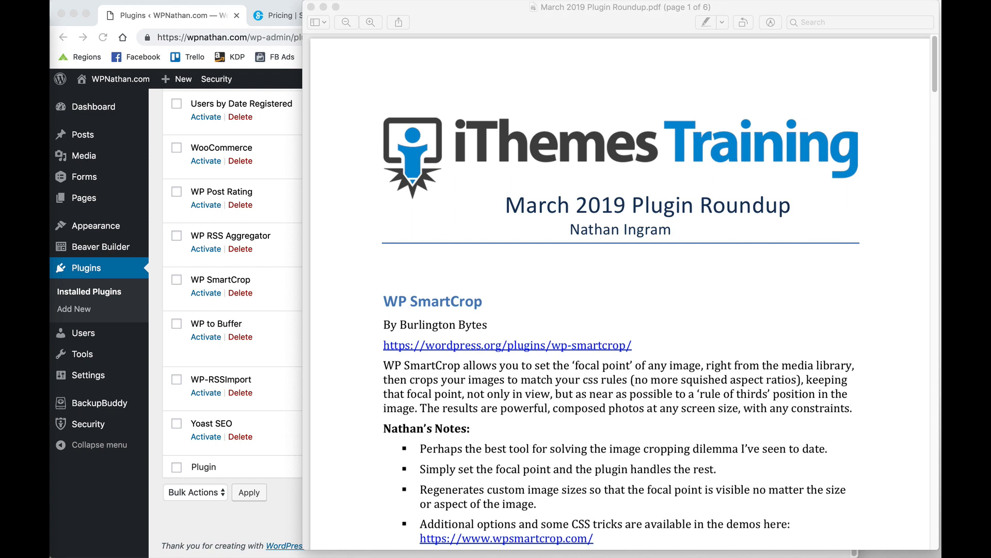
Switch to the iThemes Training website and review the upcoming free webinars, including the date of "Moving a Website with BackupBuddy Step-by-Step".
left_click_drag(457, 9, 52, 37)
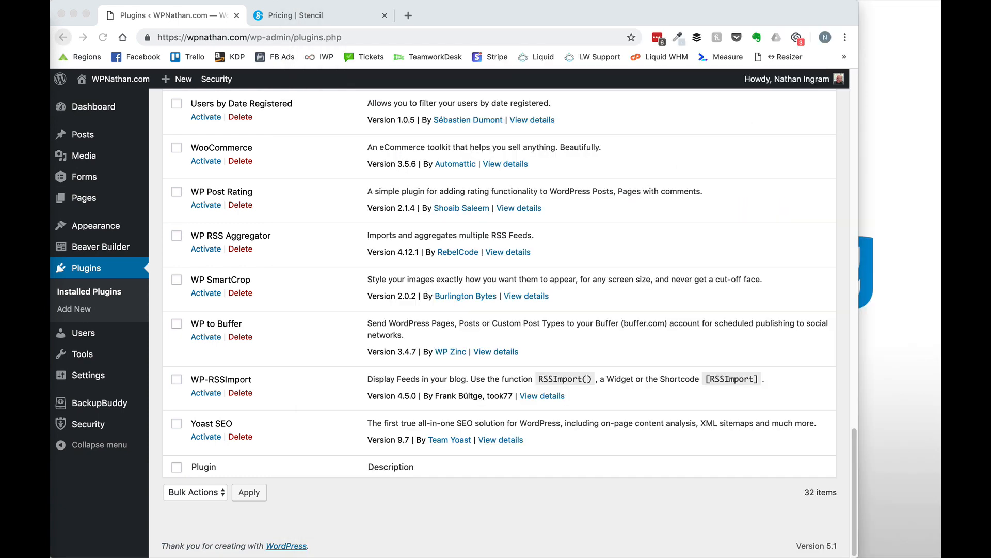
left_click_drag(51, 82, 383, 84)
scroll(424, 337, "down", 1)
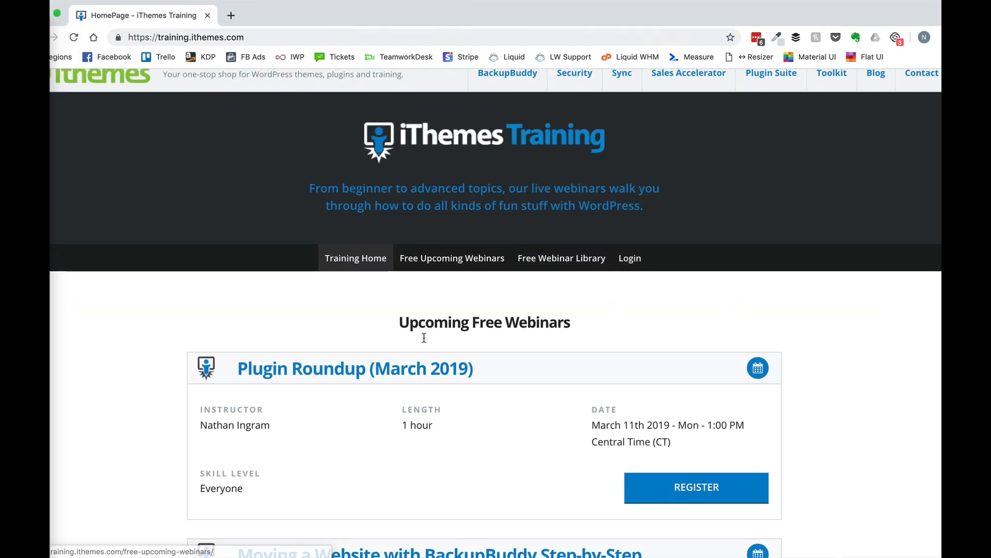
scroll(425, 338, "down", 7)
scroll(434, 259, "down", 2)
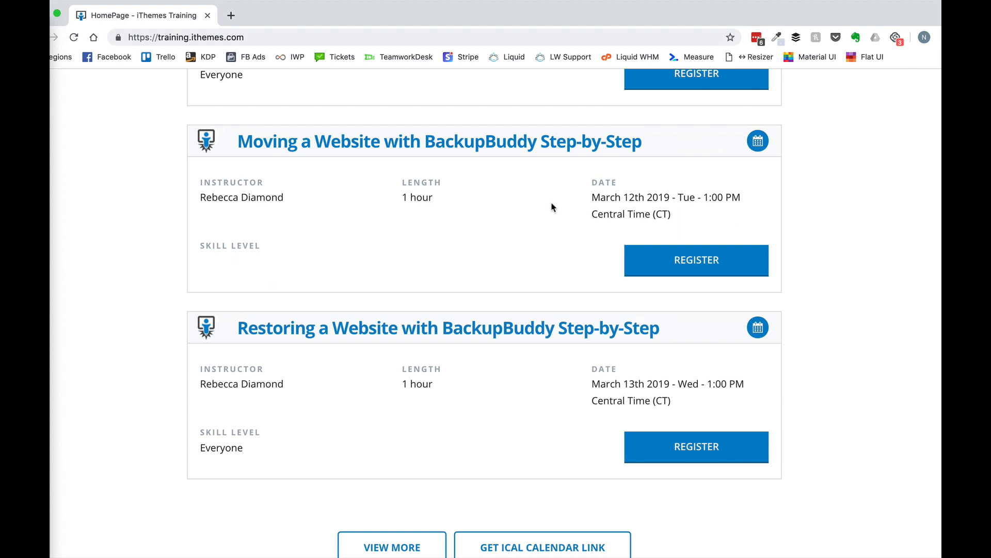
left_click_drag(731, 201, 677, 211)
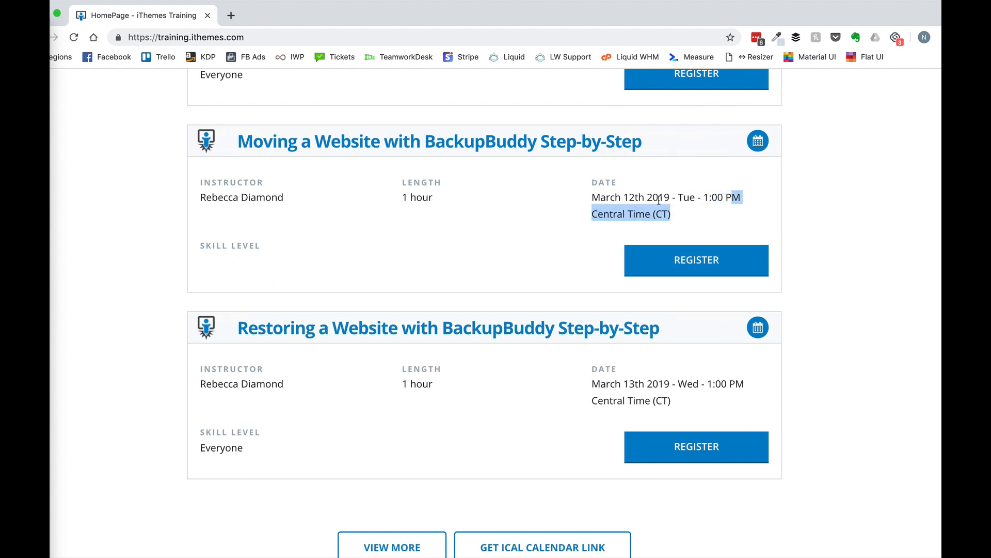
left_click(422, 210)
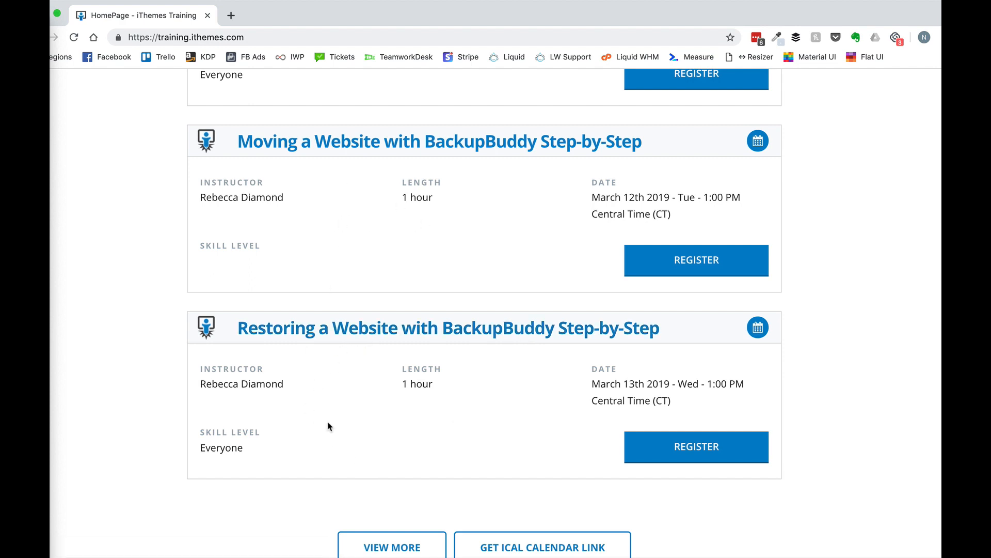
Open the full list of upcoming free webinars and check the date and instructor of "Making Money with BackupBuddy".
left_click(375, 543)
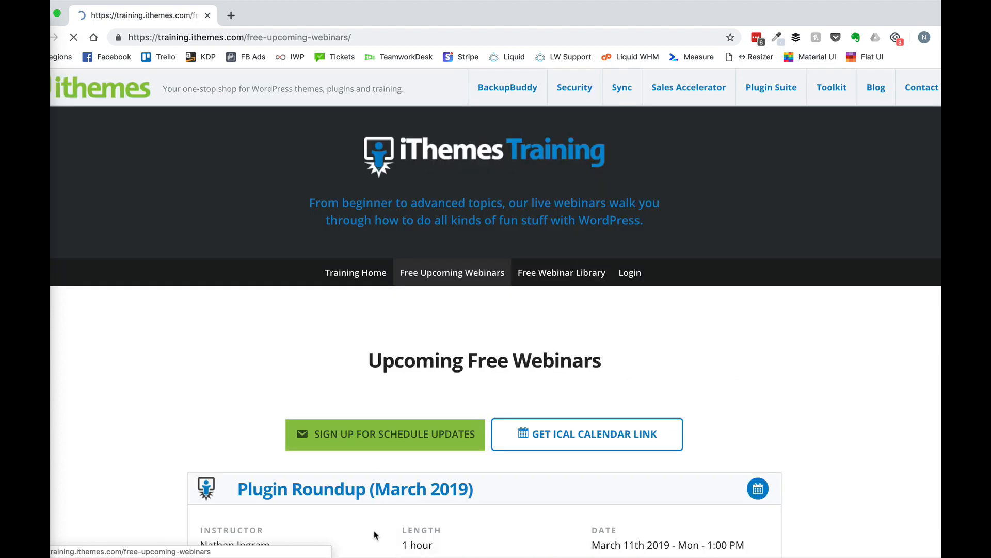
scroll(376, 444, "down", 15)
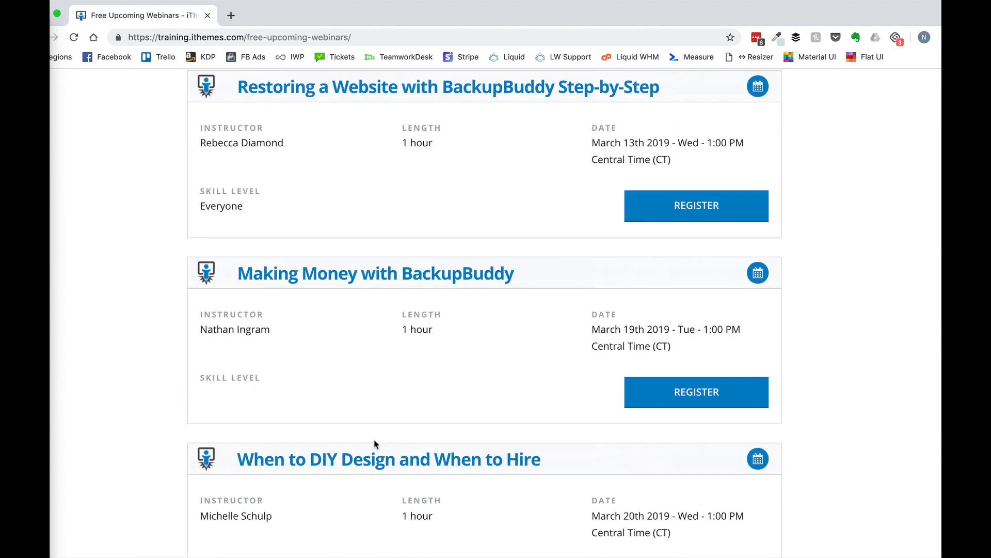
double_click(692, 331)
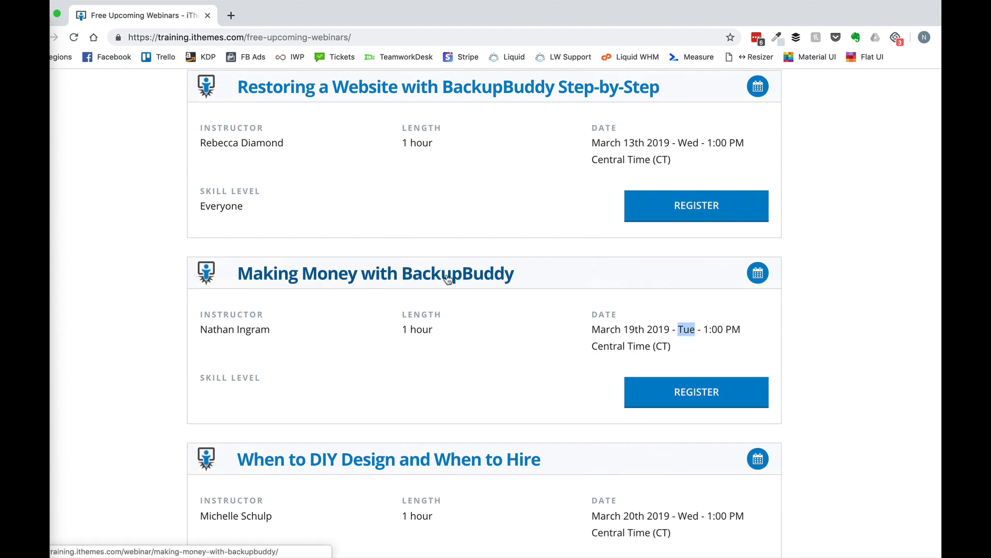
triple_click(248, 329)
left_click(180, 353)
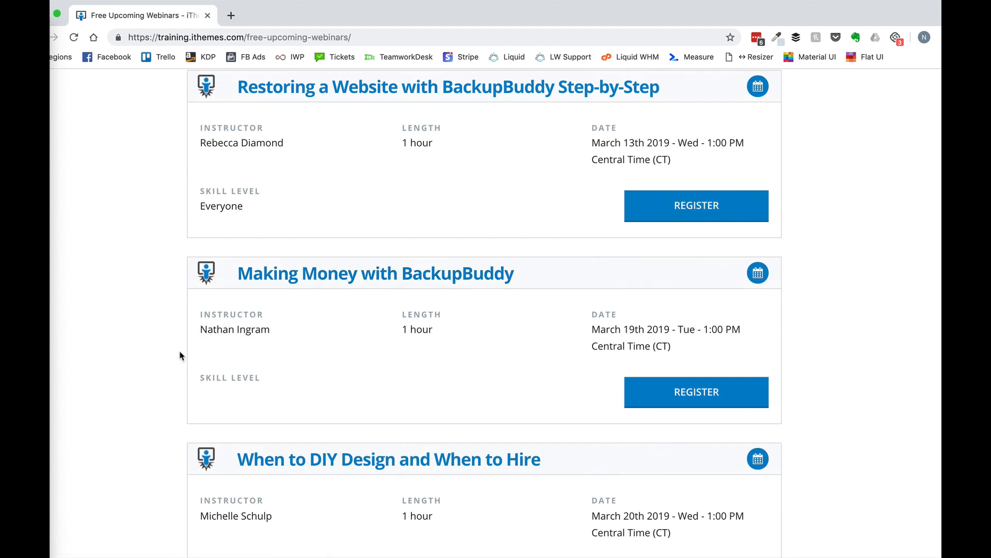
Highlight the weekday of "When to DIY Design and When to Hire" and review "Getting the Most Out of BackupBuddy Stash & Stash Live".
scroll(161, 364, "down", 3)
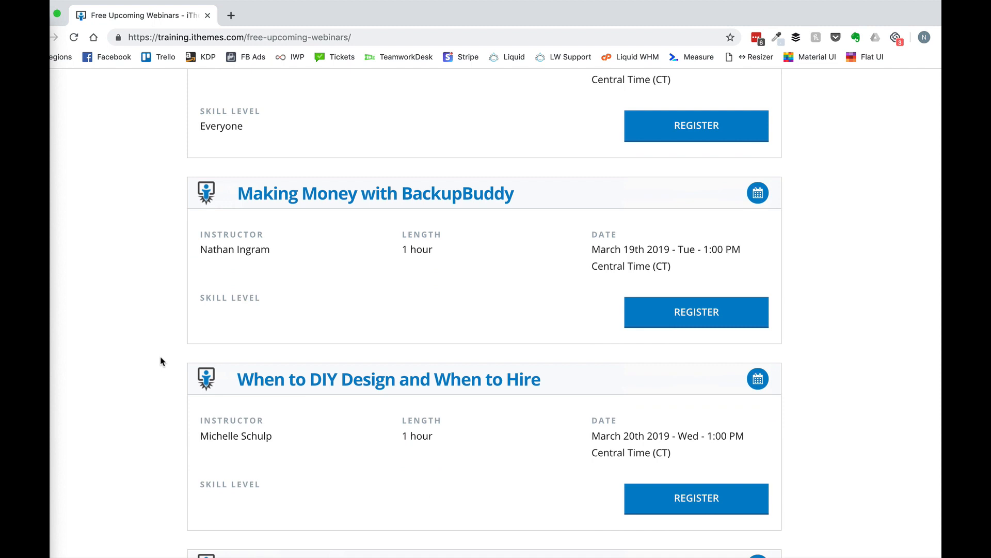
scroll(160, 363, "down", 3)
scroll(161, 364, "down", 3)
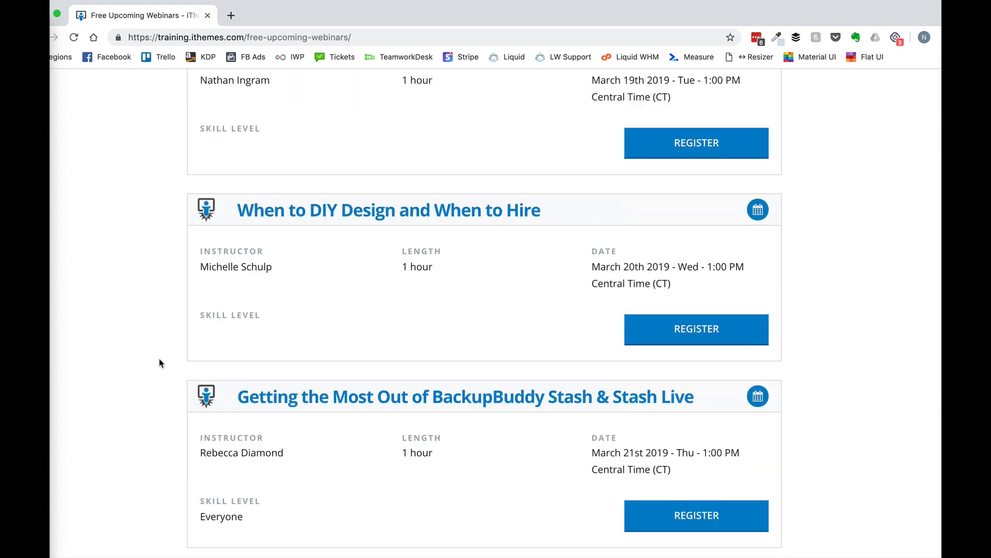
double_click(687, 267)
scroll(425, 355, "down", 2)
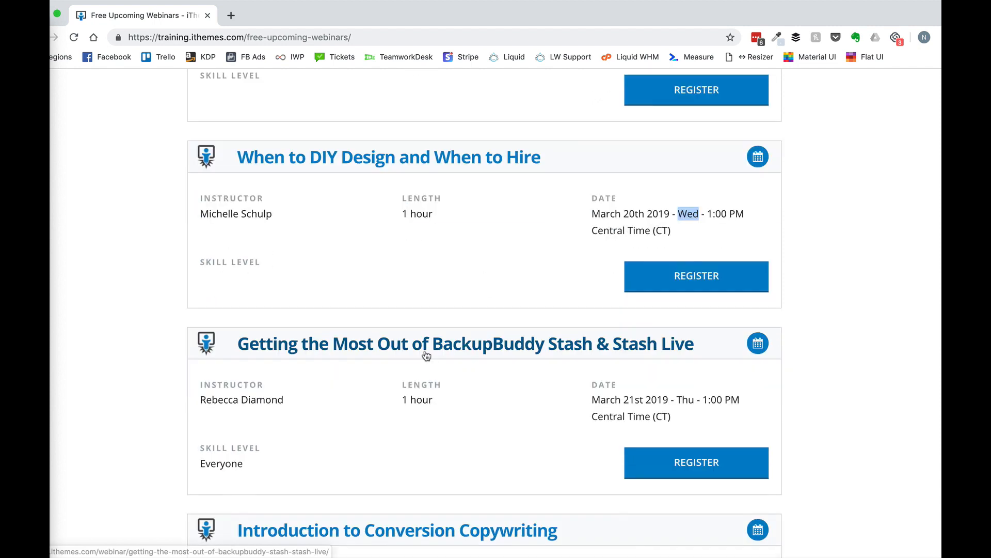
scroll(491, 324, "down", 2)
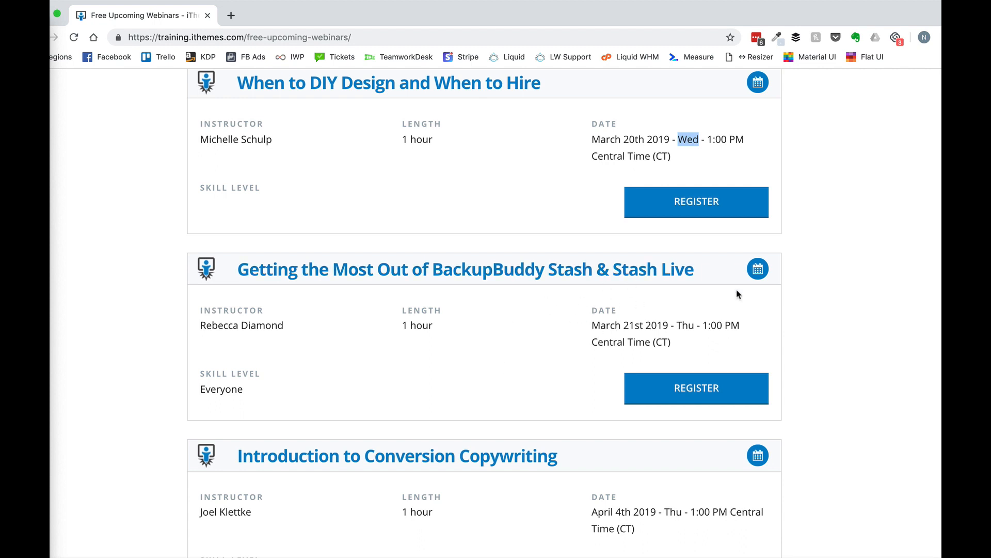
Highlight the date and the instructor's name in the "Introduction to Conversion Copywriting" webinar entry.
scroll(739, 281, "down", 1)
scroll(738, 280, "down", 5)
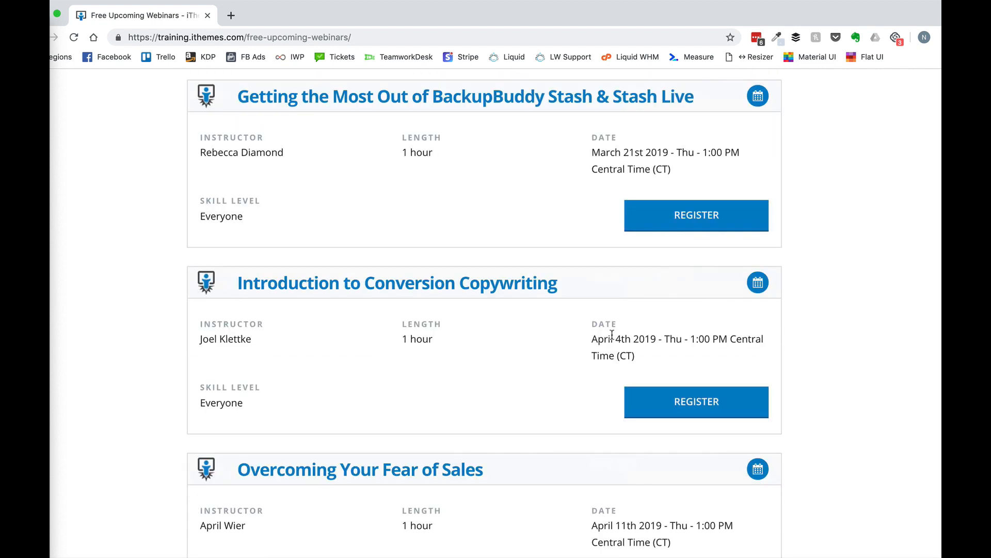
left_click_drag(605, 339, 654, 336)
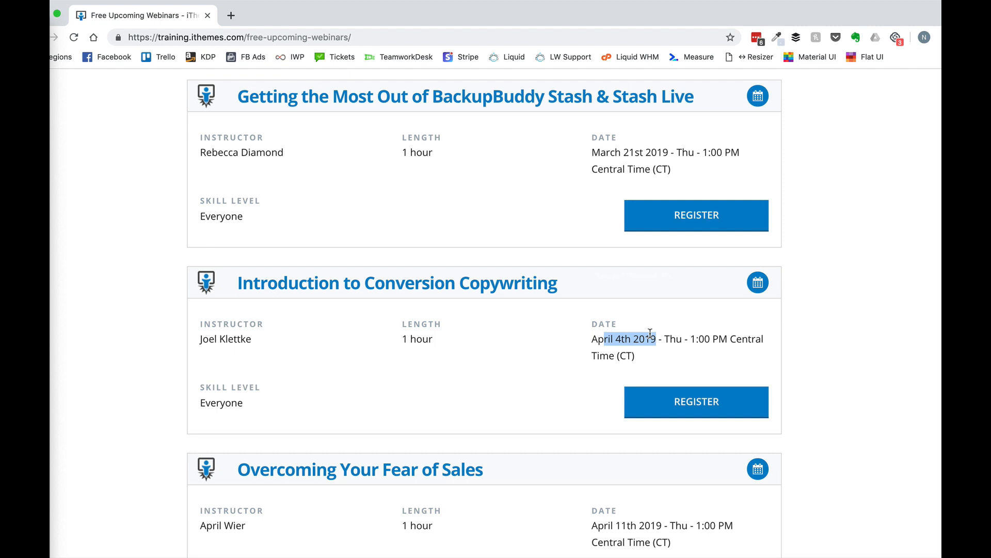
scroll(651, 335, "down", 3)
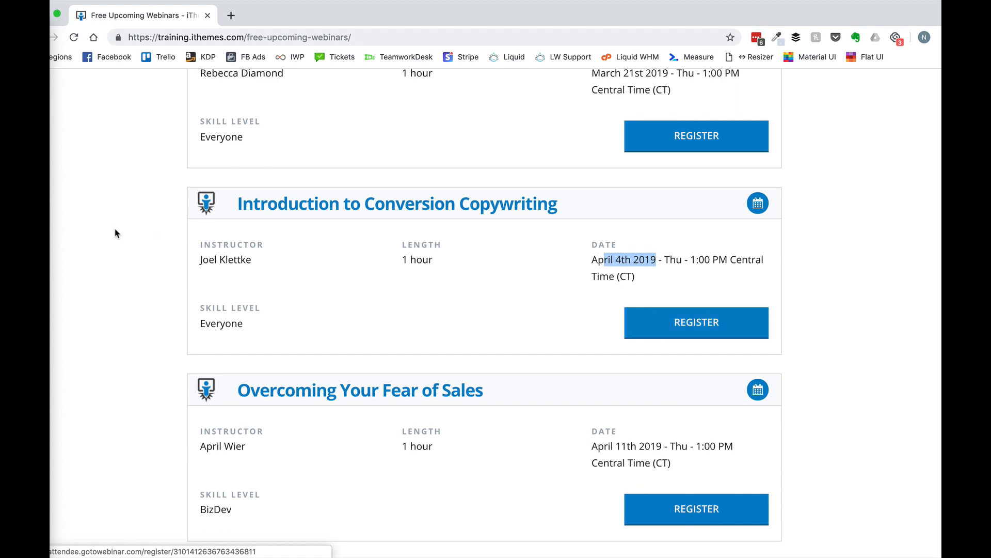
left_click_drag(201, 259, 240, 259)
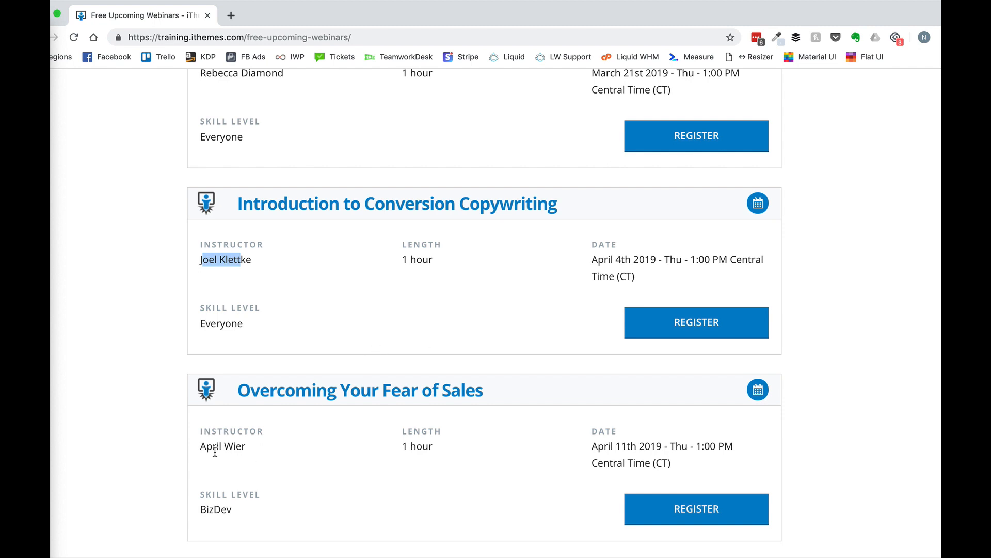
Check the instructor and date of "Overcoming Your Fear of Sales", and return to the start of the webinar list.
left_click_drag(234, 447, 207, 447)
left_click(423, 451)
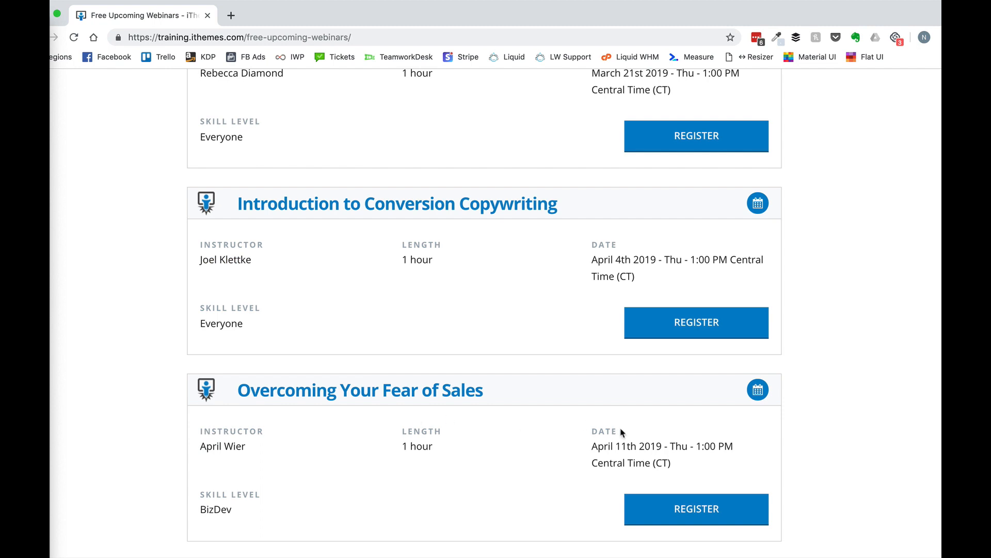
left_click_drag(627, 447, 614, 447)
scroll(343, 454, "up", 20)
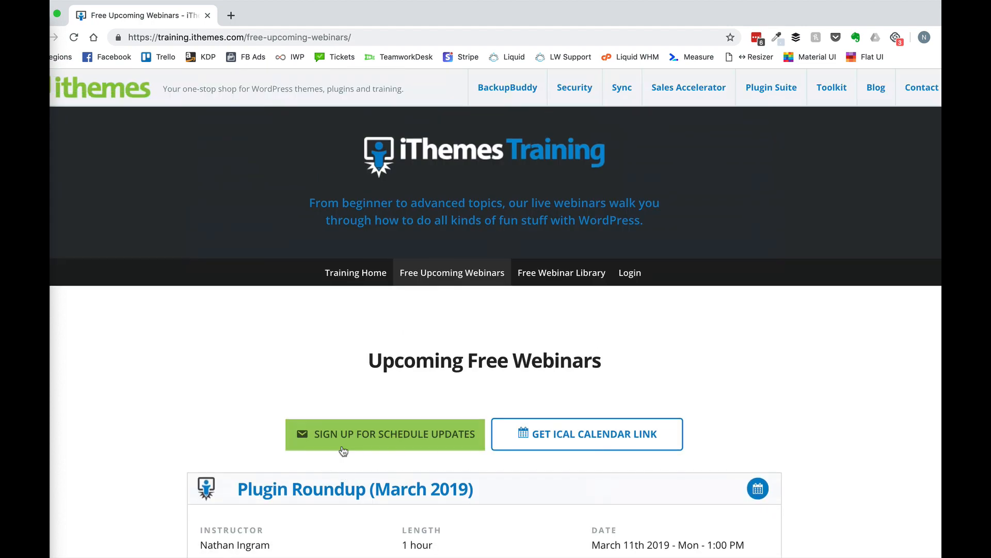
scroll(343, 451, "down", 5)
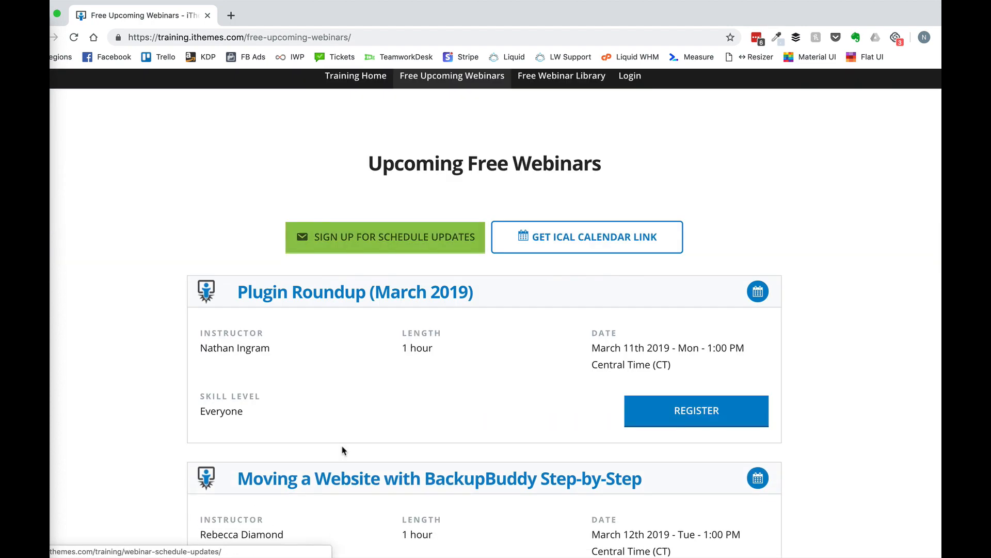